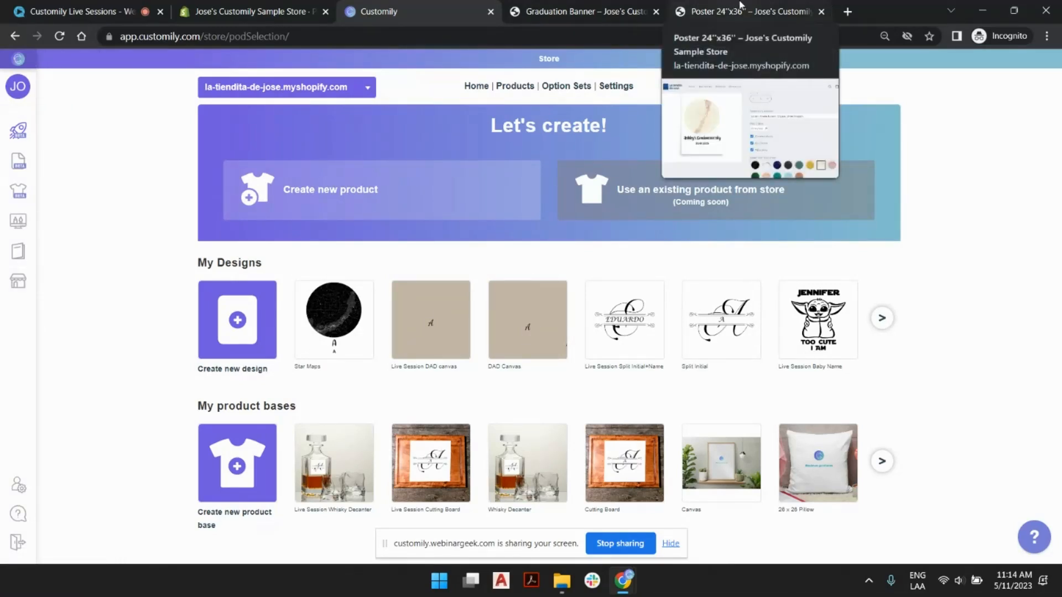
# - Look over the store's finished Poster 24"x36" and Graduation Banner product pages
pyautogui.click(741, 6)
pyautogui.scroll(5, 716, 277)
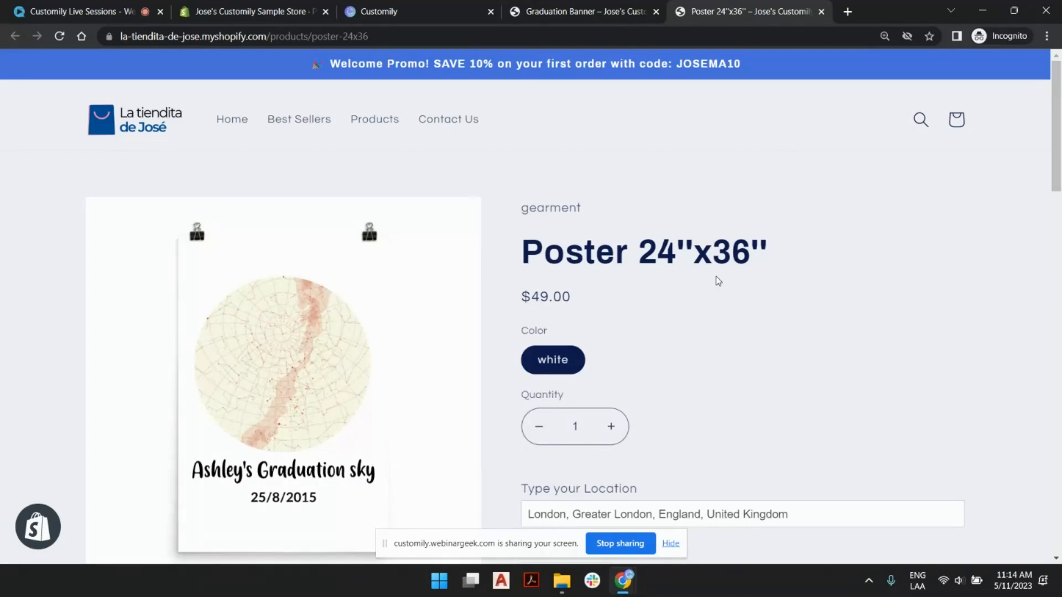
pyautogui.click(671, 544)
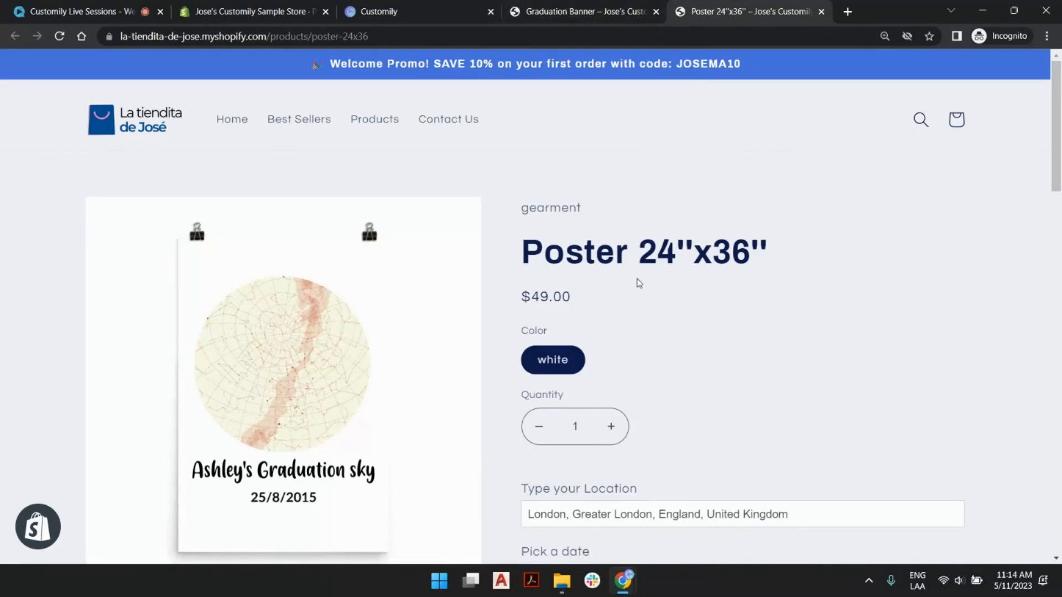
pyautogui.click(565, 9)
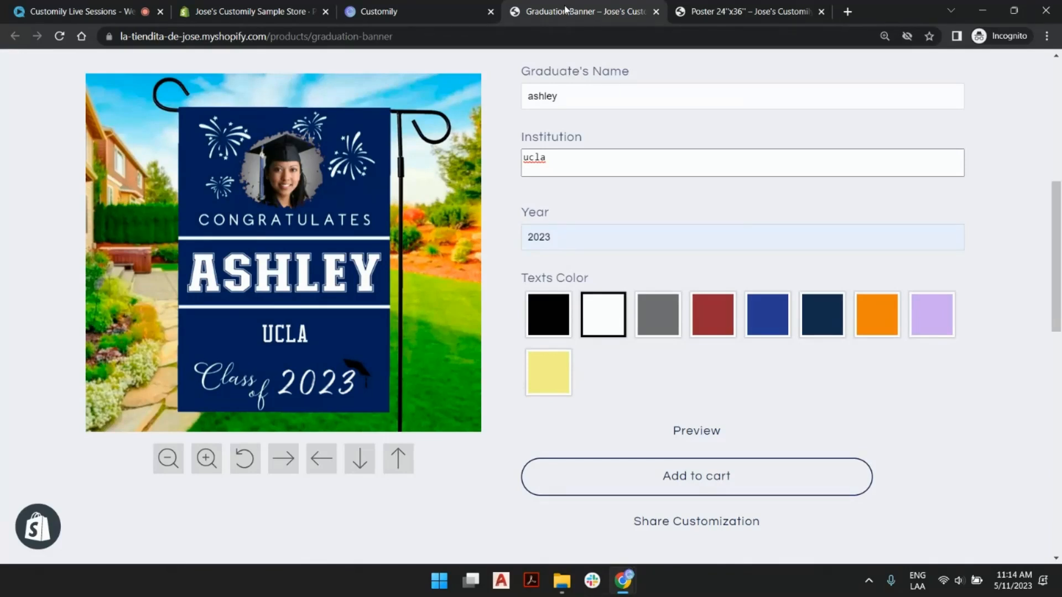
pyautogui.scroll(5, 773, 226)
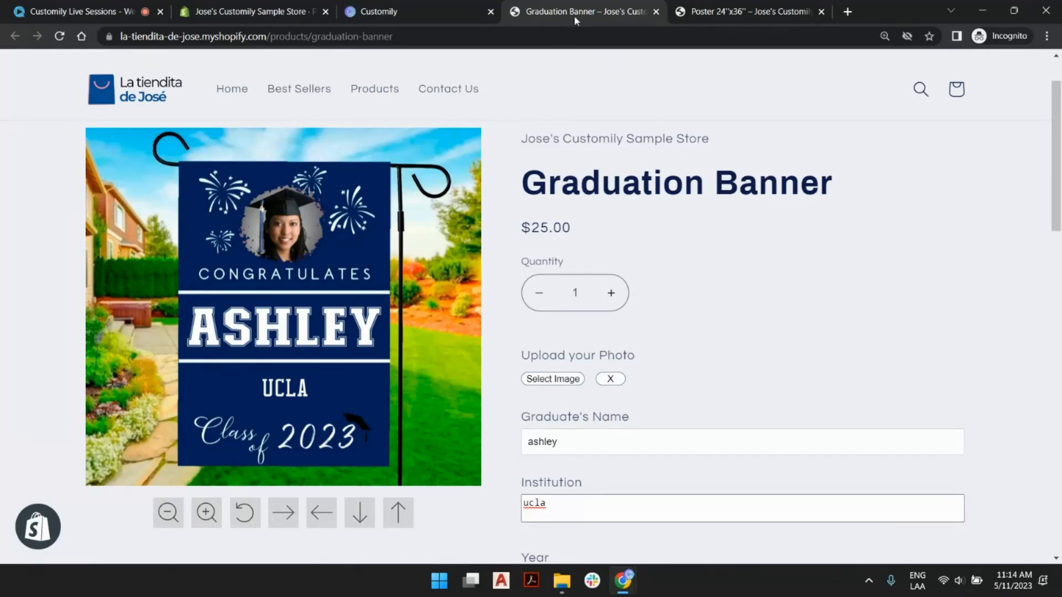
# - Switch back to Customily and review the fulfilment providers, saved designs and product bases available for a new product
pyautogui.click(446, 11)
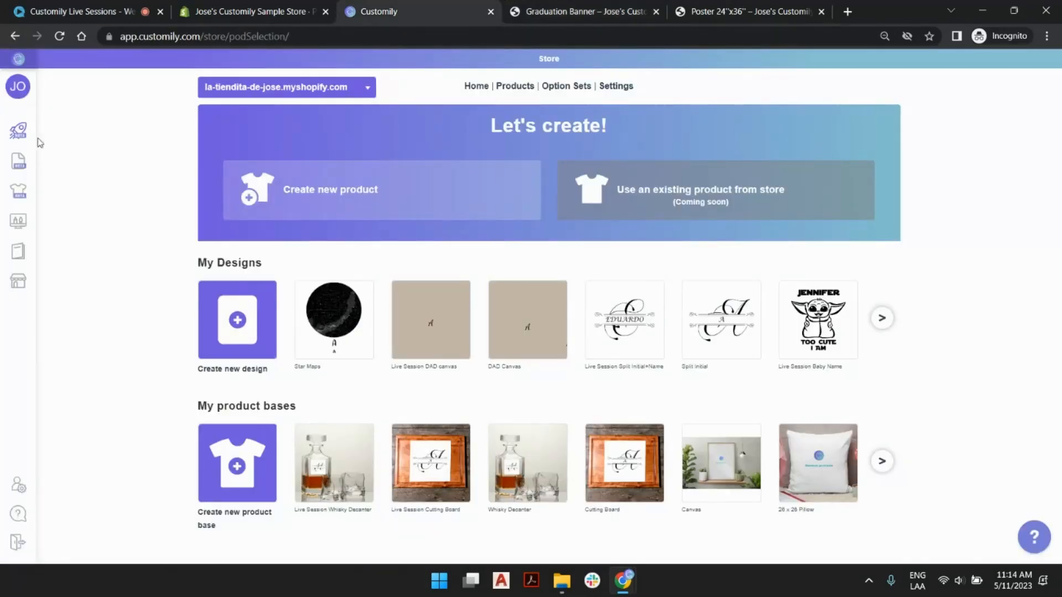
pyautogui.moveTo(35, 140)
pyautogui.click(461, 196)
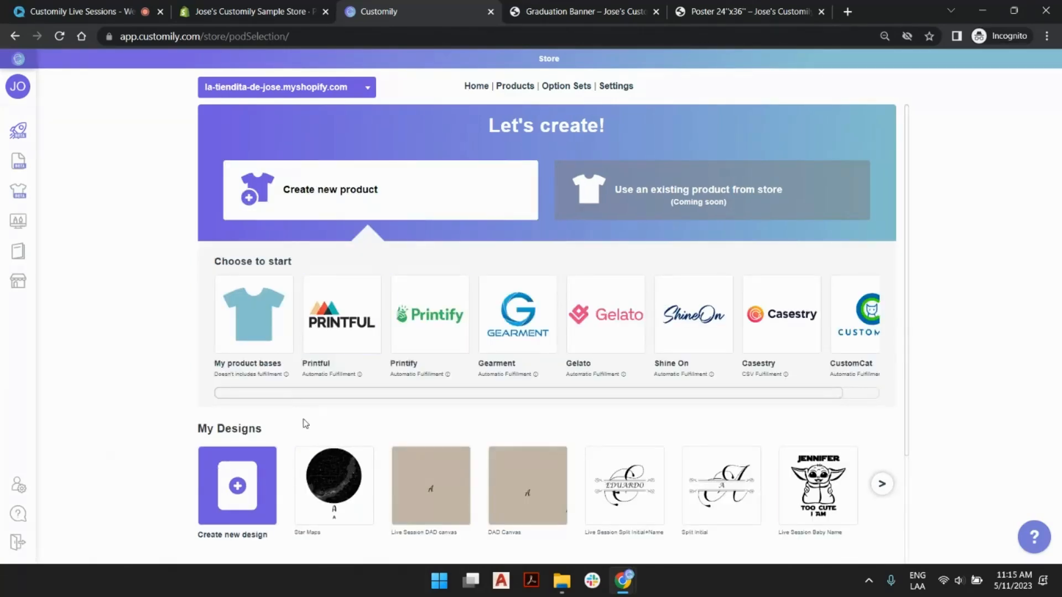
pyautogui.scroll(-2, 299, 420)
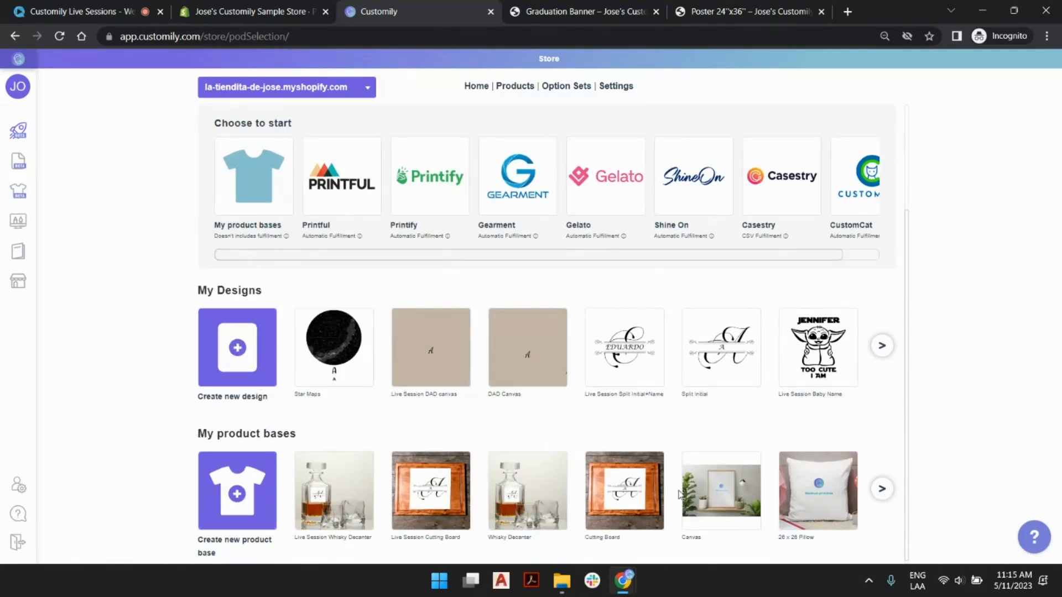
pyautogui.scroll(-1, 680, 494)
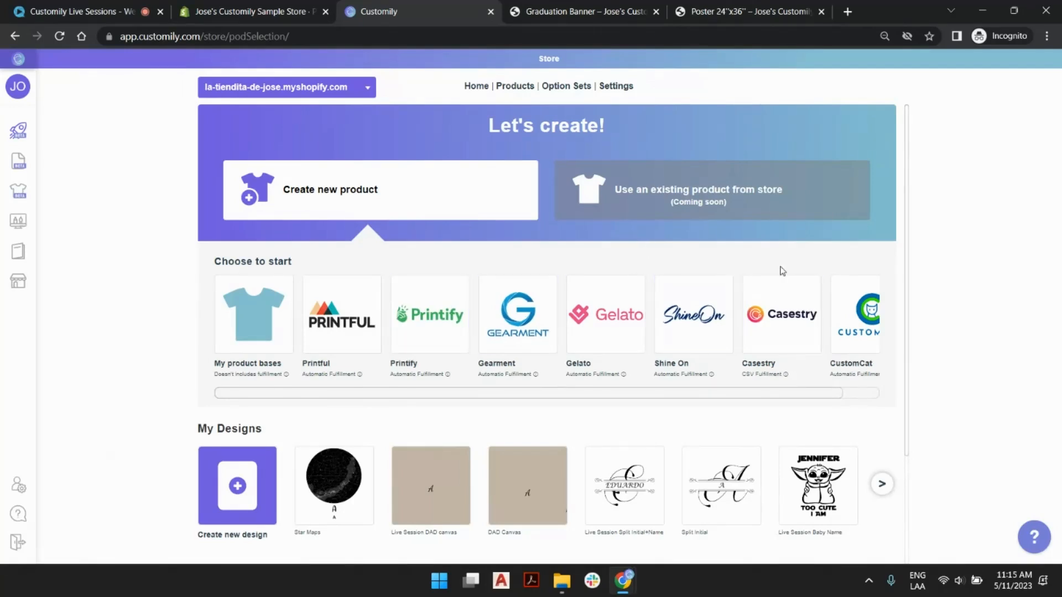
# - Add a Gearment integration in the store's integration settings and review its fields
pyautogui.click(628, 87)
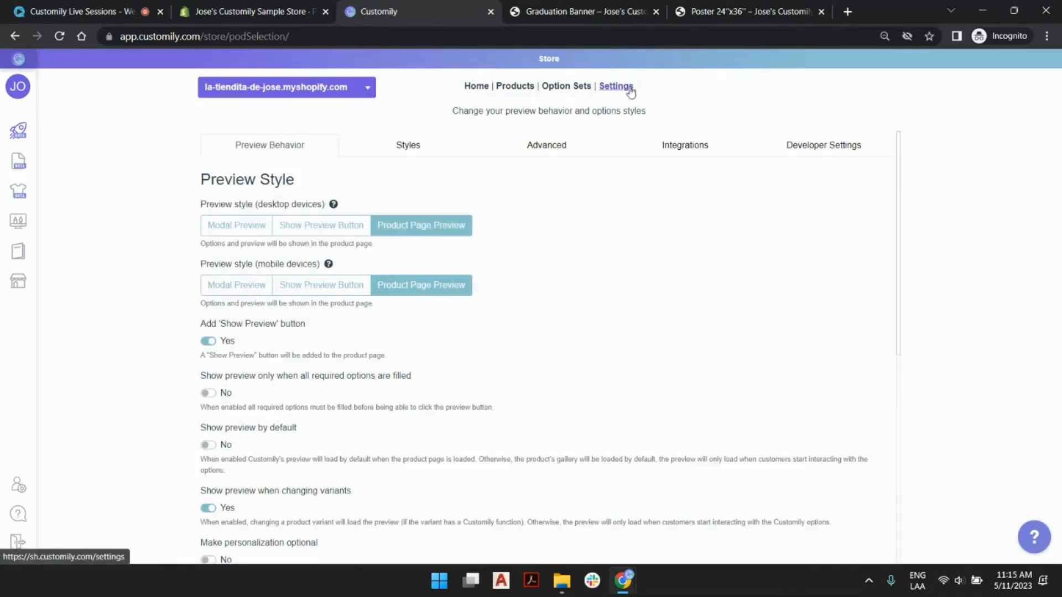
pyautogui.click(697, 147)
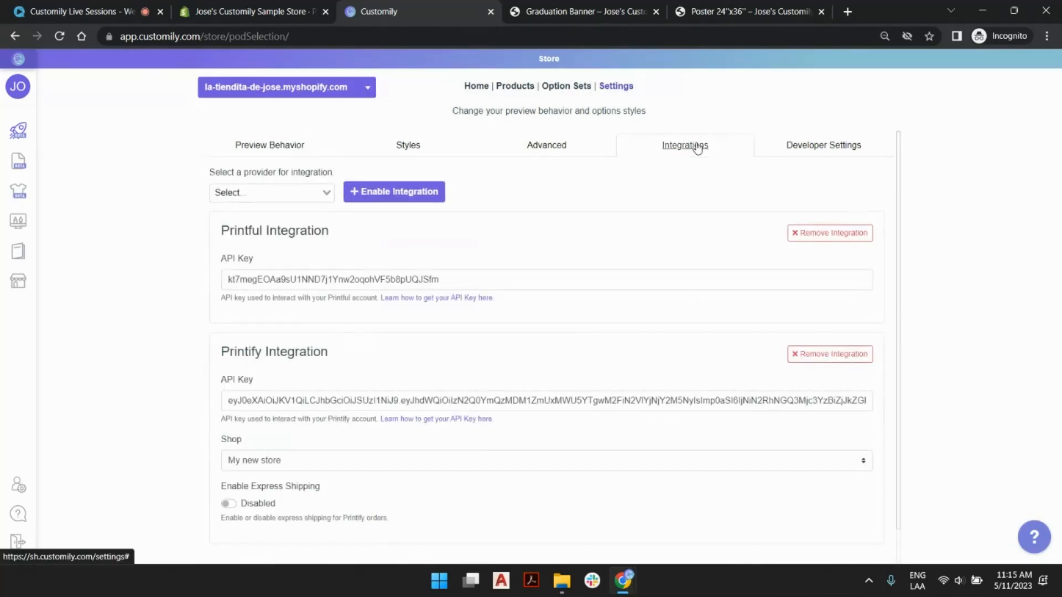
pyautogui.click(324, 192)
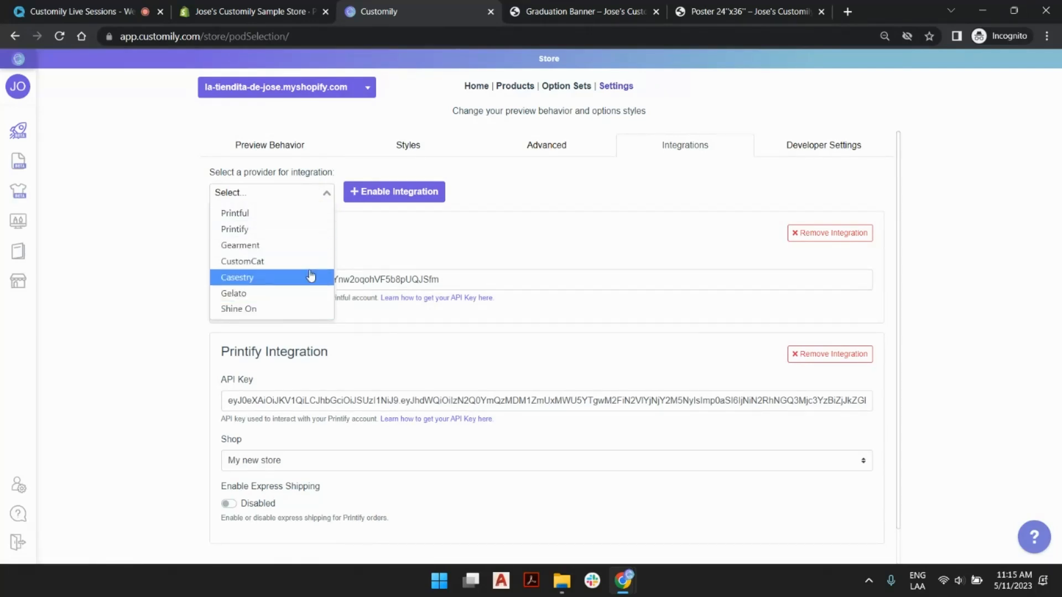
pyautogui.click(270, 247)
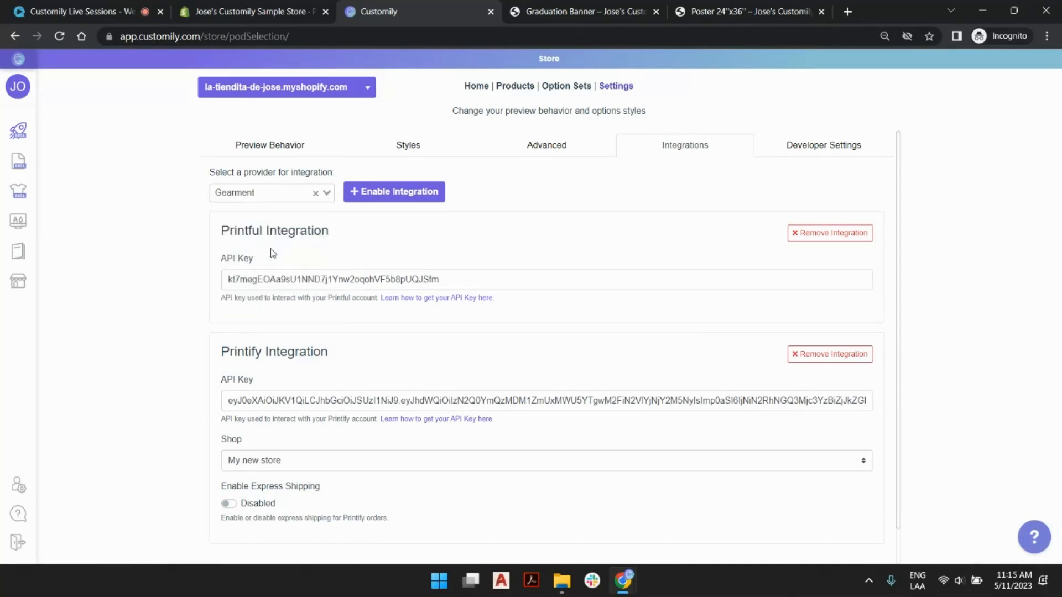
pyautogui.scroll(-1, 473, 227)
pyautogui.click(427, 152)
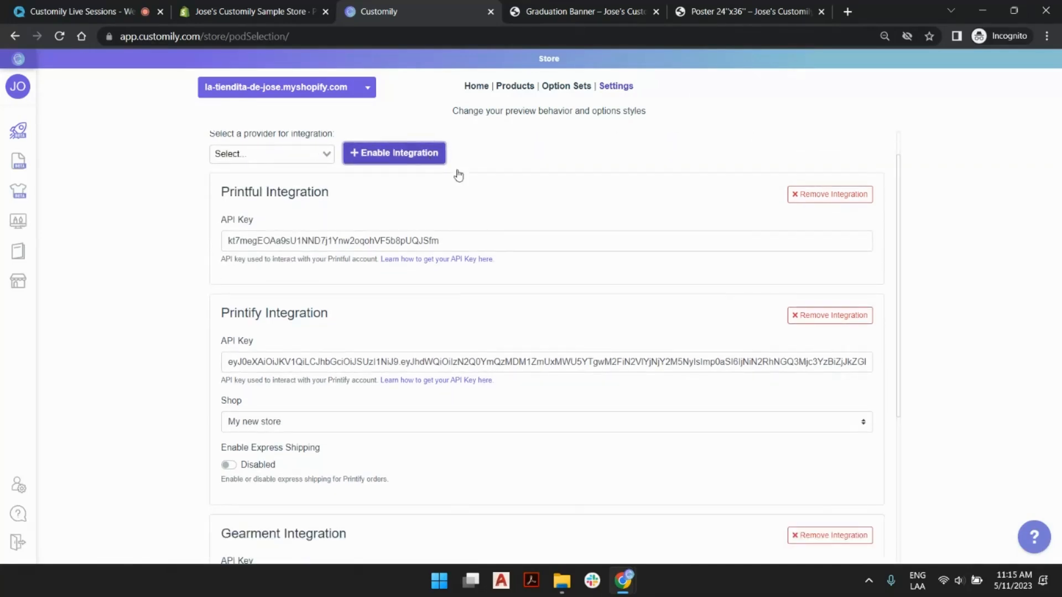
pyautogui.scroll(-5, 459, 176)
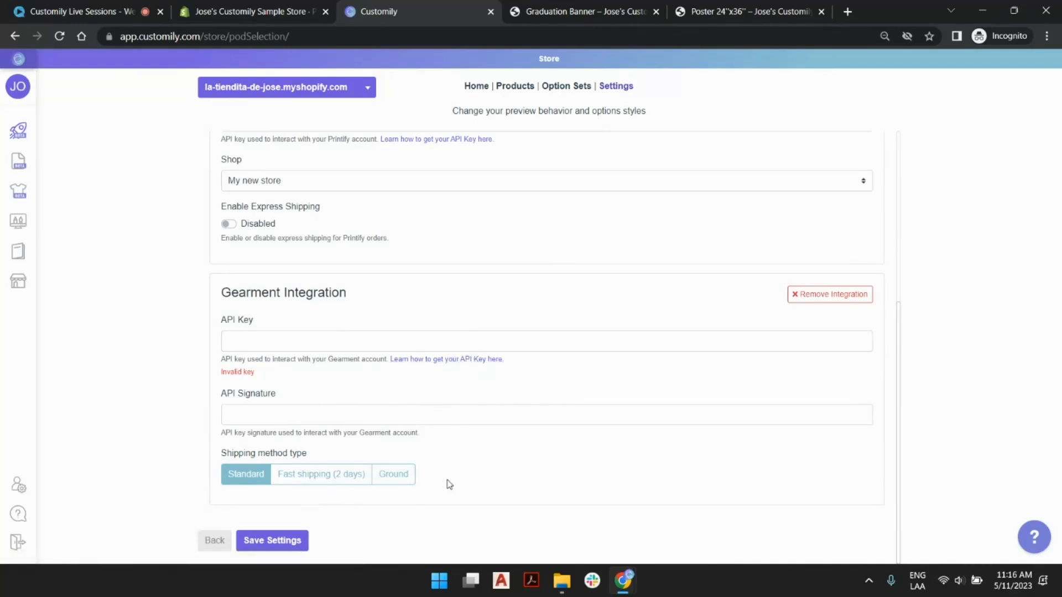
pyautogui.scroll(5, 562, 394)
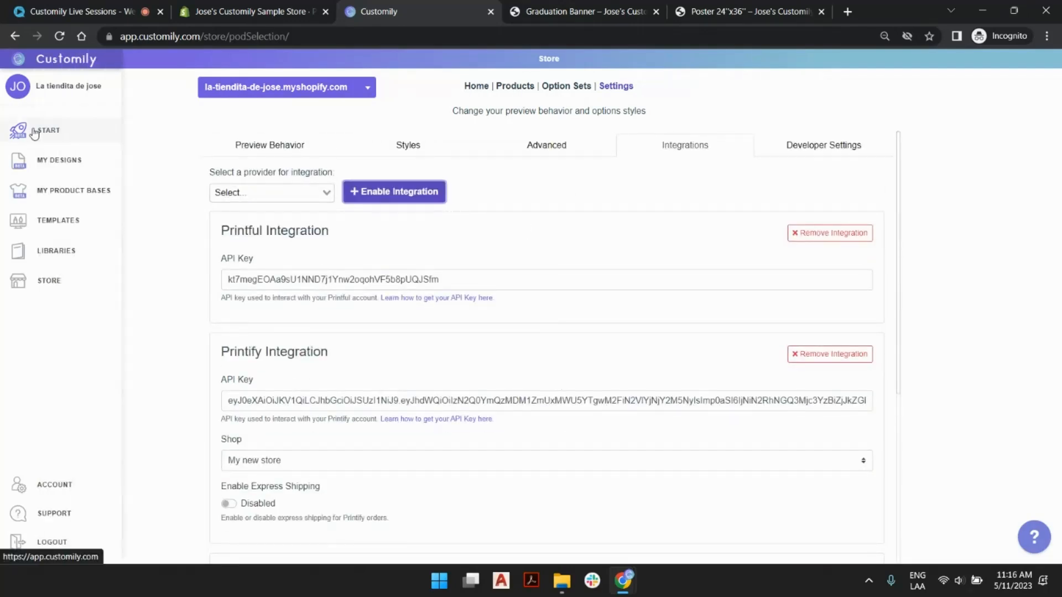
# - Start creating a new product with Gearment as the provider
pyautogui.click(34, 133)
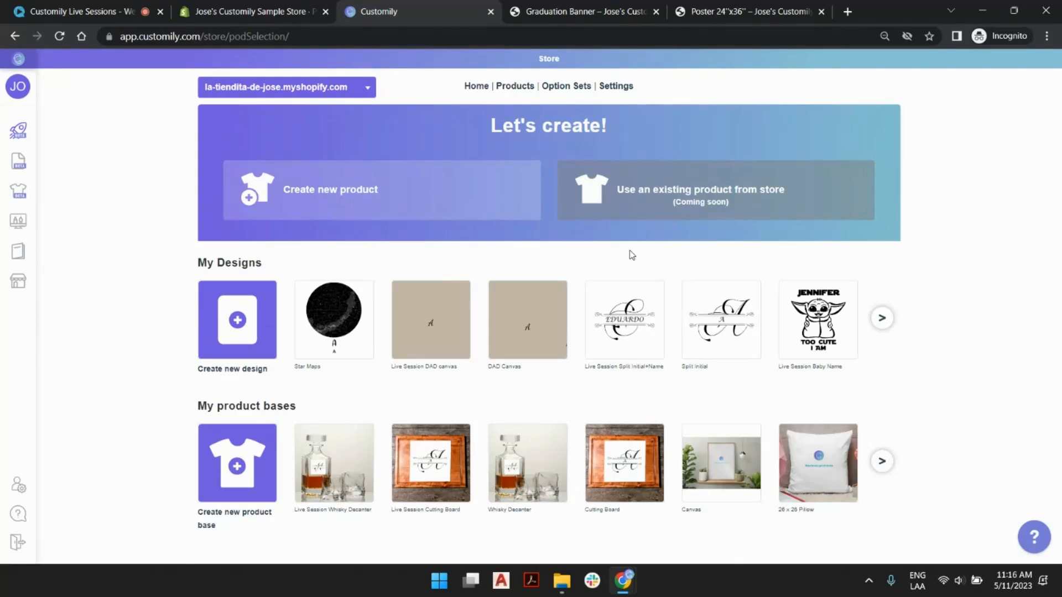
pyautogui.click(367, 205)
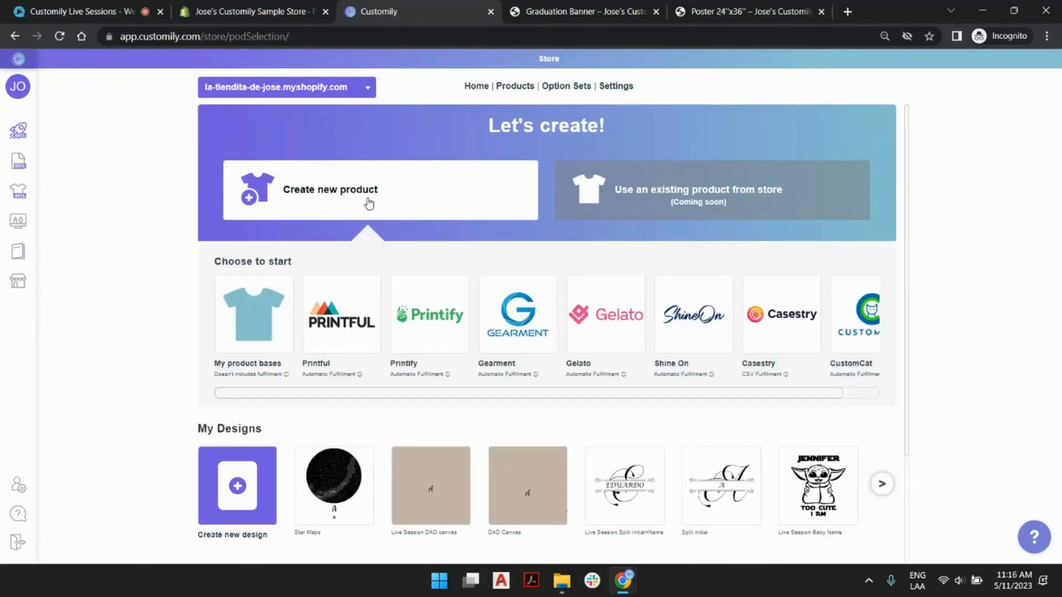
pyautogui.click(525, 303)
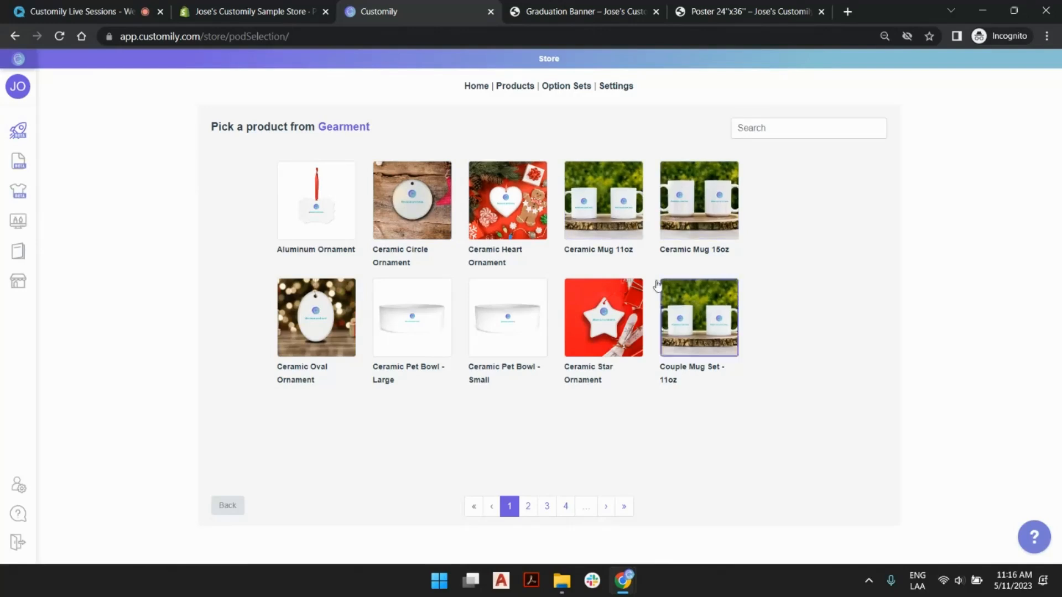
# - Search the Gearment catalogue for "poster", choose Poster 24"x36", and accept the White variant with the Default print area
pyautogui.click(528, 507)
pyautogui.click(546, 507)
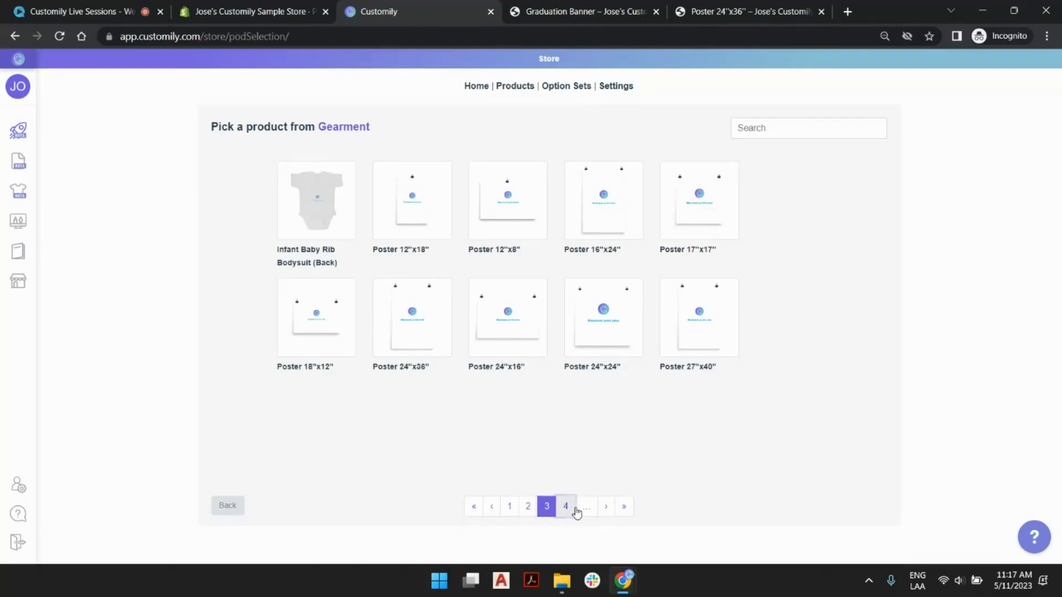
pyautogui.click(569, 510)
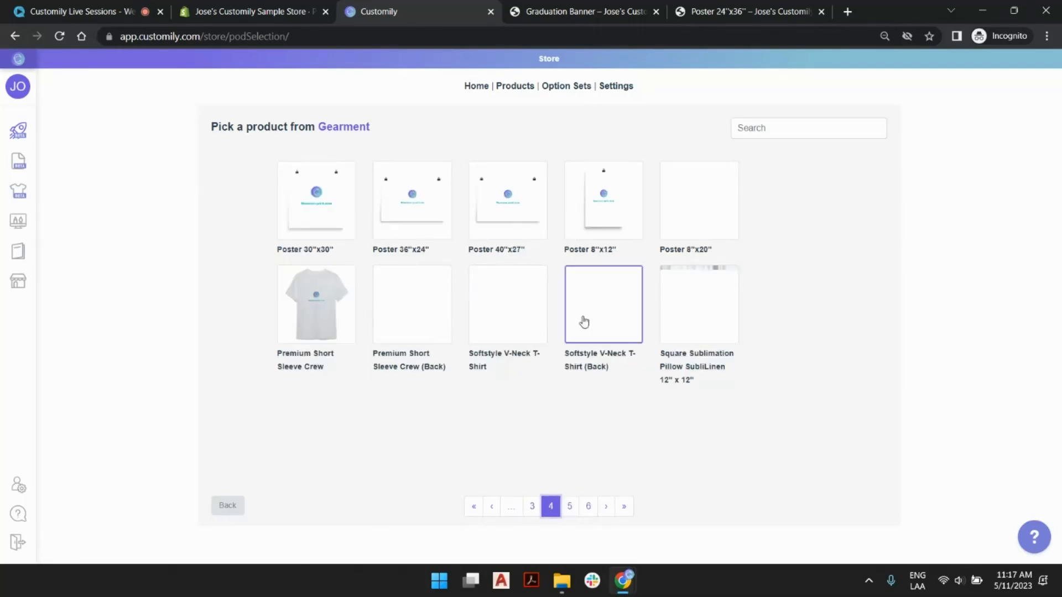
pyautogui.click(800, 133)
pyautogui.write('poster')
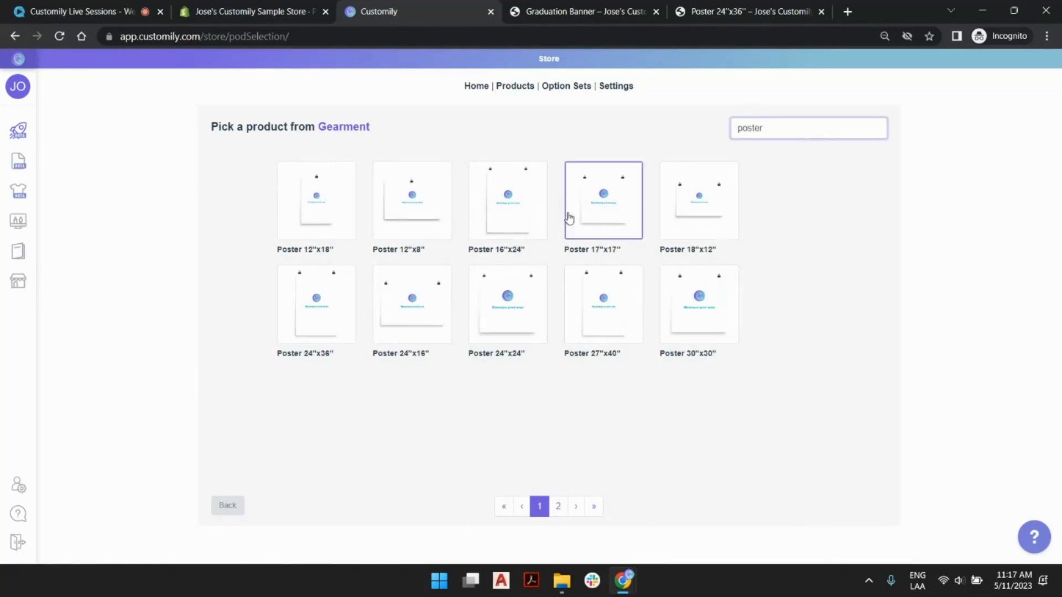
pyautogui.click(320, 301)
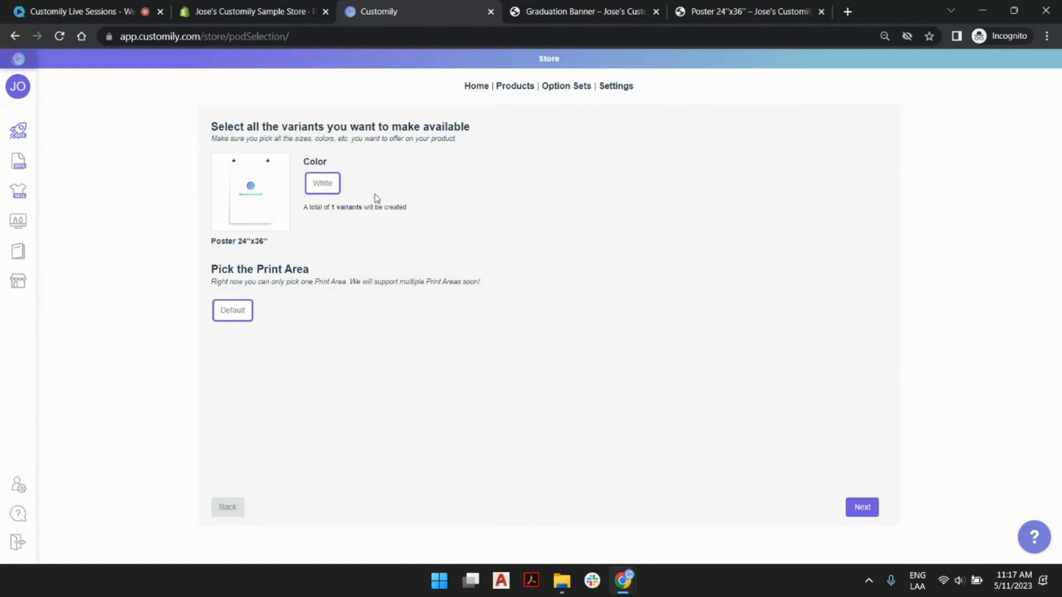
pyautogui.click(870, 512)
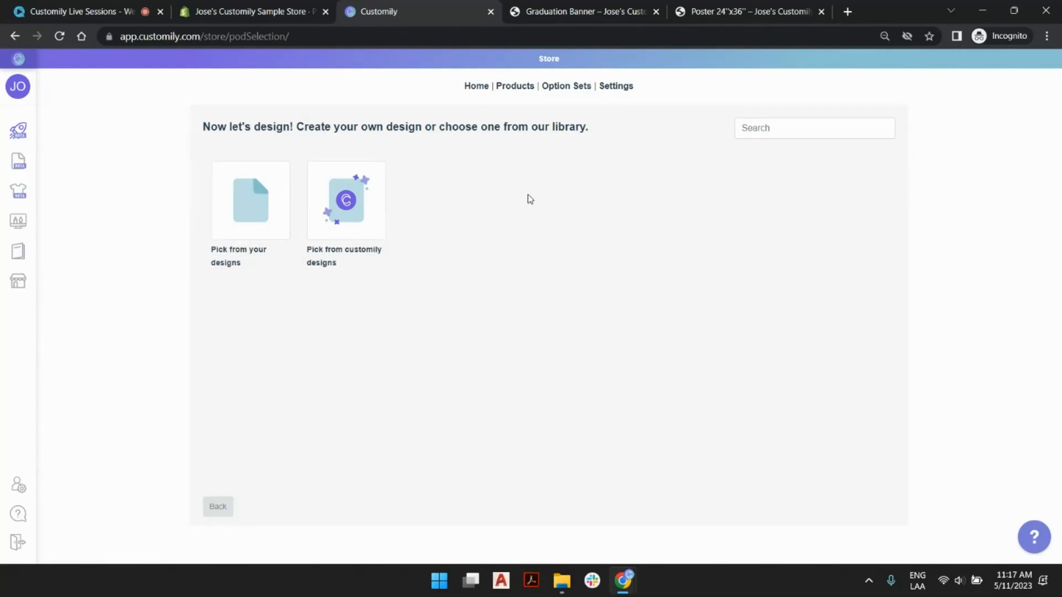
# - Browse the Customily design library's categories and its Graduation designs, and return to the choice of design source
pyautogui.click(347, 200)
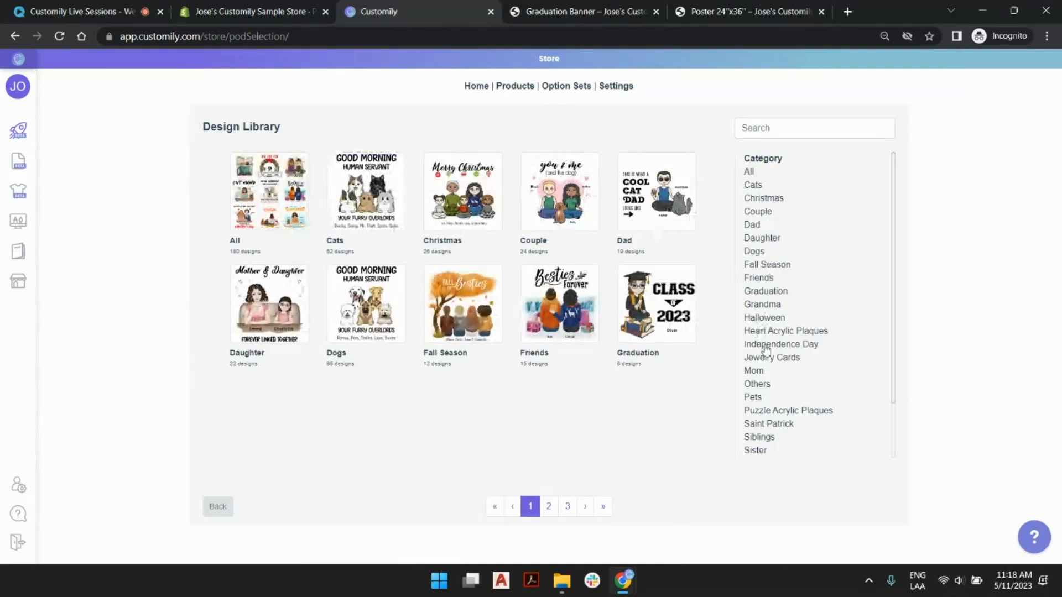
pyautogui.scroll(-2, 765, 183)
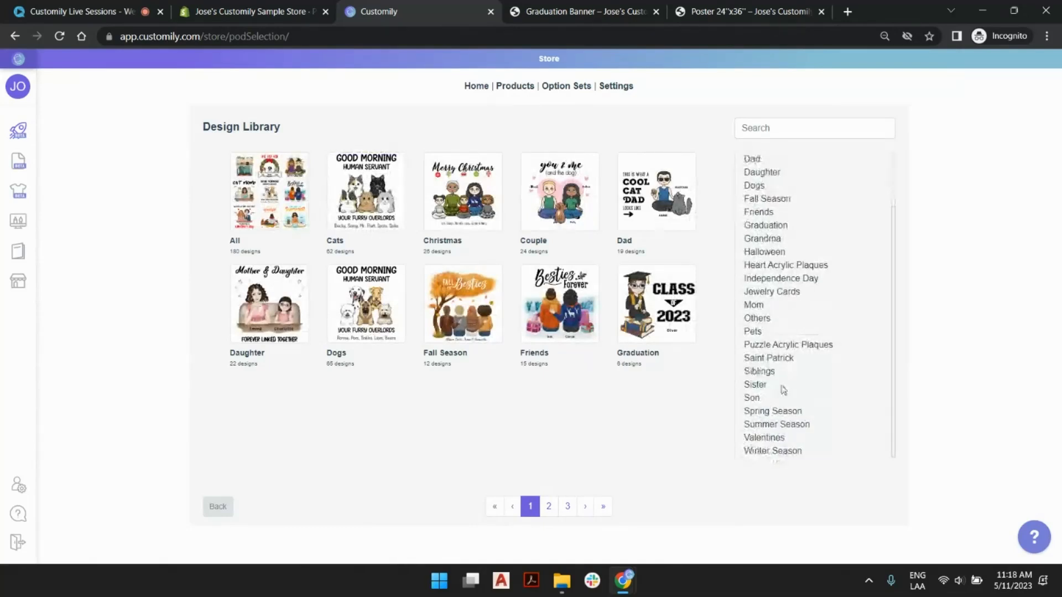
pyautogui.scroll(2, 832, 315)
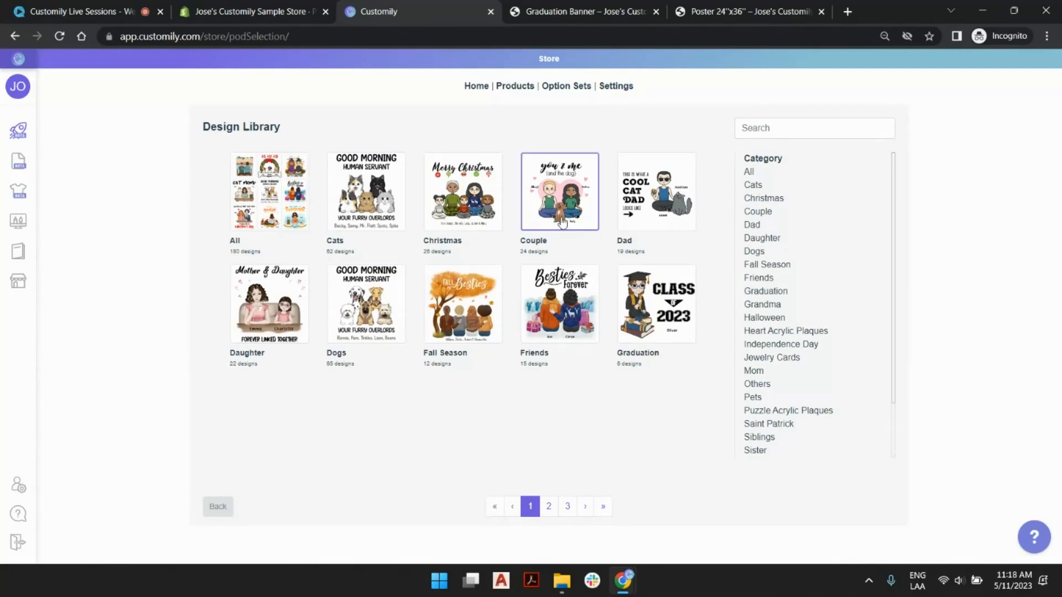
pyautogui.click(653, 287)
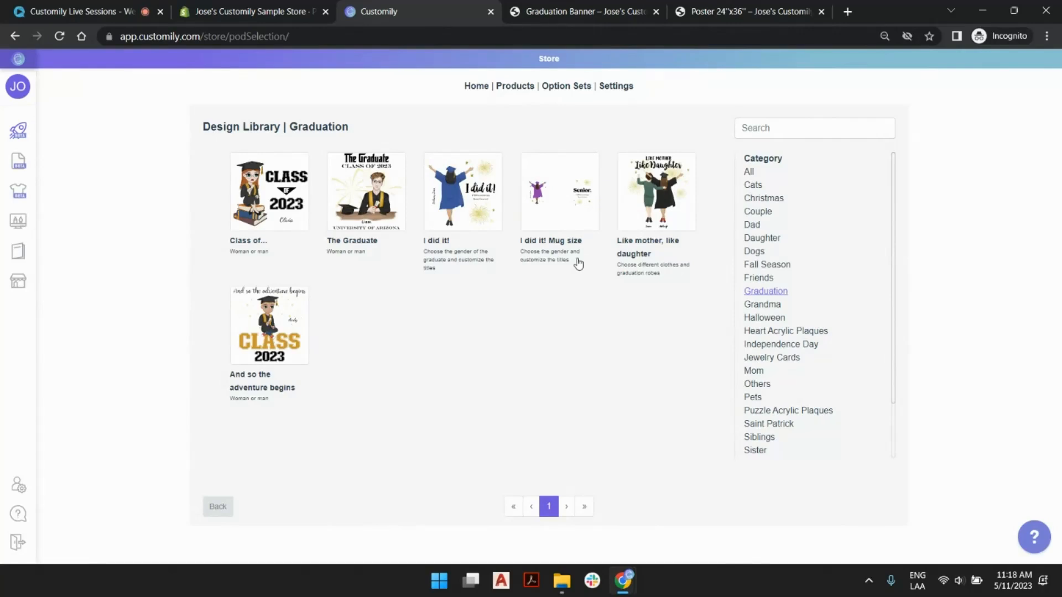
pyautogui.click(214, 508)
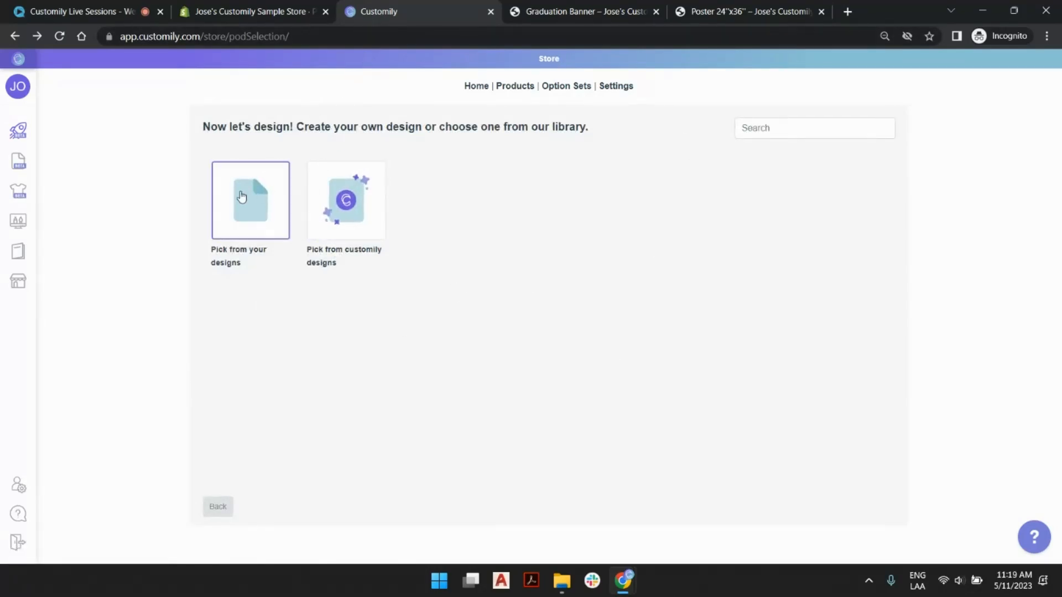
# - Open Customily in a second browser tab and switch to it, keeping the product setup open
pyautogui.moveTo(39, 175)
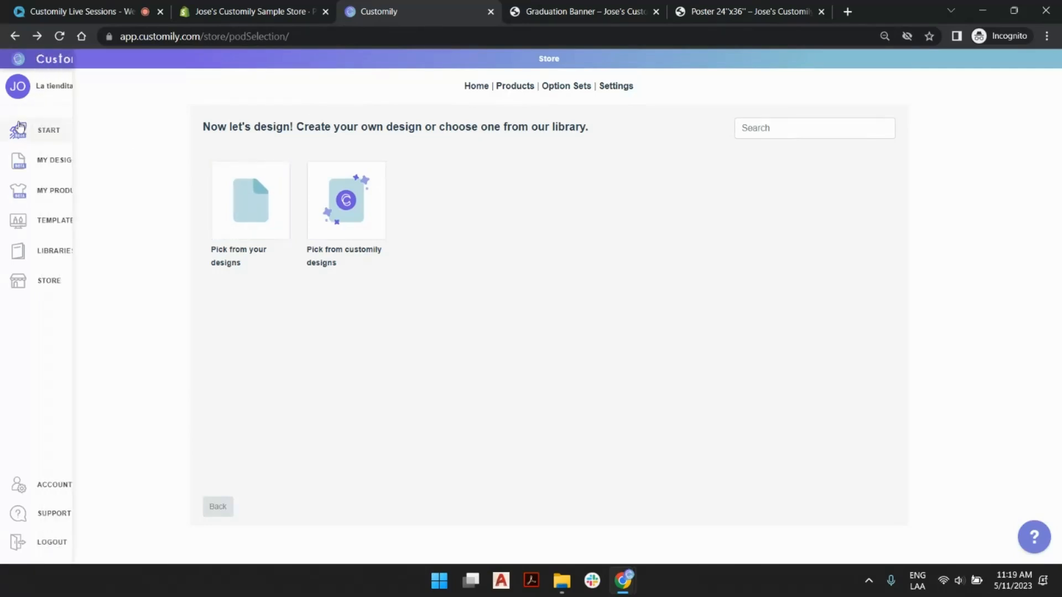
pyautogui.rightClick(44, 166)
pyautogui.click(128, 173)
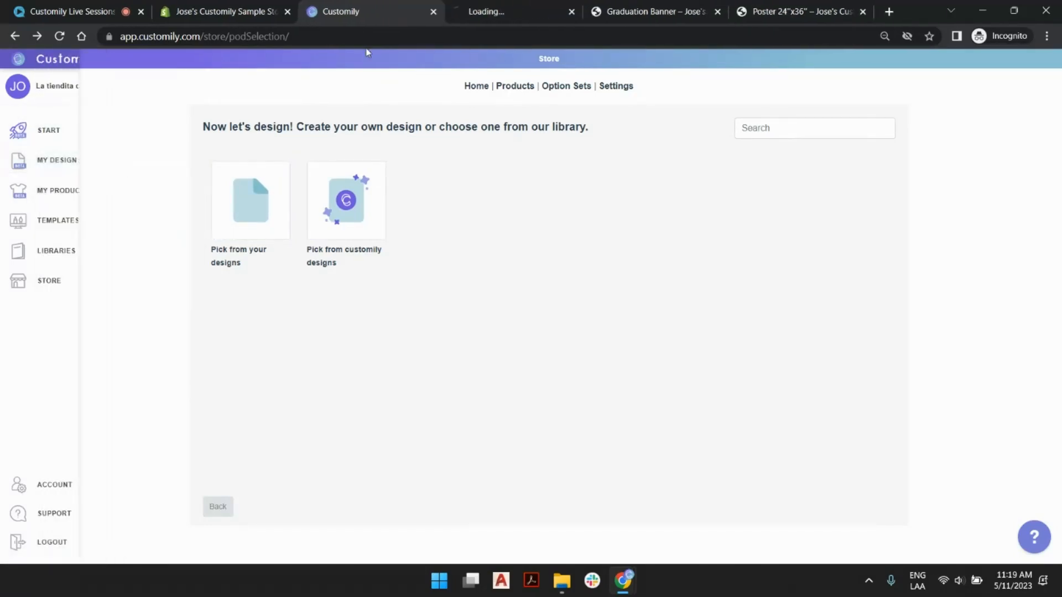
pyautogui.click(481, 10)
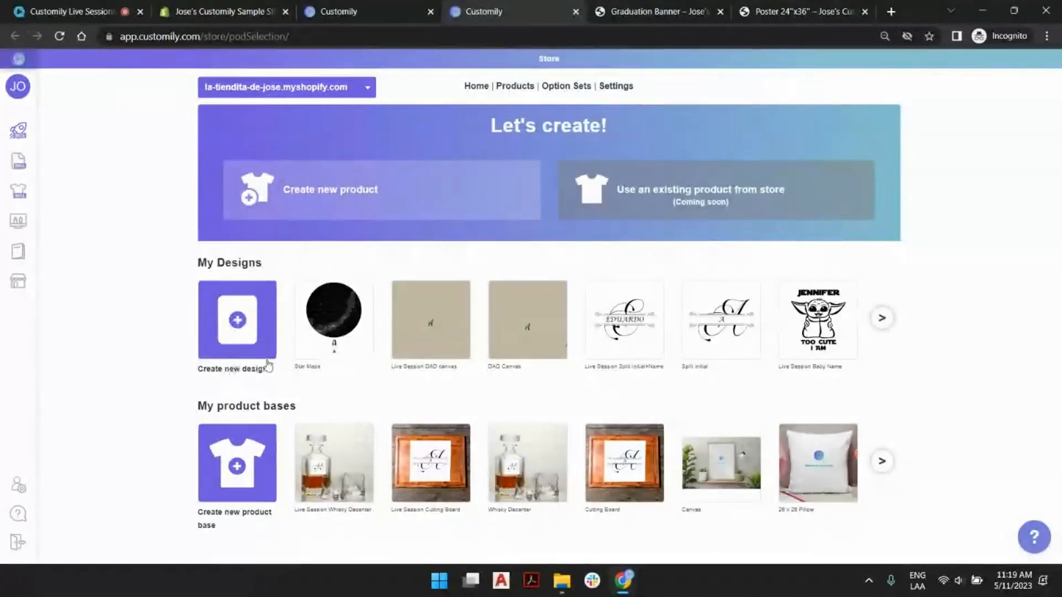
# - Create a new design named "Live Session Poster"
pyautogui.click(229, 330)
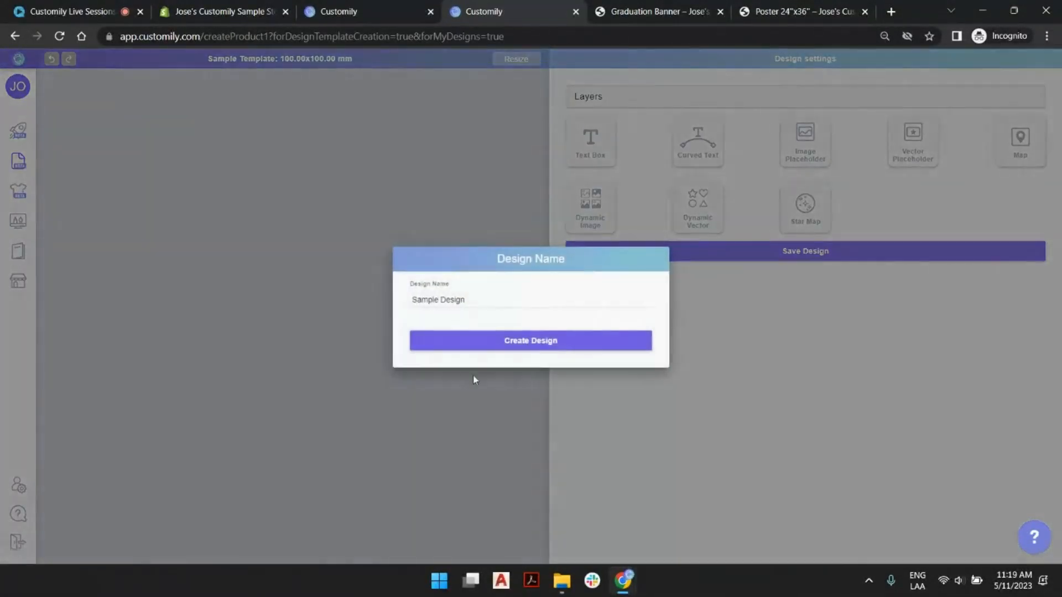
pyautogui.tripleClick(458, 300)
pyautogui.write('Live Session')
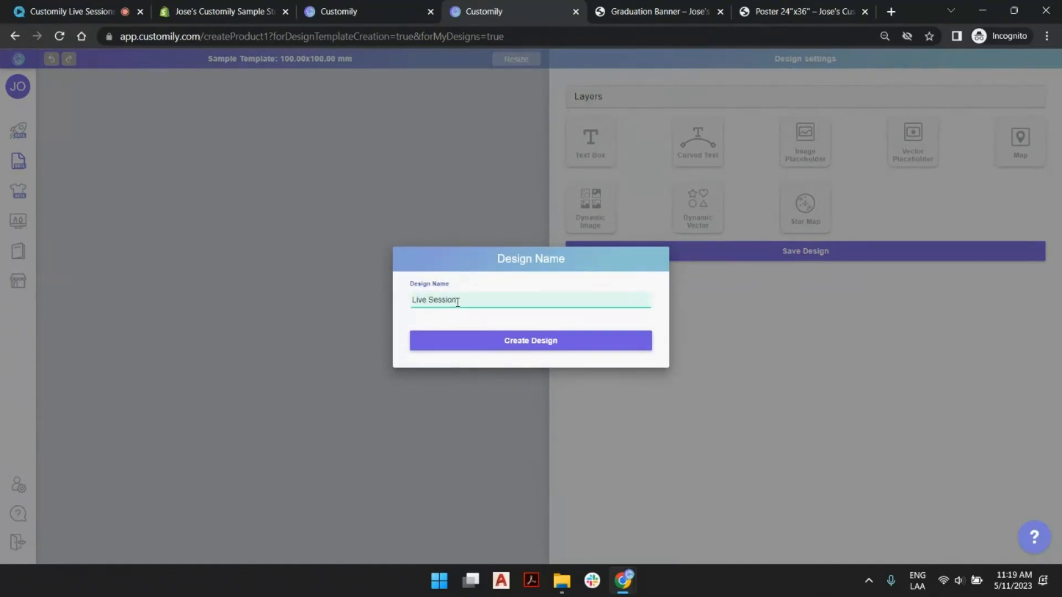
pyautogui.write(' Poster')
pyautogui.click(510, 346)
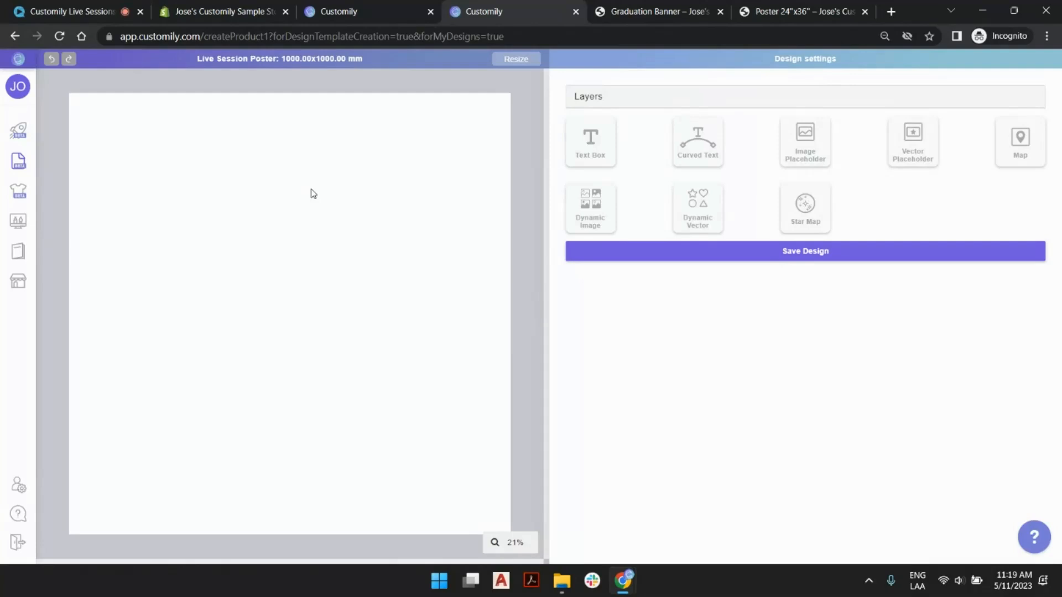
# - Resize the design page to 24 inches wide by 36 inches high
pyautogui.click(510, 60)
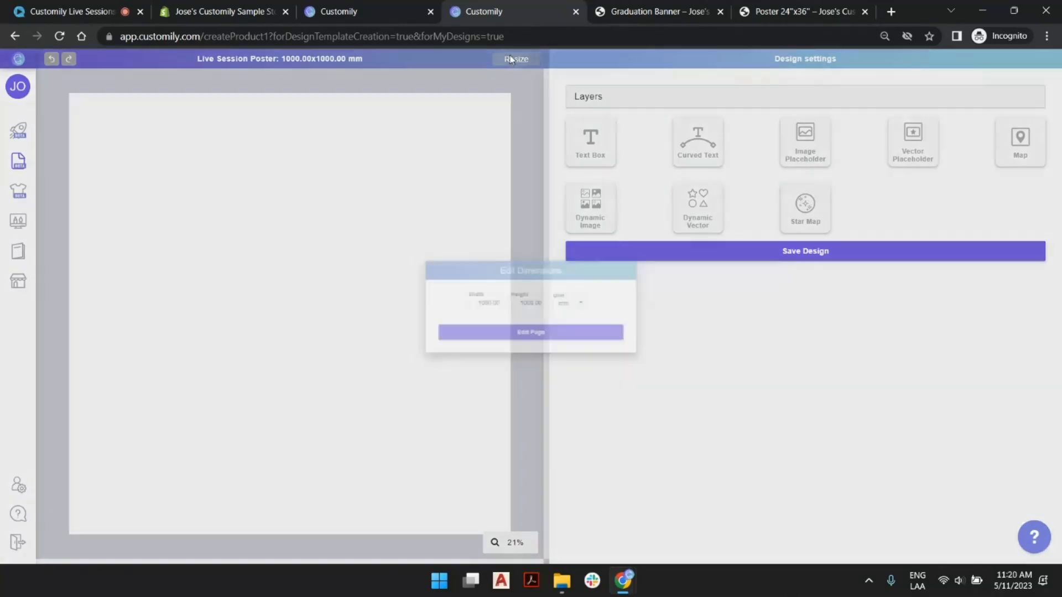
pyautogui.click(581, 302)
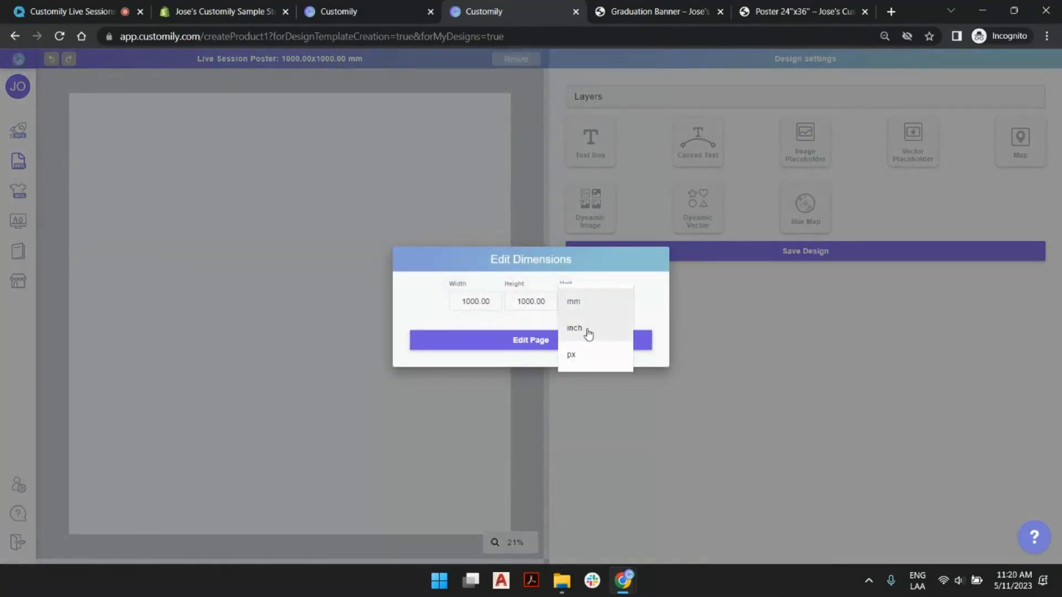
pyautogui.click(588, 331)
pyautogui.moveTo(491, 295); pyautogui.dragTo(419, 301)
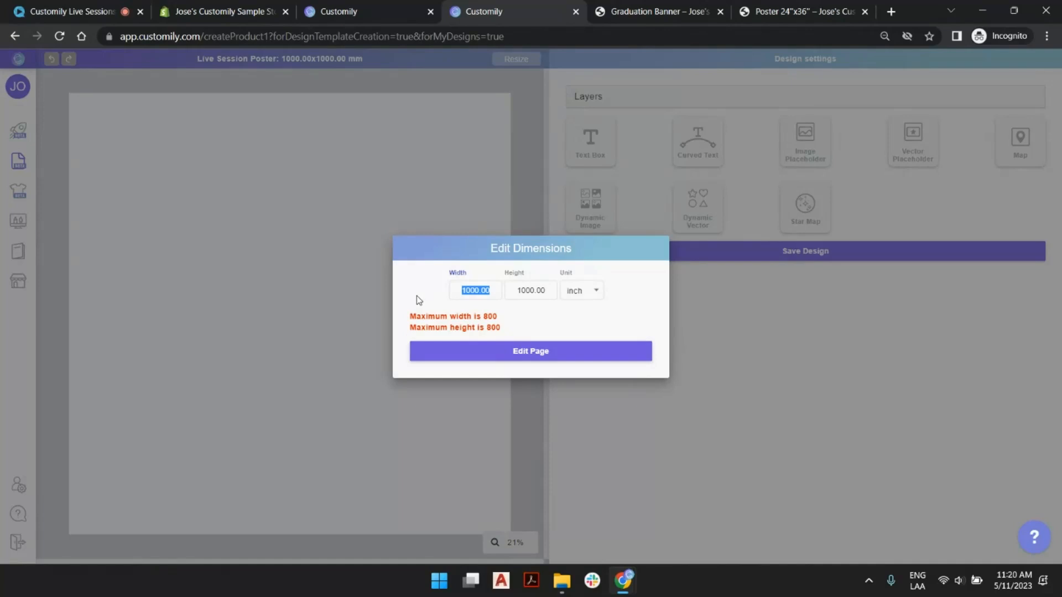
pyautogui.write('24')
pyautogui.press('Tab')
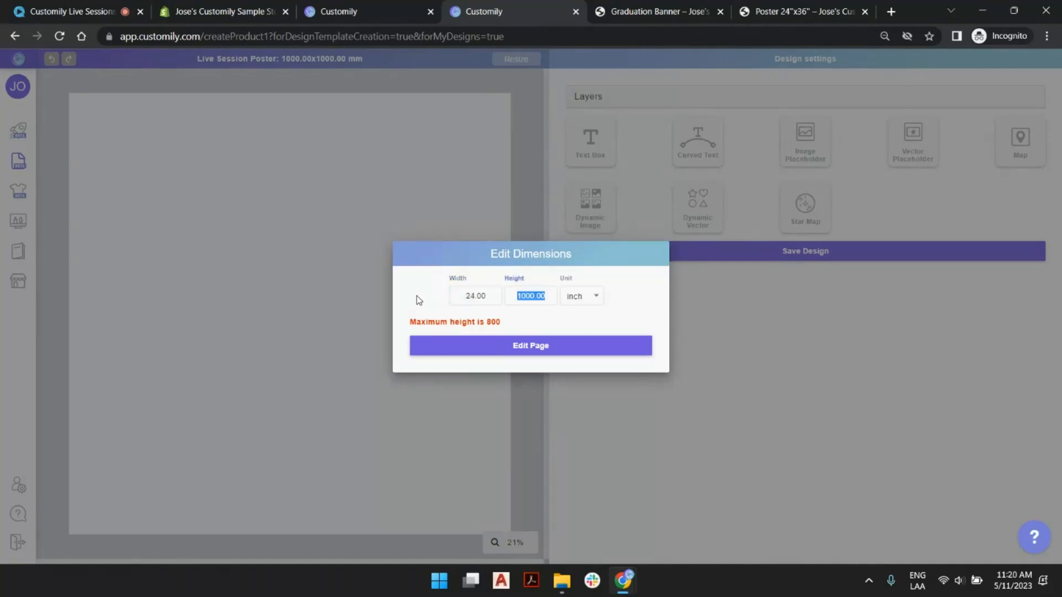
pyautogui.write('36')
pyautogui.press('Tab')
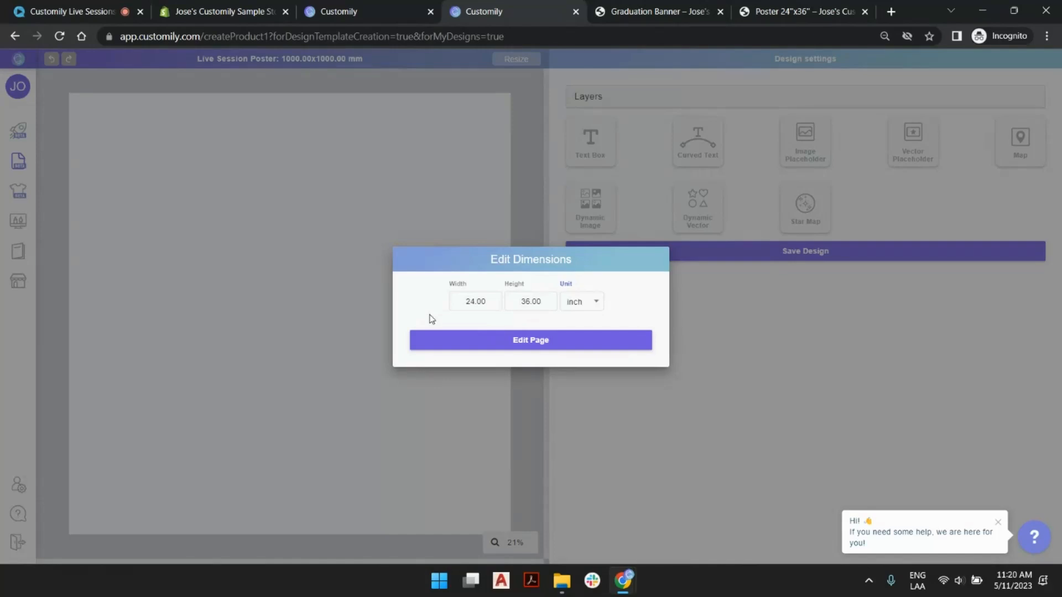
pyautogui.click(550, 344)
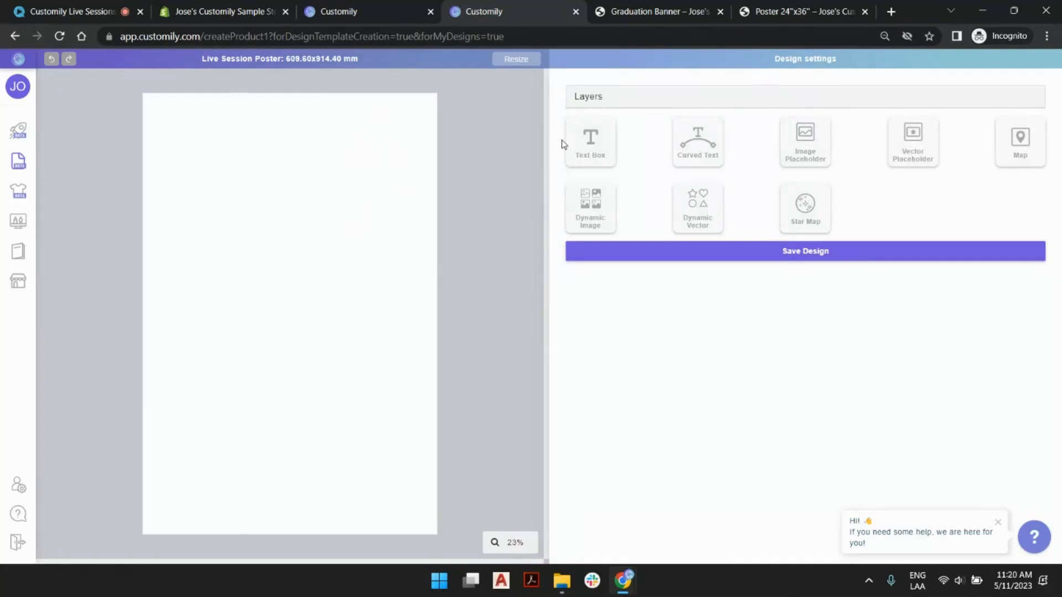
# - Add a text box, widen it across most of the poster, and enter the sample text "Testing"
pyautogui.click(593, 143)
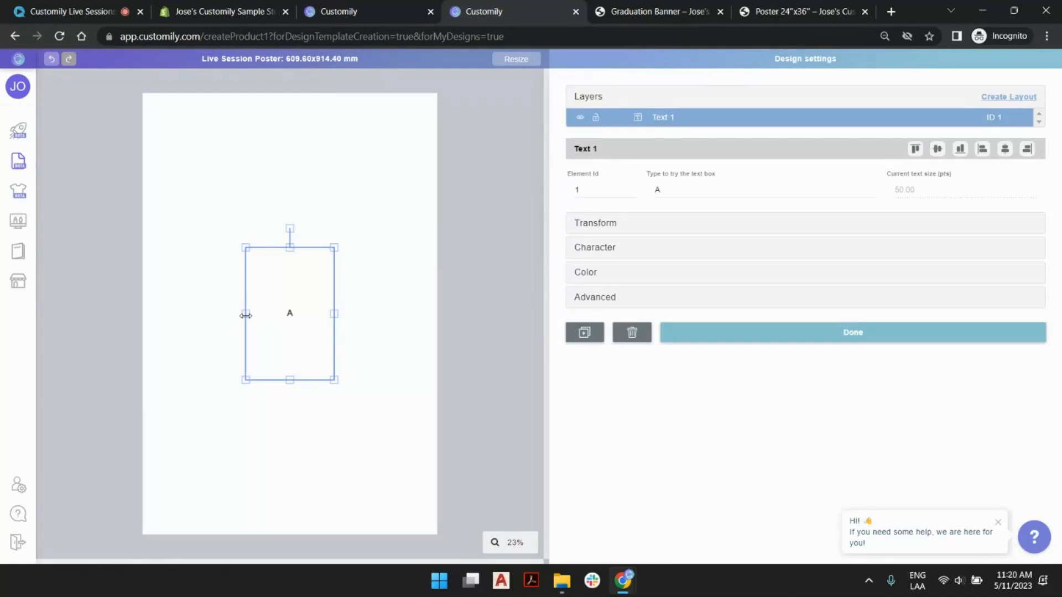
pyautogui.moveTo(246, 315); pyautogui.dragTo(174, 315)
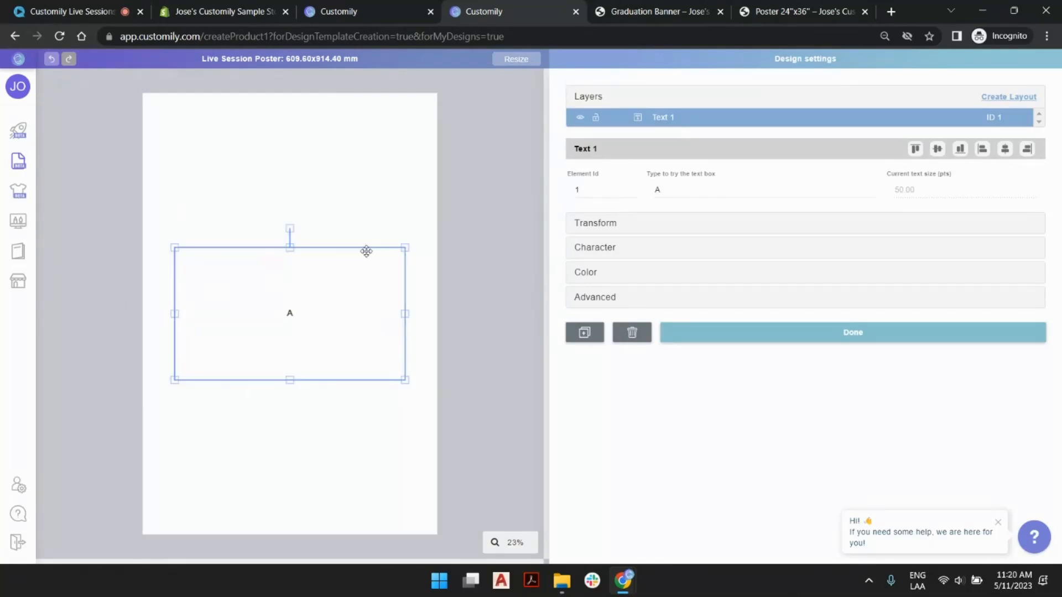
pyautogui.doubleClick(693, 191)
pyautogui.write('Testing')
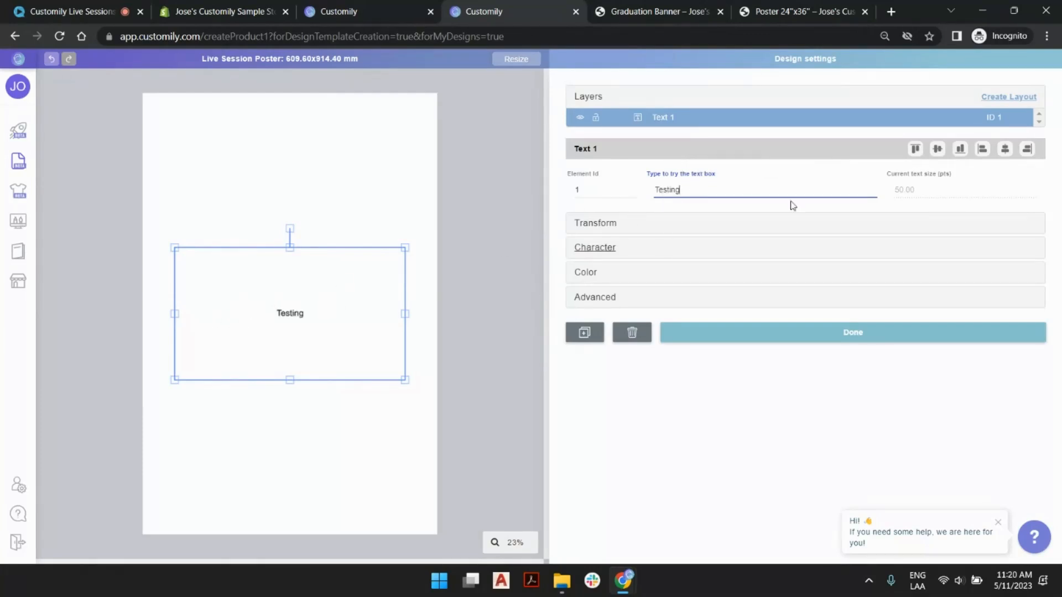
pyautogui.click(499, 131)
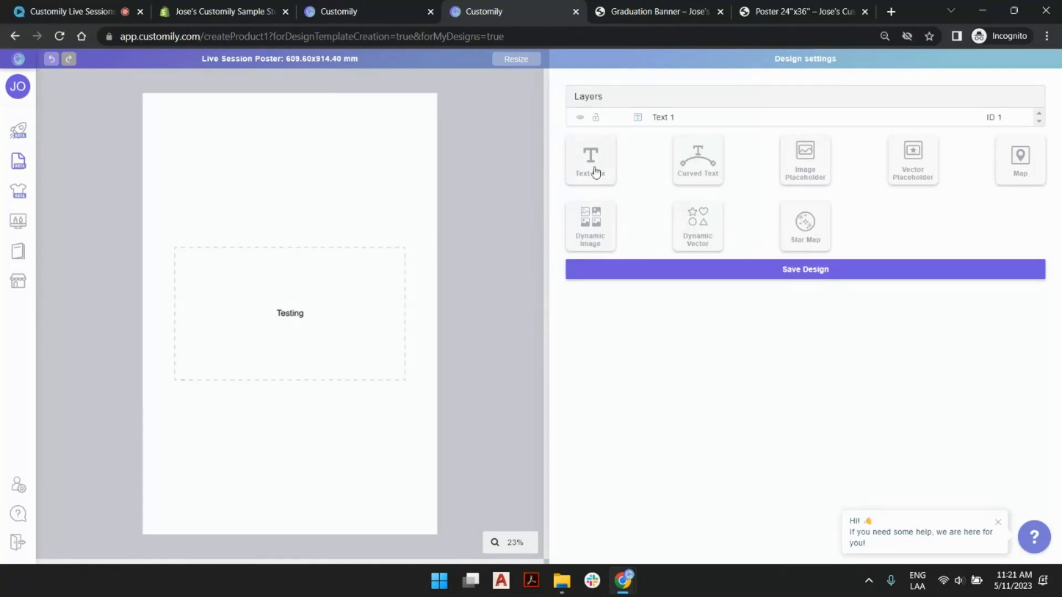
# - Add a star map, enlarge it to about 496 mm square, and place it horizontally centred in the poster's upper part
pyautogui.click(715, 238)
pyautogui.click(821, 220)
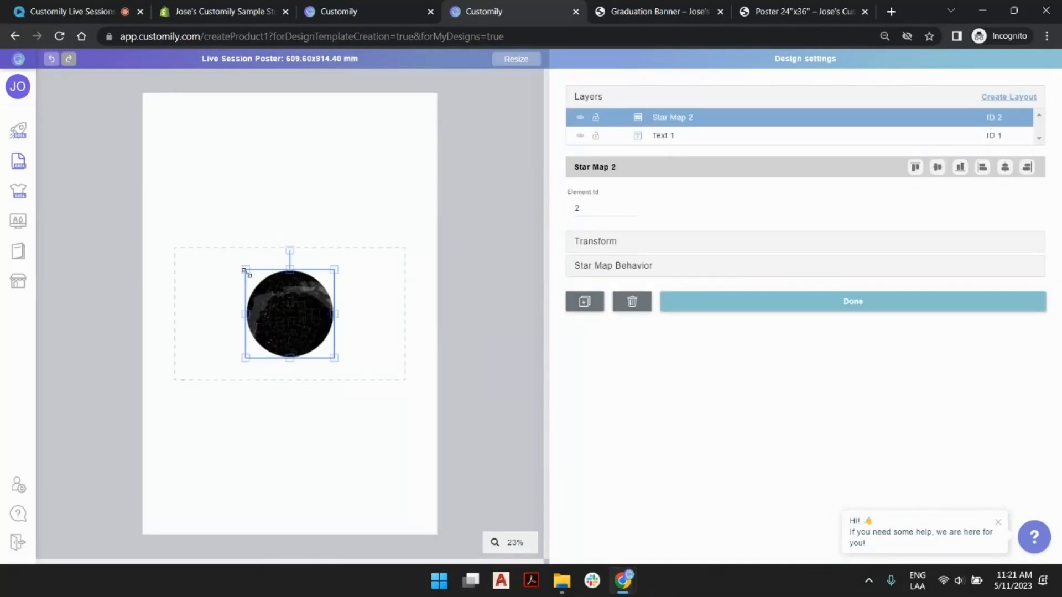
pyautogui.moveTo(246, 272); pyautogui.dragTo(182, 177)
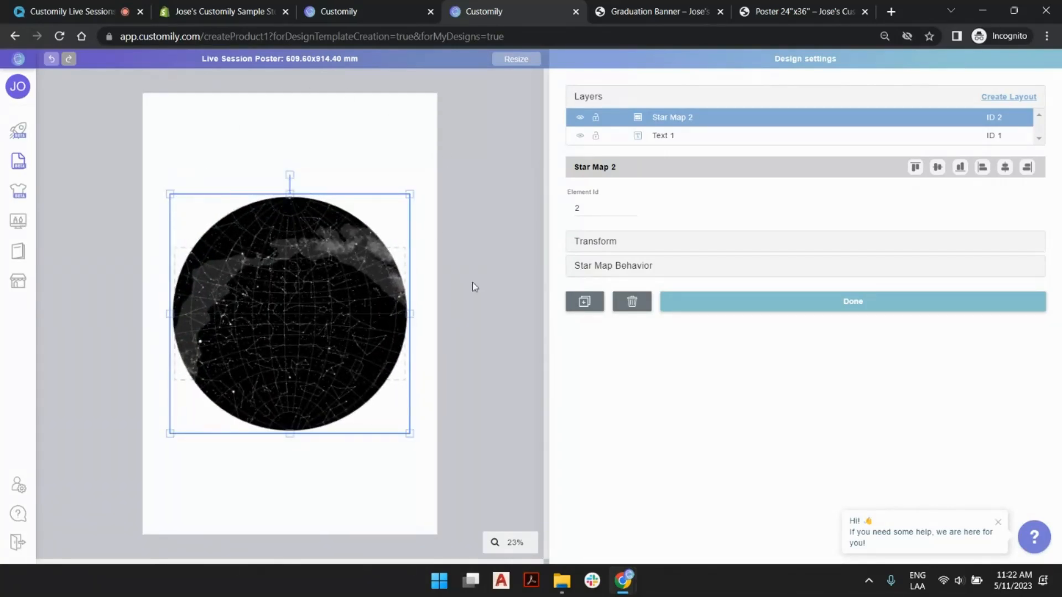
pyautogui.moveTo(299, 225); pyautogui.dragTo(311, 169)
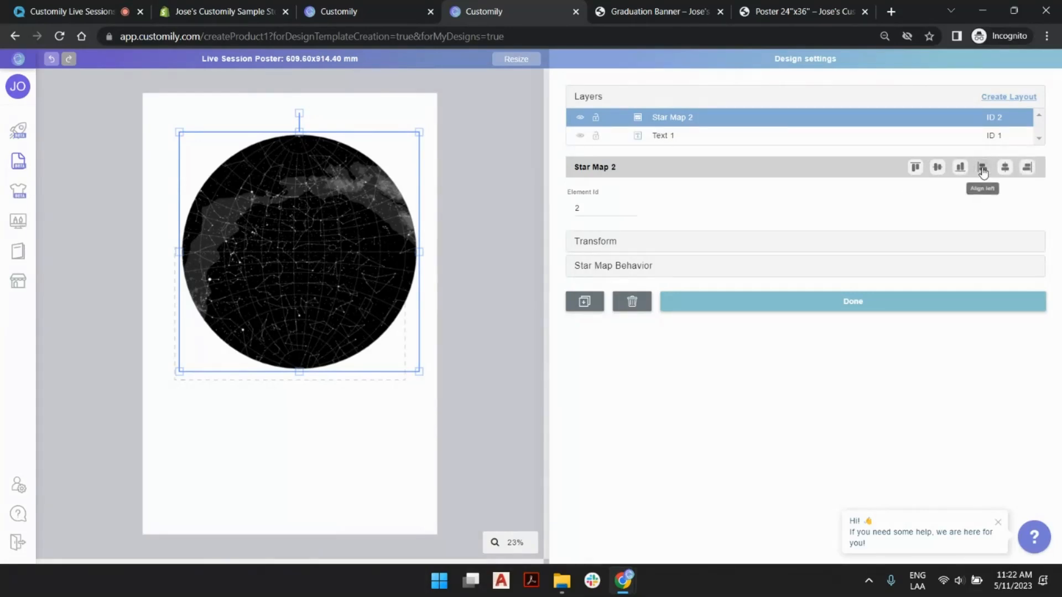
pyautogui.click(1005, 167)
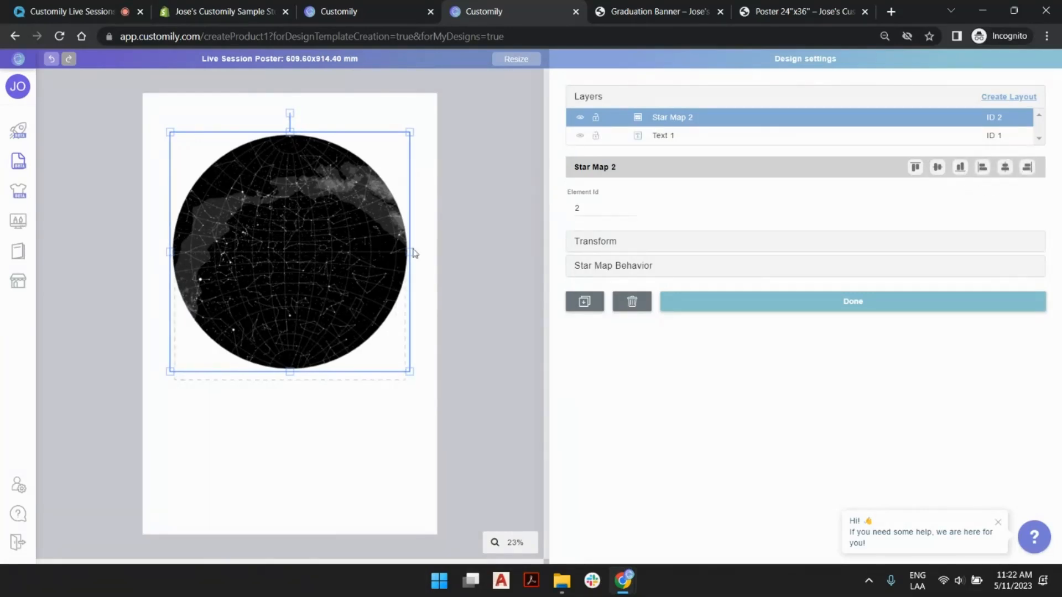
pyautogui.click(600, 245)
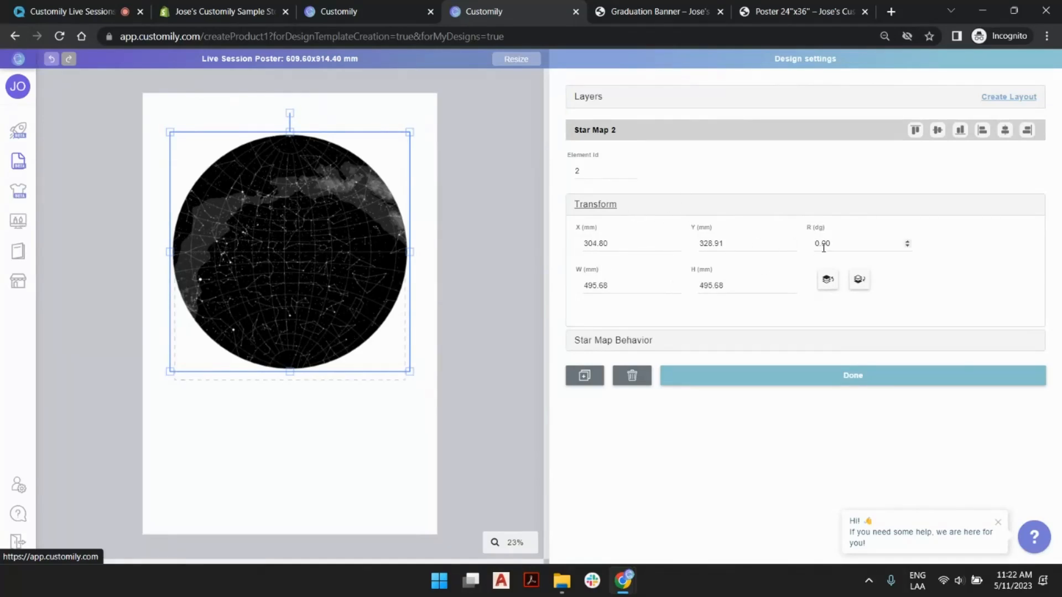
# - Set the star map's initial location to London, Greater London, England, United Kingdom
pyautogui.click(677, 345)
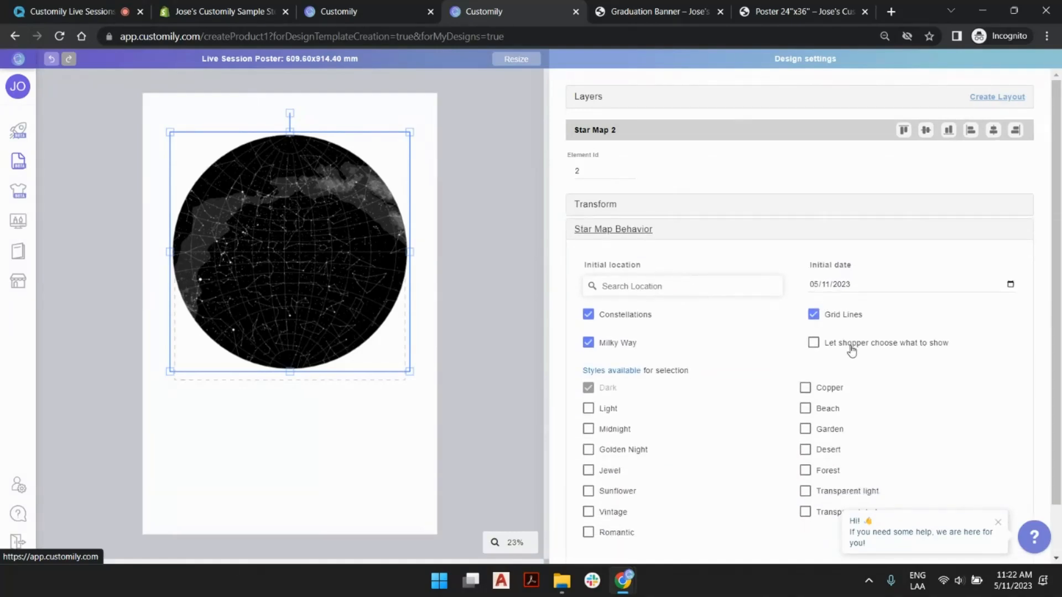
pyautogui.click(998, 523)
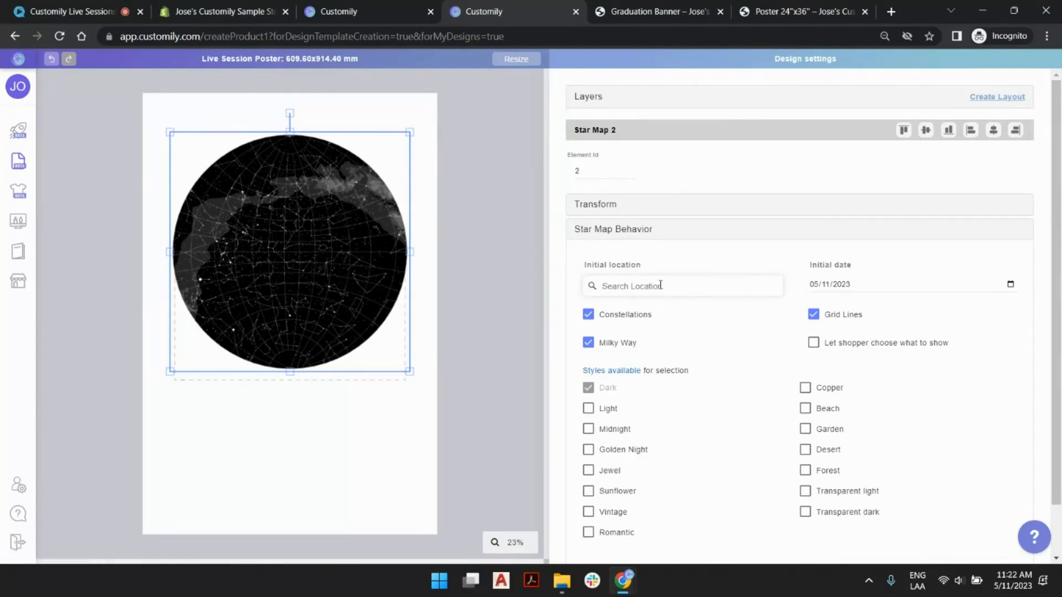
pyautogui.write('london')
pyautogui.click(666, 312)
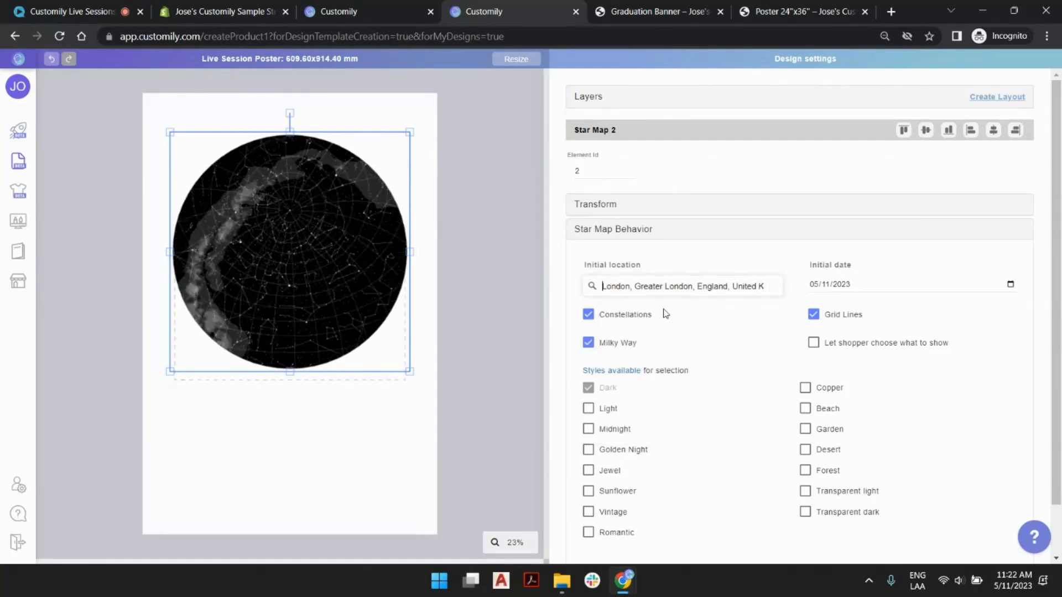
# - Set the star map's initial date to 01/01/2023
pyautogui.click(857, 285)
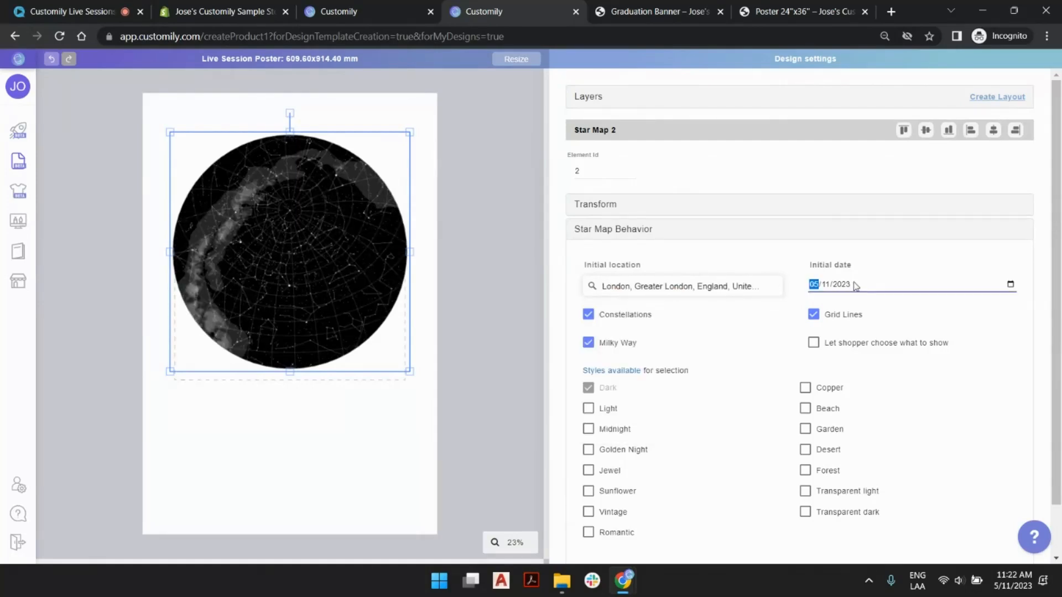
pyautogui.click(1010, 284)
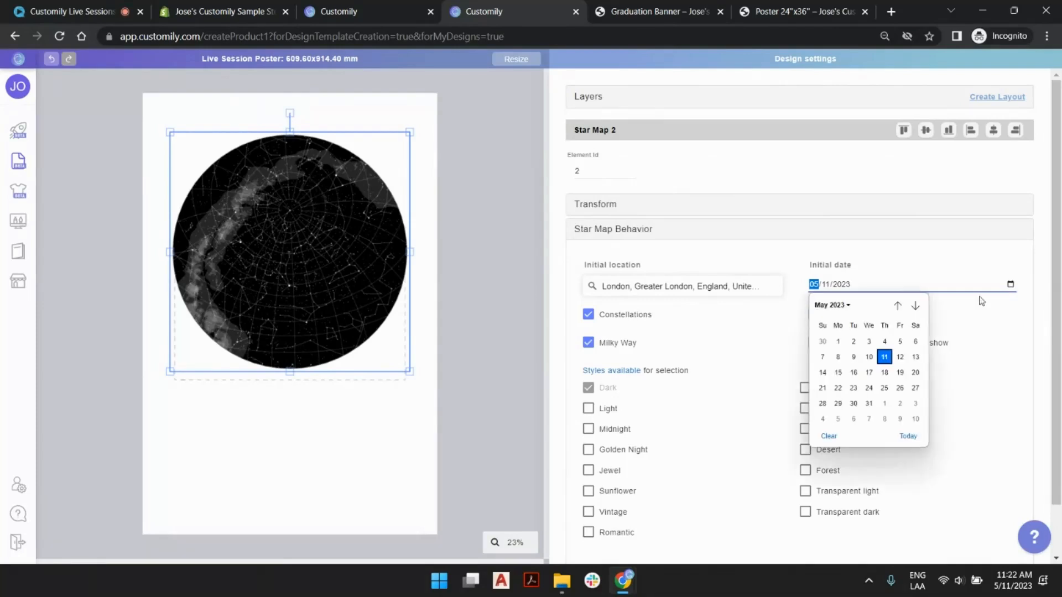
pyautogui.click(897, 305)
pyautogui.click(897, 305)
pyautogui.click(897, 305)
pyautogui.click(898, 305)
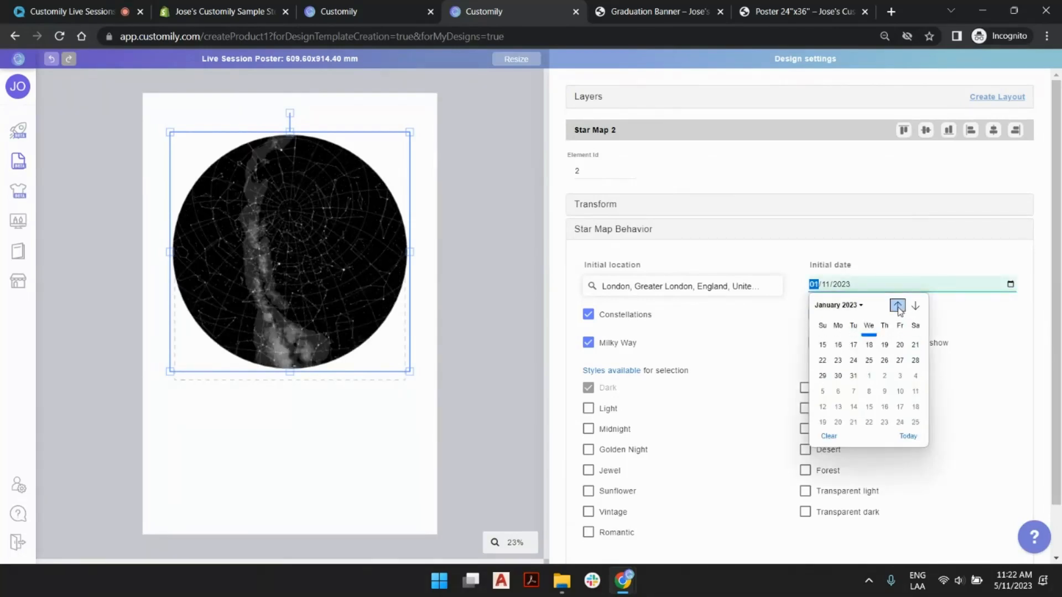
pyautogui.click(823, 342)
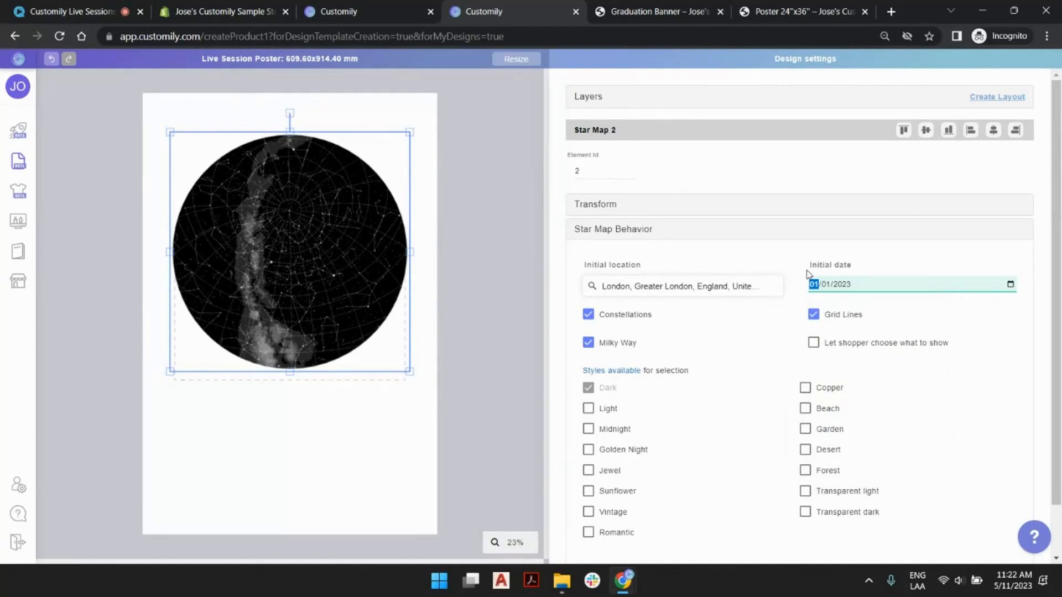
# - Try the star map without Constellations, Grid Lines and Milky Way in turn, switching each one back on
pyautogui.click(588, 316)
pyautogui.click(588, 317)
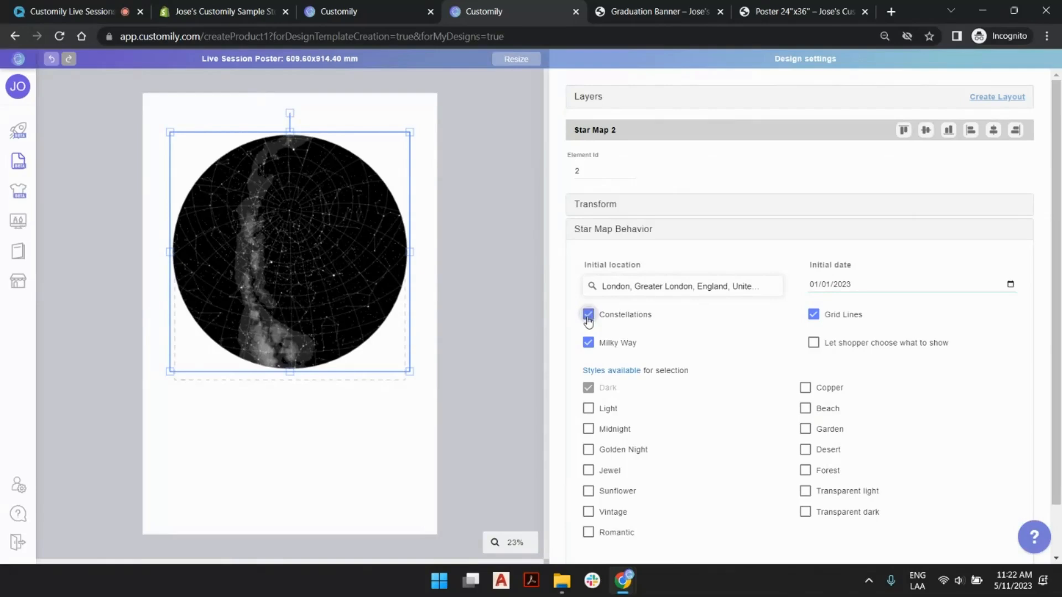
pyautogui.click(814, 316)
pyautogui.click(814, 316)
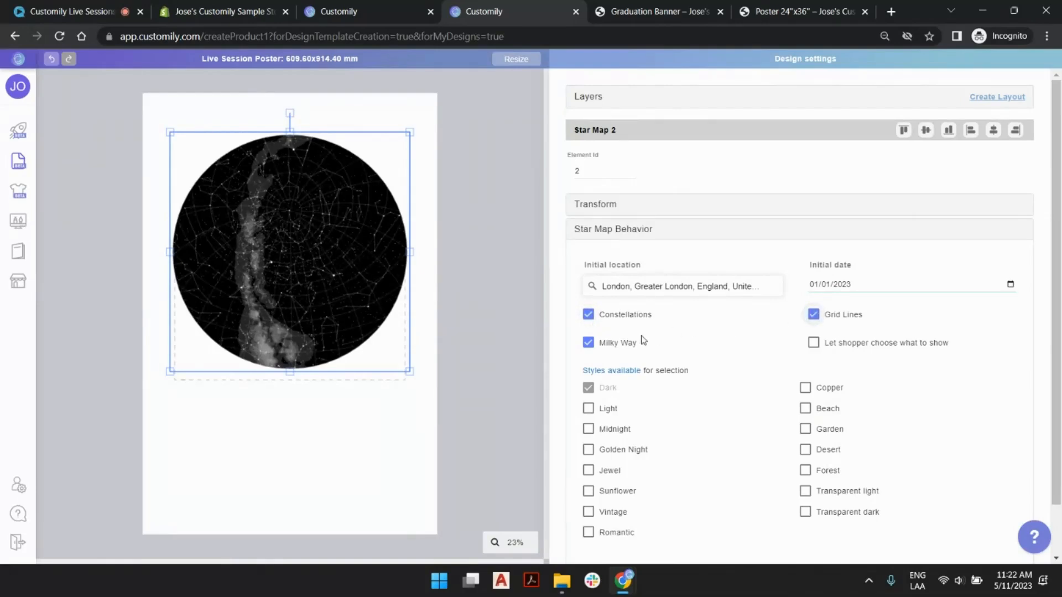
pyautogui.click(588, 343)
pyautogui.click(588, 343)
# - Let the shopper choose what the star map shows, and review the matching options on the storefront's Poster 24"x36" page
pyautogui.click(814, 343)
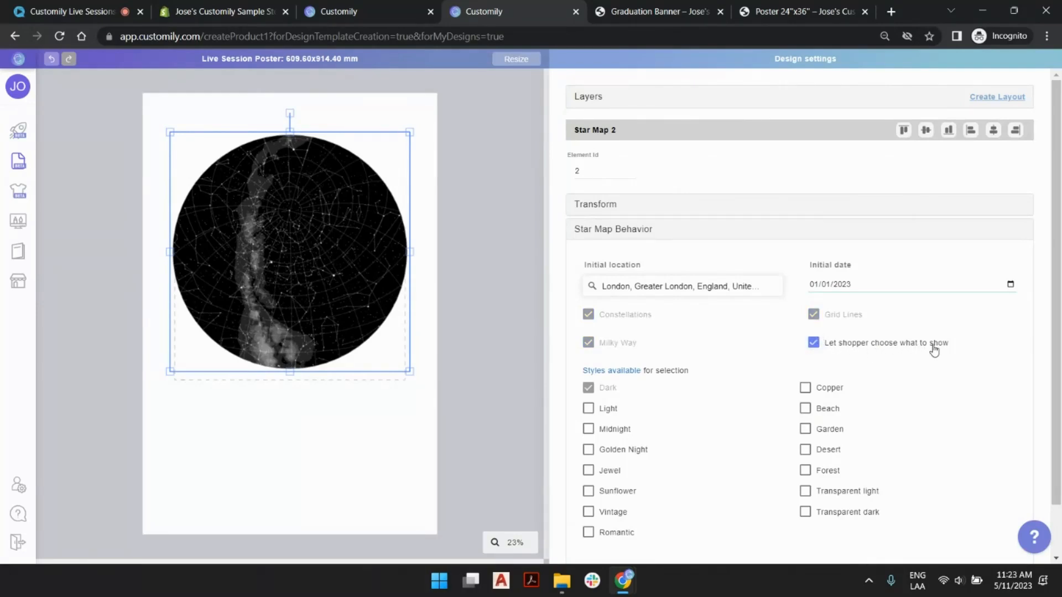
pyautogui.click(797, 11)
pyautogui.scroll(-5, 695, 345)
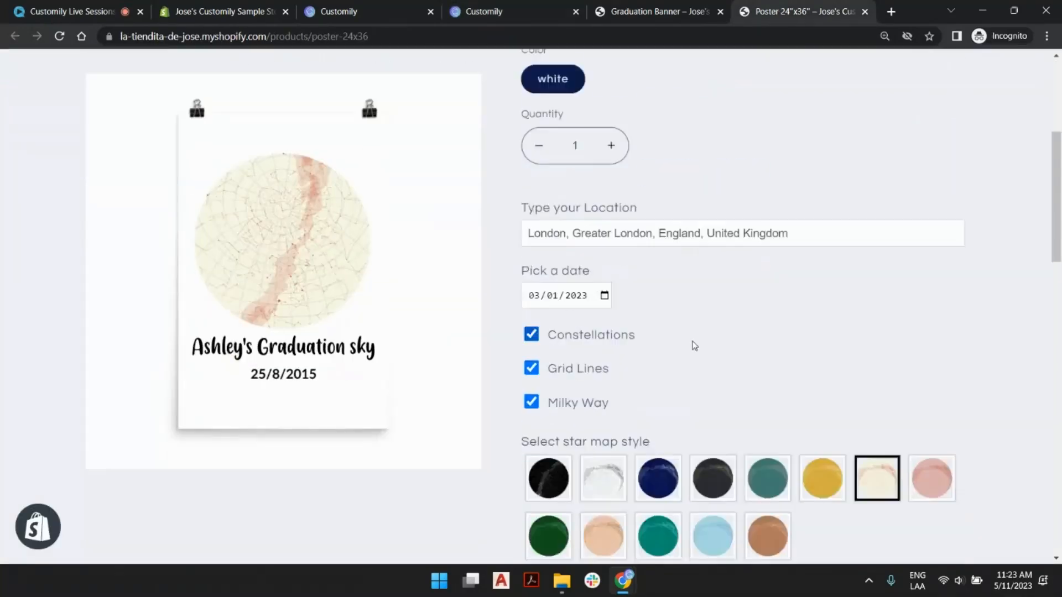
pyautogui.scroll(-1, 695, 346)
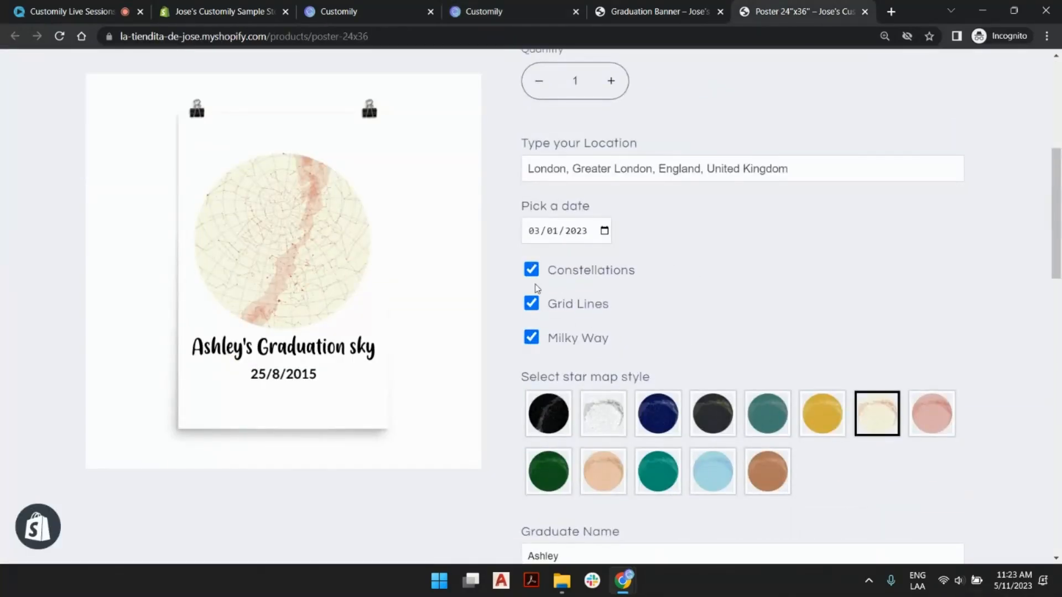
pyautogui.click(595, 15)
pyautogui.click(464, 11)
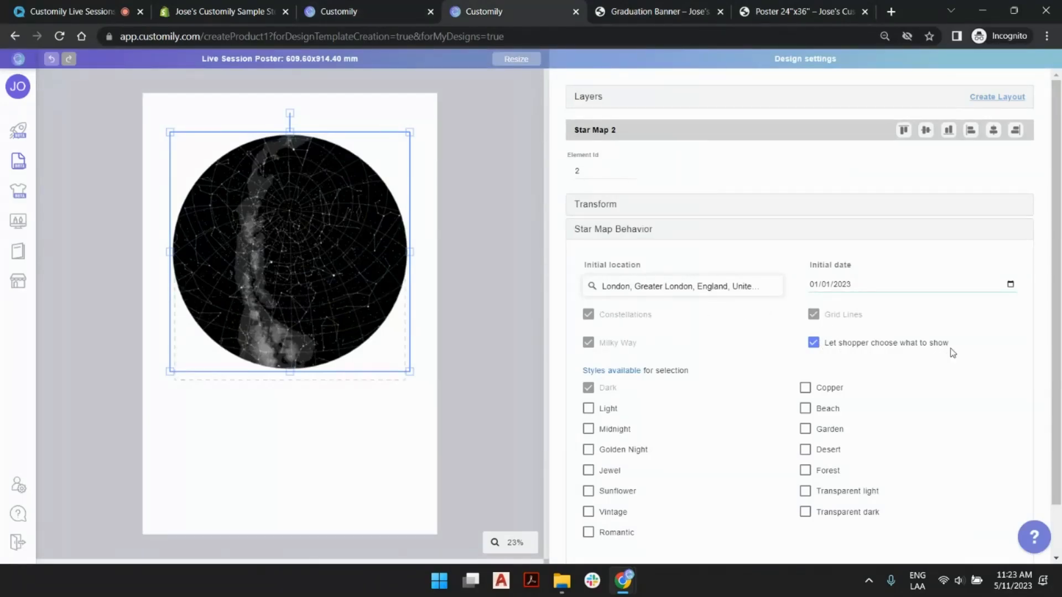
# - Make Light the star map's only available style and view the reference PDF of star map styles
pyautogui.scroll(-1, 855, 355)
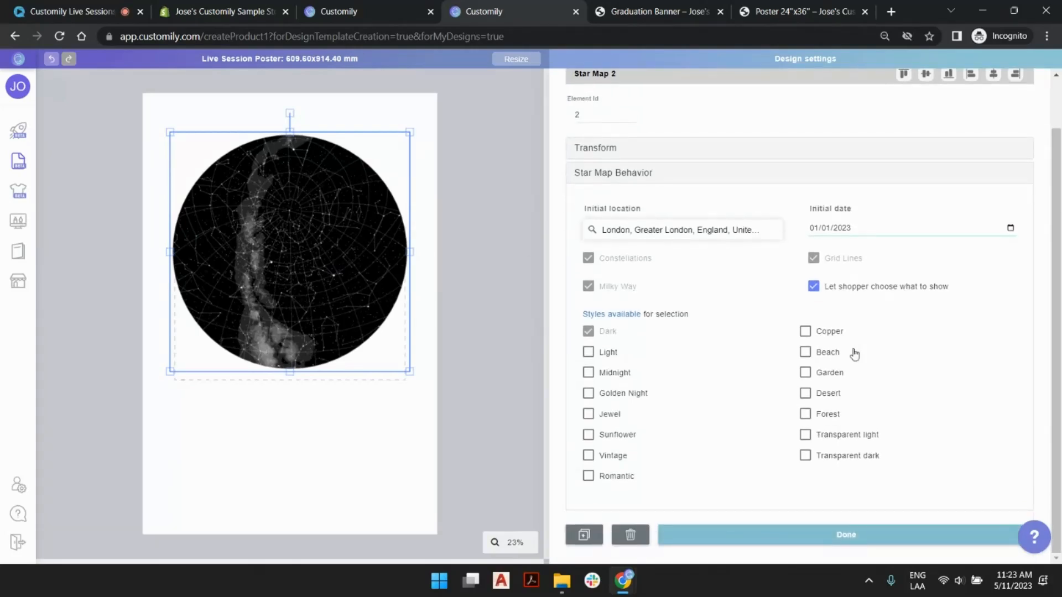
pyautogui.click(589, 352)
pyautogui.click(589, 331)
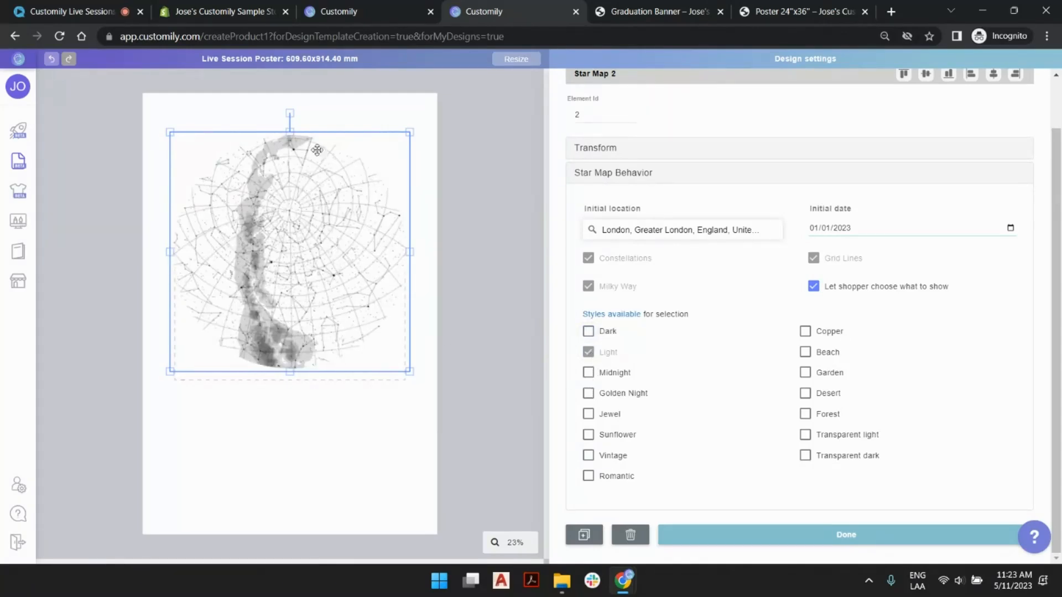
pyautogui.click(628, 315)
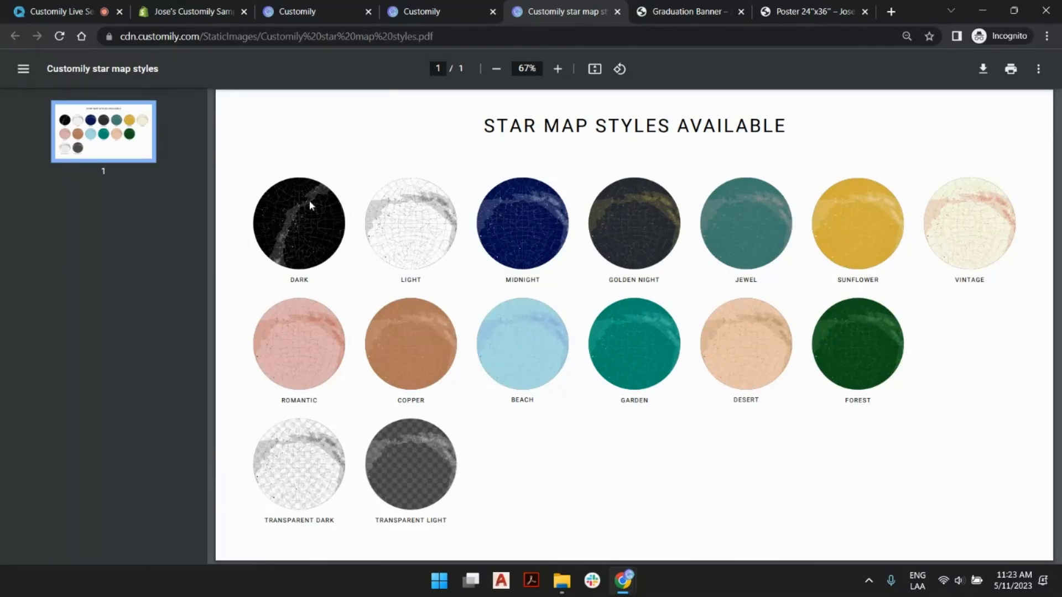
pyautogui.click(456, 6)
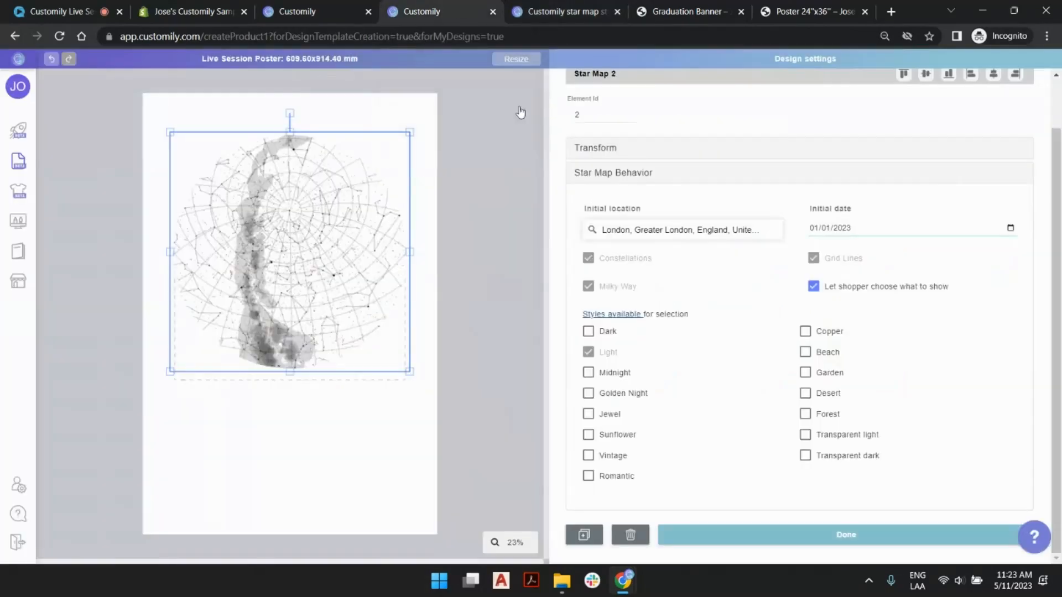
# - Add Dark, Midnight and Golden Night to the star map's available styles and compare them with the styles PDF
pyautogui.click(589, 334)
pyautogui.click(589, 373)
pyautogui.click(588, 394)
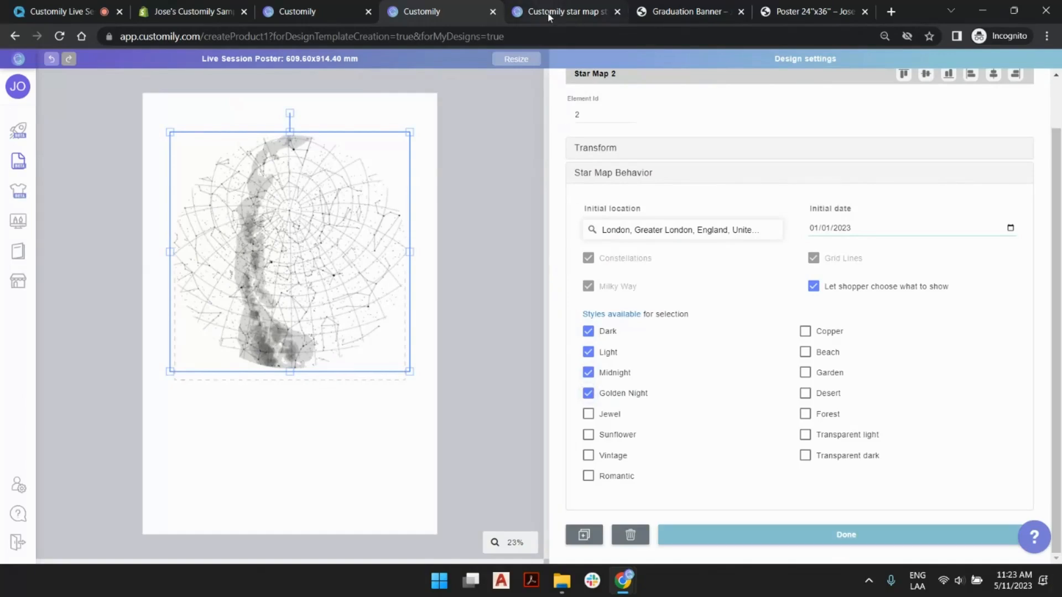
pyautogui.click(565, 7)
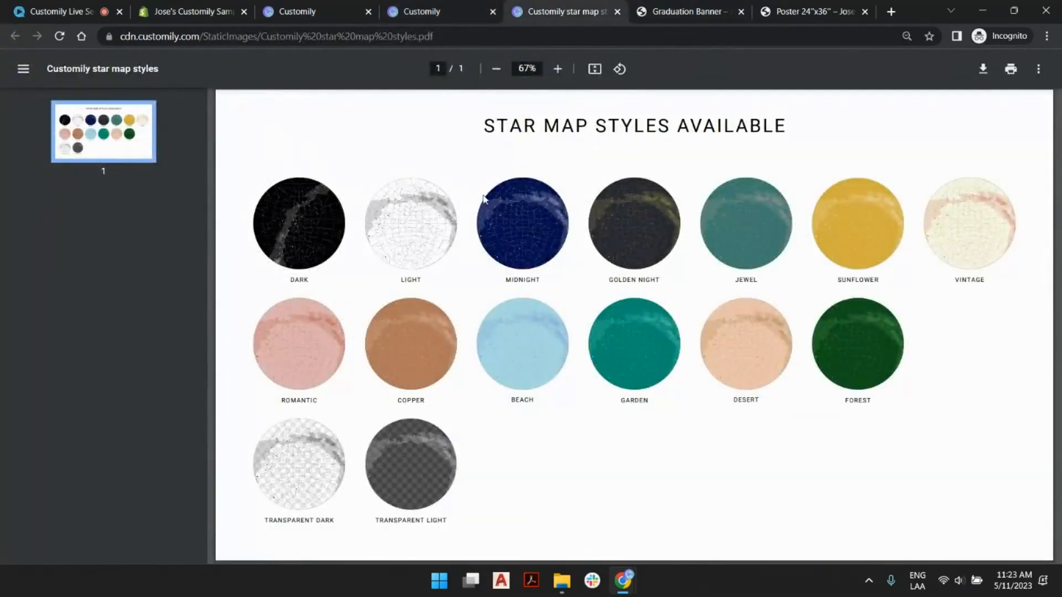
pyautogui.click(428, 7)
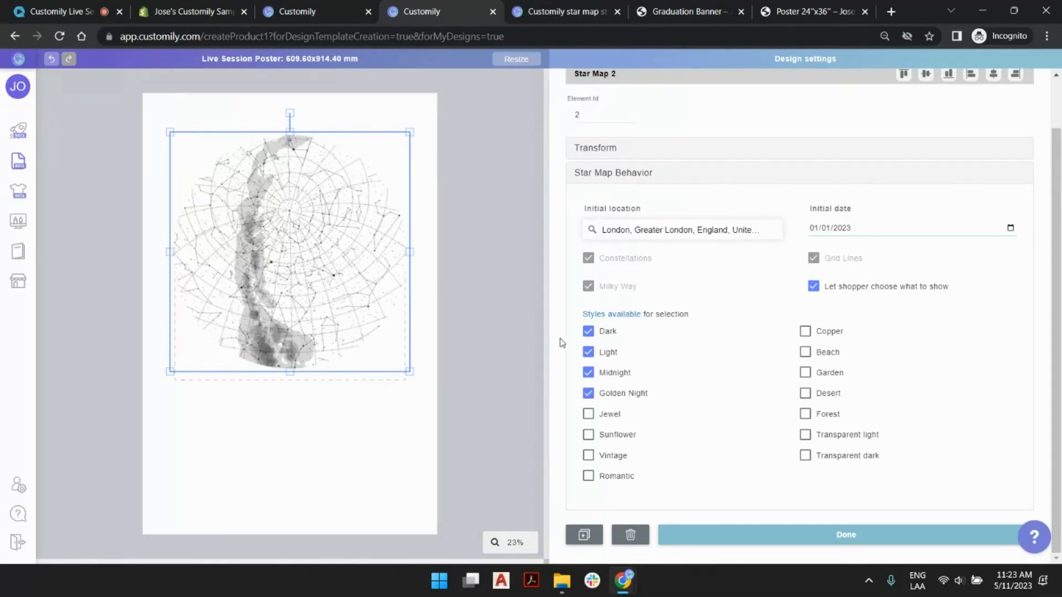
# - Clear Golden Night, Midnight and Light, then enable them again after Dark so that Dark is the star map's displayed style
pyautogui.click(588, 392)
pyautogui.click(589, 374)
pyautogui.click(588, 352)
pyautogui.click(589, 353)
pyautogui.click(589, 374)
pyautogui.click(588, 393)
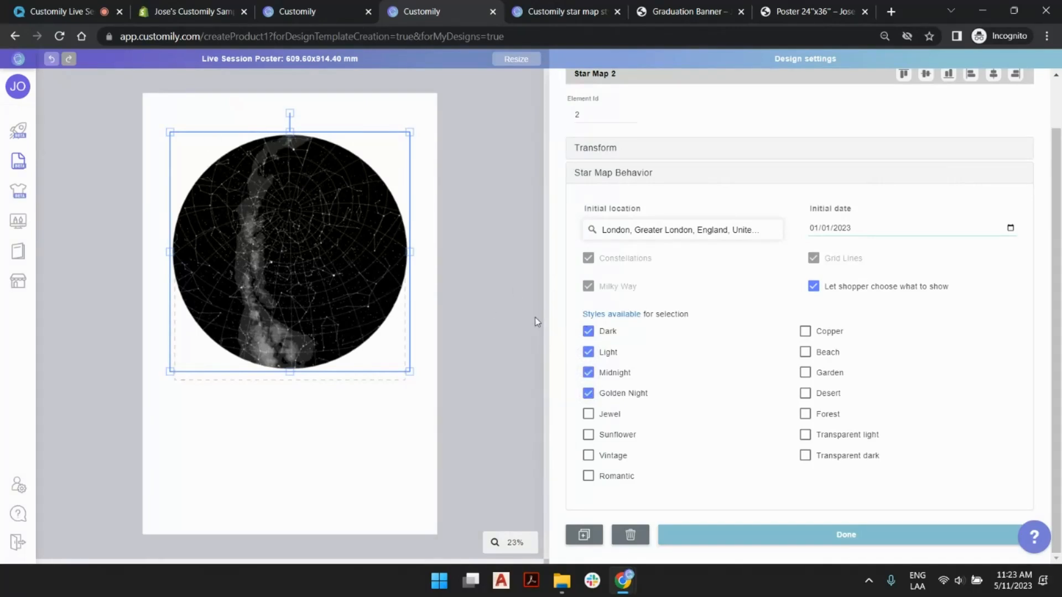
pyautogui.scroll(1, 671, 207)
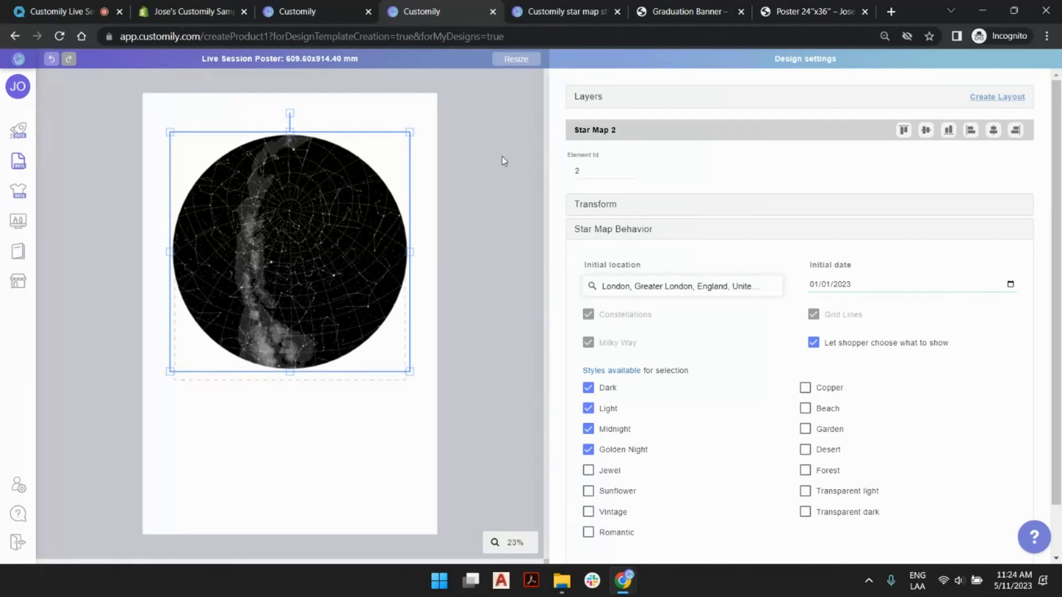
# - Move the "Testing" text box from behind the star map into the blank area below it
pyautogui.click(502, 157)
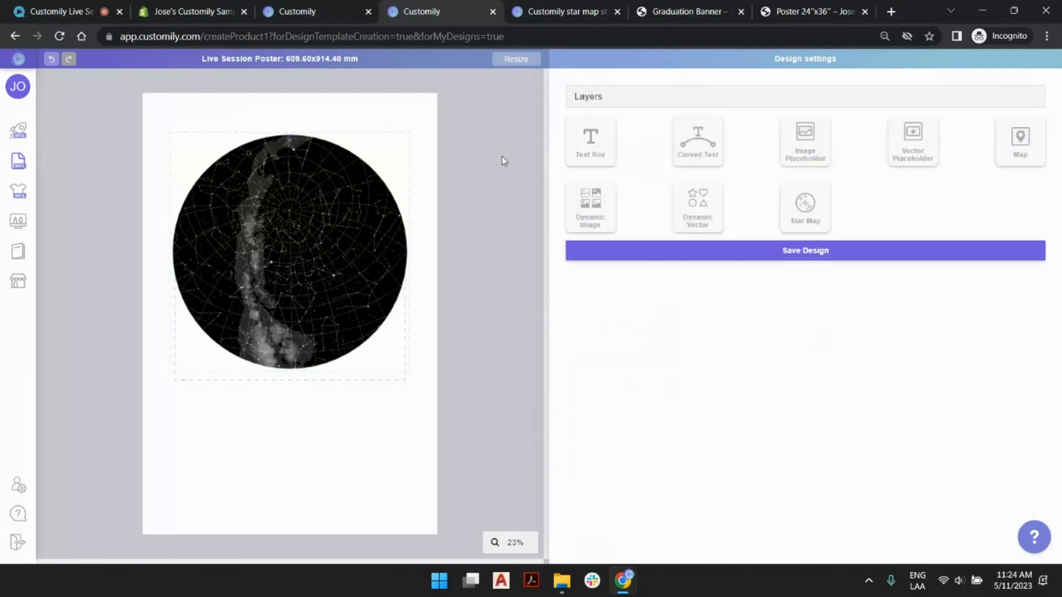
pyautogui.click(290, 350)
pyautogui.click(276, 378)
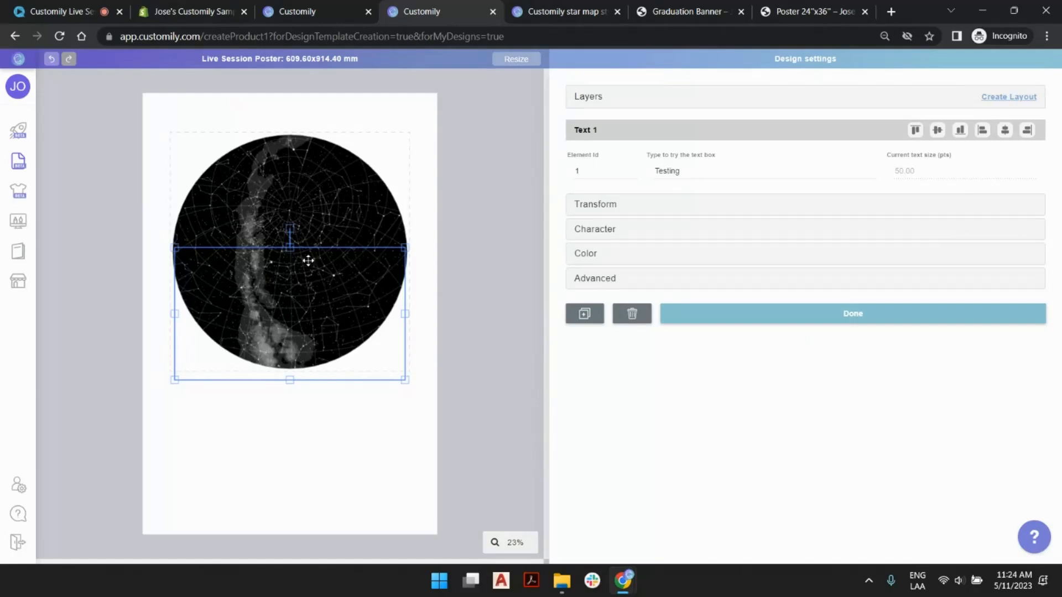
pyautogui.moveTo(331, 378); pyautogui.dragTo(309, 487)
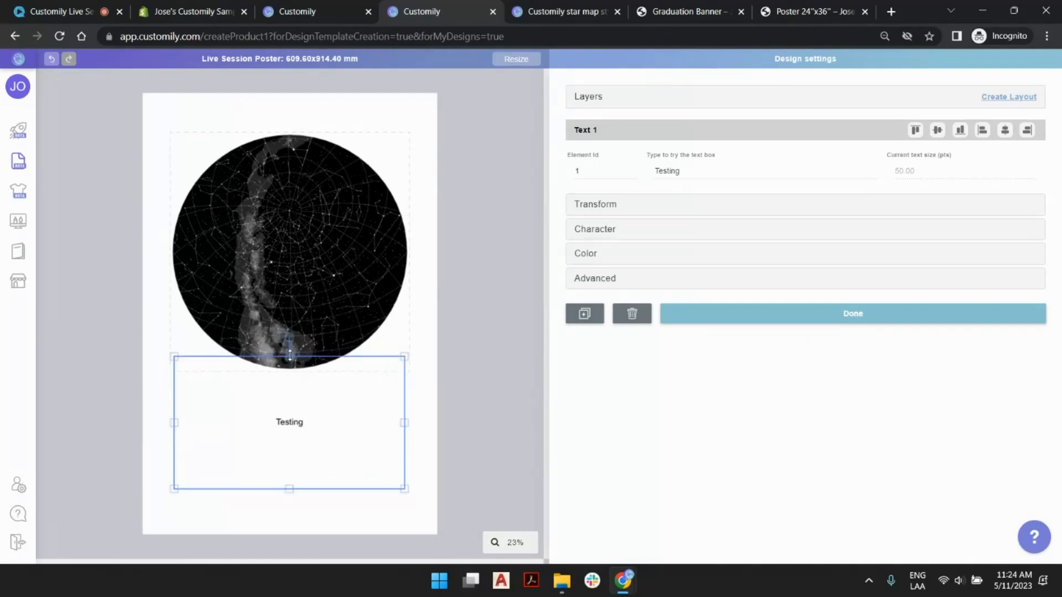
# - Shrink the text box to a short strip and place it directly beneath the star map, horizontally centered on the poster
pyautogui.moveTo(291, 356); pyautogui.dragTo(291, 402)
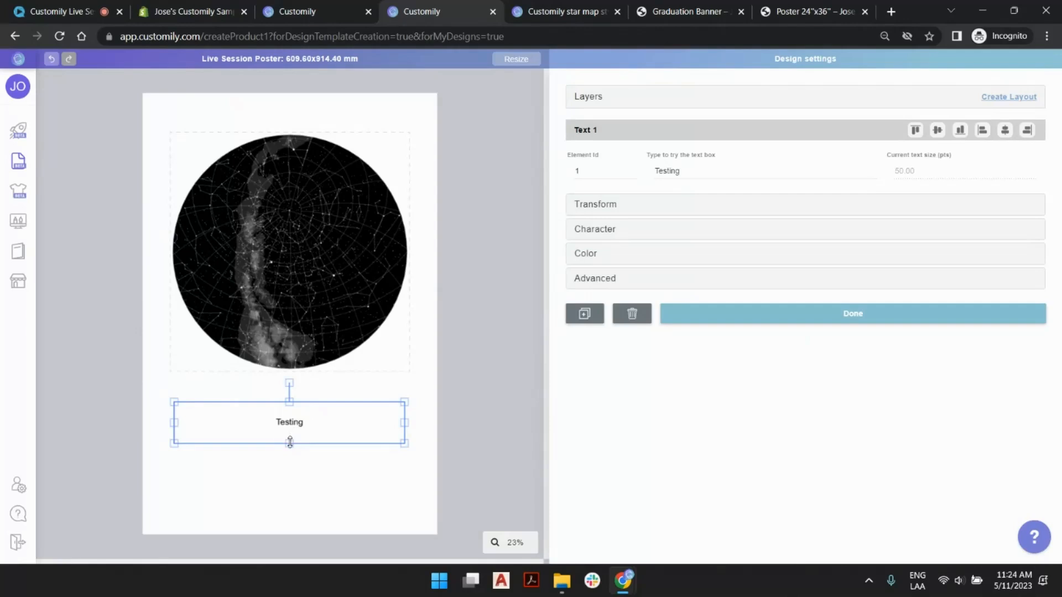
pyautogui.click(323, 422)
pyautogui.moveTo(291, 422); pyautogui.dragTo(288, 391)
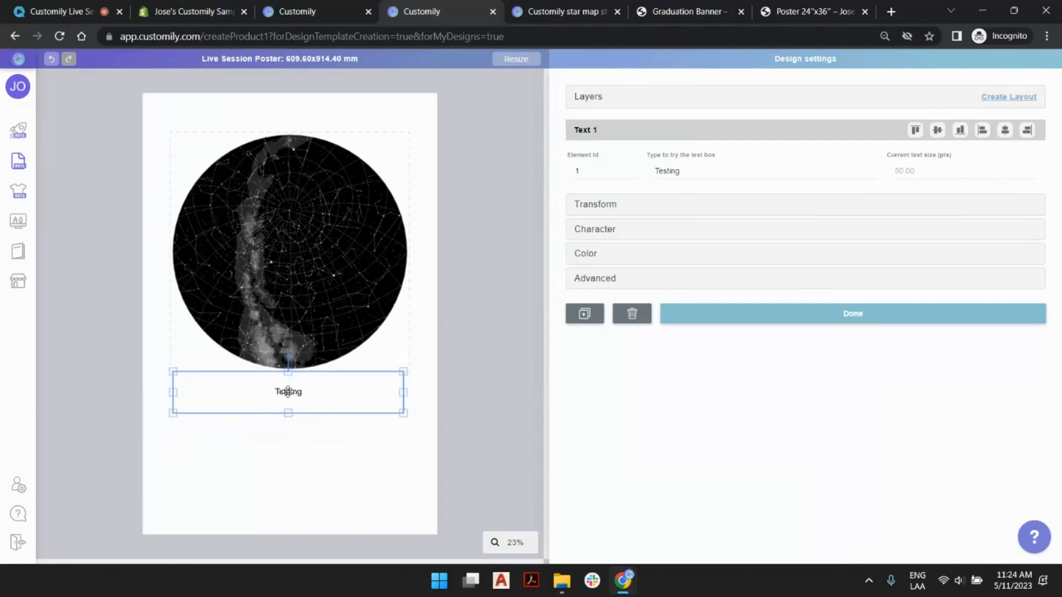
pyautogui.click(1005, 130)
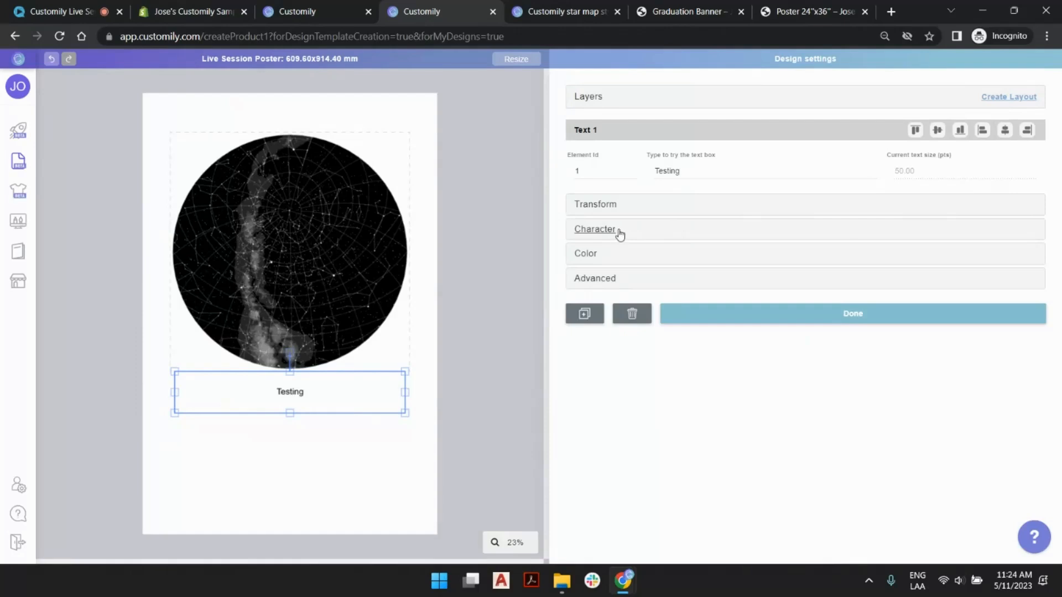
# - Assign the Wallet Fonts library to the text box in its character settings
pyautogui.click(749, 234)
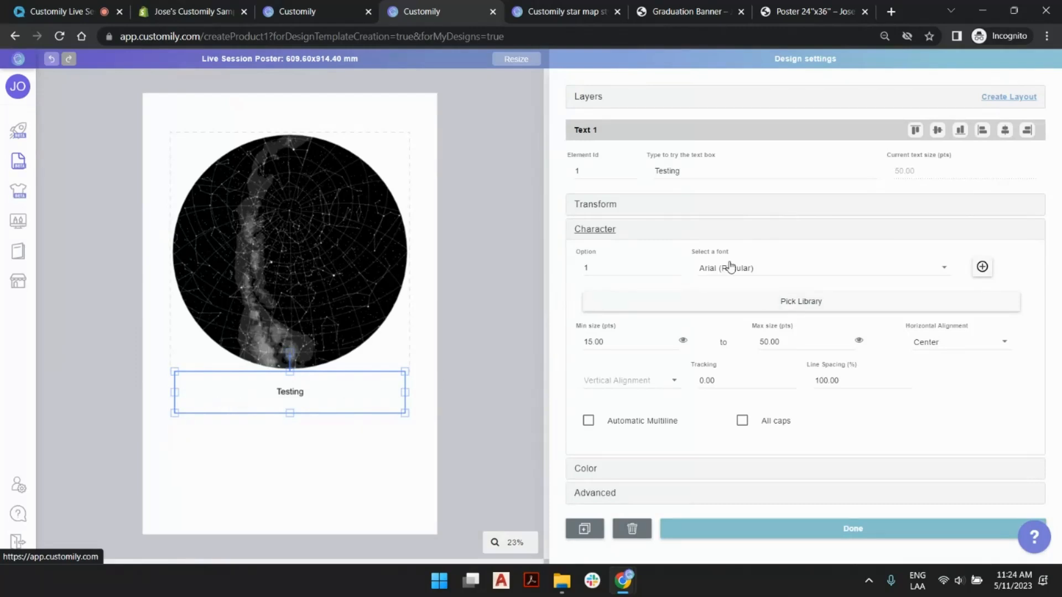
pyautogui.click(768, 271)
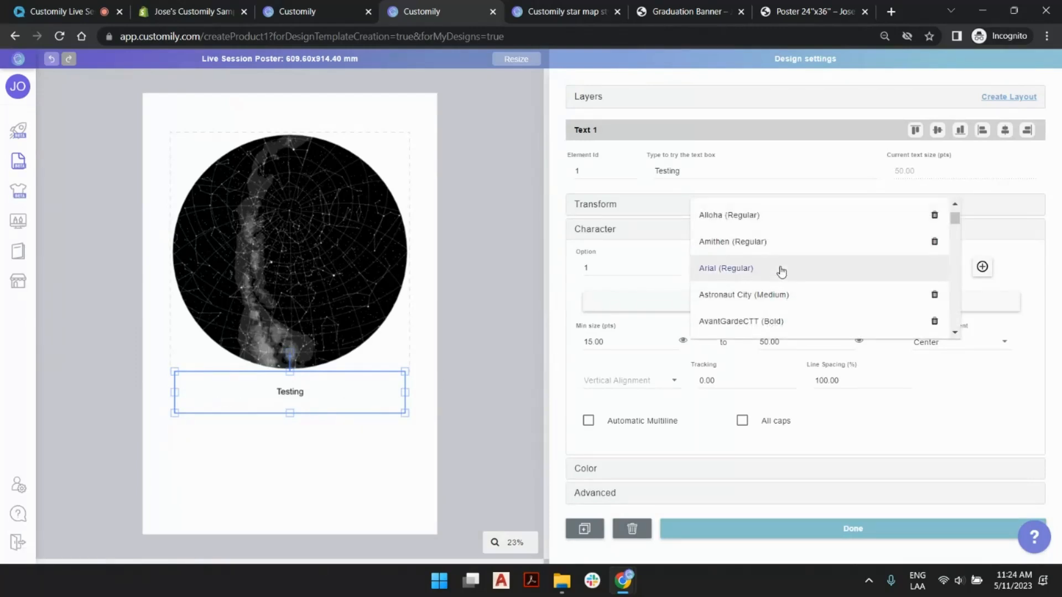
pyautogui.click(569, 272)
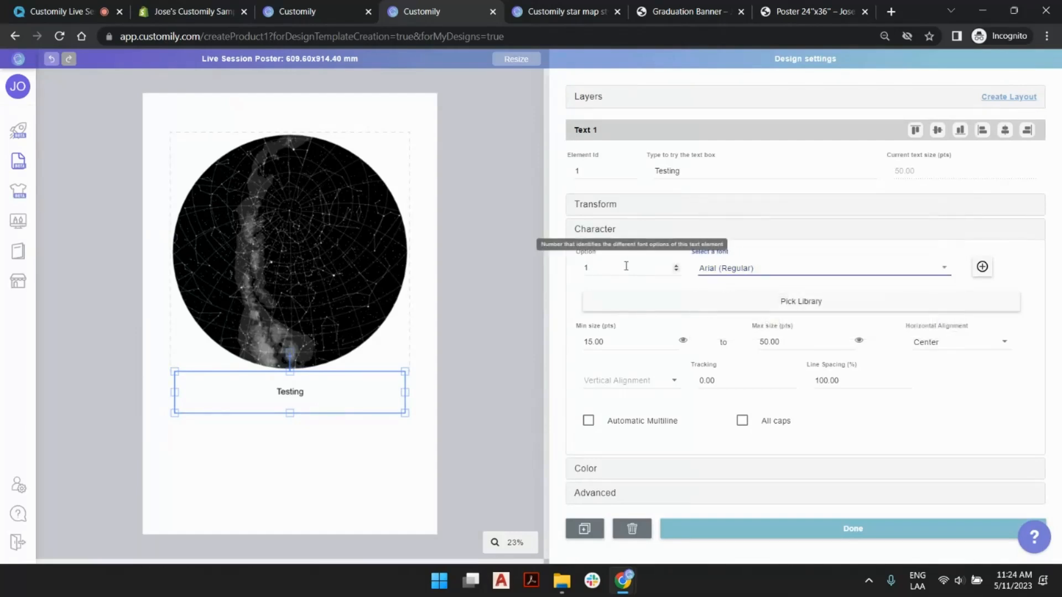
pyautogui.click(676, 266)
pyautogui.click(676, 267)
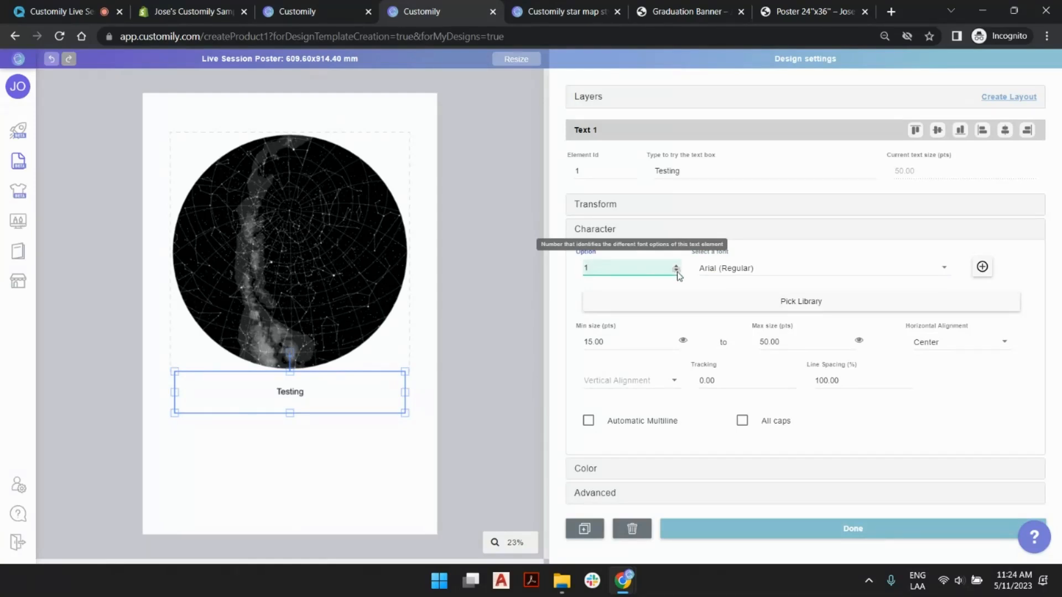
pyautogui.click(810, 307)
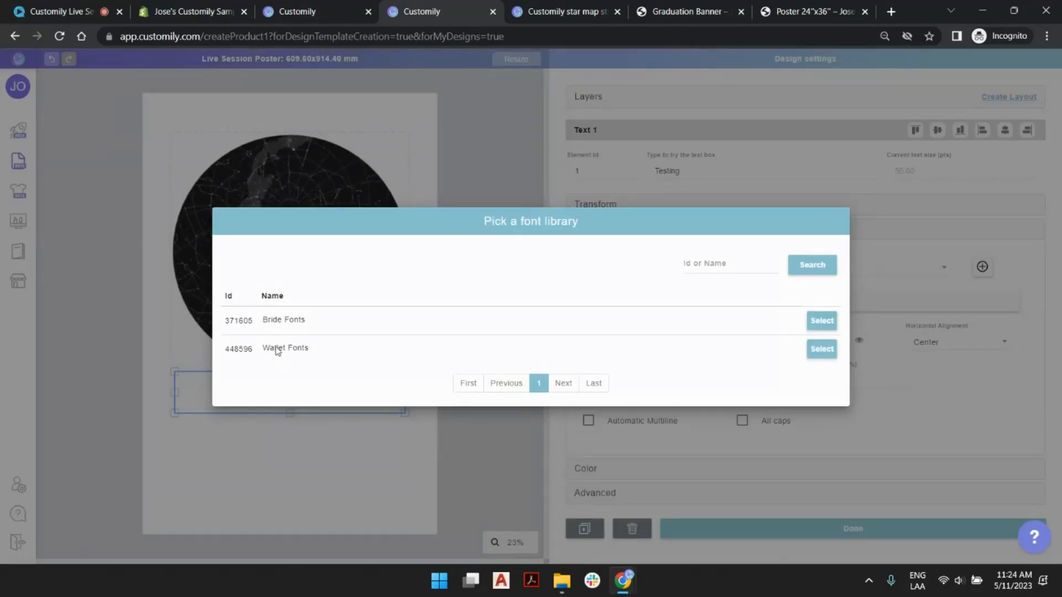
pyautogui.click(823, 351)
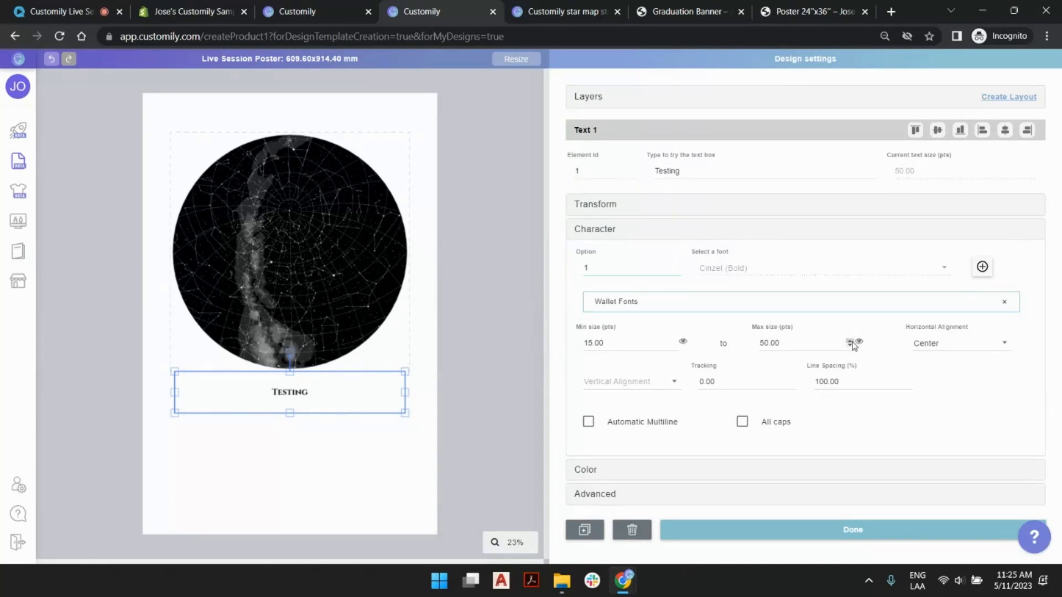
# - Set the text box's maximum font size to 200 pts
pyautogui.click(850, 341)
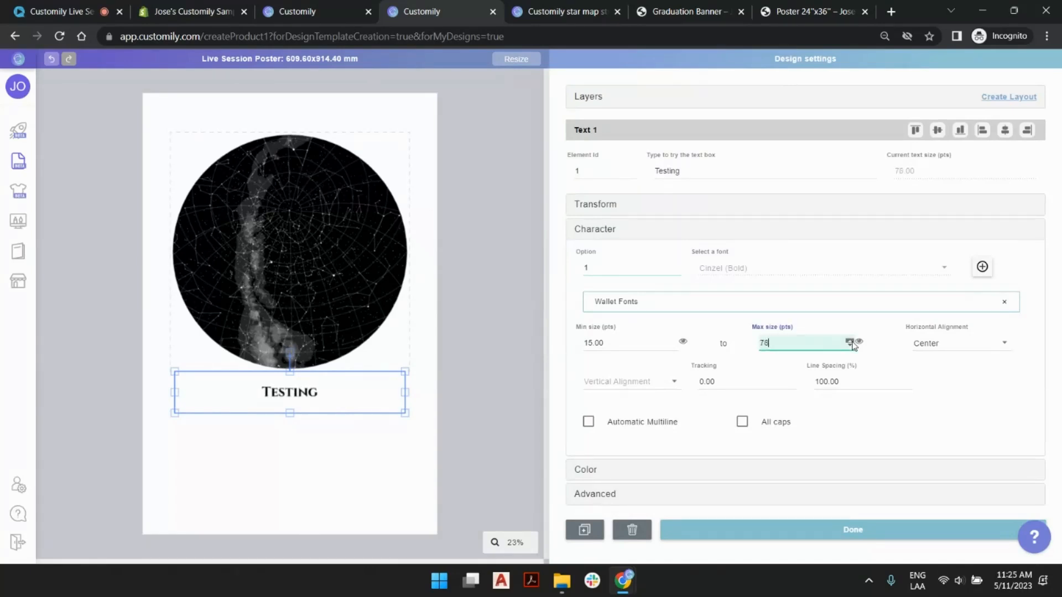
pyautogui.moveTo(852, 343); pyautogui.dragTo(852, 342)
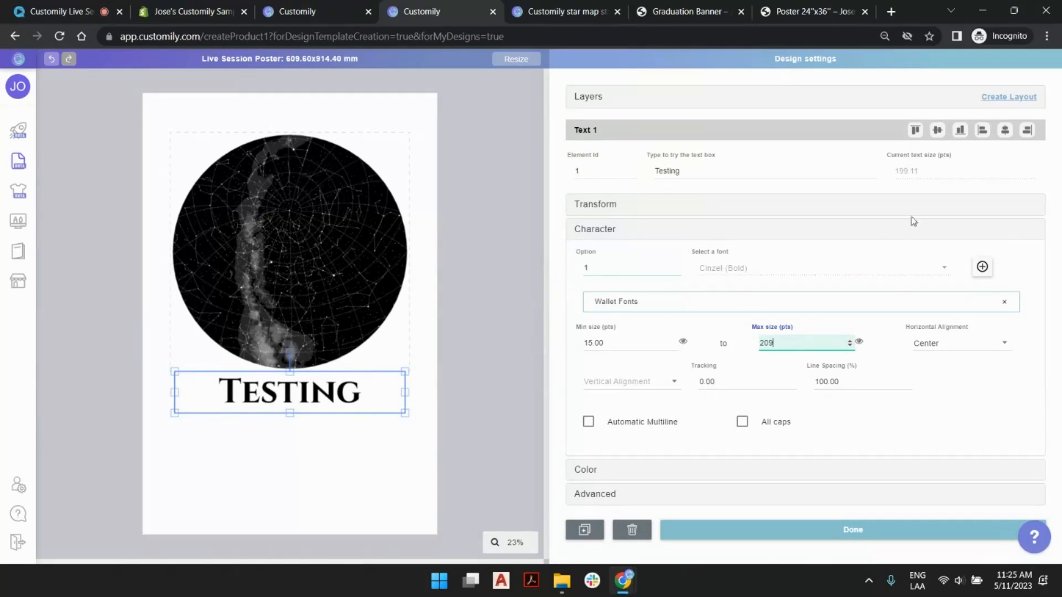
pyautogui.click(495, 242)
pyautogui.click(337, 398)
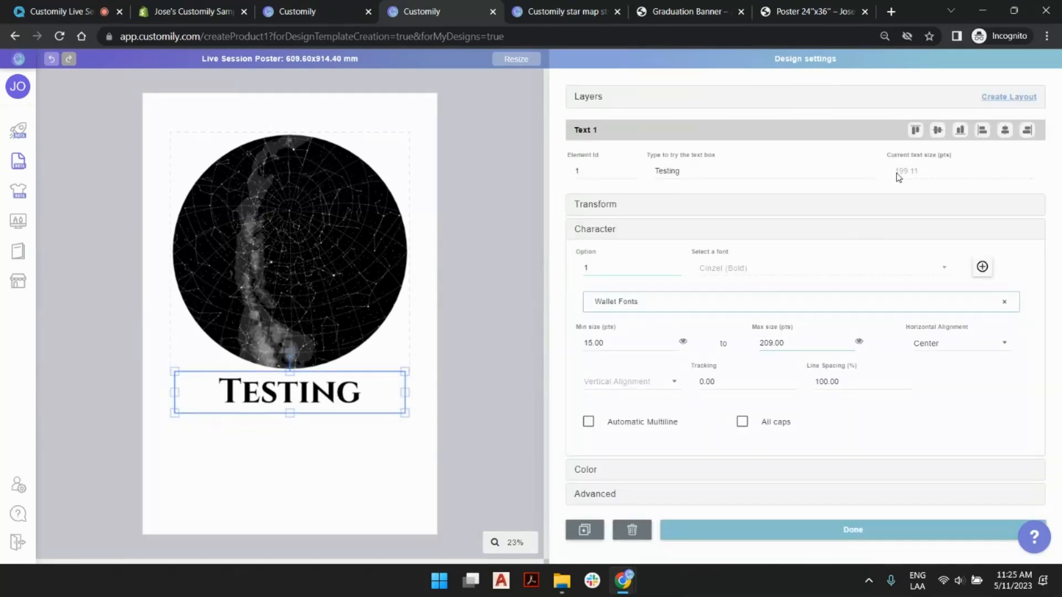
pyautogui.doubleClick(796, 341)
pyautogui.write('200')
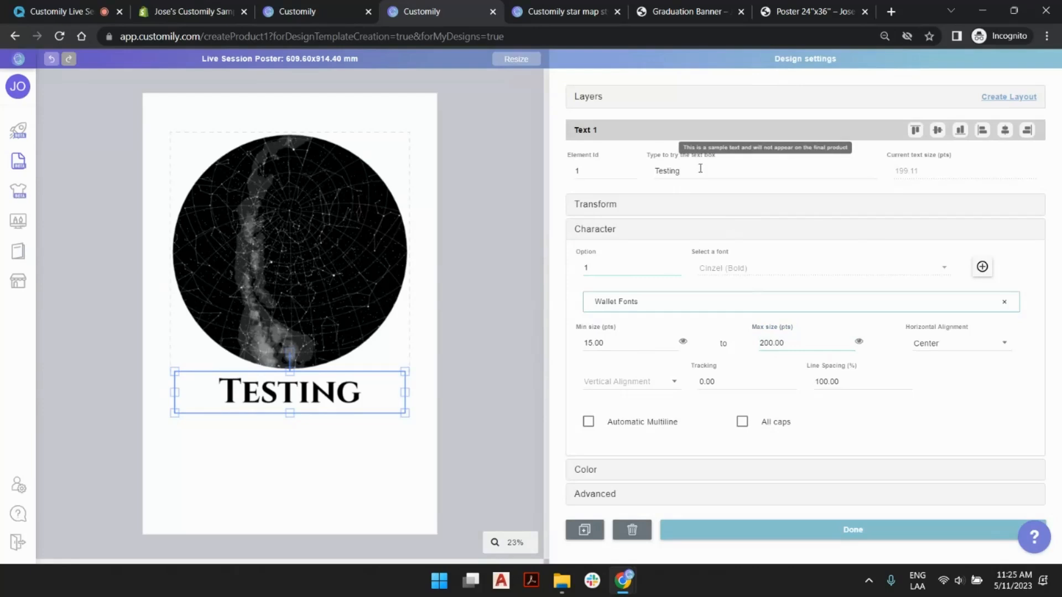
# - Lengthen the sample text to six repetitions of "Testing" and preview it at the minimum font size
pyautogui.doubleClick(697, 171)
pyautogui.hotkey('ctrl', 'c')
pyautogui.click(700, 171)
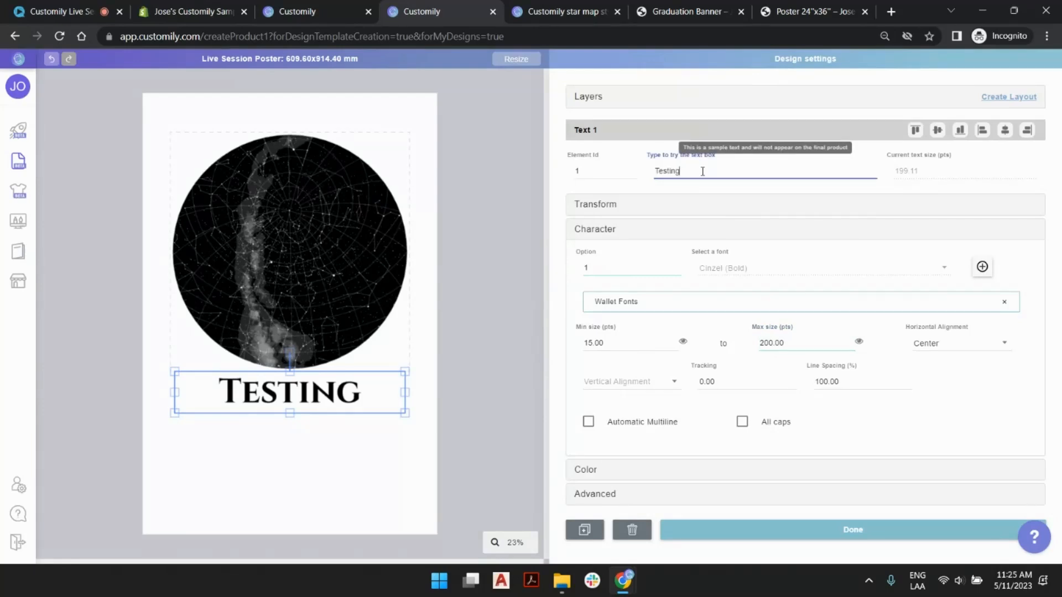
pyautogui.hotkey('ctrl', 'v')
pyautogui.hotkey('ctrl', 'v')
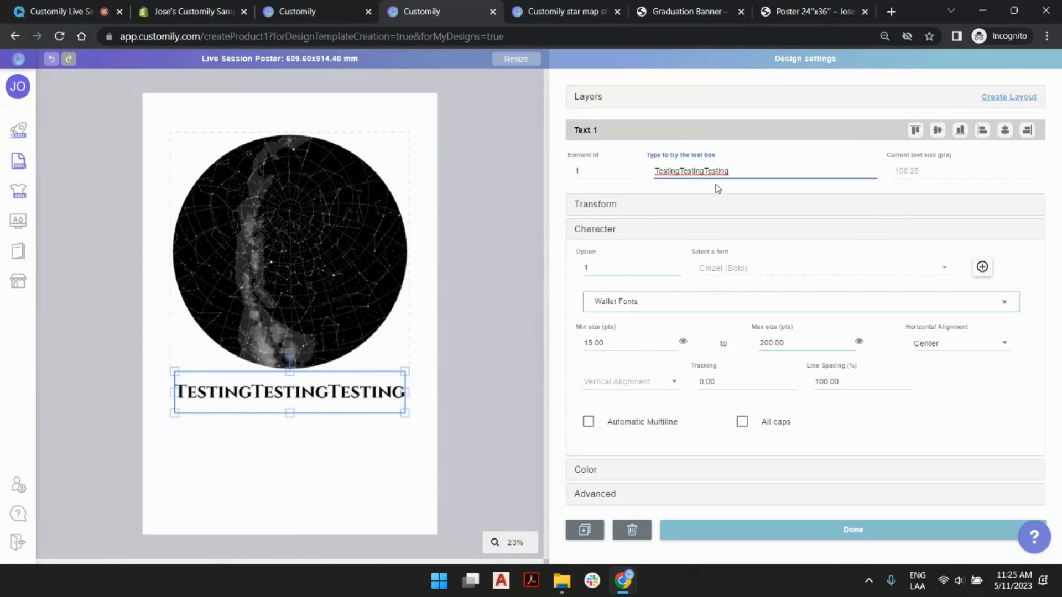
pyautogui.hotkey('ctrl', 'v')
pyautogui.hotkey('ctrl', 'v')
pyautogui.hotkey('ctrl', 'v')
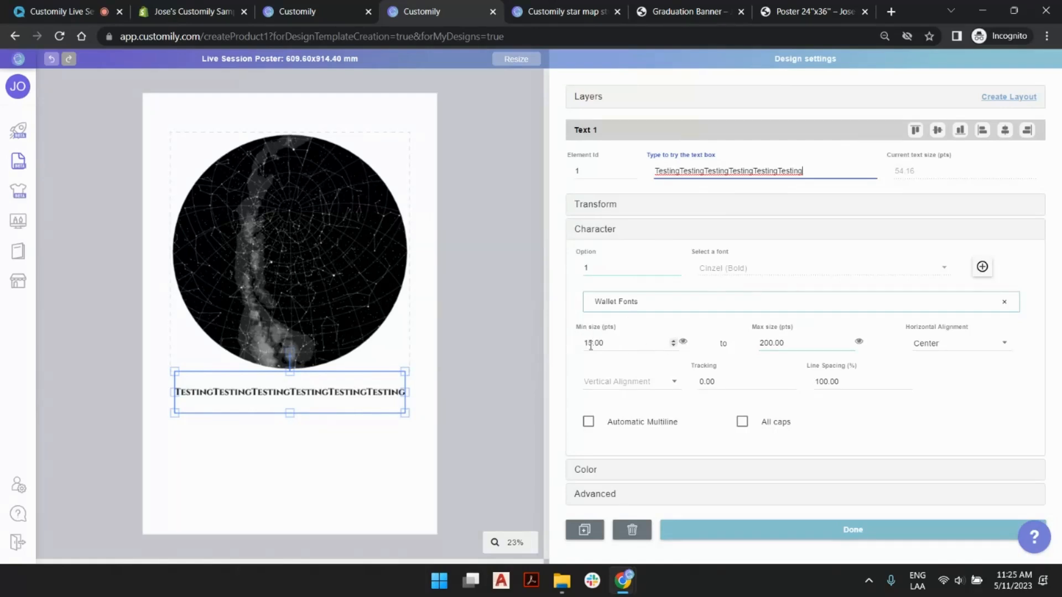
pyautogui.click(684, 343)
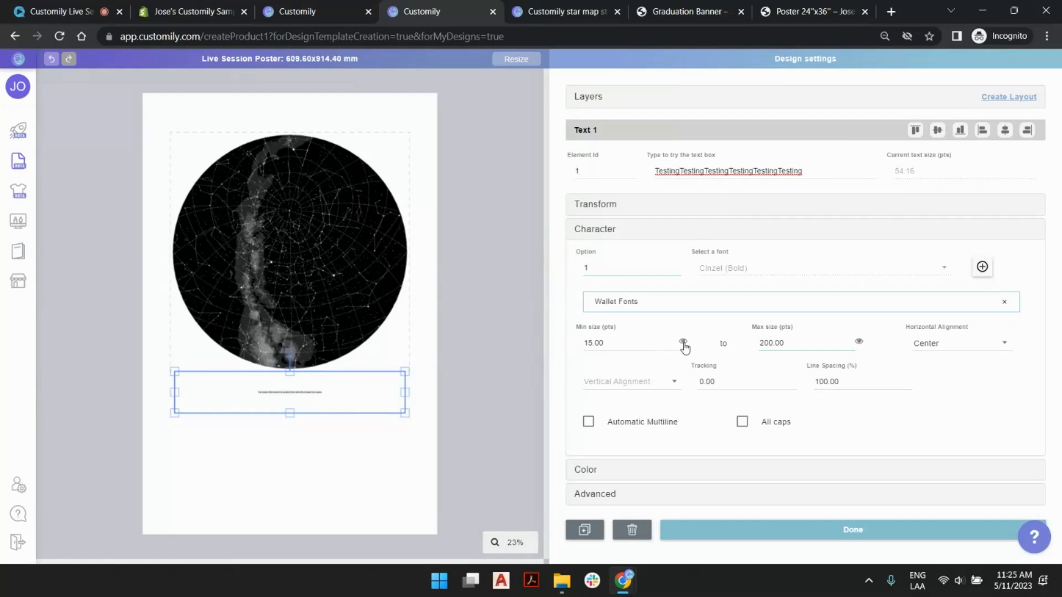
pyautogui.click(684, 343)
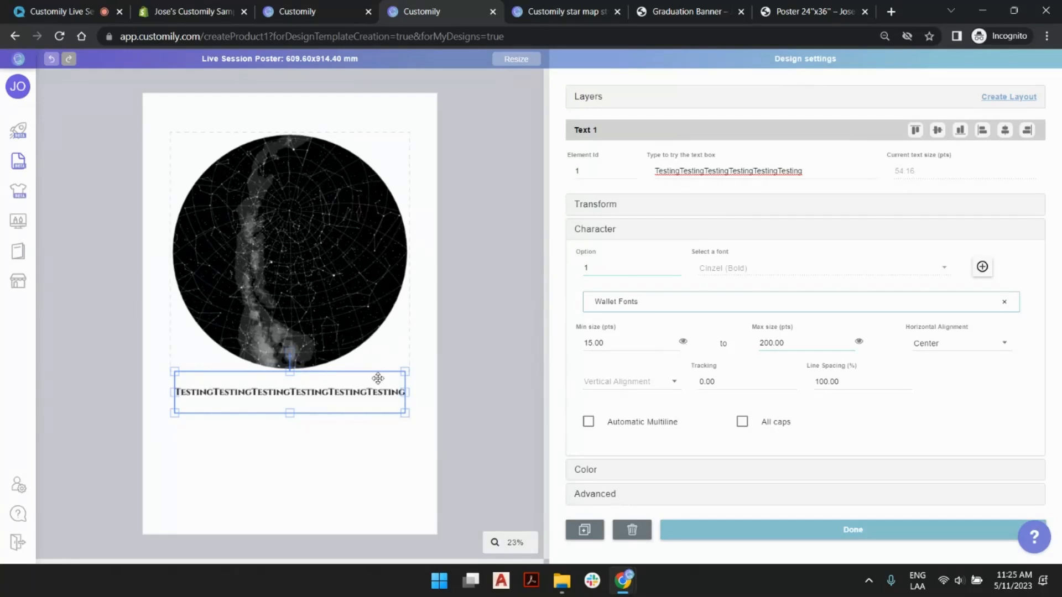
# - Set the text box's minimum font size to 50 pts and preview the text at that size
pyautogui.click(498, 365)
pyautogui.click(361, 391)
pyautogui.moveTo(609, 343); pyautogui.dragTo(537, 344)
pyautogui.write('50')
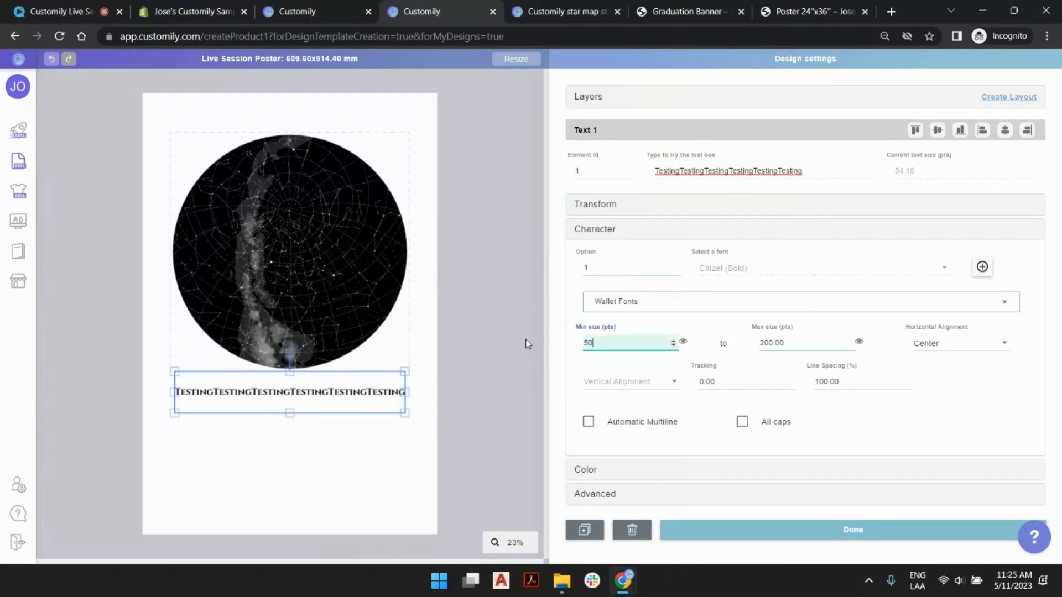
pyautogui.click(685, 343)
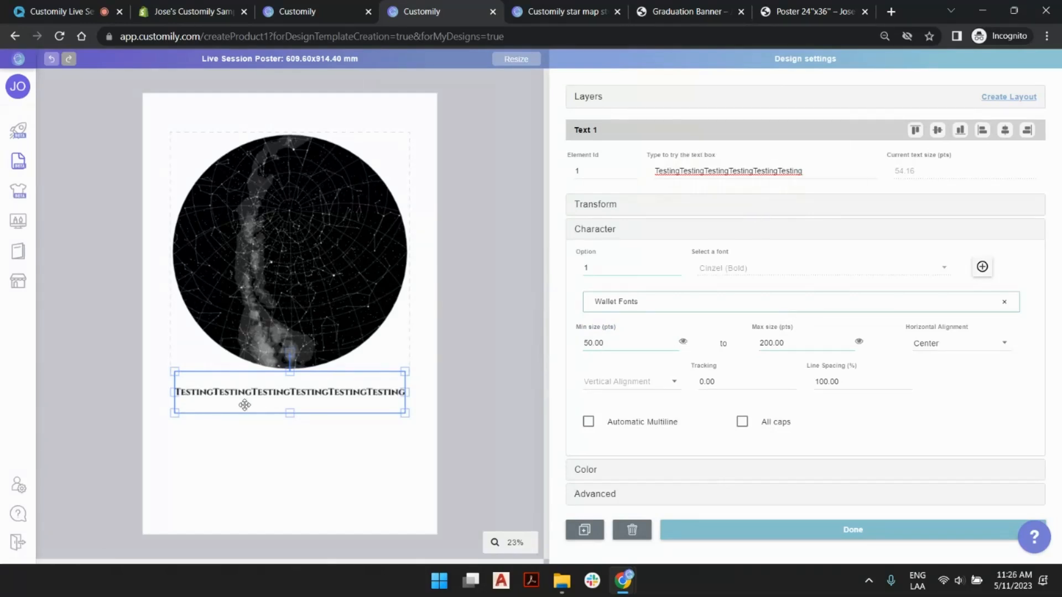
# - Replace the repeated sample text with the graduate's first name
pyautogui.doubleClick(817, 169)
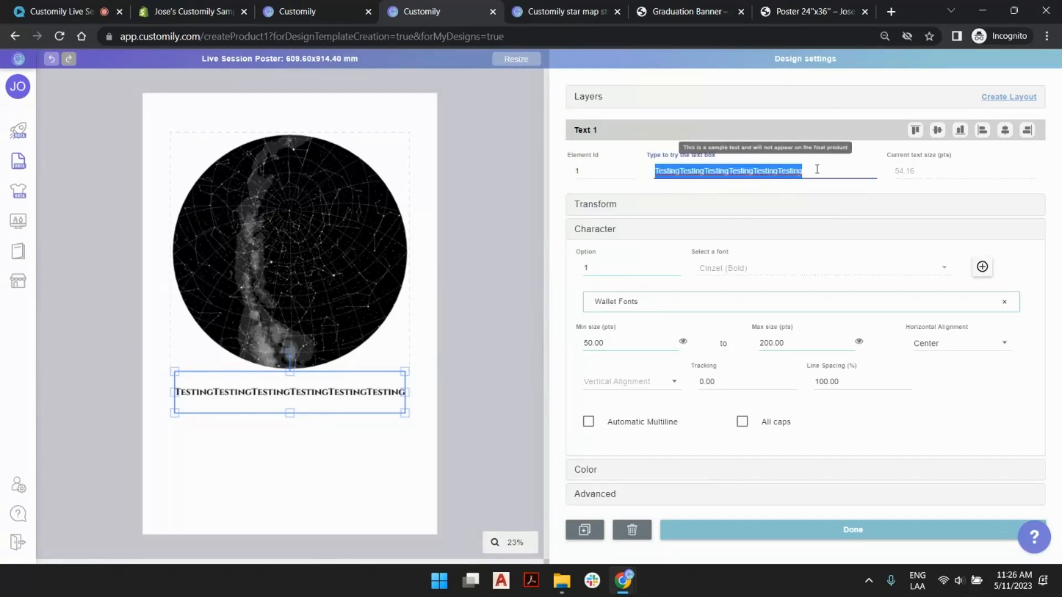
pyautogui.click(787, 171)
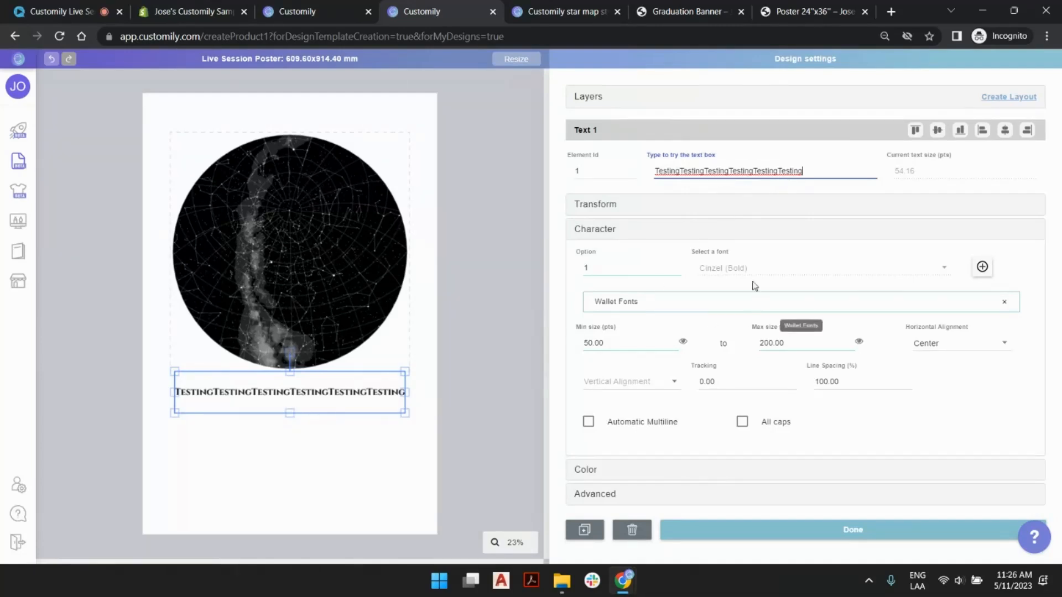
pyautogui.doubleClick(756, 172)
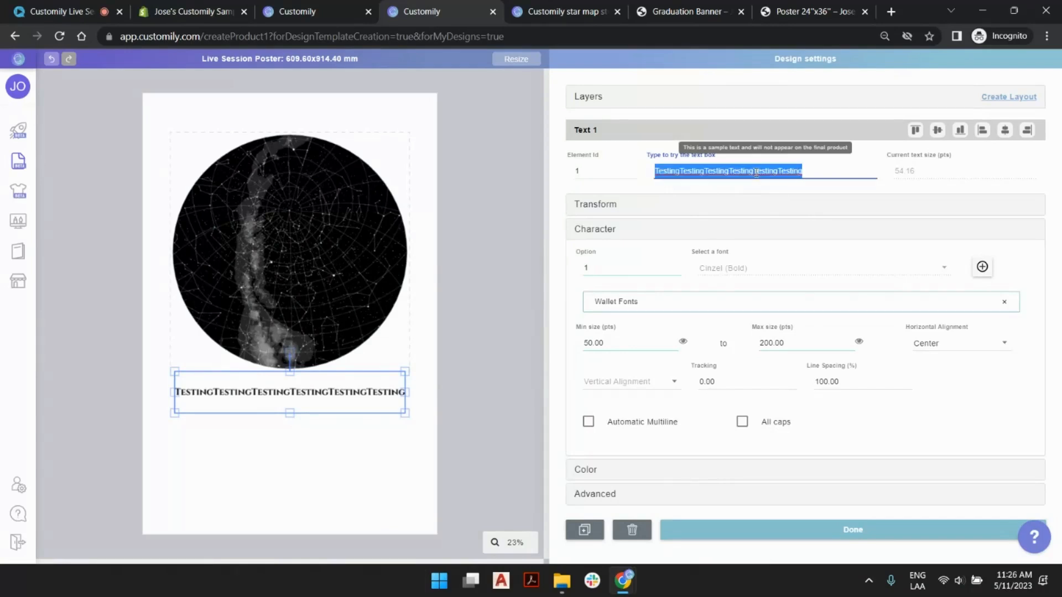
pyautogui.write('Ash')
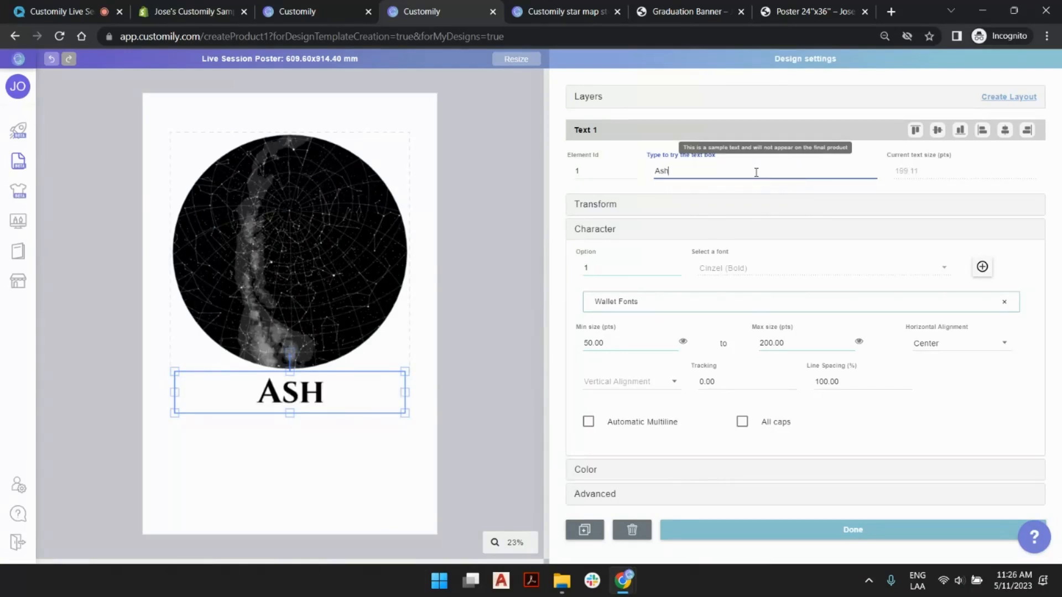
pyautogui.write('ley')
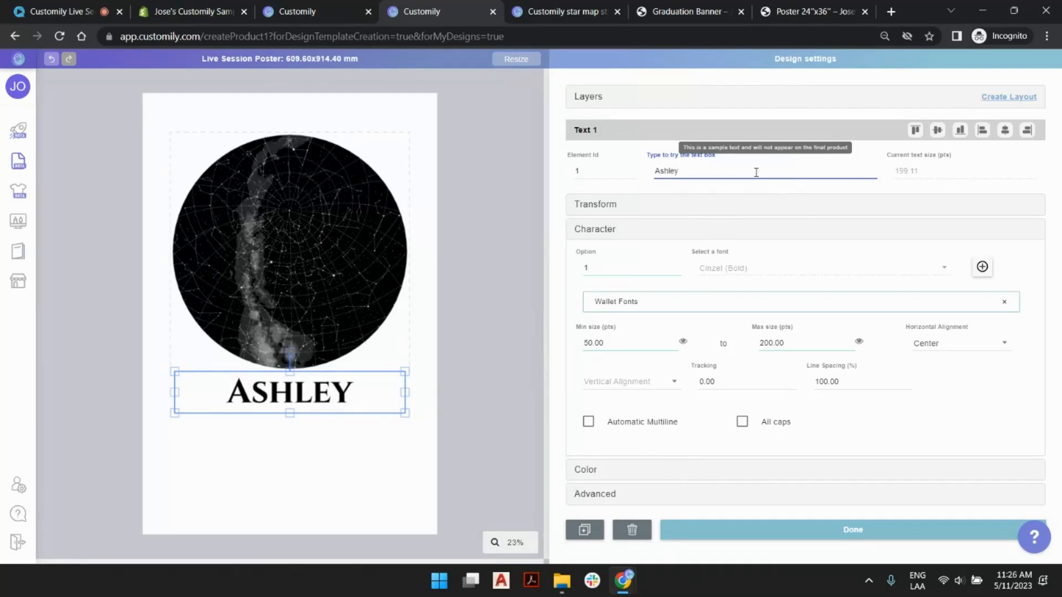
# - Try adding "'s Graduation Sky" after the sample name, as on the storefront poster, and shorten the text to the name again
pyautogui.click(813, 11)
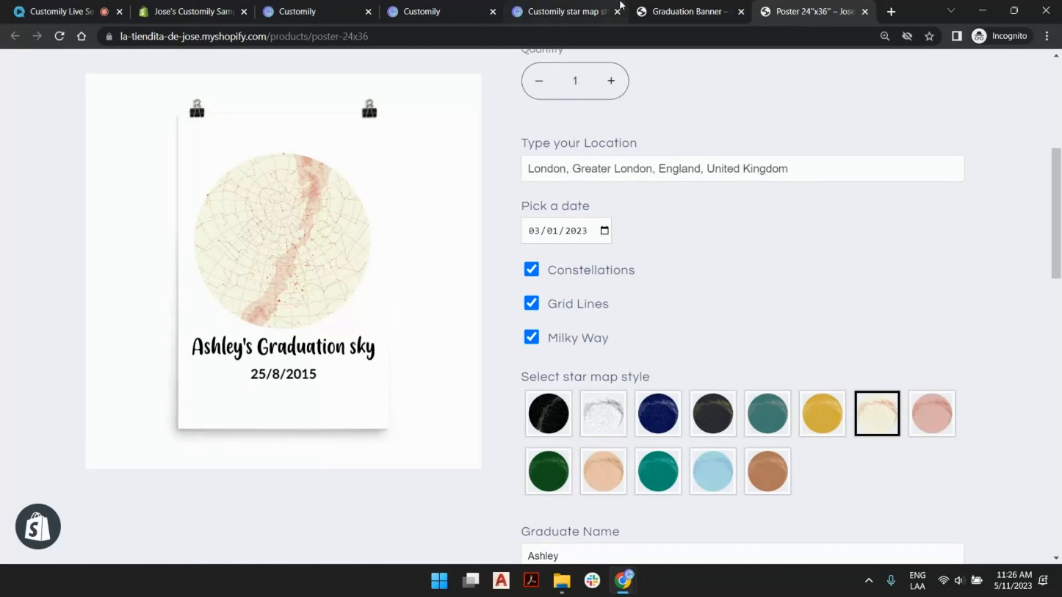
pyautogui.click(565, 7)
pyautogui.click(409, 6)
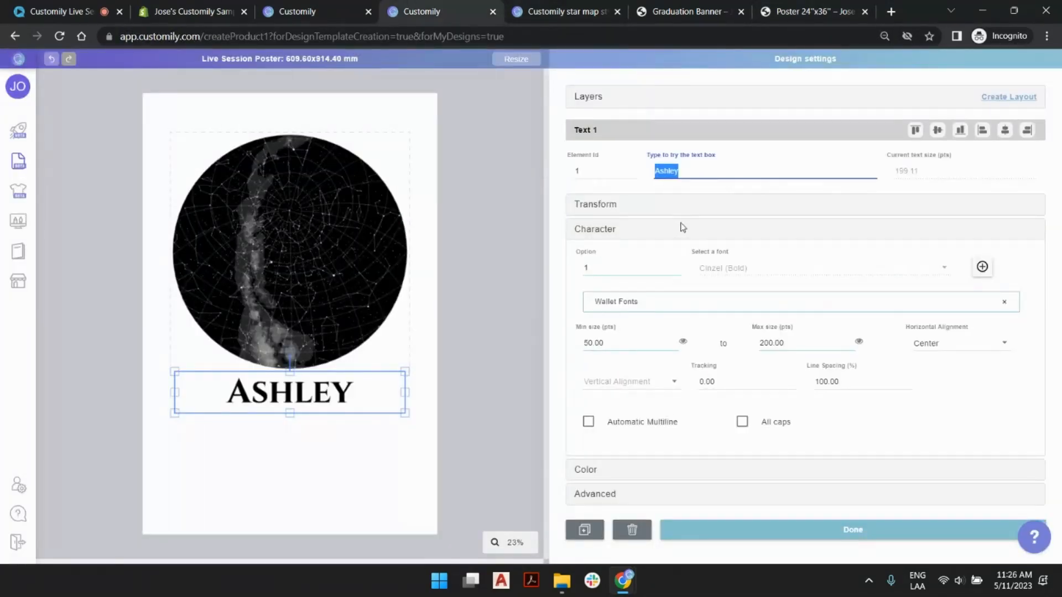
pyautogui.press('Right')
pyautogui.write("'s")
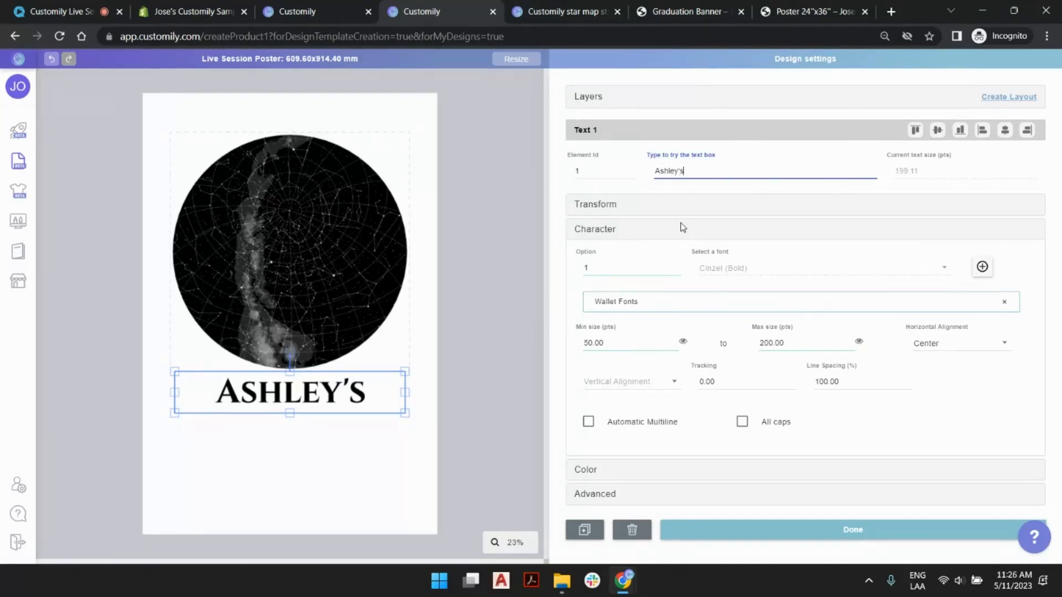
pyautogui.write(' Gradua')
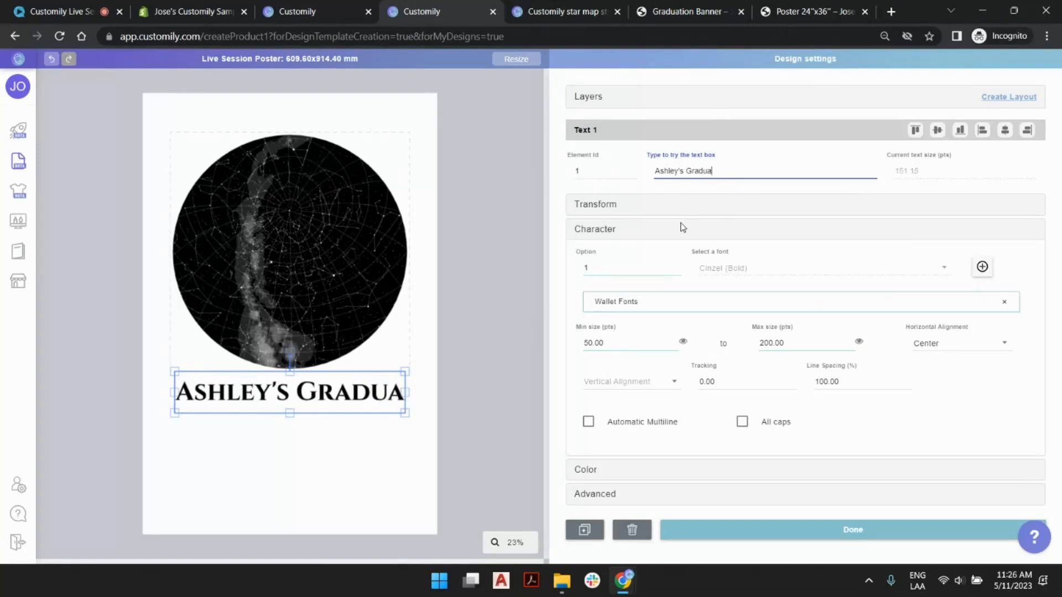
pyautogui.write('tion Sky')
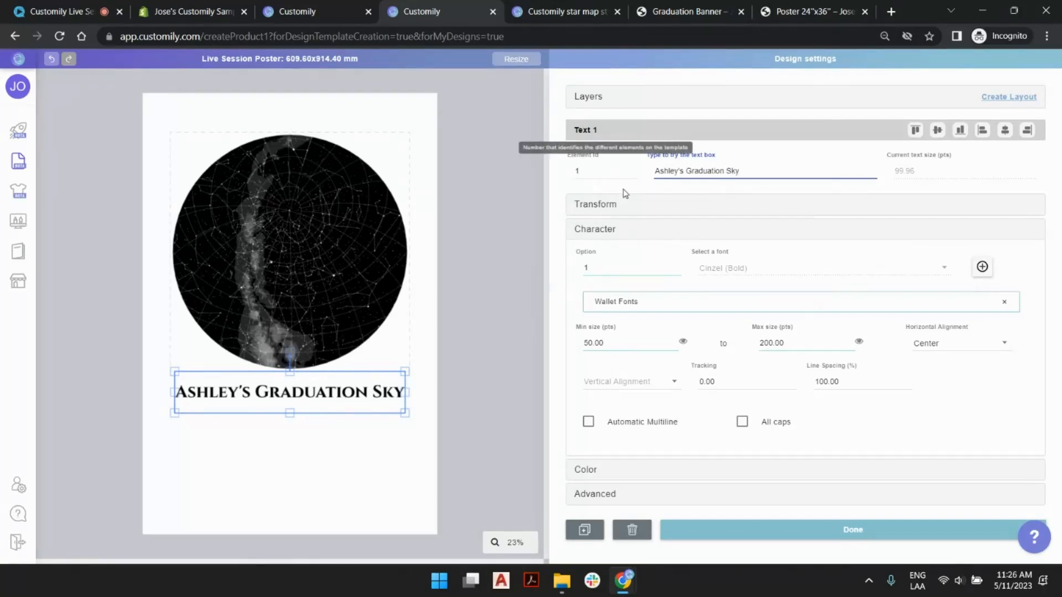
pyautogui.keyDown('shift'); pyautogui.click(680, 174); pyautogui.keyUp('shift')
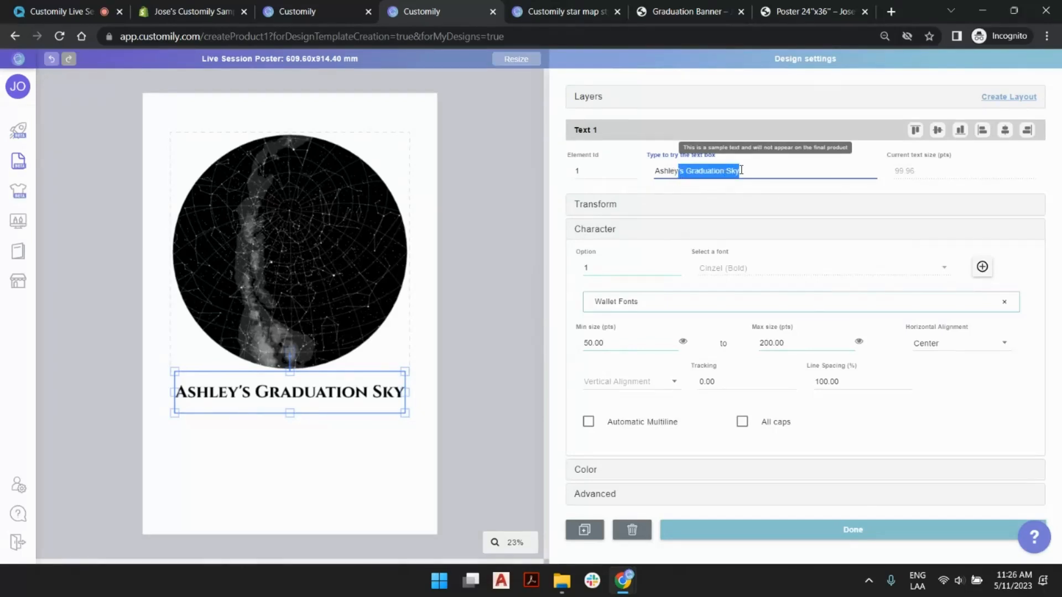
pyautogui.press('BackSpace')
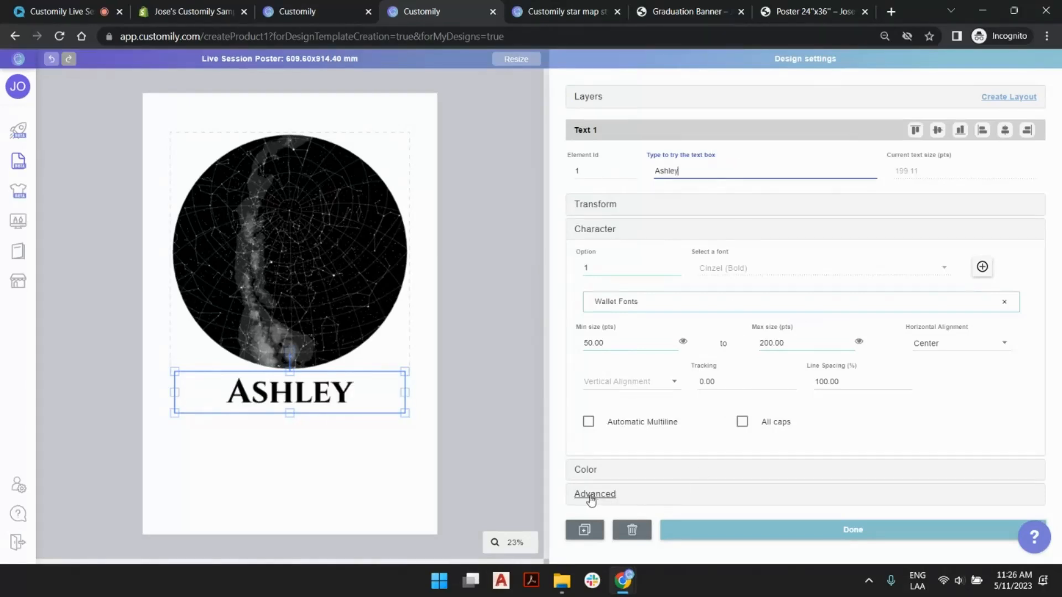
# - Set fixed text around the sample name, with "The" as the prefix and "Family" as the suffix
pyautogui.click(766, 496)
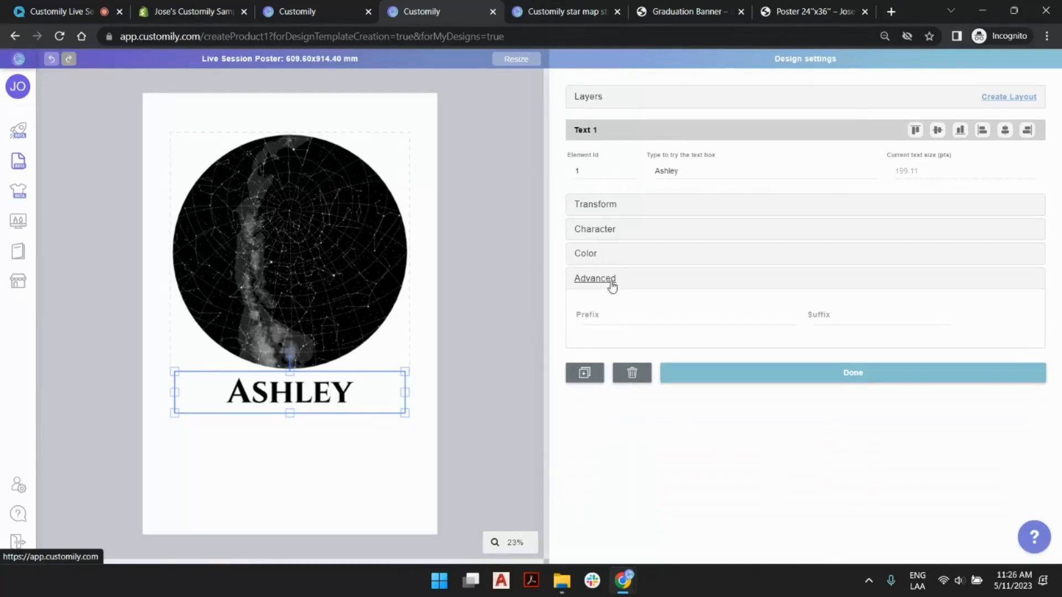
pyautogui.click(607, 314)
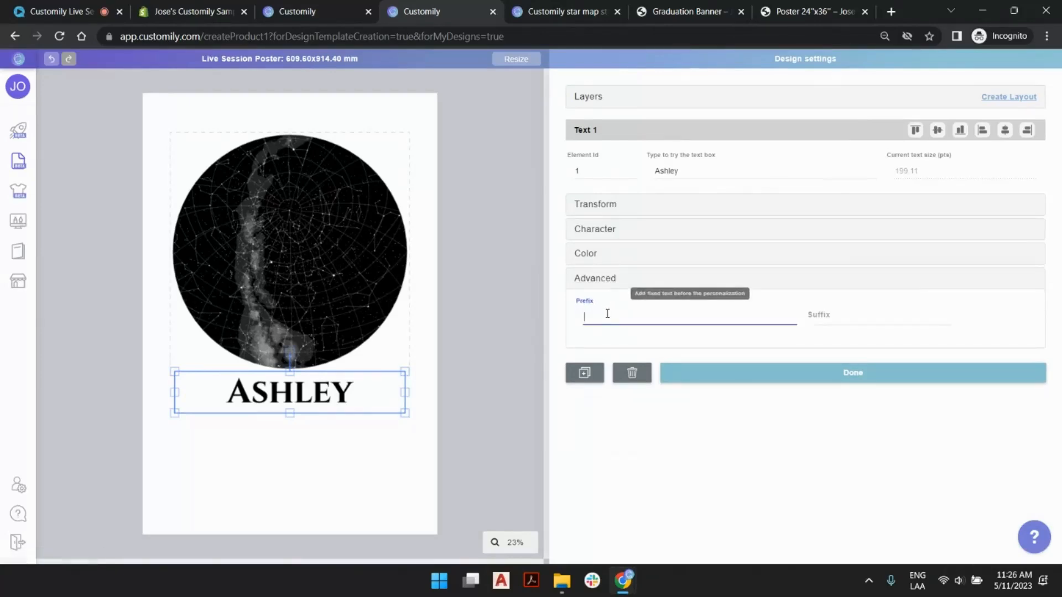
pyautogui.click(833, 313)
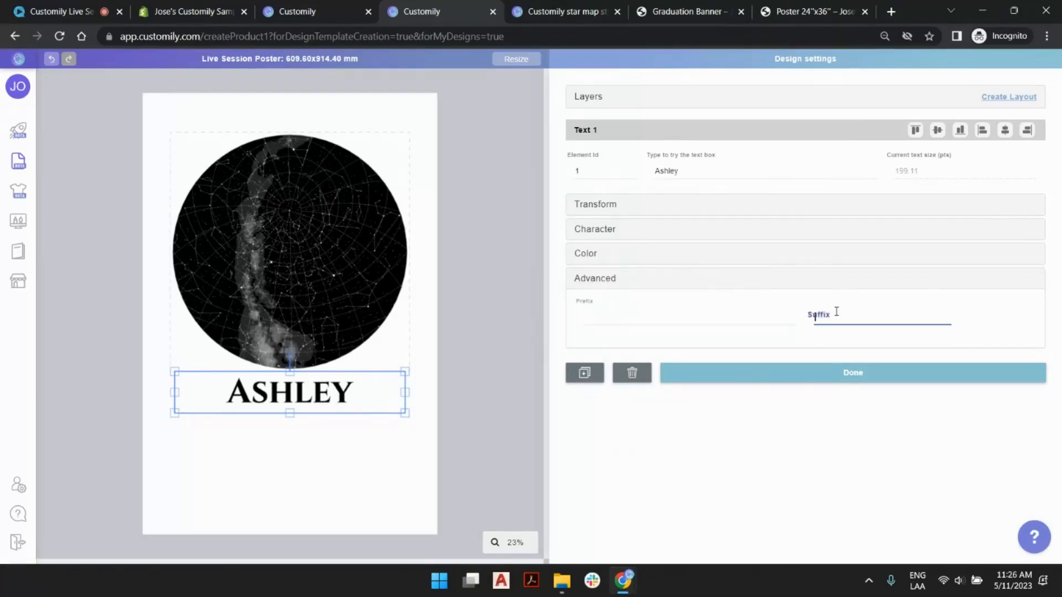
pyautogui.click(732, 313)
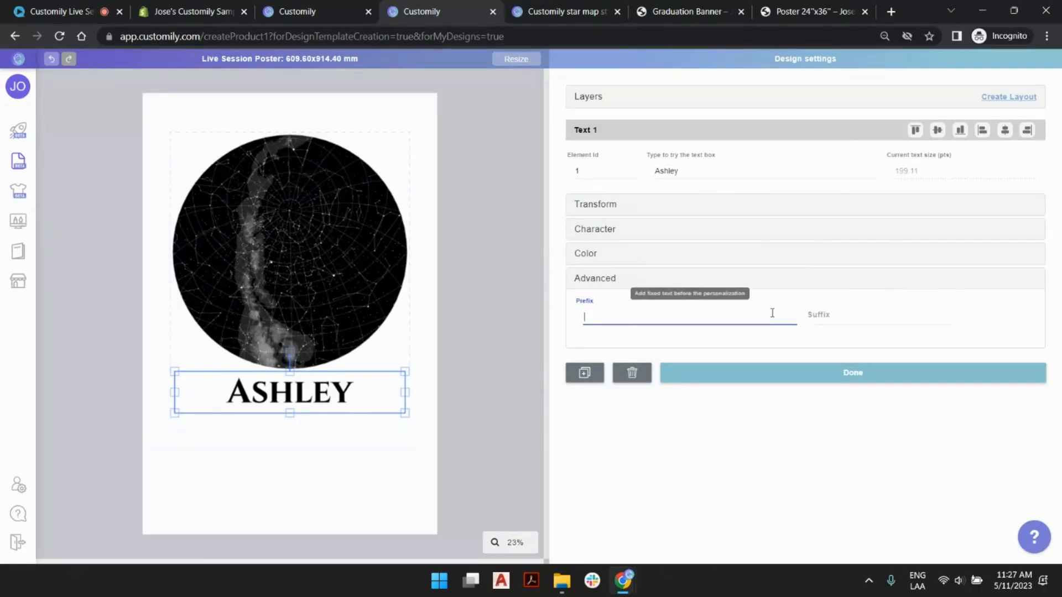
pyautogui.write('The')
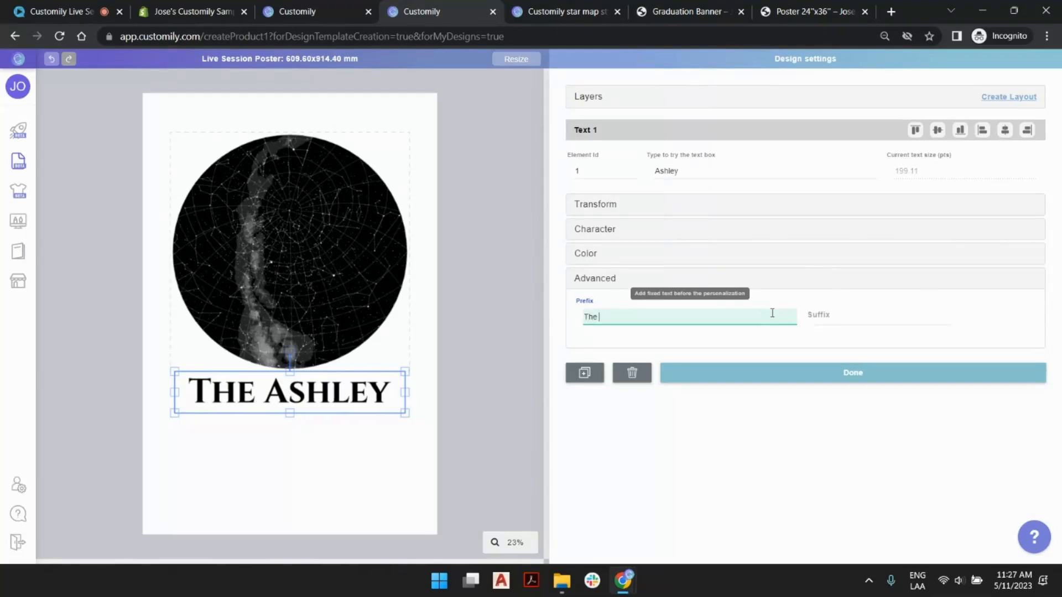
pyautogui.click(936, 319)
pyautogui.click(936, 319)
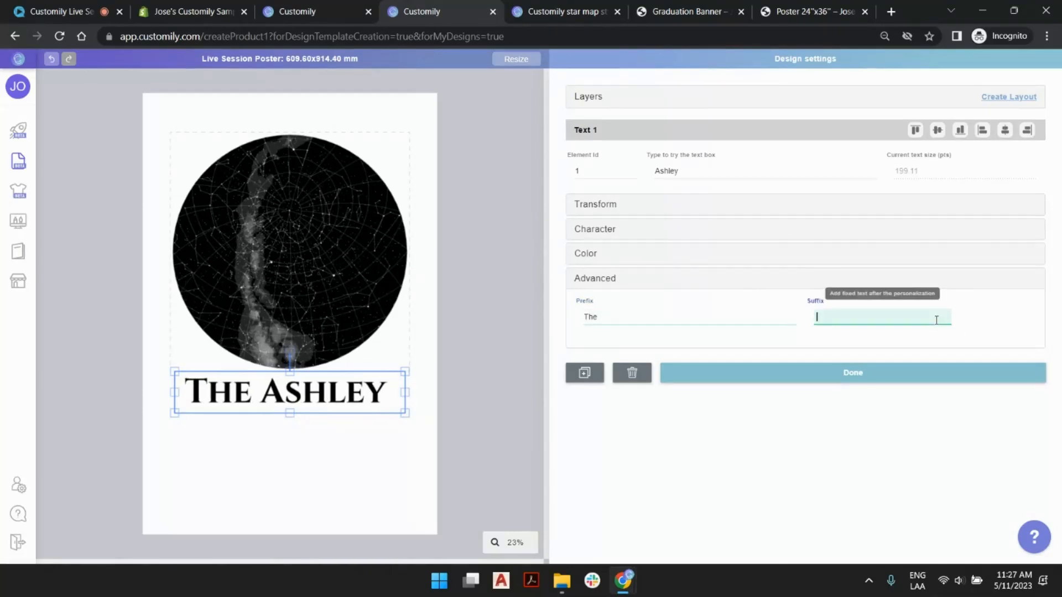
pyautogui.write('Family')
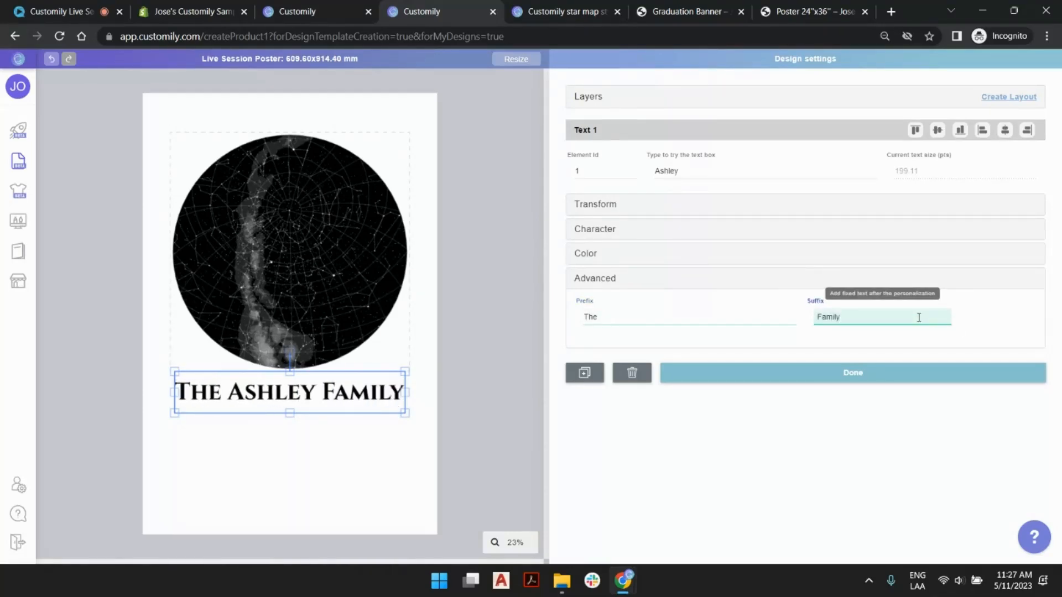
# - Try a surname as the sample text between the prefix and suffix, and restore the graduate's first name
pyautogui.doubleClick(690, 169)
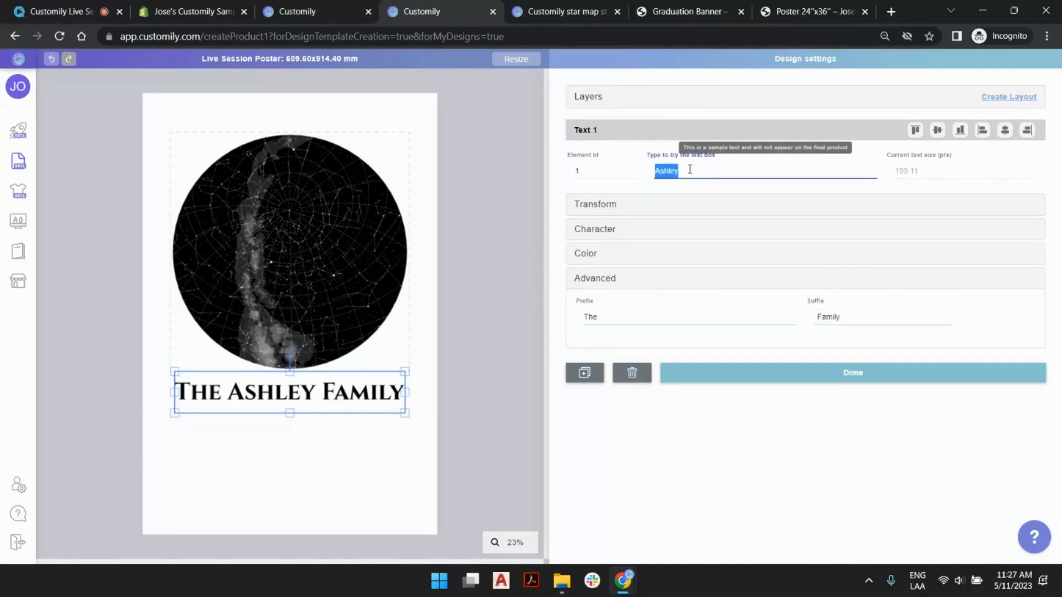
pyautogui.write('smith')
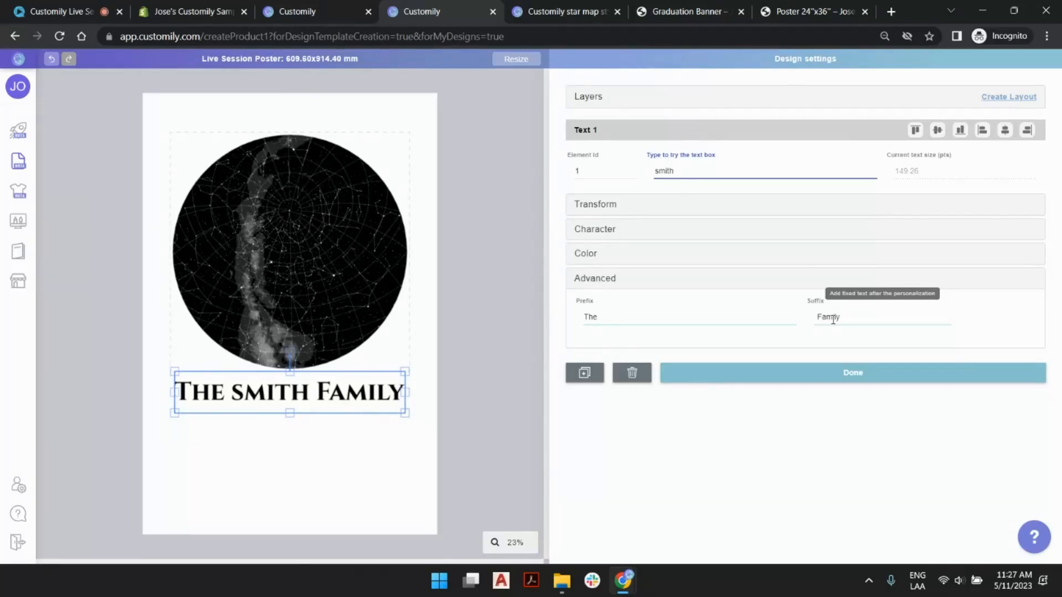
pyautogui.doubleClick(664, 170)
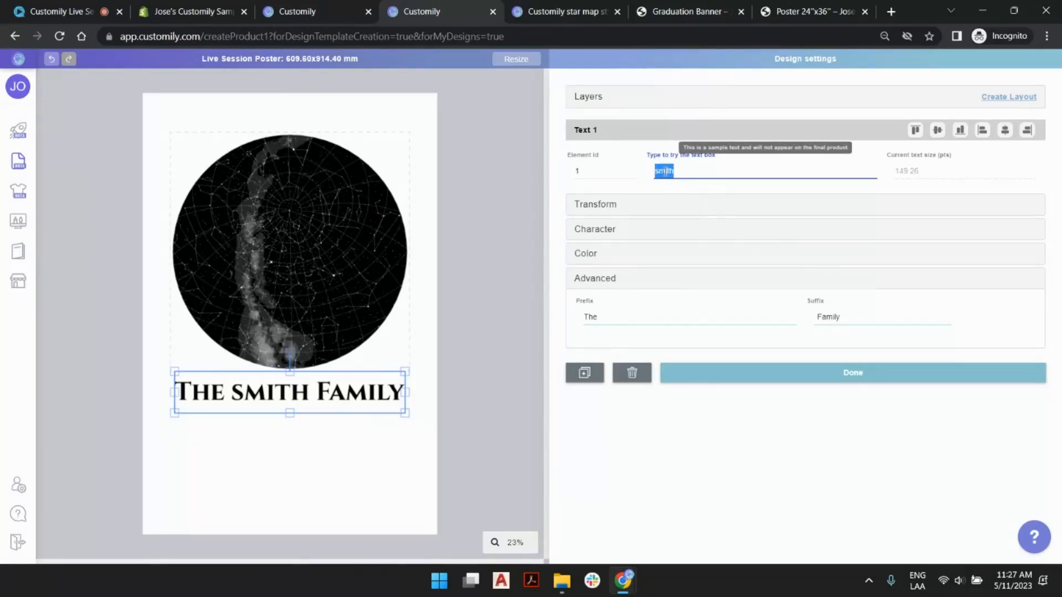
pyautogui.write('Ashley')
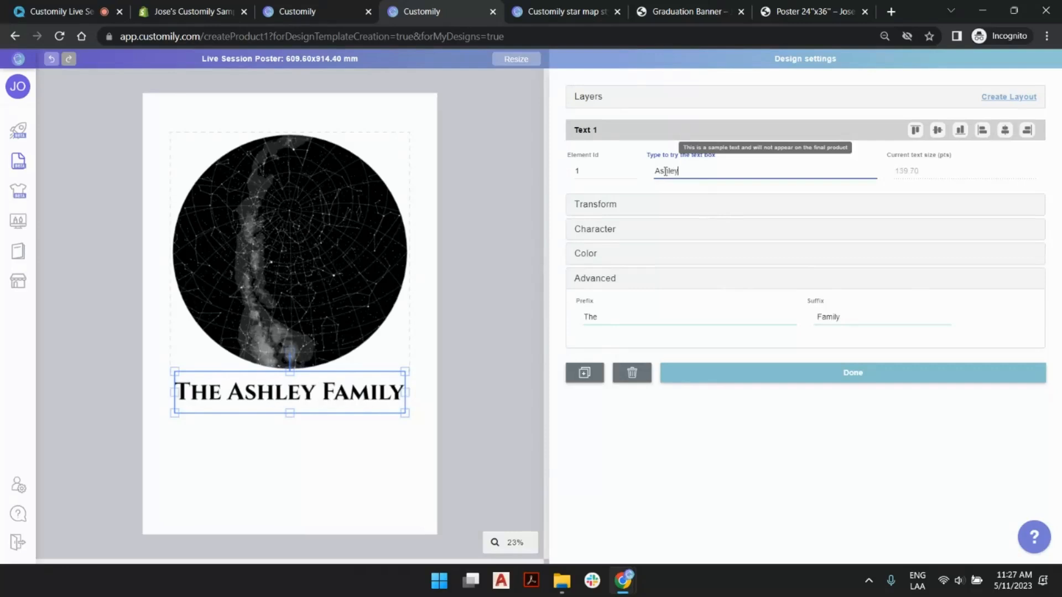
# - Clear the name text's prefix and replace its suffix with "'s Graduation Sky"
pyautogui.doubleClick(629, 316)
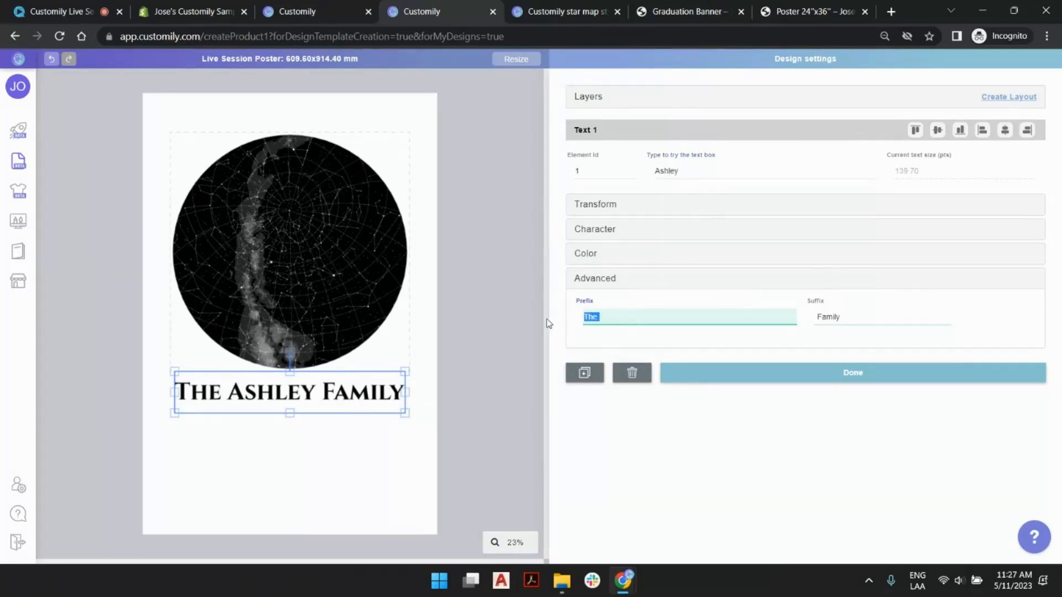
pyautogui.press('BackSpace')
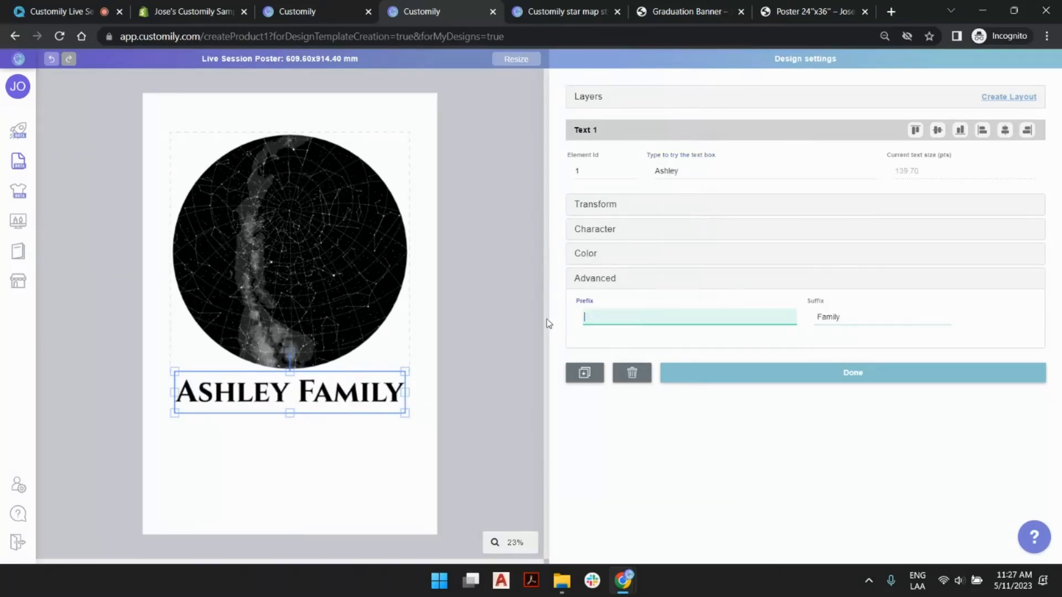
pyautogui.doubleClick(833, 318)
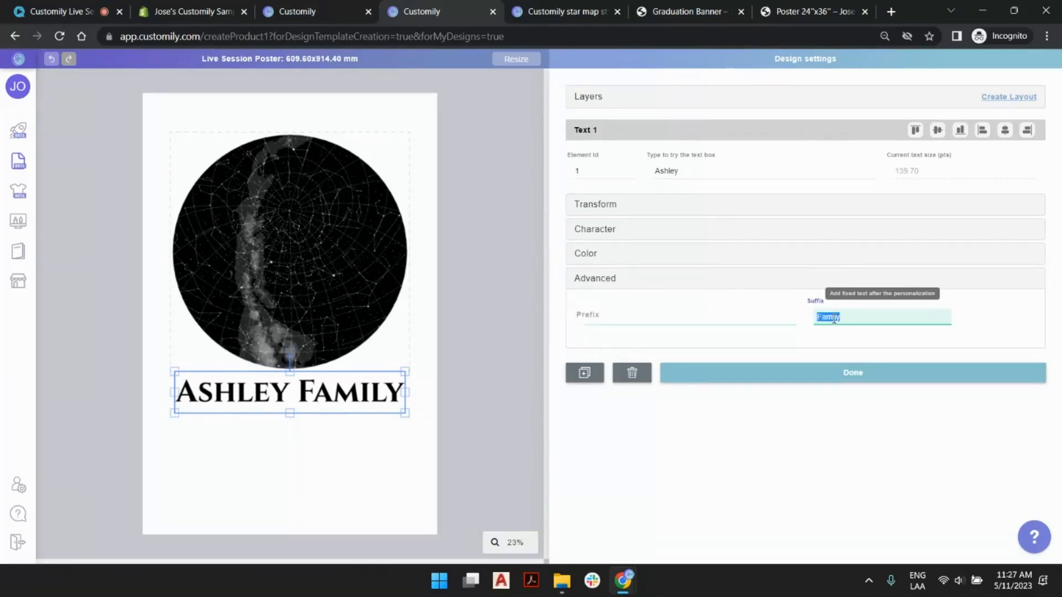
pyautogui.write("'s Graduation Sky")
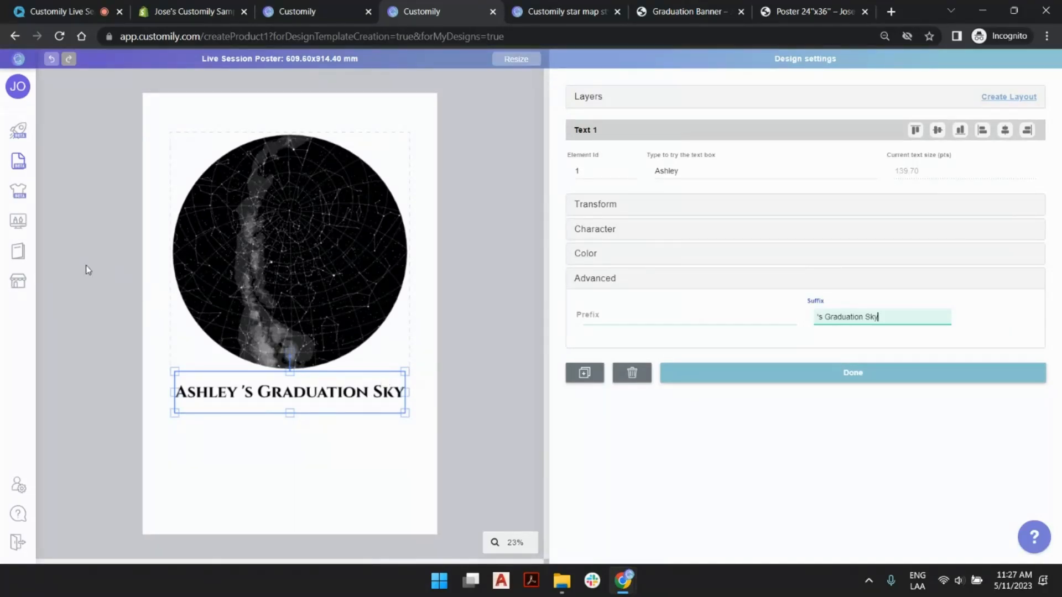
# - Preview the name text in font options 1 to 3 of the Wallet Fonts library, ending on option 2, Niconne (Regular)
pyautogui.click(602, 229)
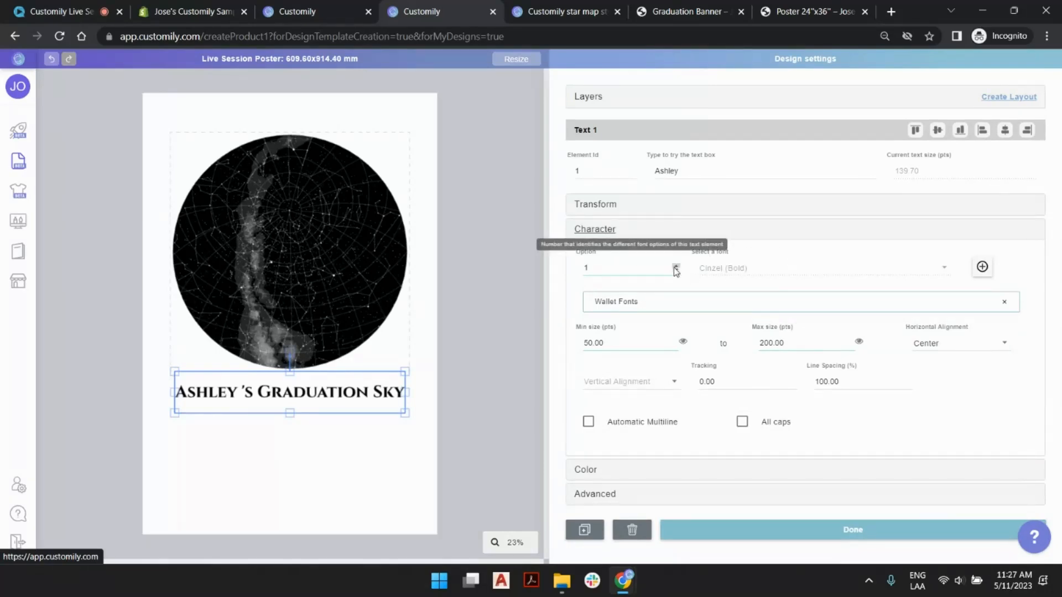
pyautogui.click(675, 267)
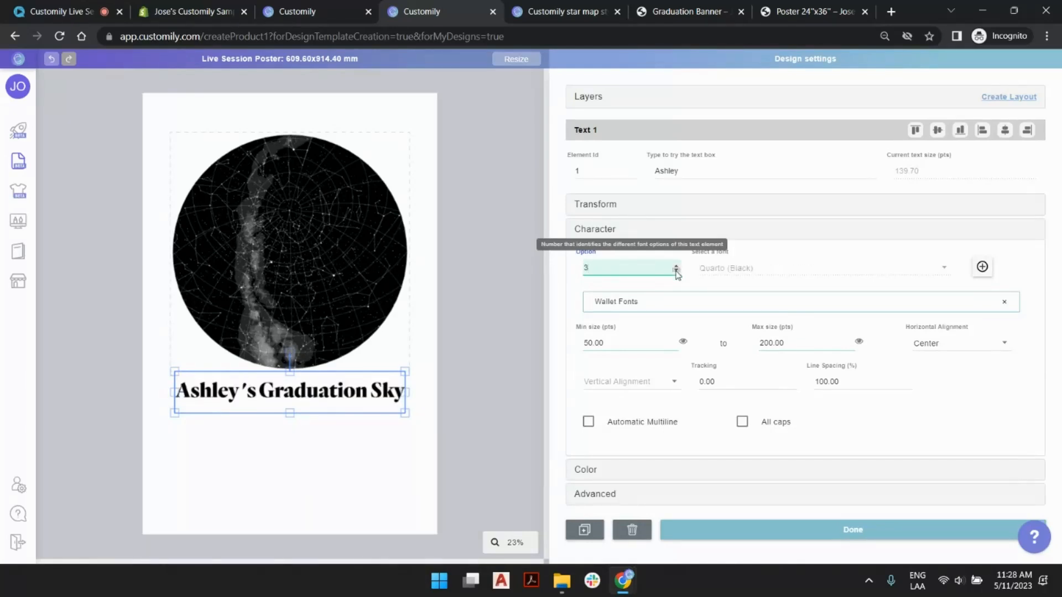
pyautogui.click(676, 272)
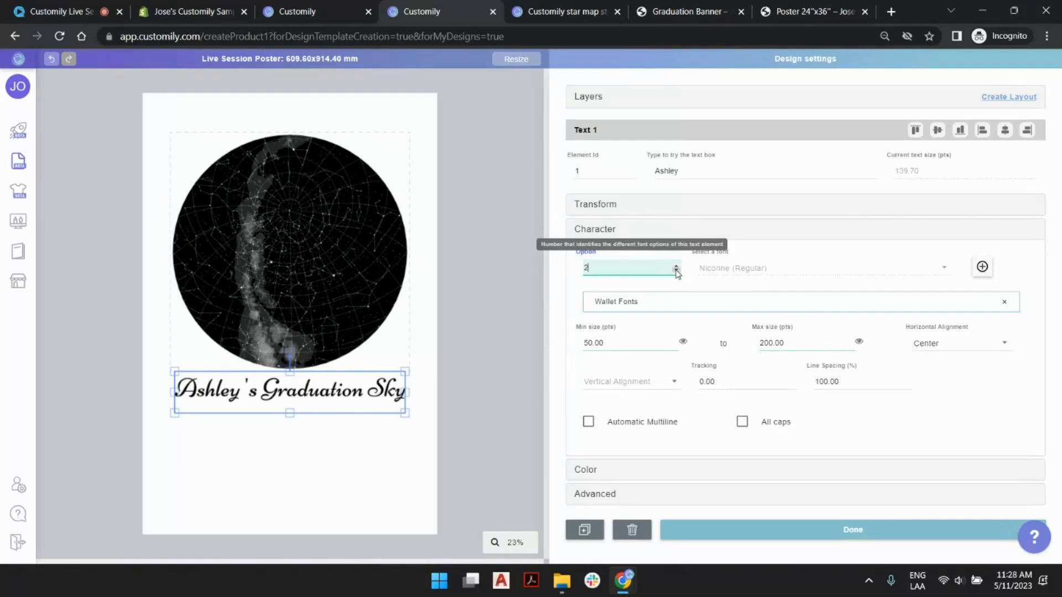
pyautogui.click(676, 272)
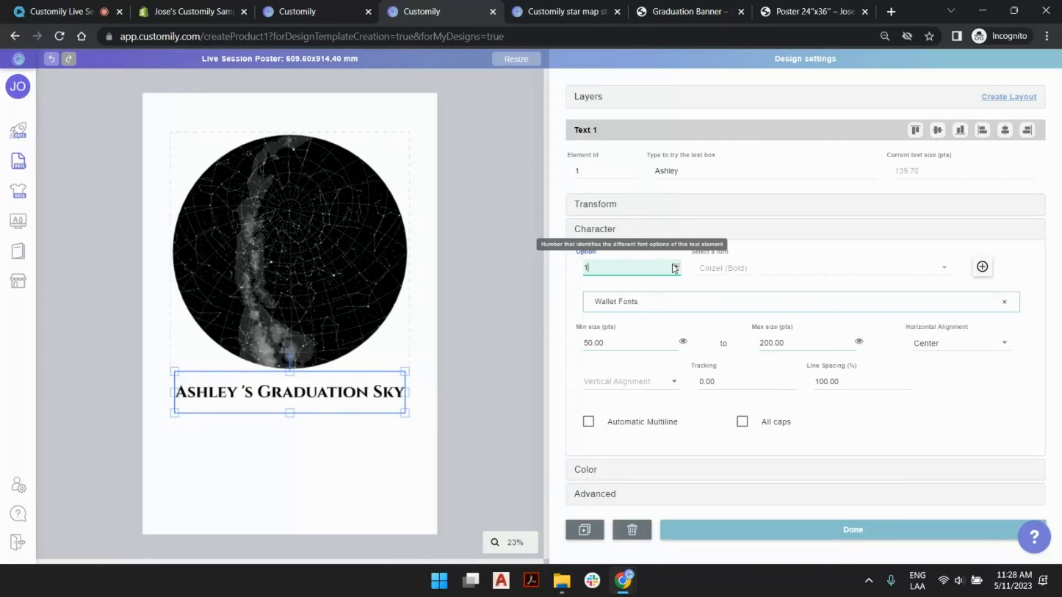
pyautogui.click(675, 266)
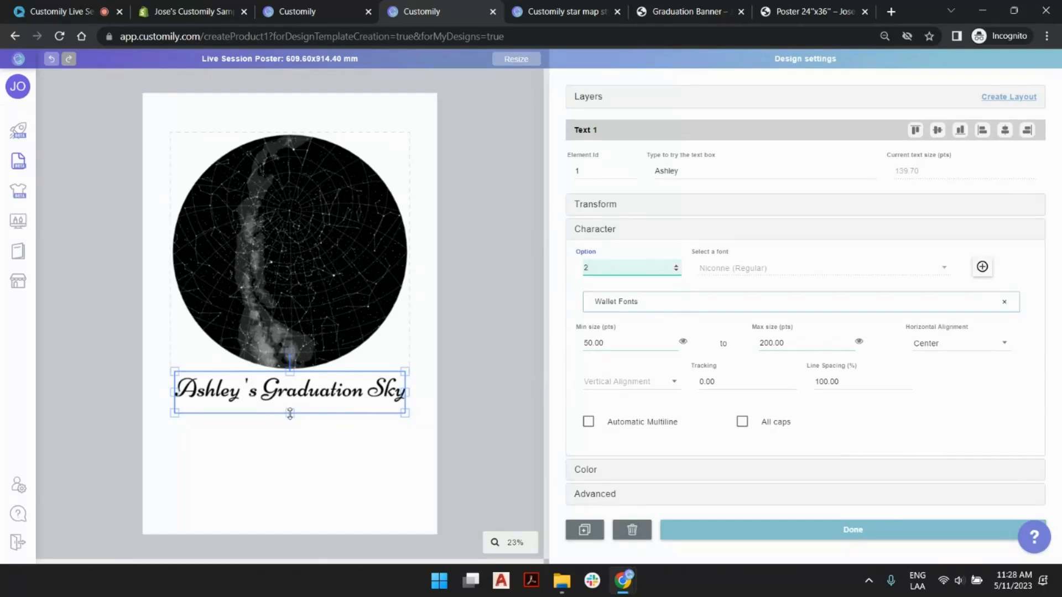
# - Try extending the name text box slightly downward, undo the resize and deselect the box
pyautogui.moveTo(290, 414); pyautogui.dragTo(289, 423)
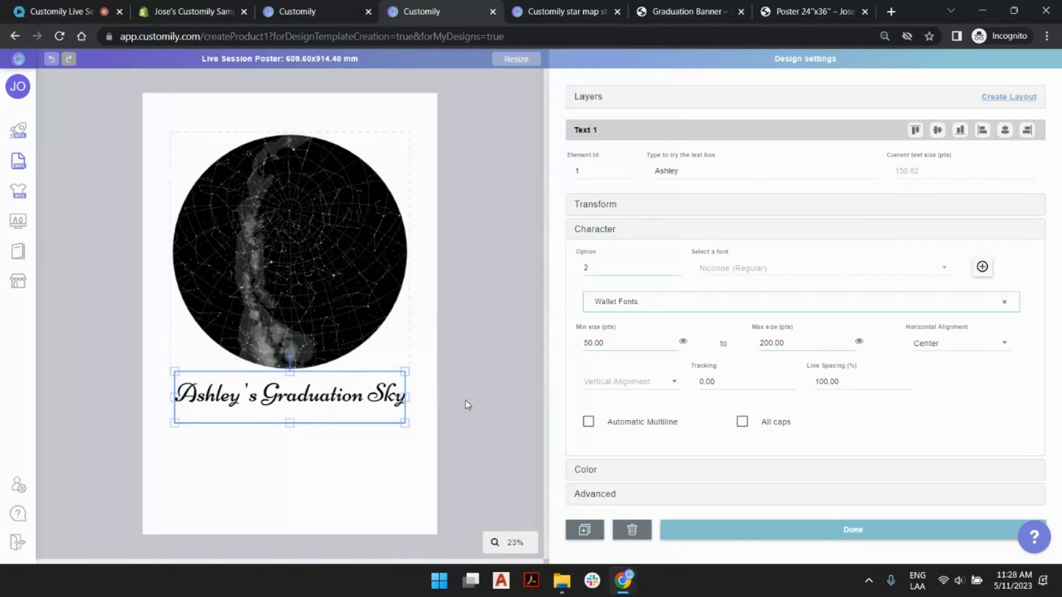
pyautogui.click(52, 65)
pyautogui.click(503, 394)
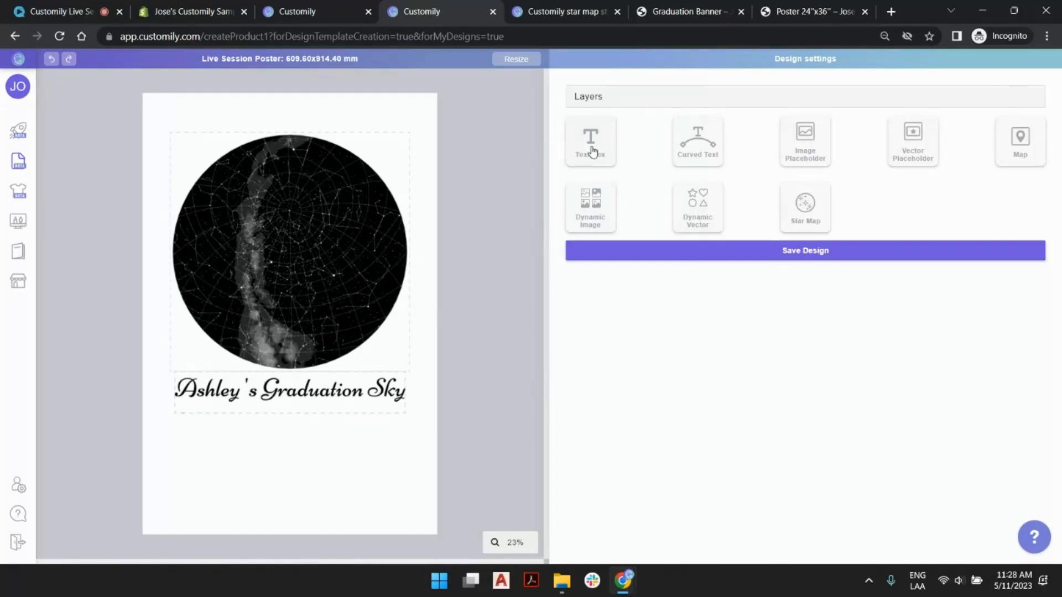
# - Add a narrow text box directly below the graduation title and set its sample text to 07/25/1984
pyautogui.click(591, 141)
pyautogui.moveTo(287, 311); pyautogui.dragTo(200, 434)
pyautogui.moveTo(285, 368); pyautogui.dragTo(285, 396)
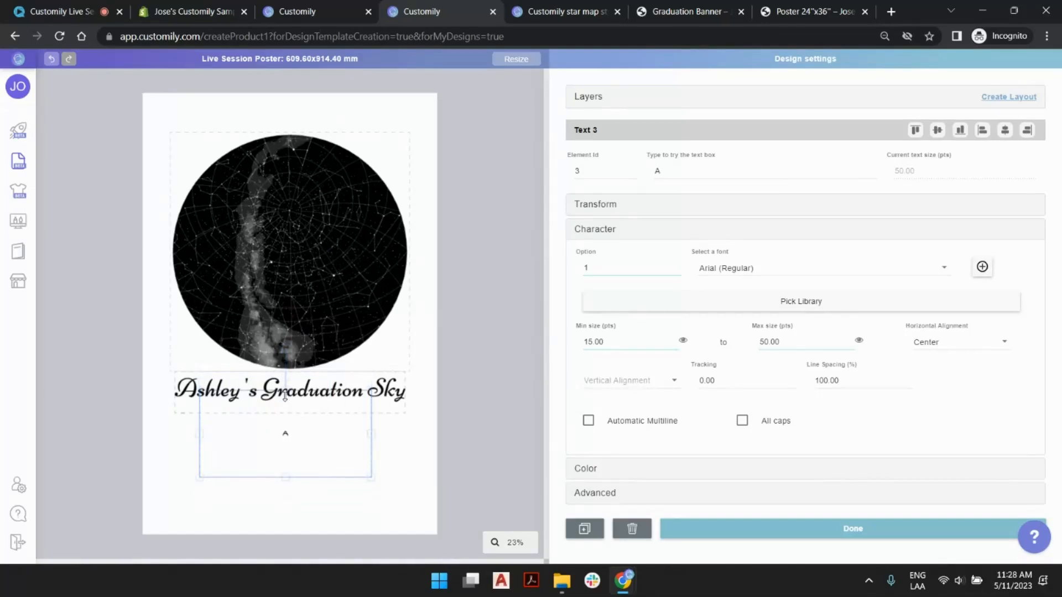
pyautogui.moveTo(285, 476); pyautogui.dragTo(285, 436)
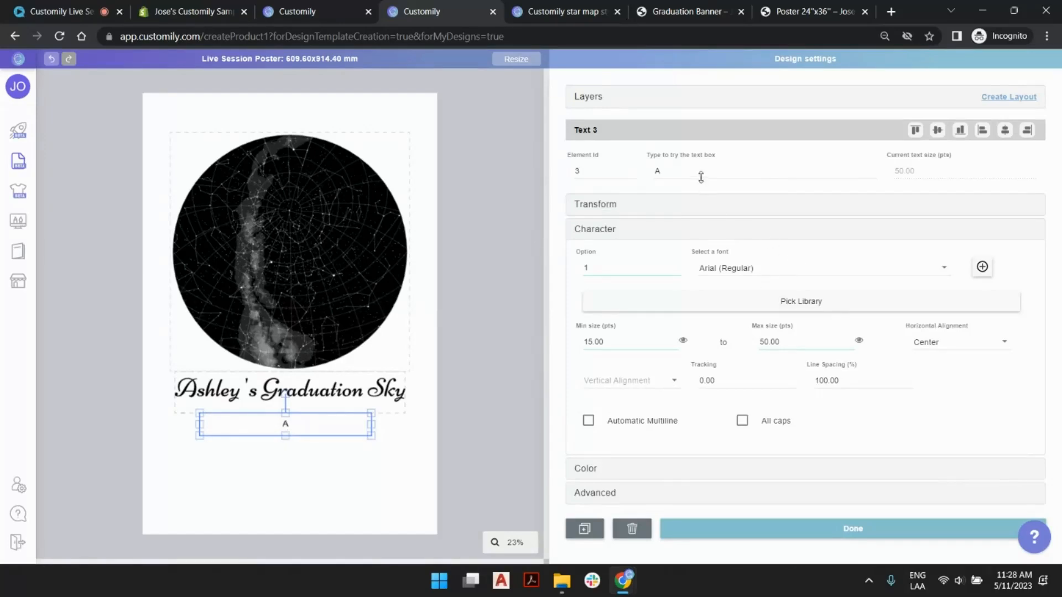
pyautogui.doubleClick(697, 167)
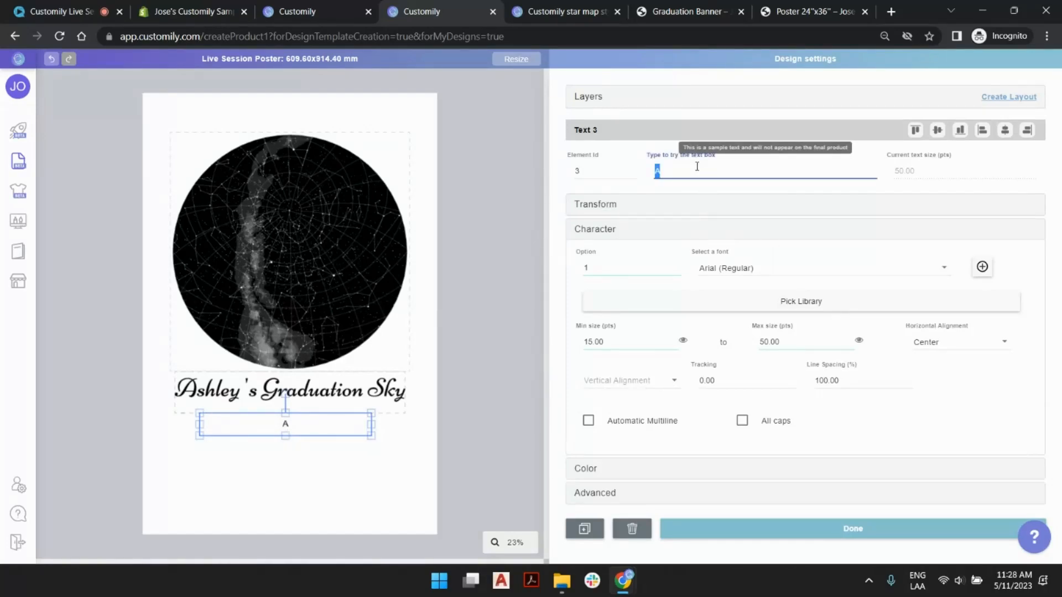
pyautogui.write('07/25/1984')
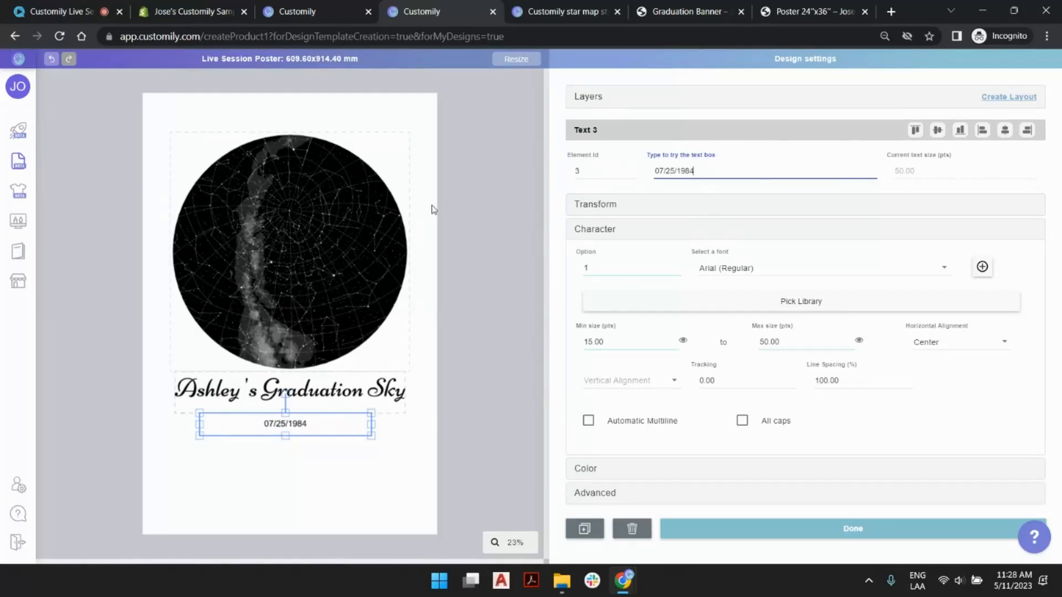
# - Set the date text's font to Lobster 1.3 (Regular) as font option 1
pyautogui.click(750, 268)
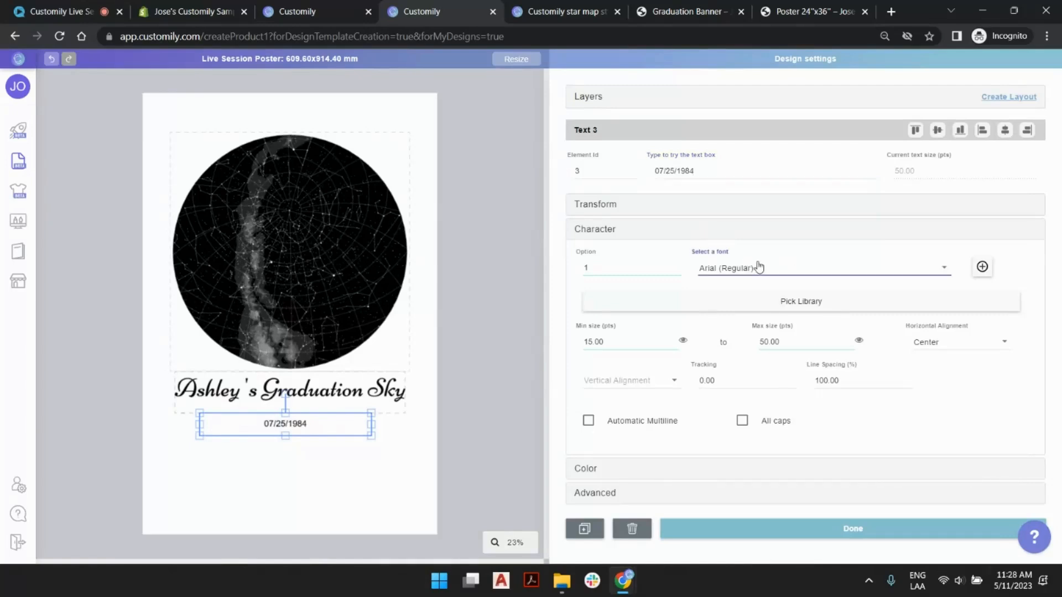
pyautogui.scroll(-10, 851, 268)
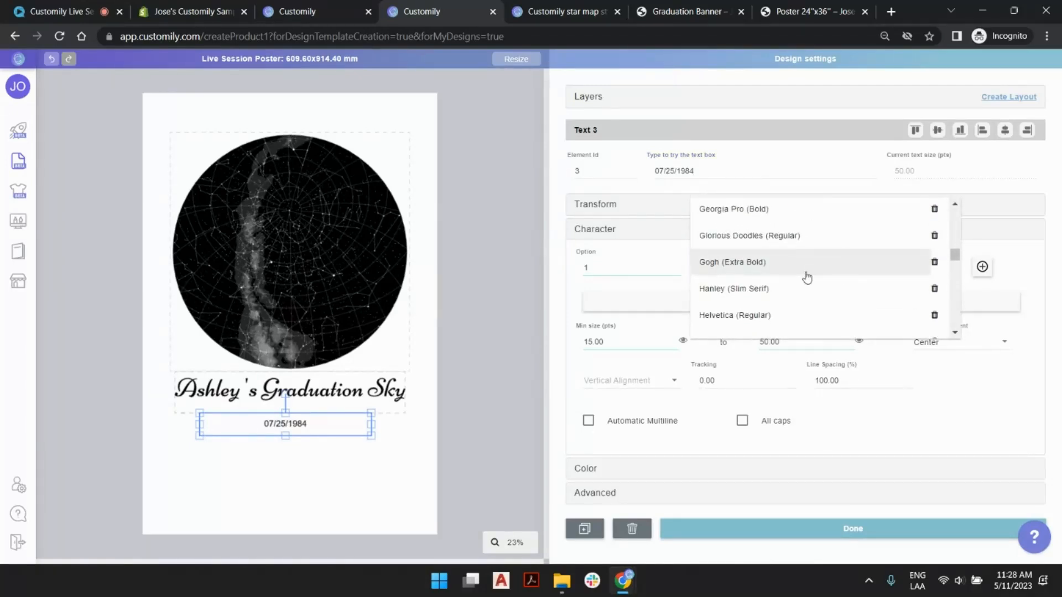
pyautogui.scroll(-2, 807, 278)
pyautogui.click(787, 293)
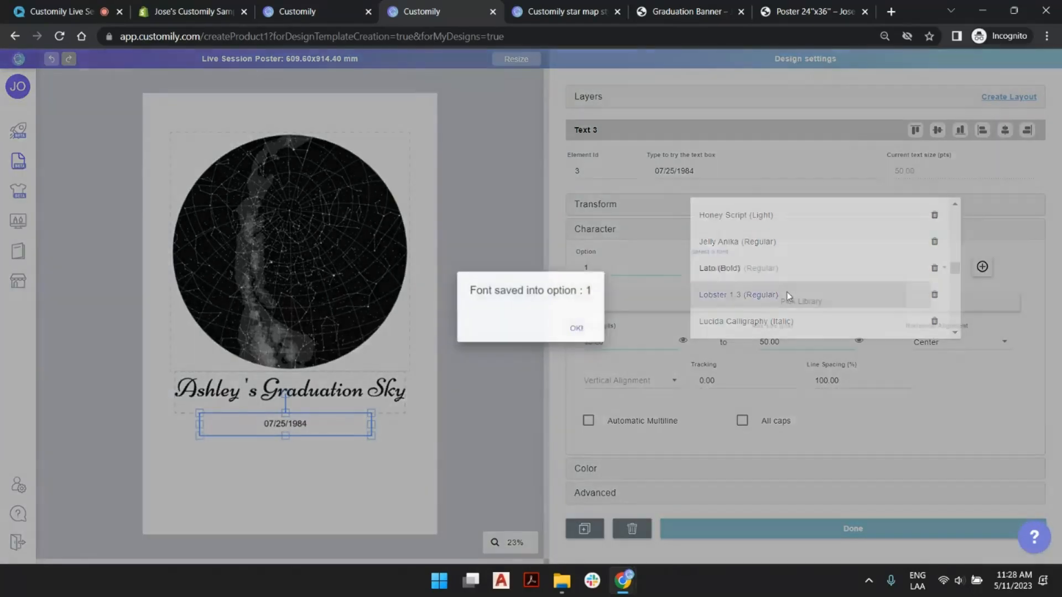
pyautogui.click(574, 330)
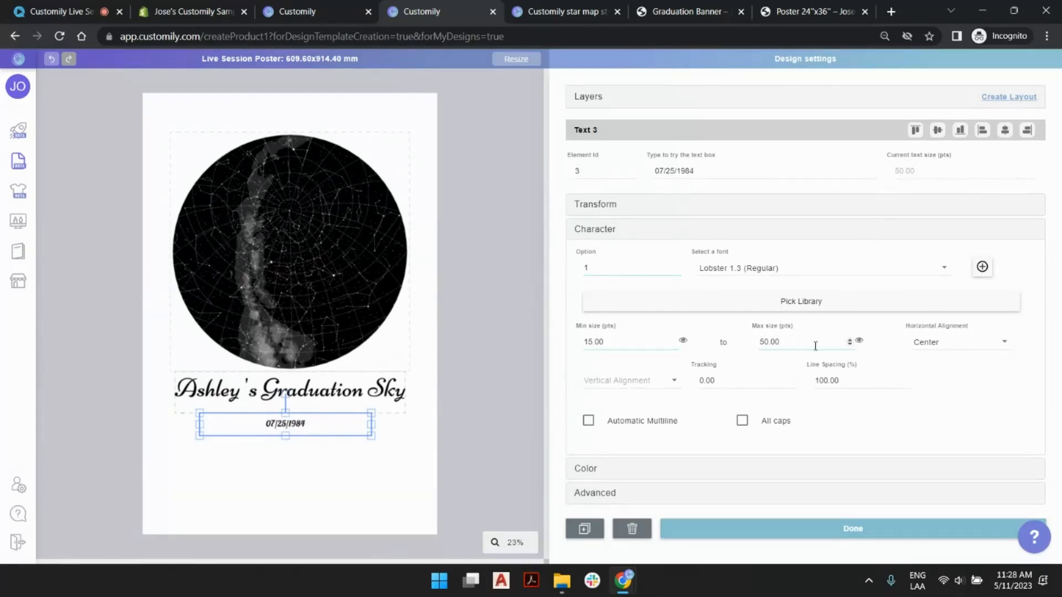
# - Set the date text's maximum font size to 100 pts
pyautogui.click(850, 340)
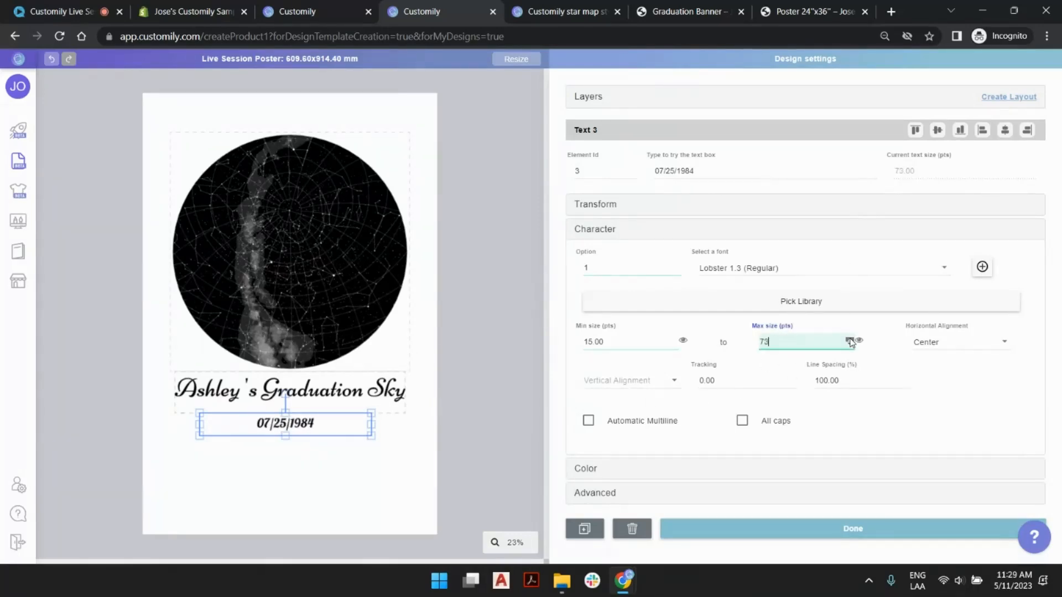
pyautogui.moveTo(850, 340); pyautogui.dragTo(850, 340)
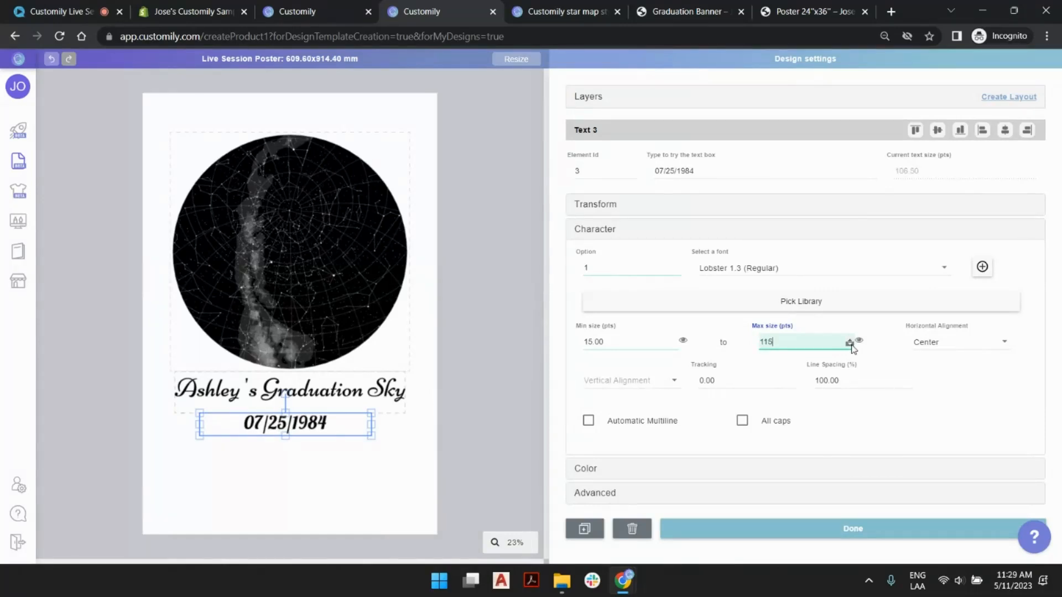
pyautogui.moveTo(850, 346); pyautogui.dragTo(850, 346)
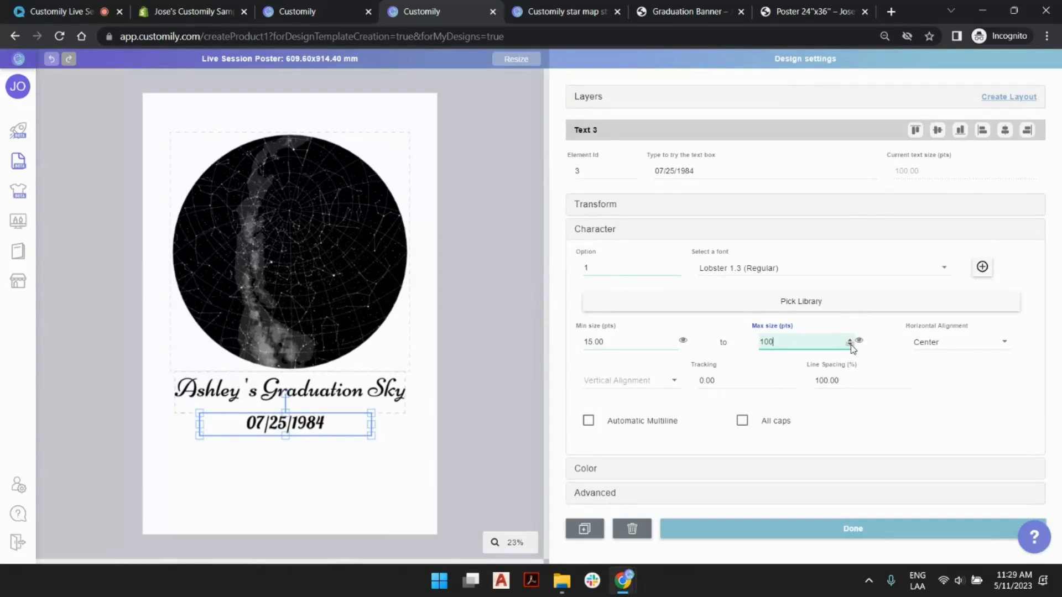
# - Switch the graduation title text back to font option 1, Cinzel (Bold), and deselect it
pyautogui.click(366, 382)
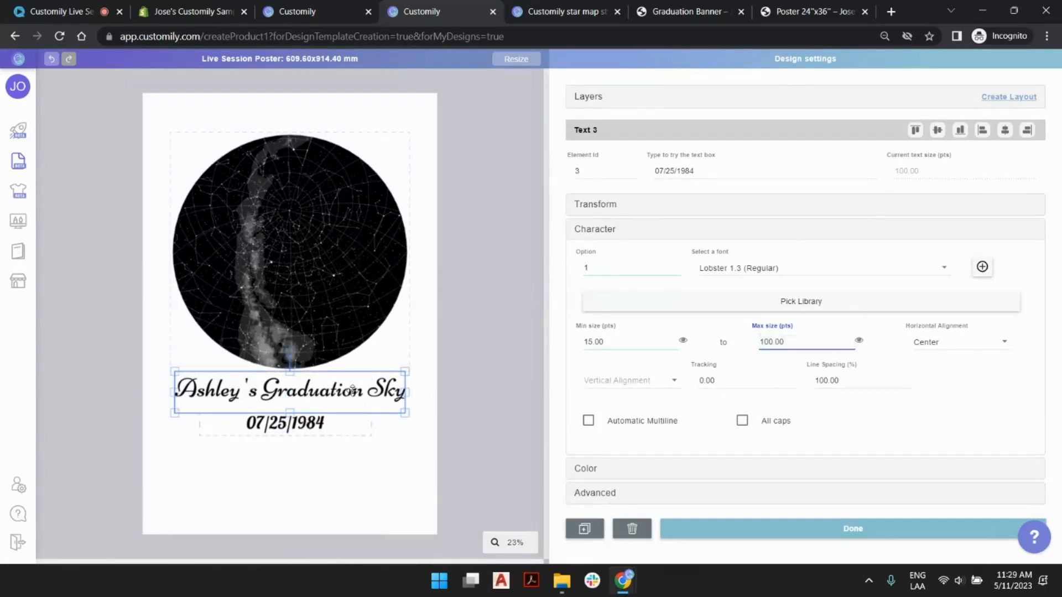
pyautogui.click(677, 271)
pyautogui.click(482, 418)
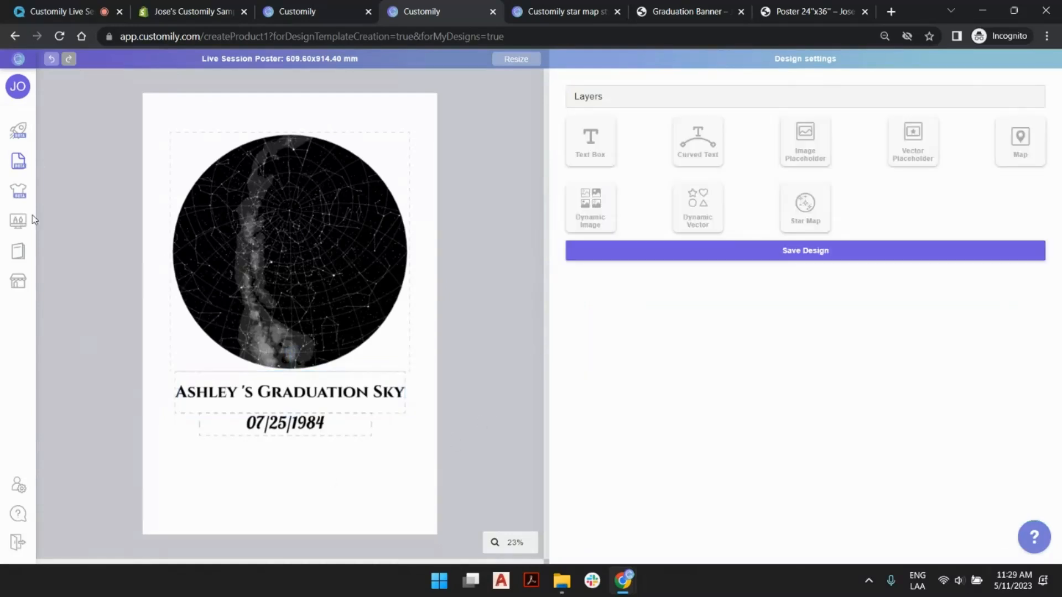
# - Set both the maximum and minimum size of the date text to 80 pts and deselect it
pyautogui.click(304, 419)
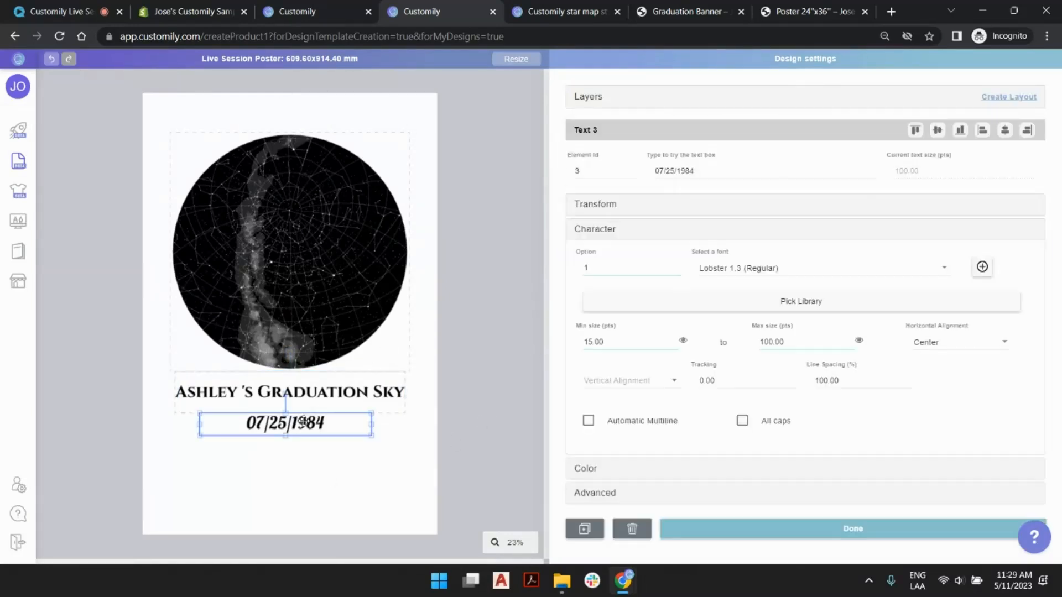
pyautogui.doubleClick(768, 340)
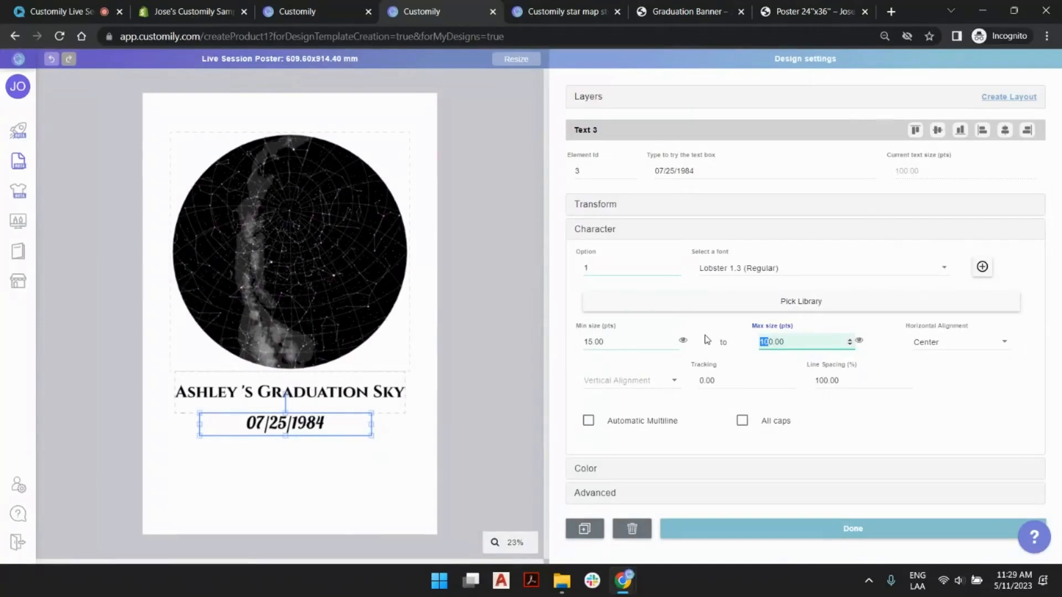
pyautogui.write('80')
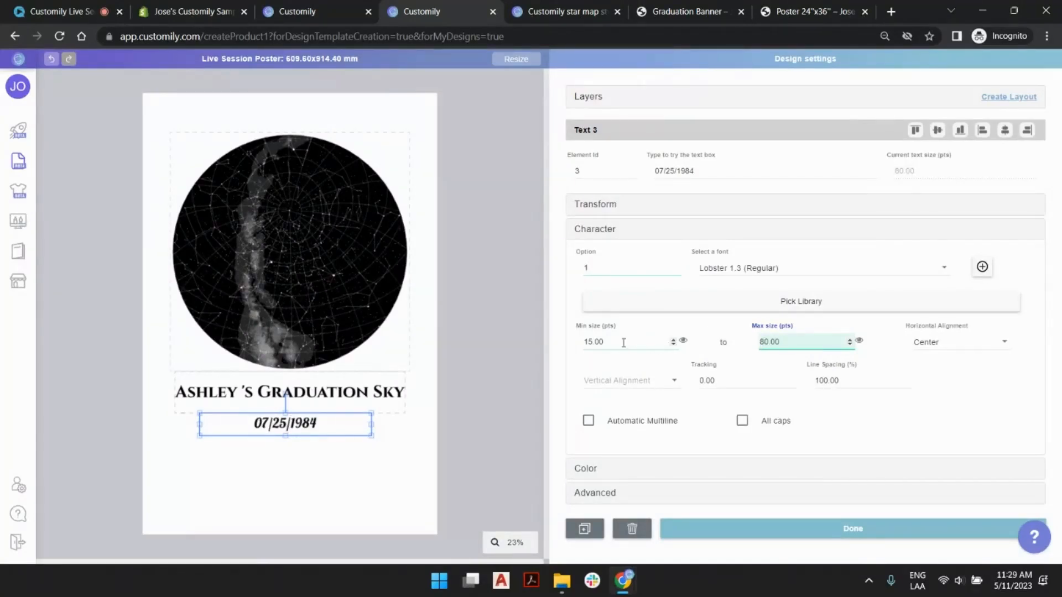
pyautogui.doubleClick(595, 340)
pyautogui.write('80')
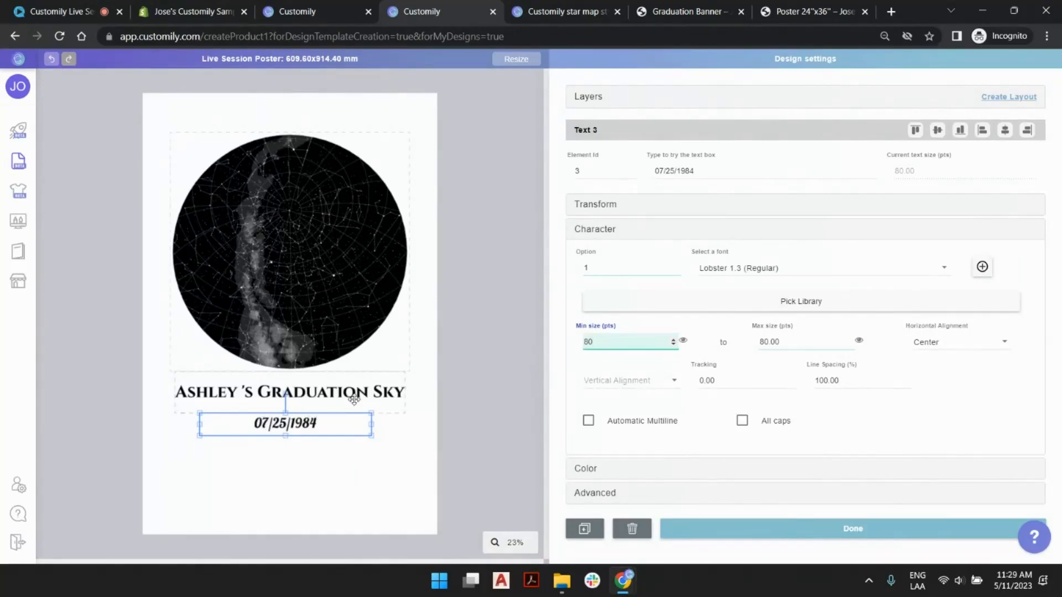
pyautogui.click(485, 394)
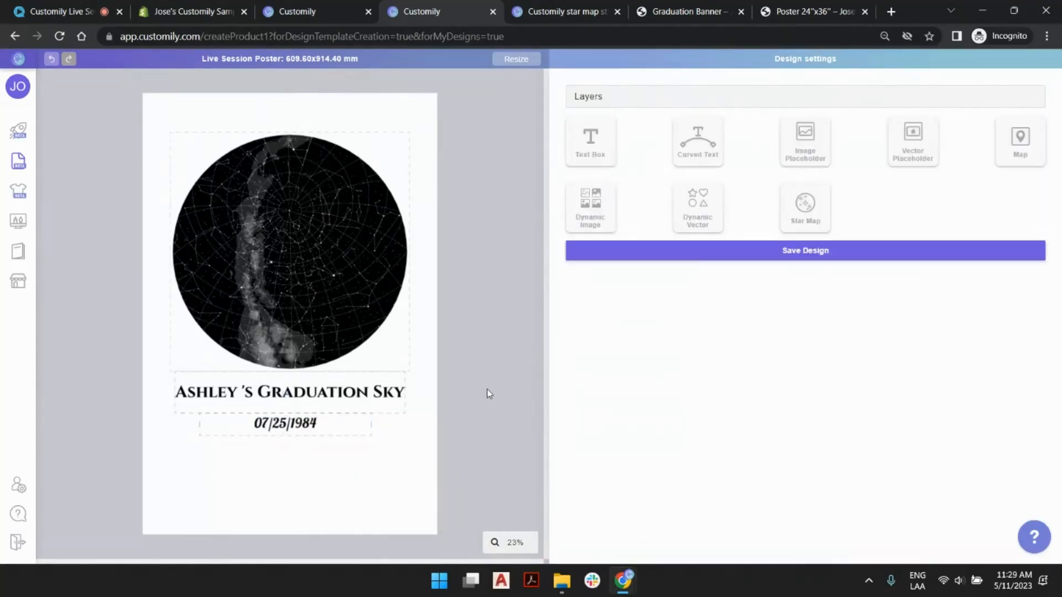
pyautogui.click(332, 430)
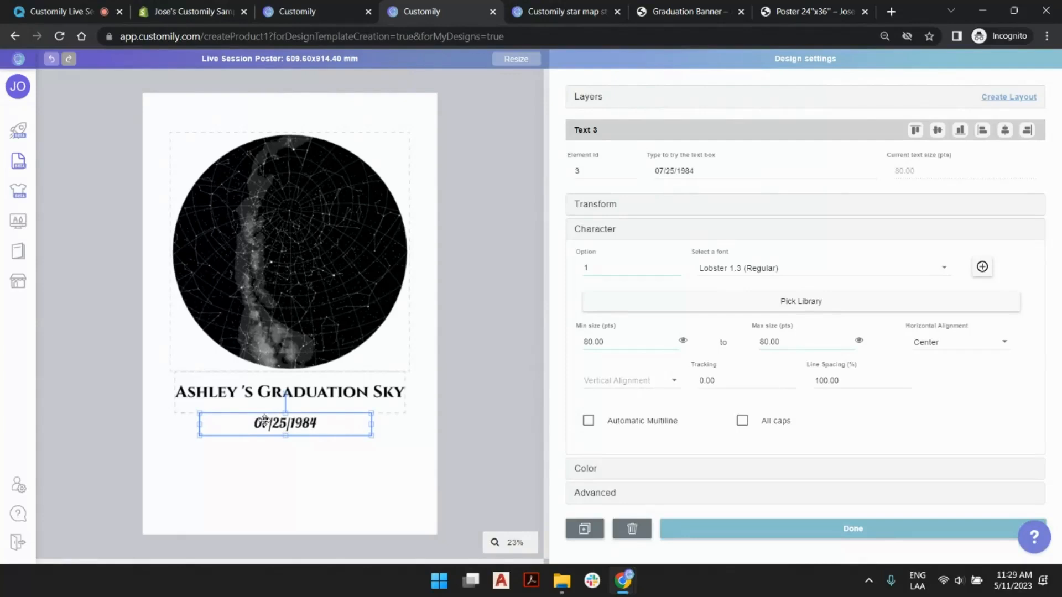
pyautogui.click(509, 389)
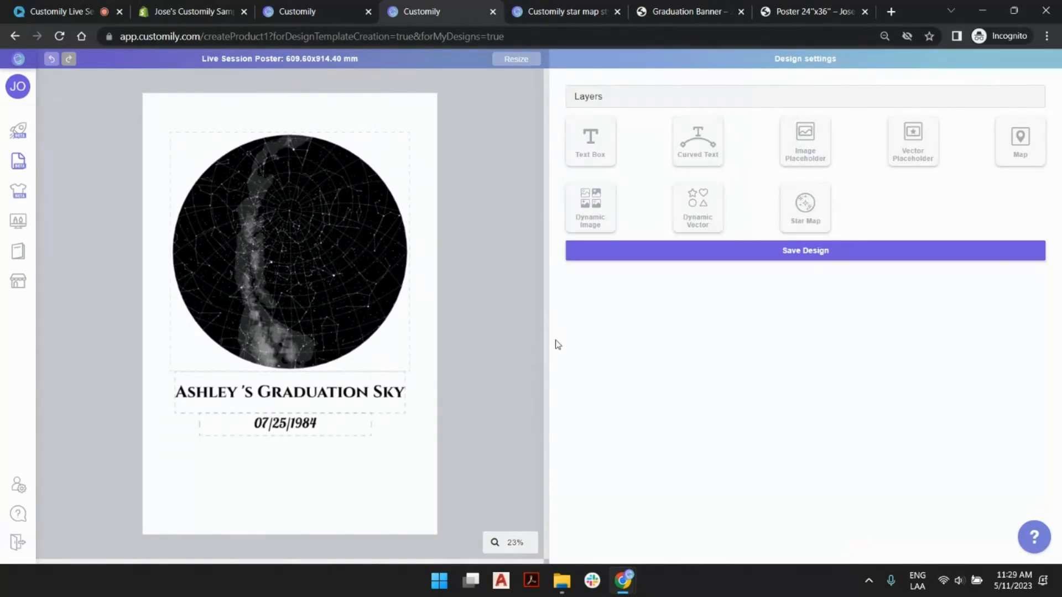
# - Move the star map layer to the top of the layer order and rename it Select Sky Location
pyautogui.click(594, 99)
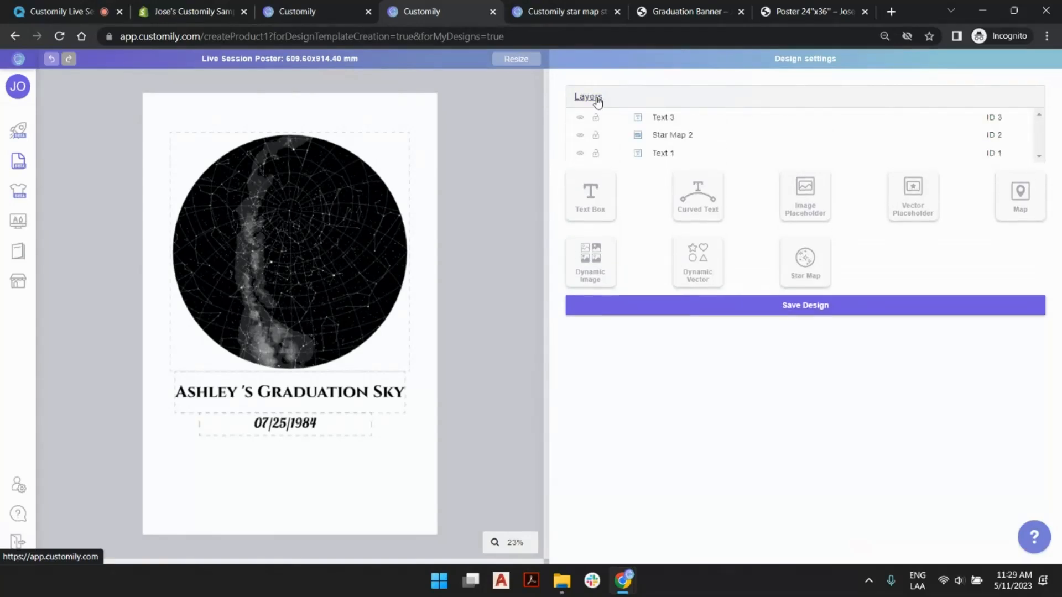
pyautogui.click(680, 139)
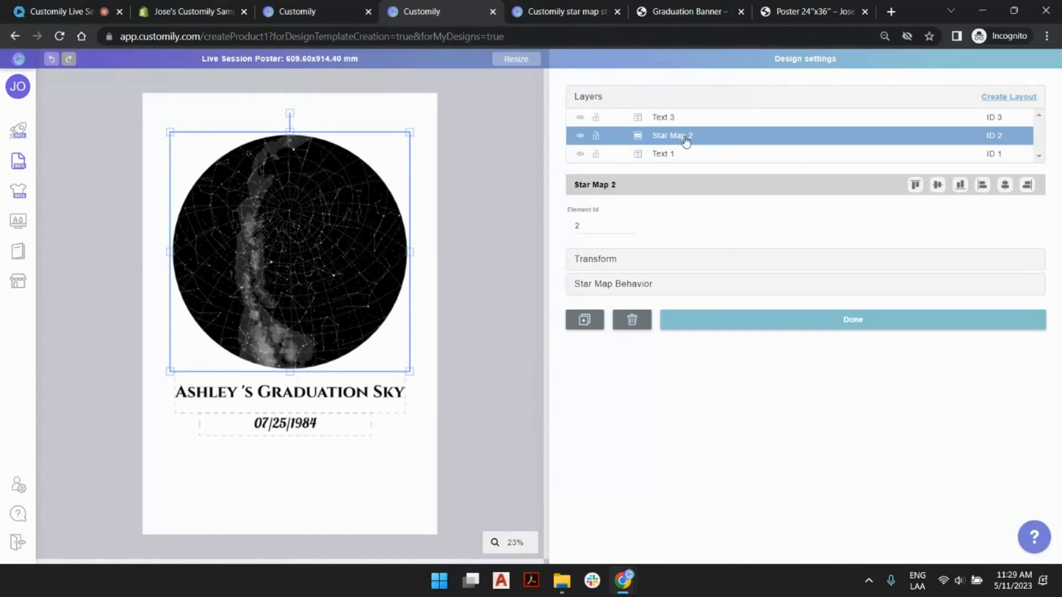
pyautogui.moveTo(684, 141); pyautogui.dragTo(686, 125)
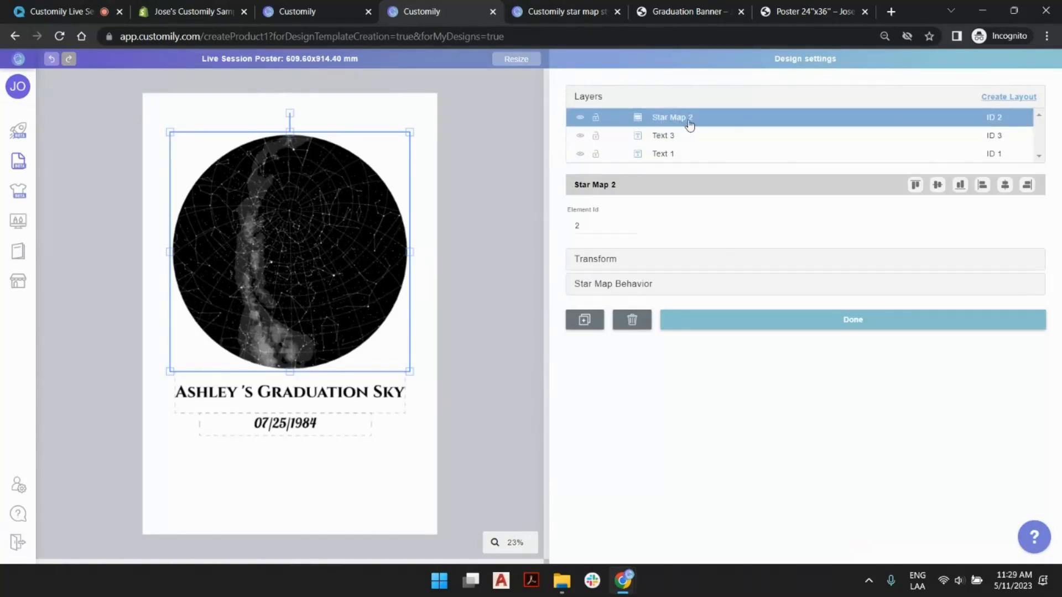
pyautogui.doubleClick(685, 120)
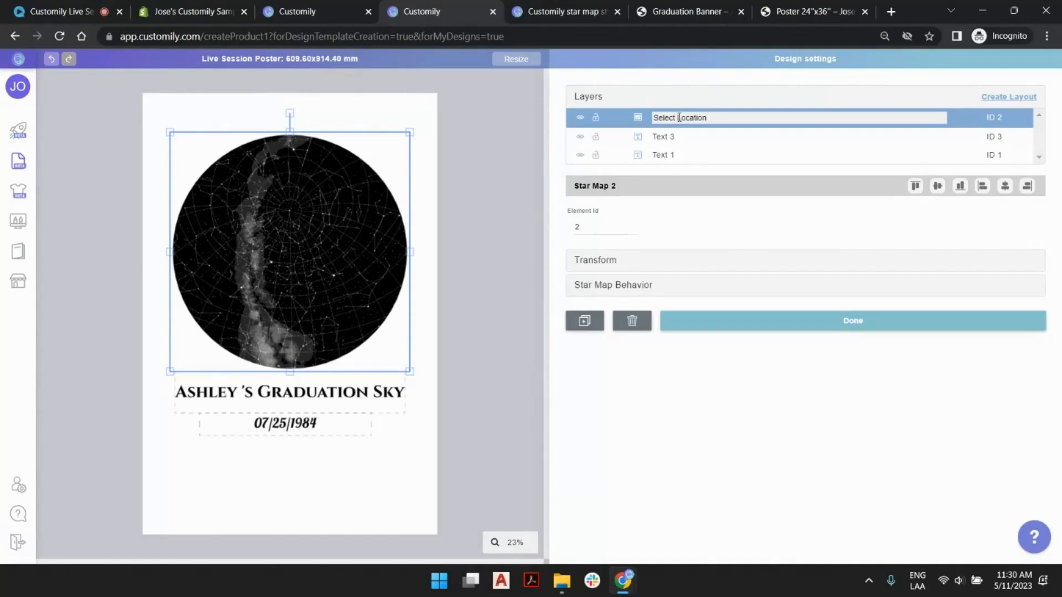
pyautogui.write('Sky')
pyautogui.press('Return')
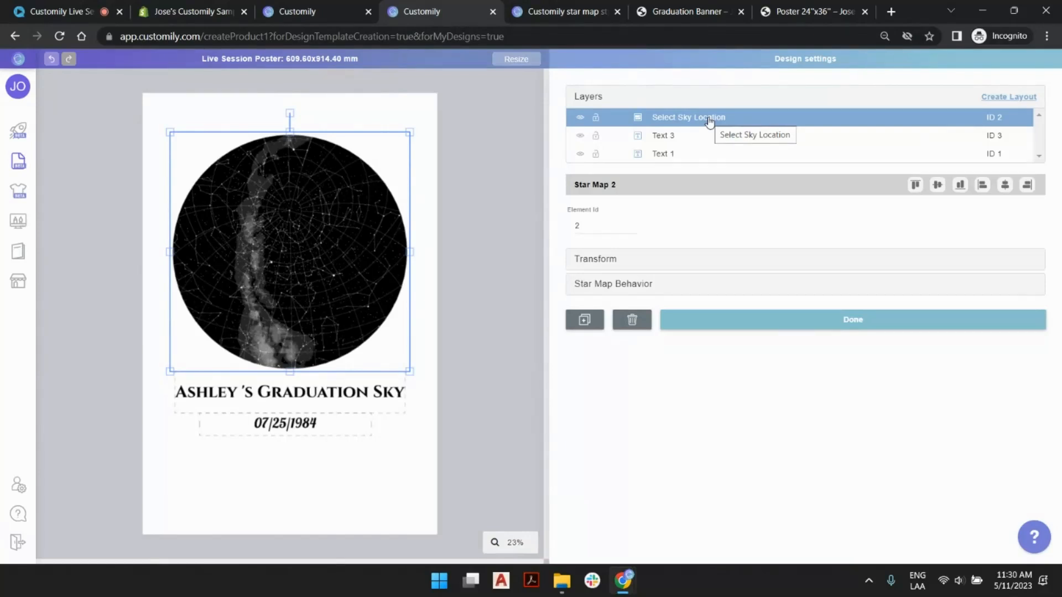
# - Move the graduation title's layer above the date's layer and rename it Graduate's Name
pyautogui.click(665, 139)
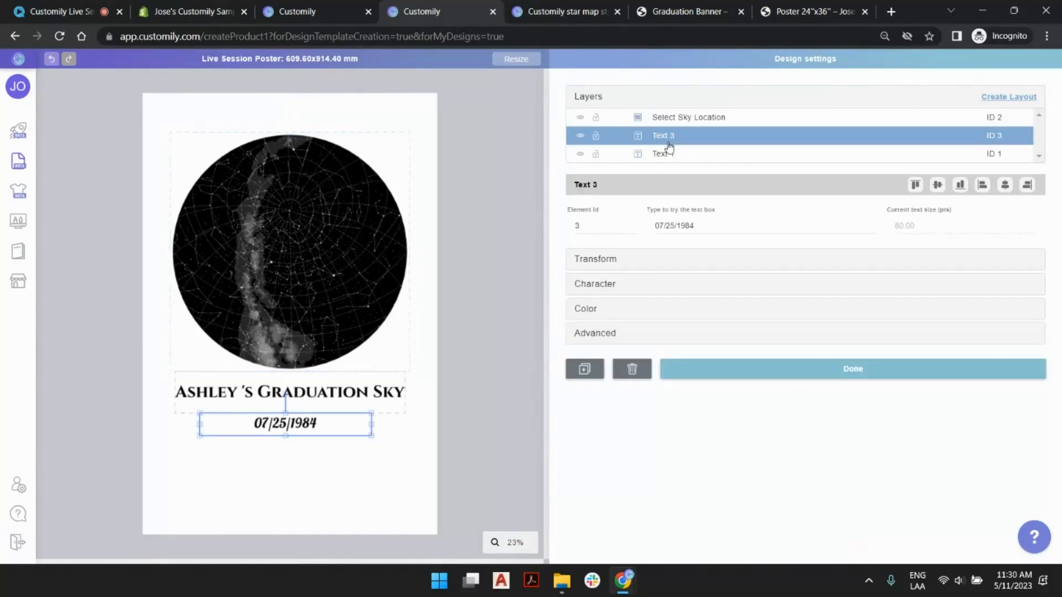
pyautogui.click(669, 154)
pyautogui.moveTo(671, 157); pyautogui.dragTo(672, 138)
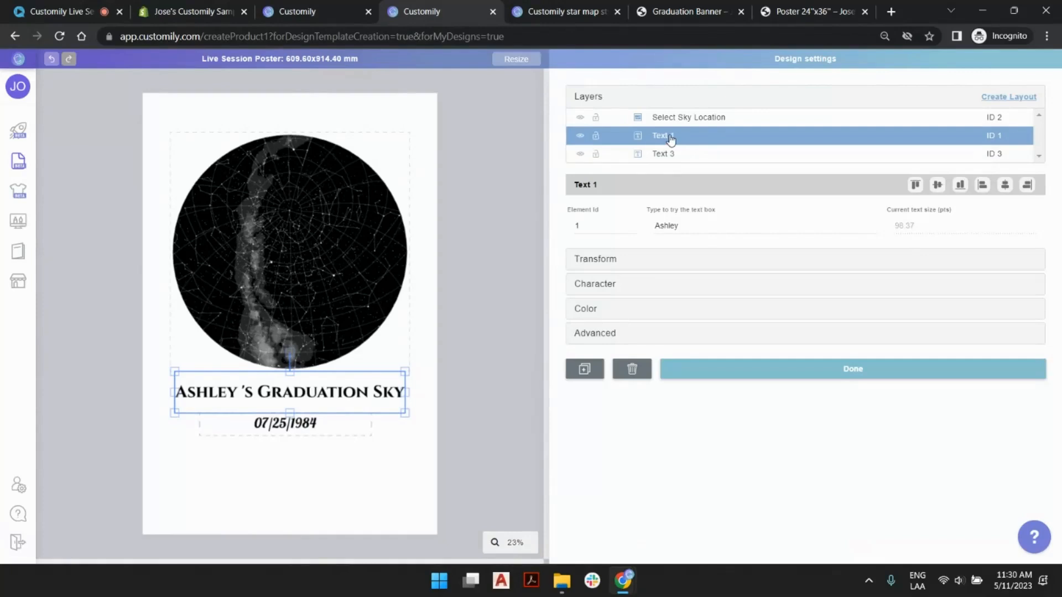
pyautogui.doubleClick(669, 136)
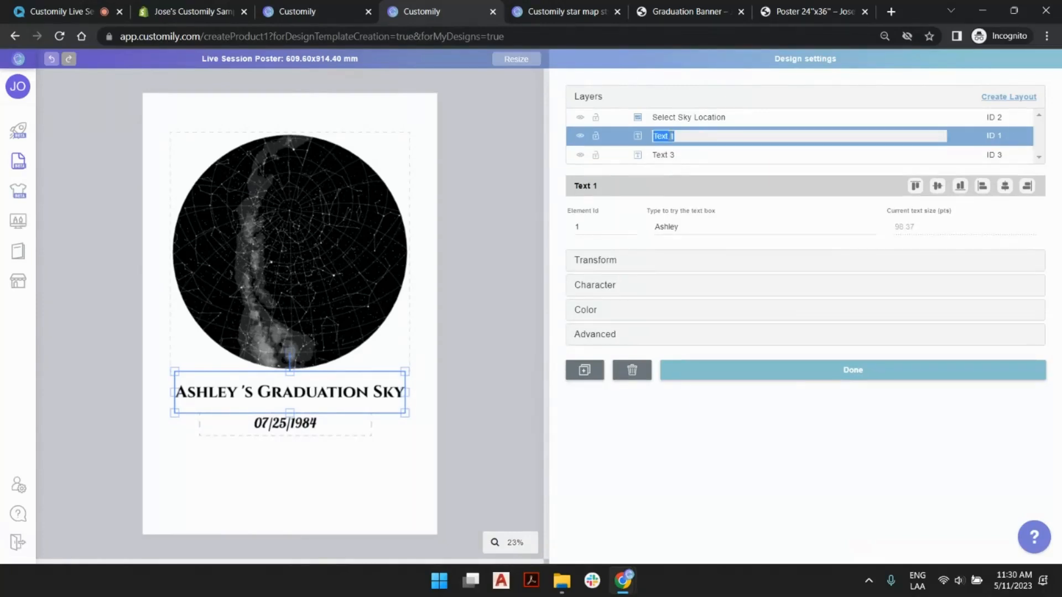
pyautogui.write("Graduate's Name")
pyautogui.press('Return')
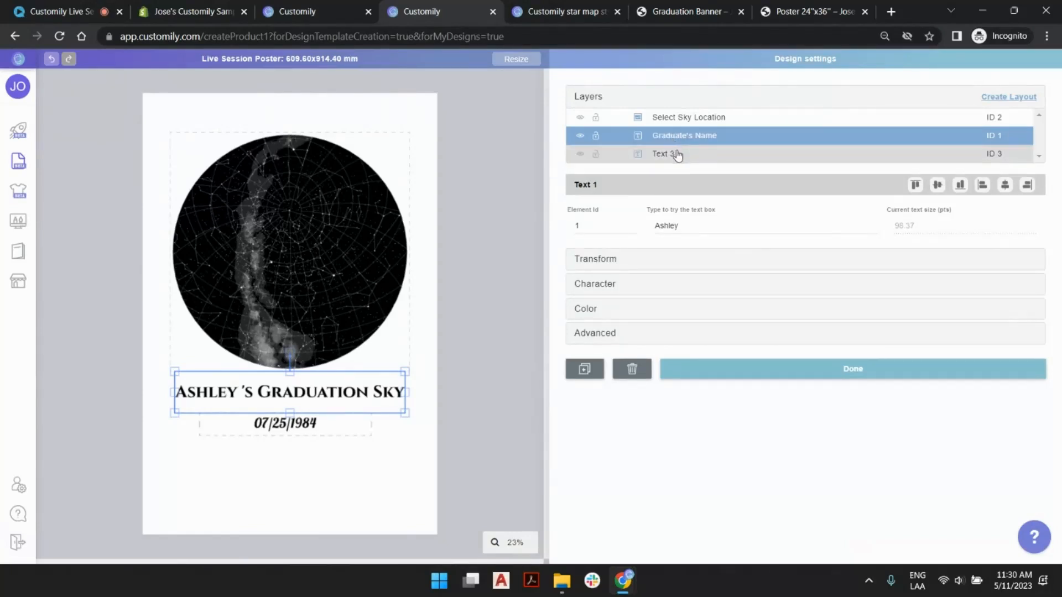
# - Rename the layer of the date text as Date
pyautogui.doubleClick(678, 155)
pyautogui.write('Date')
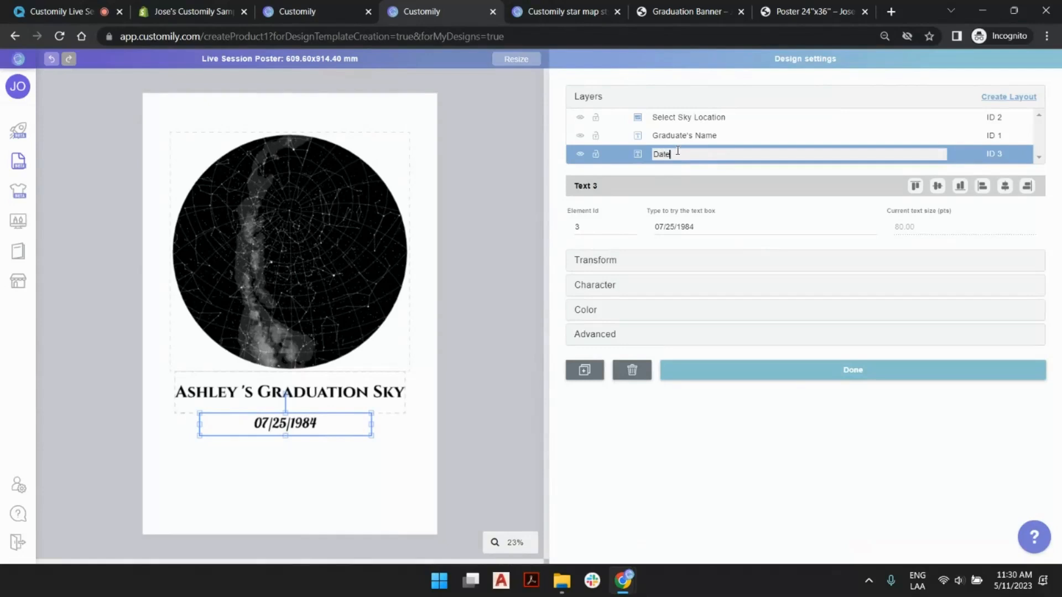
pyautogui.press('Return')
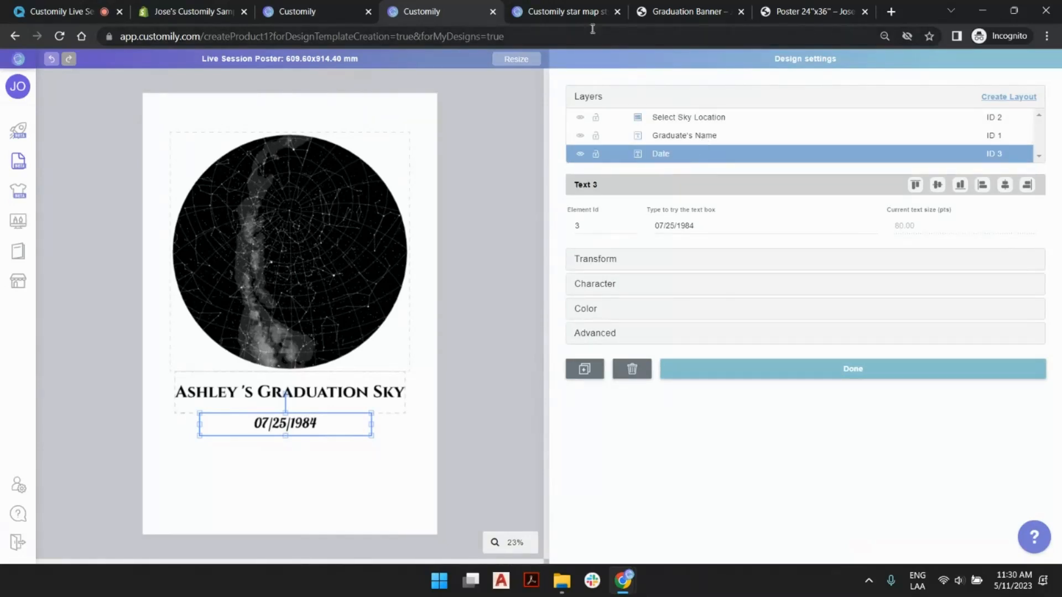
# - Check the order of the personalization fields on the sample Poster 24"x36" store page, then return to the design
pyautogui.click(682, 12)
pyautogui.click(781, 13)
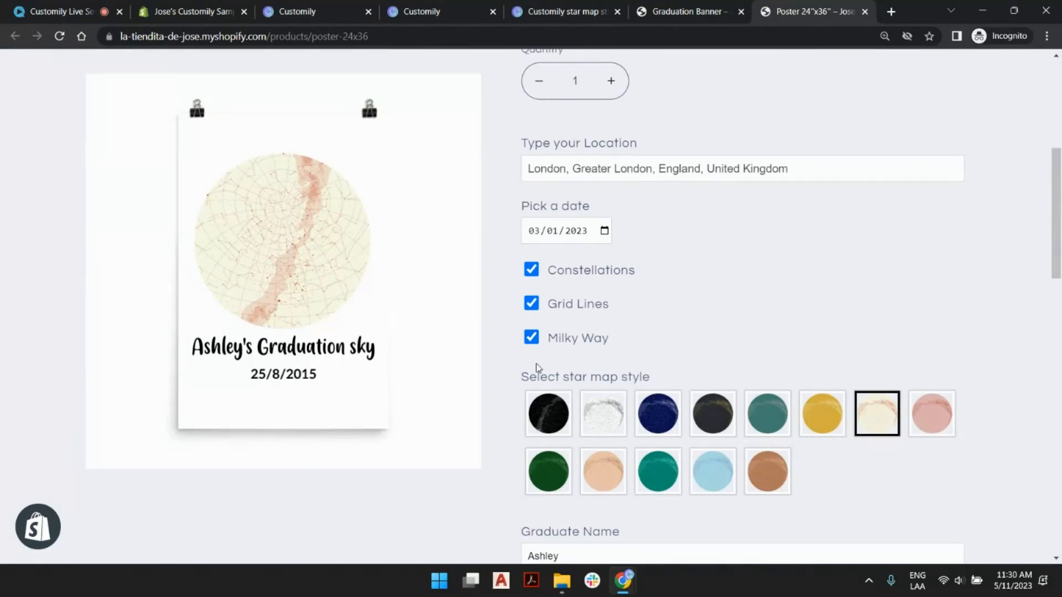
pyautogui.scroll(-3, 626, 373)
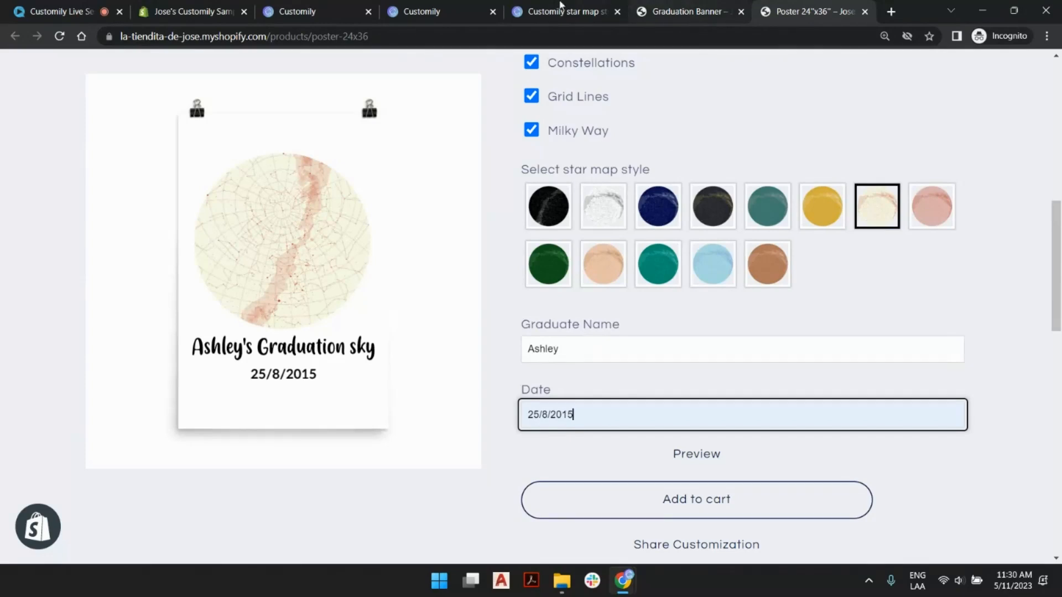
pyautogui.click(467, 6)
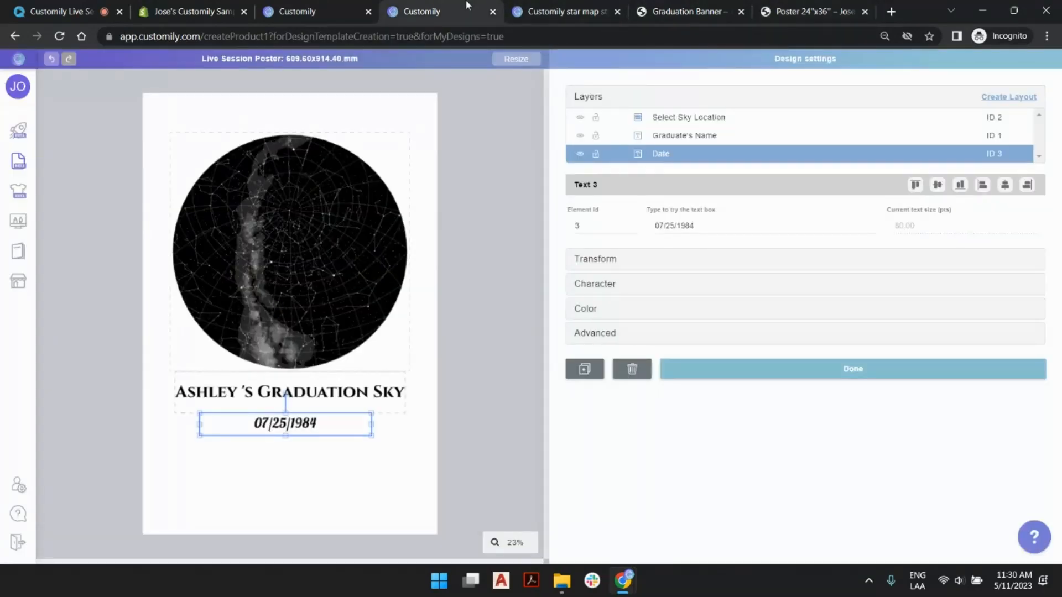
# - Select all three layers and center them vertically on the poster as one group
pyautogui.click(473, 169)
pyautogui.click(683, 122)
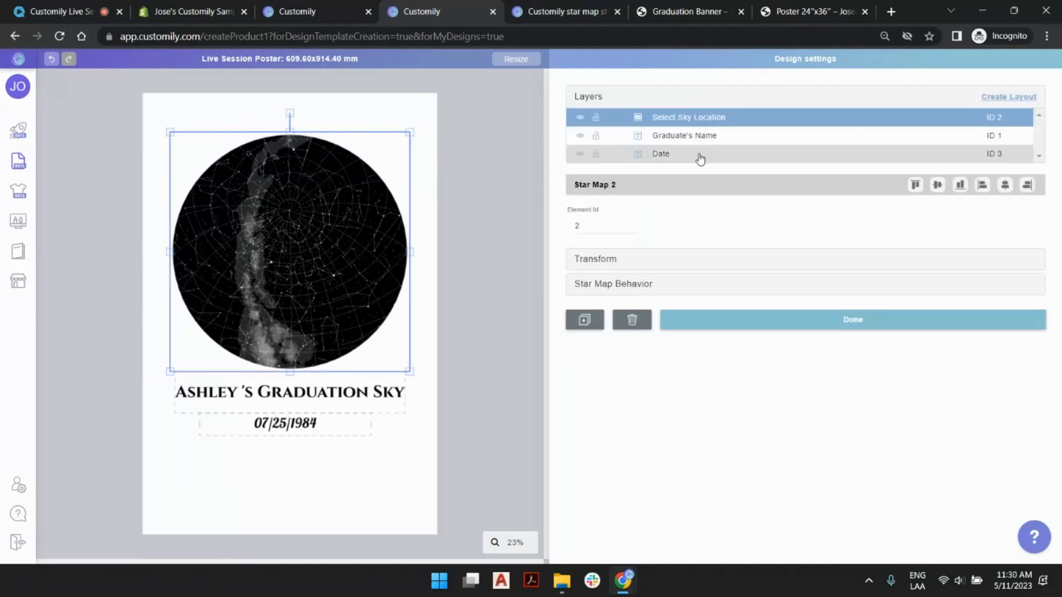
pyautogui.keyDown('shift'); pyautogui.click(698, 157); pyautogui.keyUp('shift')
pyautogui.click(1030, 184)
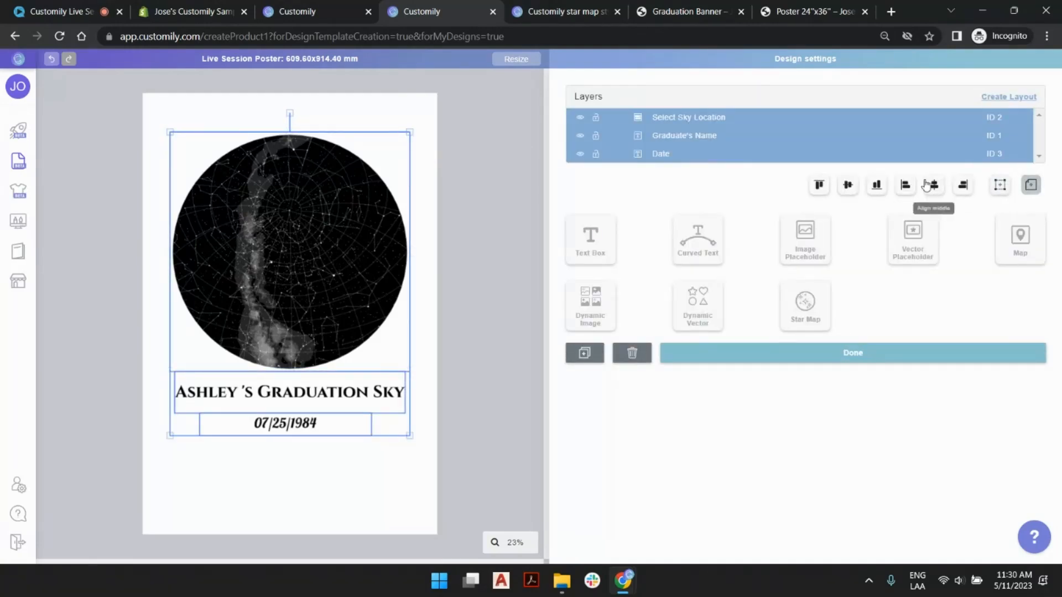
pyautogui.click(850, 187)
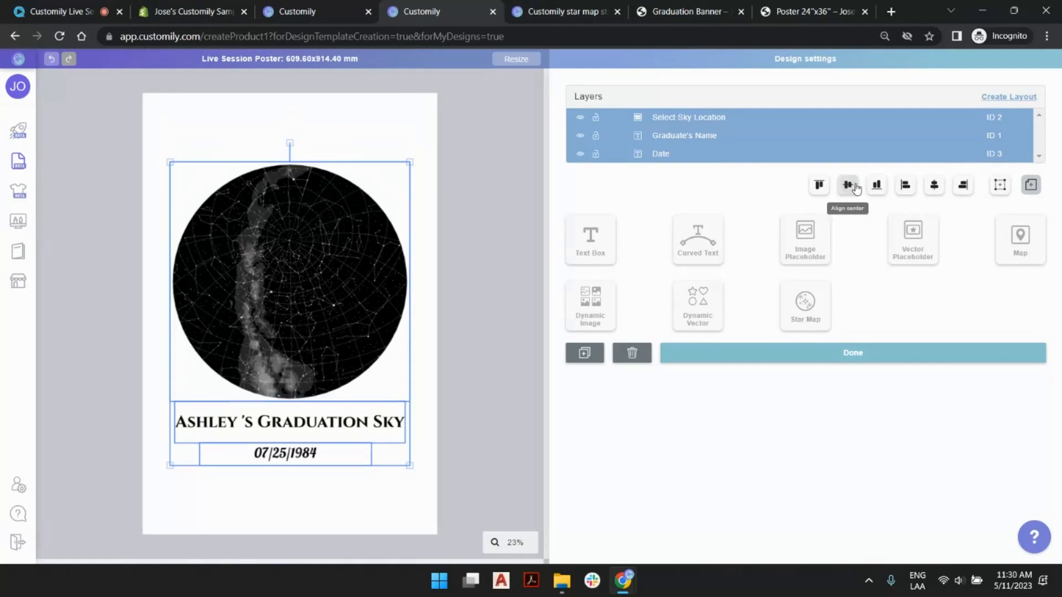
pyautogui.click(464, 152)
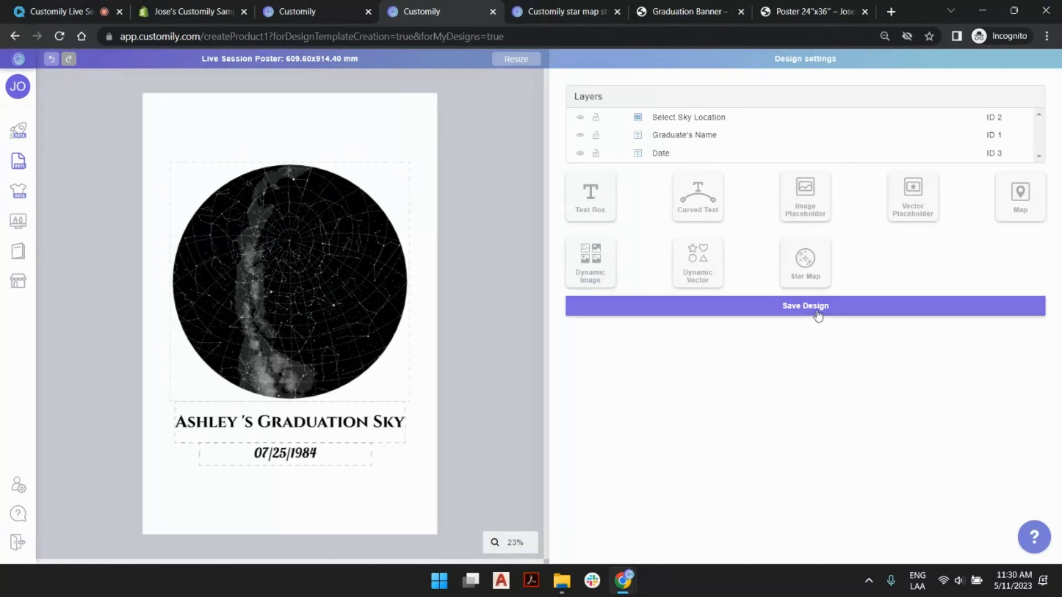
# - Save the poster design and go to page 2 of the saved designs list
pyautogui.click(817, 315)
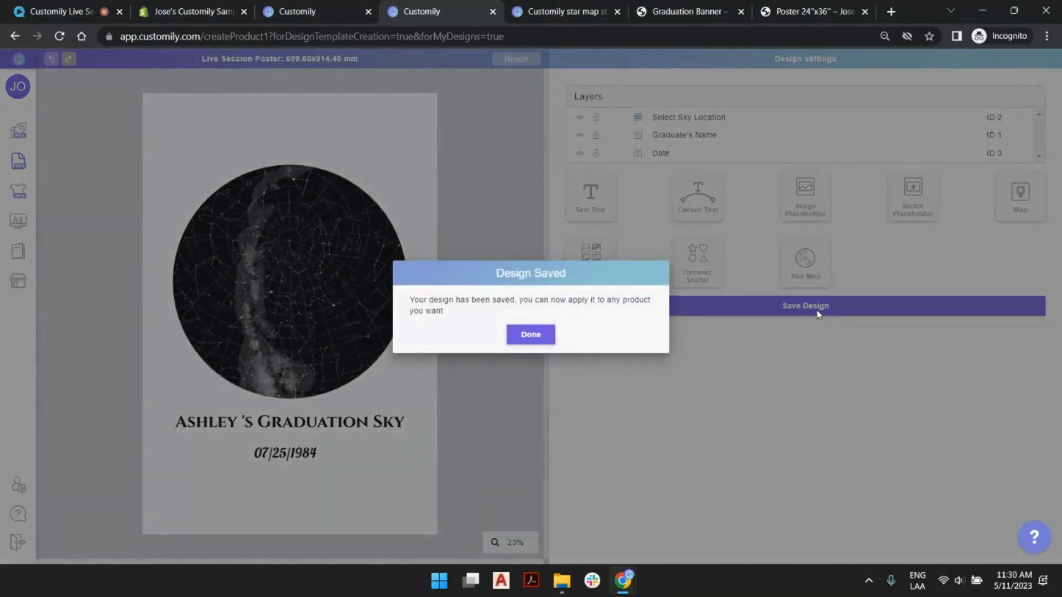
pyautogui.click(536, 340)
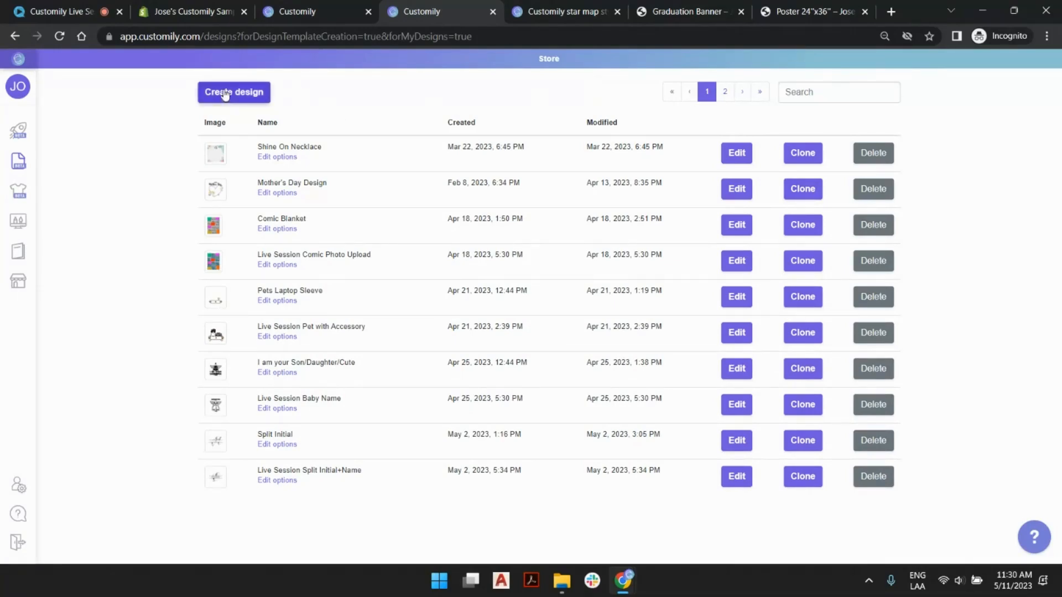
pyautogui.moveTo(57, 174)
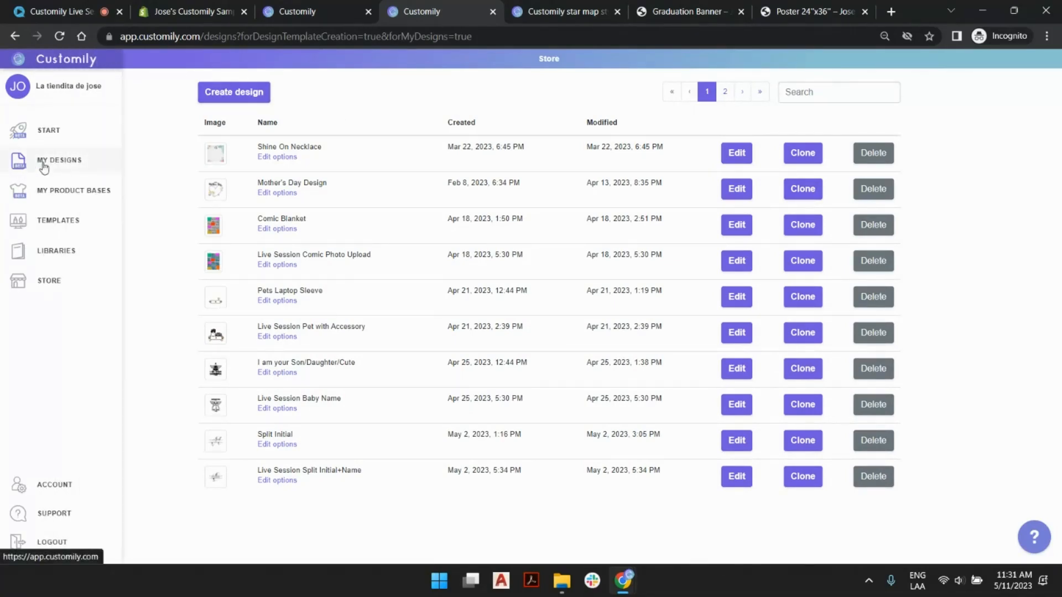
pyautogui.click(726, 92)
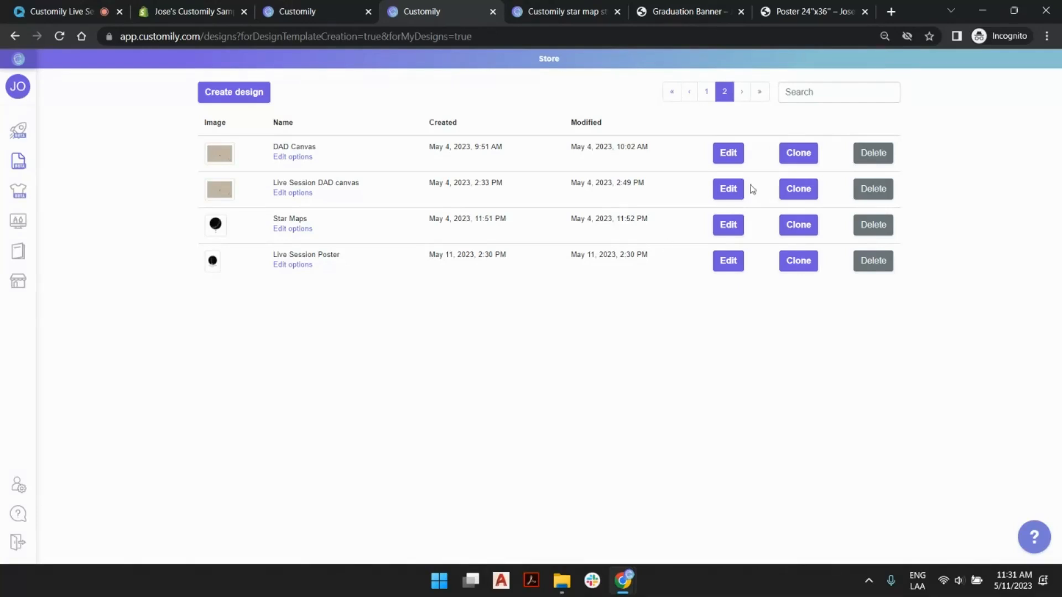
# - Review the star map style, graduate name and date fields on the sample poster's store page, returning to the designs list
pyautogui.click(571, 7)
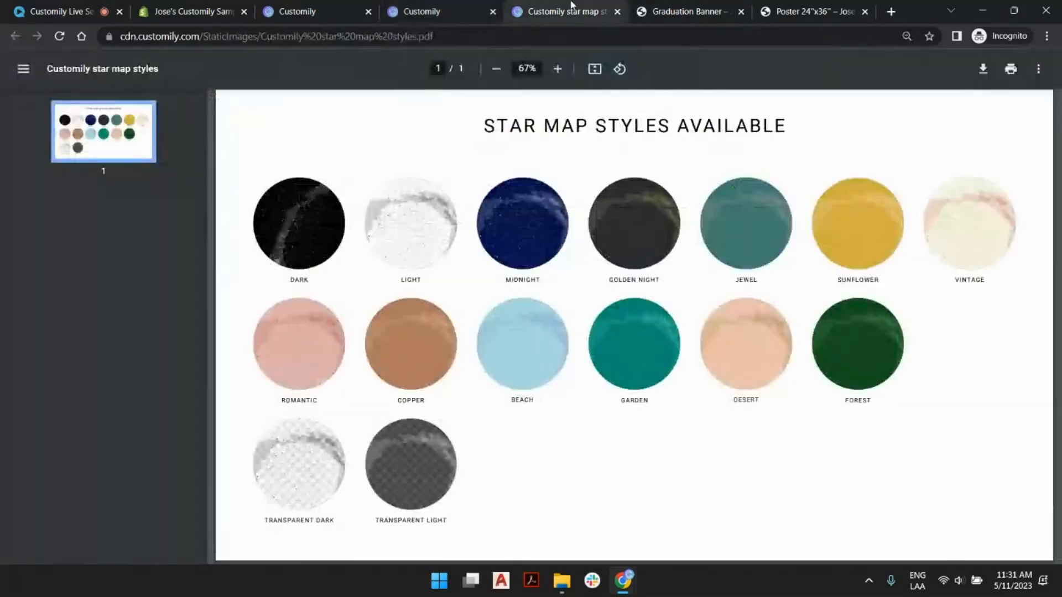
pyautogui.click(660, 6)
pyautogui.click(813, 11)
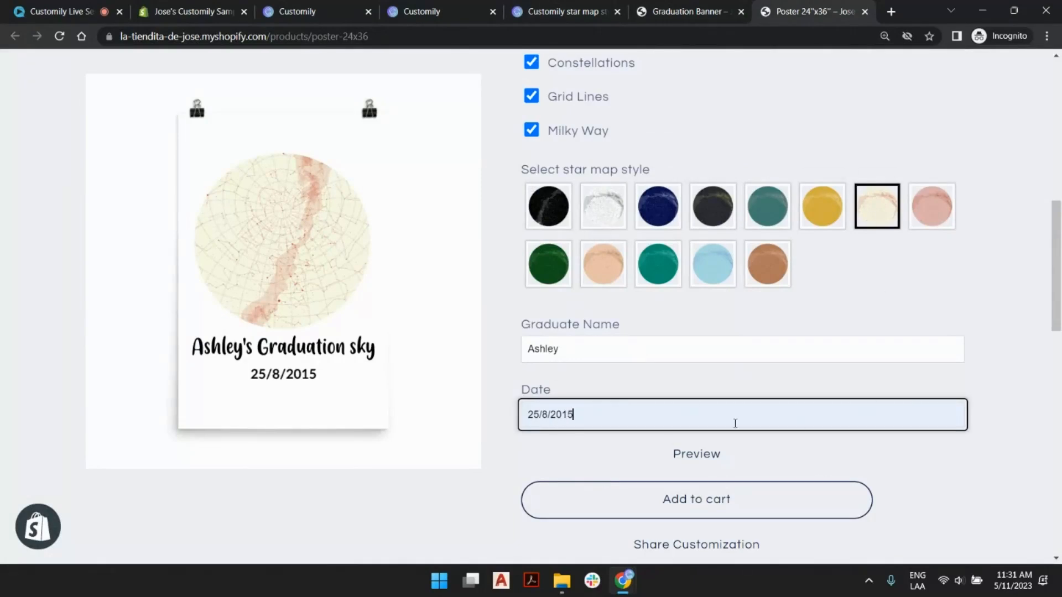
pyautogui.click(435, 8)
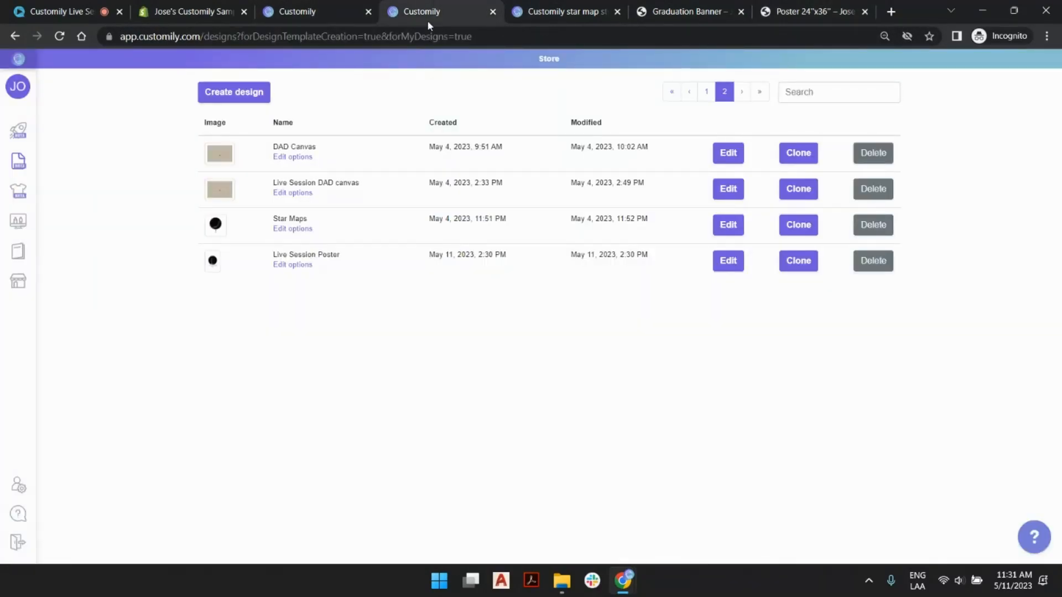
# - Open the options of the Live Session Poster design and expand the Select Sky Location star map option
pyautogui.click(302, 267)
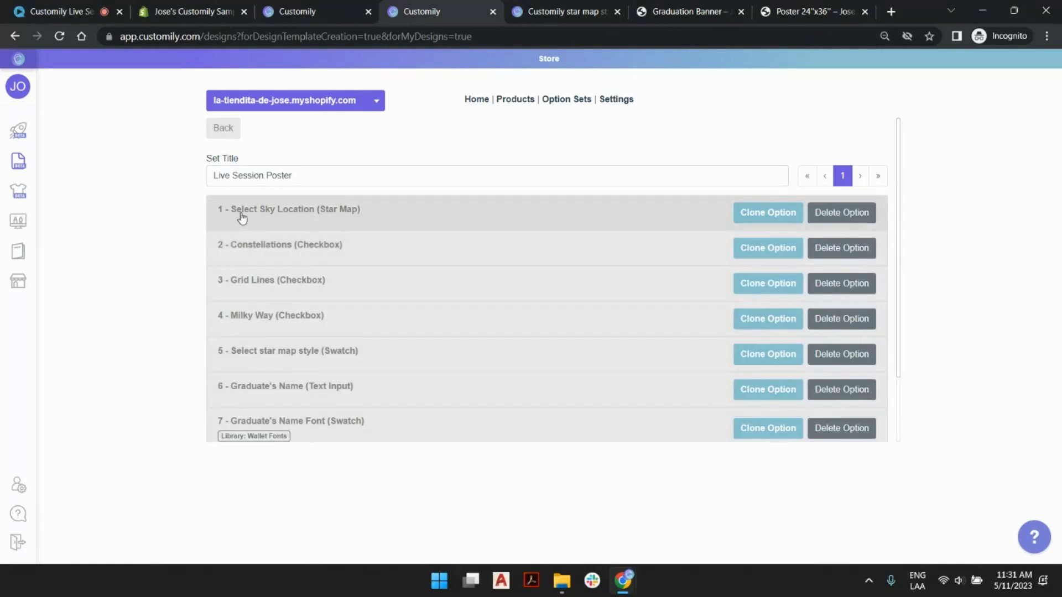
pyautogui.click(384, 218)
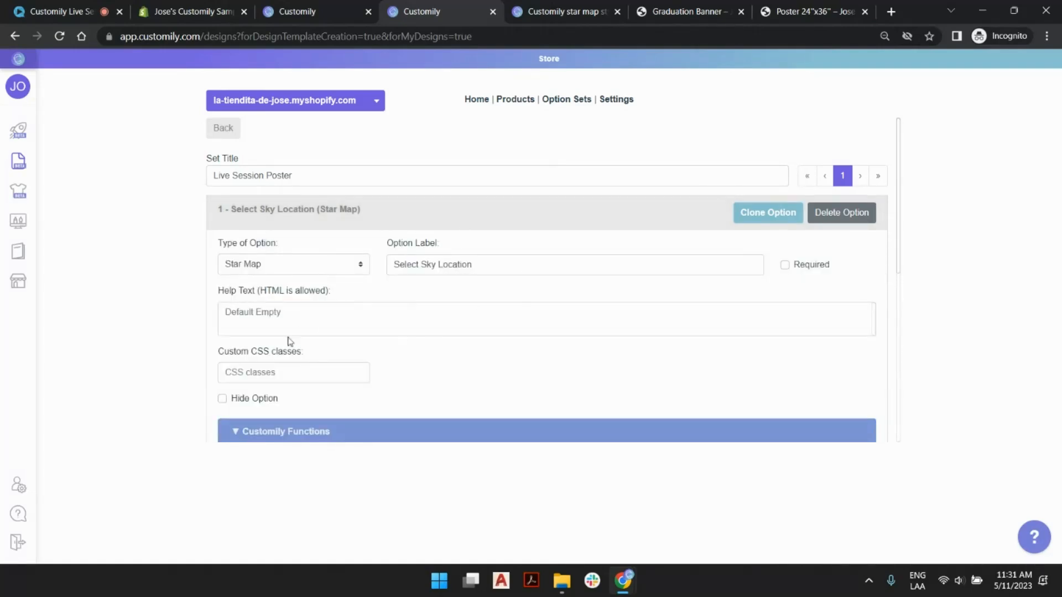
pyautogui.scroll(-4, 344, 227)
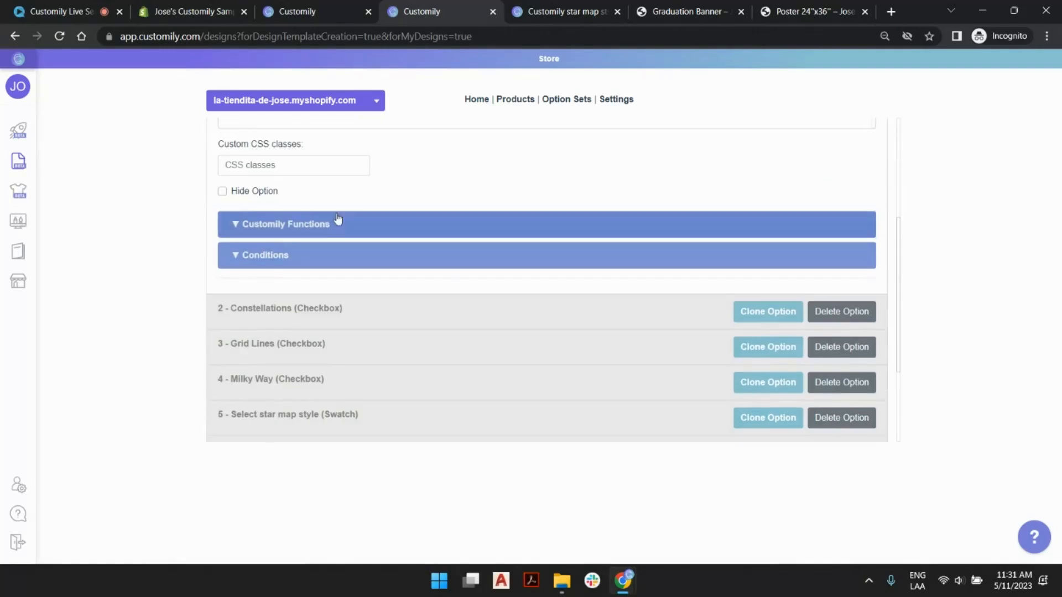
# - Collapse the Select Sky Location option and review the Constellations checkbox settings, including whether it starts selected
pyautogui.scroll(4, 388, 233)
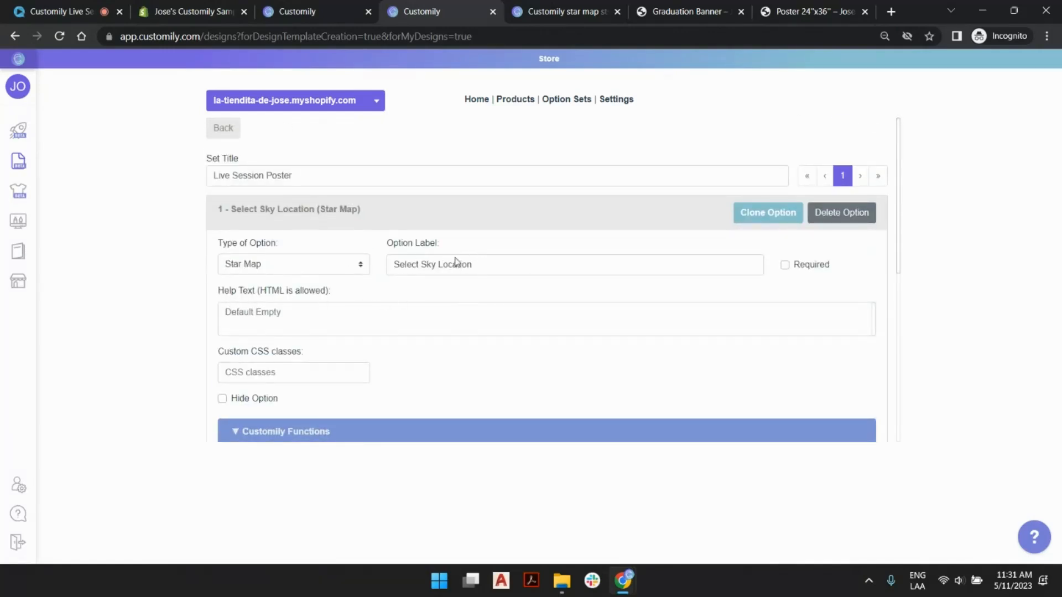
pyautogui.click(376, 221)
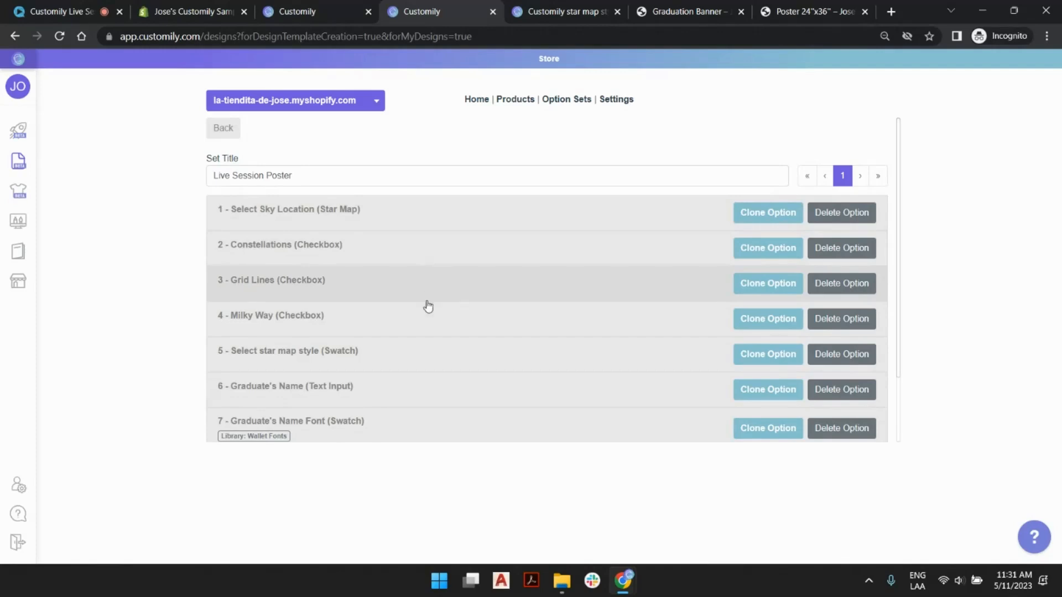
pyautogui.click(419, 256)
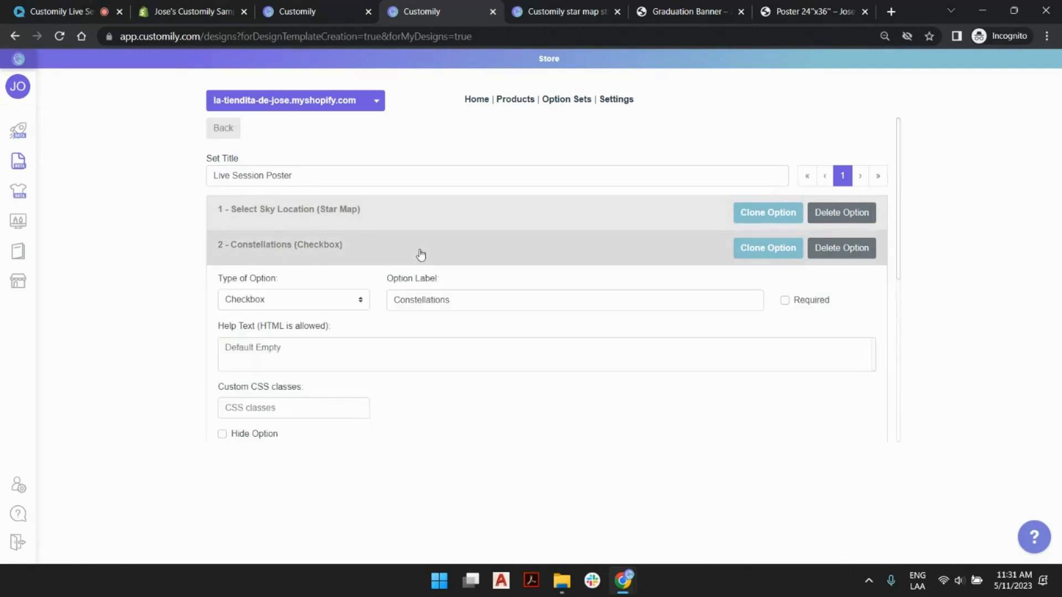
pyautogui.scroll(-3, 327, 361)
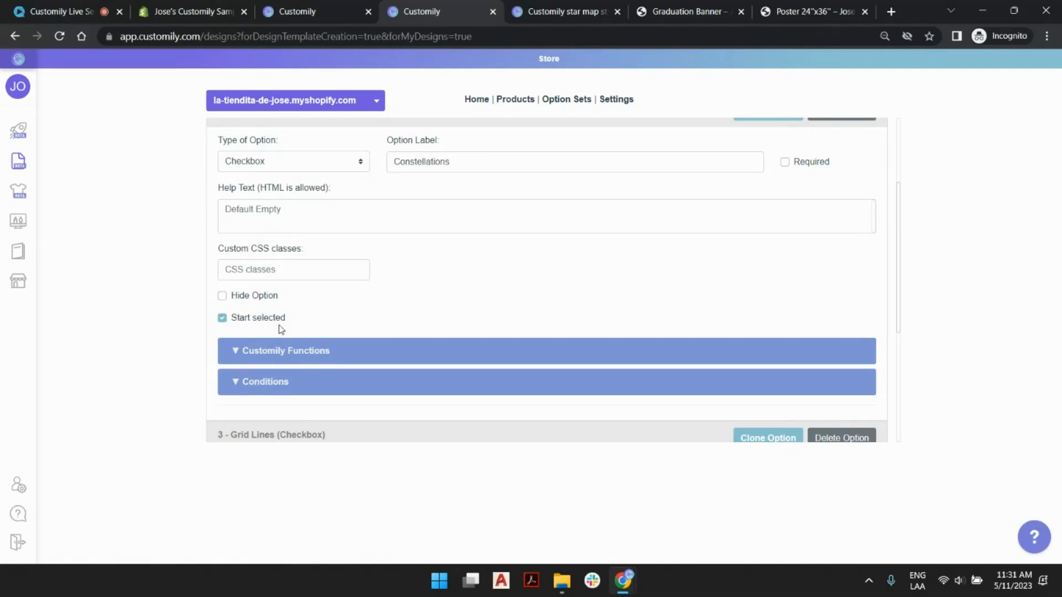
pyautogui.scroll(3, 426, 292)
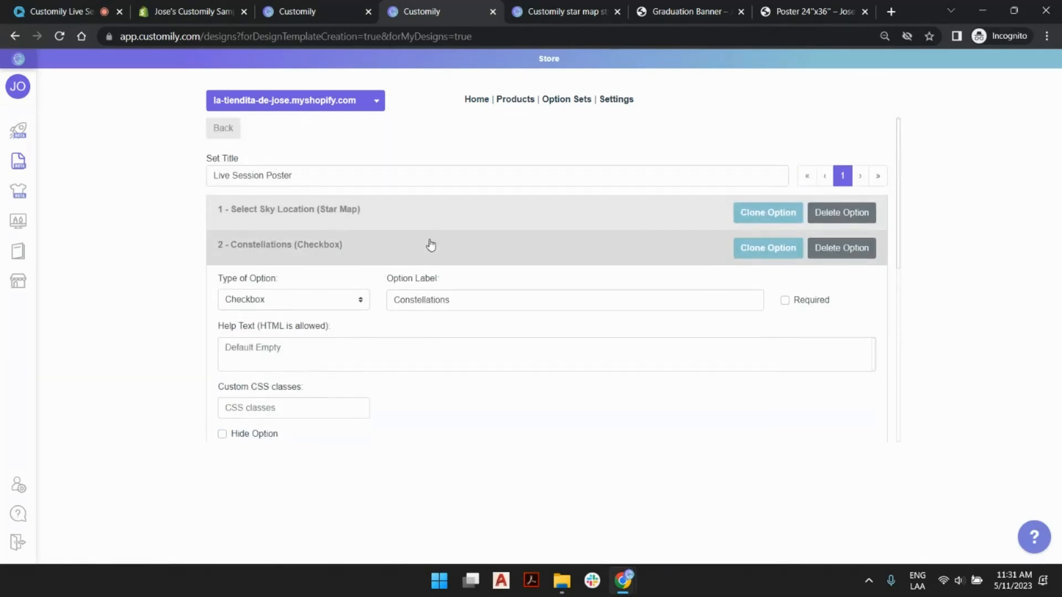
pyautogui.click(429, 244)
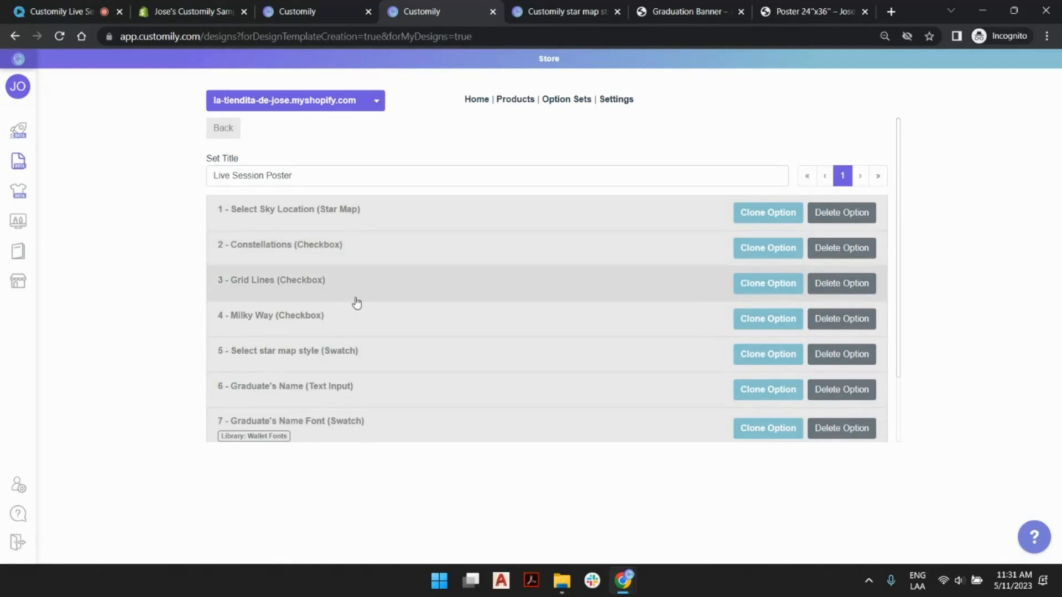
# - Review the swatch values of the Select star map style option and inspect the Dark swatch's settings
pyautogui.click(417, 352)
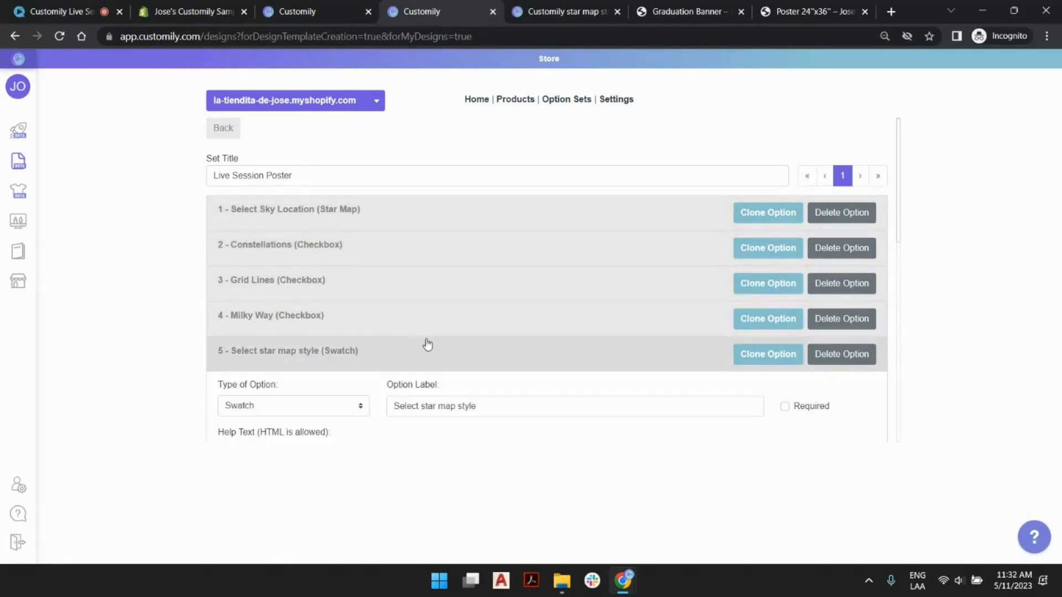
pyautogui.scroll(-4, 435, 344)
pyautogui.scroll(-5, 443, 249)
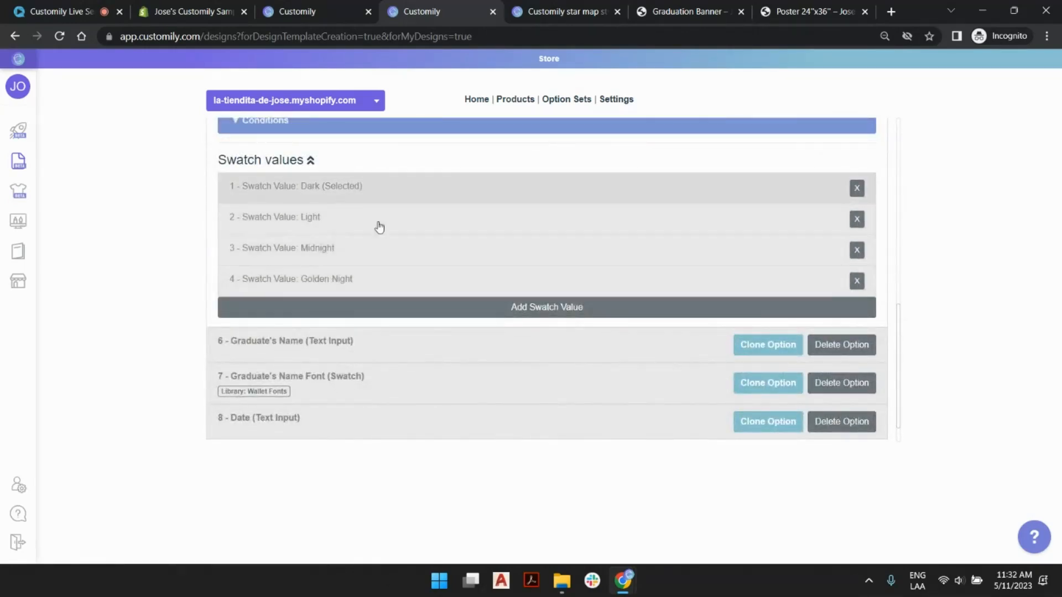
pyautogui.click(324, 188)
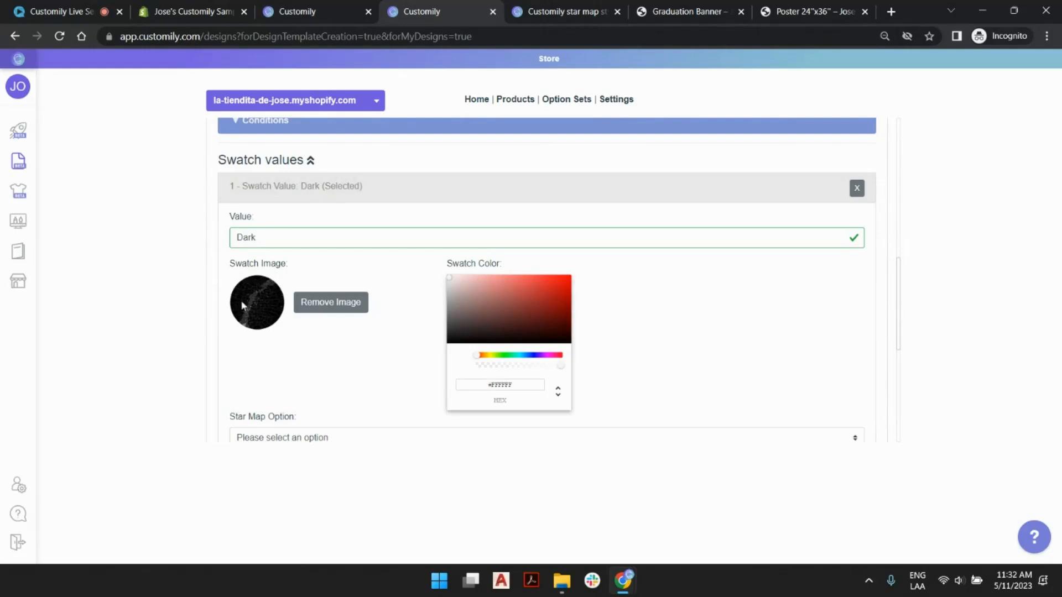
pyautogui.click(336, 195)
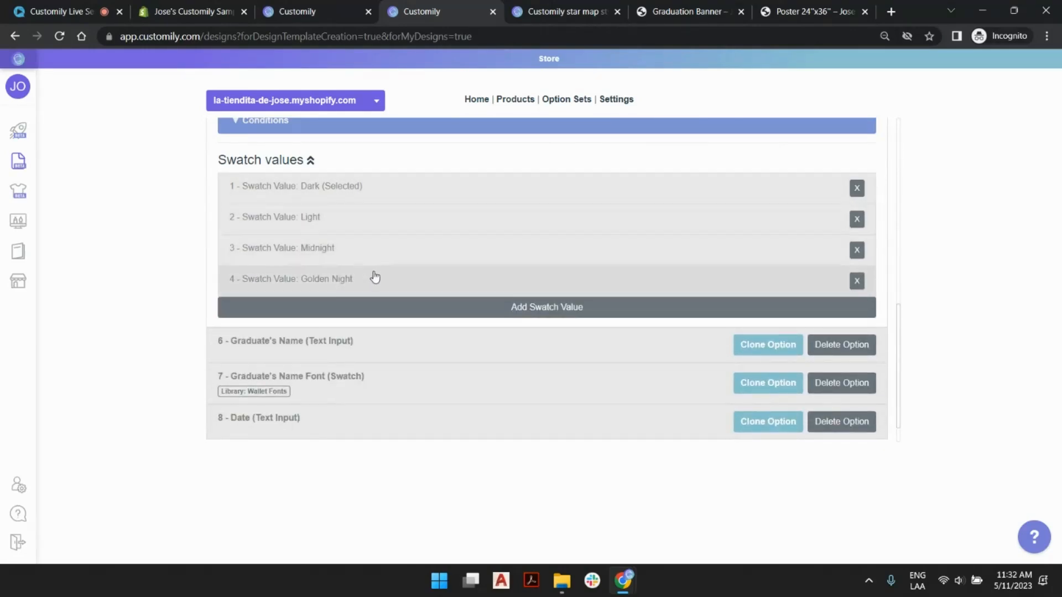
pyautogui.scroll(9, 380, 277)
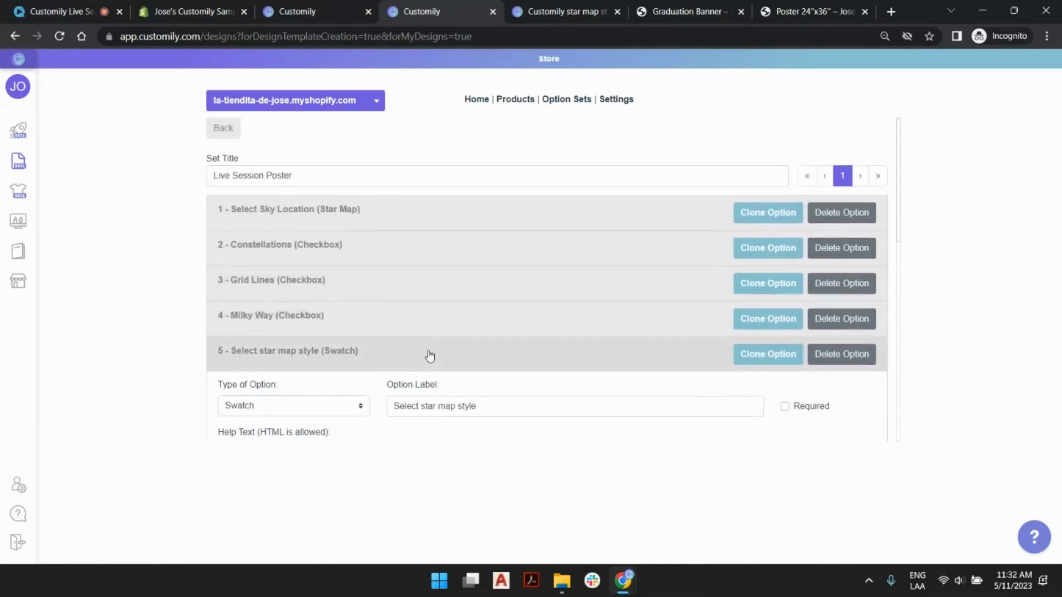
pyautogui.click(428, 357)
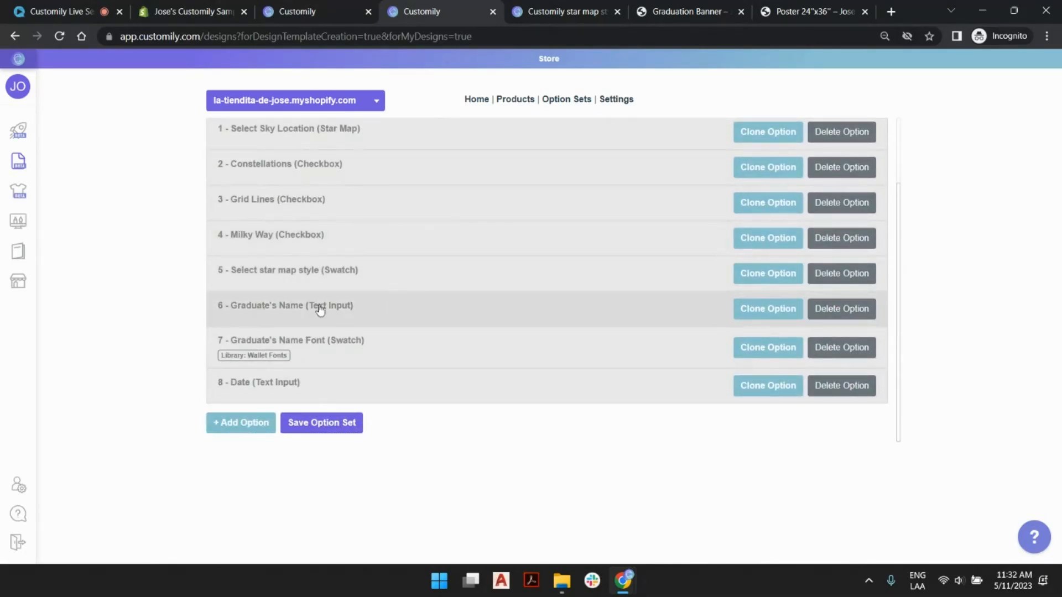
# - Examine the text input settings of the Graduate's Name option, including its maximum length
pyautogui.click(365, 309)
pyautogui.scroll(-4, 368, 309)
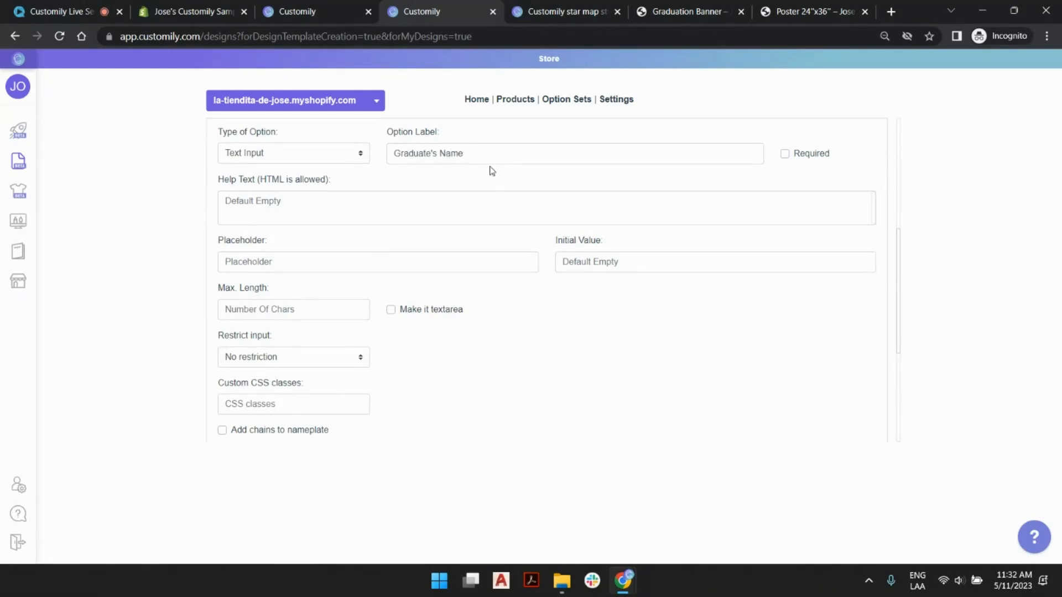
pyautogui.scroll(-1, 441, 247)
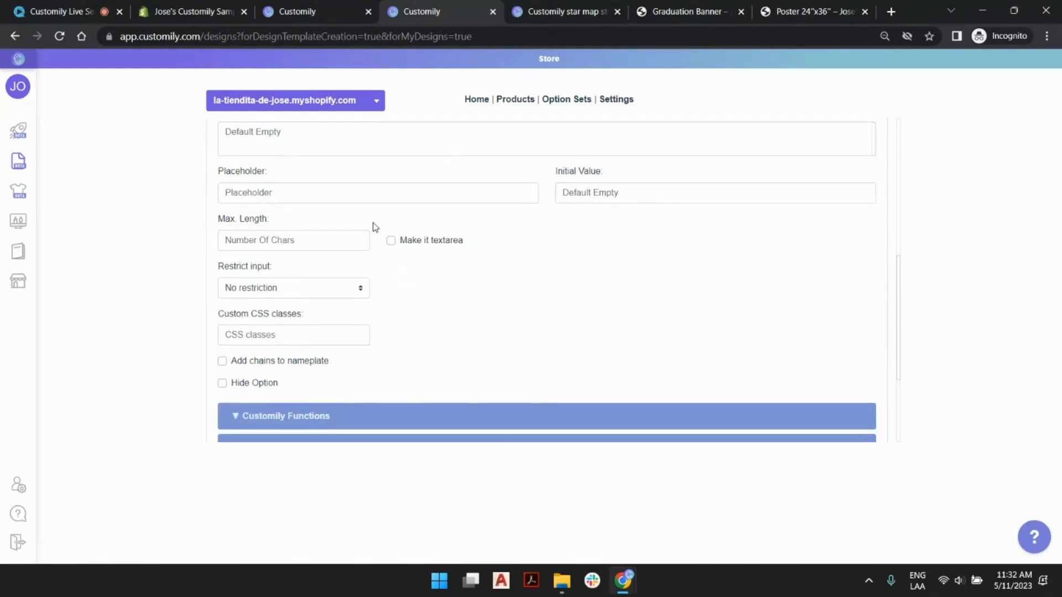
pyautogui.click(292, 237)
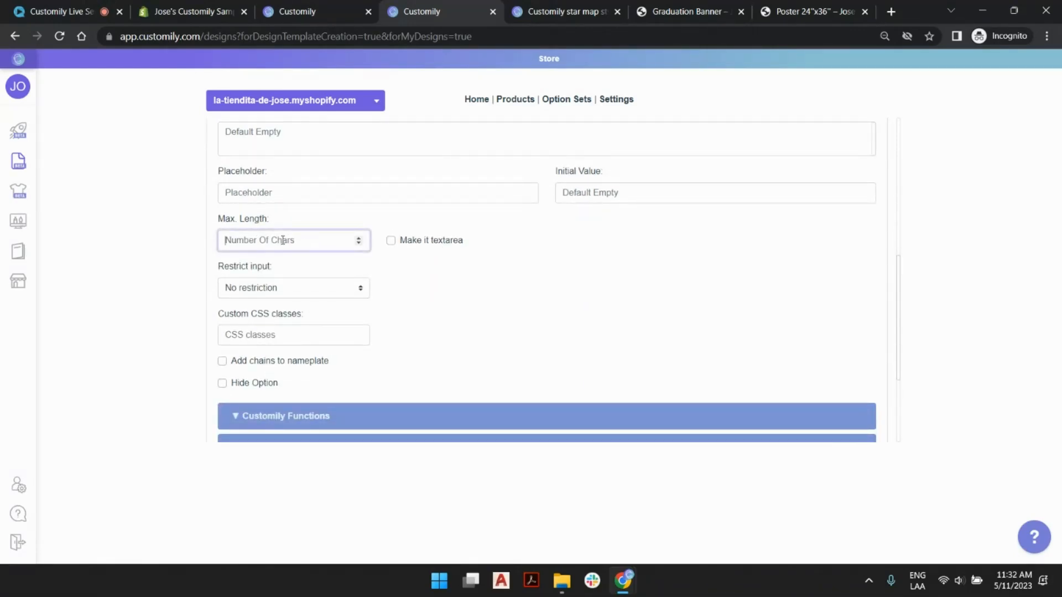
pyautogui.scroll(-3, 489, 265)
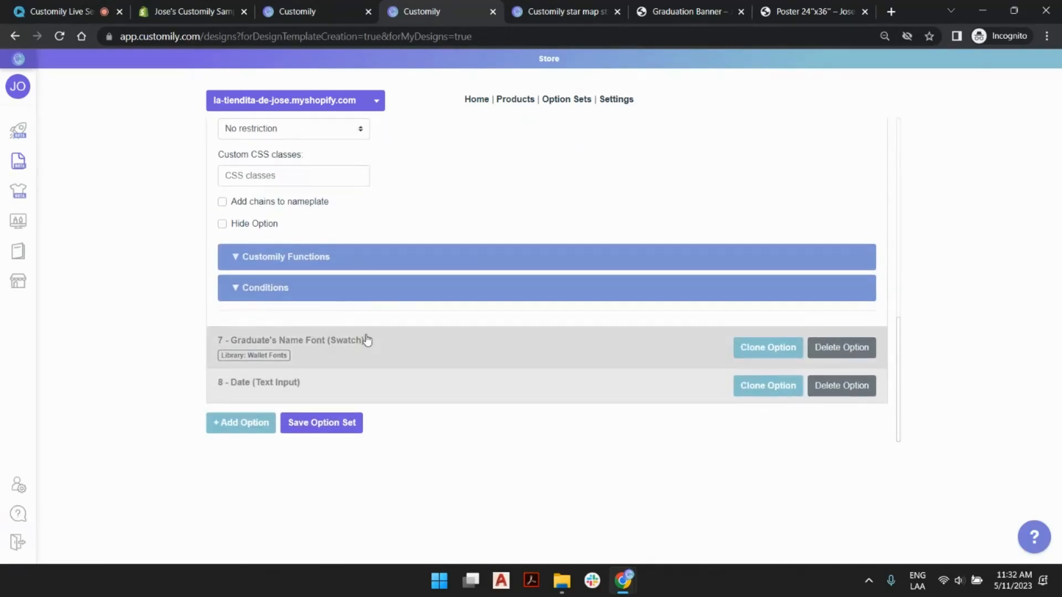
# - Inspect the Graduate's Name Font option's swatch values, checking the Cinzel swatch's image and font number, and collapse the expanded options
pyautogui.click(406, 347)
pyautogui.scroll(-3, 395, 288)
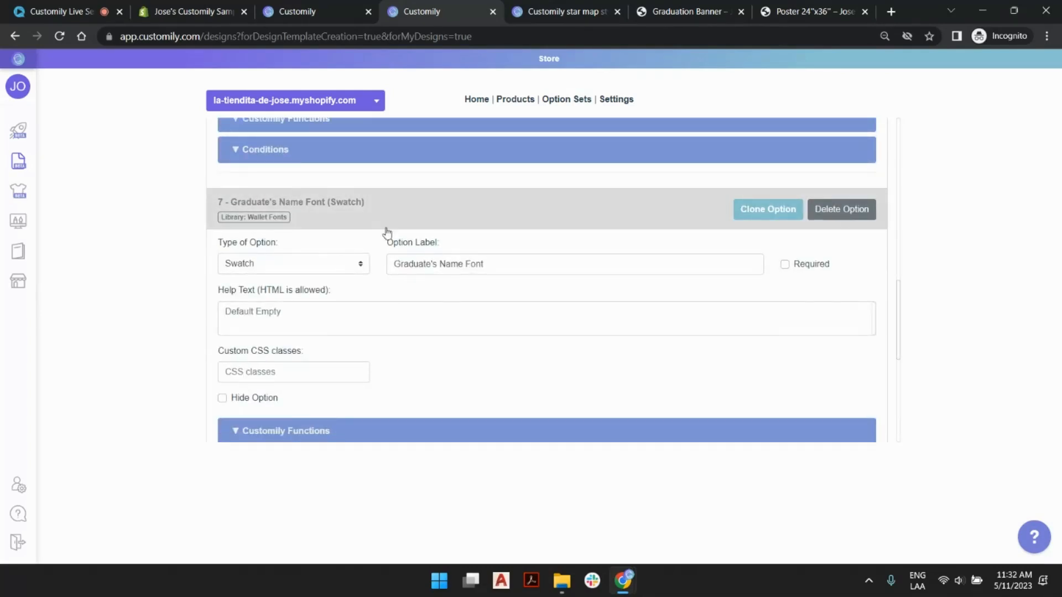
pyautogui.scroll(-5, 458, 234)
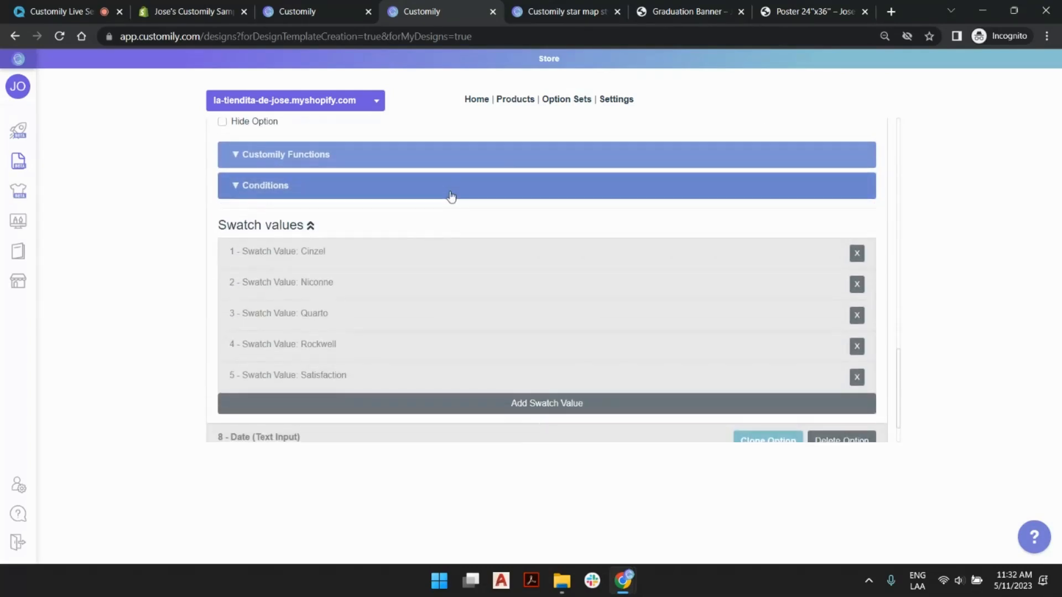
pyautogui.click(367, 253)
pyautogui.scroll(-3, 392, 252)
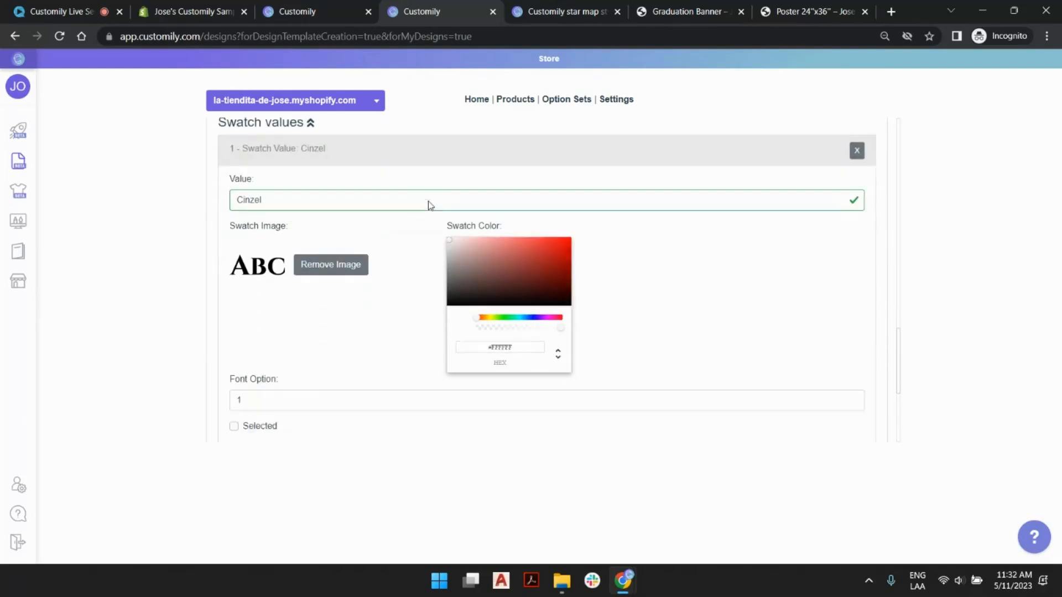
pyautogui.scroll(-3, 350, 234)
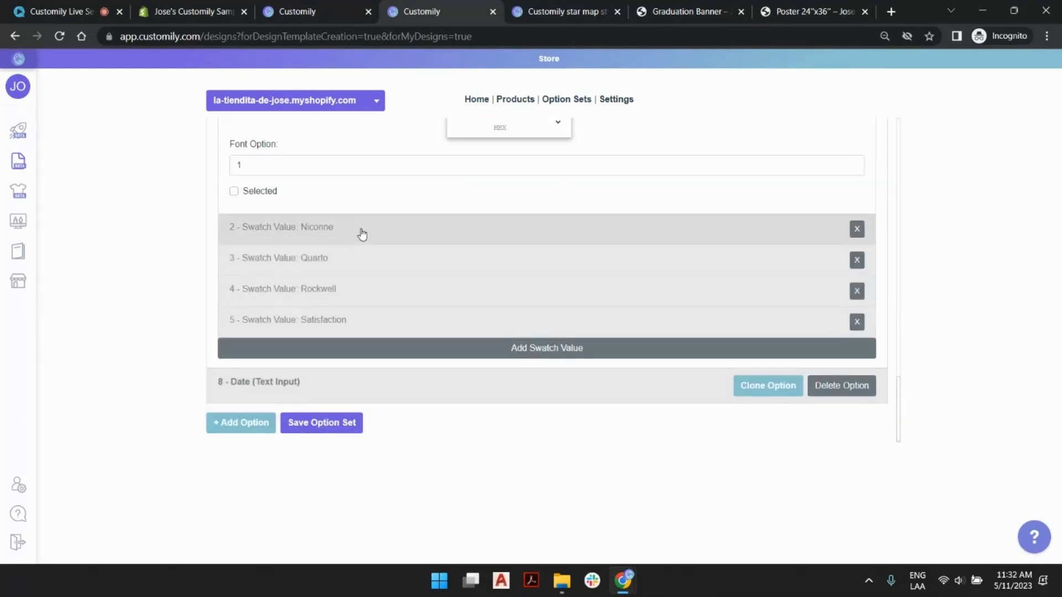
pyautogui.click(358, 232)
pyautogui.scroll(10, 399, 260)
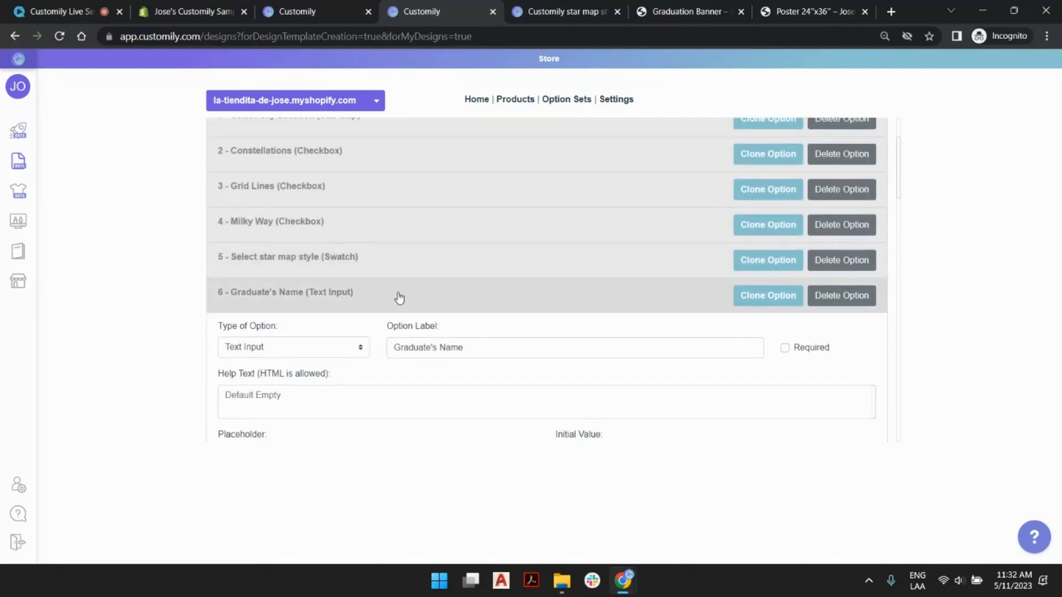
pyautogui.click(398, 296)
pyautogui.click(409, 332)
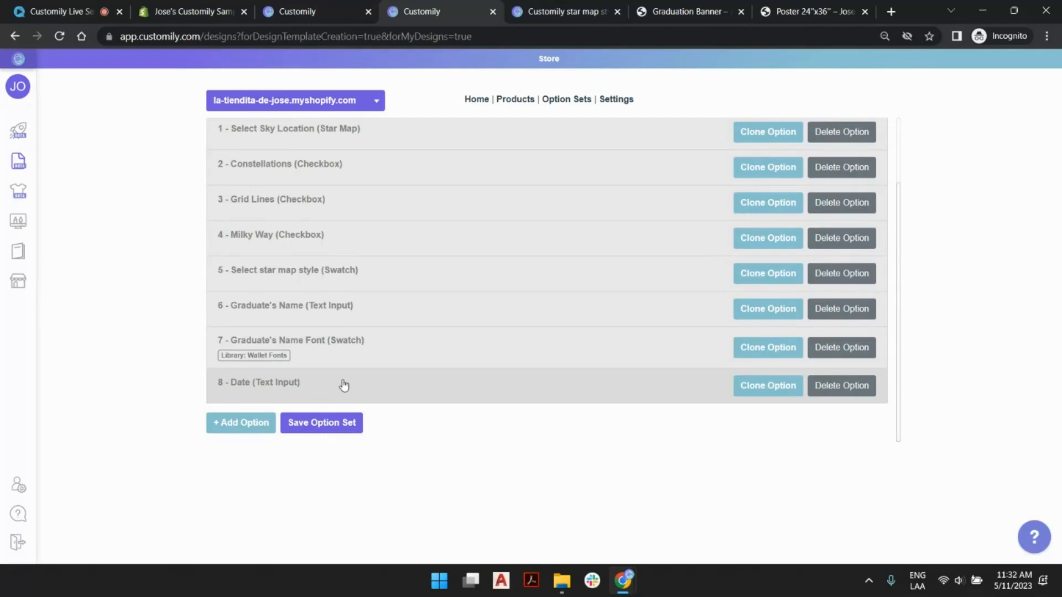
# - Limit the Date text input to a maximum length of 10 characters and save the option set
pyautogui.click(296, 387)
pyautogui.scroll(-6, 398, 356)
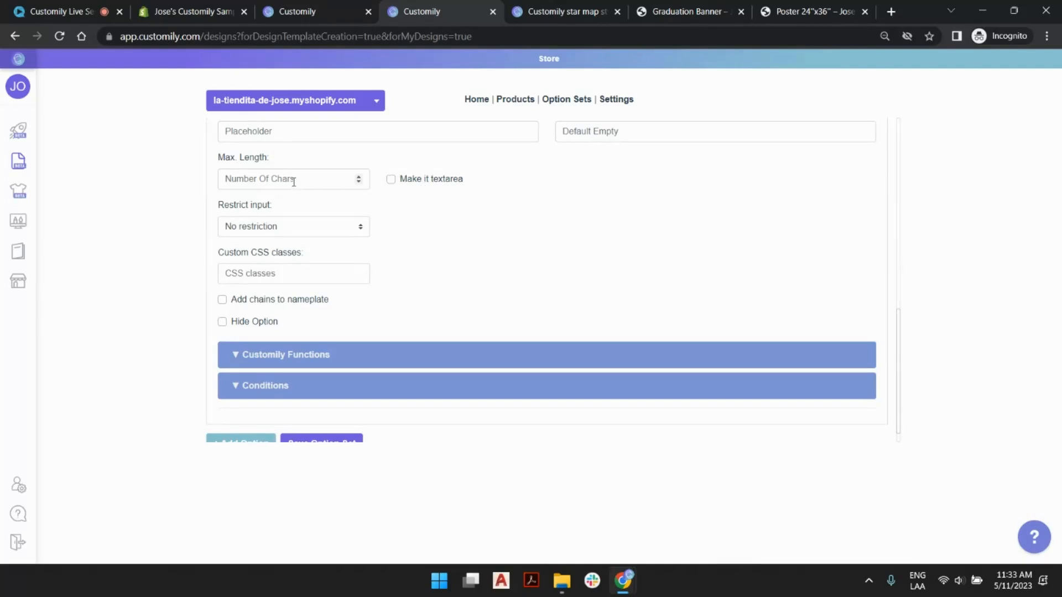
pyautogui.click(257, 181)
pyautogui.write('10')
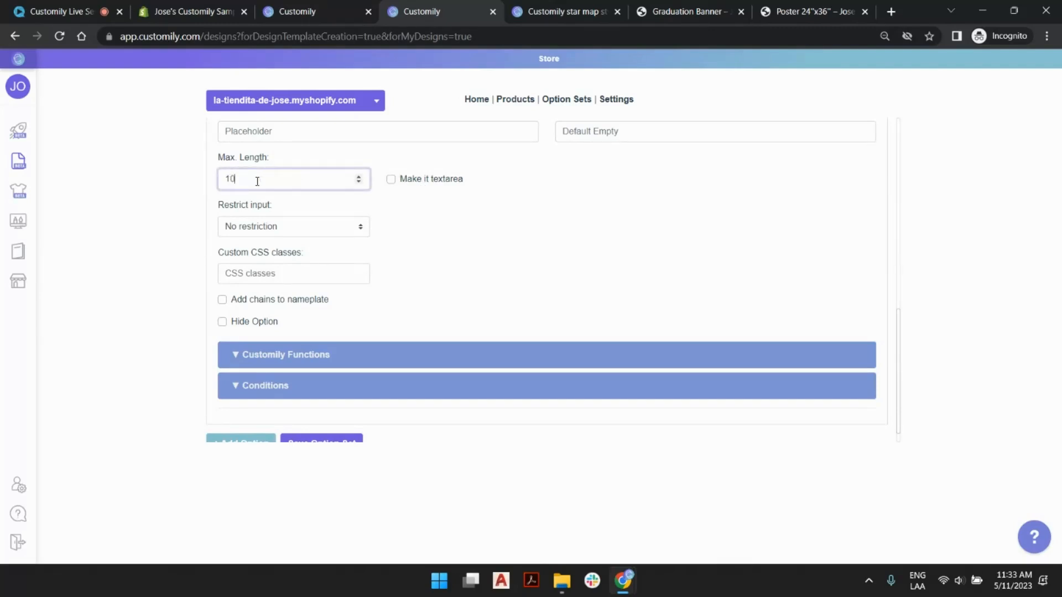
pyautogui.click(547, 212)
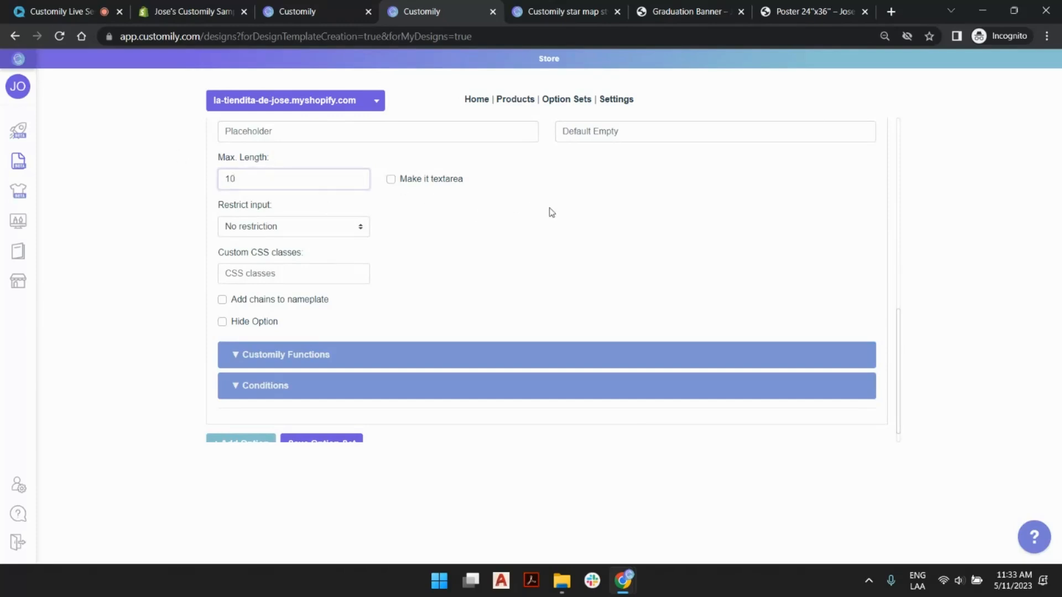
pyautogui.scroll(-1, 387, 376)
pyautogui.click(345, 420)
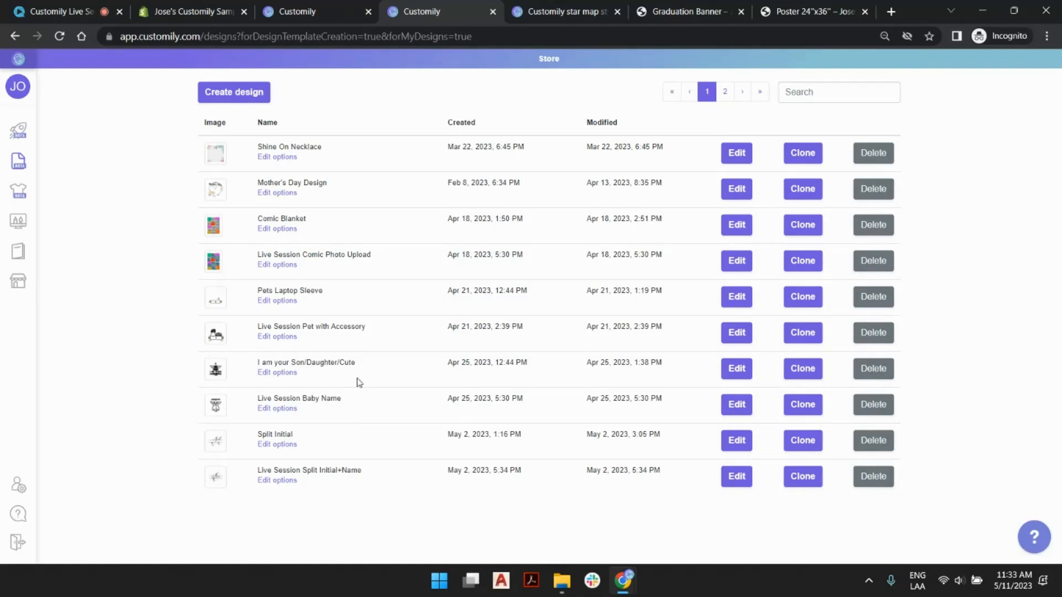
# - Return to the product creation page and choose Live Session Poster from page 2 of your own designs
pyautogui.click(313, 12)
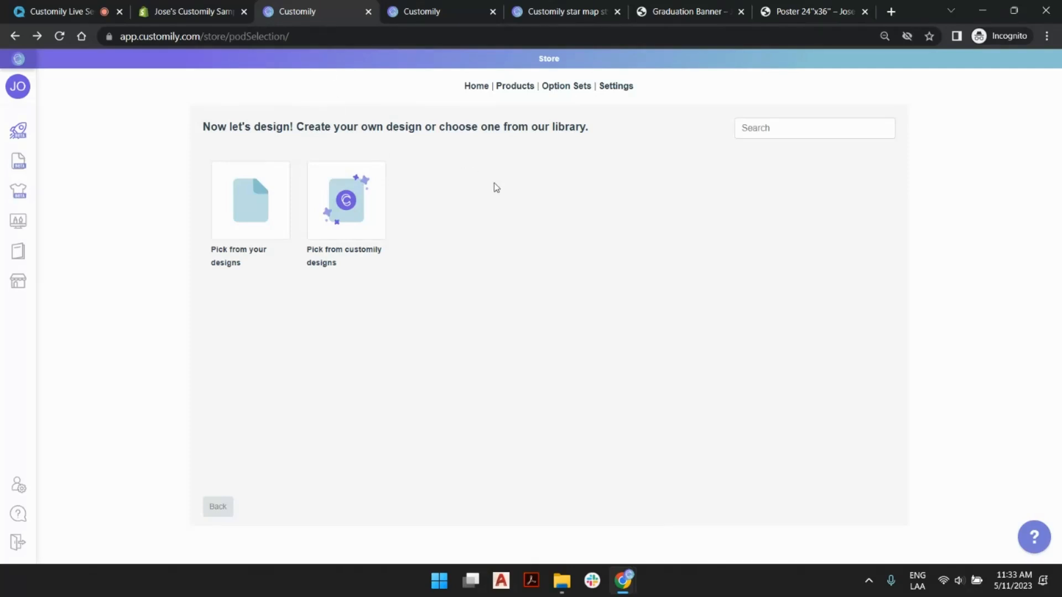
pyautogui.click(252, 184)
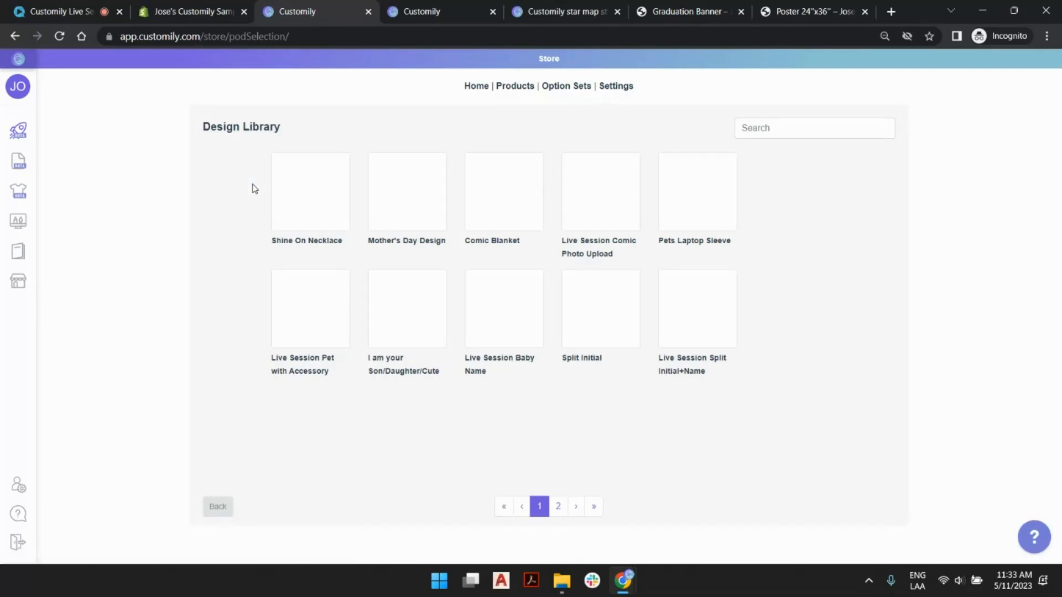
pyautogui.click(558, 506)
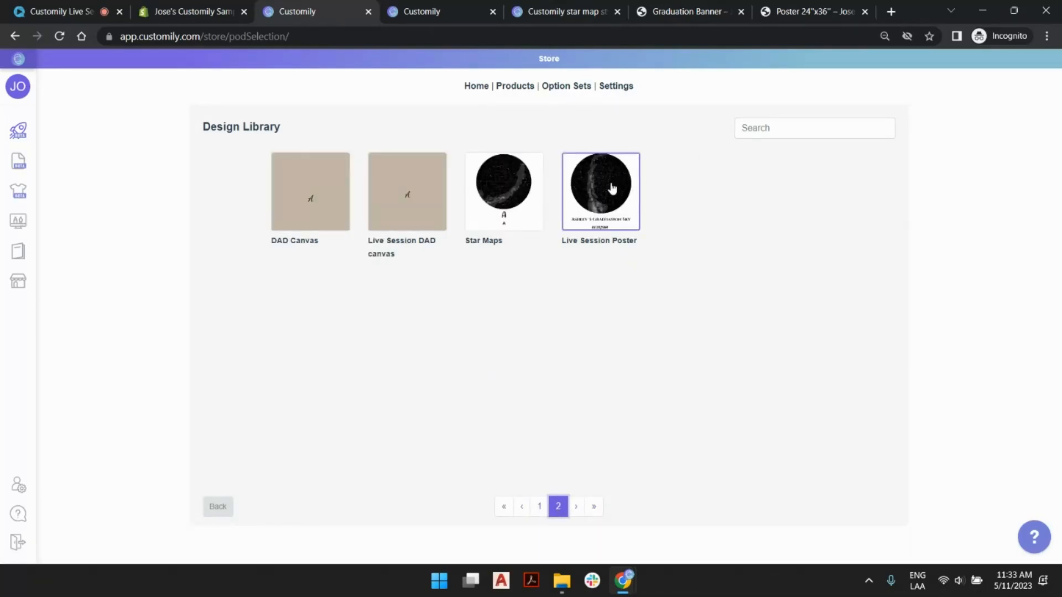
pyautogui.click(611, 188)
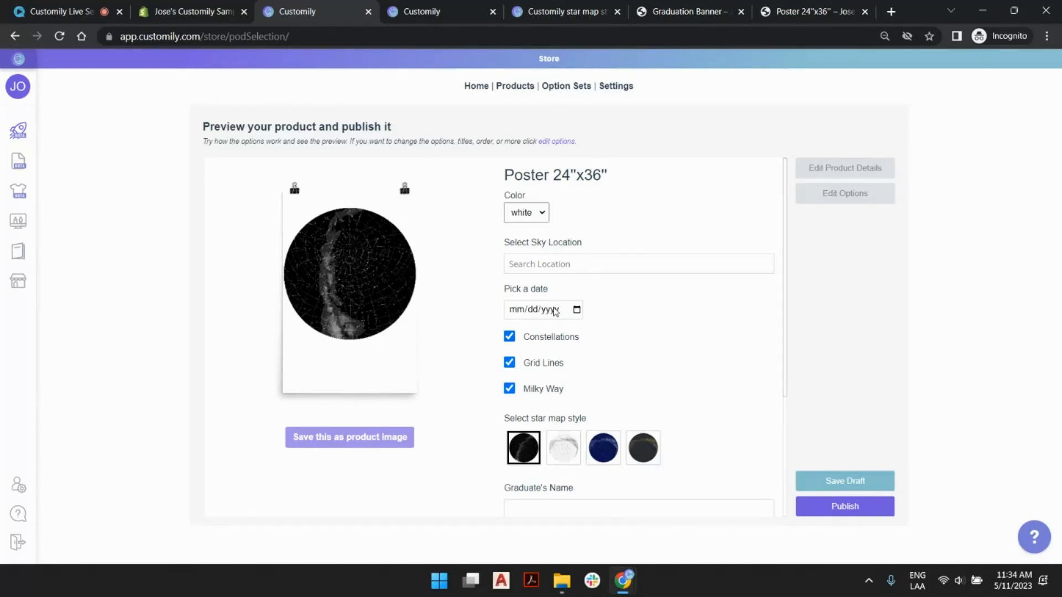
# - Try the Light, Midnight and Golden Night star map styles in the product preview, settle on Midnight, and enter the graduate's name
pyautogui.scroll(-1, 544, 349)
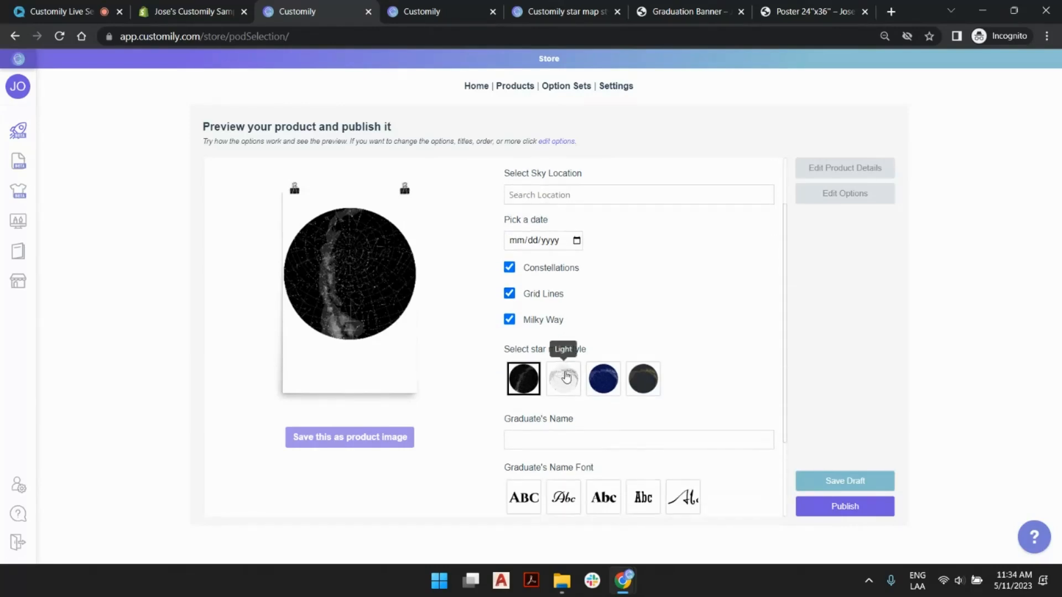
pyautogui.click(563, 379)
pyautogui.click(610, 382)
pyautogui.click(645, 383)
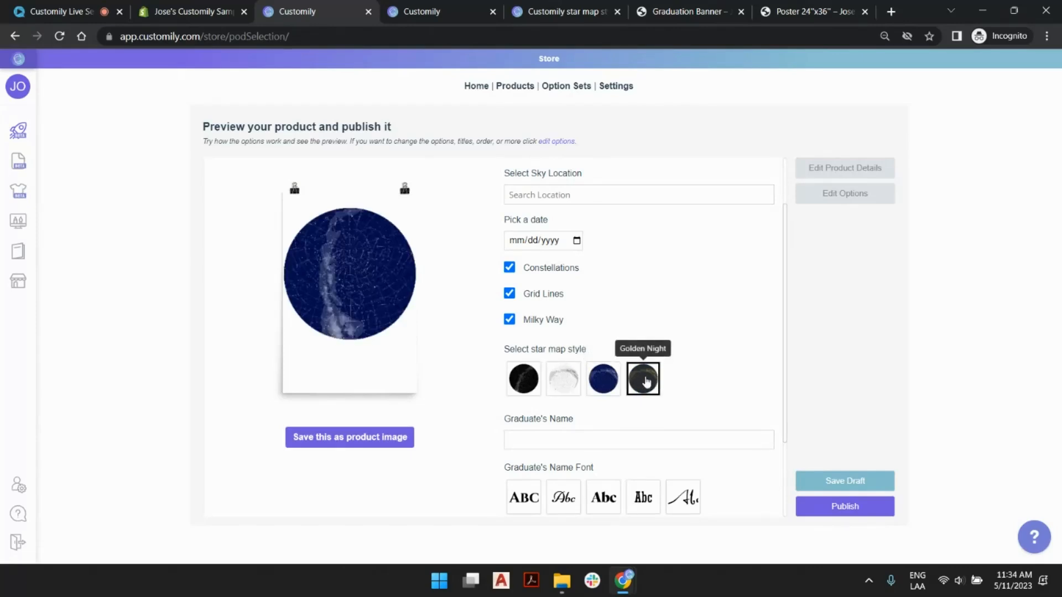
pyautogui.click(615, 383)
pyautogui.scroll(-2, 570, 303)
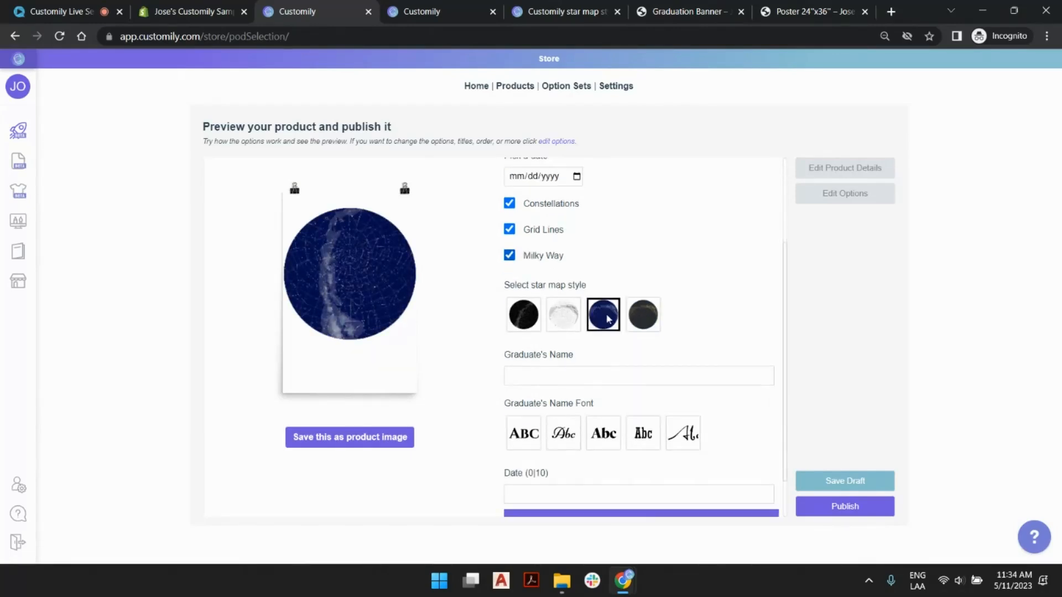
pyautogui.click(607, 328)
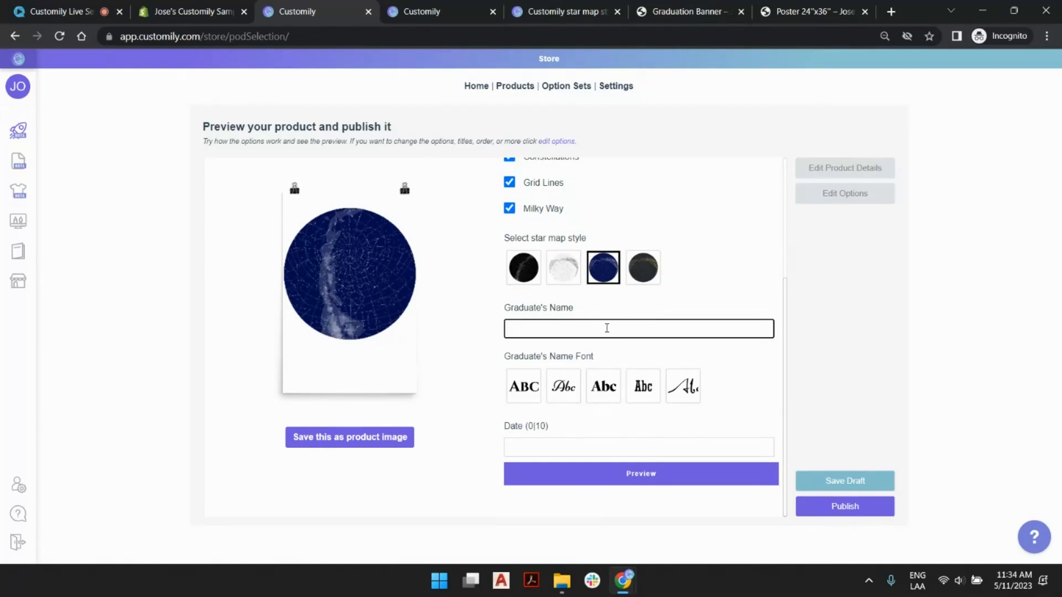
pyautogui.write('josema')
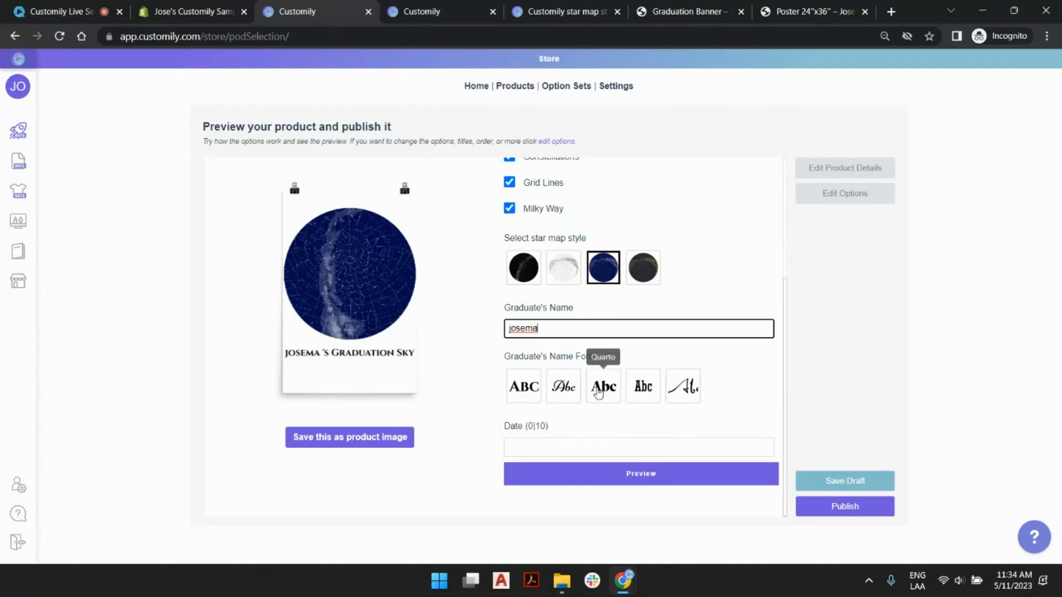
# - Try the Quarto font for the graduate's name, choose Niconne instead, and capitalize the name's first letter
pyautogui.click(597, 392)
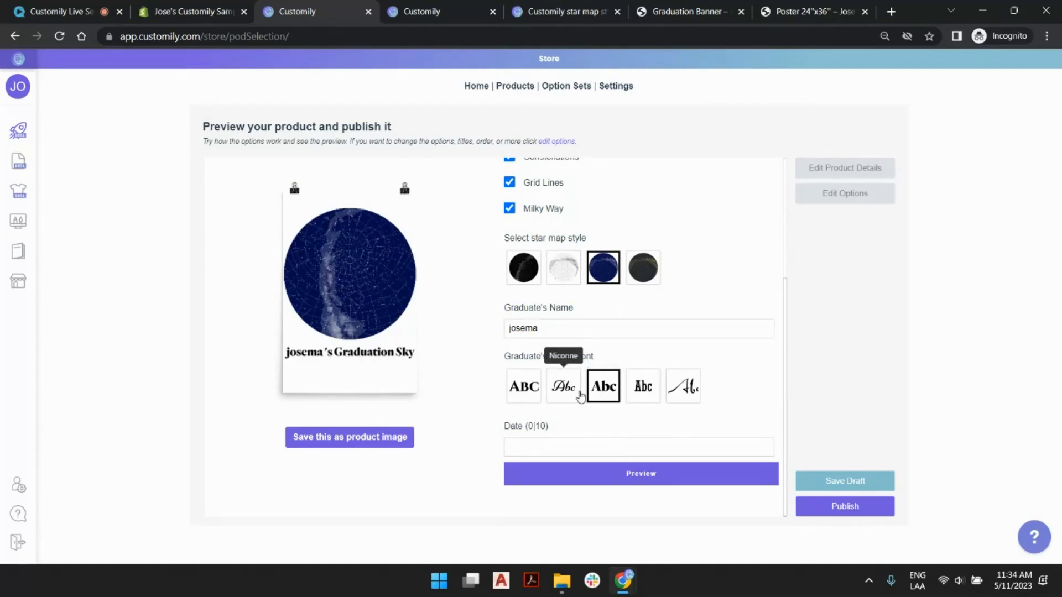
pyautogui.click(578, 393)
pyautogui.click(514, 327)
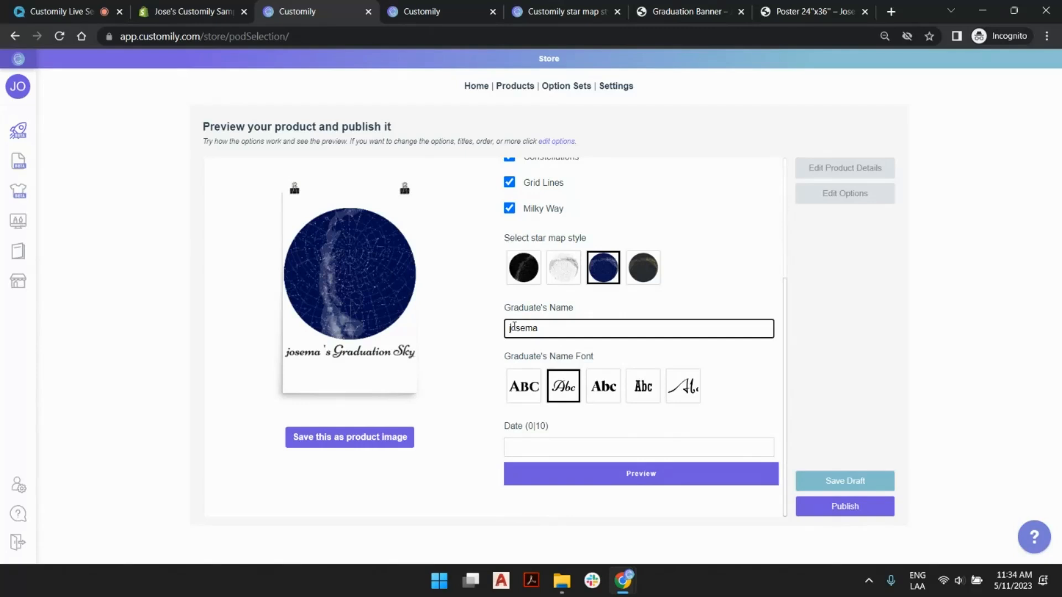
pyautogui.press('BackSpace')
pyautogui.write('J')
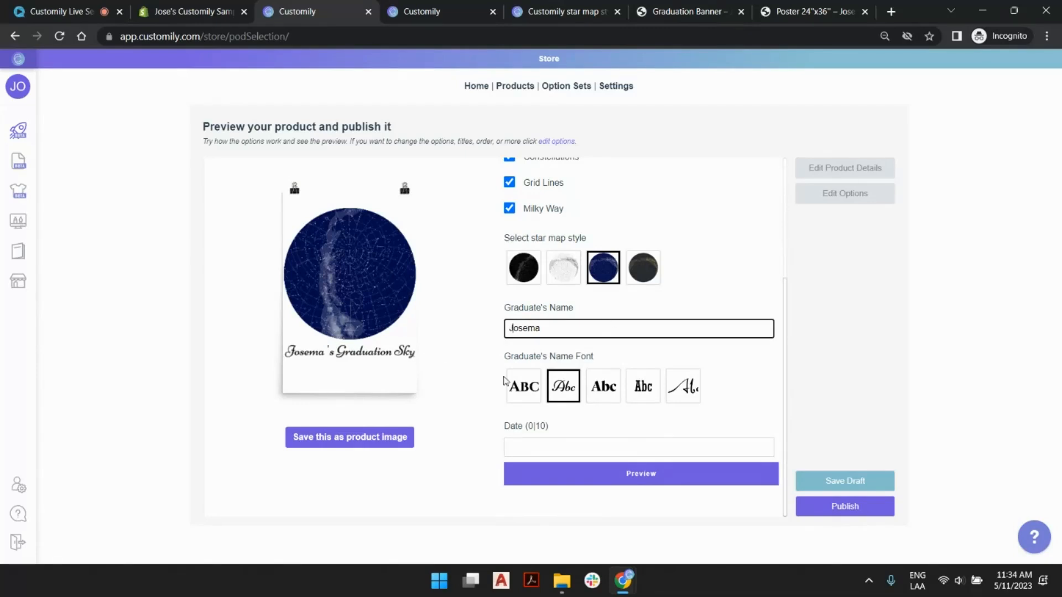
# - Fill in the poster's Date text as 07/08/2013
pyautogui.click(572, 448)
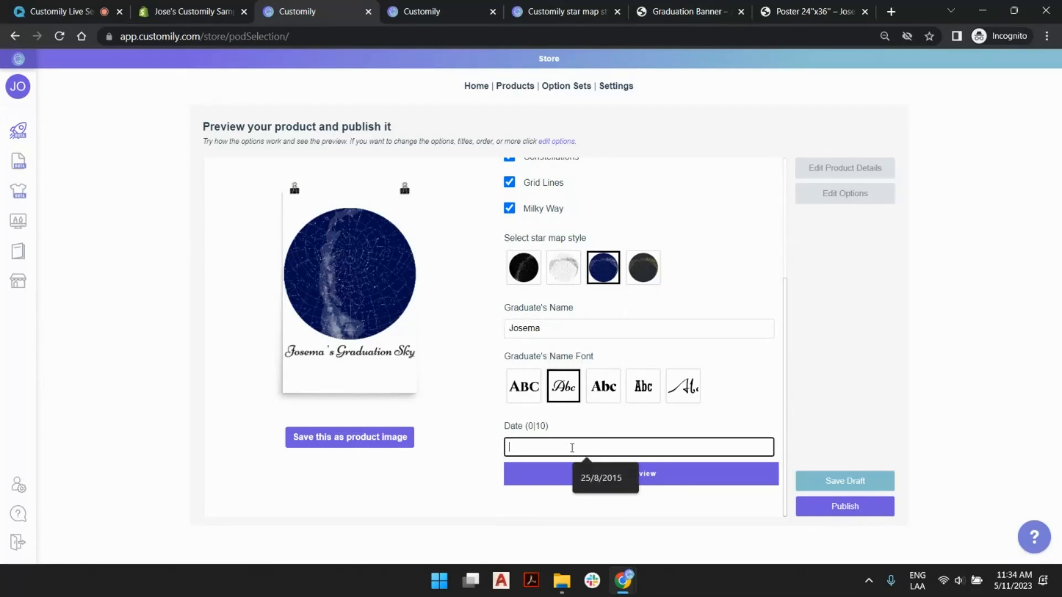
pyautogui.write('07/08/2013')
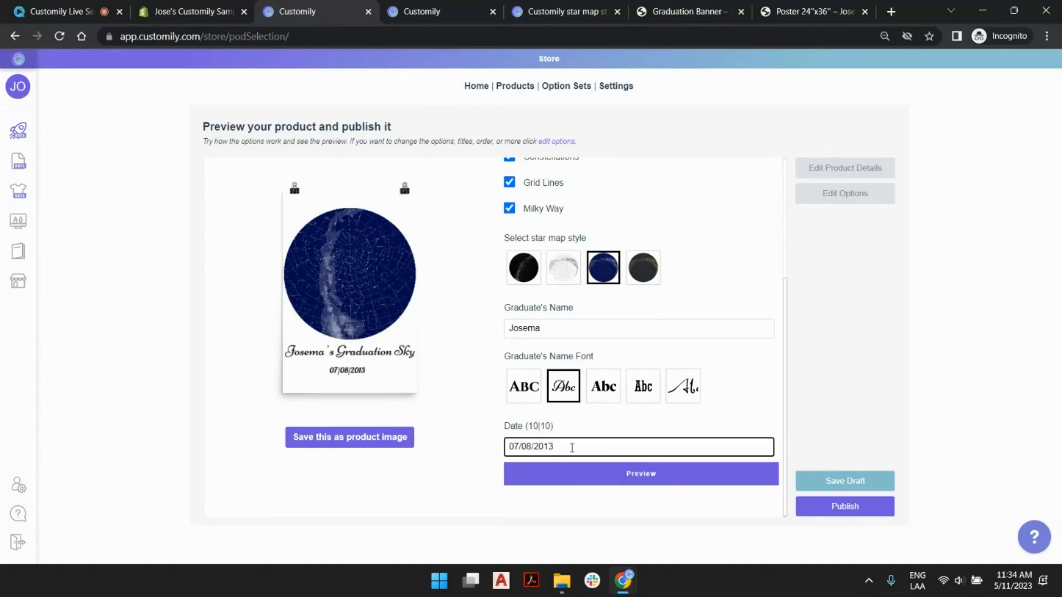
# - Set the sky location to London, Greater London, England, United Kingdom
pyautogui.scroll(3, 597, 265)
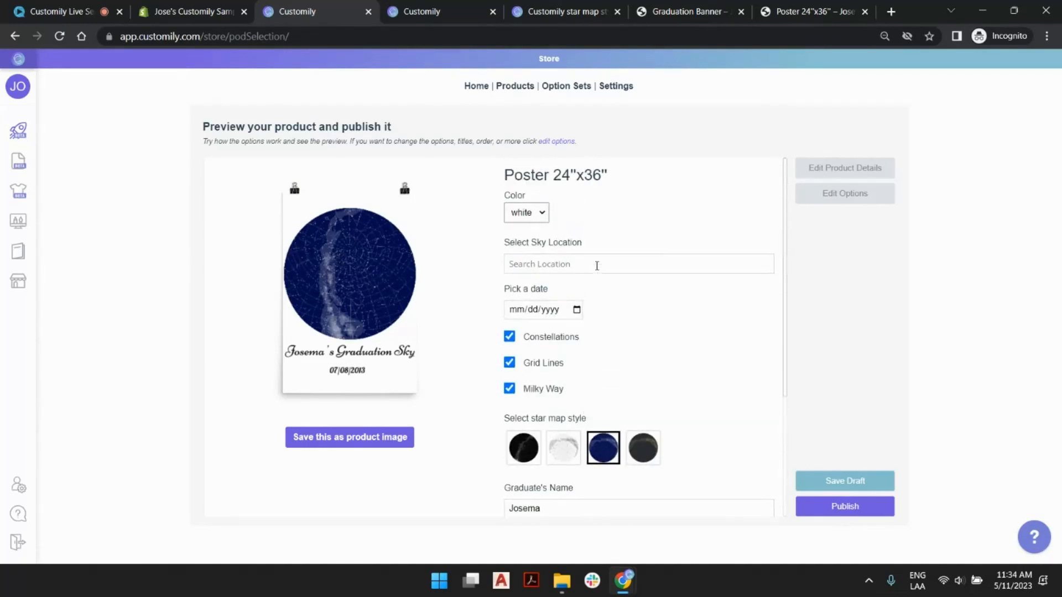
pyautogui.click(601, 265)
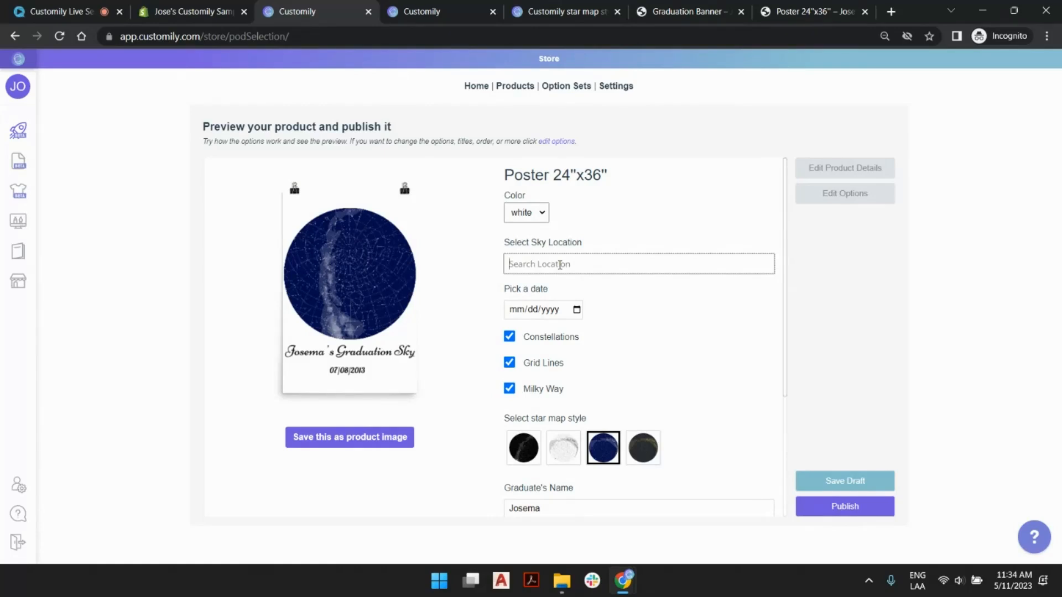
pyautogui.write('l')
pyautogui.press('BackSpace')
pyautogui.write('london')
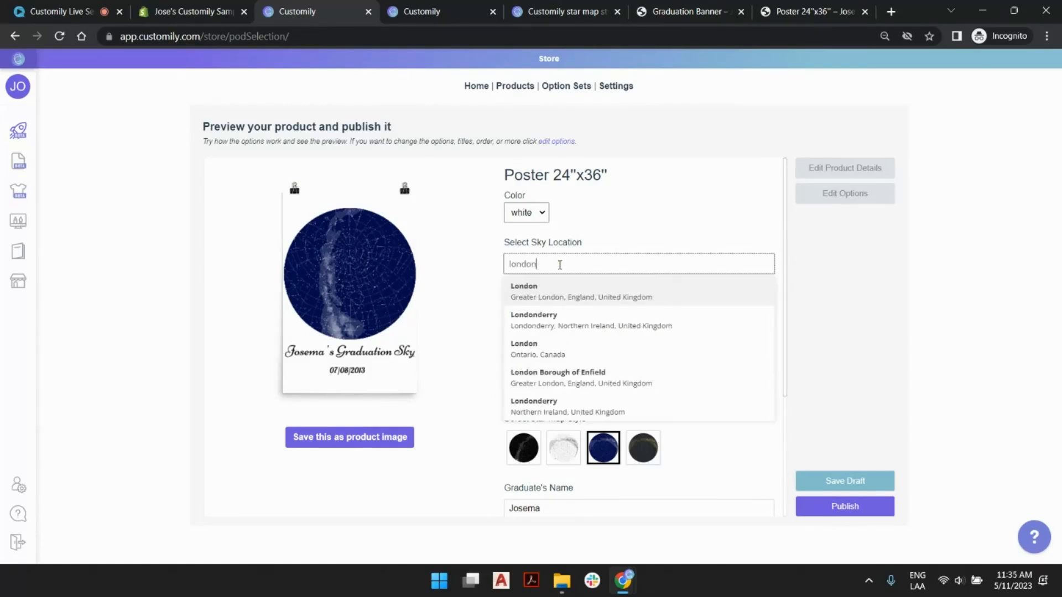
pyautogui.click(567, 285)
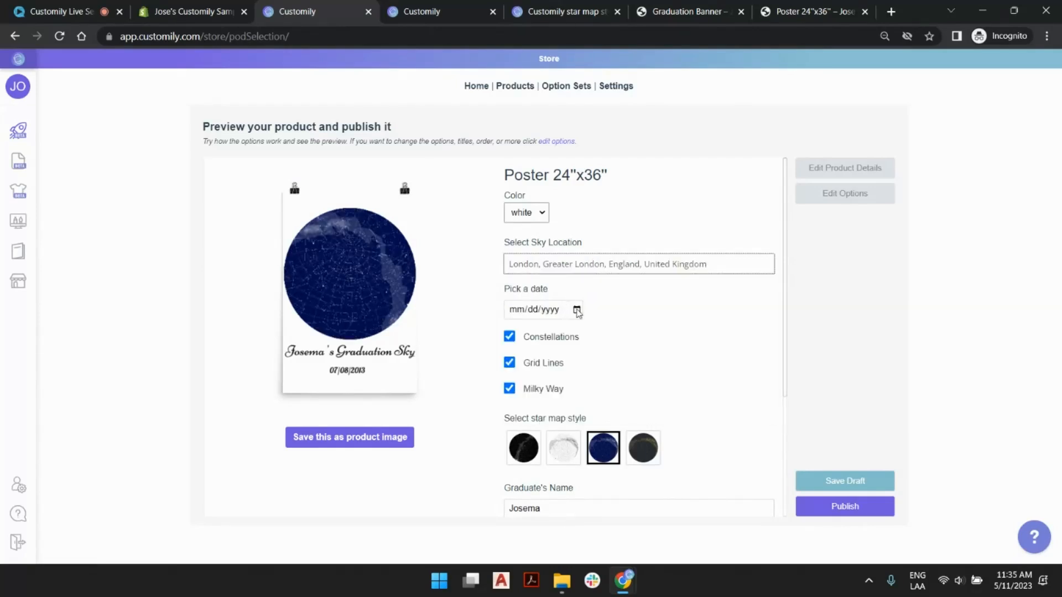
# - Pick July 8, 2013 as the star map's date
pyautogui.click(577, 310)
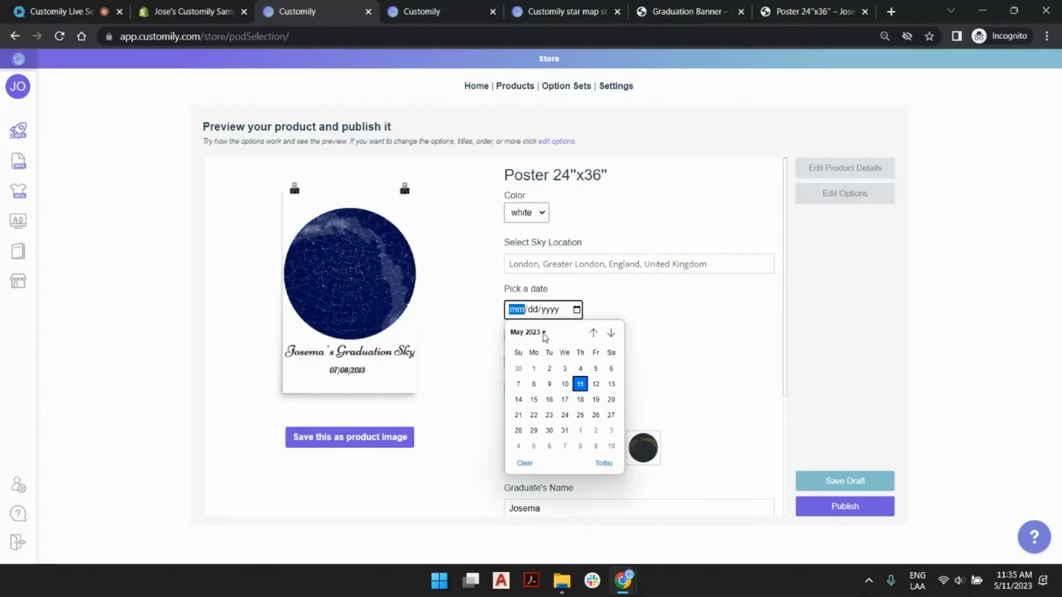
pyautogui.click(541, 333)
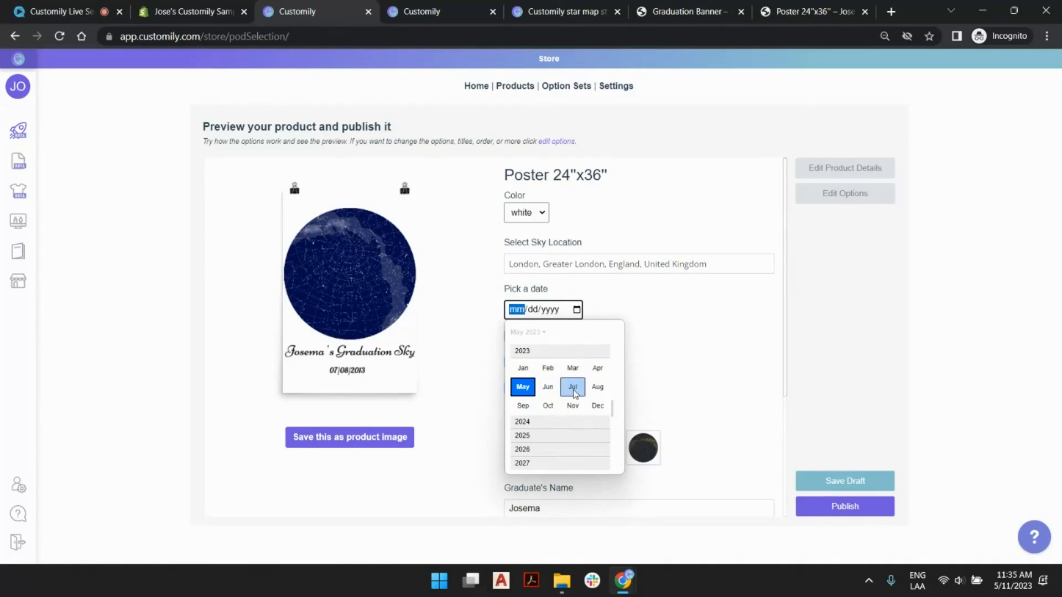
pyautogui.click(573, 387)
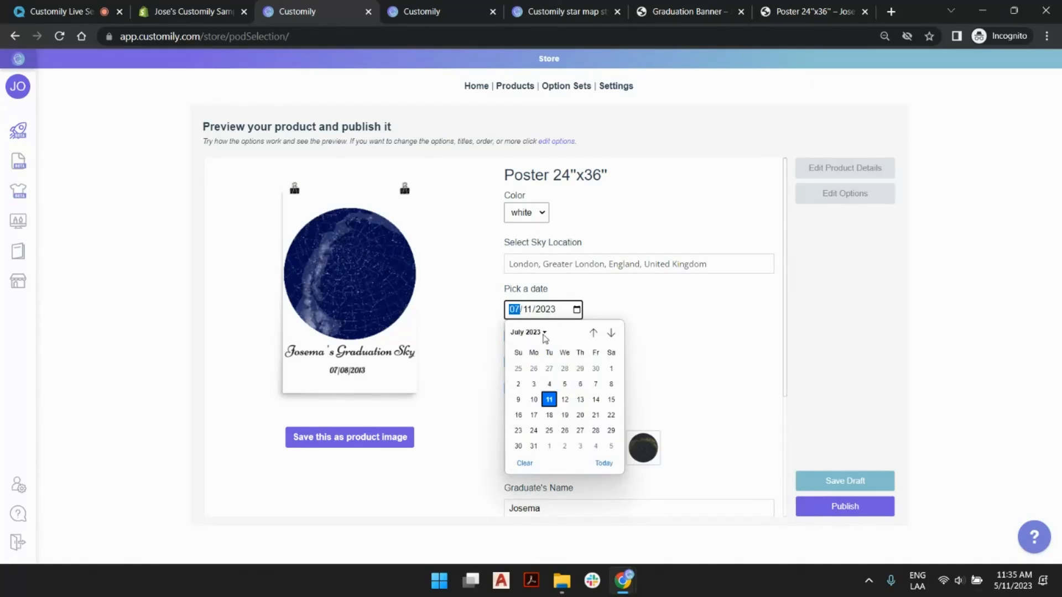
pyautogui.click(543, 333)
pyautogui.scroll(-3, 547, 456)
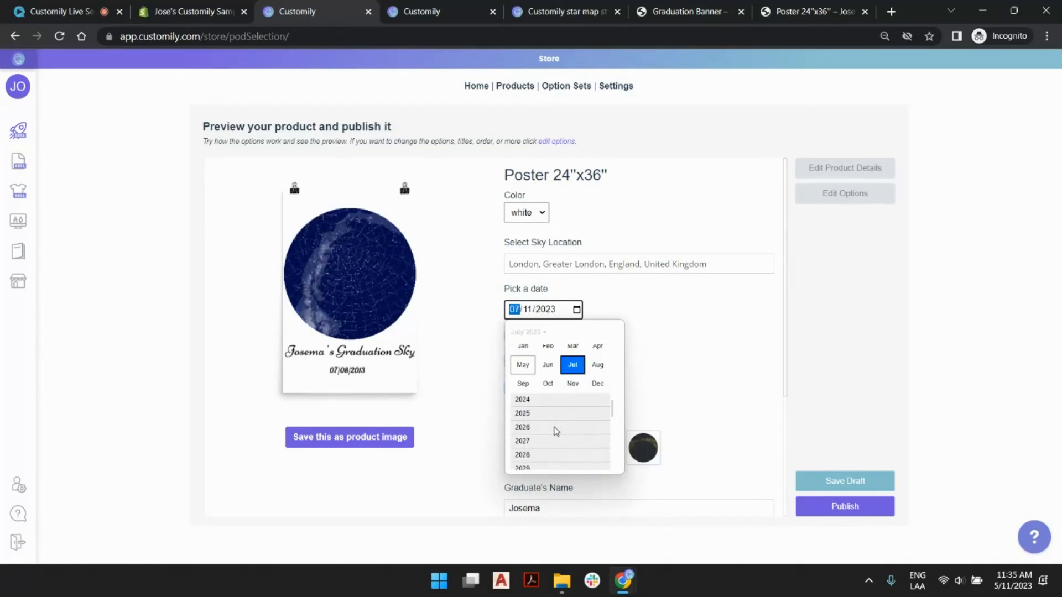
pyautogui.scroll(5, 559, 432)
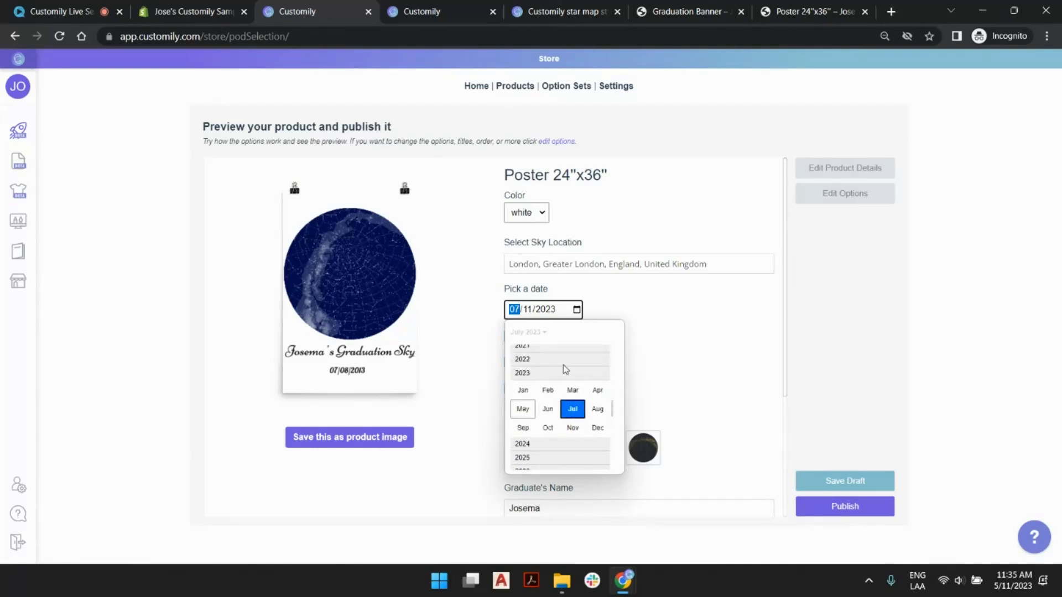
pyautogui.scroll(3, 560, 377)
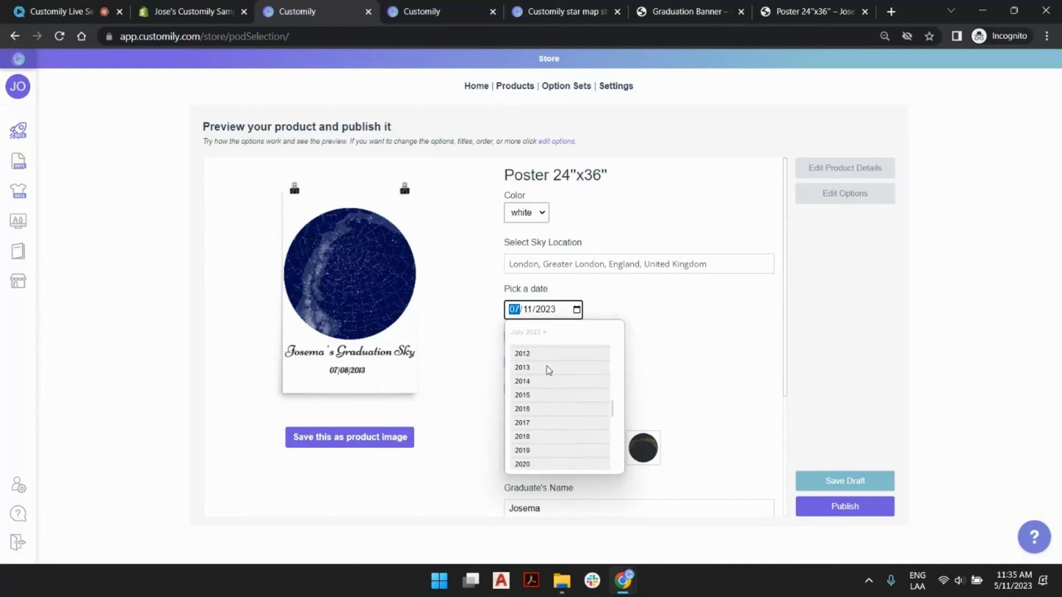
pyautogui.click(549, 367)
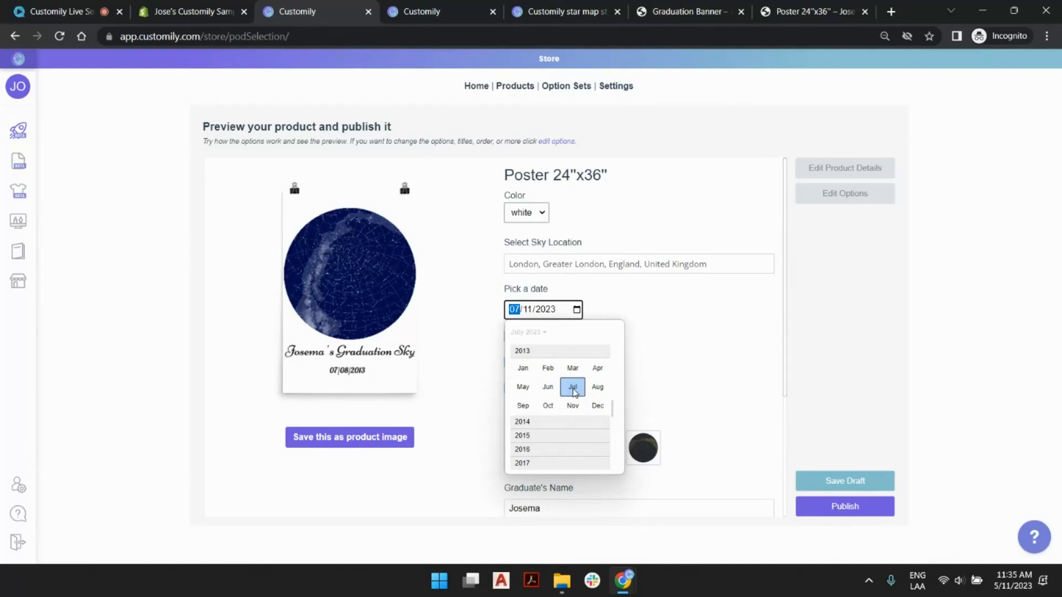
pyautogui.click(573, 387)
pyautogui.click(534, 382)
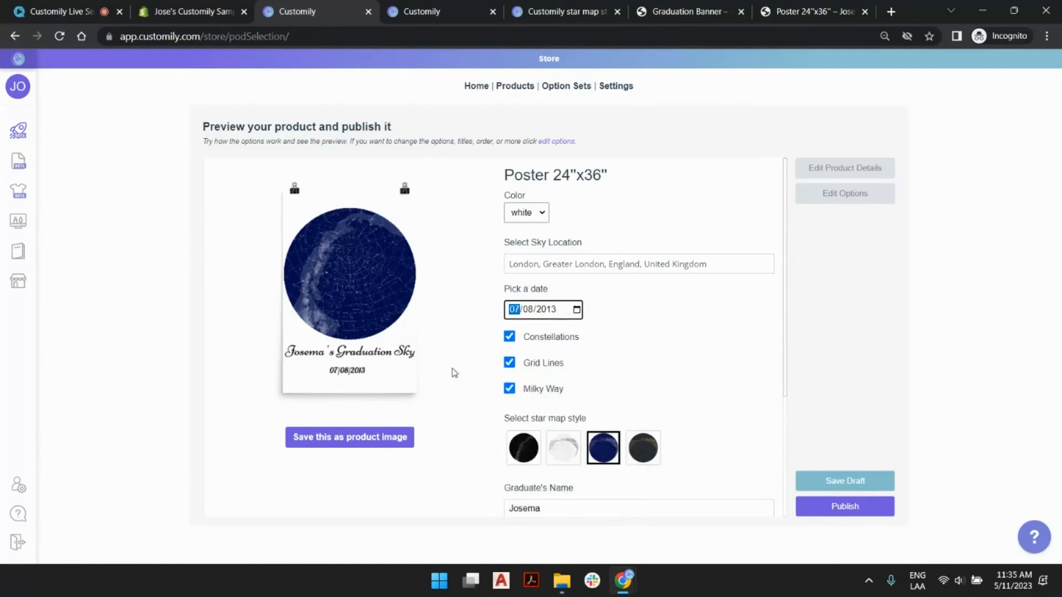
pyautogui.click(732, 353)
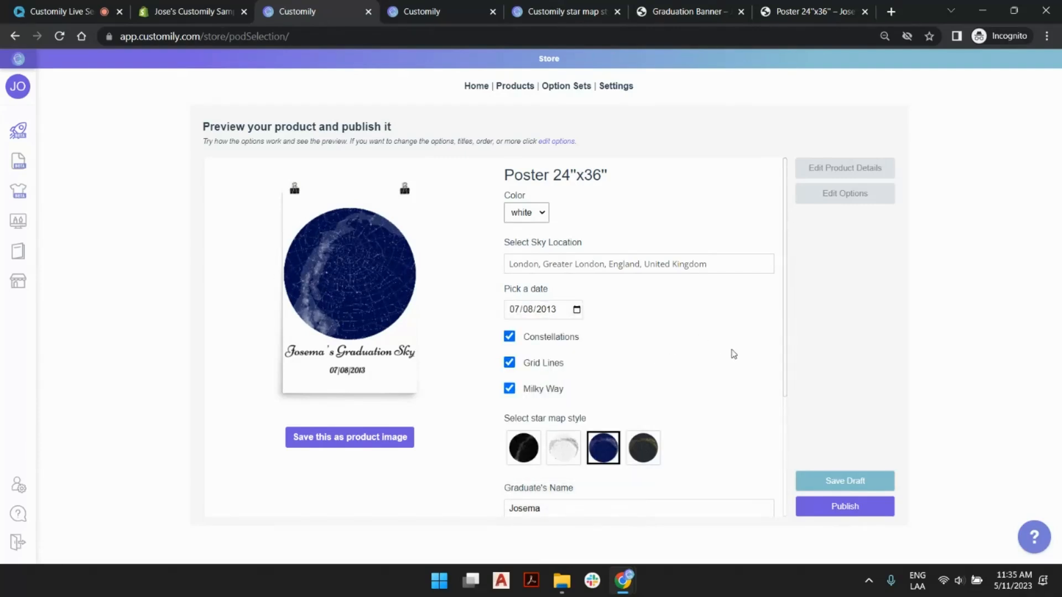
# - View the enlarged preview of the personalized poster, close it, and save the current design as the product image
pyautogui.scroll(-3, 733, 357)
pyautogui.click(620, 478)
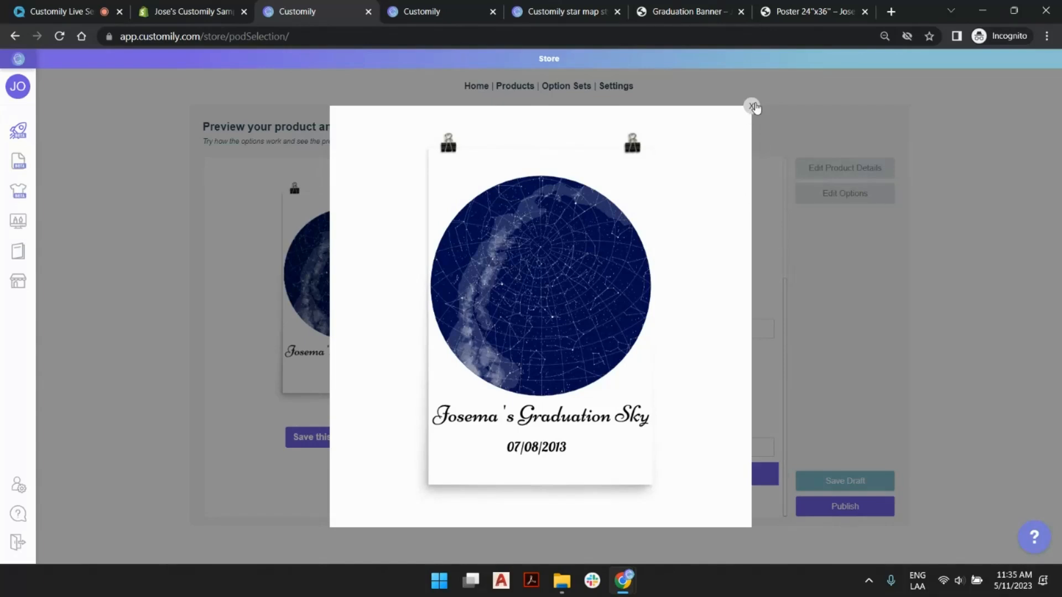
pyautogui.click(752, 106)
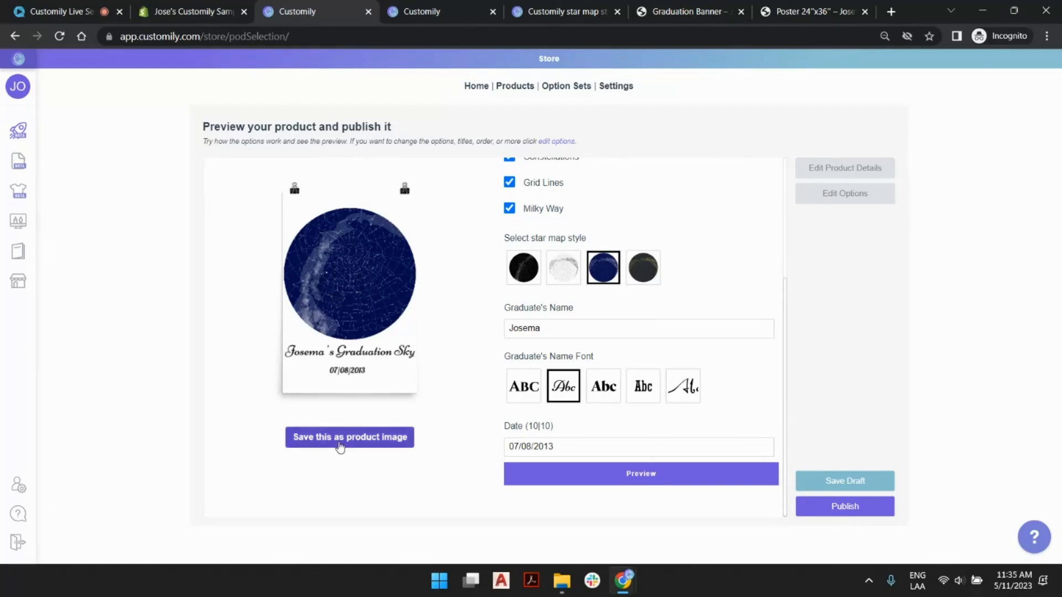
pyautogui.click(339, 446)
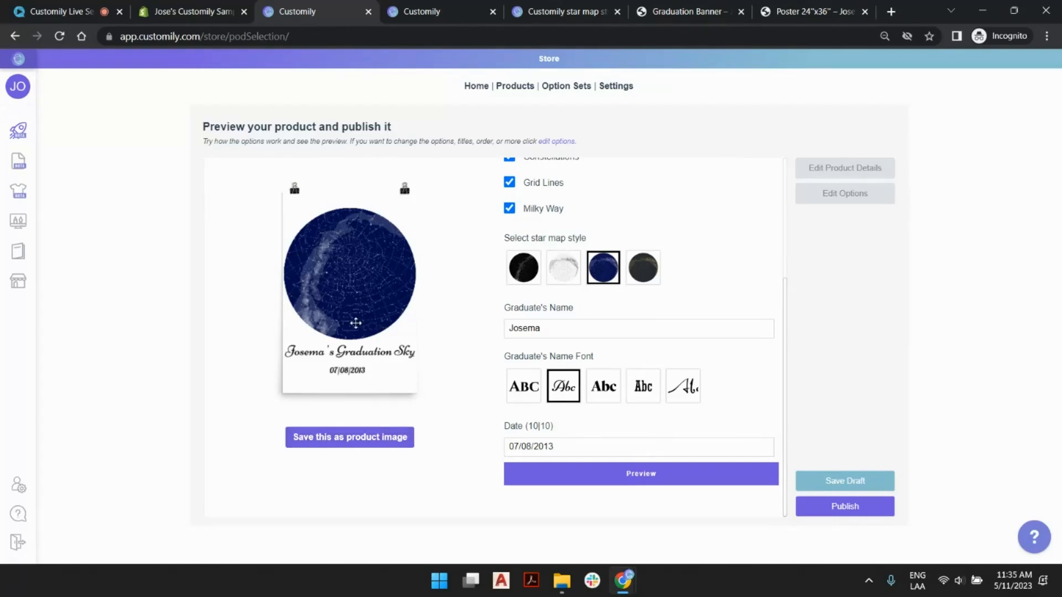
# - In the product details, change the title to Live Session Poster 24"x36" and set the price to 49
pyautogui.scroll(3, 697, 285)
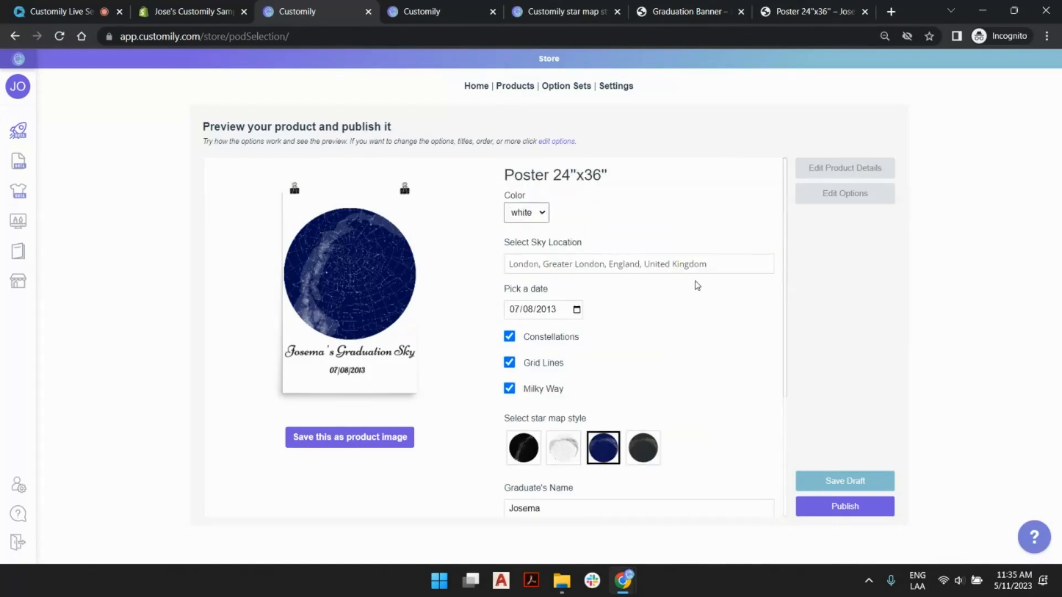
pyautogui.moveTo(507, 180); pyautogui.dragTo(603, 175)
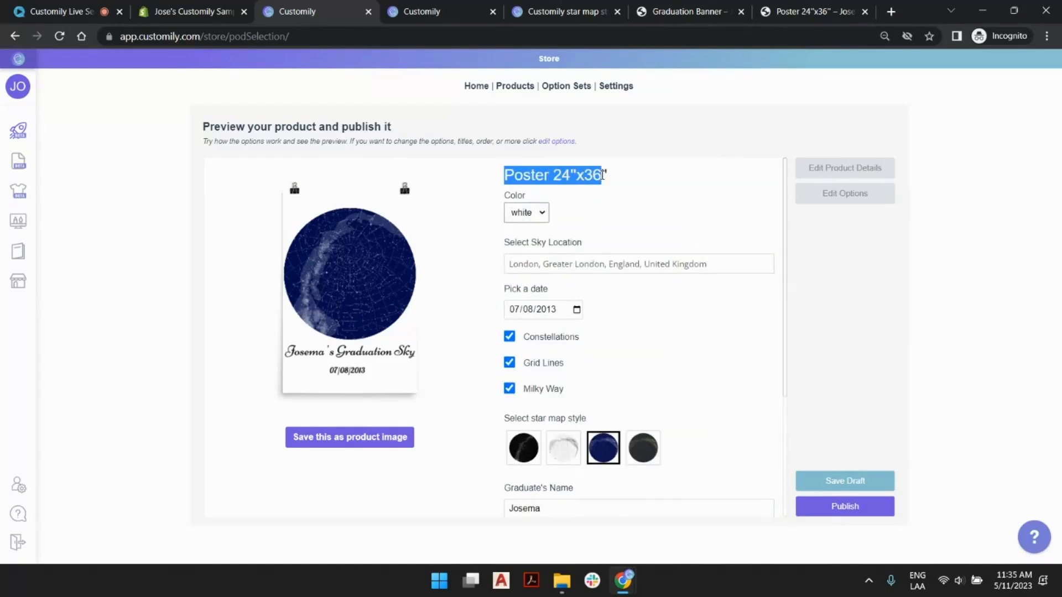
pyautogui.click(612, 178)
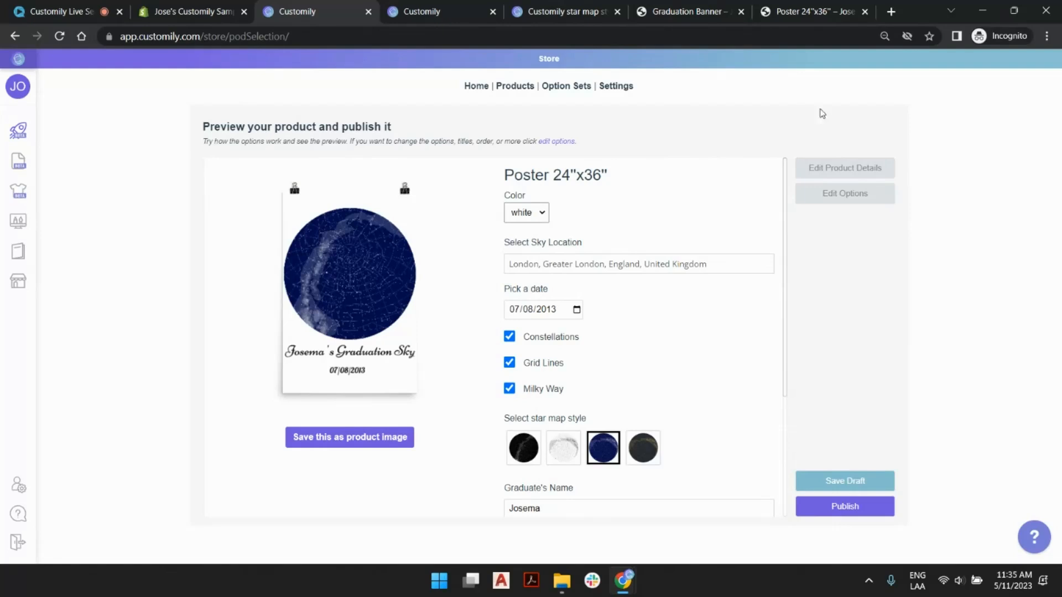
pyautogui.click(860, 169)
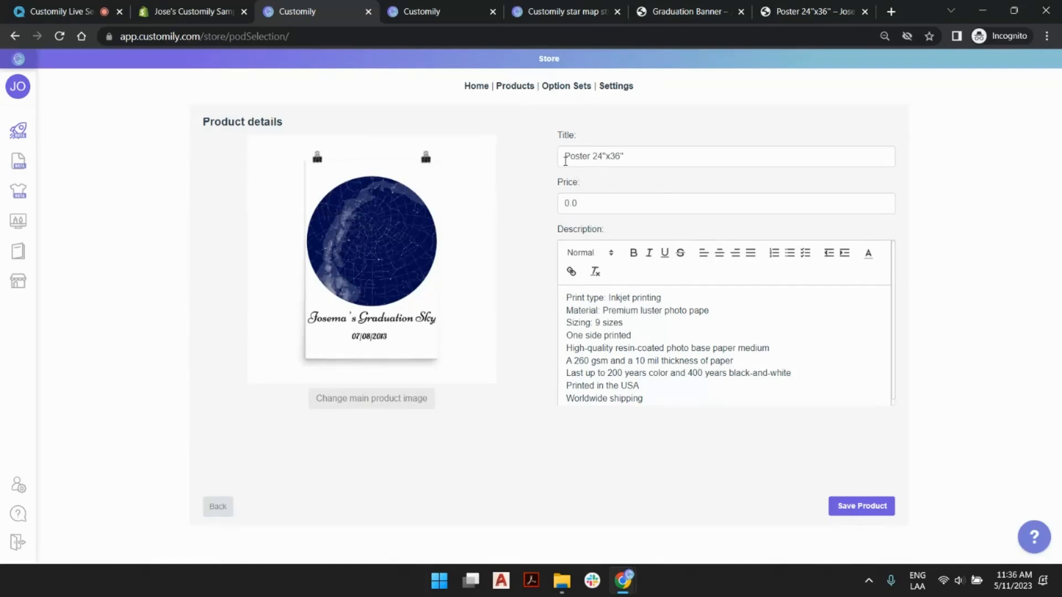
pyautogui.click(561, 157)
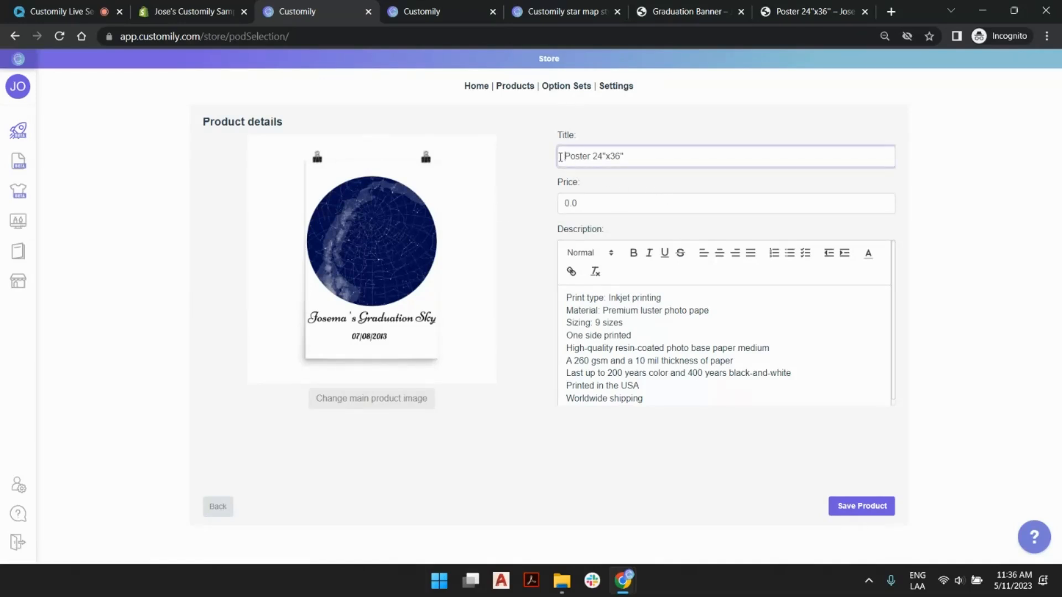
pyautogui.write('Live Session')
pyautogui.doubleClick(565, 206)
pyautogui.write('49')
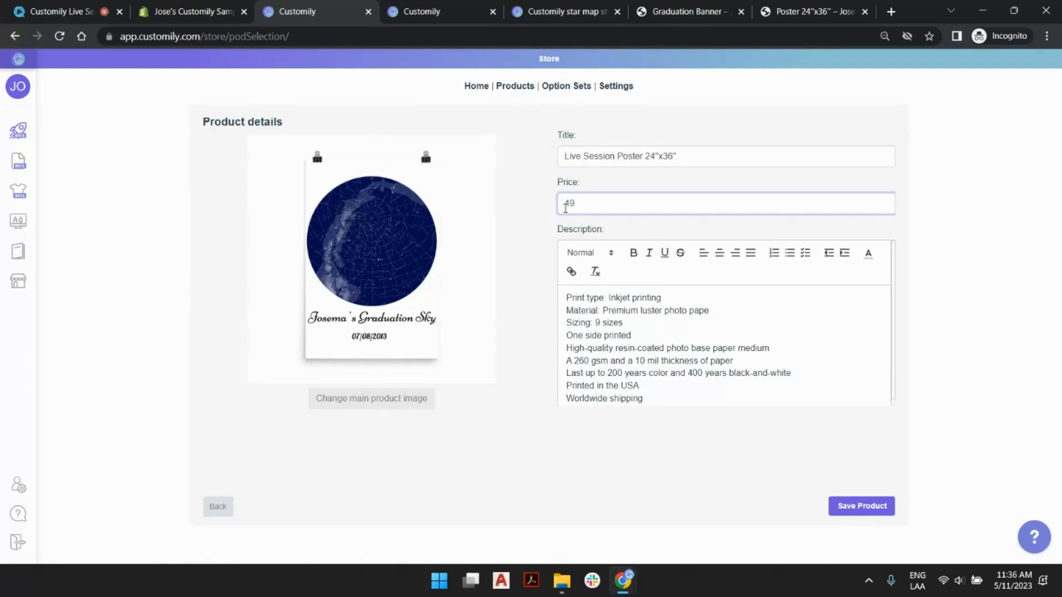
pyautogui.click(601, 186)
pyautogui.click(514, 266)
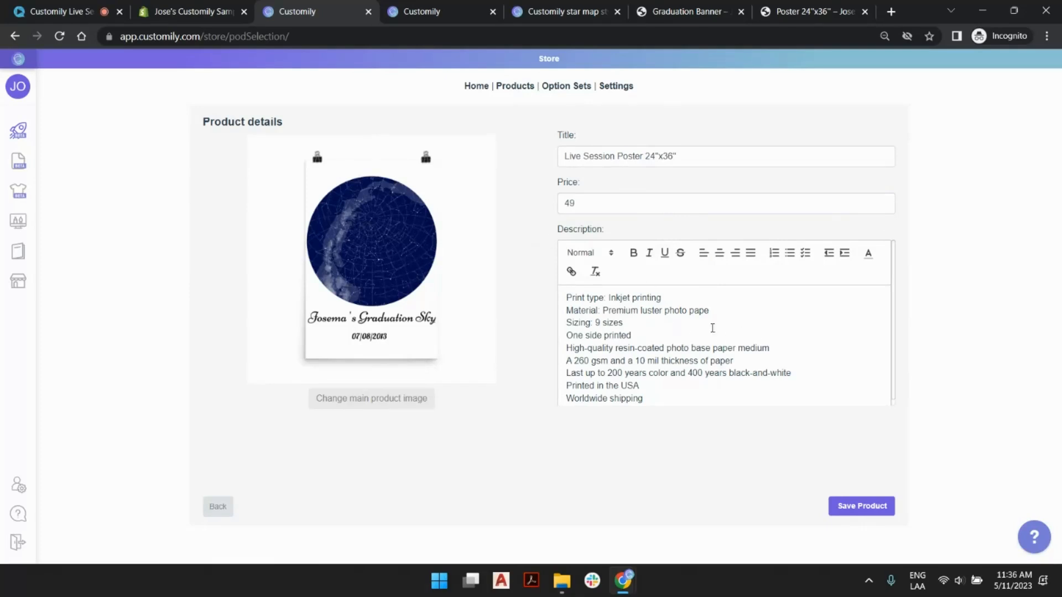
# - Save the product details and publish the product to the store, acknowledging the Gearment API key notice
pyautogui.click(862, 506)
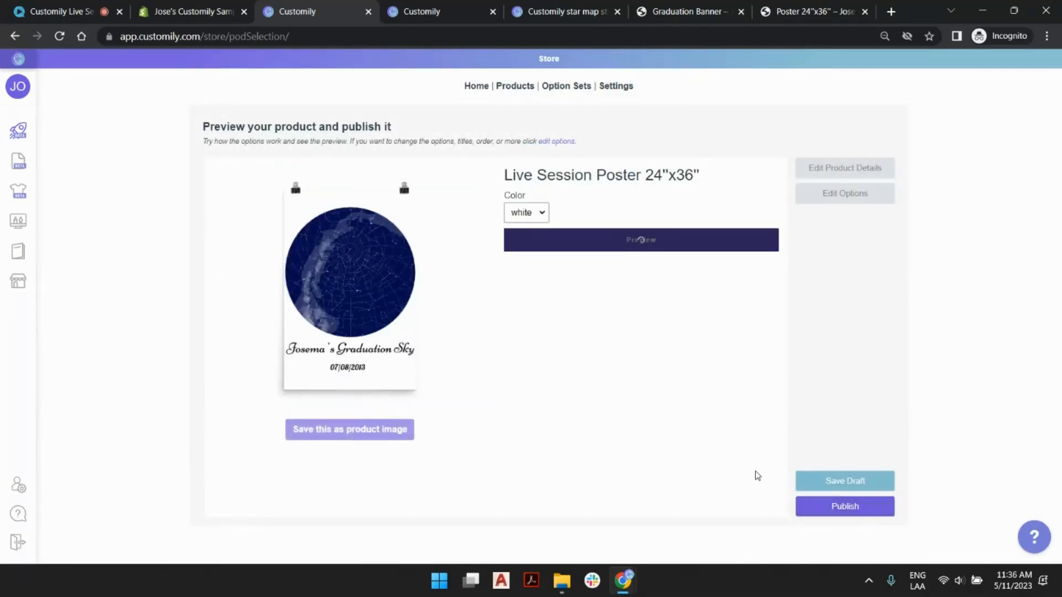
pyautogui.click(848, 515)
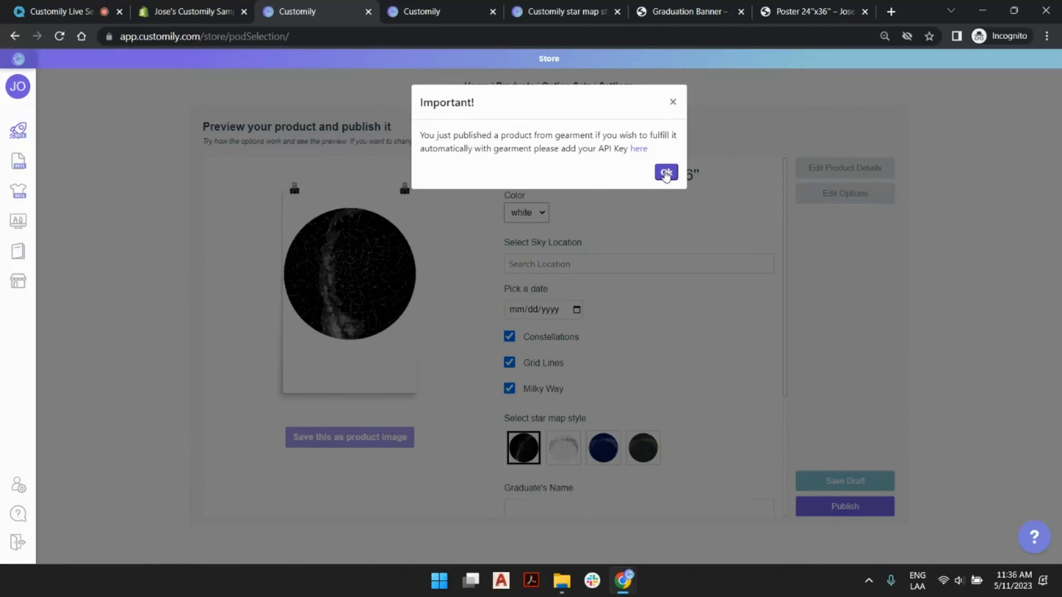
pyautogui.click(666, 172)
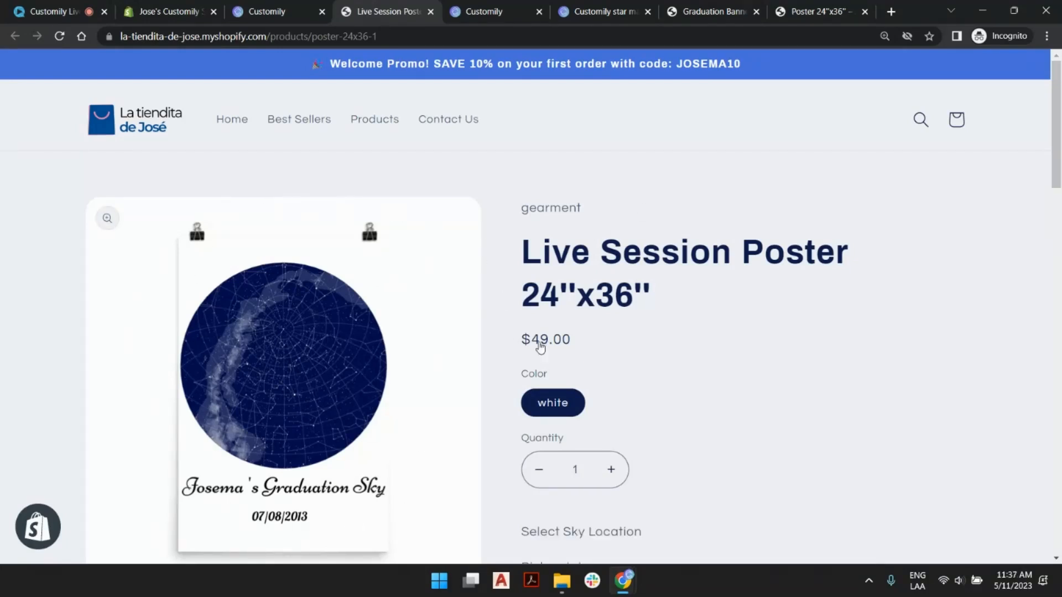
# - On the published store page, try the Midnight star map style, switch to Golden Night, and enter the graduate's name
pyautogui.scroll(-8, 535, 346)
pyautogui.click(656, 297)
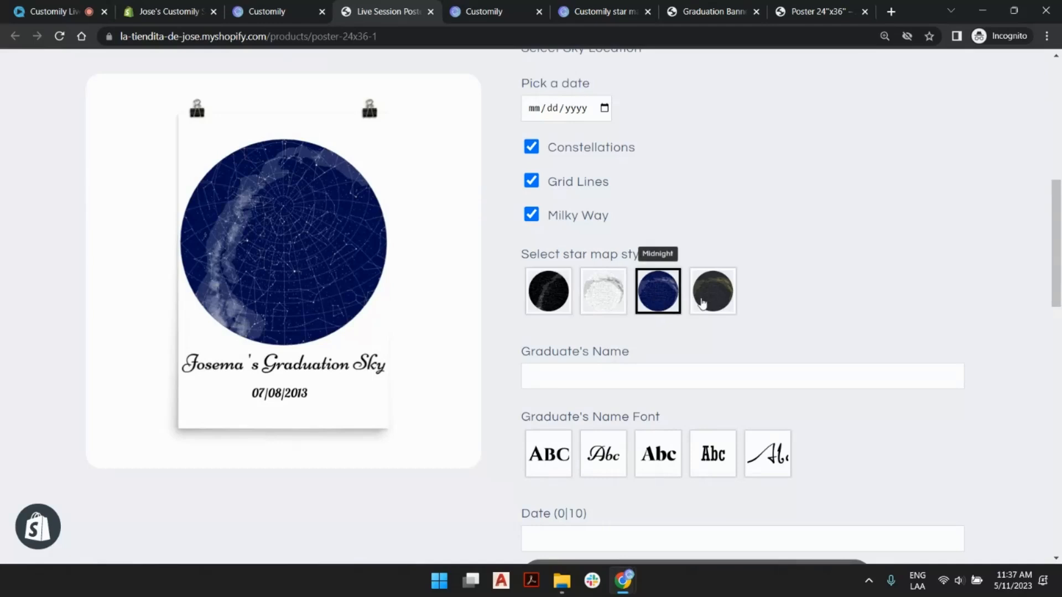
pyautogui.click(713, 318)
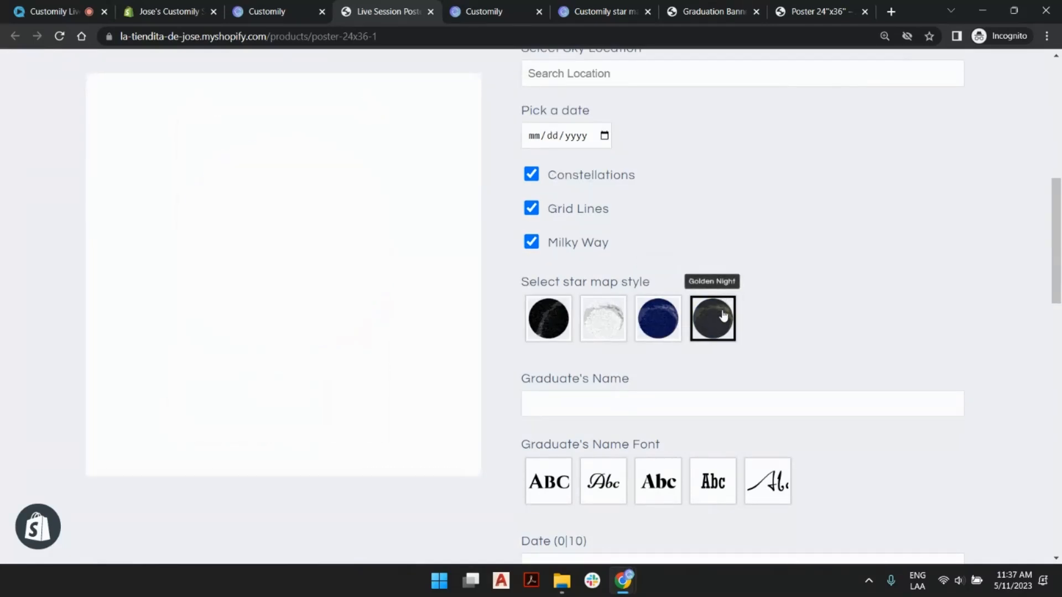
pyautogui.click(684, 406)
pyautogui.write('ashley')
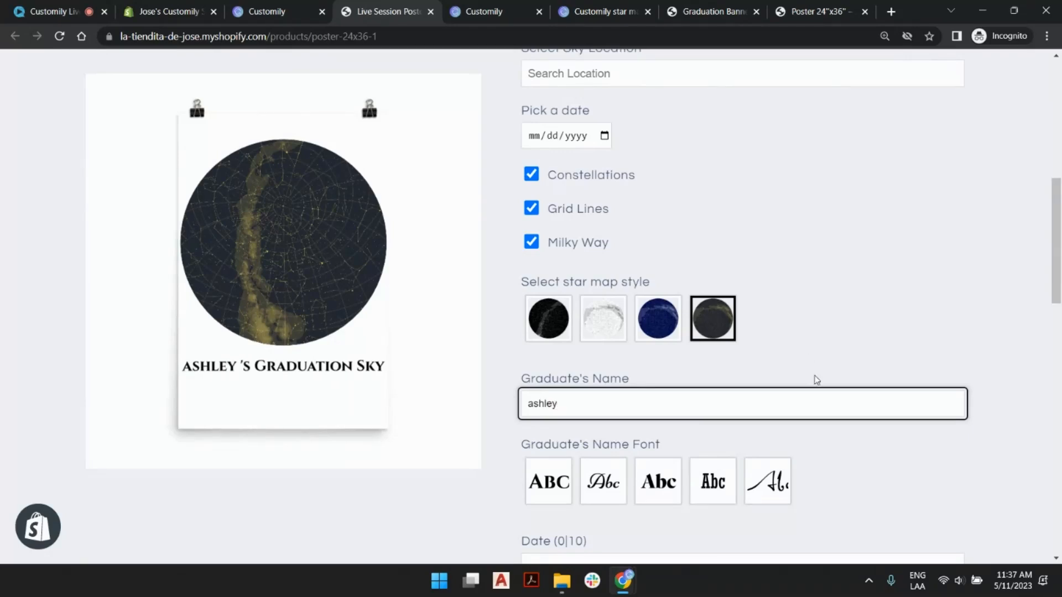
# - Switch from the published product page to Customily and open the store's product list for linking products
pyautogui.scroll(-6, 813, 379)
pyautogui.scroll(15, 818, 384)
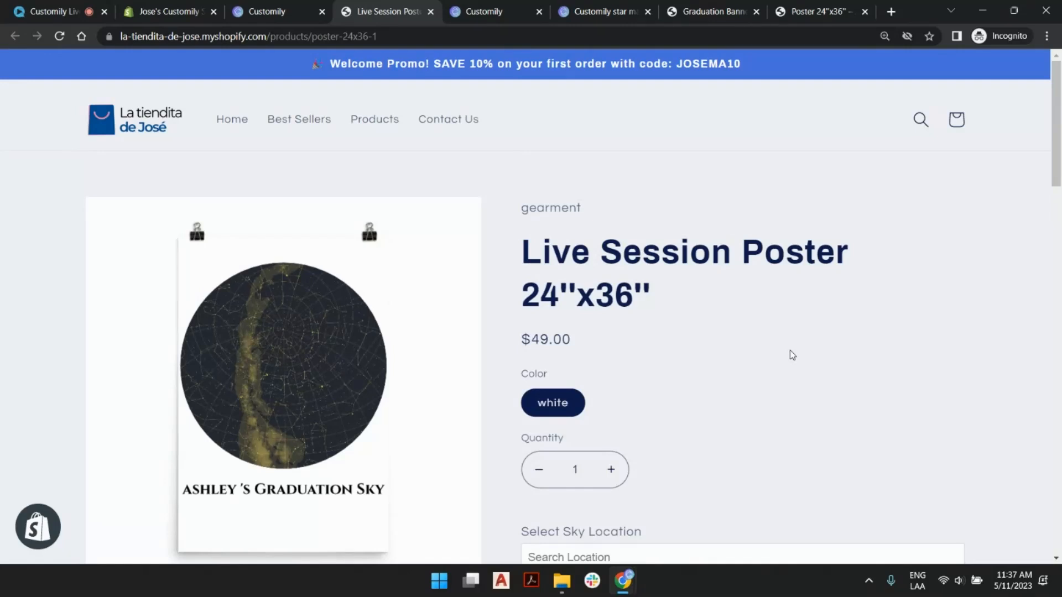
pyautogui.click(288, 8)
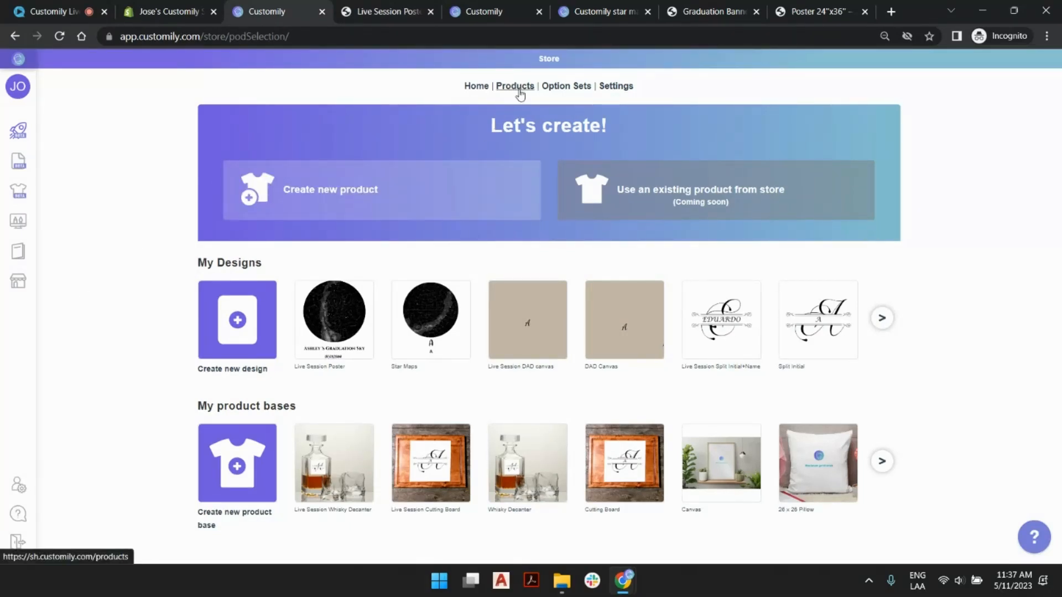
pyautogui.moveTo(9, 307)
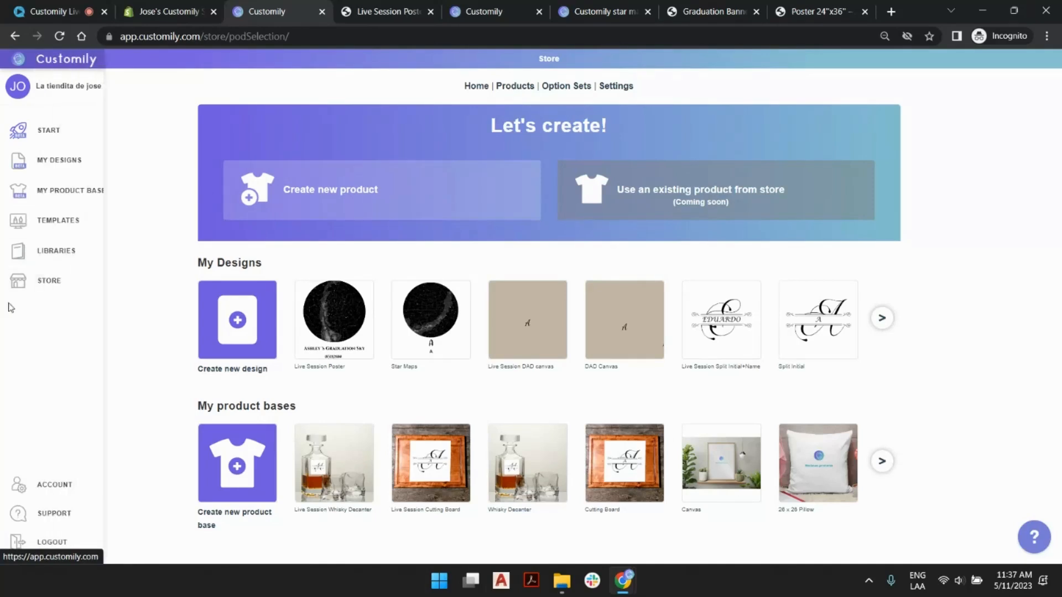
pyautogui.click(76, 285)
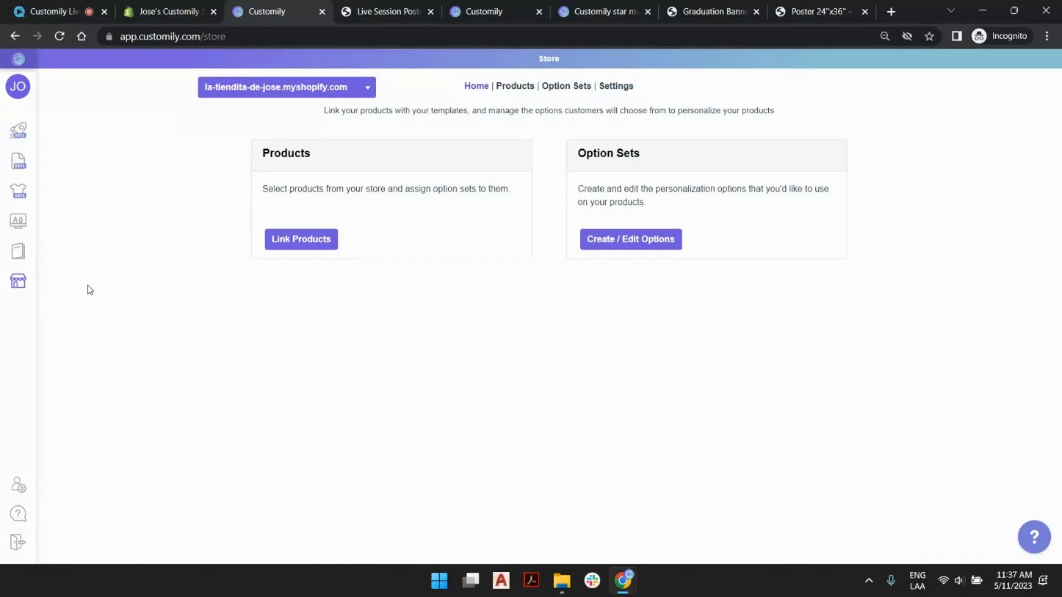
pyautogui.click(289, 246)
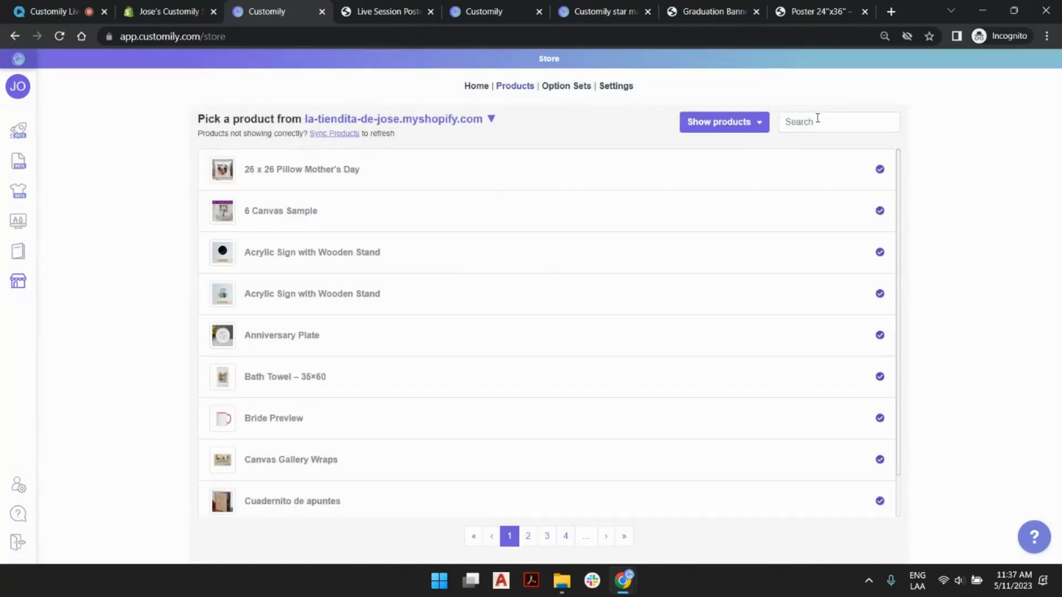
# - Search the store products for "poster", sync the product list, and open Live Session Poster 24"x36"
pyautogui.click(799, 127)
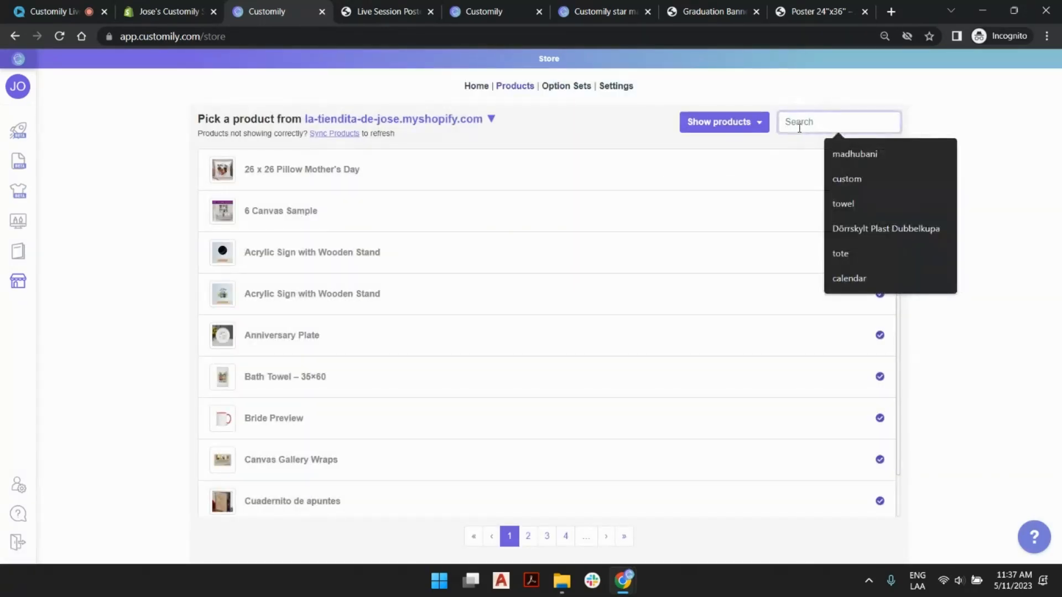
pyautogui.write('poste')
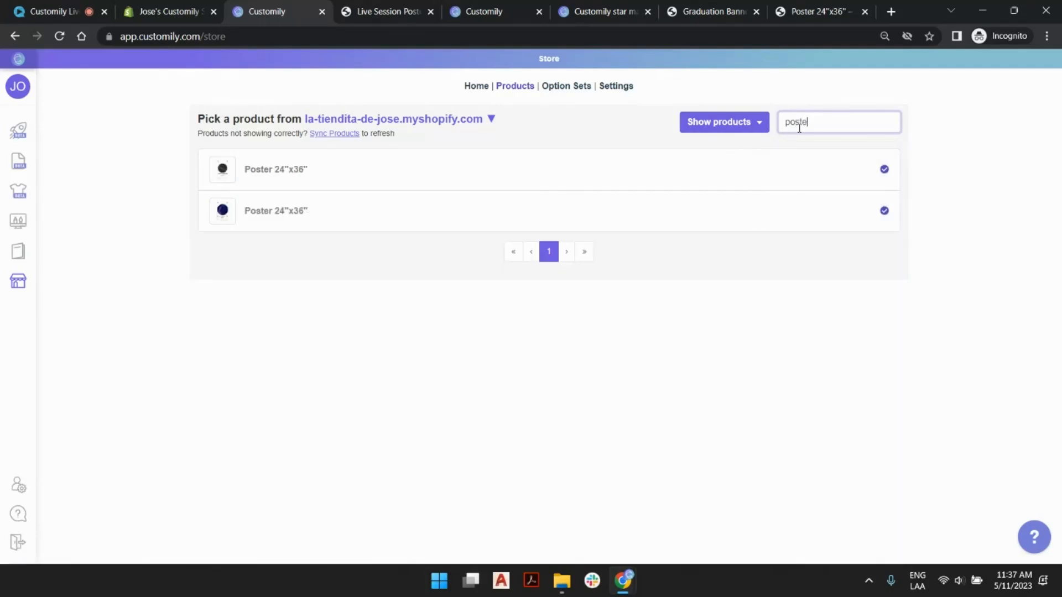
pyautogui.write('r')
pyautogui.click(334, 134)
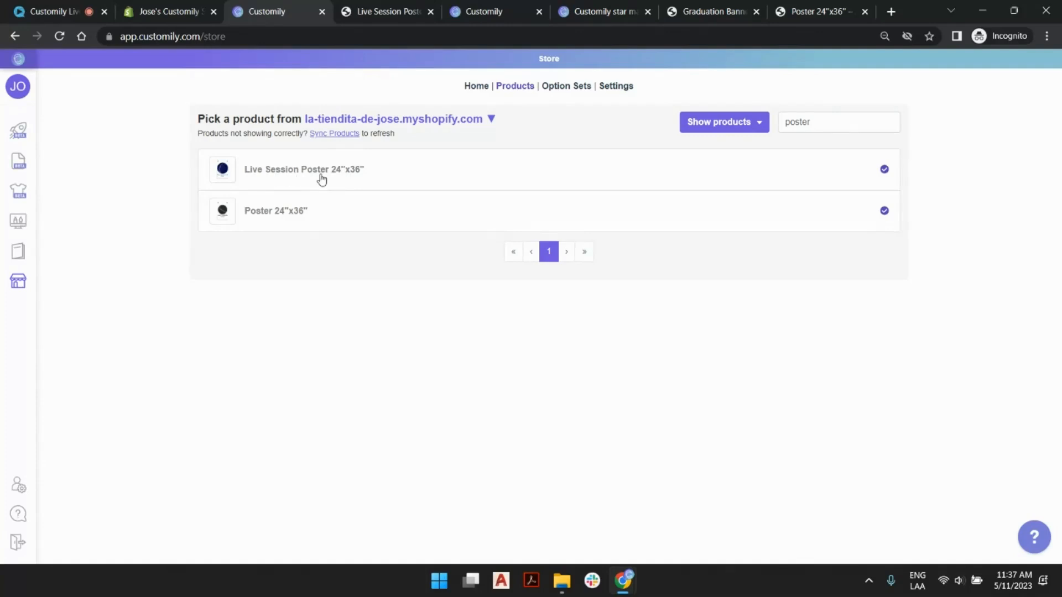
pyautogui.click(337, 171)
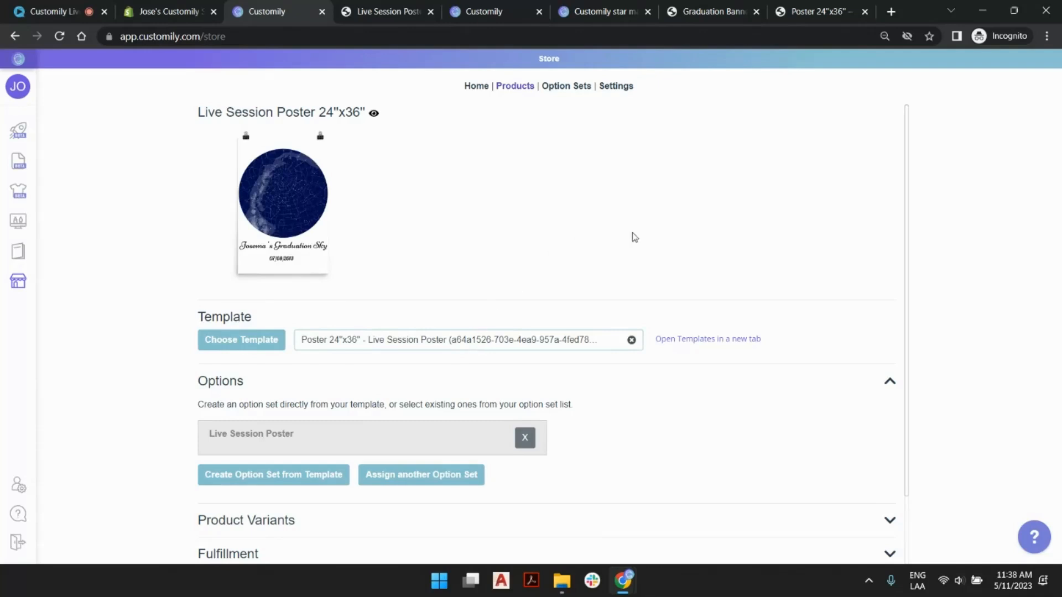
# - Open the templates list in a separate tab from the product's template section and search it for "a64a"
pyautogui.tripleClick(714, 343)
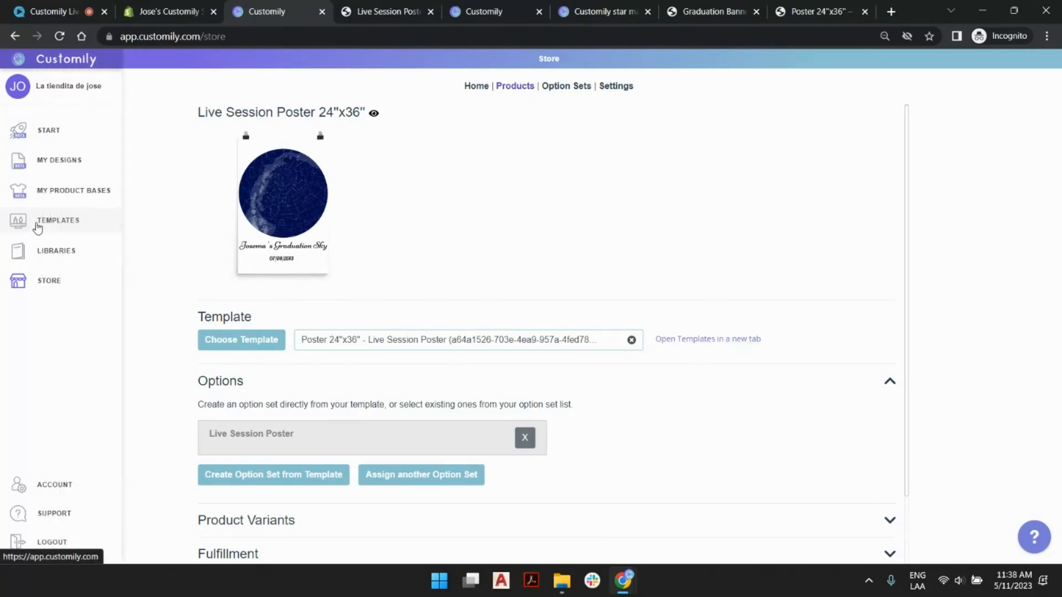
pyautogui.click(701, 341)
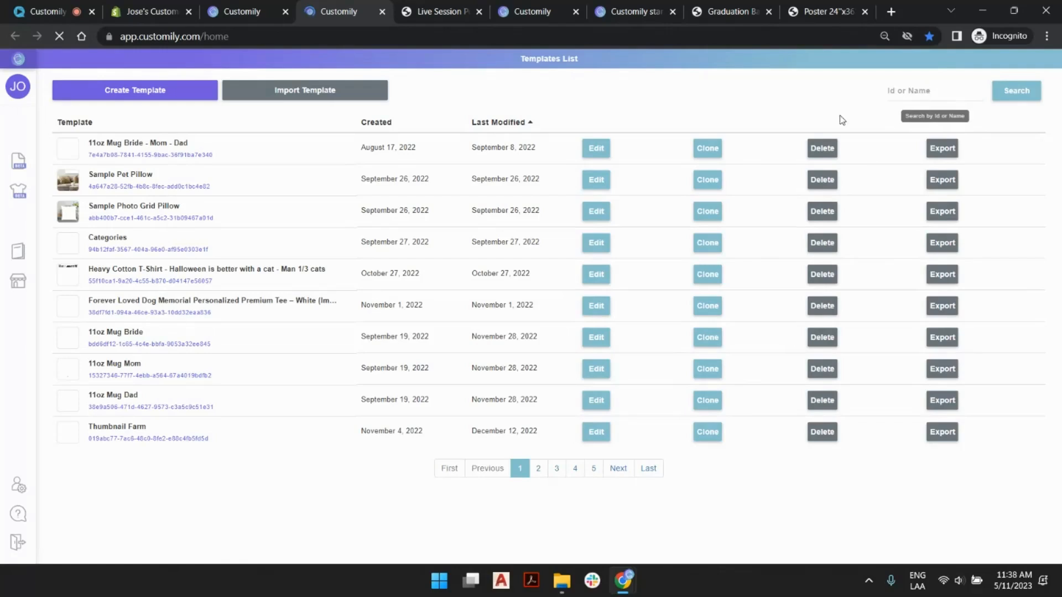
pyautogui.click(919, 94)
pyautogui.write('a64a')
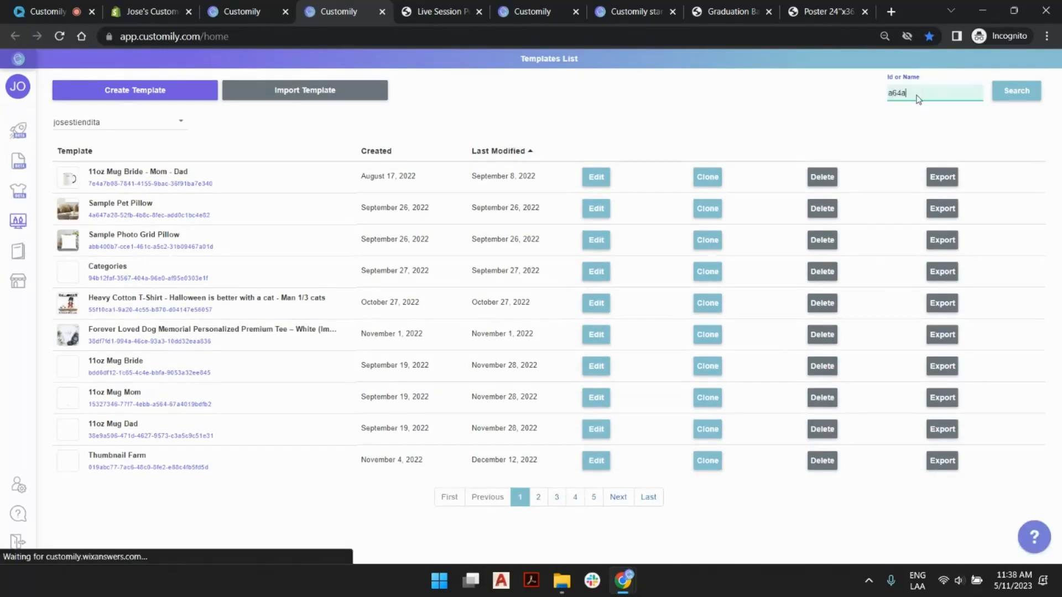
pyautogui.click(1020, 92)
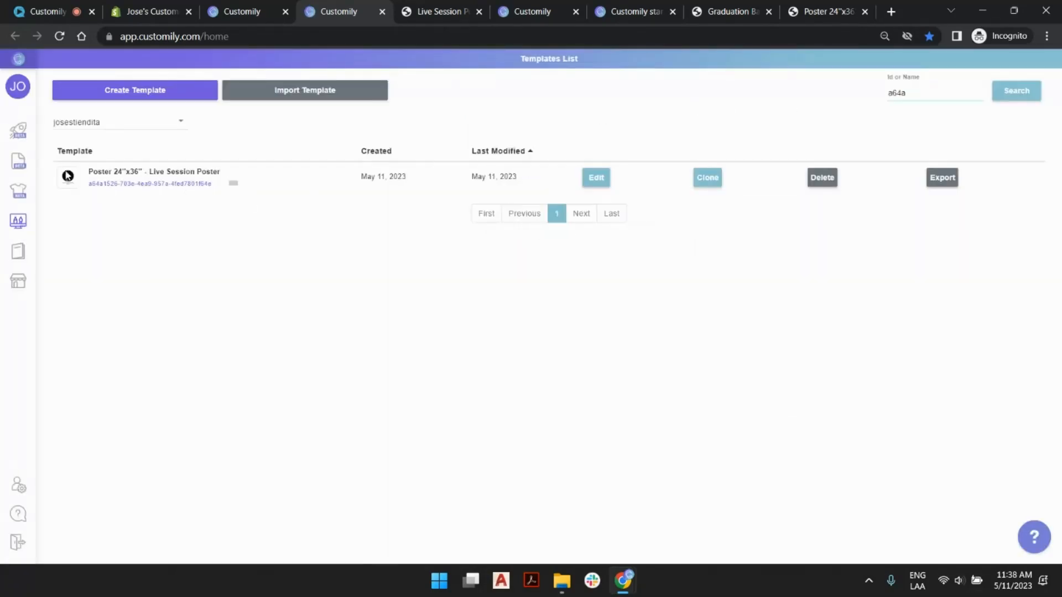
# - Open the Poster 24"x36" - Live Session Poster template for editing and proceed from the production file to the preview settings
pyautogui.moveTo(154, 178)
pyautogui.click(598, 176)
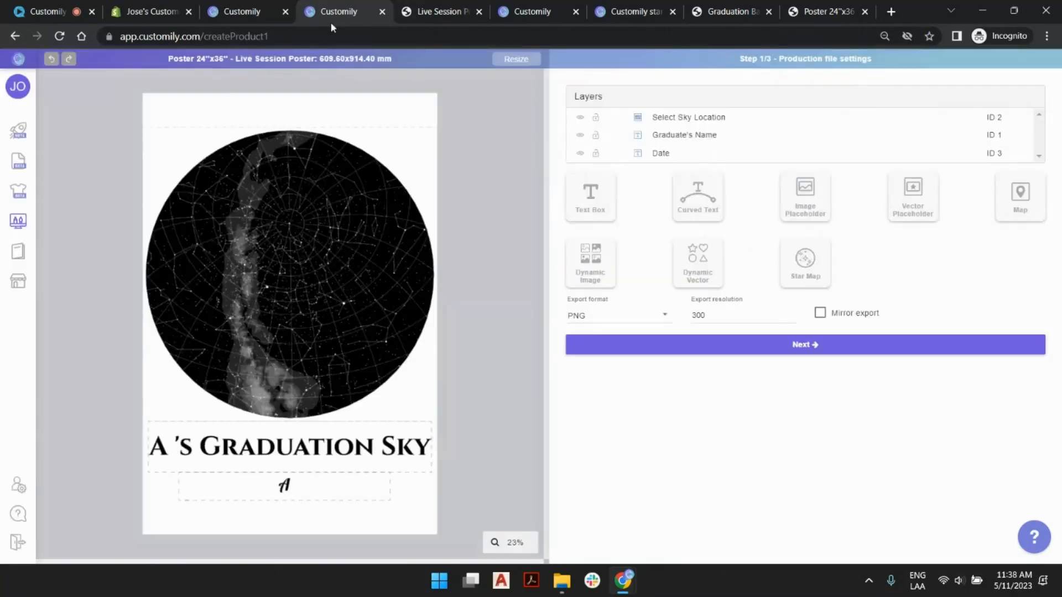
pyautogui.moveTo(320, 58); pyautogui.dragTo(395, 64)
pyautogui.click(398, 63)
pyautogui.click(728, 343)
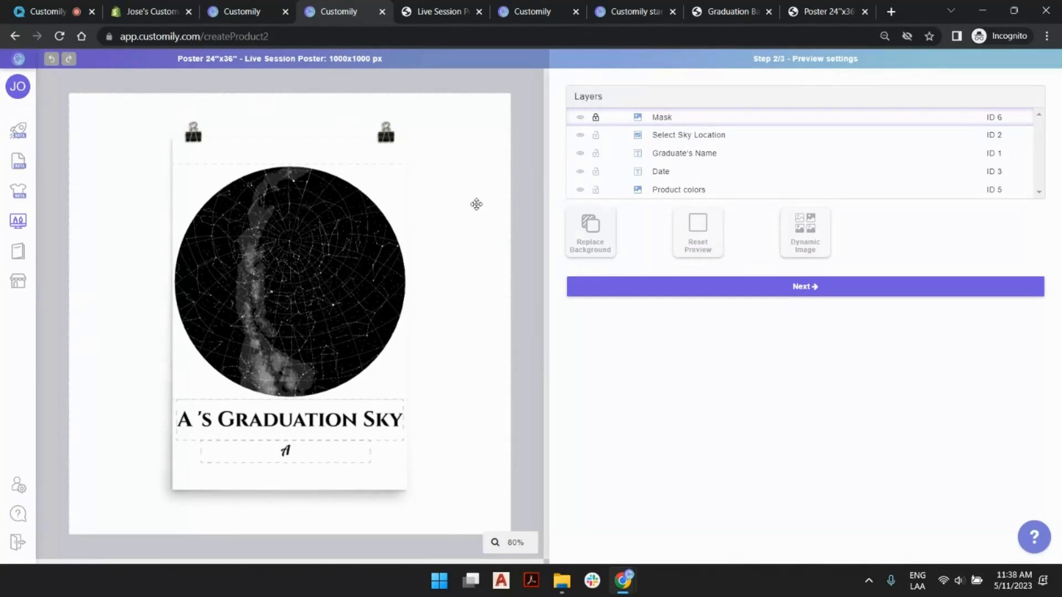
# - Unlock the Mask layer, try shifting it over the poster preview, undo the move, and deselect the layer
pyautogui.click(597, 119)
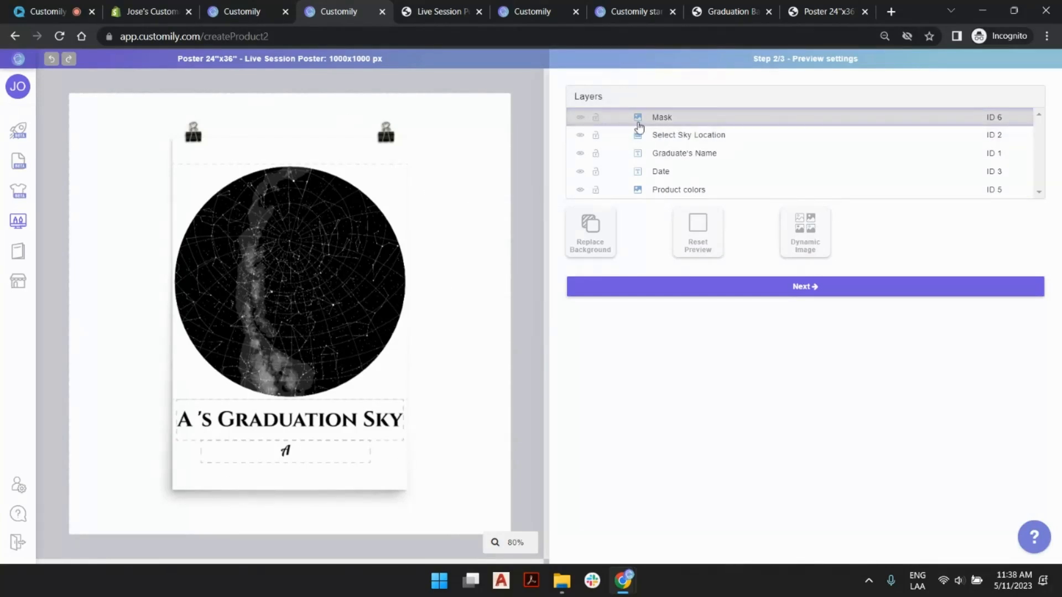
pyautogui.click(664, 119)
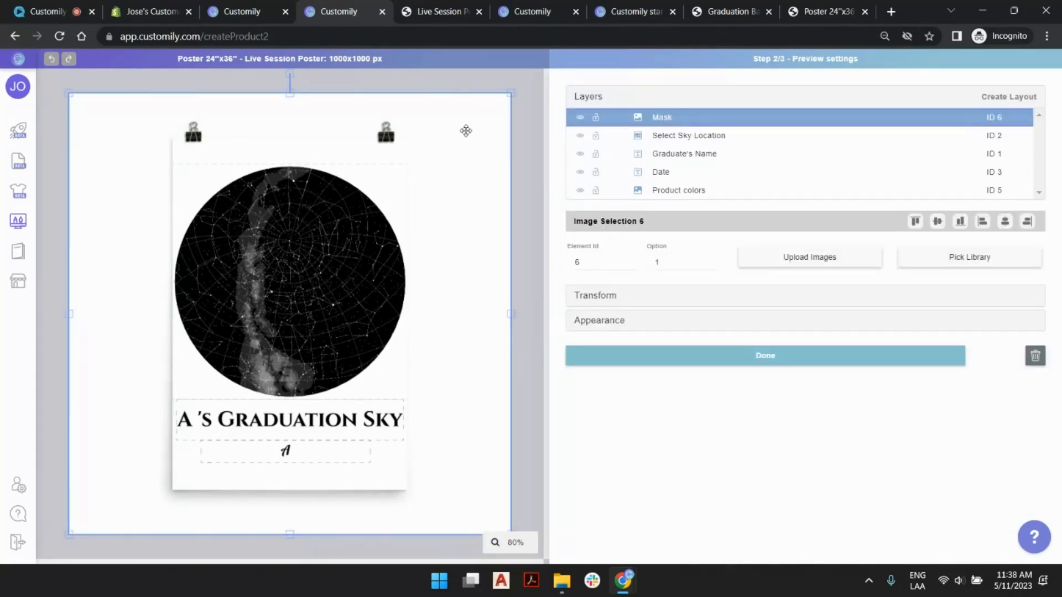
pyautogui.moveTo(466, 131); pyautogui.dragTo(510, 160)
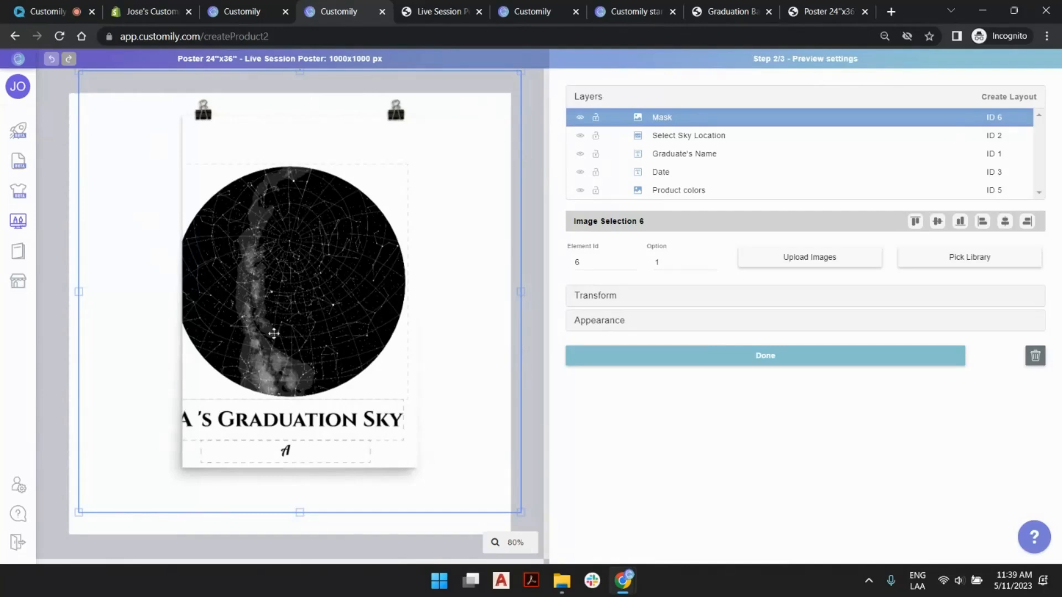
pyautogui.click(51, 59)
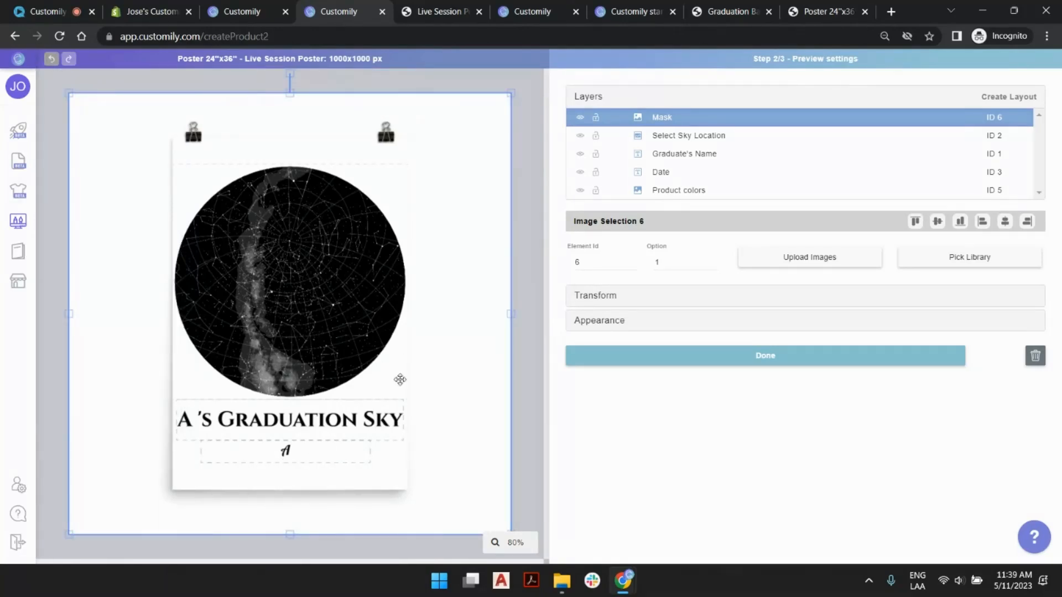
pyautogui.click(524, 180)
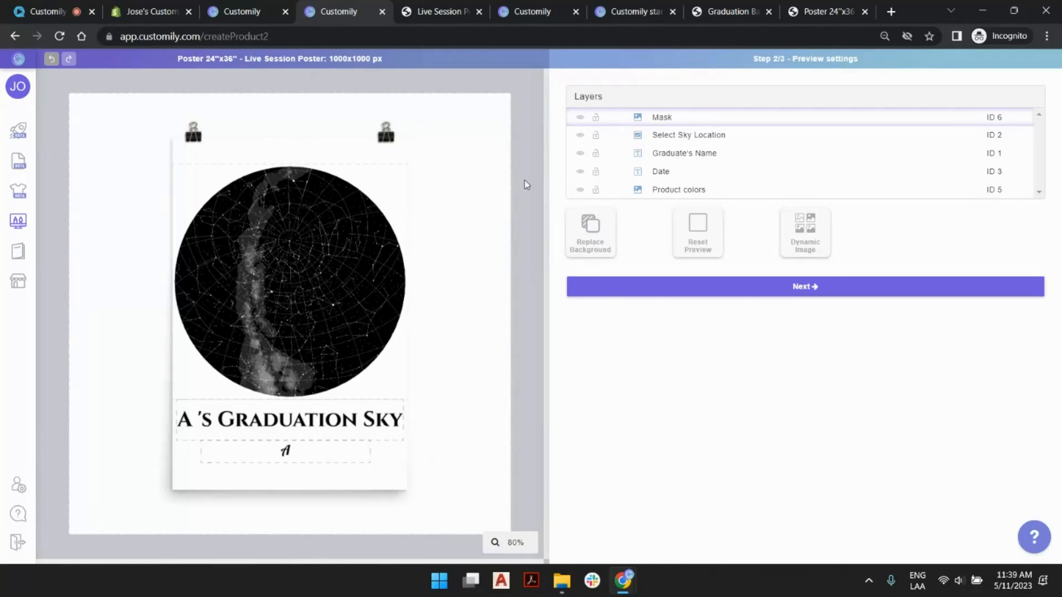
# - Proceed to the template review and dismiss the help pop-up
pyautogui.click(705, 288)
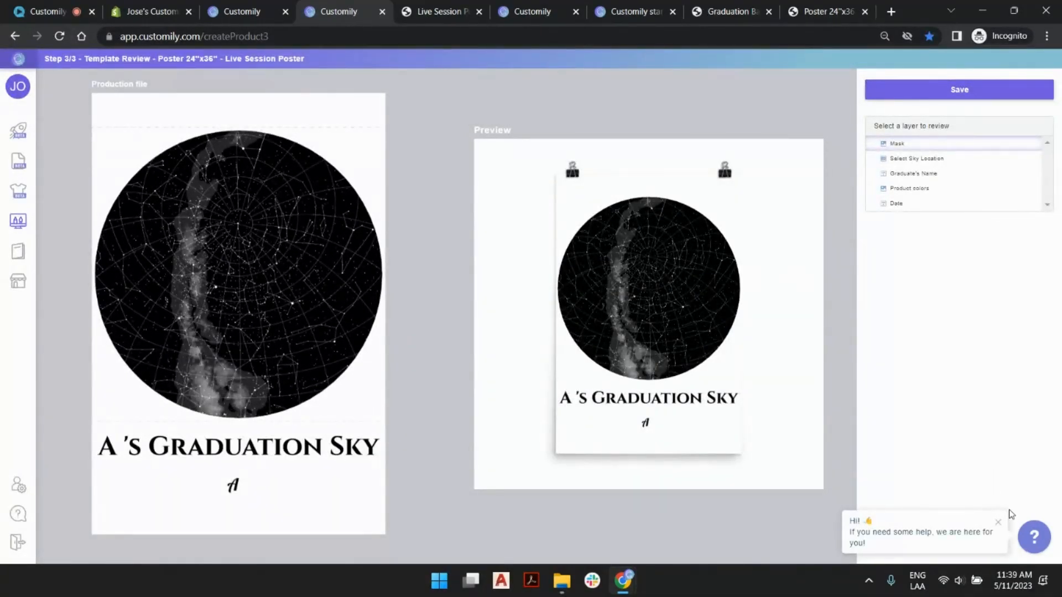
pyautogui.click(1000, 523)
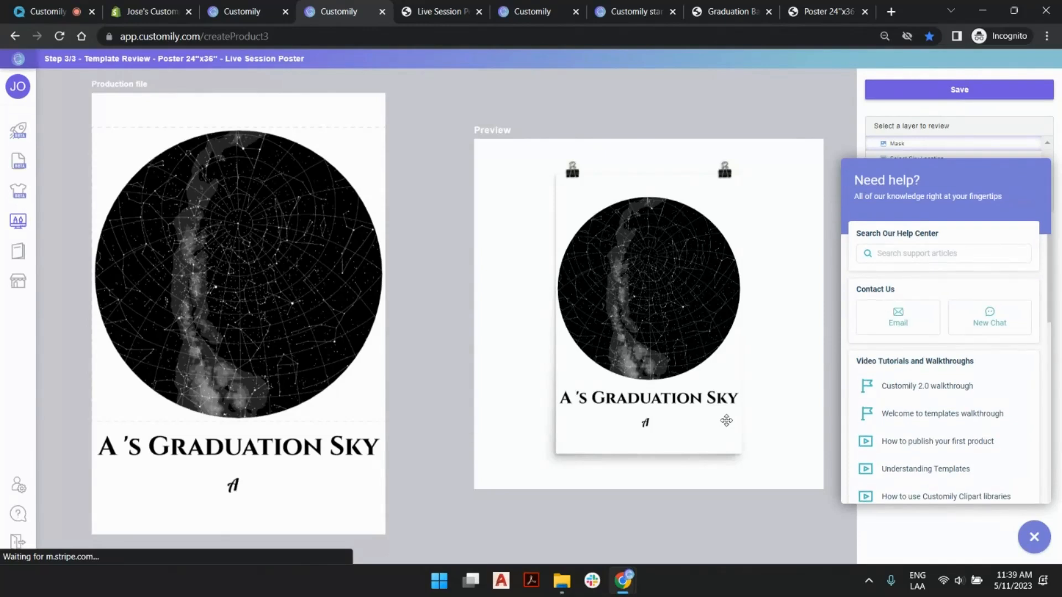
pyautogui.click(1042, 547)
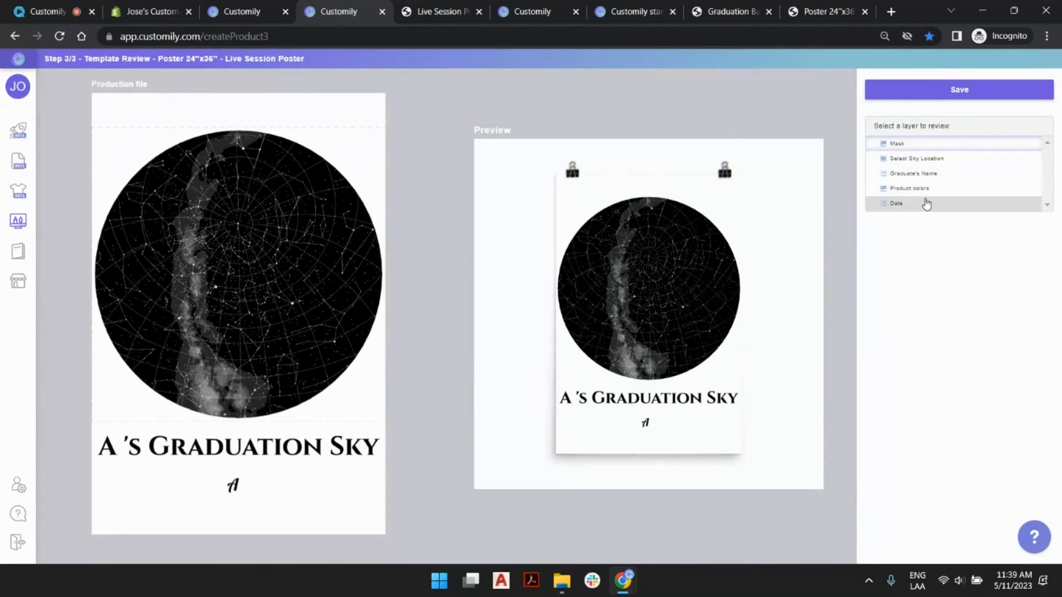
# - Test the Graduate's Name layer in the template review with a sample first name and deselect the layer
pyautogui.click(927, 176)
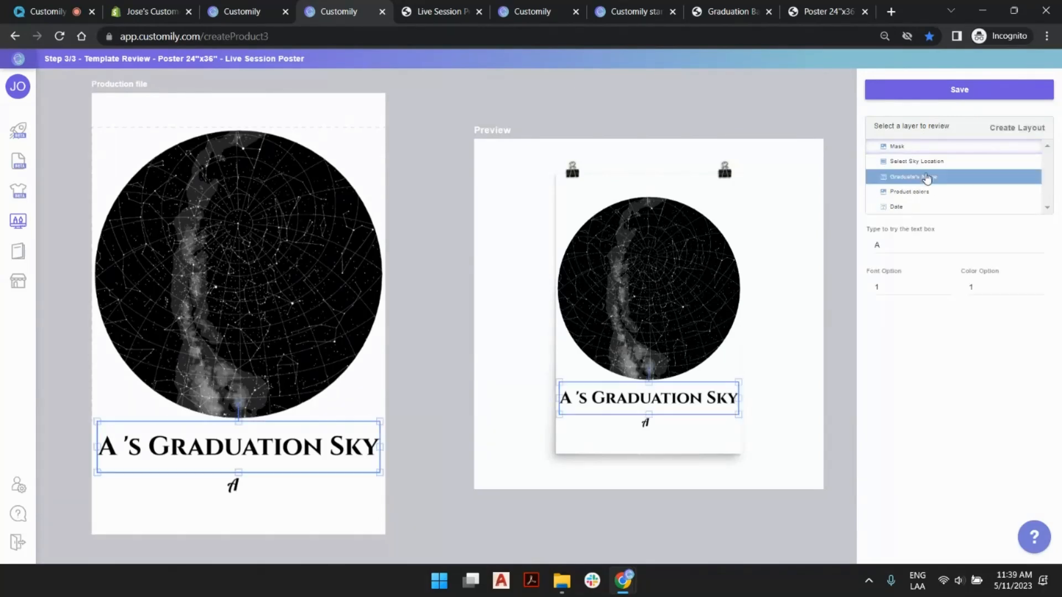
pyautogui.click(932, 245)
pyautogui.write('Josema')
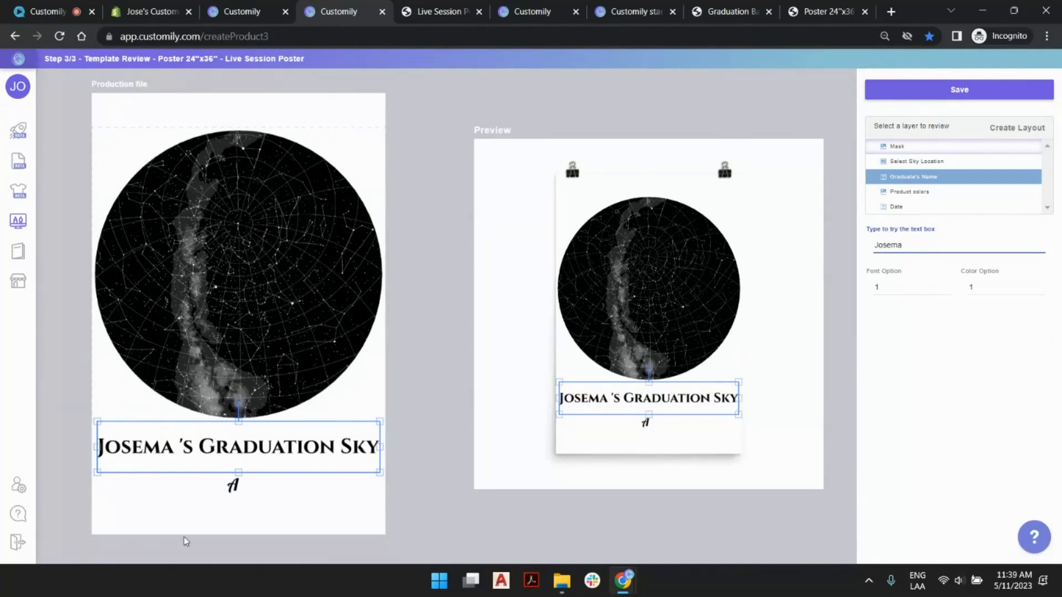
pyautogui.click(465, 93)
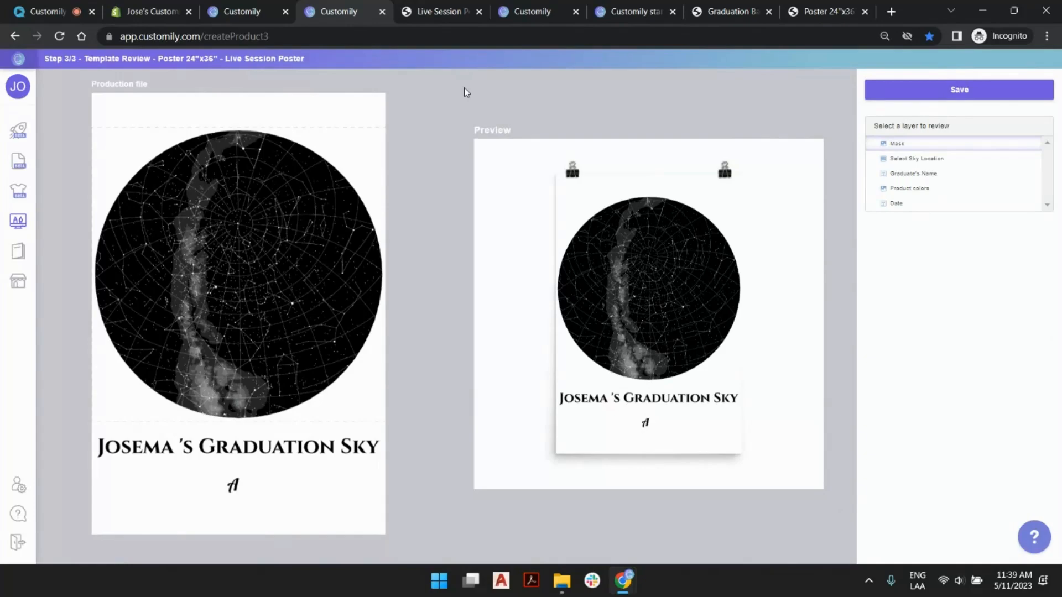
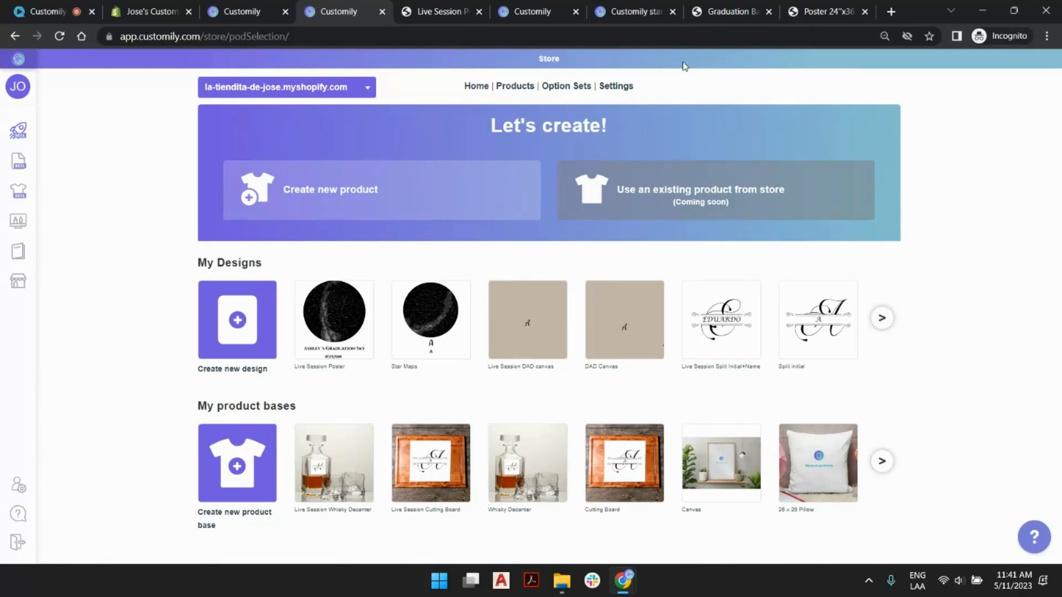
# - Start a new template from the templates list and name it Live Session Graduation Banner
pyautogui.click(43, 215)
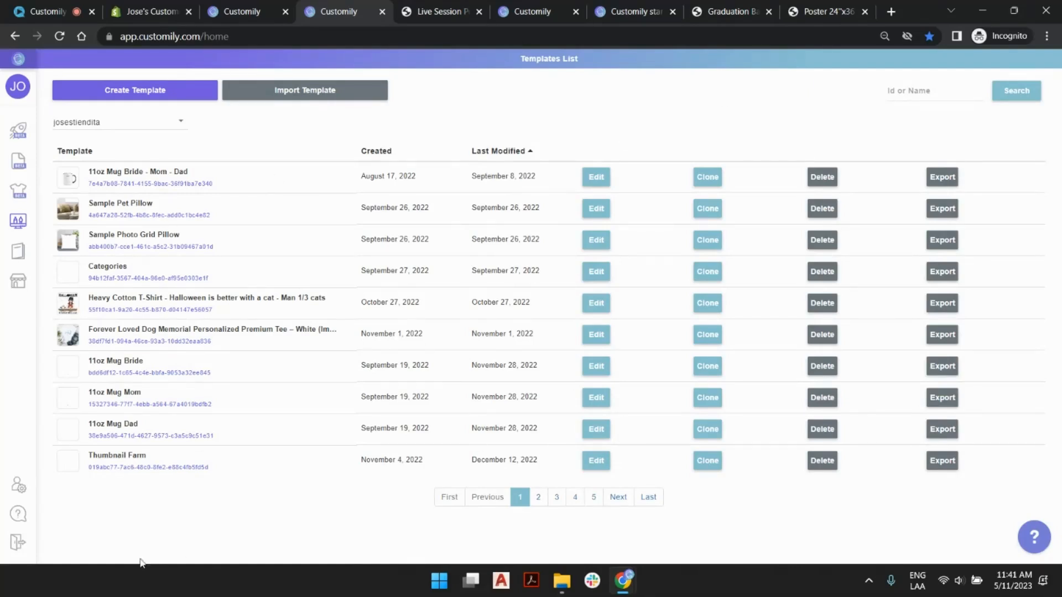
pyautogui.moveTo(125, 224)
pyautogui.click(169, 93)
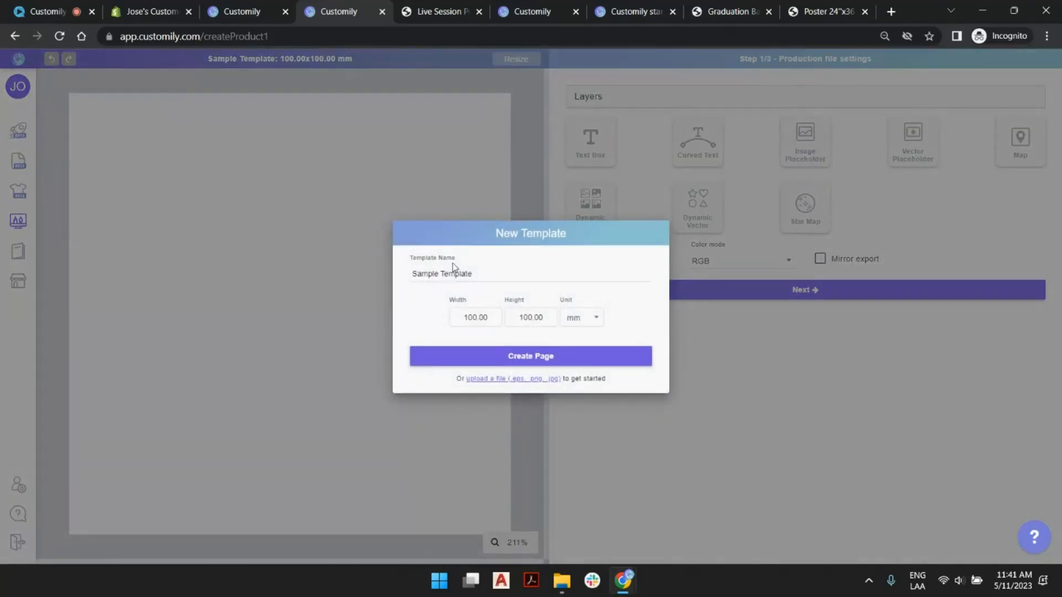
pyautogui.tripleClick(463, 273)
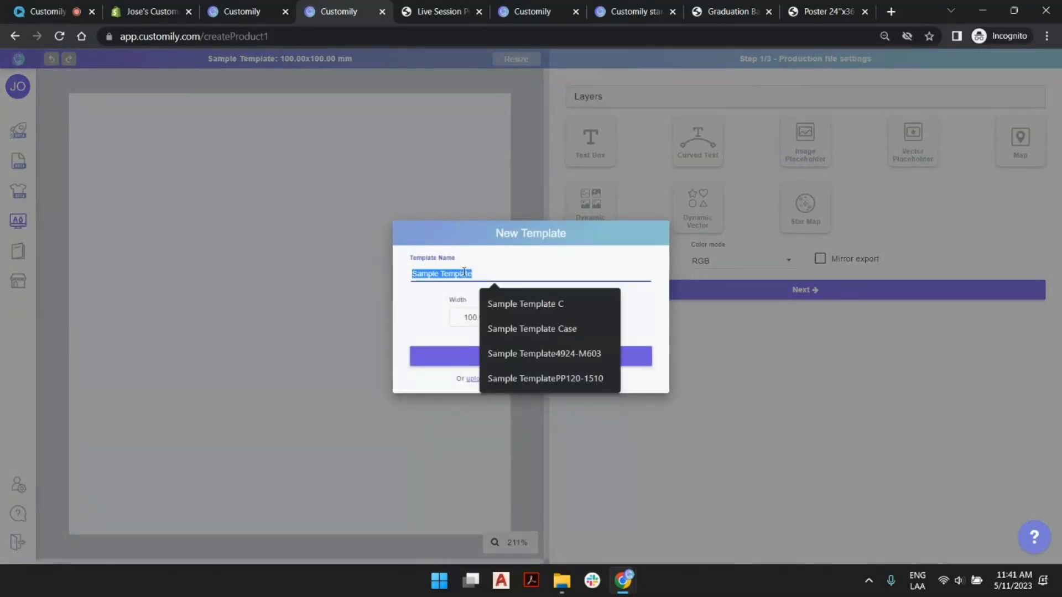
pyautogui.write('Live Sess')
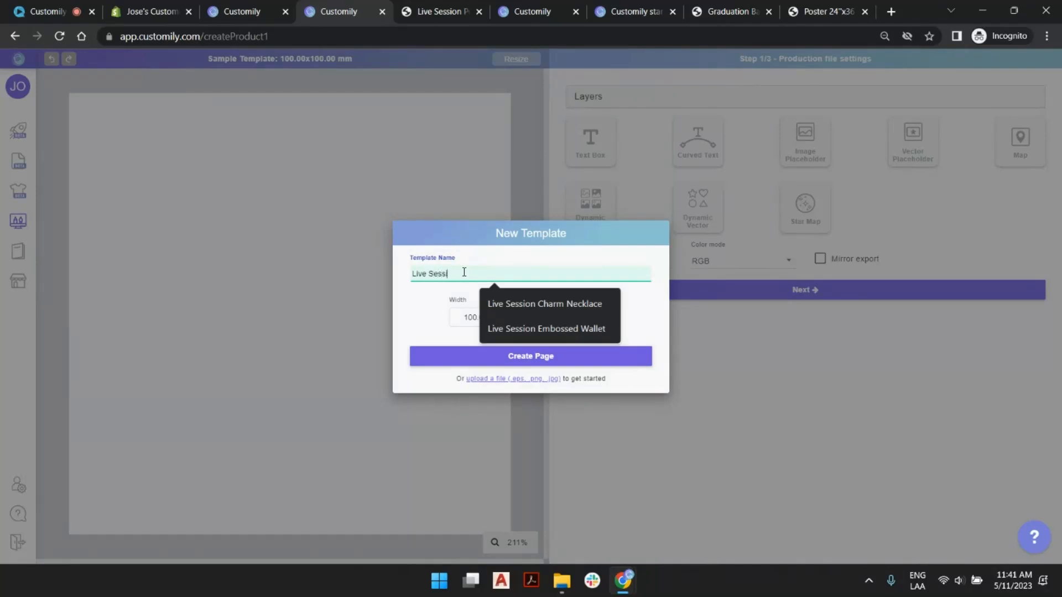
pyautogui.write('ion Graduation Banner')
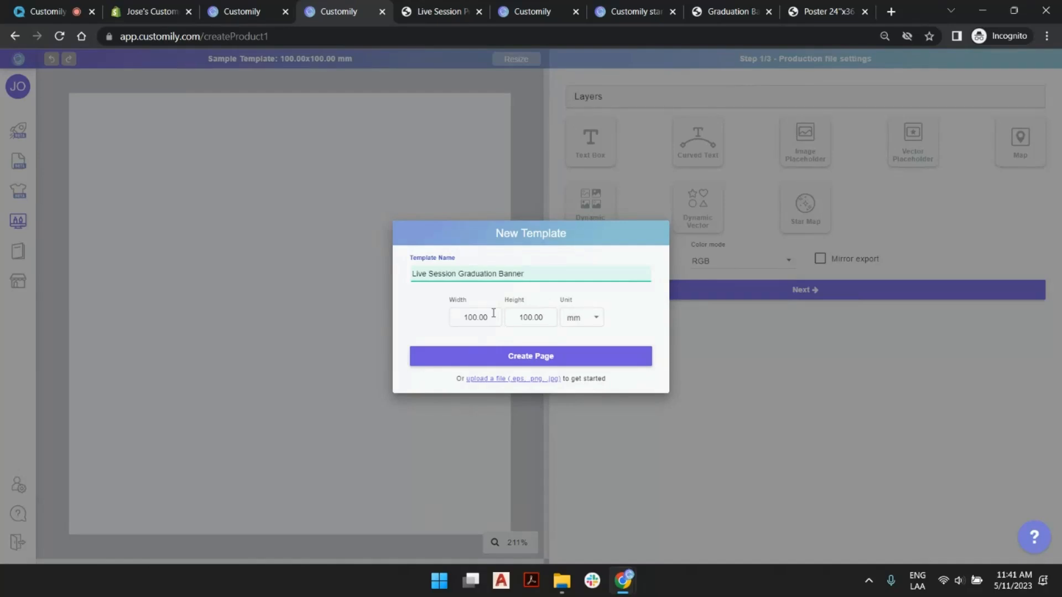
# - Set the new template's size to 658 mm wide by 956 mm high and create its page
pyautogui.doubleClick(475, 317)
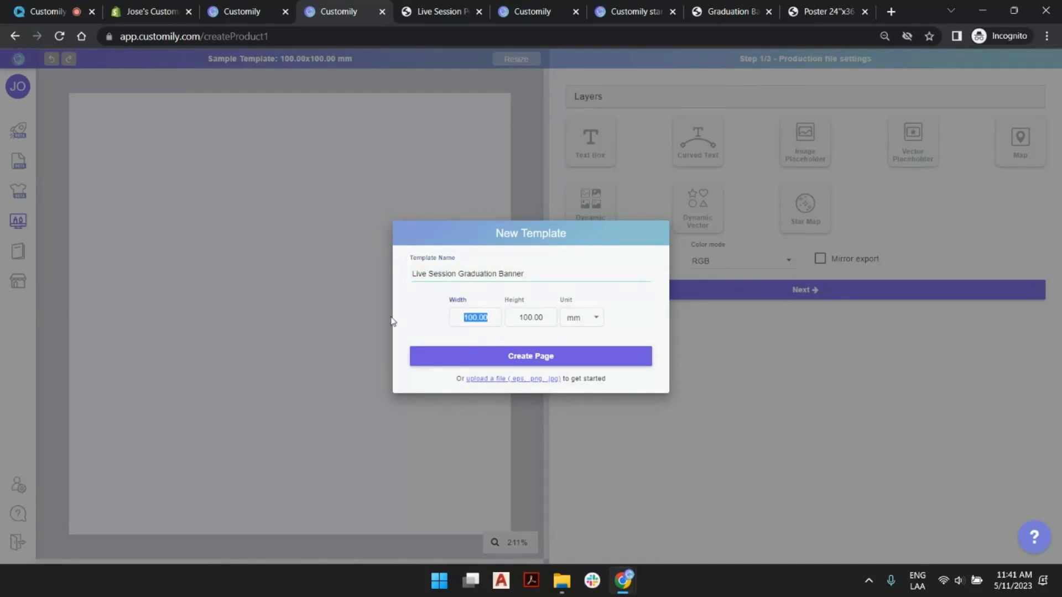
pyautogui.write('58')
pyautogui.press('Tab')
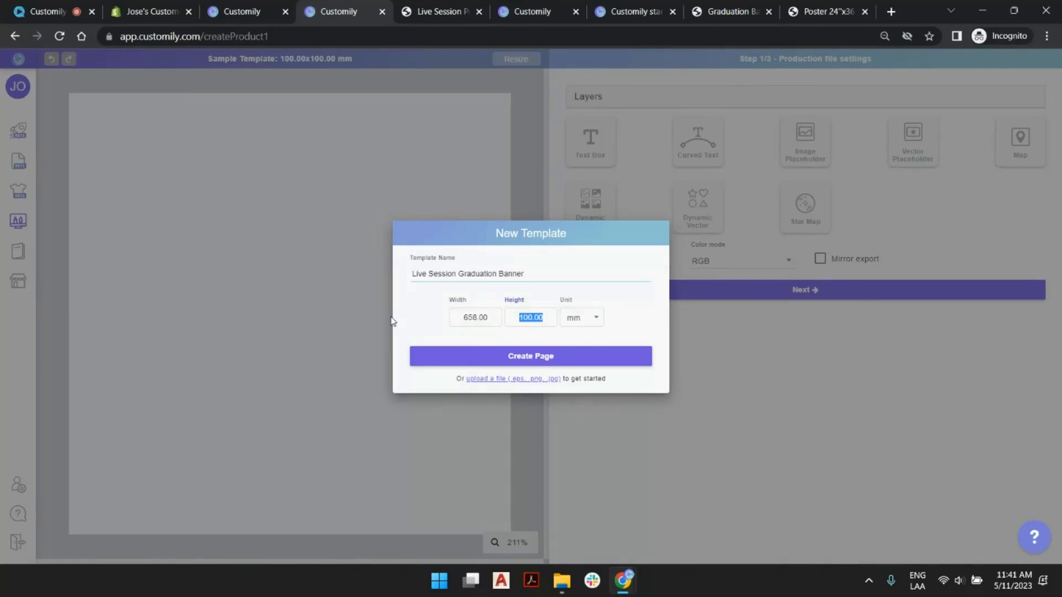
pyautogui.write('956')
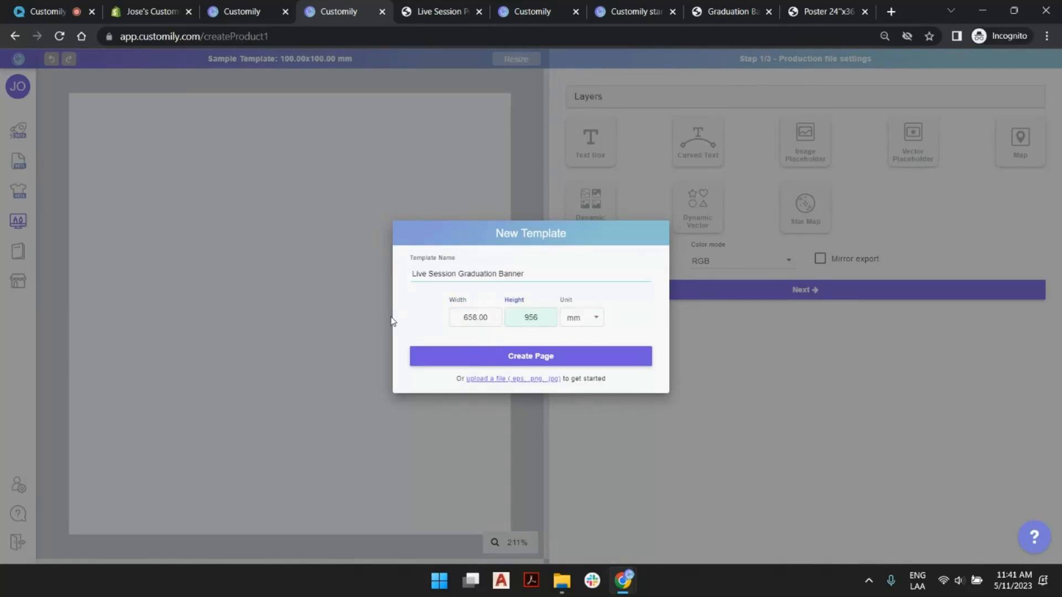
pyautogui.press('Tab')
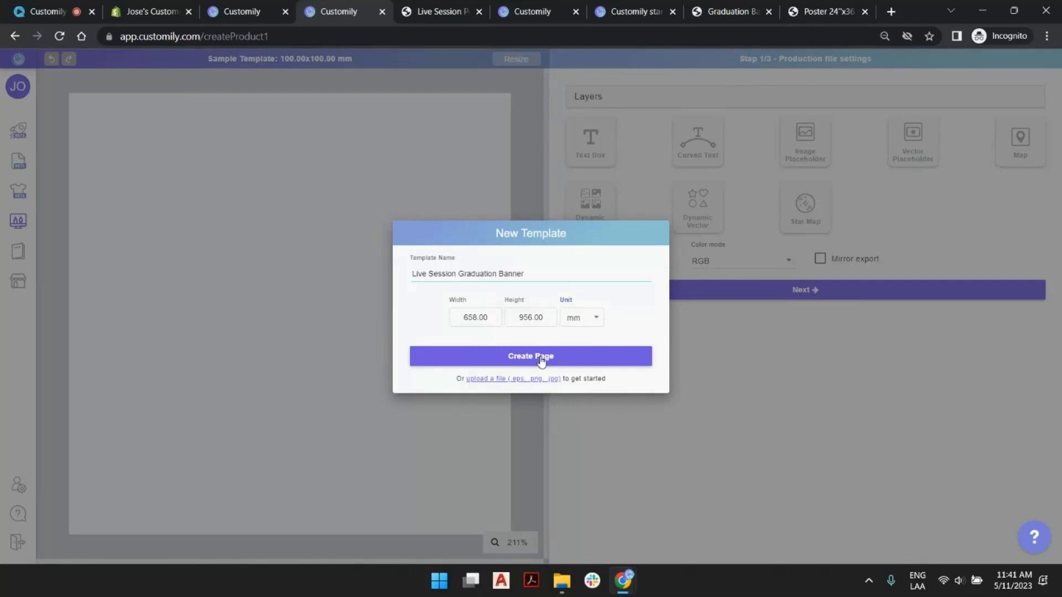
pyautogui.click(541, 358)
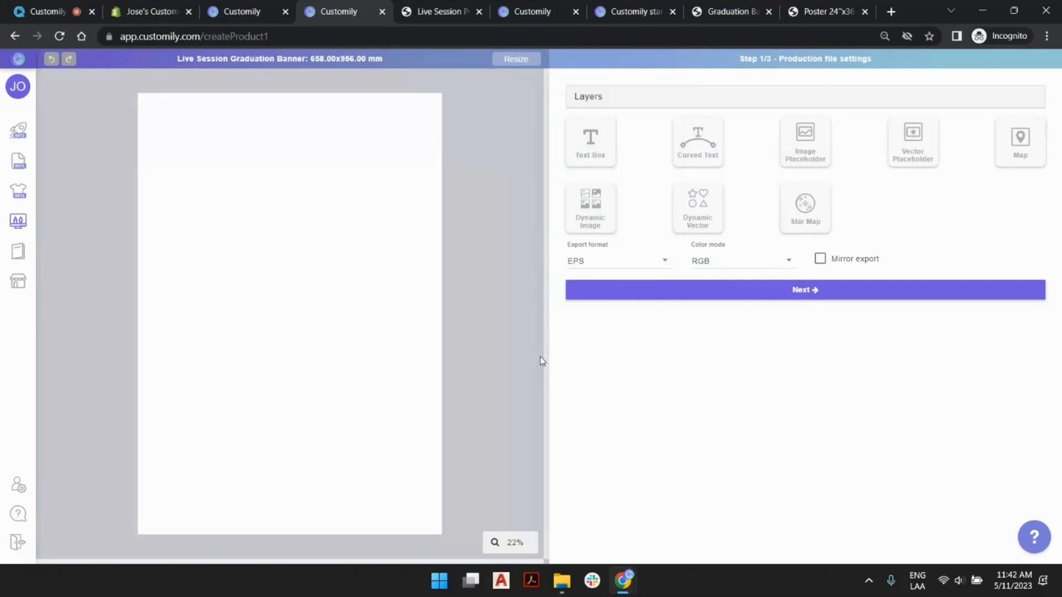
# - Set the production file's export format to PDF and look through the other available formats
pyautogui.click(591, 263)
pyautogui.click(586, 313)
pyautogui.click(510, 181)
pyautogui.click(608, 260)
pyautogui.scroll(-2, 611, 265)
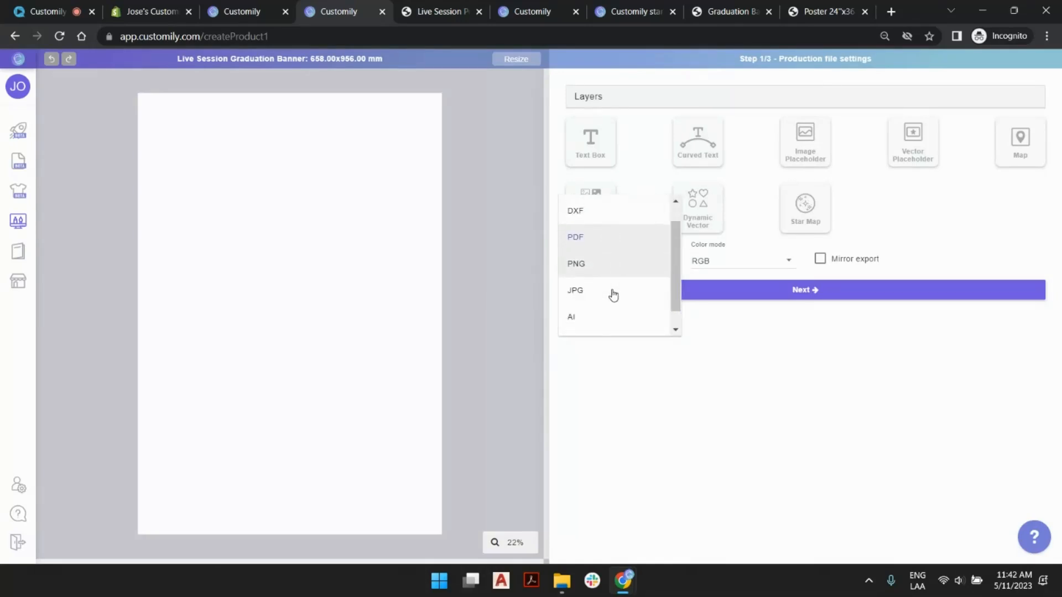
pyautogui.scroll(2, 614, 266)
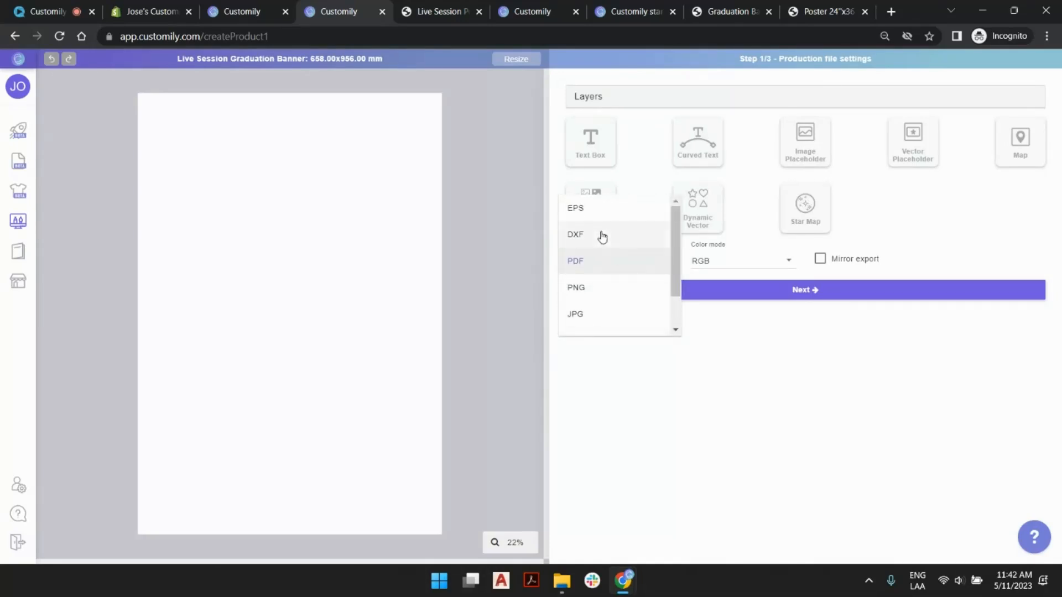
pyautogui.click(484, 188)
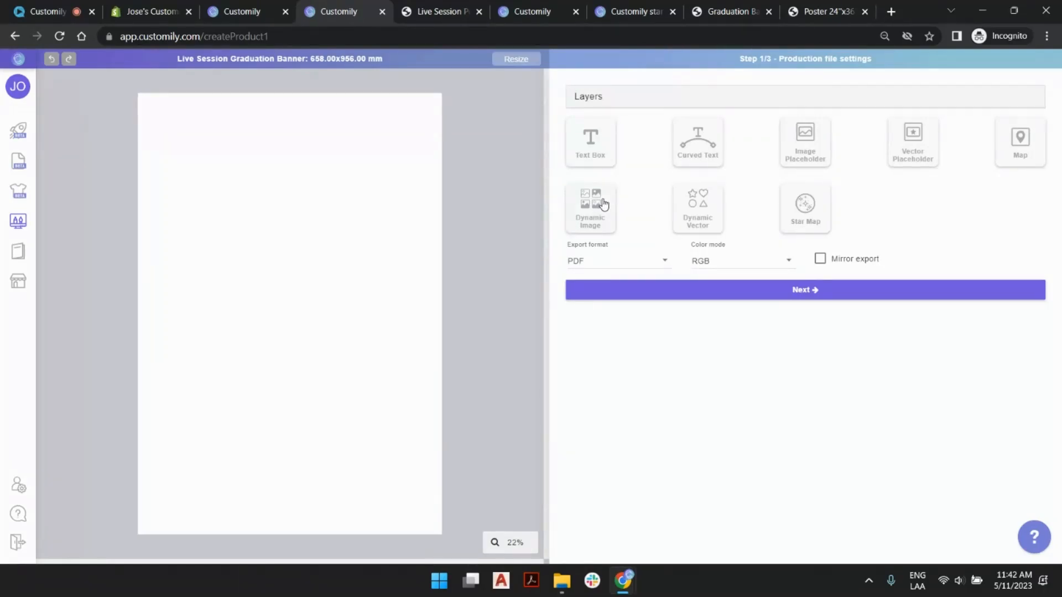
# - Add a dynamic image element to the blank page and upload print bg.png into it
pyautogui.click(604, 205)
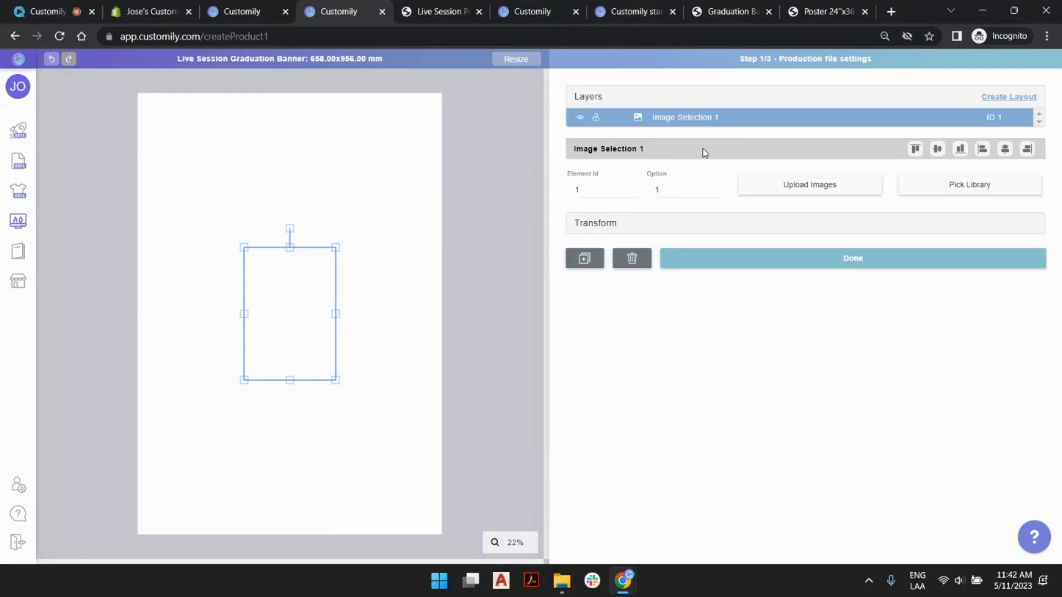
pyautogui.click(461, 221)
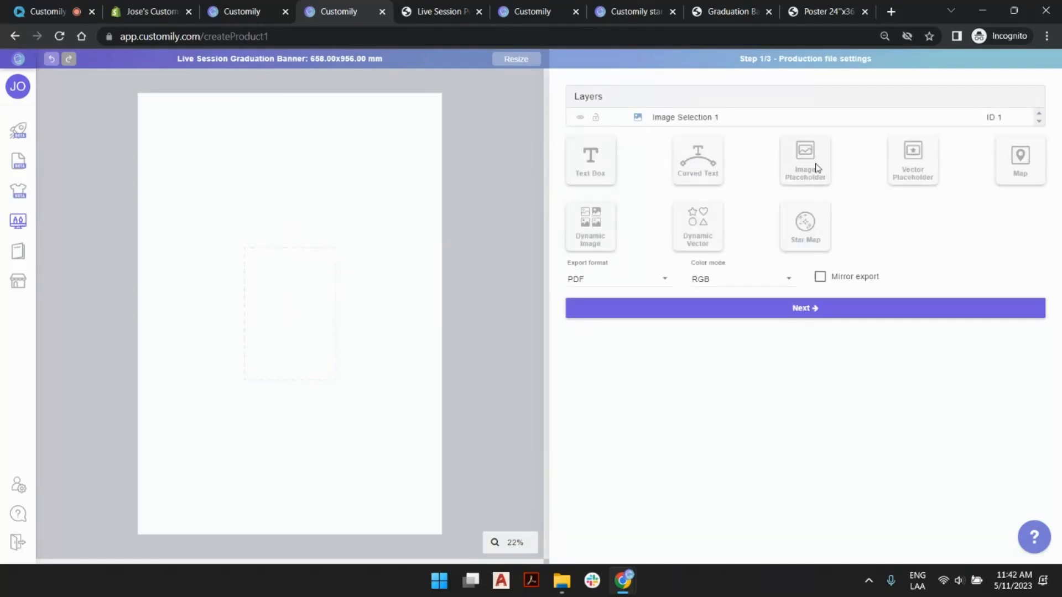
pyautogui.click(310, 267)
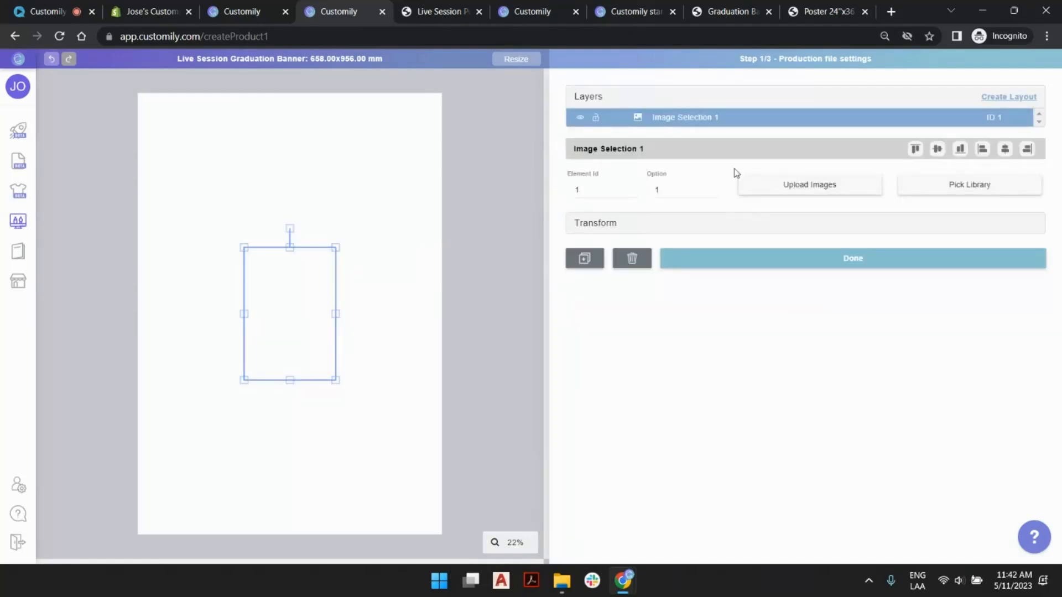
pyautogui.click(757, 189)
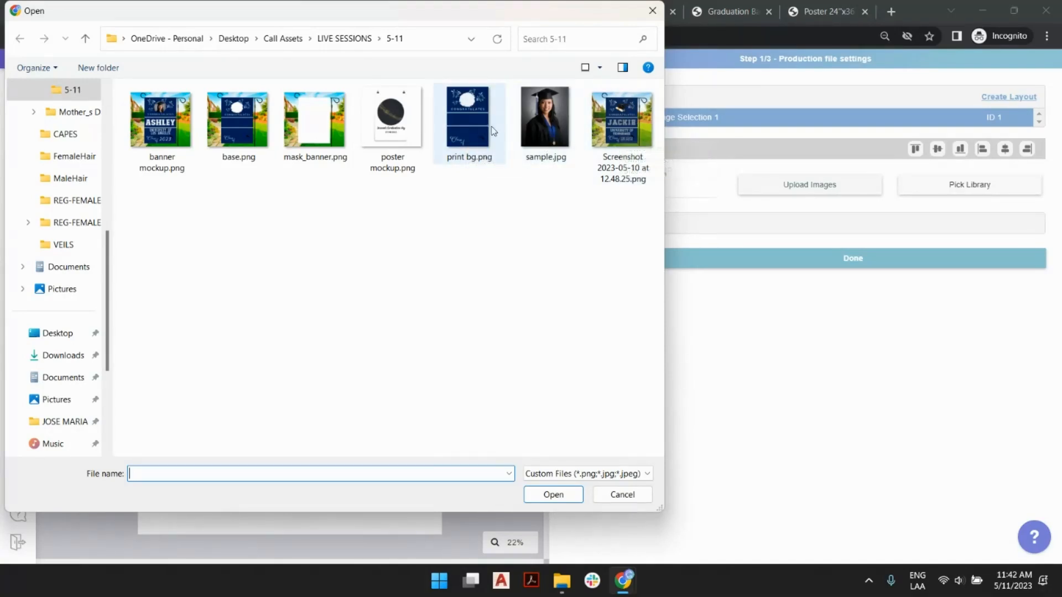
pyautogui.click(476, 109)
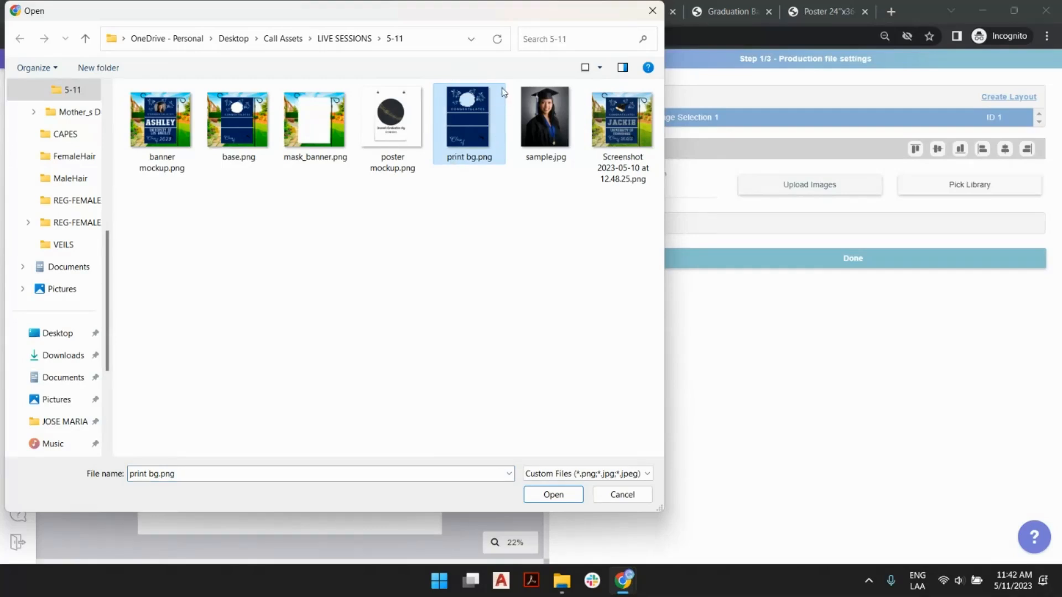
pyautogui.doubleClick(477, 134)
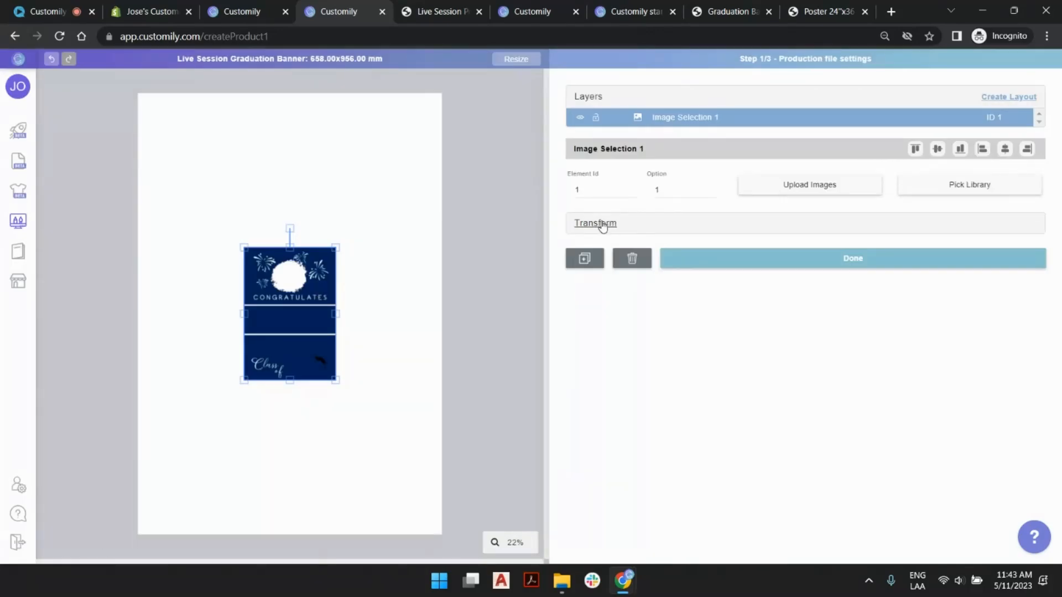
# - Resize the background image to 658 mm wide by 956 mm high and deselect it
pyautogui.click(652, 229)
pyautogui.moveTo(644, 287); pyautogui.dragTo(520, 290)
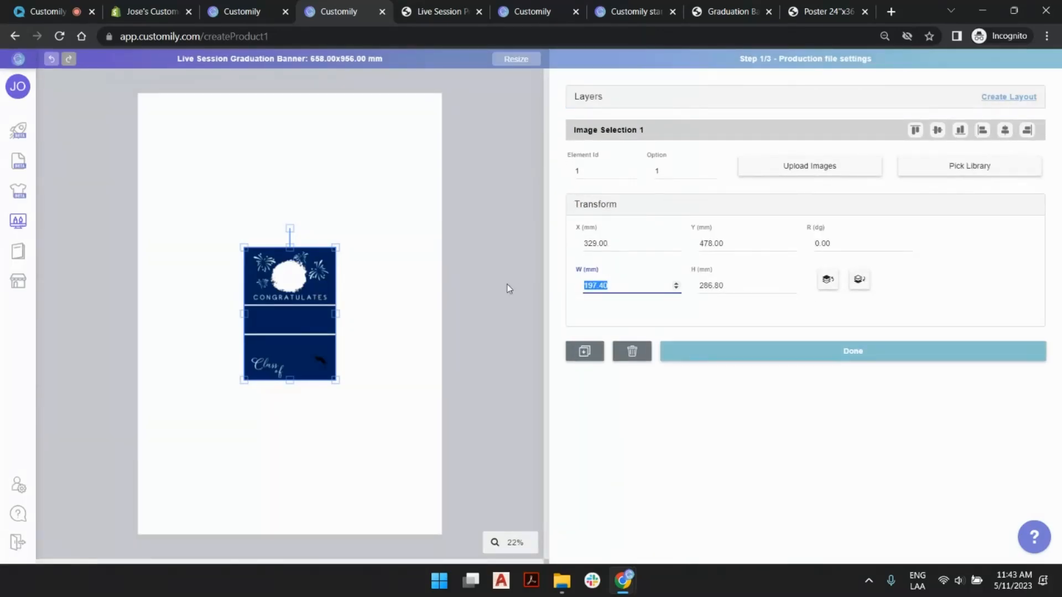
pyautogui.write('658')
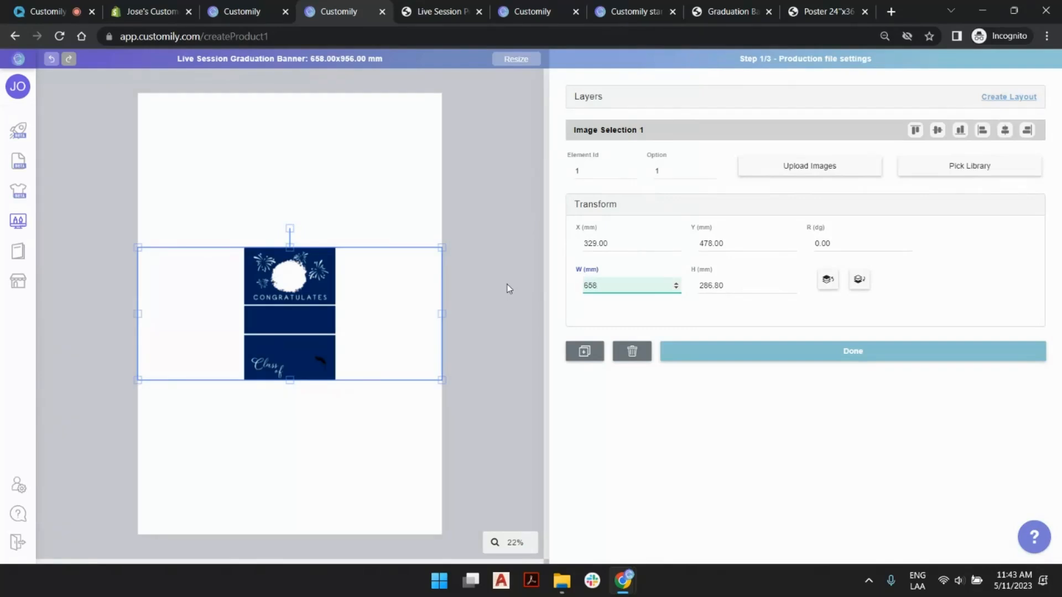
pyautogui.press('Tab')
pyautogui.write('956')
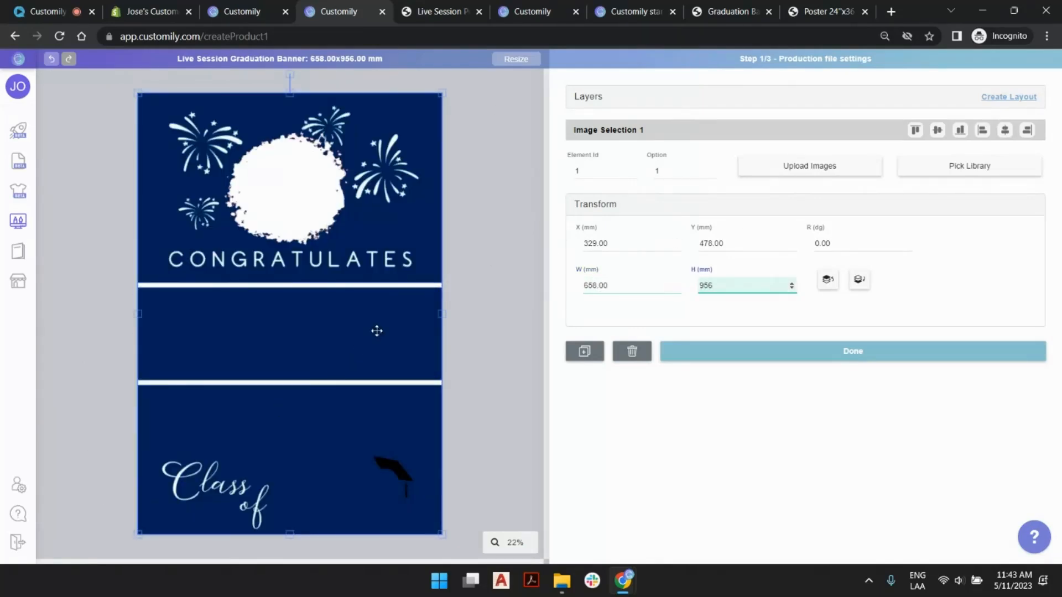
pyautogui.click(516, 191)
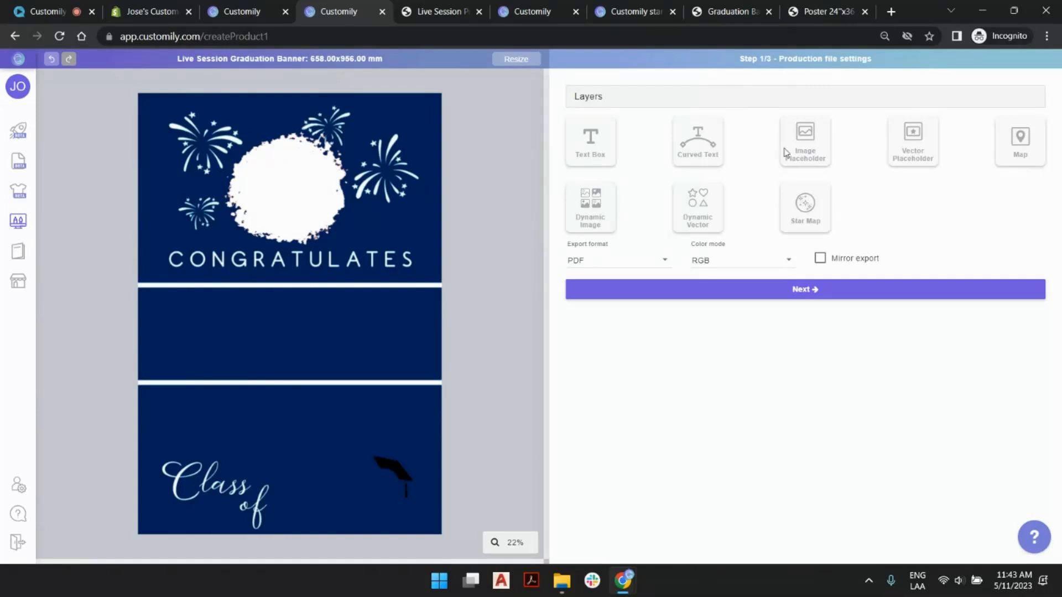
# - Place an image placeholder of about 269 x 248 mm over the white splash above CONGRATULATES and test it with sample.jpg
pyautogui.click(807, 149)
pyautogui.moveTo(297, 305); pyautogui.dragTo(350, 176)
pyautogui.moveTo(288, 222); pyautogui.dragTo(292, 245)
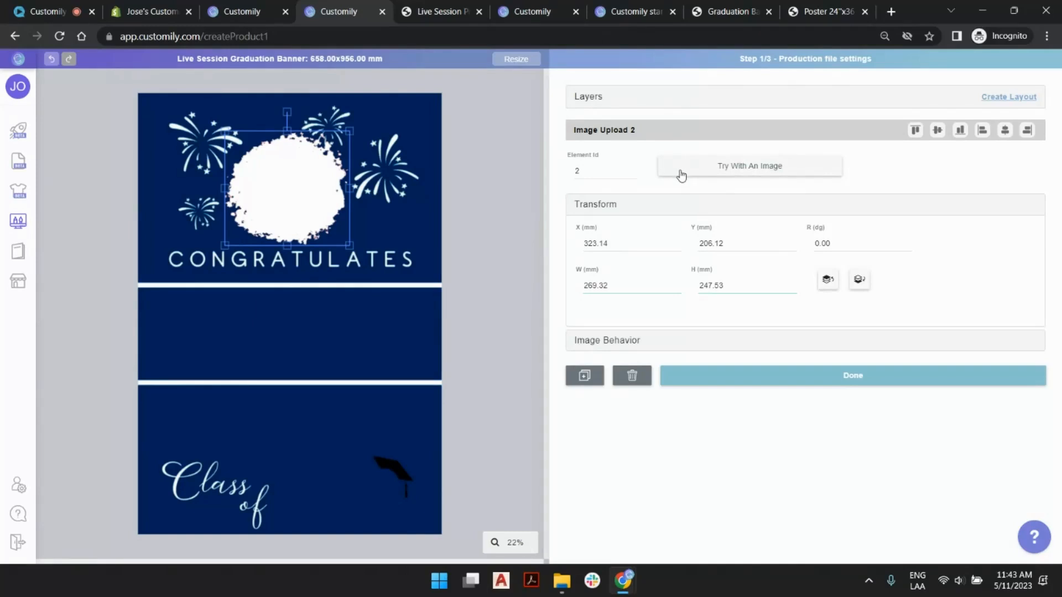
pyautogui.click(765, 174)
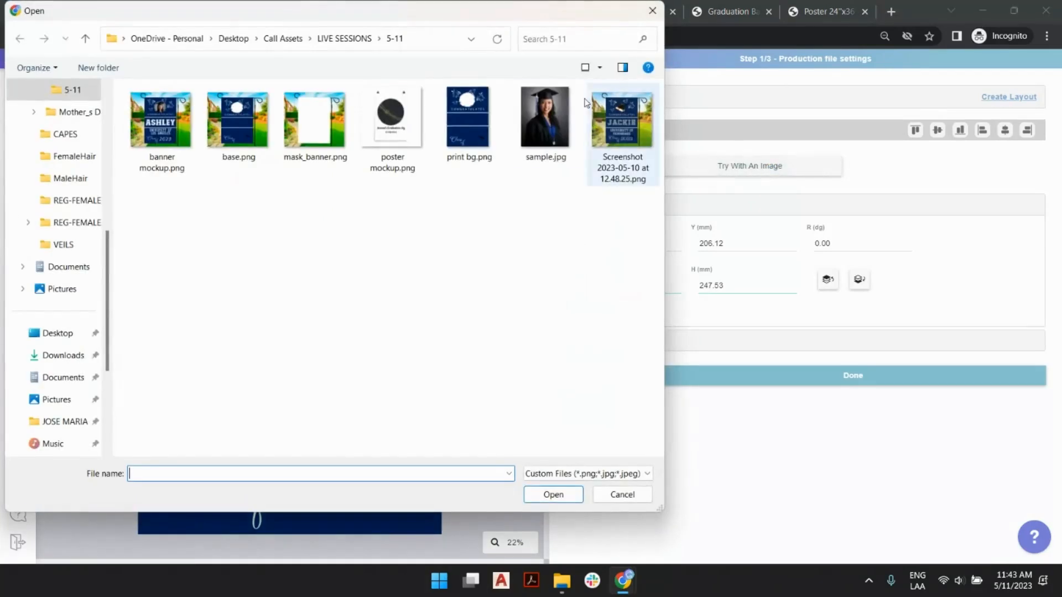
pyautogui.doubleClick(556, 121)
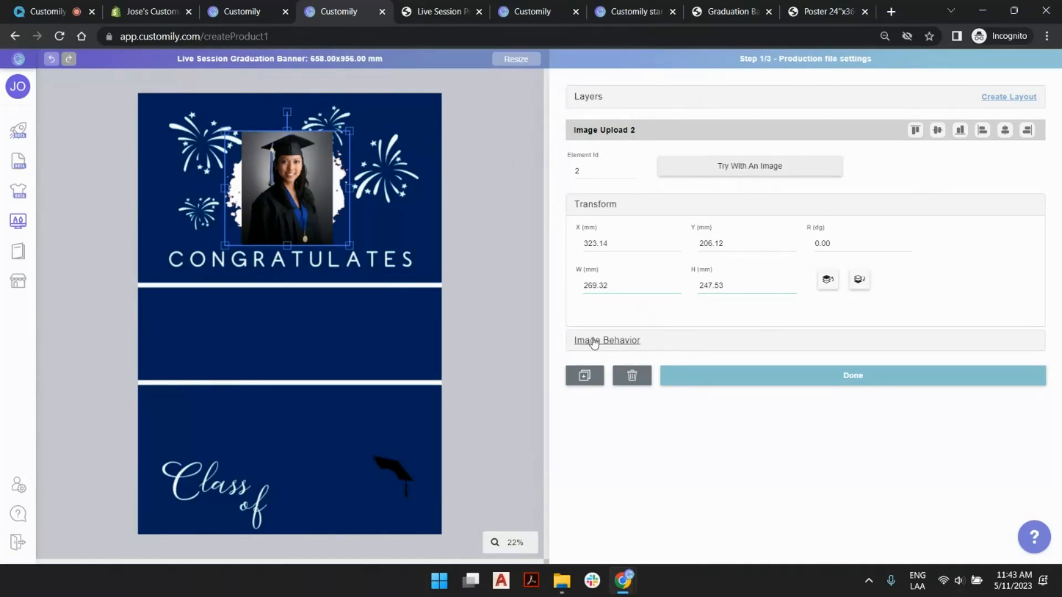
# - Try the Grayscale and Single Color image types on the photo placeholder and switch back to Full Color
pyautogui.click(796, 344)
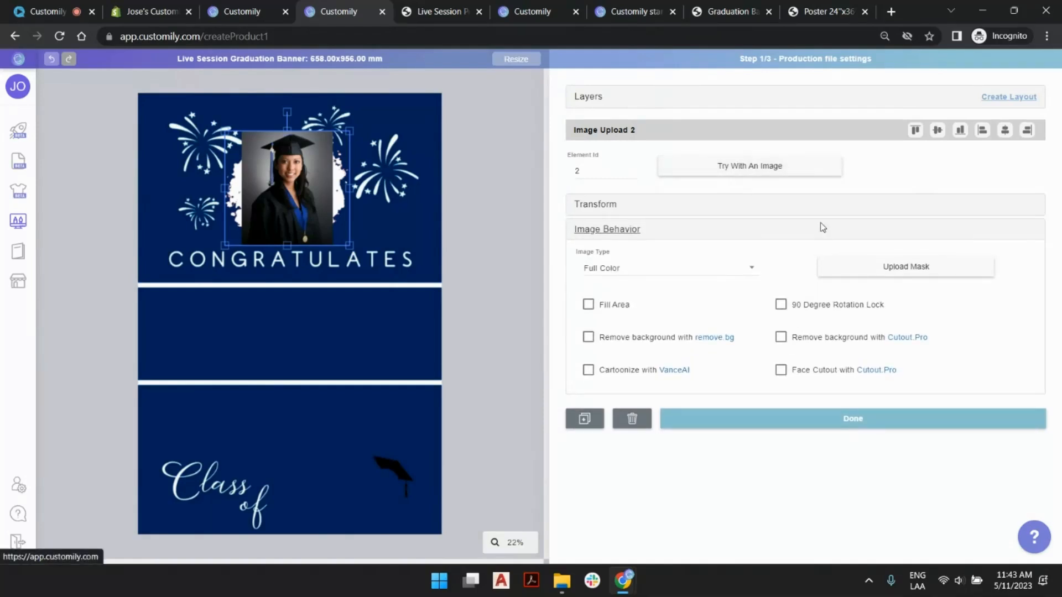
pyautogui.click(700, 274)
pyautogui.click(645, 243)
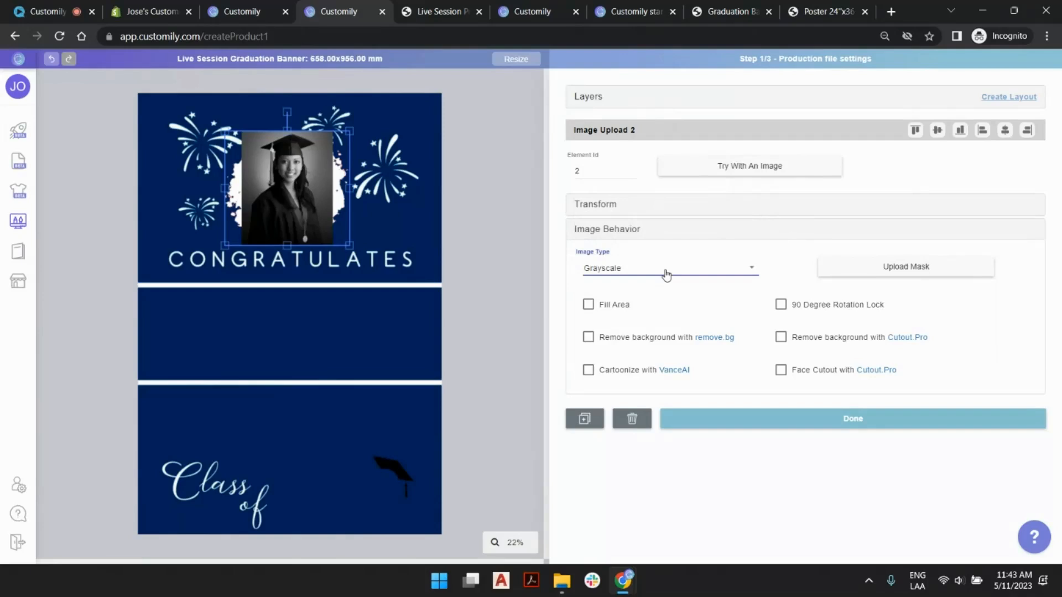
pyautogui.click(666, 271)
pyautogui.click(653, 243)
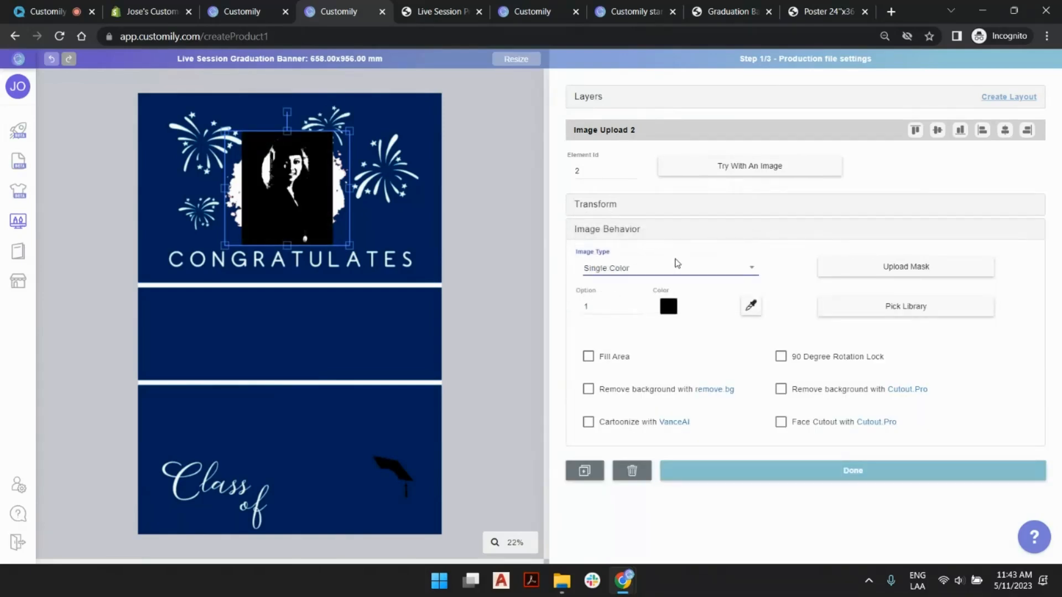
pyautogui.click(676, 269)
pyautogui.click(668, 321)
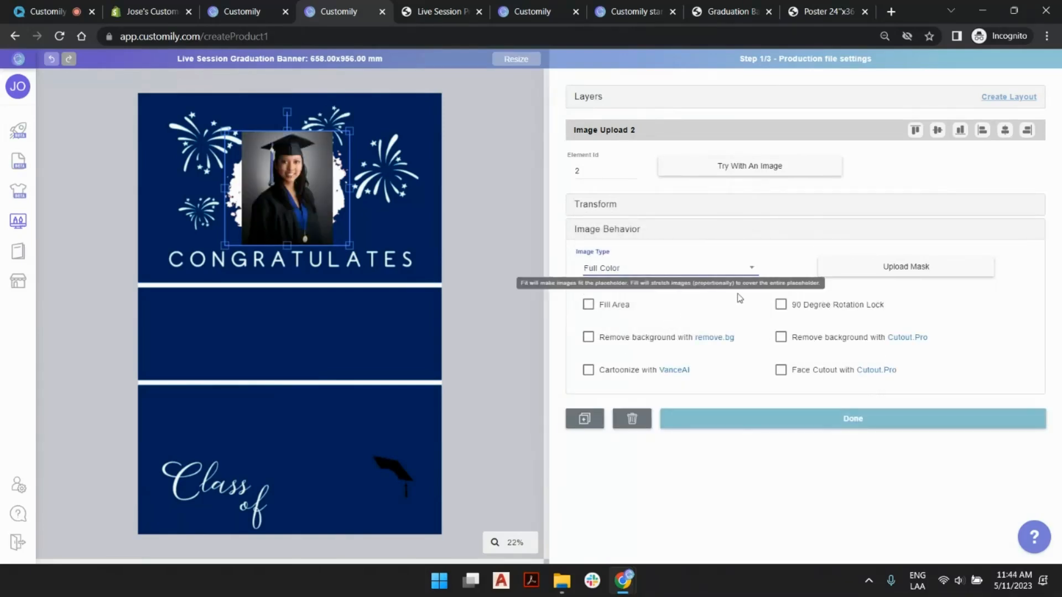
# - Make the photo fill the entire placeholder area and select the background image
pyautogui.click(588, 304)
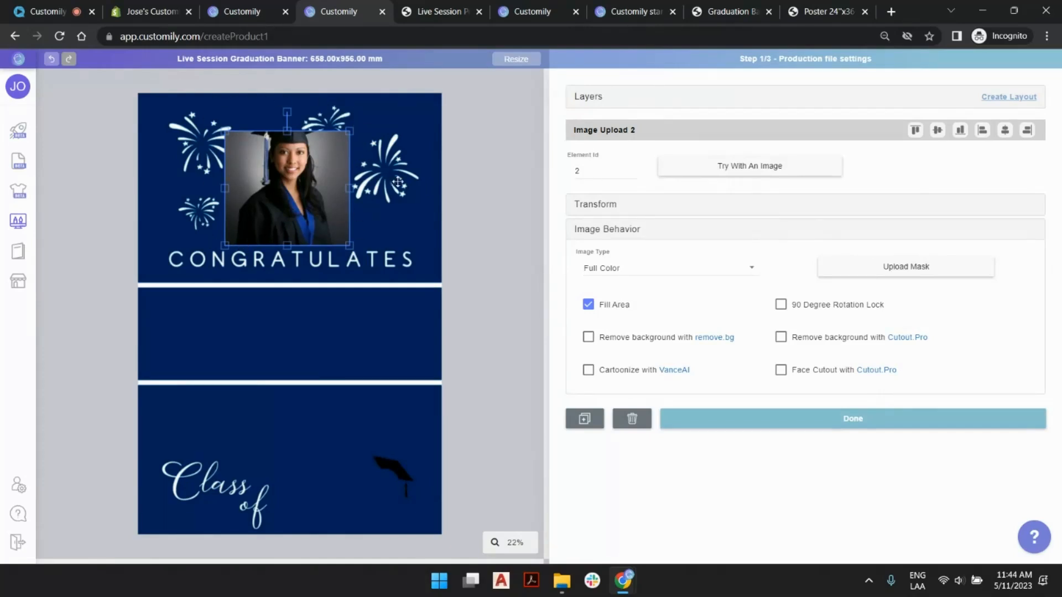
pyautogui.click(419, 103)
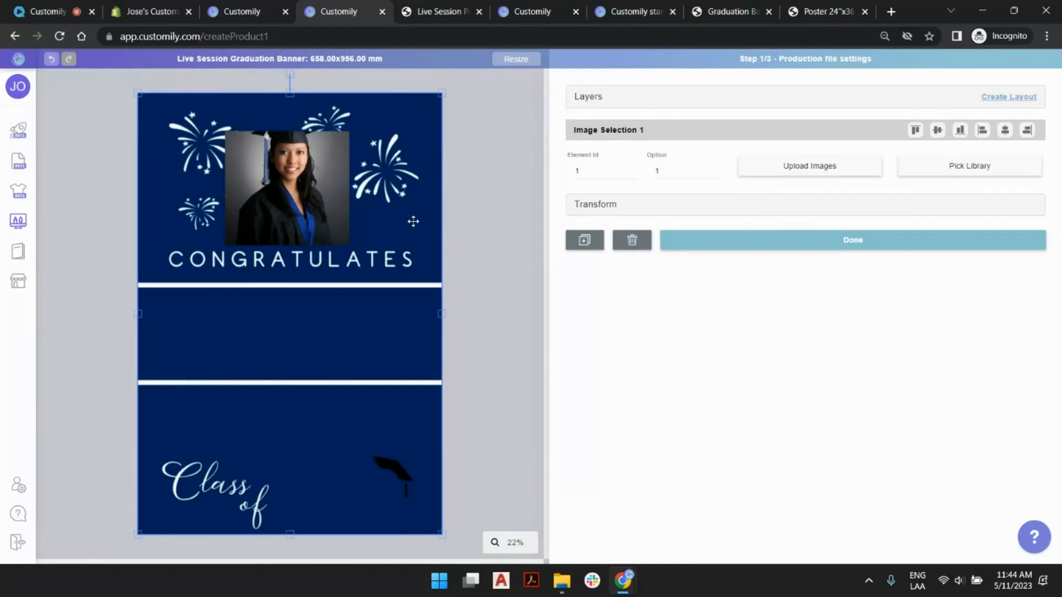
# - Rename the background image's layer as Background in the layer list
pyautogui.click(597, 100)
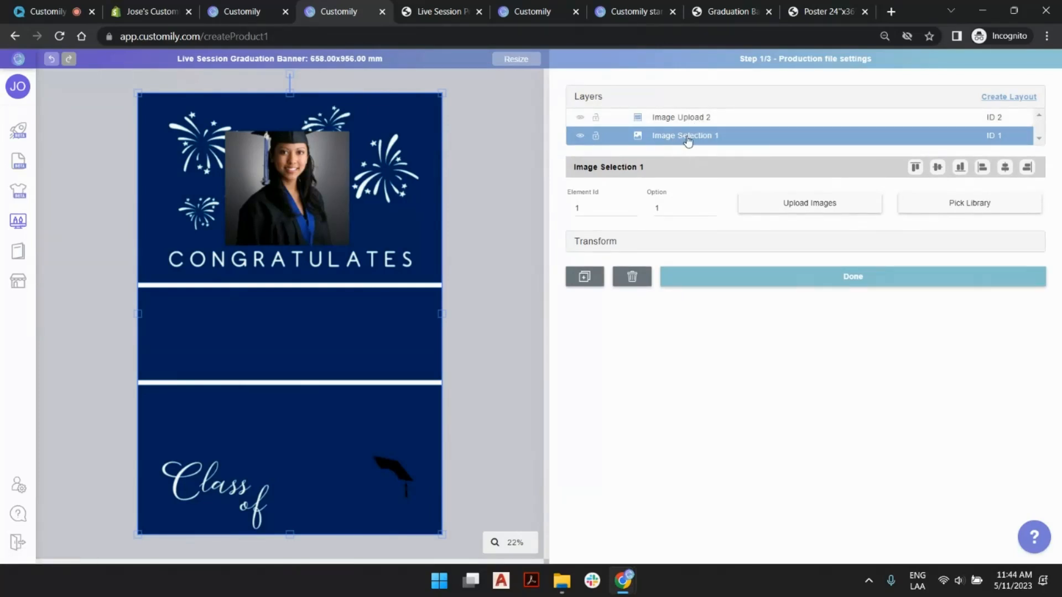
pyautogui.doubleClick(687, 141)
pyautogui.hotkey('ctrl', 'a')
pyautogui.write('Ba')
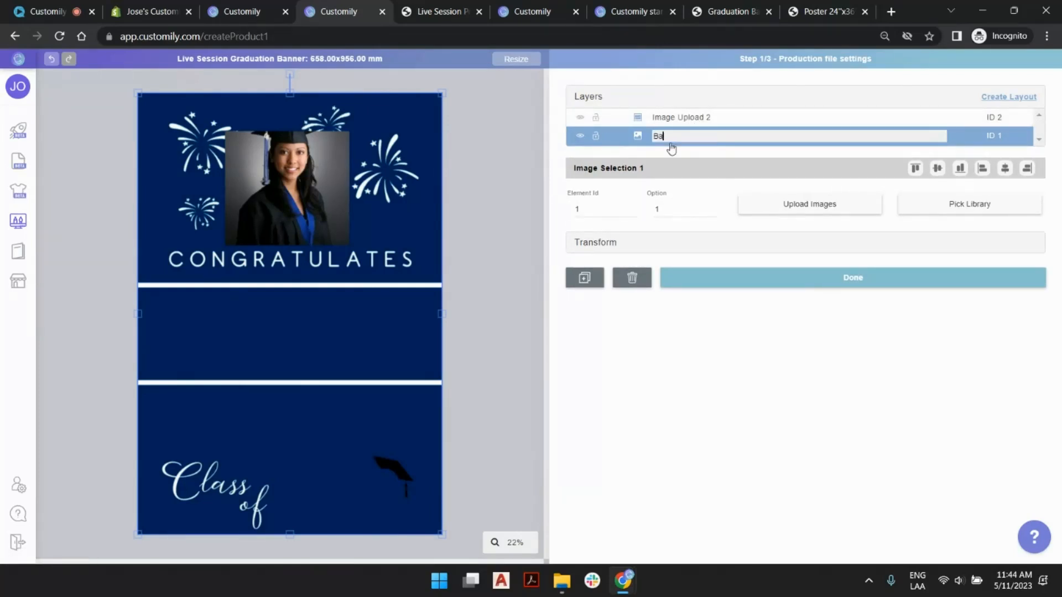
pyautogui.write('ckground')
pyautogui.press('Return')
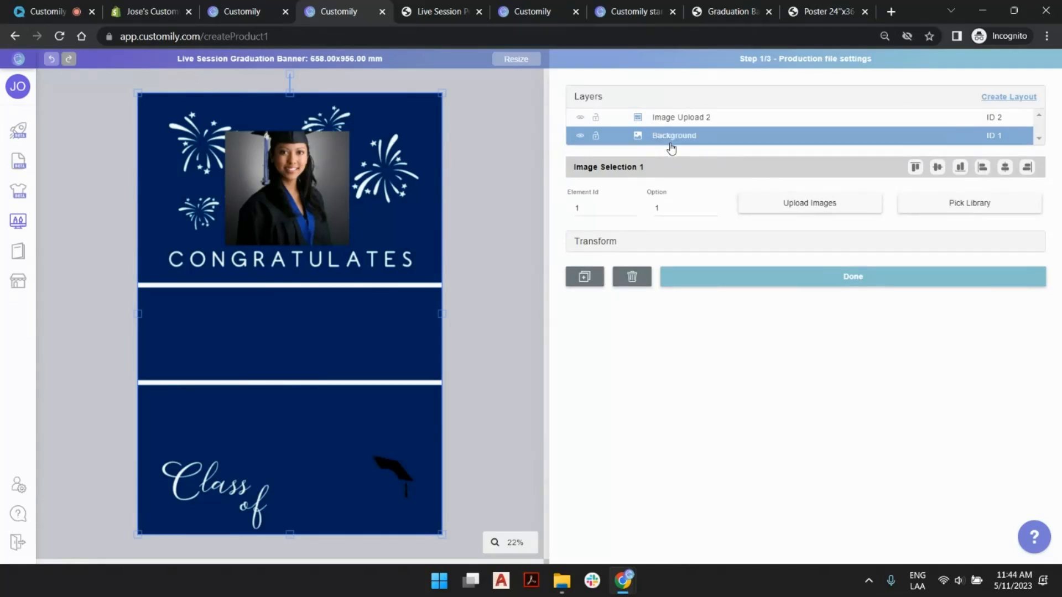
# - Rename the image placeholder's layer as Upload your Photo
pyautogui.doubleClick(695, 116)
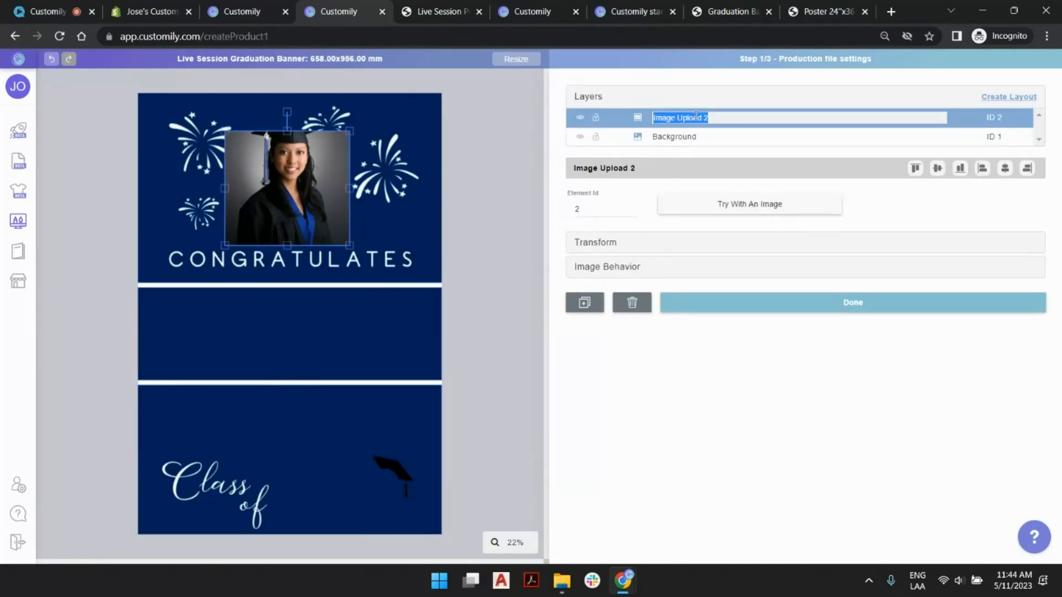
pyautogui.write('Uploa')
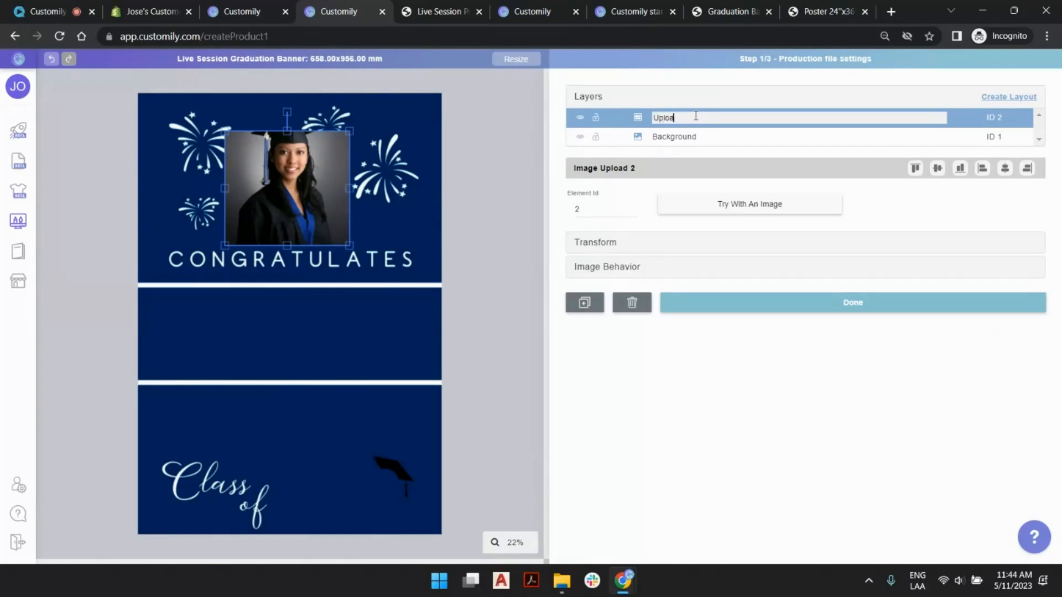
pyautogui.write('d your Photo')
pyautogui.press('Return')
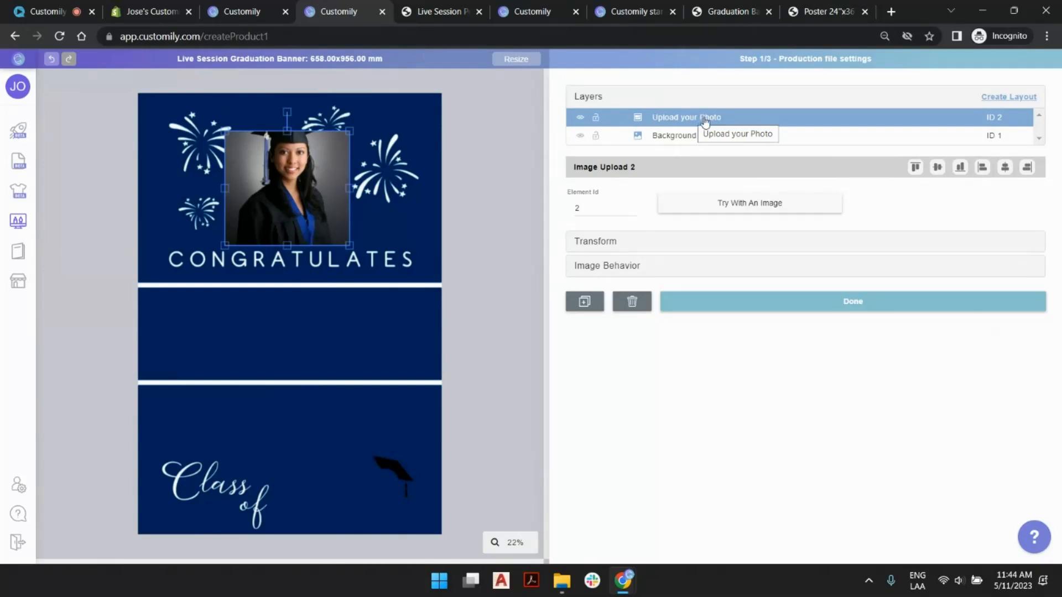
# - Move the Upload your Photo layer below the Background layer so the splash shape frames the photo
pyautogui.moveTo(706, 123); pyautogui.dragTo(706, 142)
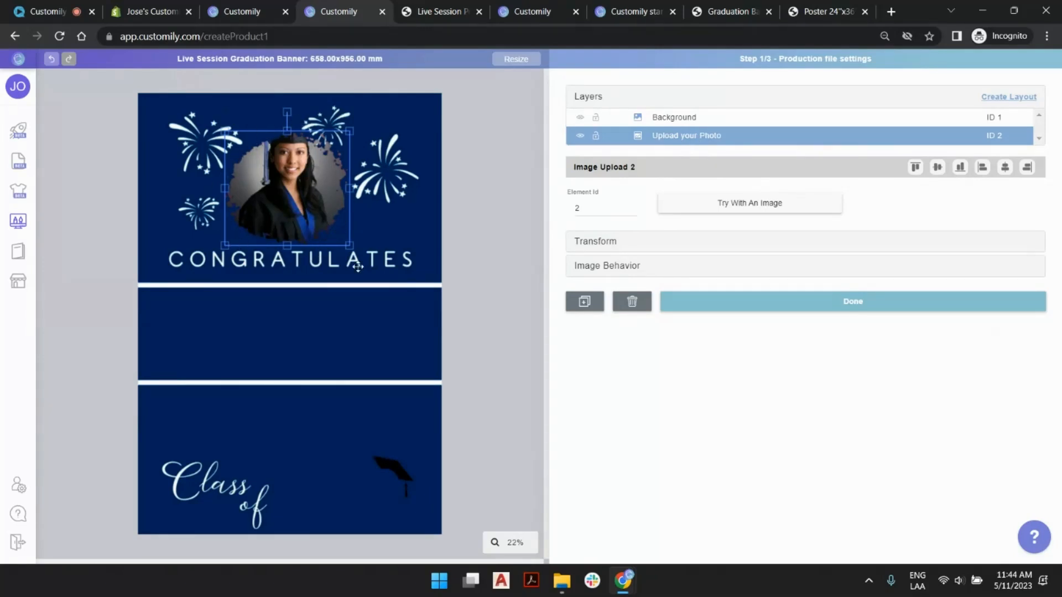
pyautogui.click(474, 244)
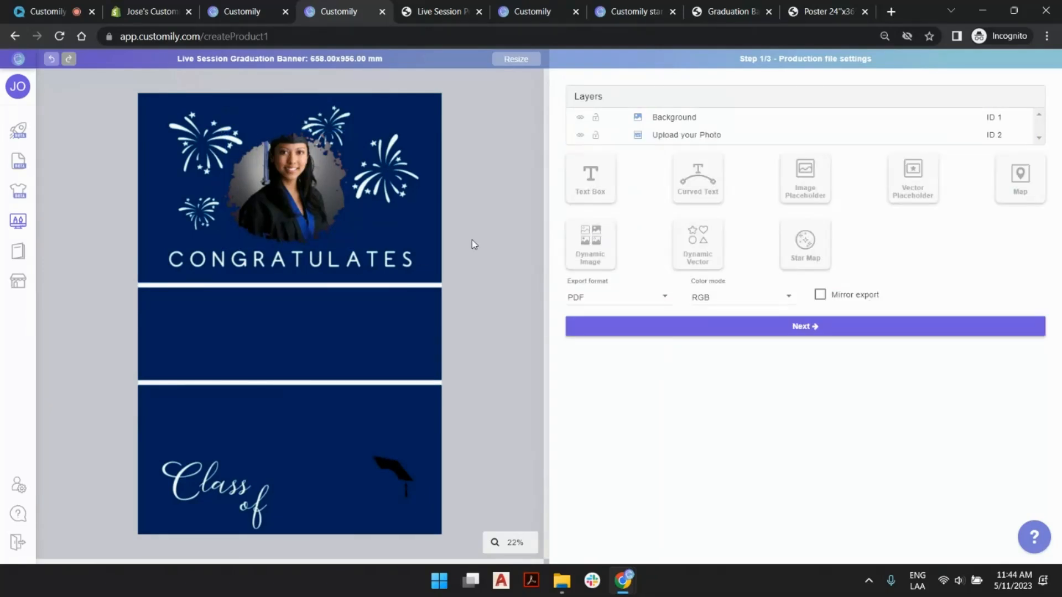
pyautogui.click(298, 175)
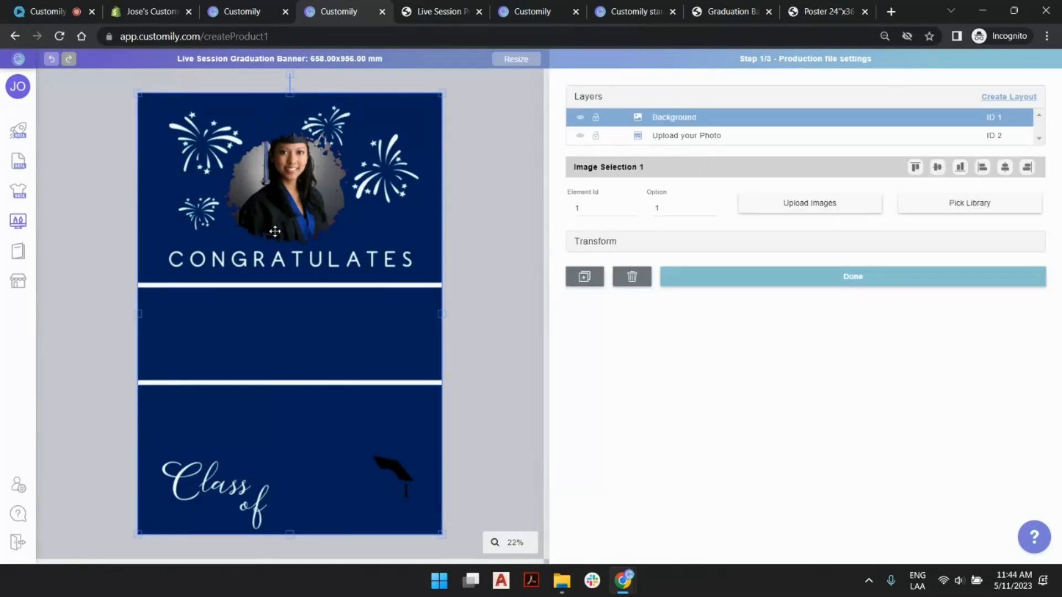
pyautogui.click(513, 210)
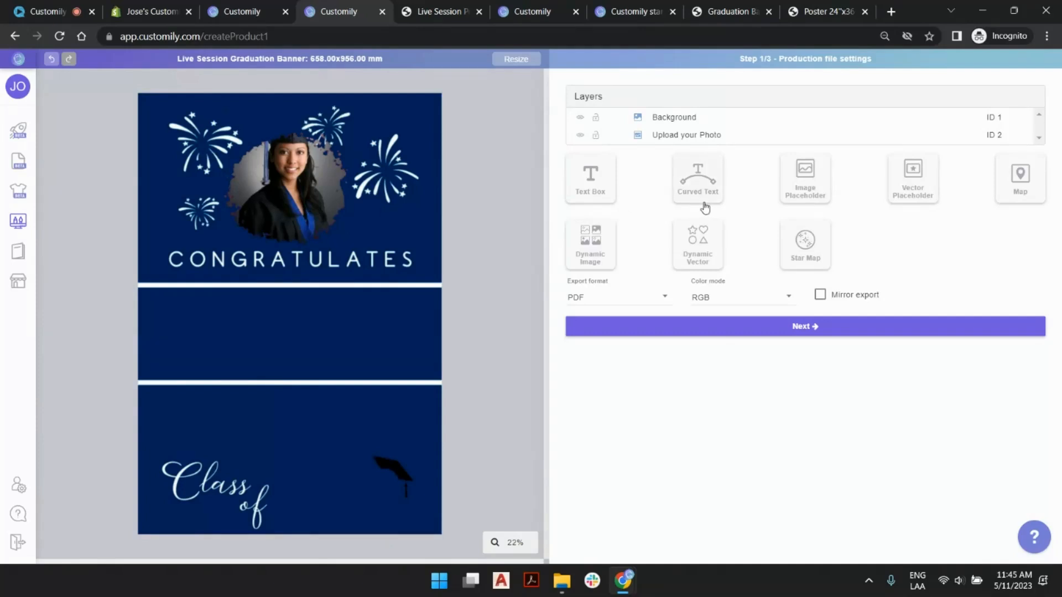
# - Add a text box and resize it to fill the blue band between the two white lines
pyautogui.click(602, 191)
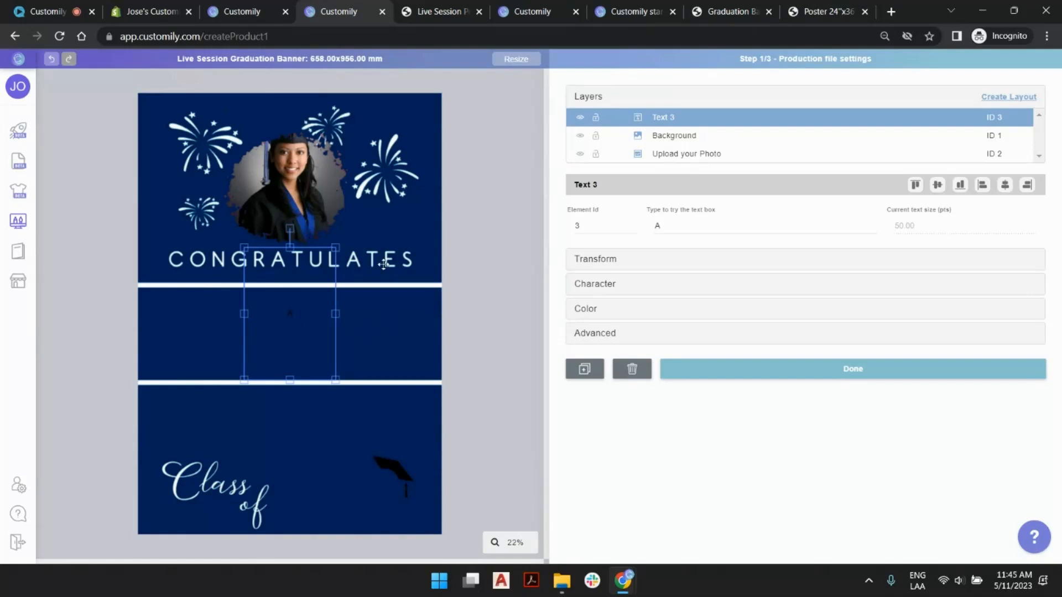
pyautogui.moveTo(243, 315); pyautogui.dragTo(154, 314)
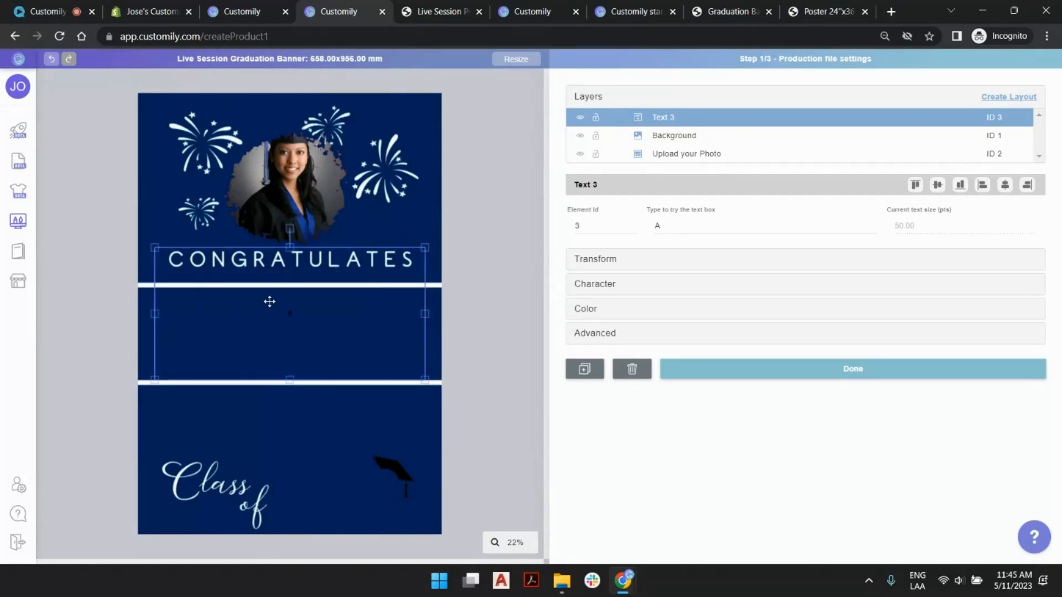
pyautogui.moveTo(290, 248); pyautogui.dragTo(288, 290)
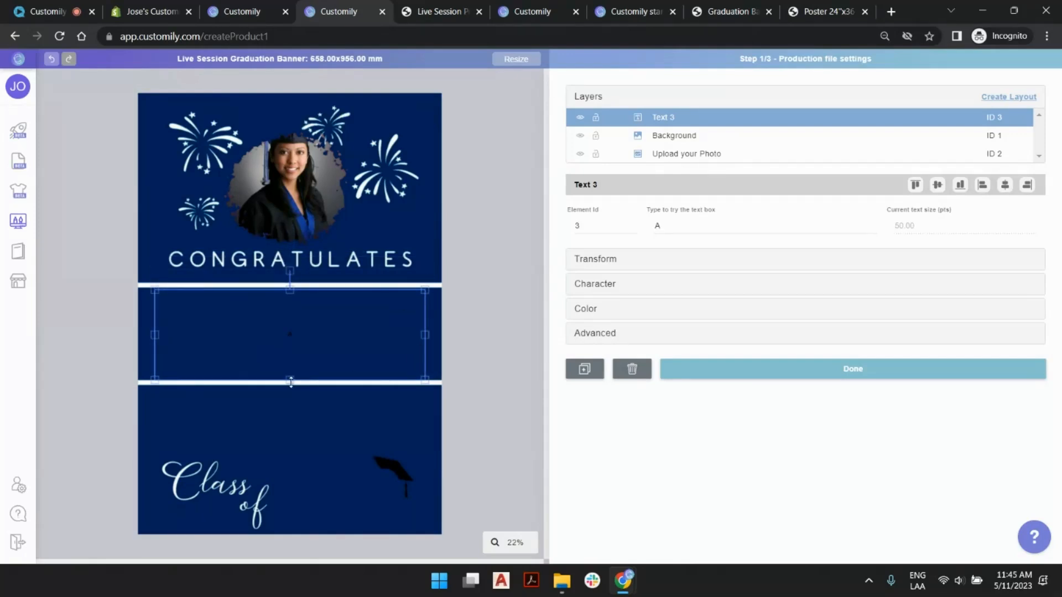
pyautogui.moveTo(290, 379); pyautogui.dragTo(289, 376)
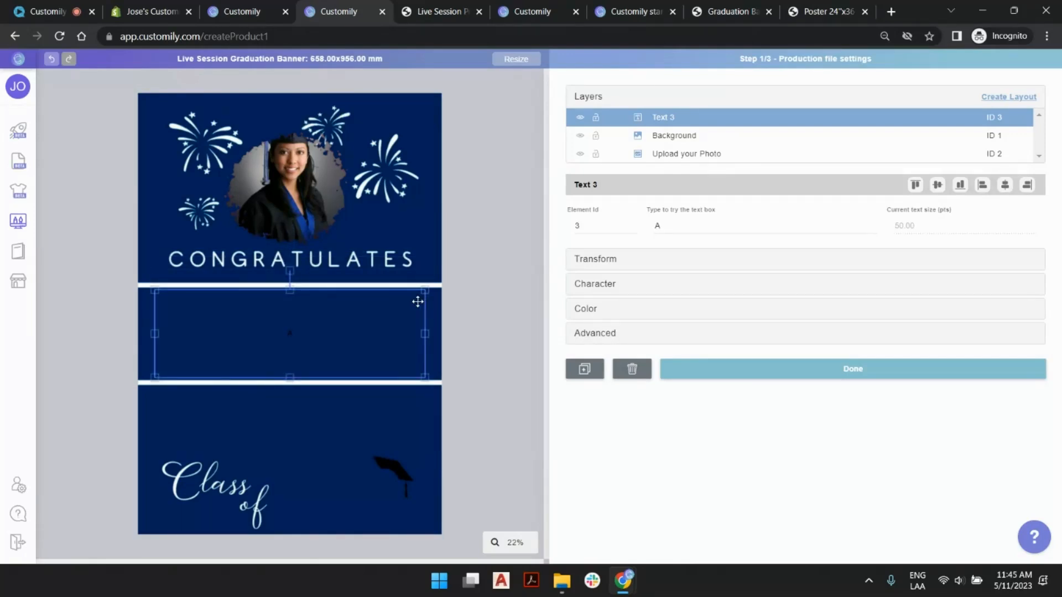
# - Replace the new text box's sample text with a graduate's first name in lowercase
pyautogui.doubleClick(690, 227)
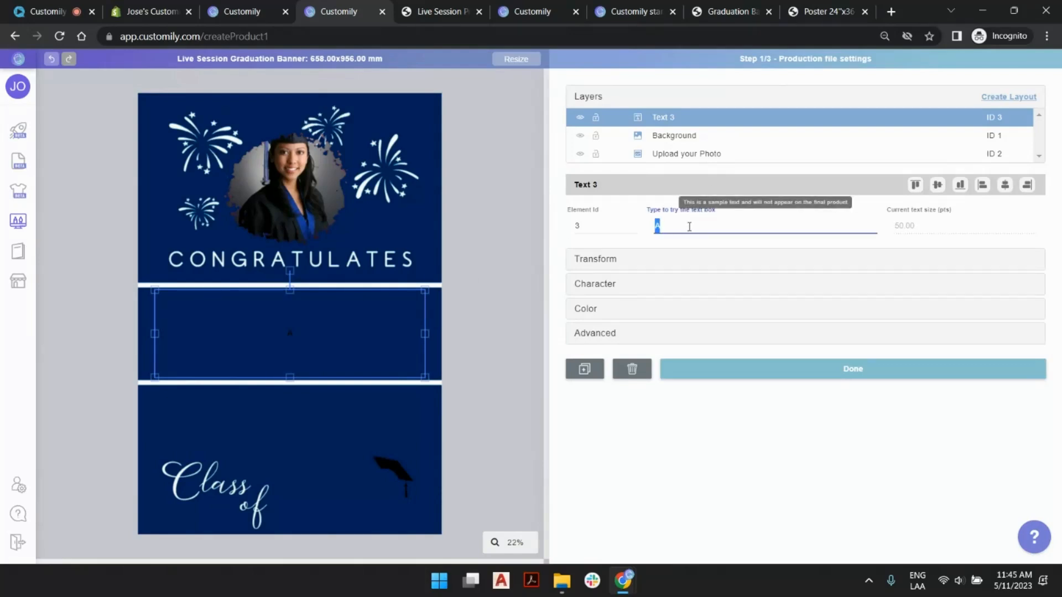
pyautogui.write('ashley')
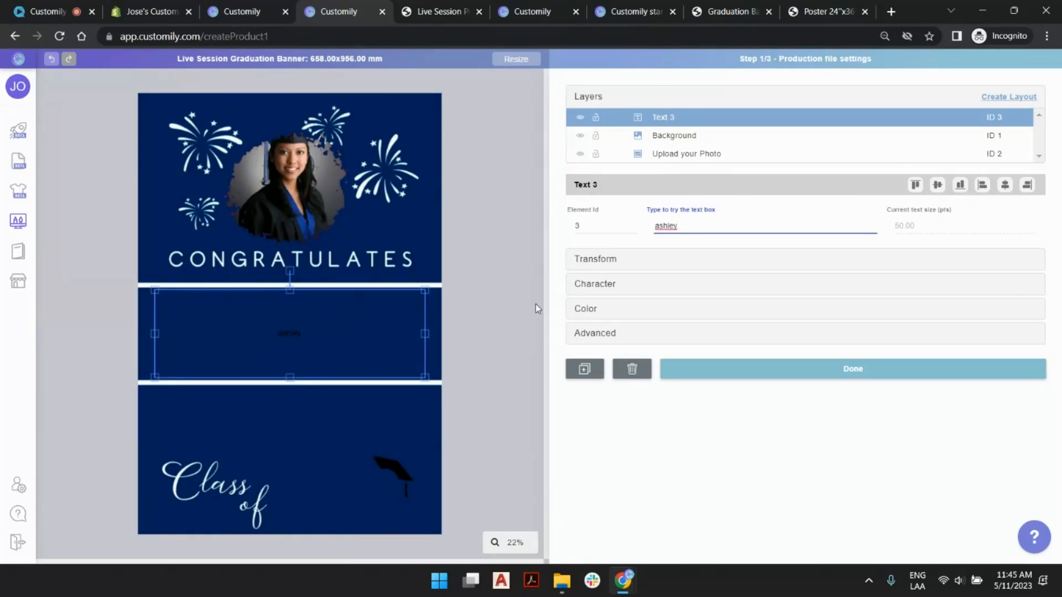
# - Set the graduate name text's font to Collge Combined Font (Regular)
pyautogui.click(602, 284)
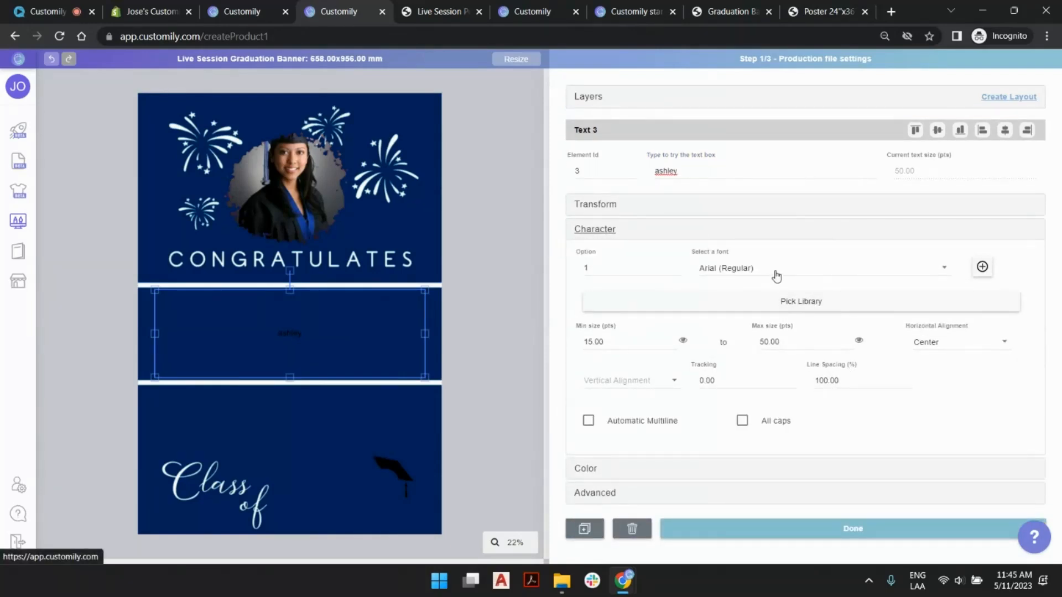
pyautogui.click(778, 271)
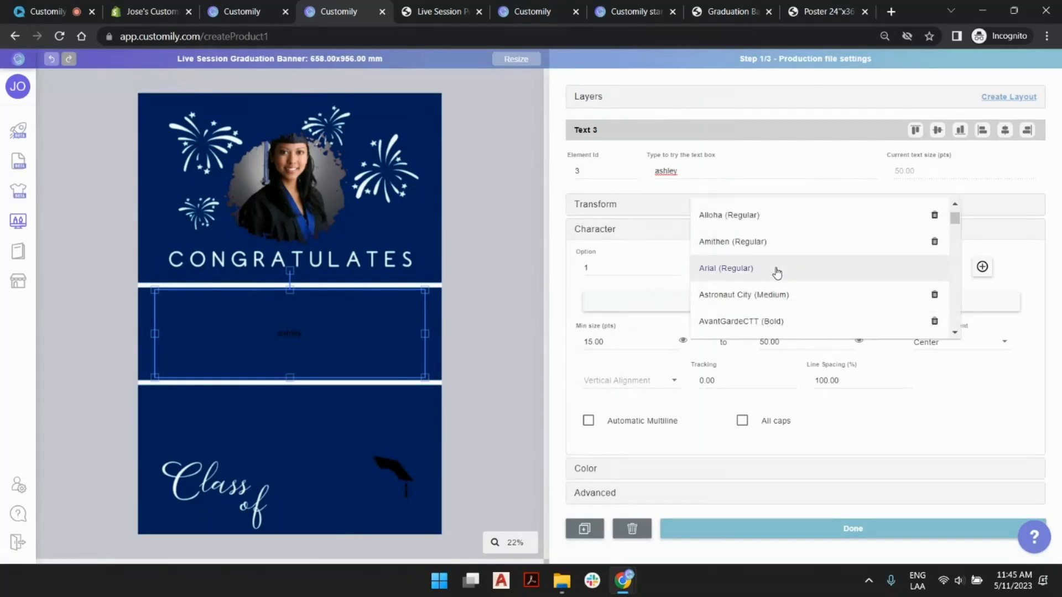
pyautogui.scroll(-5, 780, 269)
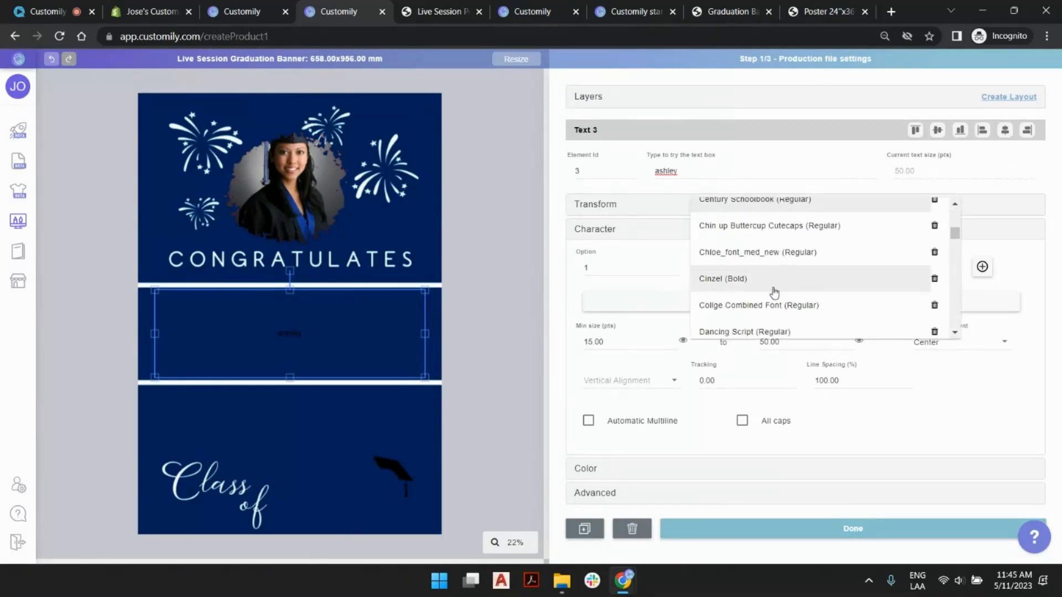
pyautogui.click(745, 307)
pyautogui.click(577, 330)
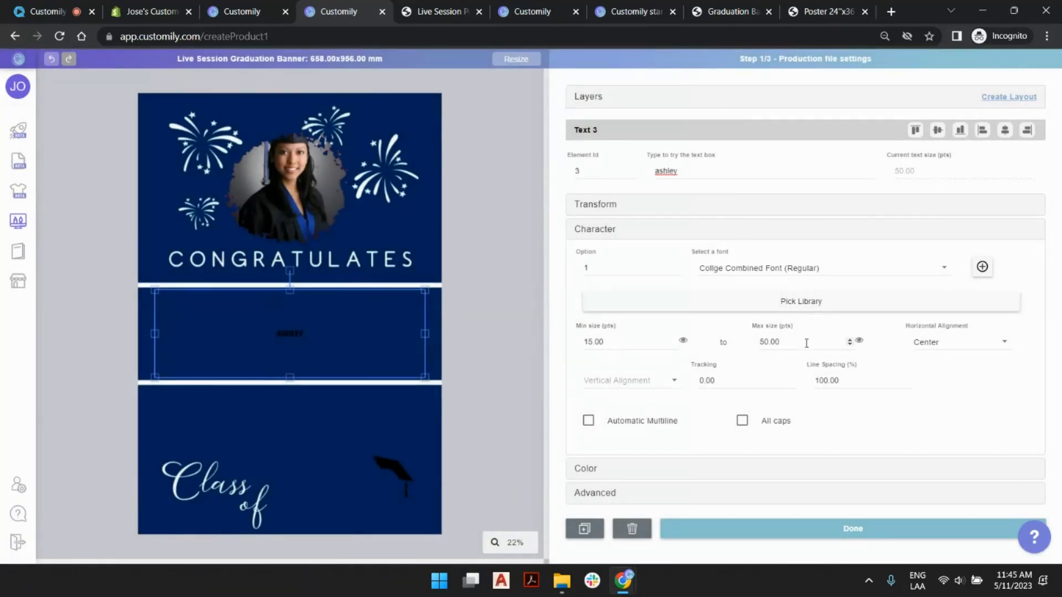
# - Set the name text's maximum size to 500 pts and, after previewing a 400 pts minimum, its minimum size to 300 pts
pyautogui.moveTo(808, 343); pyautogui.dragTo(714, 345)
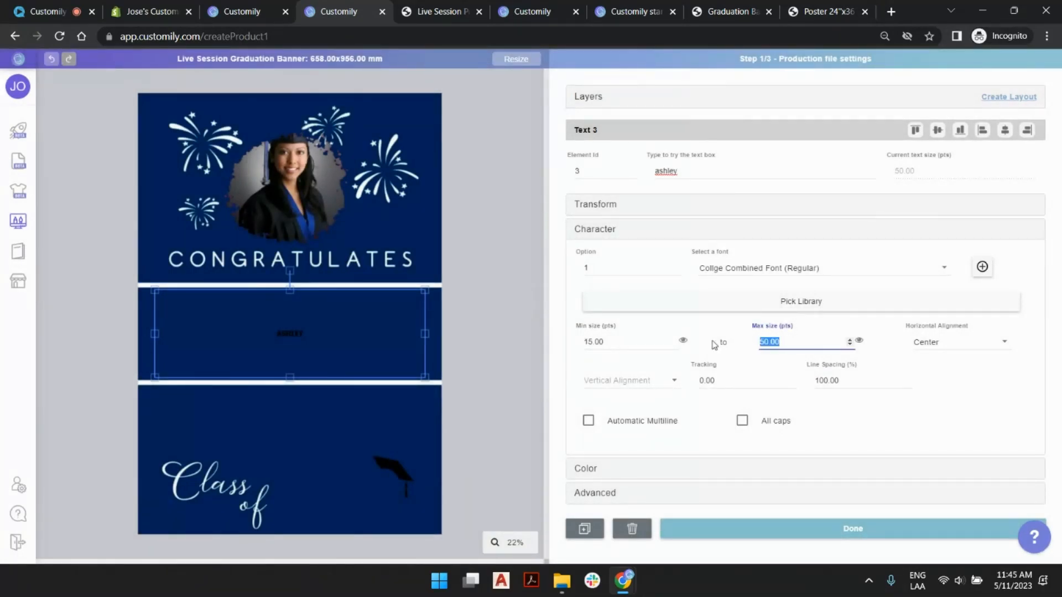
pyautogui.write('500')
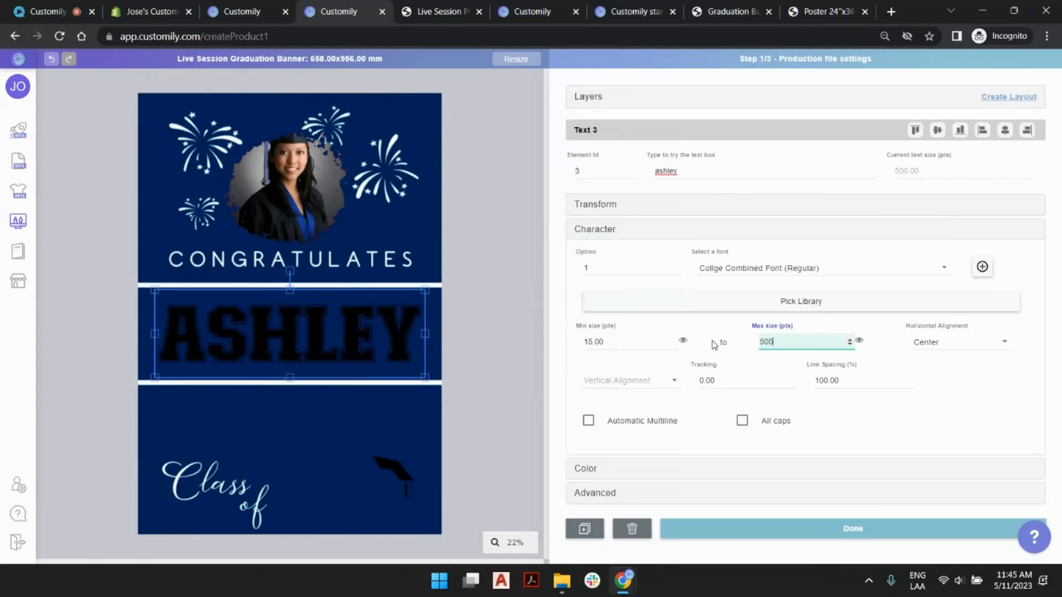
pyautogui.moveTo(627, 349); pyautogui.dragTo(474, 344)
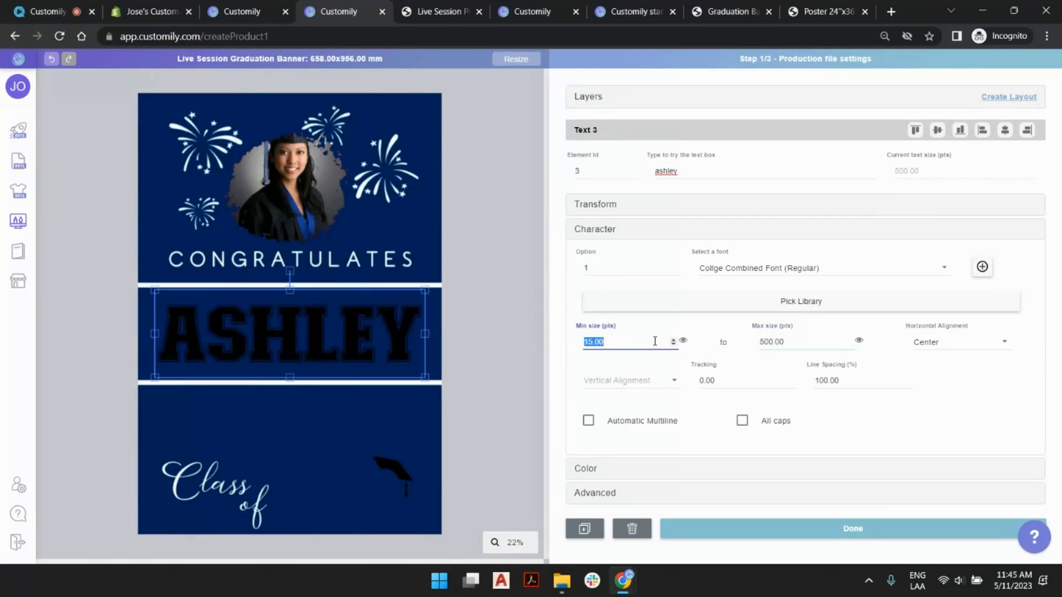
pyautogui.click(684, 341)
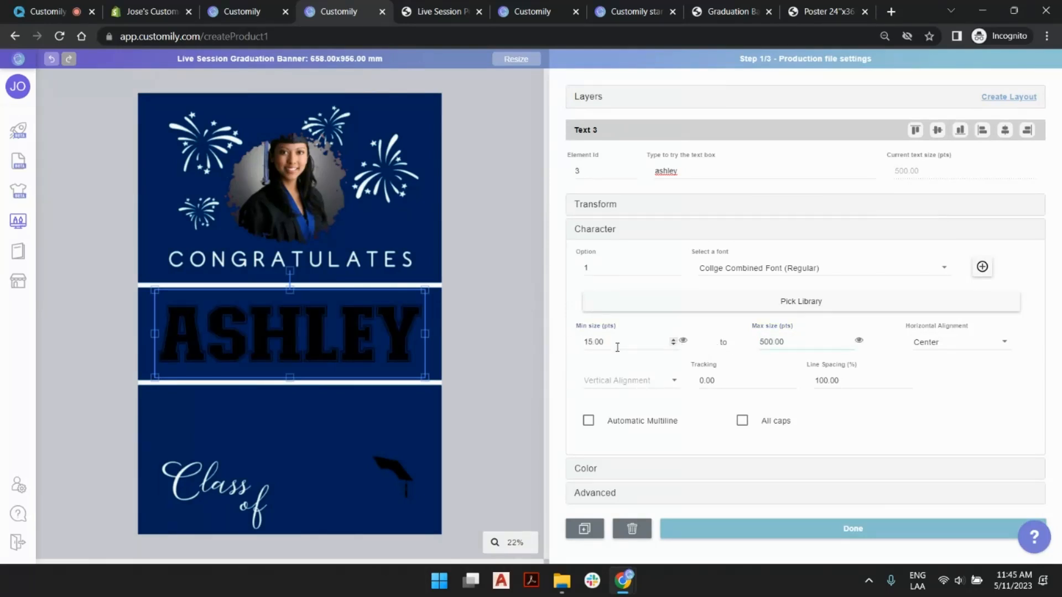
pyautogui.moveTo(613, 344); pyautogui.dragTo(551, 341)
pyautogui.write('400')
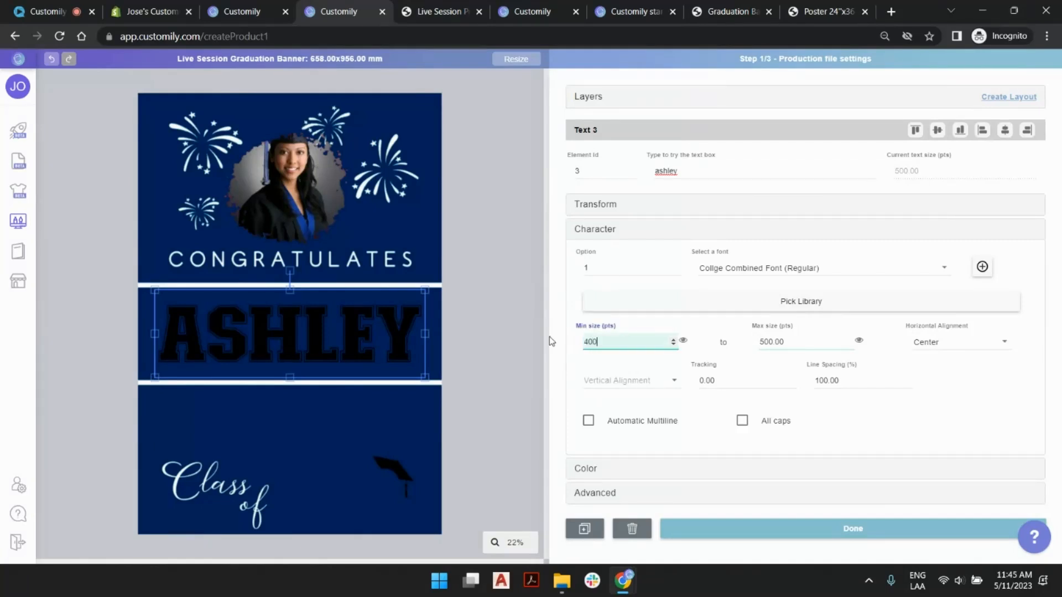
pyautogui.click(685, 341)
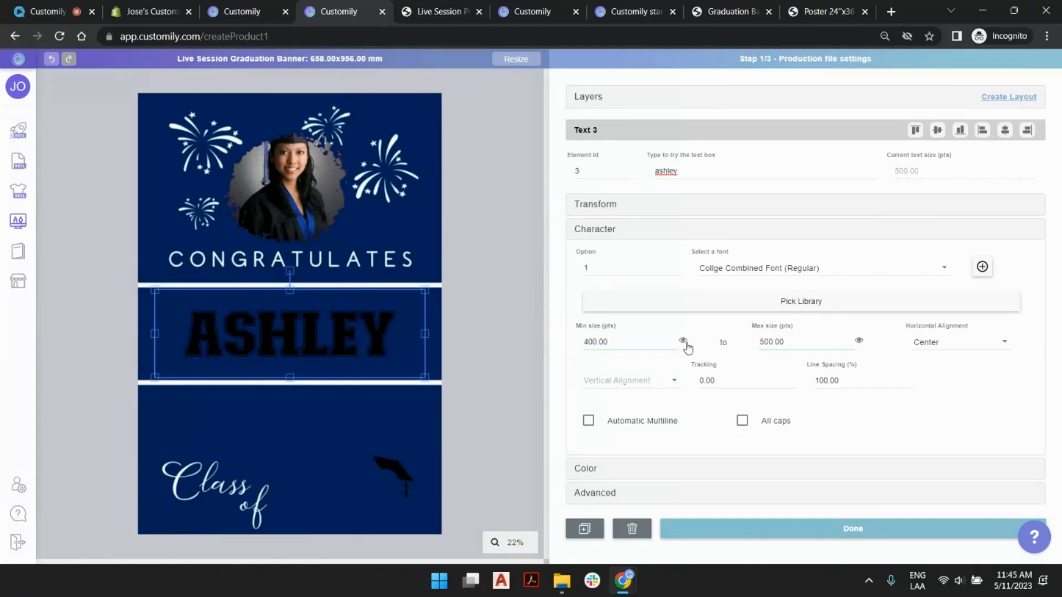
pyautogui.moveTo(589, 342); pyautogui.dragTo(570, 341)
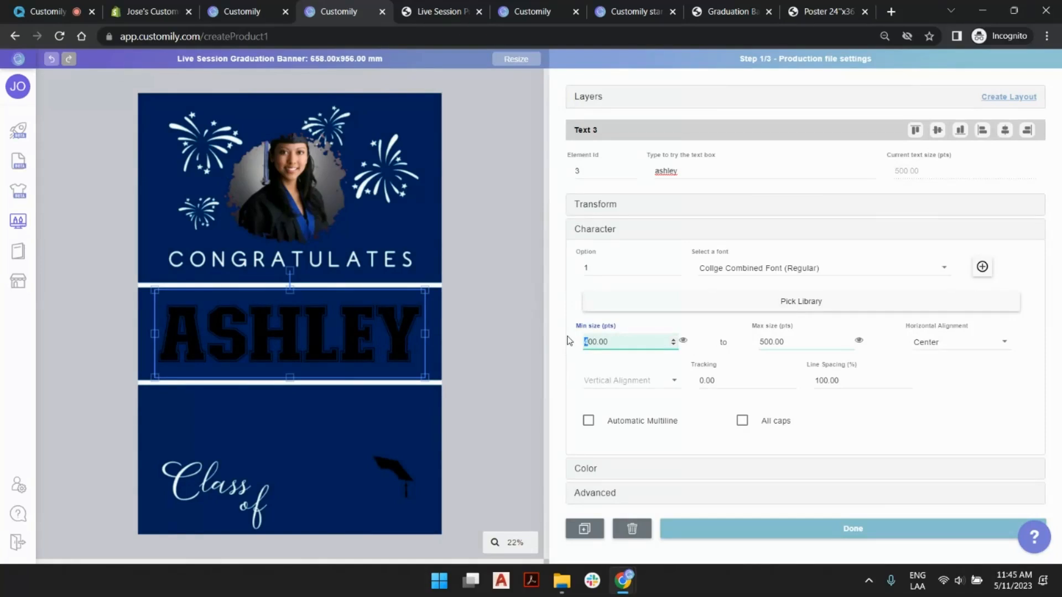
pyautogui.write('3')
pyautogui.click(684, 342)
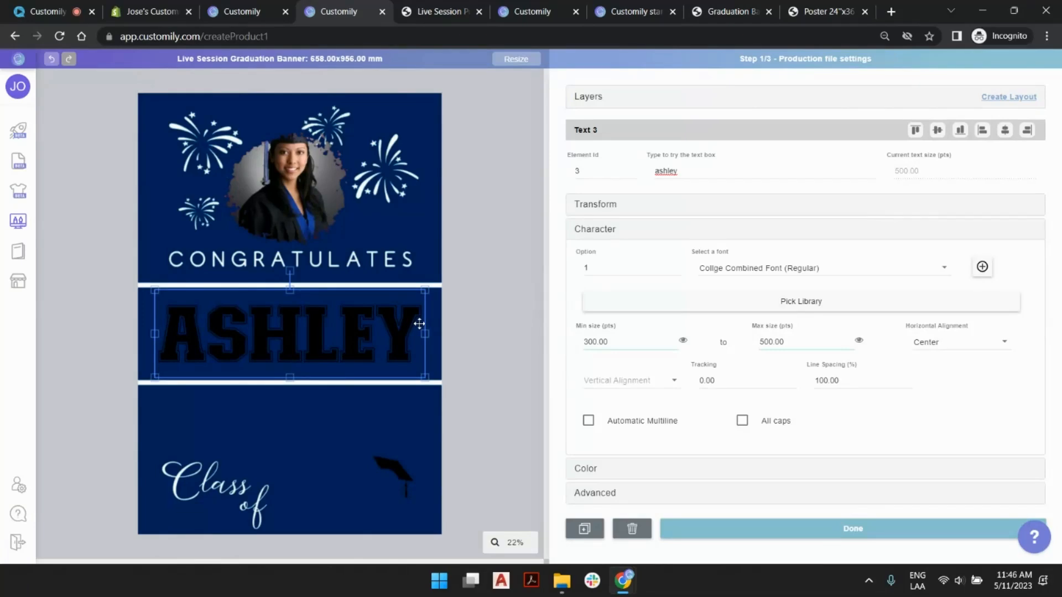
# - Open the image libraries and examine the first image in the Design with Fade category of the Male Hair Ash Blonde library
pyautogui.click(247, 8)
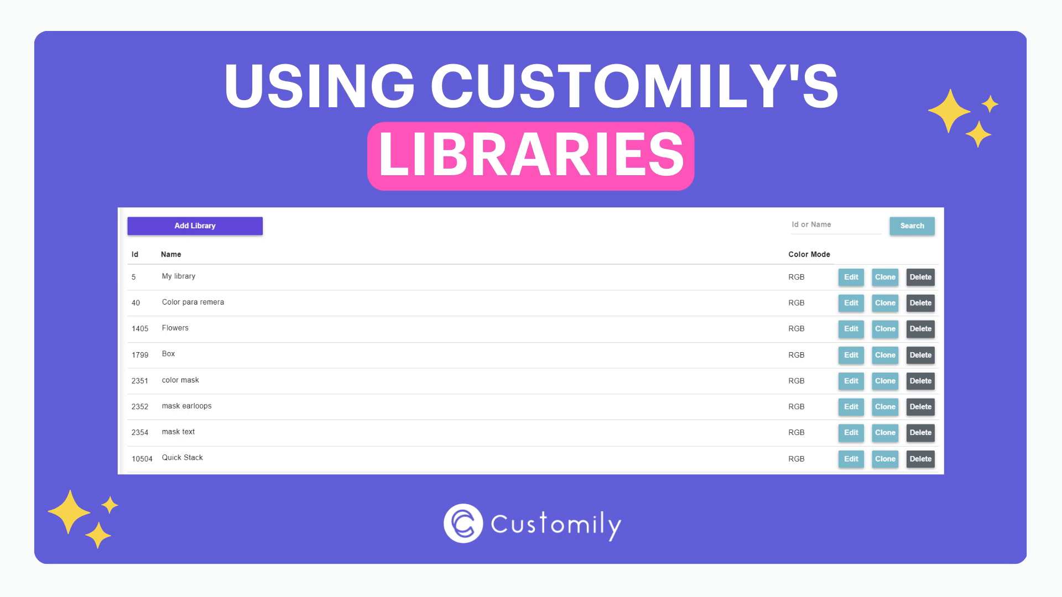
pyautogui.click(26, 254)
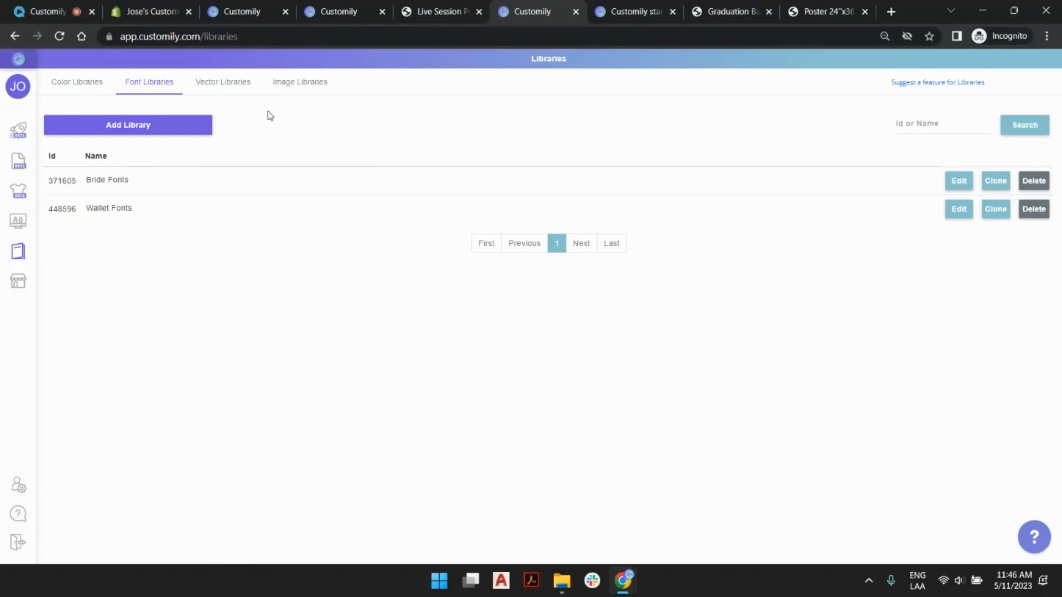
pyautogui.click(284, 92)
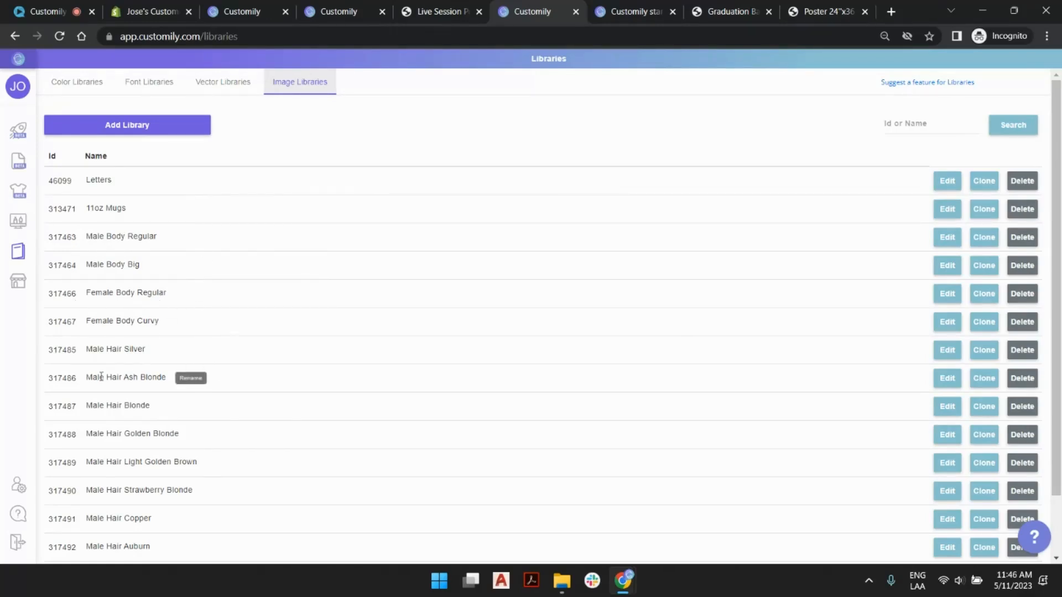
pyautogui.click(946, 378)
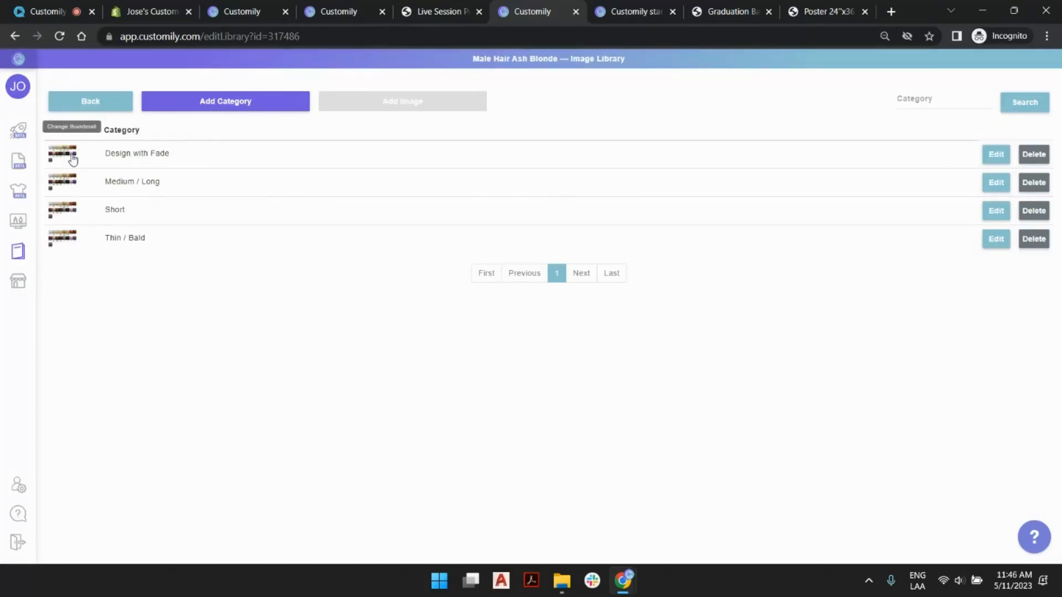
pyautogui.click(996, 155)
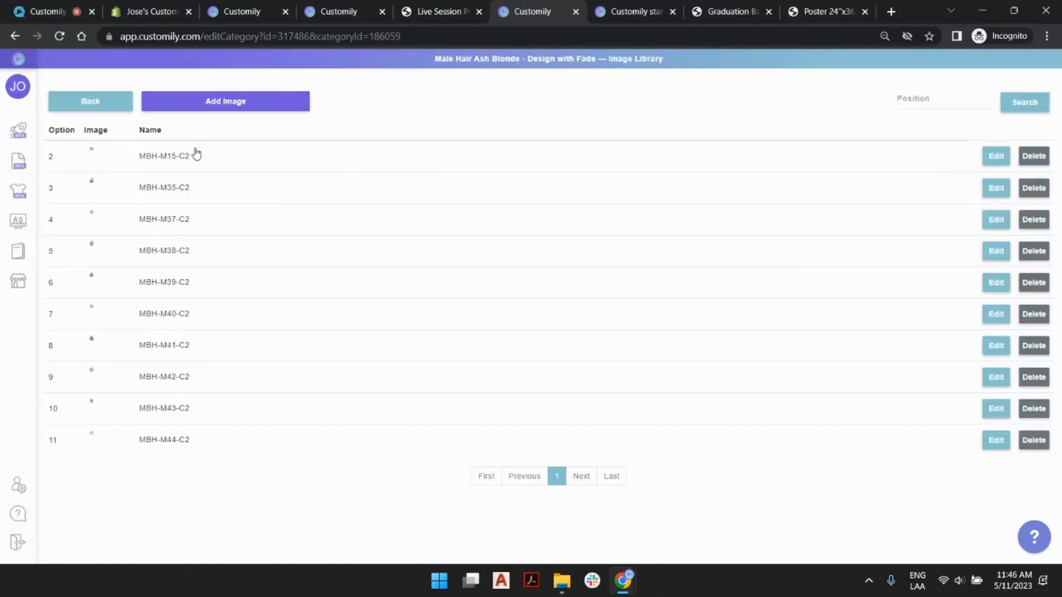
pyautogui.click(686, 156)
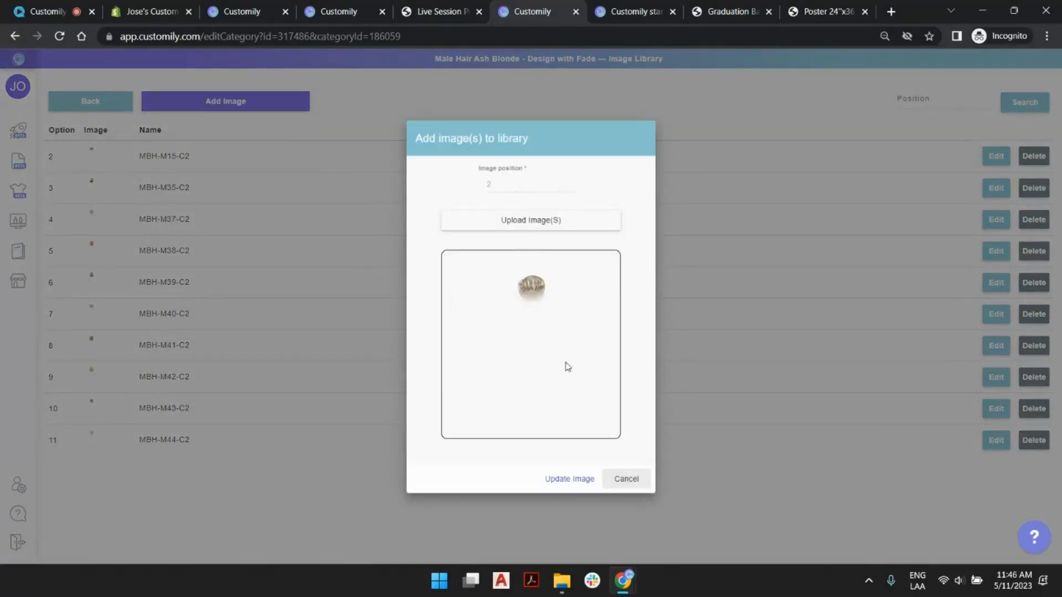
pyautogui.click(626, 479)
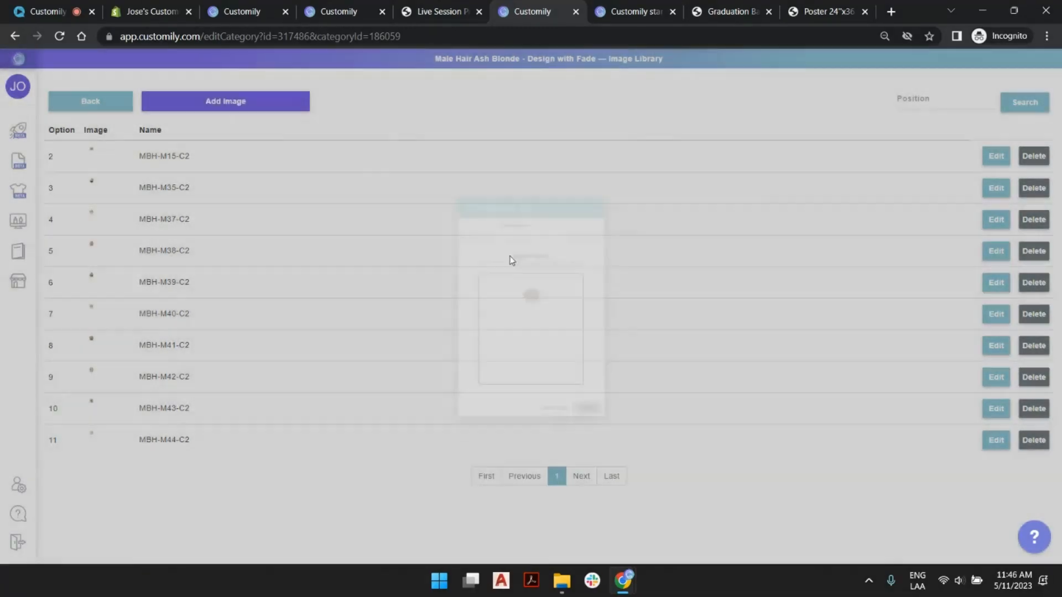
# - Return to the libraries overview and view the color libraries
pyautogui.click(97, 113)
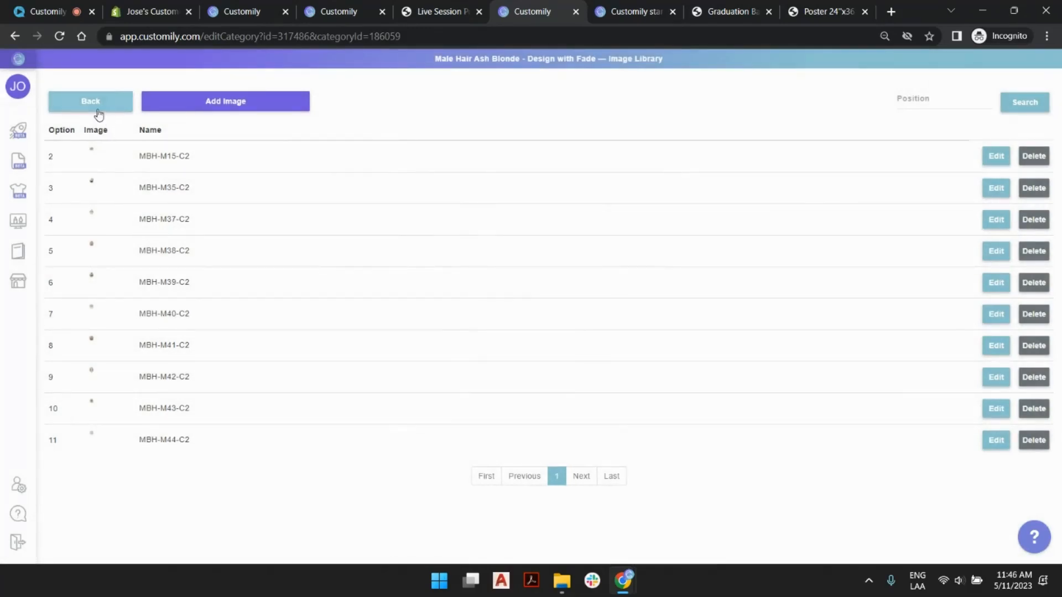
pyautogui.click(98, 113)
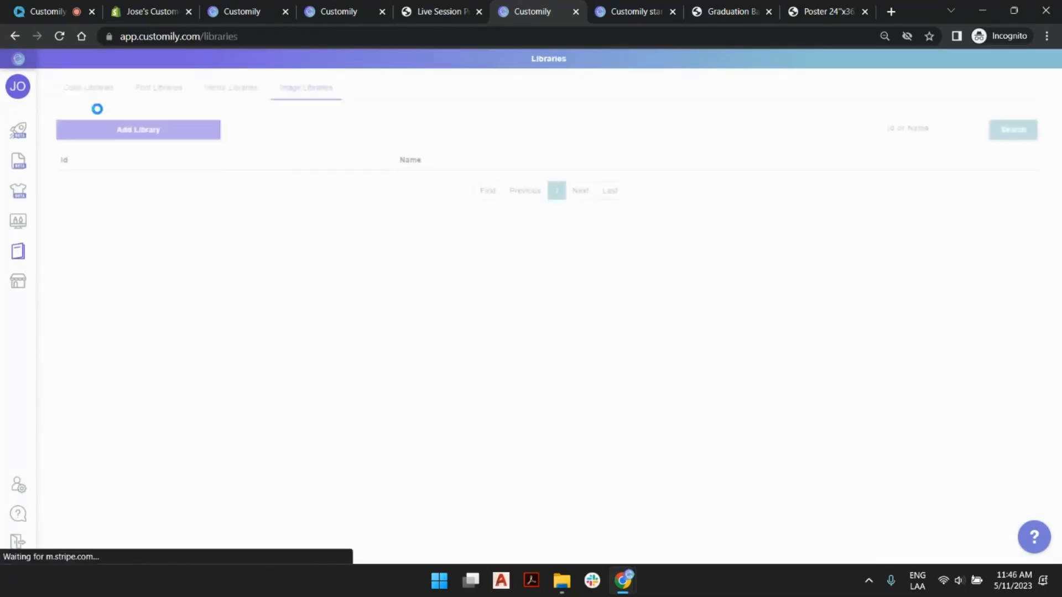
pyautogui.click(79, 84)
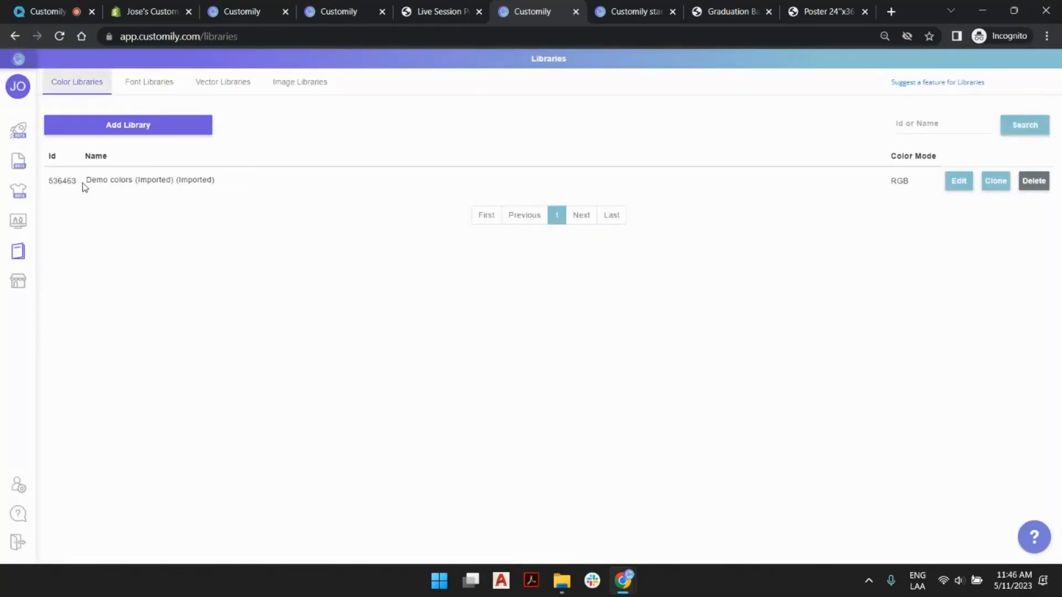
# - Open the Demo colors (Imported) (Imported) library to examine its color options, and return to the banner's editor
pyautogui.moveTo(86, 183)
pyautogui.click(959, 181)
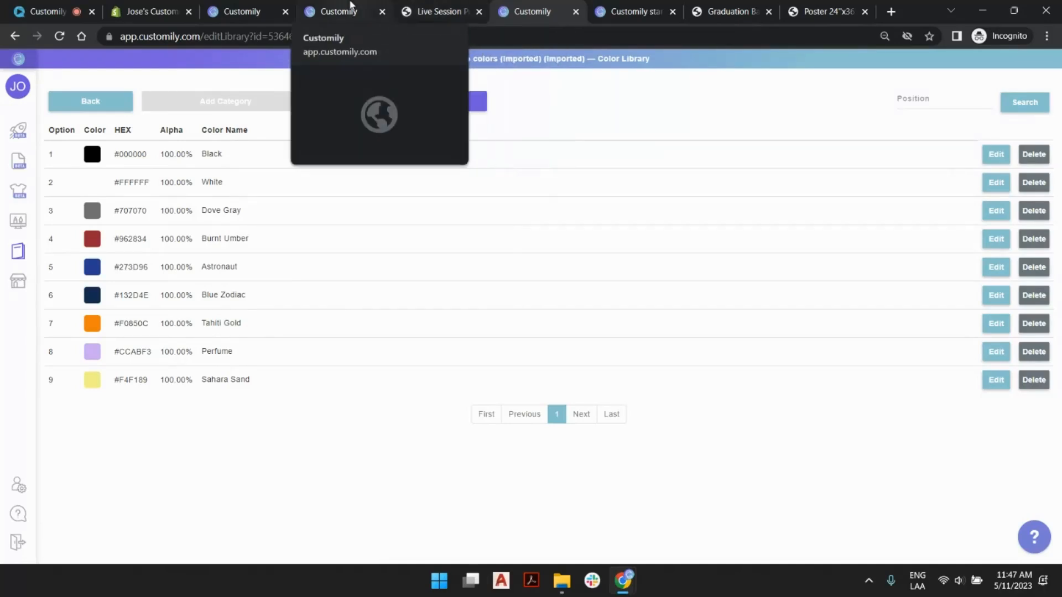
pyautogui.click(352, 7)
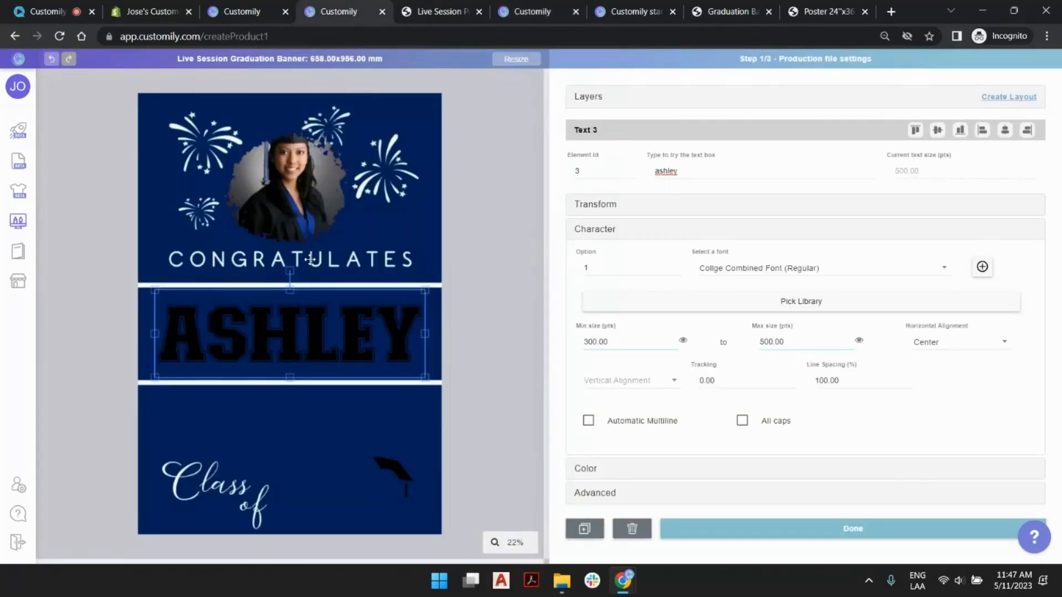
# - Assign the Demo colors (Imported) (Imported) library to the name text's fill color
pyautogui.click(759, 228)
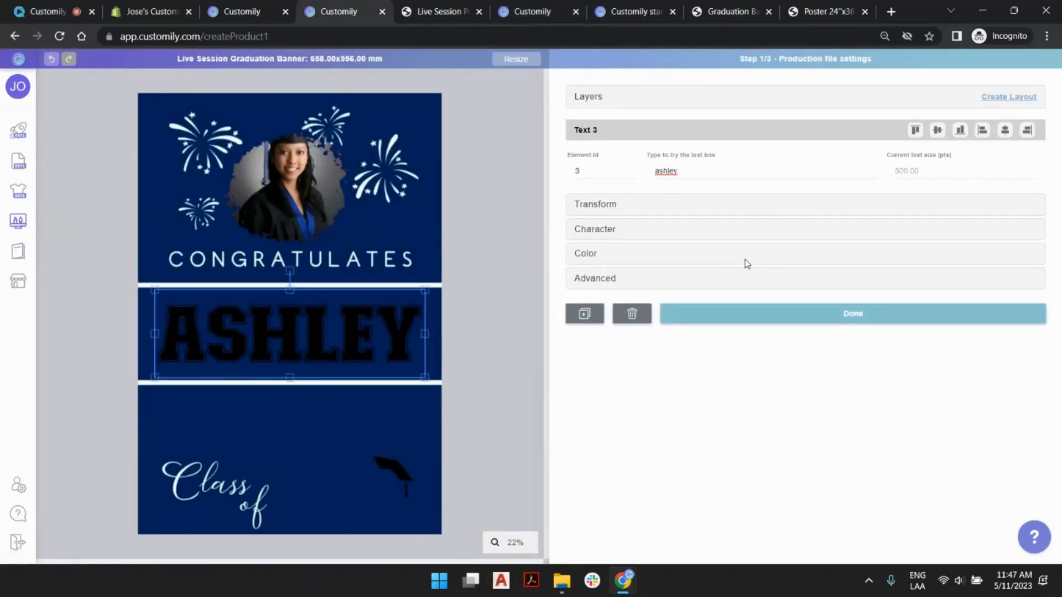
pyautogui.click(671, 255)
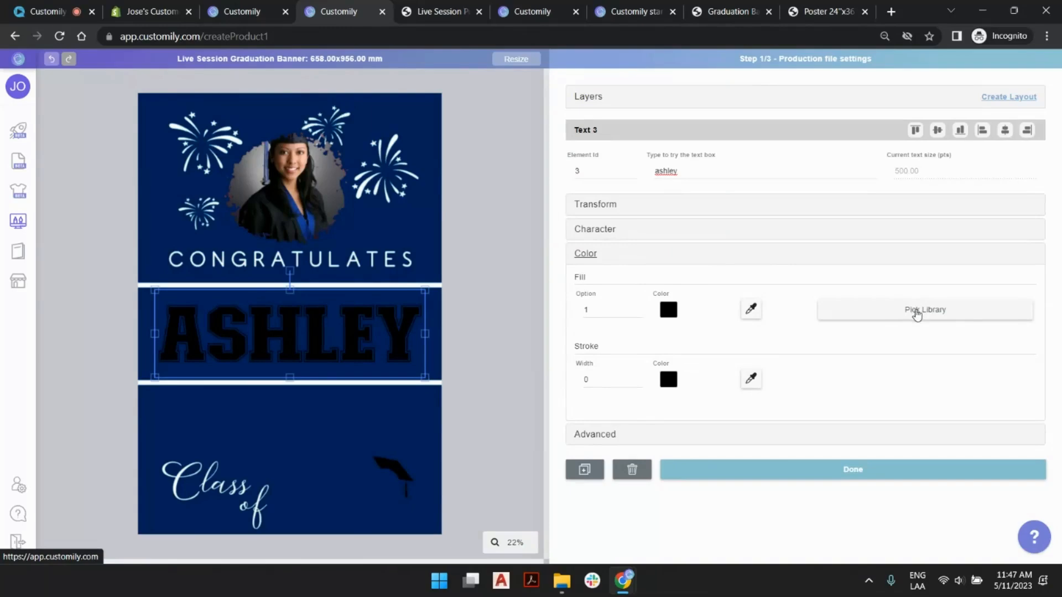
pyautogui.click(638, 308)
pyautogui.click(637, 308)
pyautogui.click(638, 308)
pyautogui.click(638, 308)
pyautogui.click(638, 308)
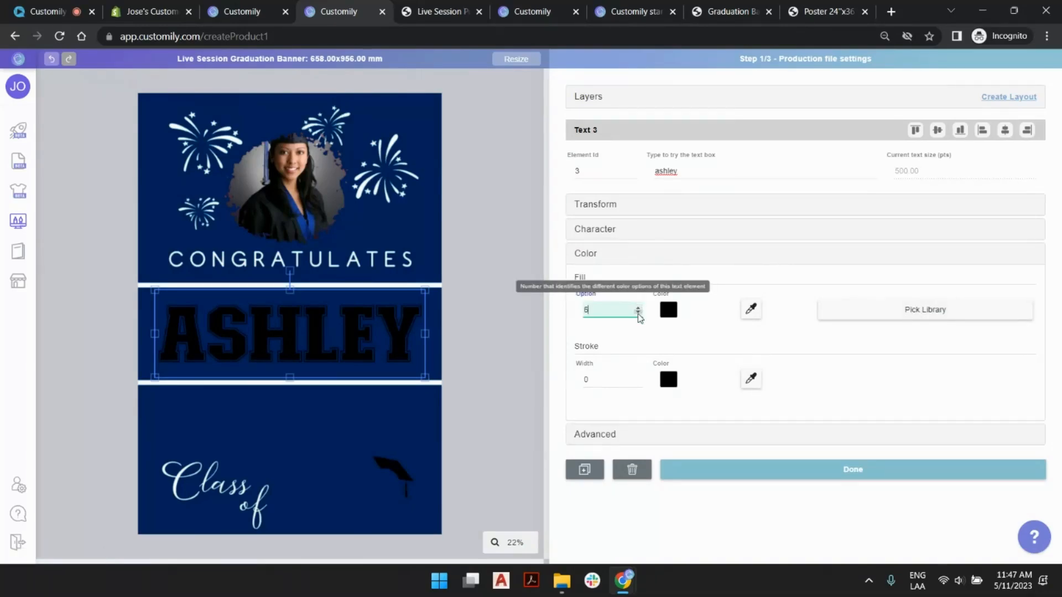
pyautogui.click(638, 308)
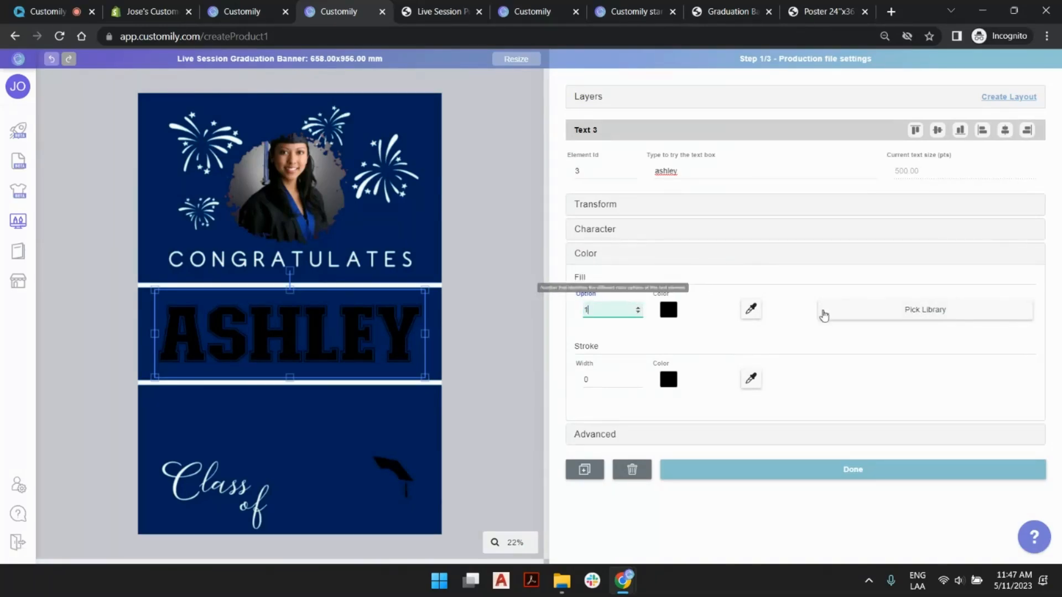
pyautogui.click(823, 311)
pyautogui.click(823, 335)
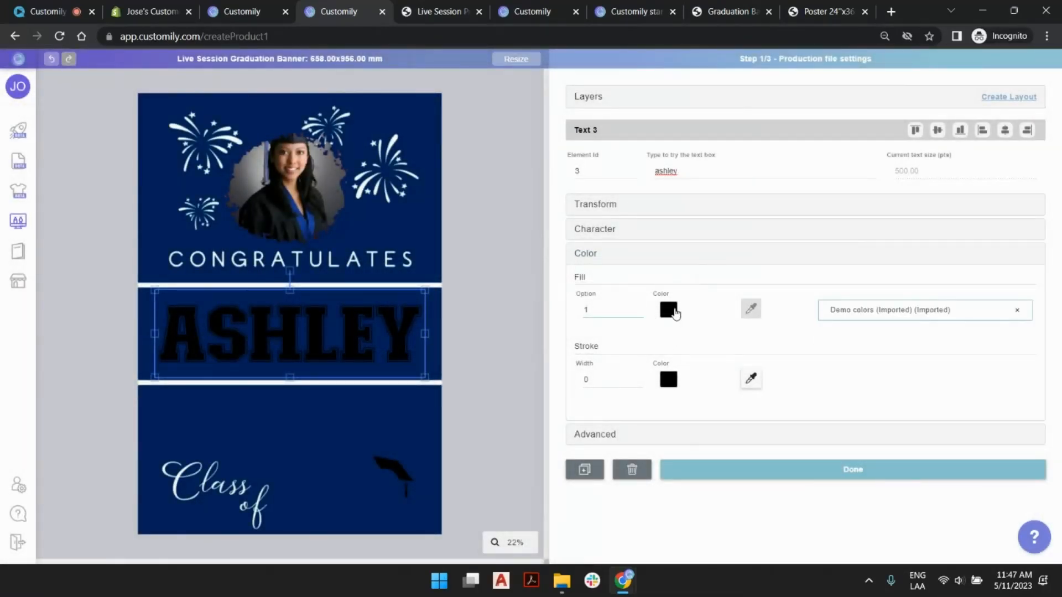
# - Preview several library colors on the name text, set its fill to option 2 (white), and finish editing it
pyautogui.click(637, 308)
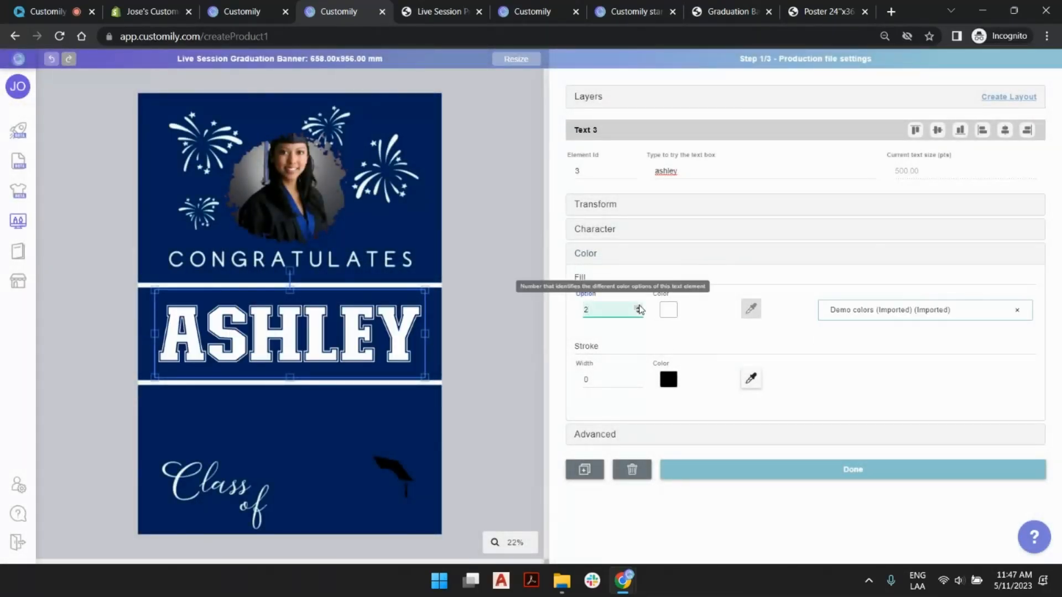
pyautogui.click(638, 307)
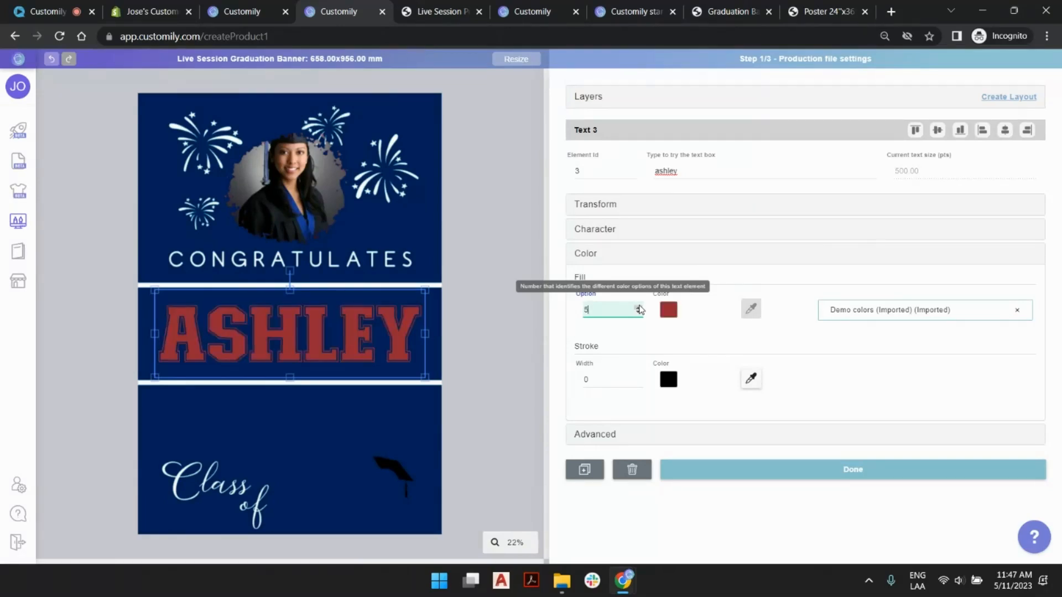
pyautogui.click(638, 308)
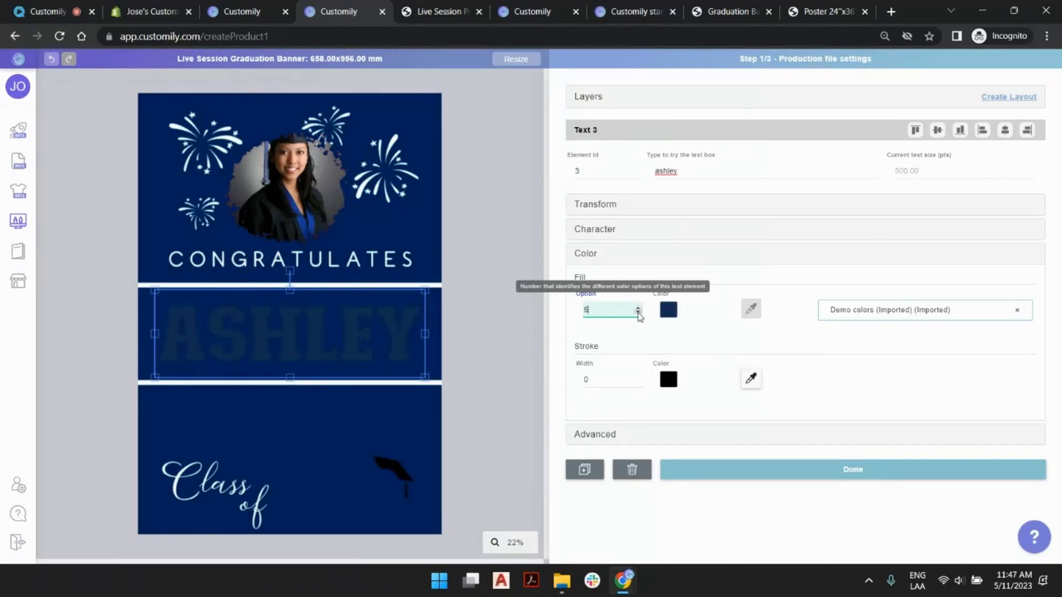
pyautogui.click(638, 312)
pyautogui.click(638, 312)
pyautogui.click(638, 312)
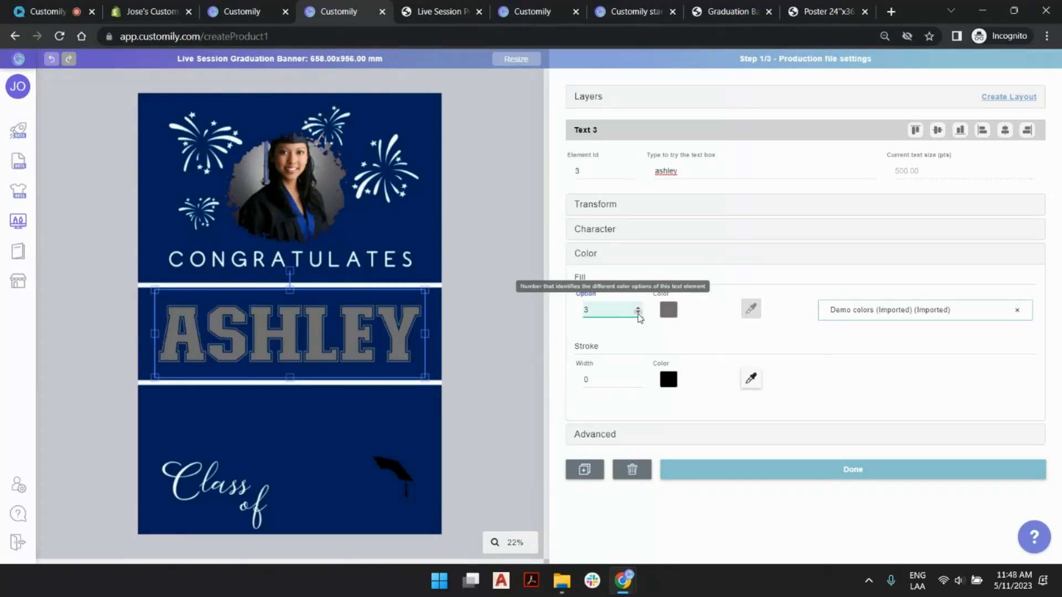
pyautogui.click(493, 310)
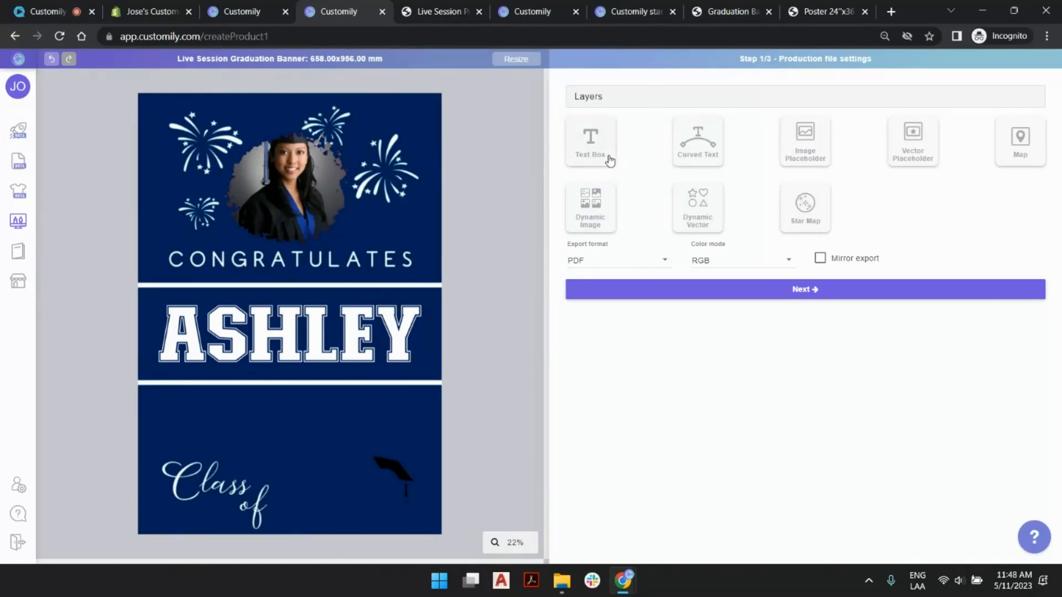
# - Add a wide text box between the lower white line and "Class of", and center it horizontally on the banner
pyautogui.click(611, 161)
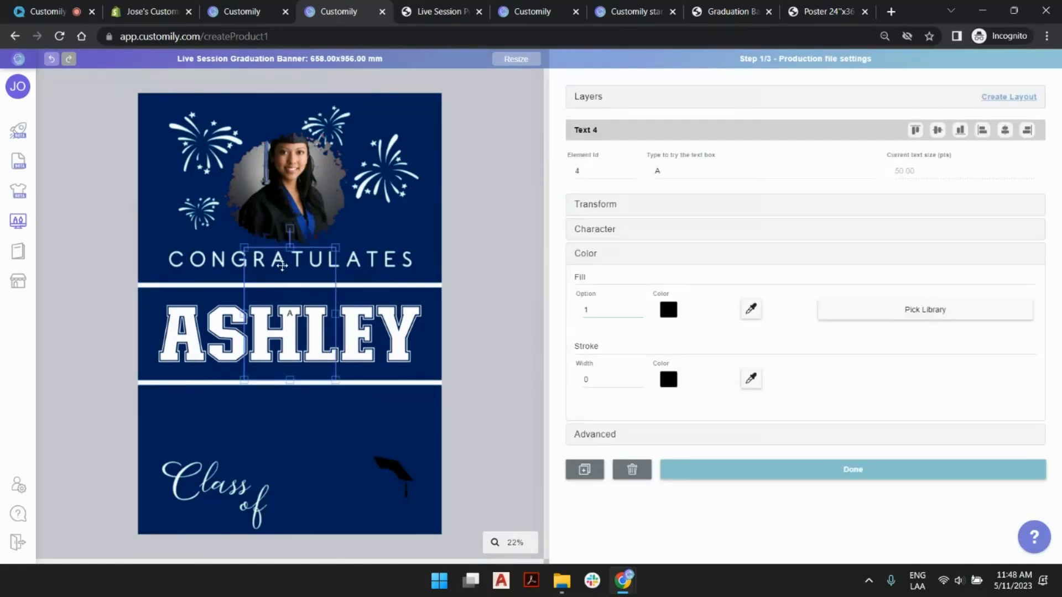
pyautogui.moveTo(257, 345); pyautogui.dragTo(264, 386)
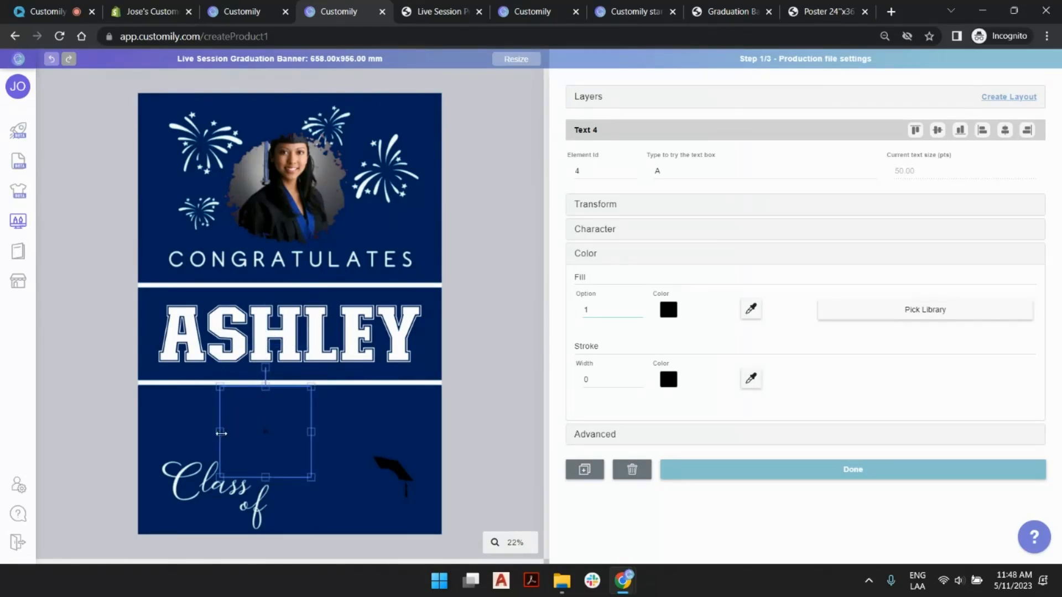
pyautogui.moveTo(220, 434); pyautogui.dragTo(161, 435)
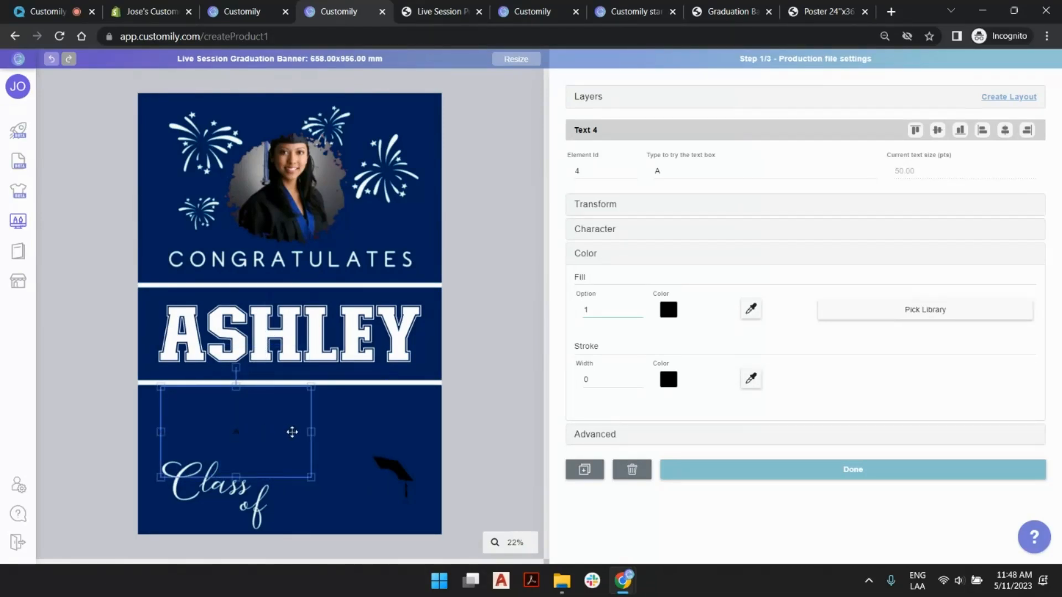
pyautogui.moveTo(312, 432); pyautogui.dragTo(412, 432)
pyautogui.click(761, 174)
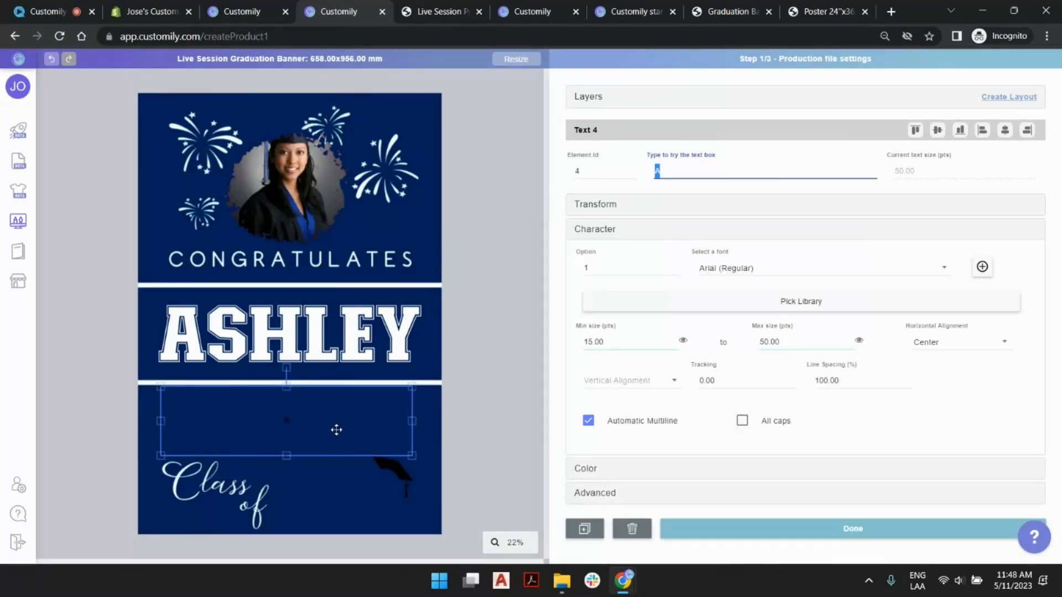
pyautogui.click(1005, 130)
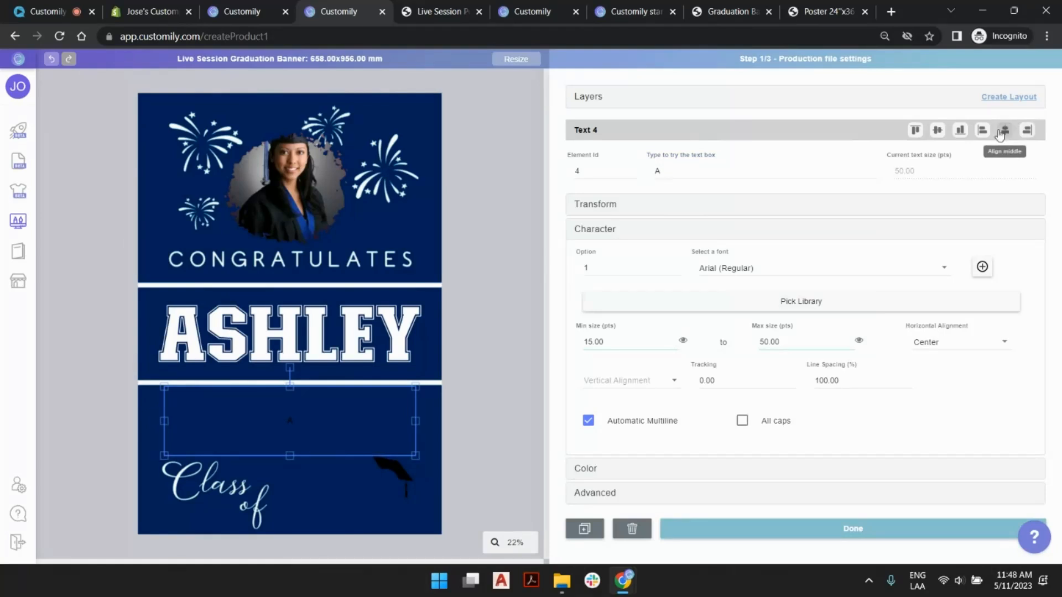
# - Set the new text box's font to NBA Nets (Regular)
pyautogui.click(715, 265)
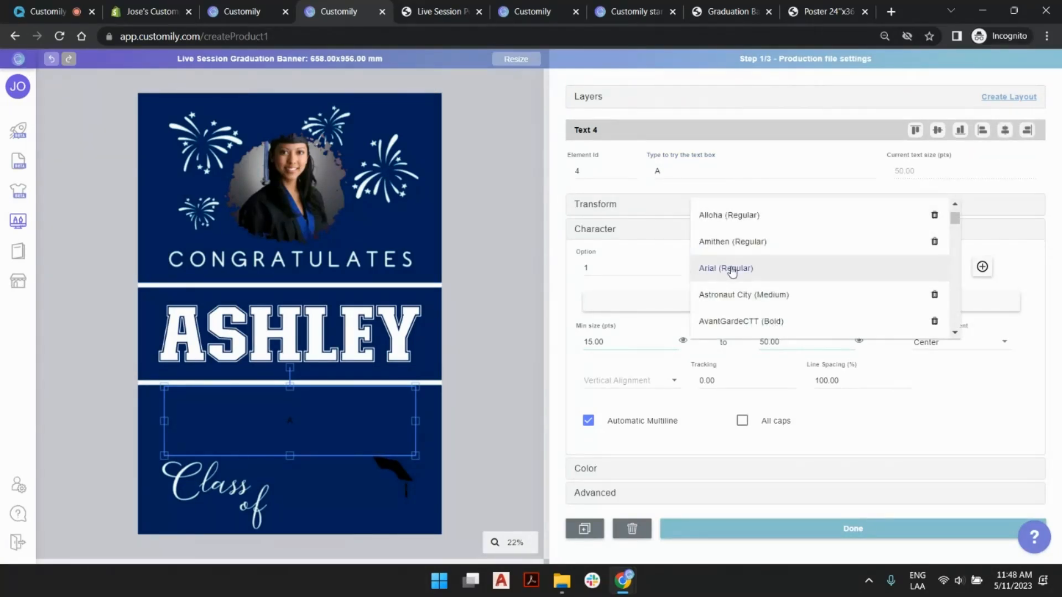
pyautogui.scroll(-3, 736, 270)
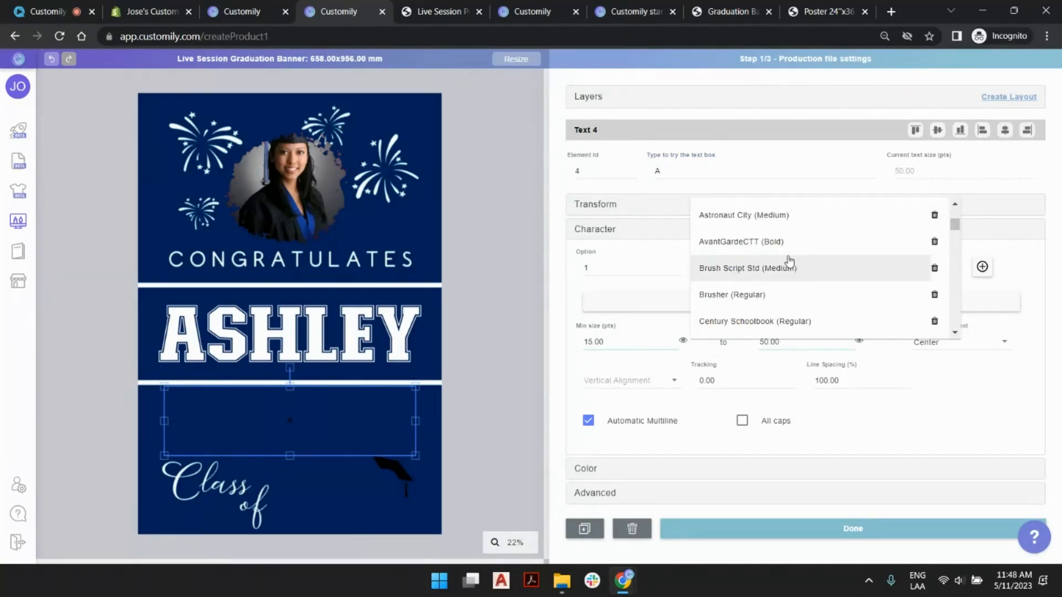
pyautogui.scroll(-5, 790, 261)
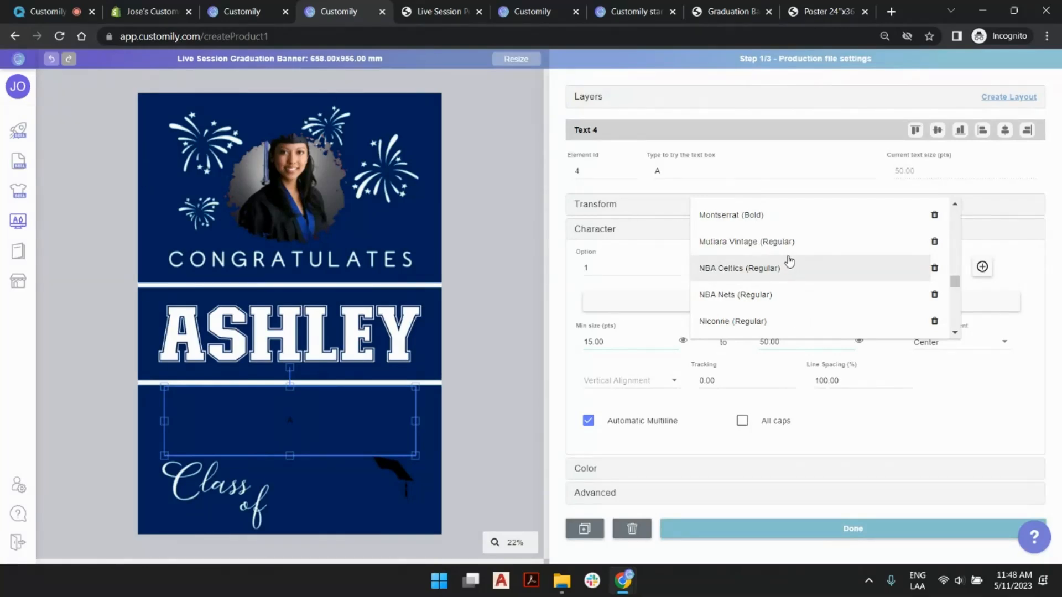
pyautogui.click(772, 297)
pyautogui.click(576, 326)
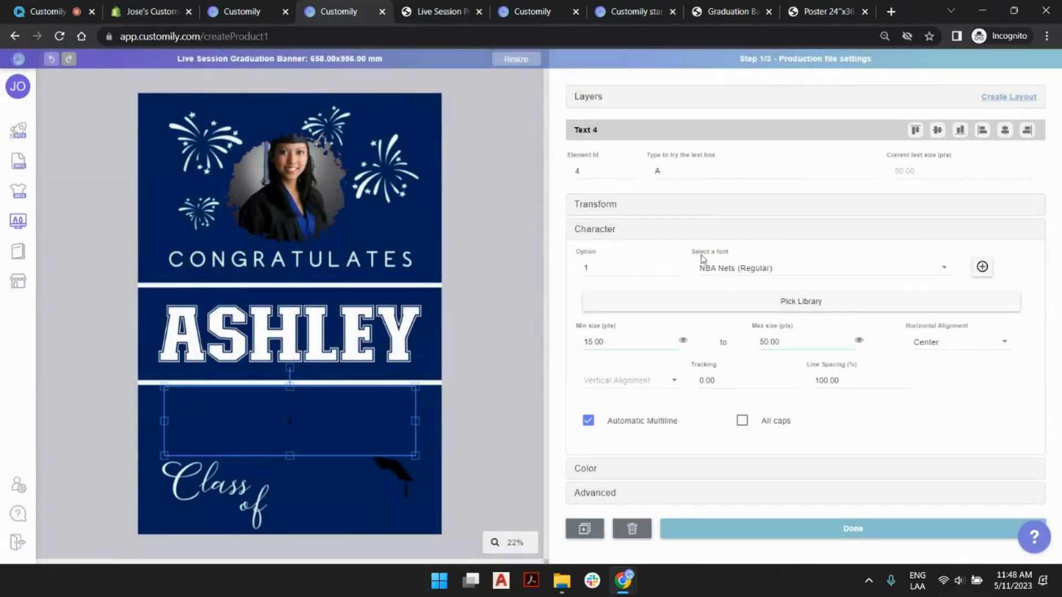
# - Assign the Demo colors (Imported) (Imported) library to the new text's fill and choose white, option 2
pyautogui.click(812, 469)
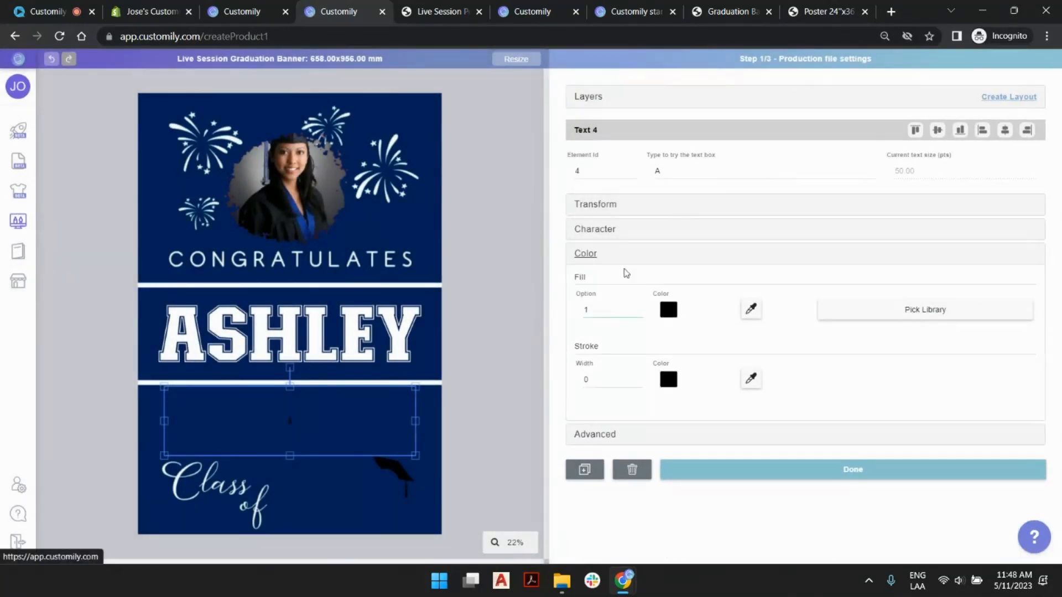
pyautogui.click(897, 319)
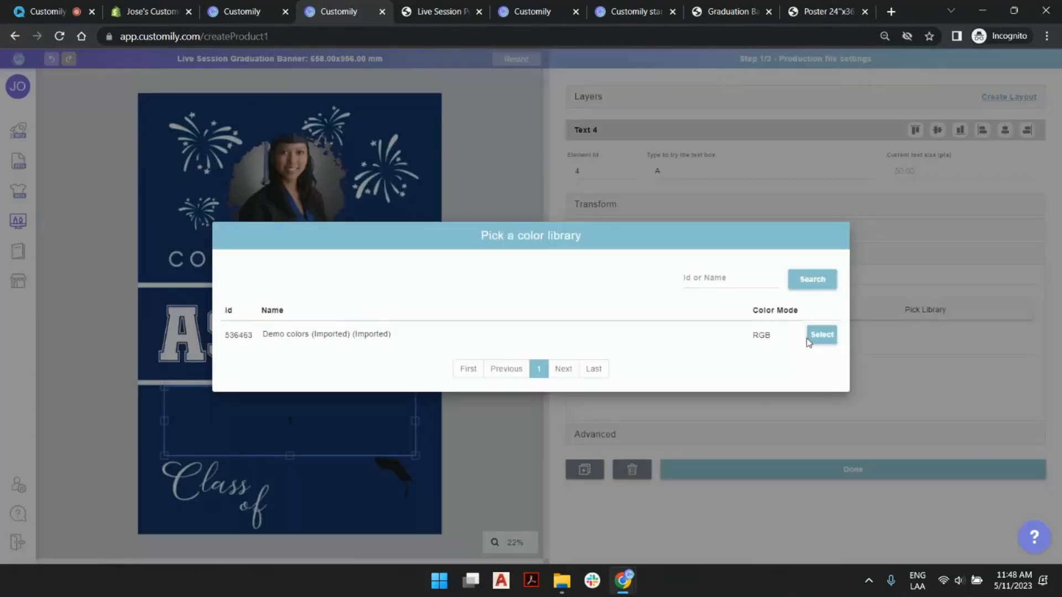
pyautogui.click(822, 338)
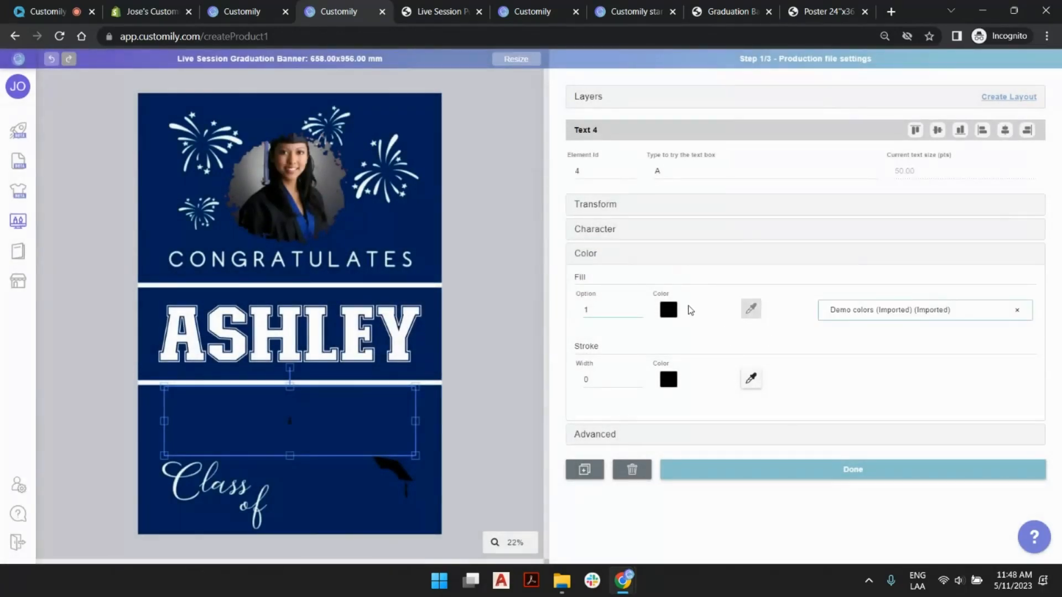
pyautogui.click(639, 306)
# - Set the new text's maximum size to 200 pts and its minimum size to 180 pts
pyautogui.click(694, 237)
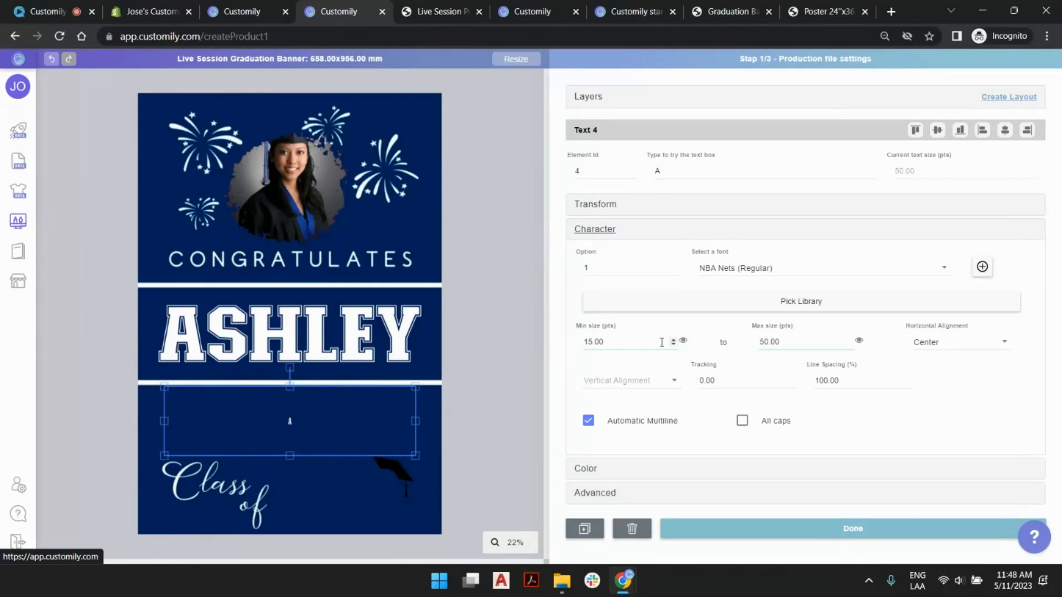
pyautogui.click(812, 342)
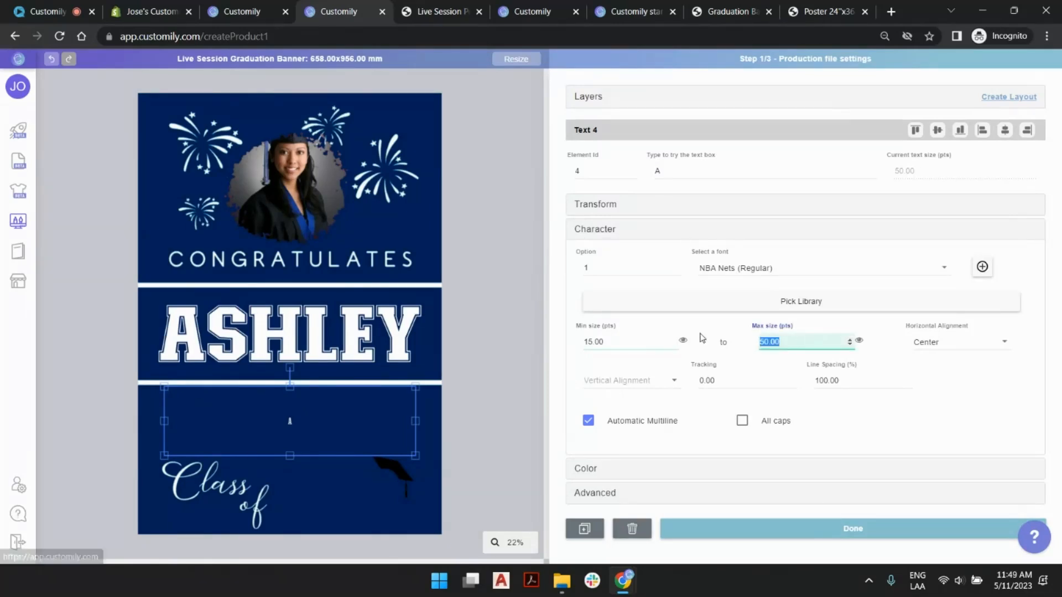
pyautogui.write('200')
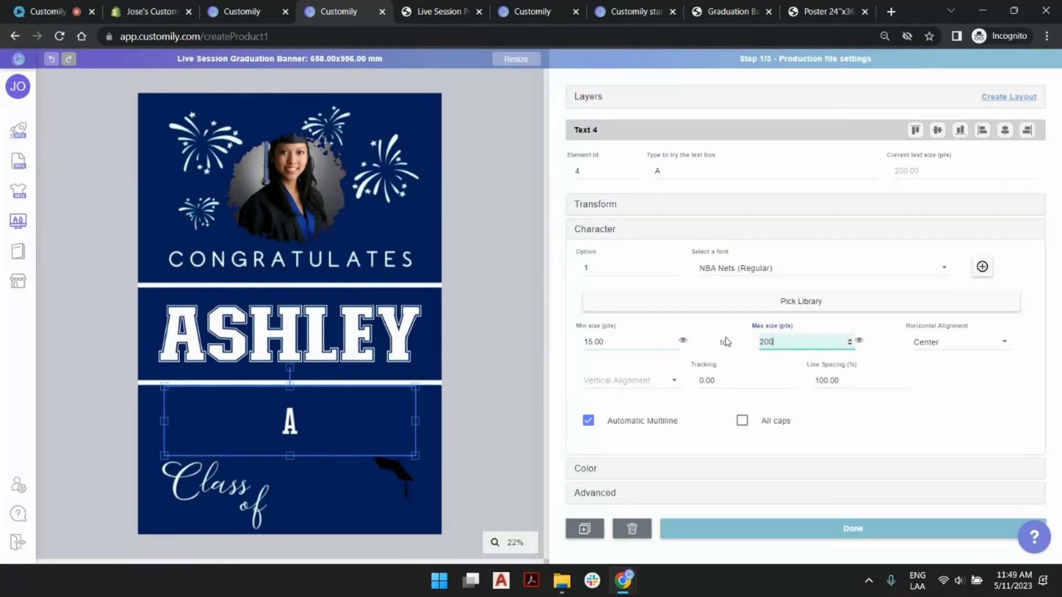
pyautogui.click(650, 341)
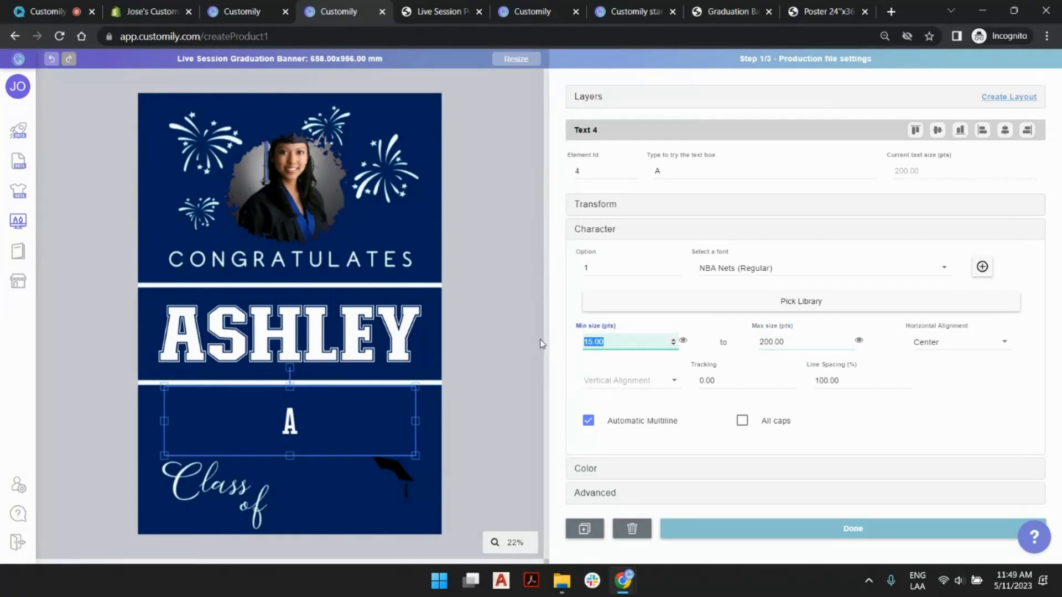
pyautogui.write('148')
pyautogui.click(685, 342)
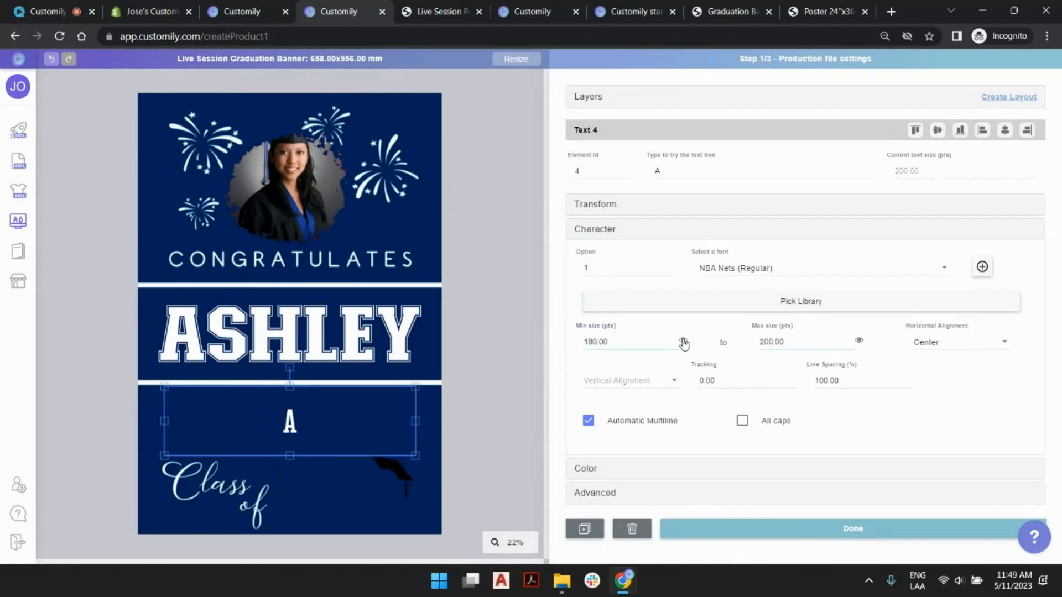
# - Enter the sample text "university of columbia" in the new text box, with "columbia" on a second line
pyautogui.click(704, 172)
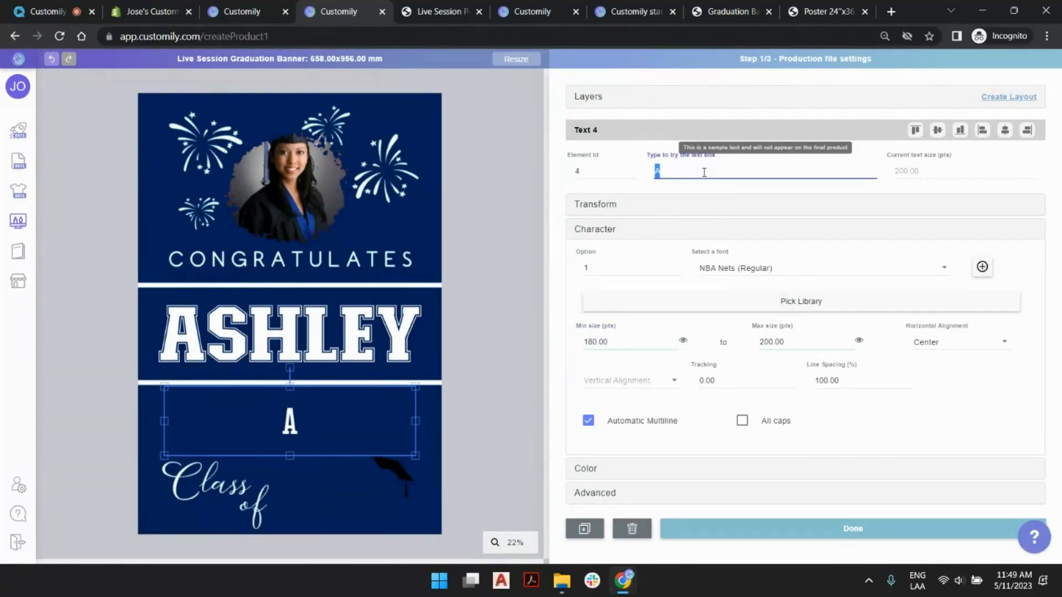
pyautogui.write('univer')
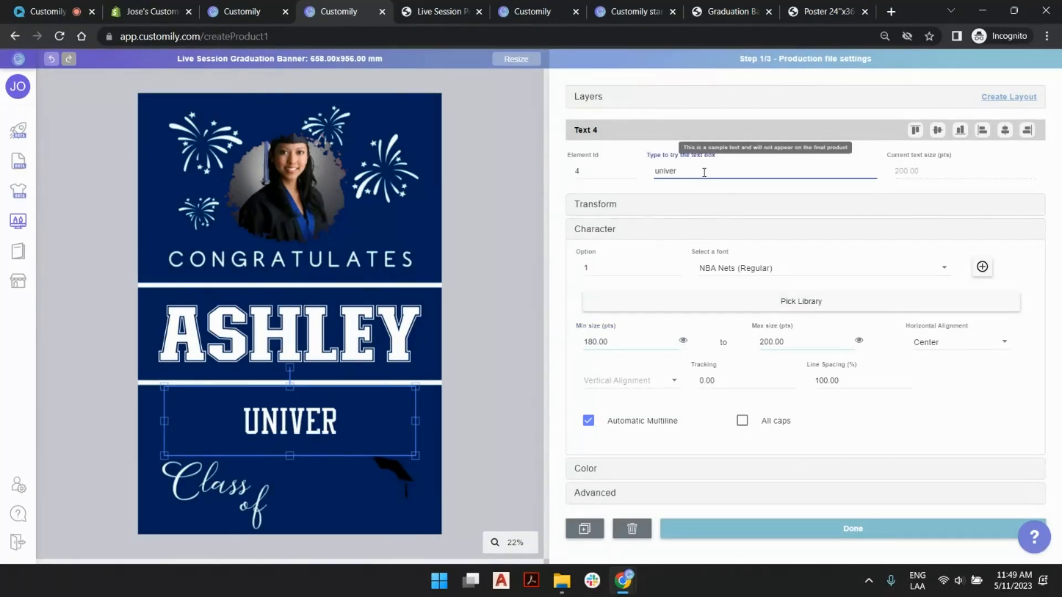
pyautogui.write('sit')
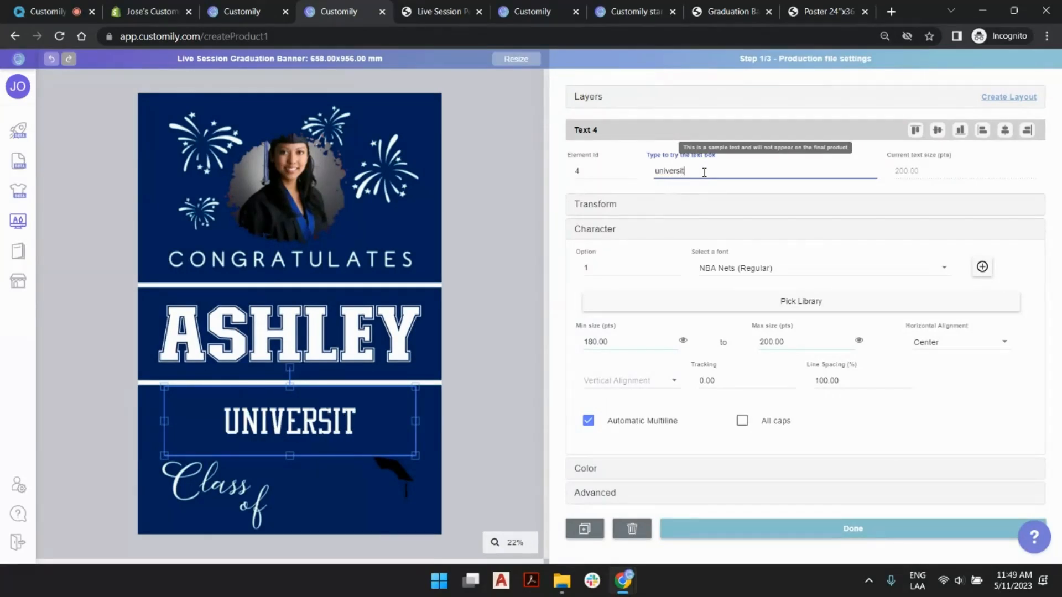
pyautogui.write('y of')
pyautogui.press('Return')
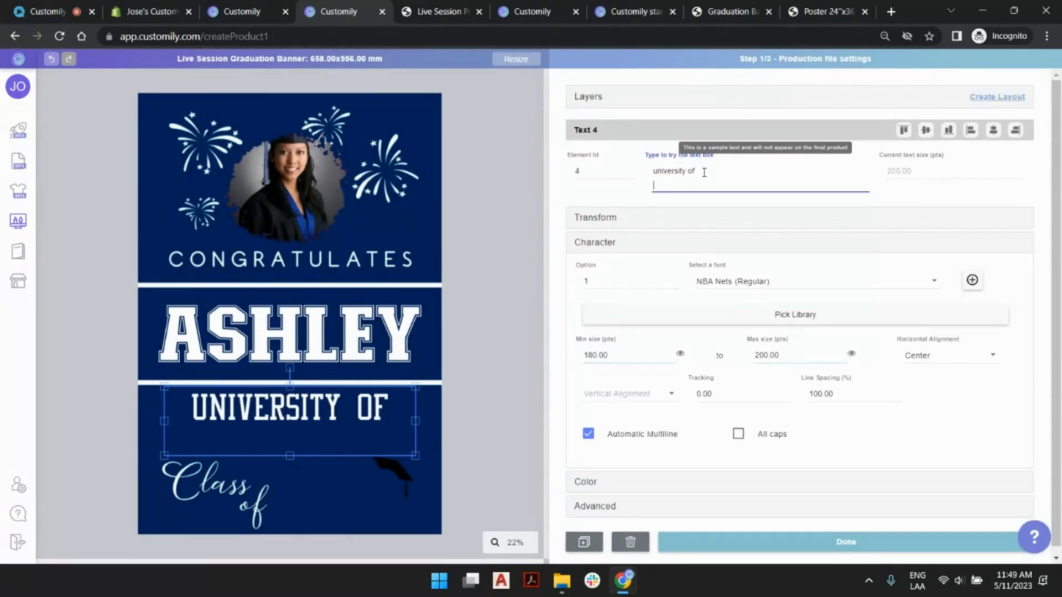
pyautogui.write('columbia')
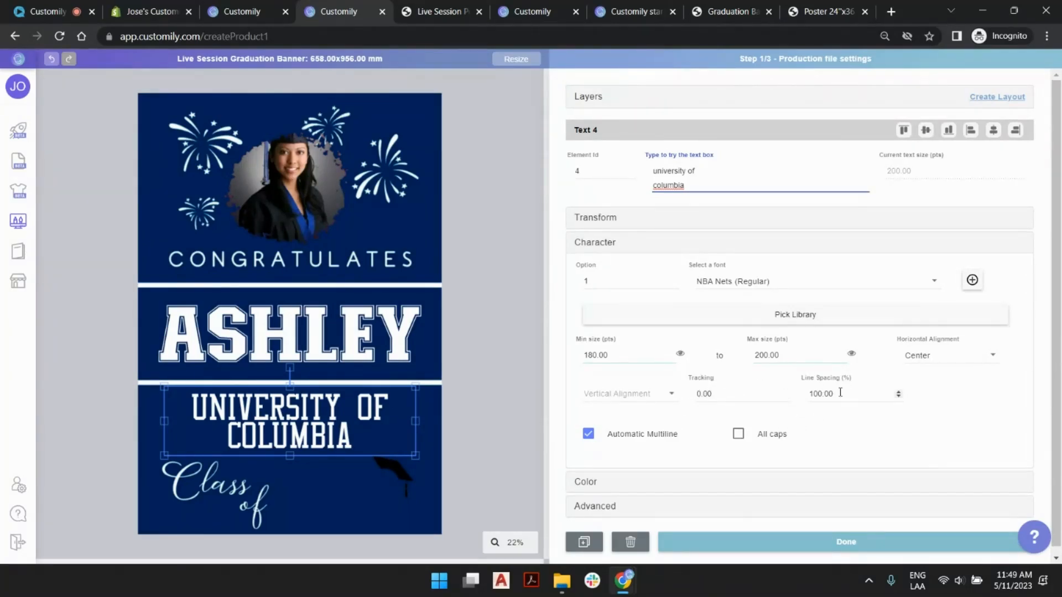
# - Set the university text's line spacing to 110% and its tracking to 50
pyautogui.click(820, 394)
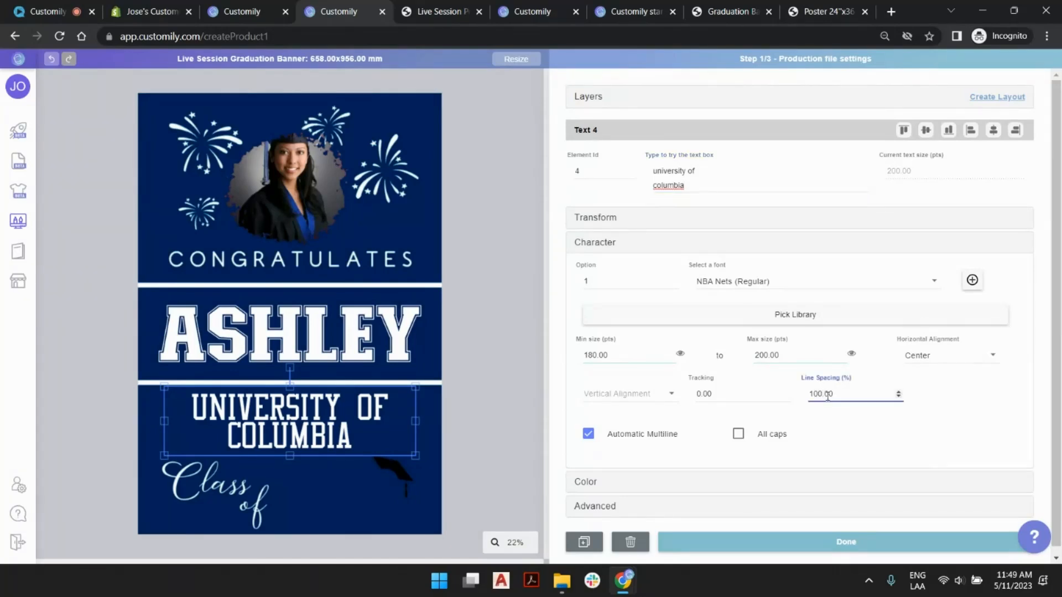
pyautogui.click(899, 392)
pyautogui.click(900, 392)
pyautogui.click(899, 392)
pyautogui.click(899, 392)
pyautogui.click(899, 392)
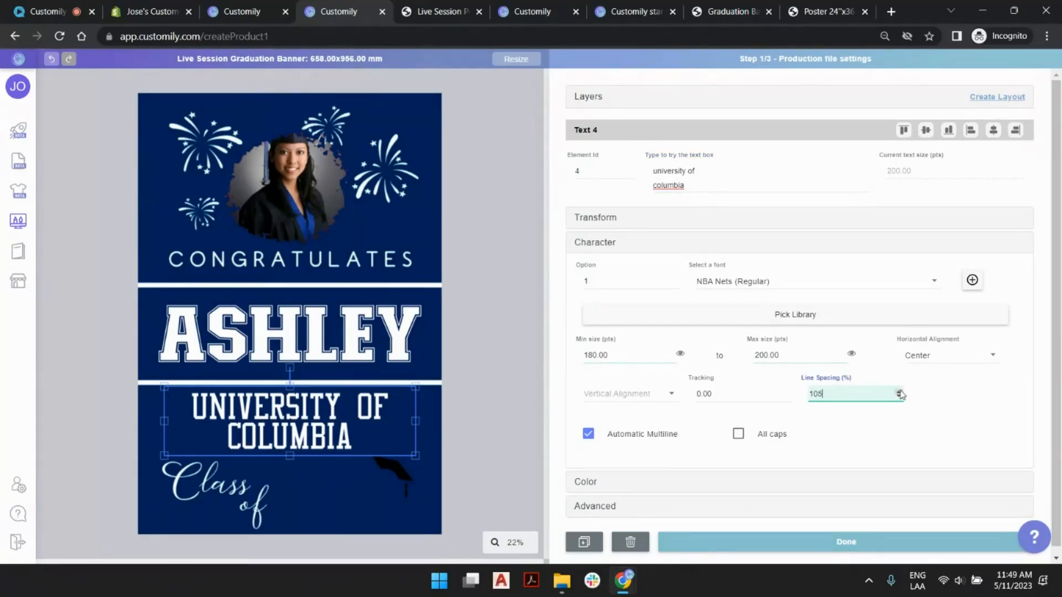
pyautogui.click(899, 391)
pyautogui.click(900, 391)
pyautogui.click(900, 392)
pyautogui.click(899, 391)
pyautogui.click(899, 392)
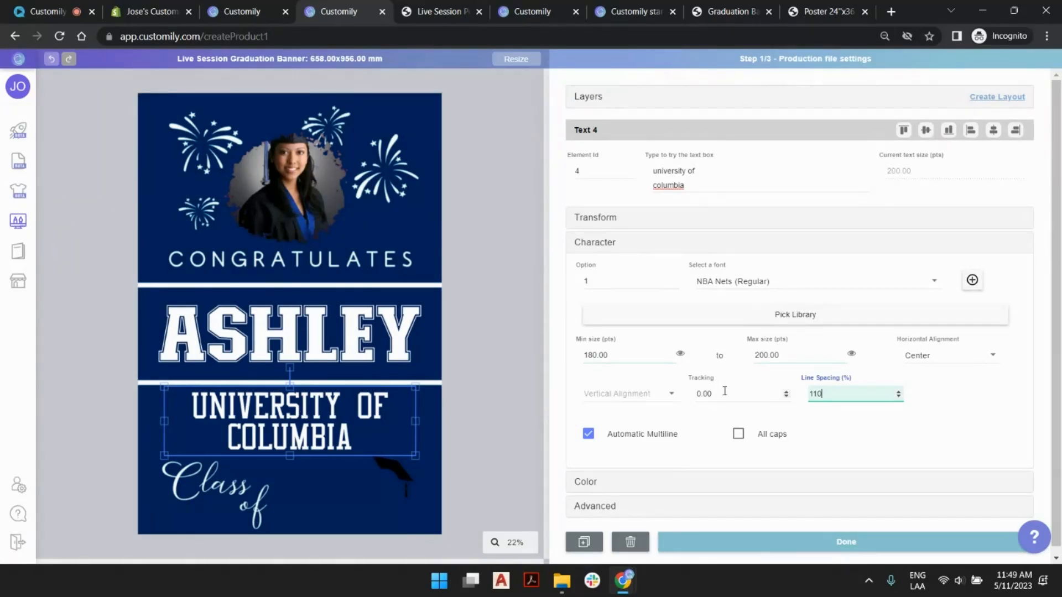
pyautogui.moveTo(724, 392); pyautogui.dragTo(672, 407)
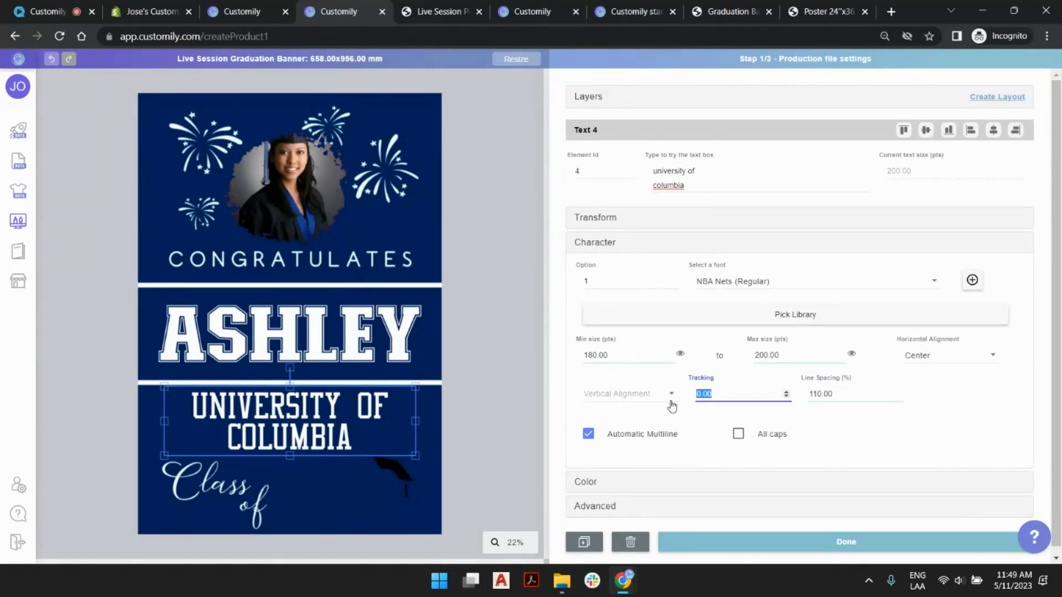
pyautogui.write('50')
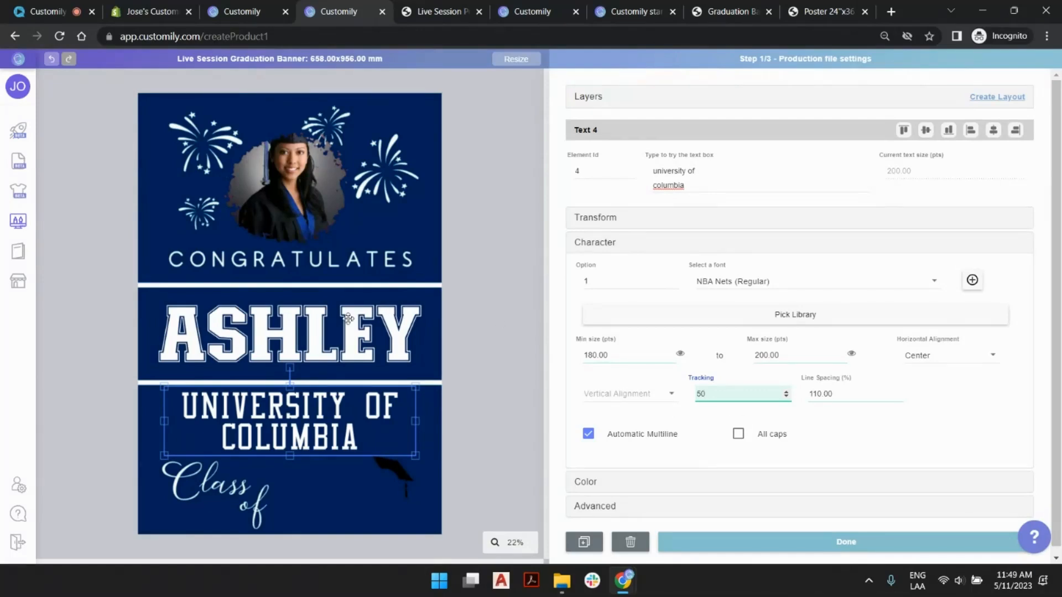
# - Set the tracking of the large graduate name text to 40 and deselect the banner's elements
pyautogui.click(349, 319)
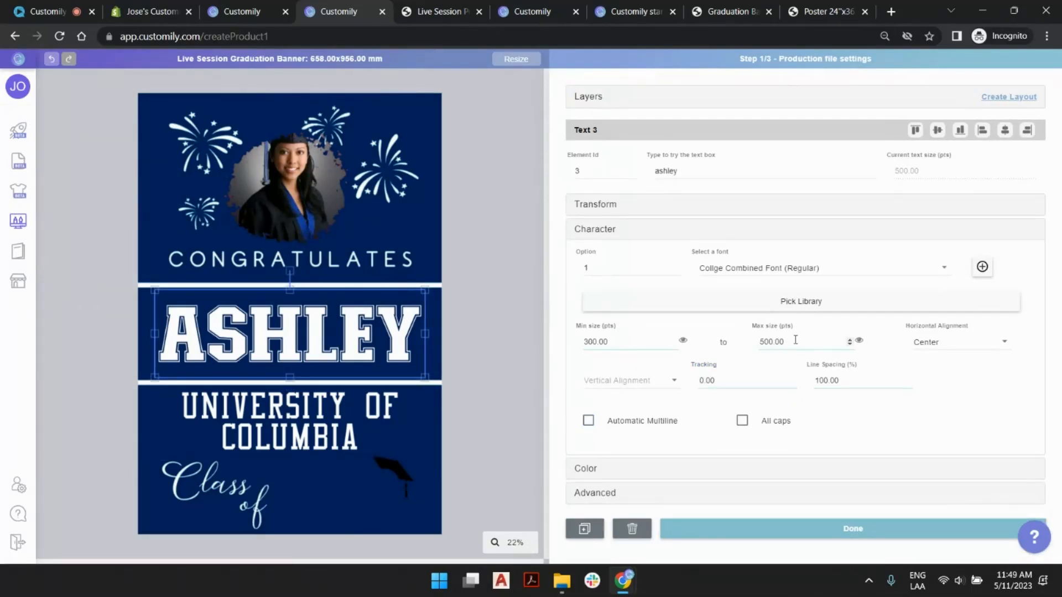
pyautogui.moveTo(744, 382); pyautogui.dragTo(652, 386)
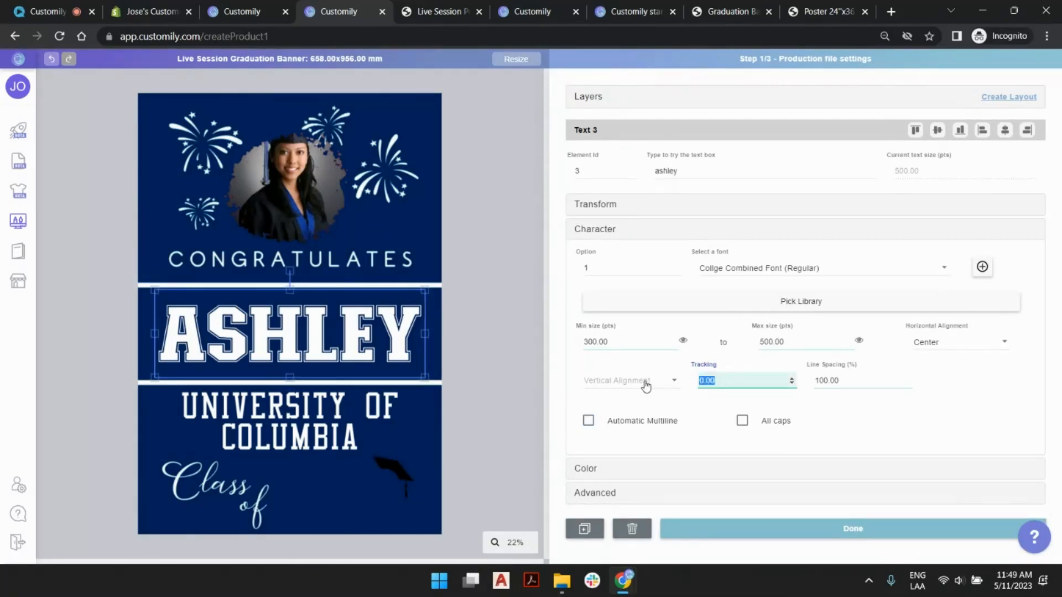
pyautogui.write('40')
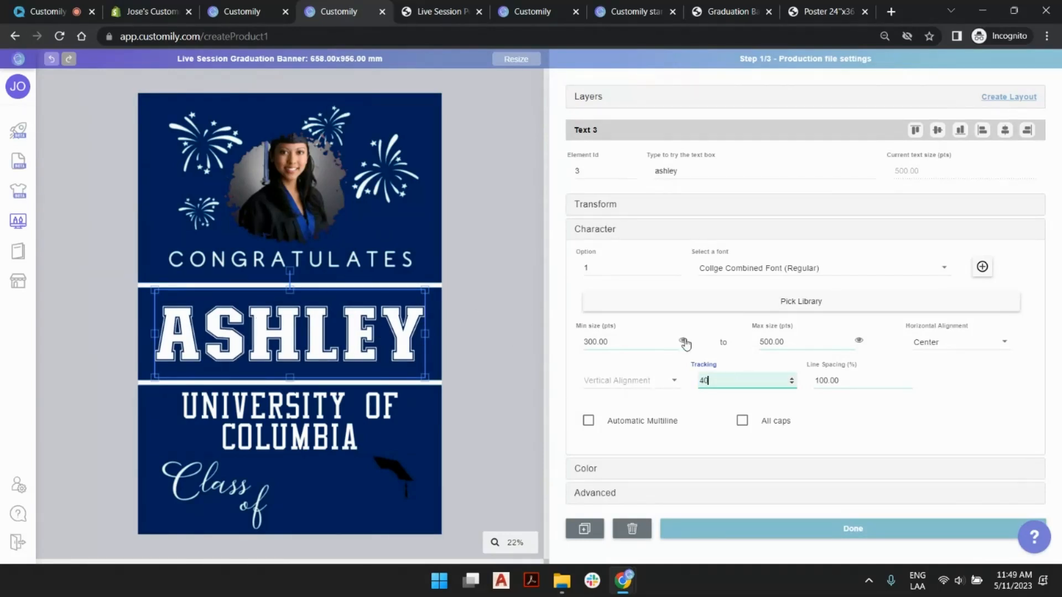
pyautogui.click(333, 420)
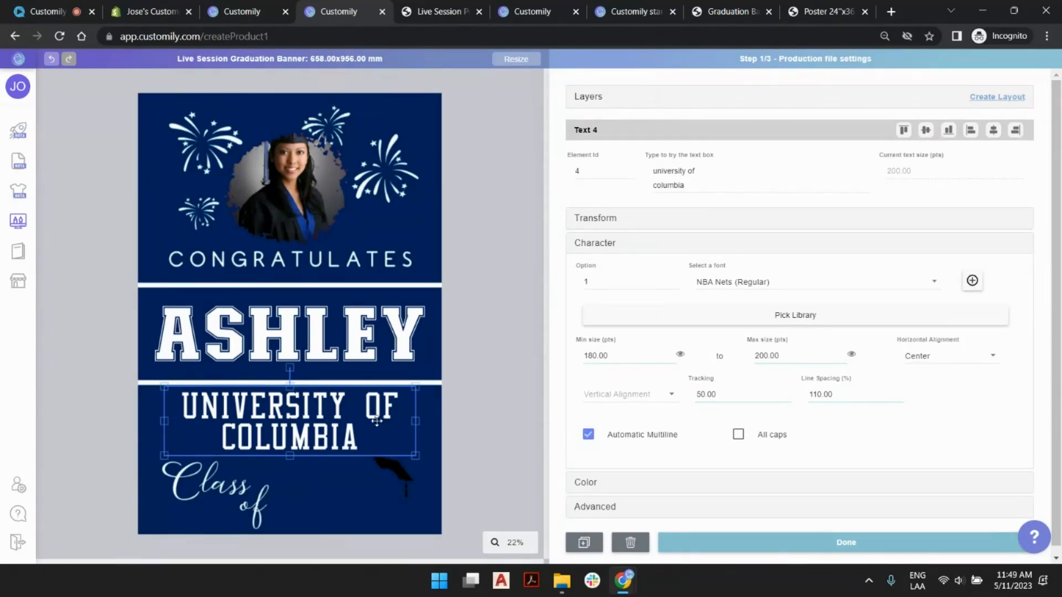
pyautogui.click(509, 274)
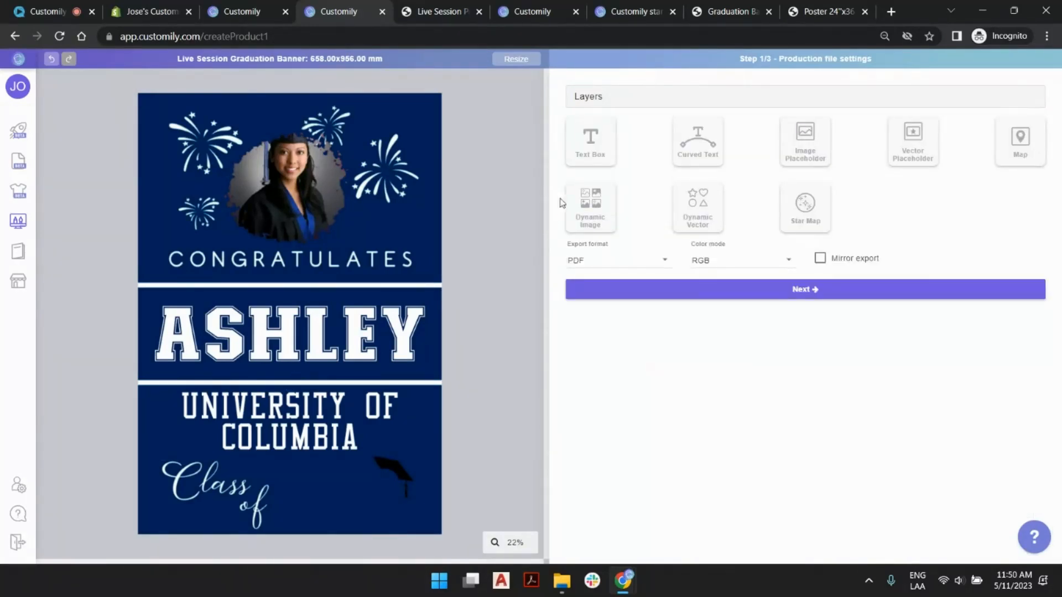
# - Add a new text box and fit it into the space beside "Class of", below the university text
pyautogui.click(596, 159)
pyautogui.moveTo(293, 312); pyautogui.dragTo(351, 455)
pyautogui.moveTo(347, 389); pyautogui.dragTo(347, 442)
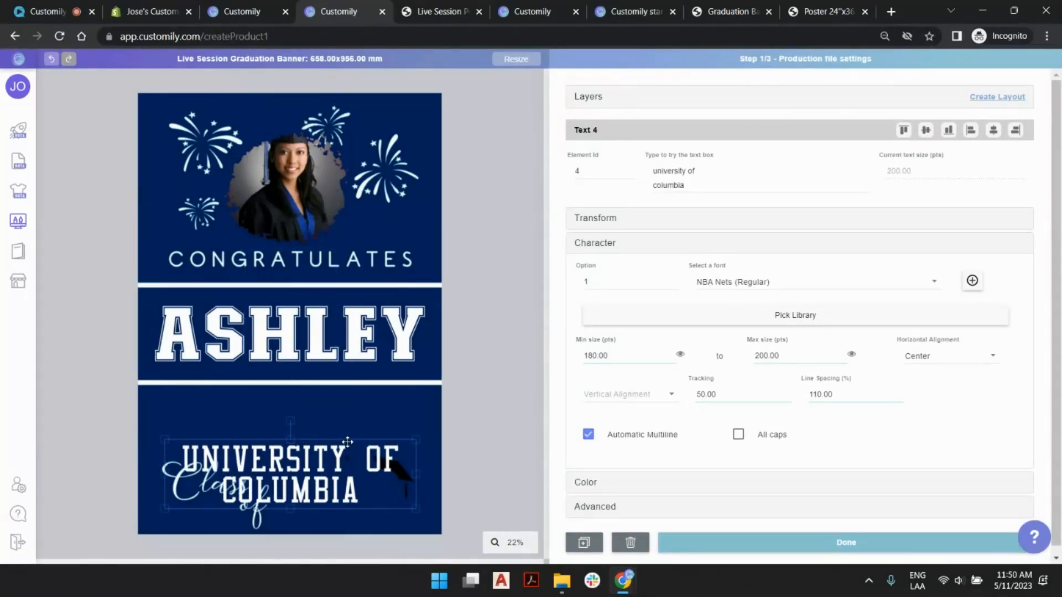
pyautogui.hotkey('ctrl', 'z')
pyautogui.click(357, 429)
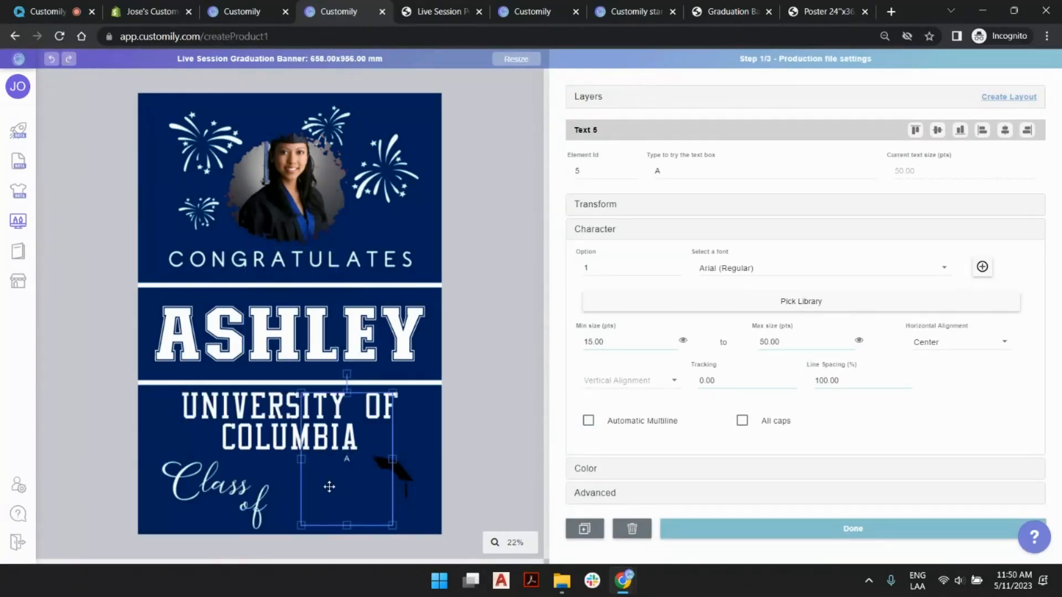
pyautogui.moveTo(348, 391); pyautogui.dragTo(348, 469)
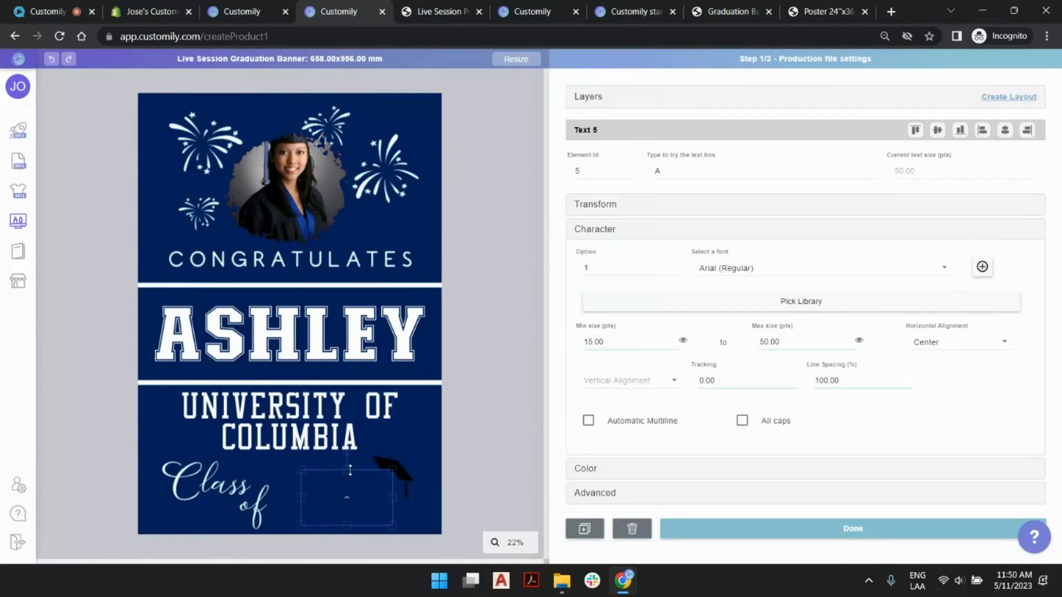
pyautogui.moveTo(347, 524); pyautogui.dragTo(284, 491)
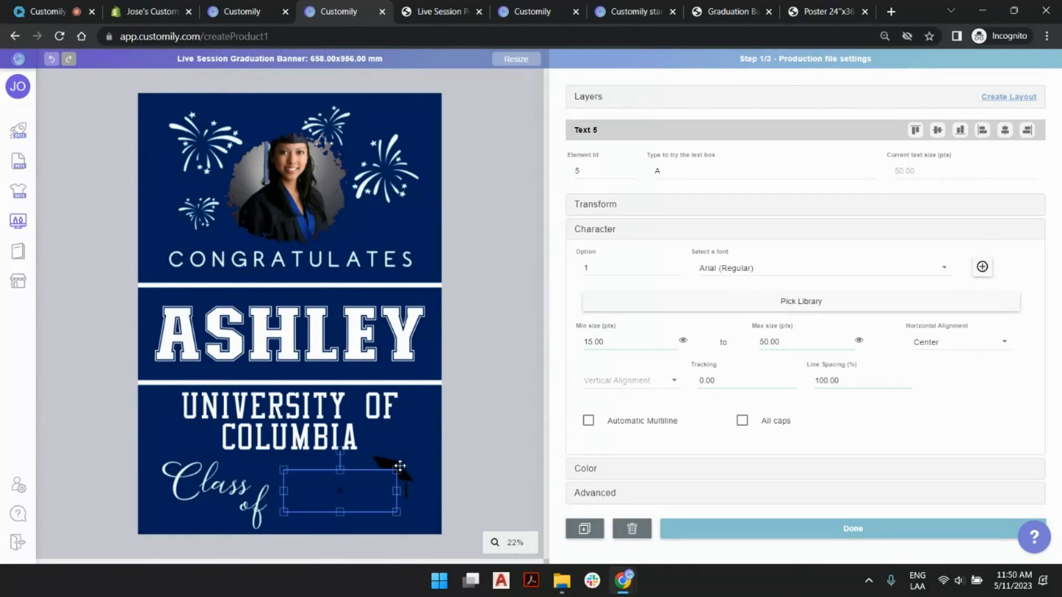
pyautogui.moveTo(393, 491); pyautogui.dragTo(397, 492)
# - Enter 2023 as the new text box's sample text and set its font to Amithen (Regular)
pyautogui.click(713, 174)
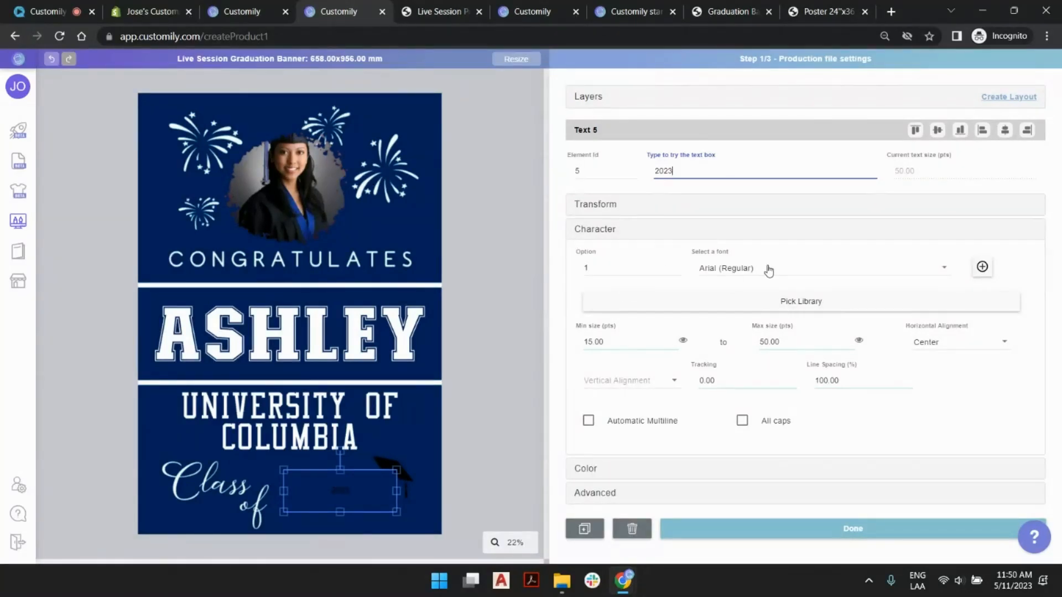
pyautogui.click(768, 270)
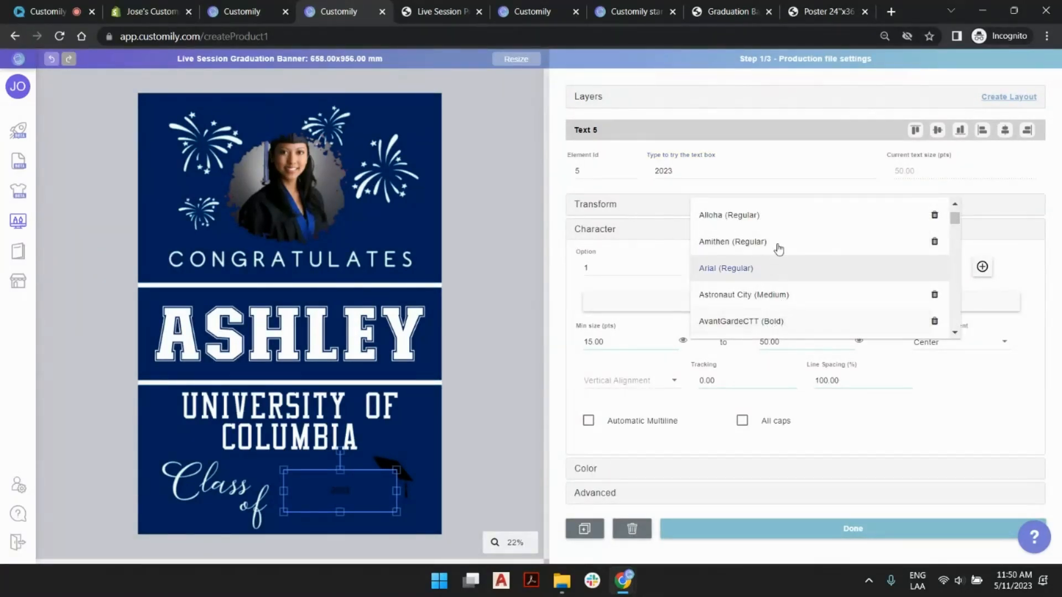
pyautogui.scroll(-1, 779, 245)
pyautogui.scroll(1, 779, 245)
pyautogui.click(756, 247)
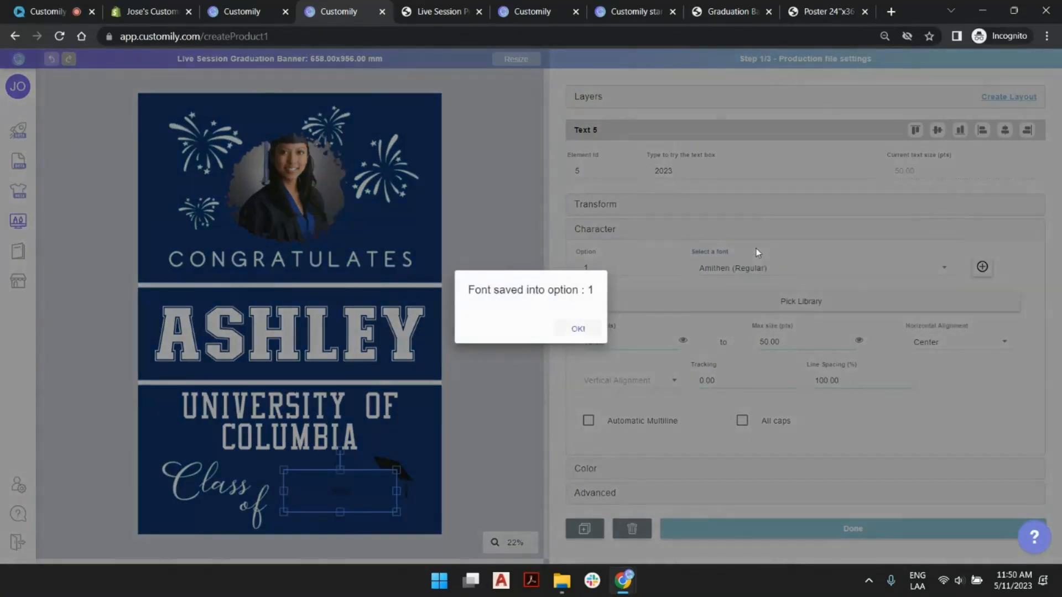
pyautogui.click(587, 331)
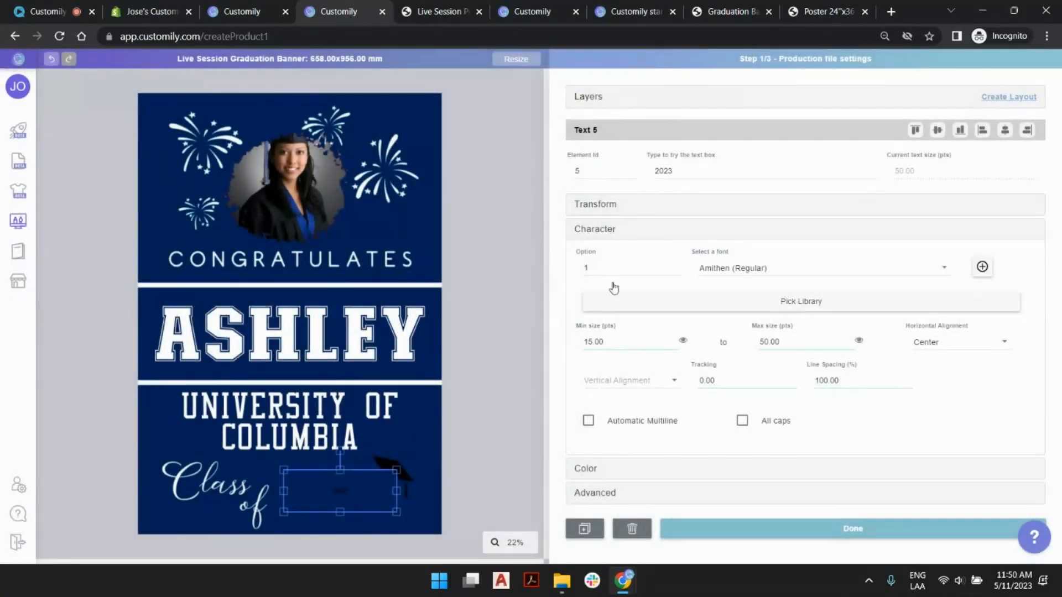
# - Set the year text's maximum size to 310 pts and its minimum size to 300 pts
pyautogui.doubleClick(803, 342)
pyautogui.write('310')
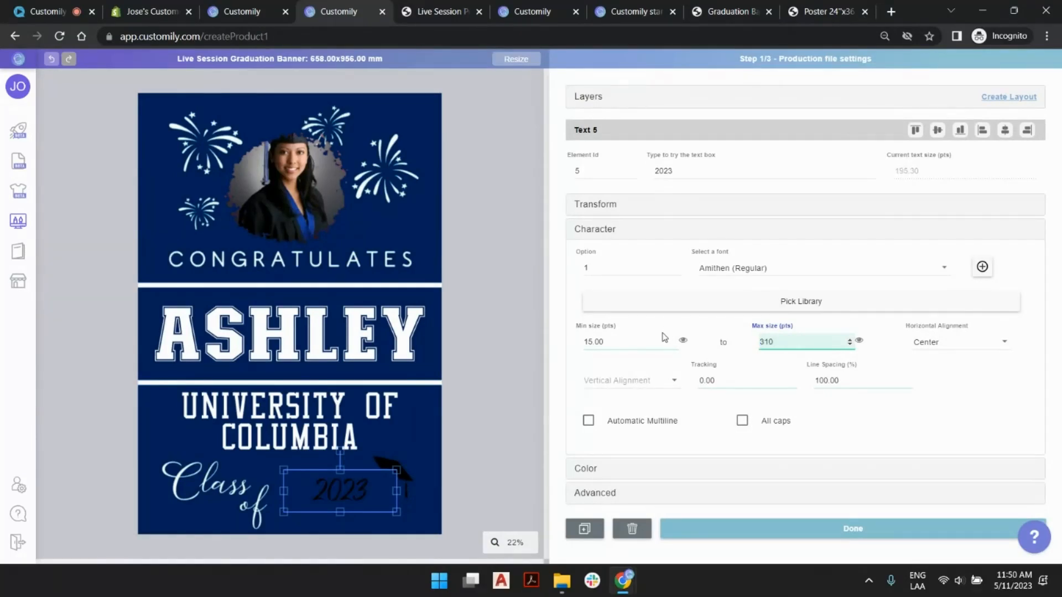
pyautogui.doubleClick(664, 341)
pyautogui.write('300')
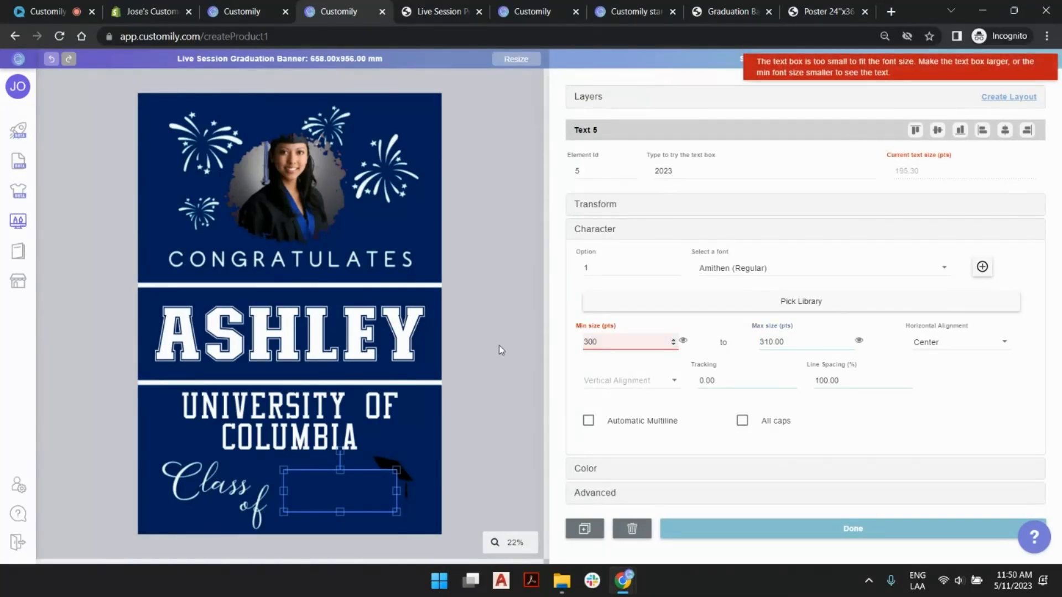
# - Enlarge the year text box vertically to fit its font size and adjust its position beside "Class of"
pyautogui.moveTo(340, 512); pyautogui.dragTo(342, 523)
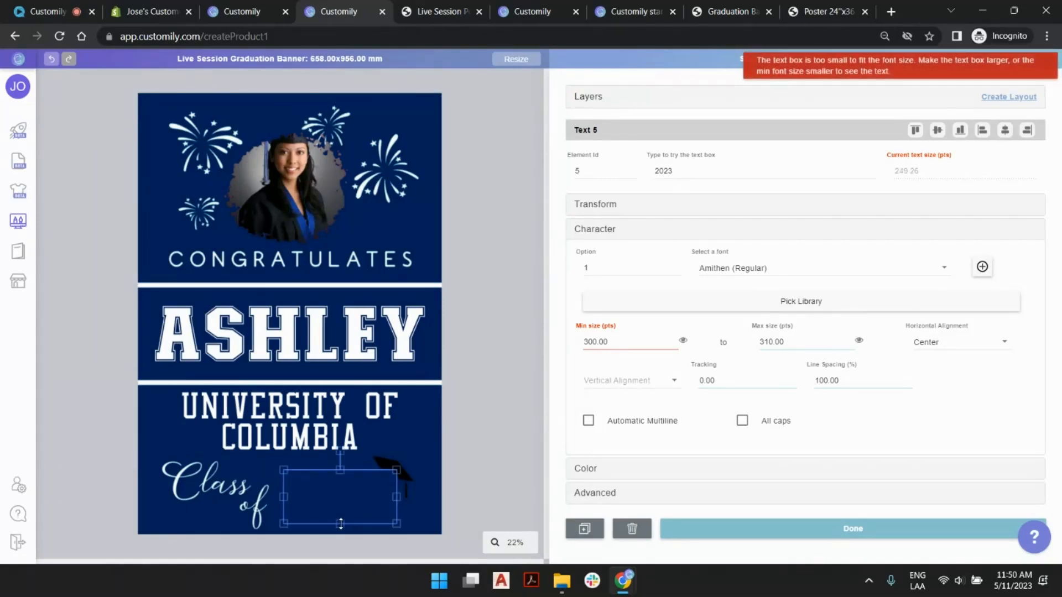
pyautogui.moveTo(342, 467)
pyautogui.mouseDown()
pyautogui.moveTo(353, 442)
pyautogui.moveTo(341, 457)
pyautogui.mouseUp()
pyautogui.hotkey('ctrl', 'z')
pyautogui.click(348, 471)
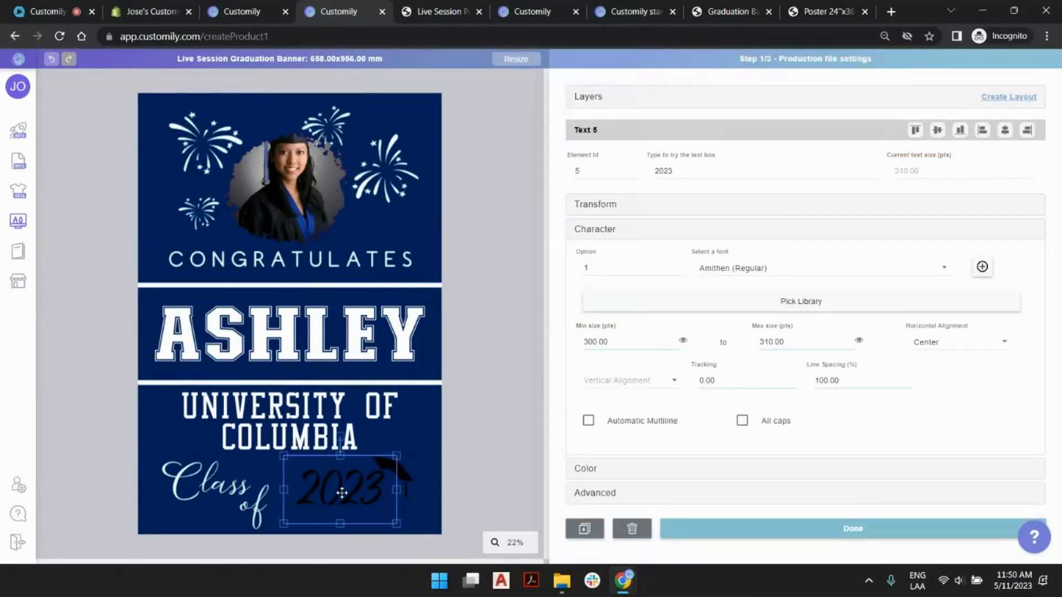
pyautogui.moveTo(286, 489); pyautogui.dragTo(282, 489)
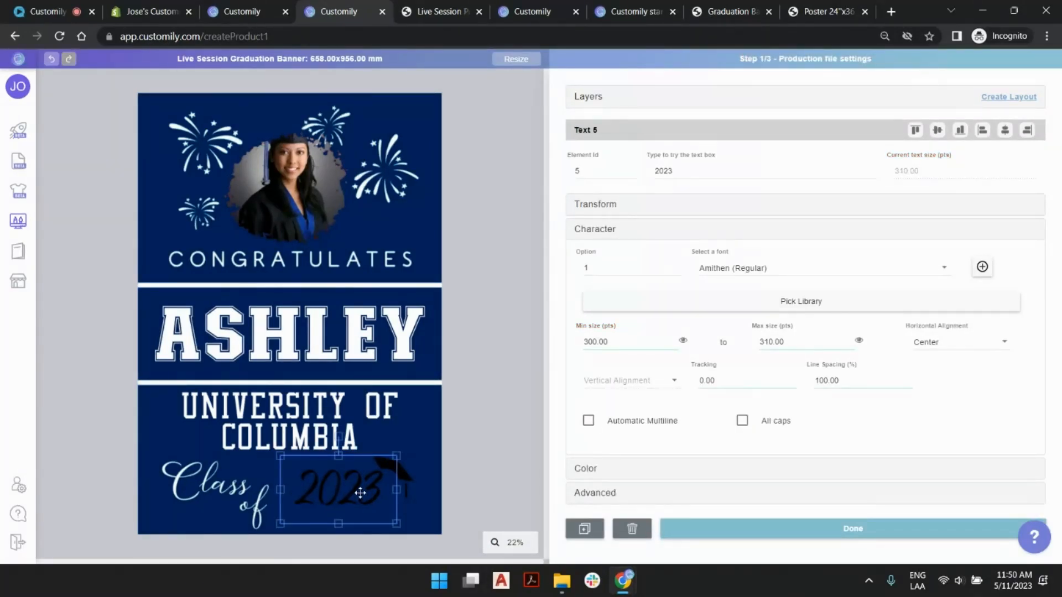
pyautogui.moveTo(354, 490); pyautogui.dragTo(355, 494)
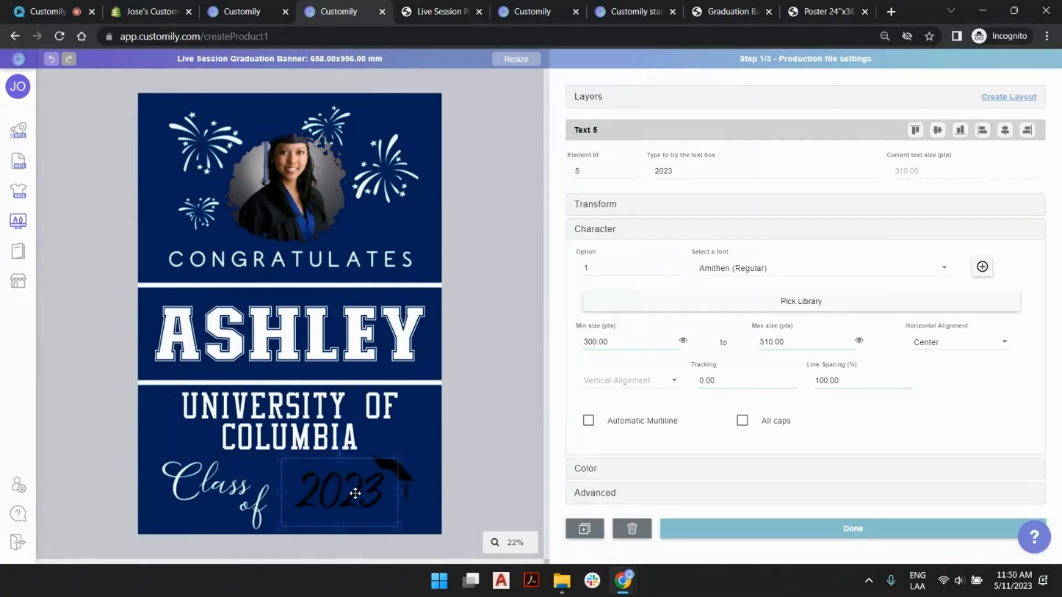
# - Assign the Demo colors (Imported) (Imported) library to the year text's fill, choose white, option 2, and nudge the box right
pyautogui.click(621, 471)
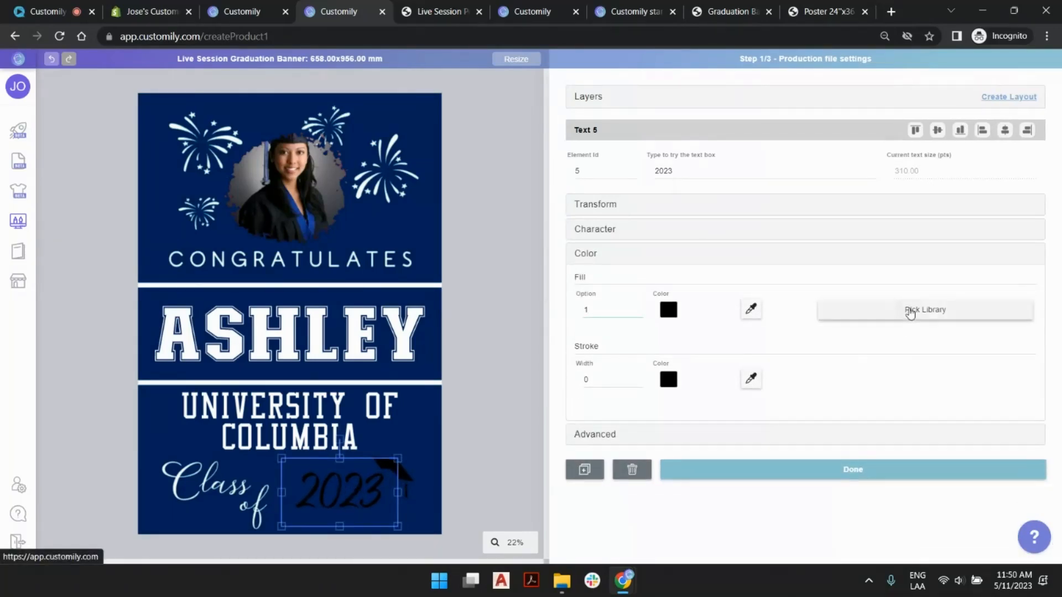
pyautogui.click(889, 308)
pyautogui.click(834, 336)
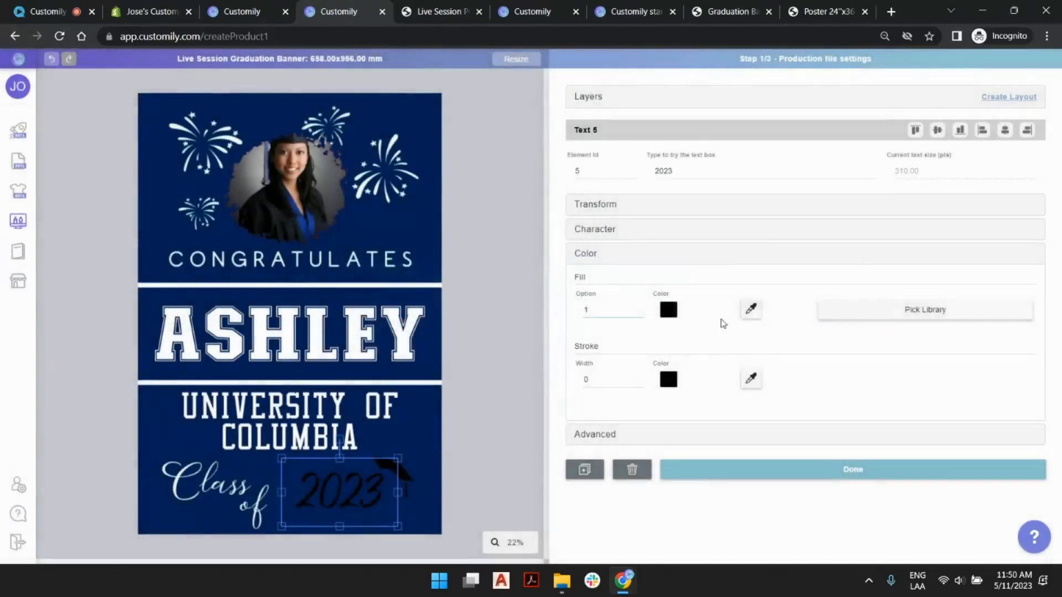
pyautogui.click(638, 308)
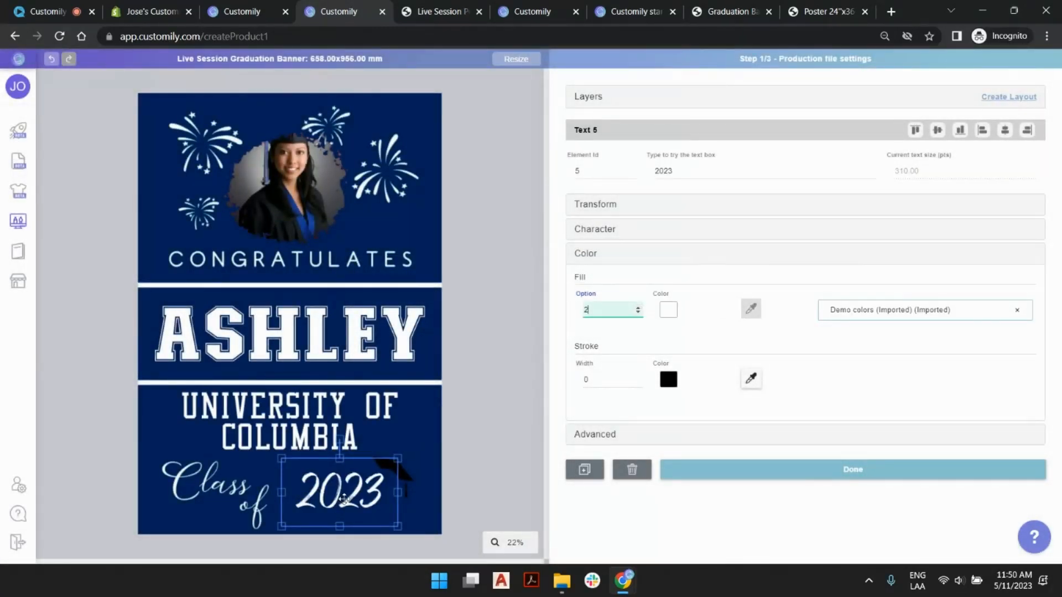
pyautogui.moveTo(340, 497); pyautogui.dragTo(355, 482)
# - Test the year text box with other years such as 2026, 2020 and 2024, ending with 2023
pyautogui.doubleClick(702, 172)
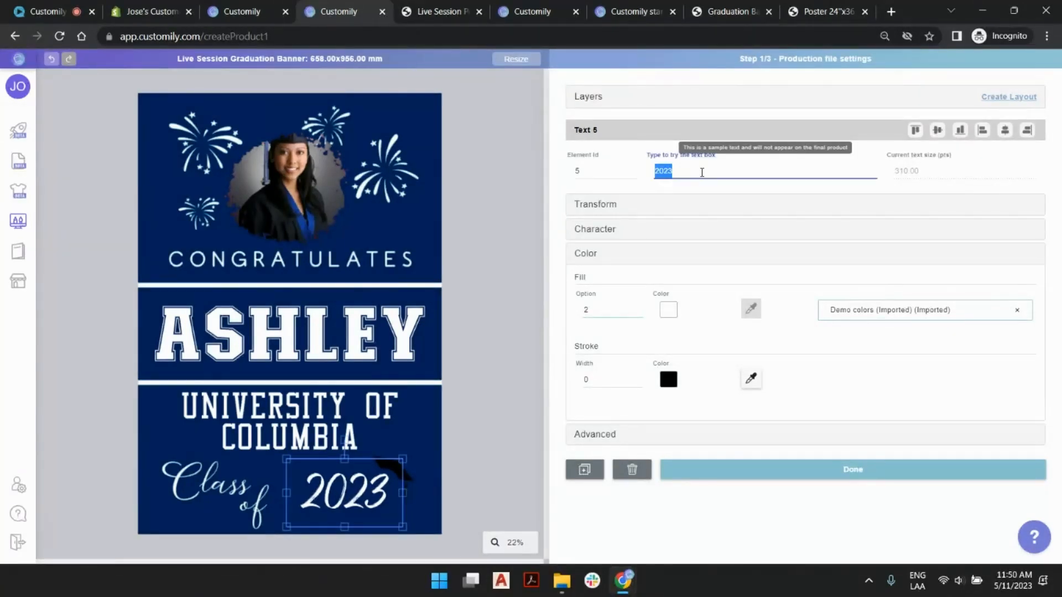
pyautogui.click(702, 172)
pyautogui.press('BackSpace')
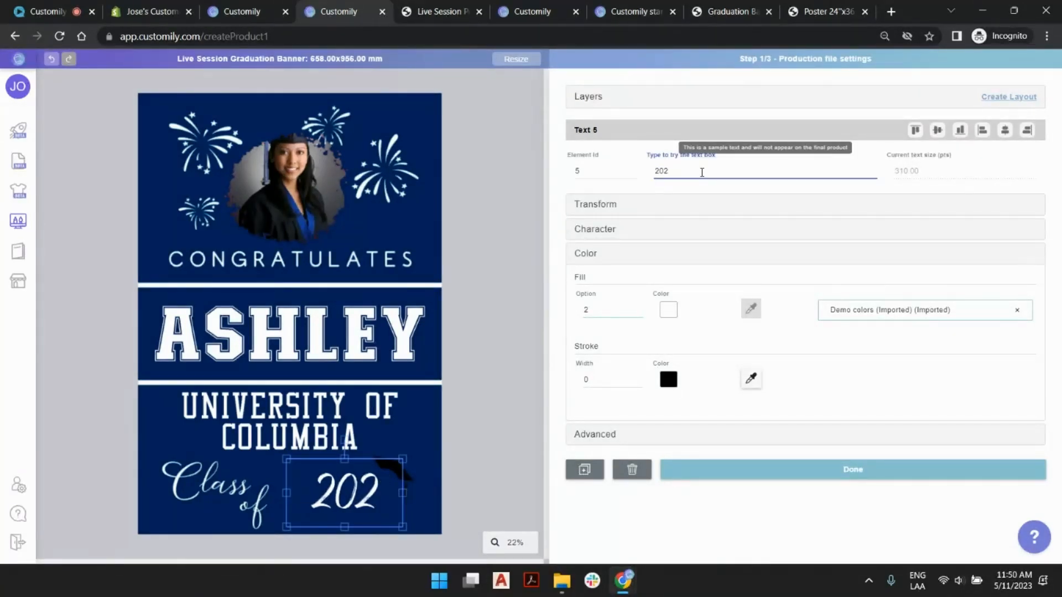
pyautogui.write('9')
pyautogui.press('BackSpace')
pyautogui.write('6')
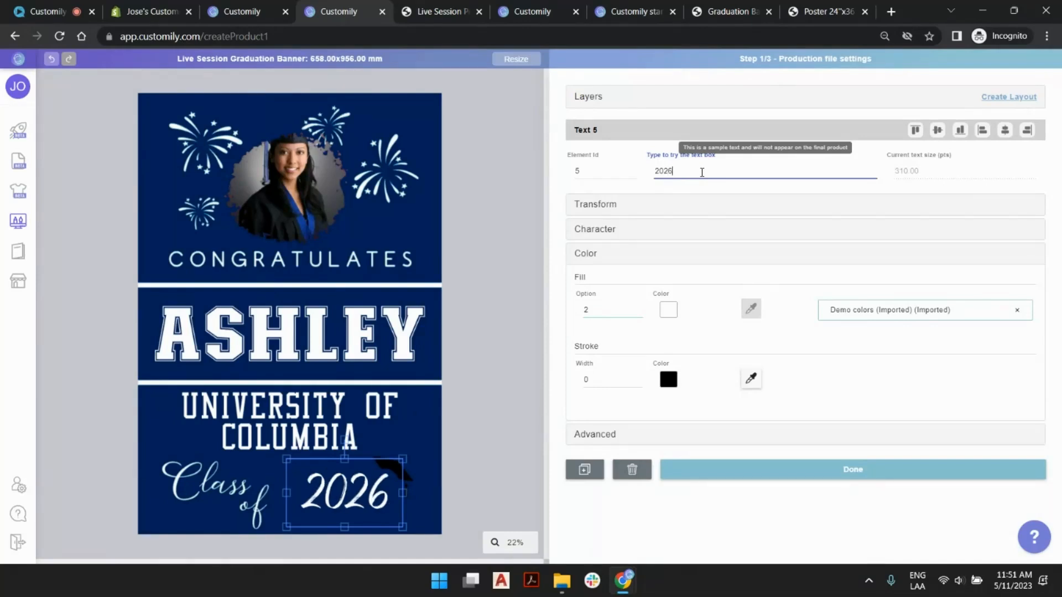
pyautogui.press('BackSpace')
pyautogui.write('0')
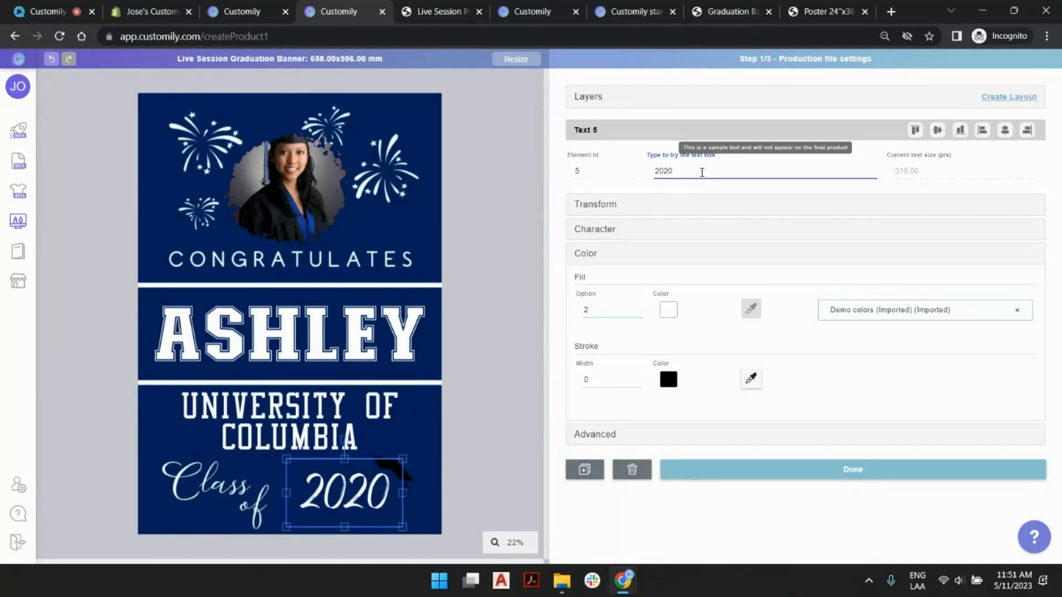
pyautogui.press('BackSpace')
pyautogui.write('7')
pyautogui.press('BackSpace')
pyautogui.write('4')
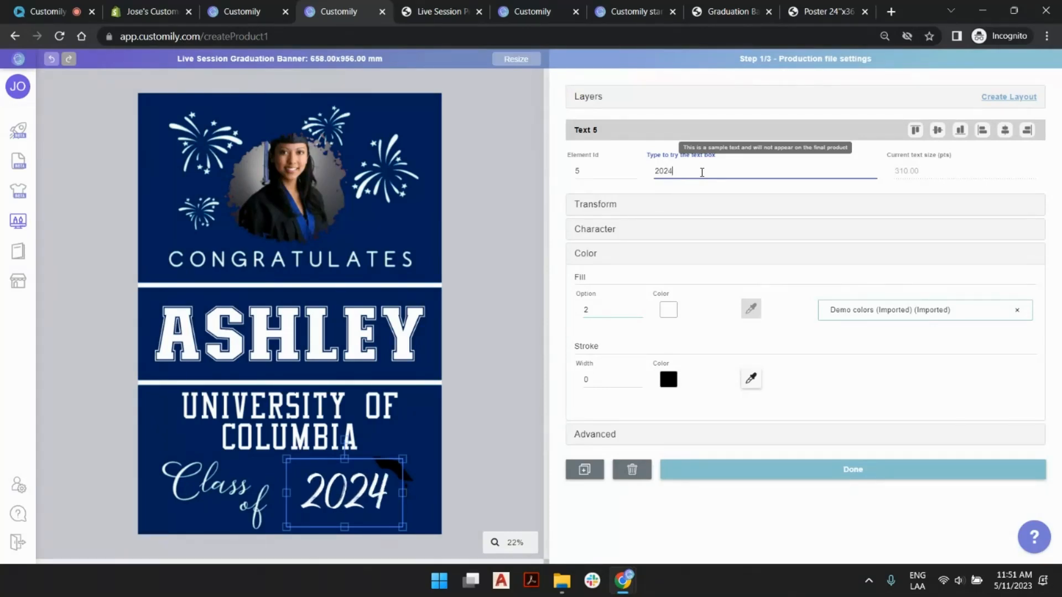
pyautogui.press('BackSpace')
pyautogui.write('1')
pyautogui.press('BackSpace')
pyautogui.write('3')
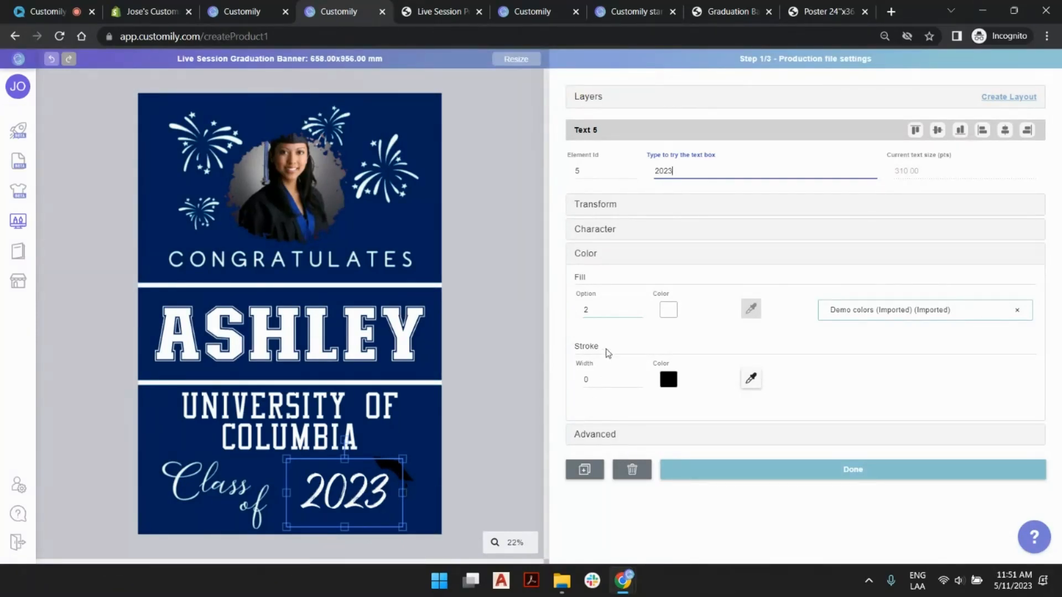
# - Set the year text's horizontal alignment to Right
pyautogui.click(609, 231)
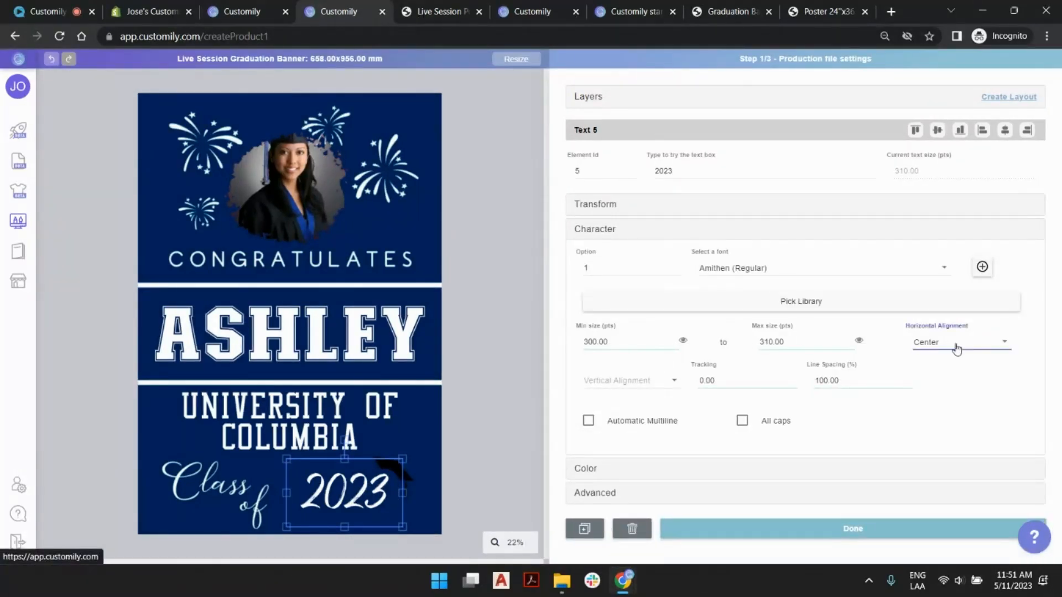
pyautogui.click(957, 347)
pyautogui.click(960, 319)
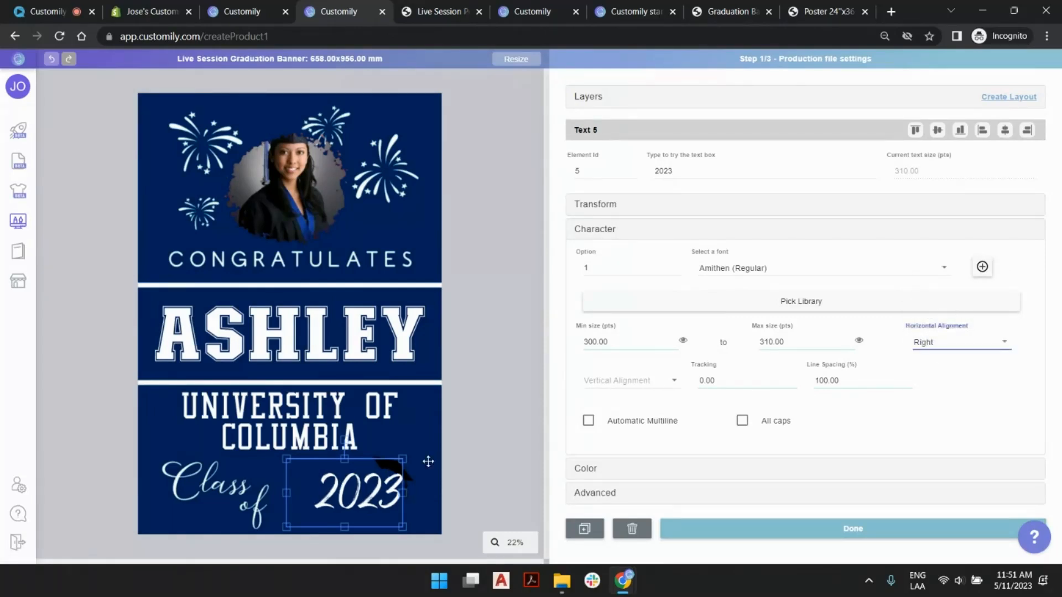
# - Nudge the 2023 year text box slightly left, closer to "Class of", and finish editing it
pyautogui.click(353, 487)
pyautogui.press('Left')
pyautogui.press('Left')
pyautogui.press('Left')
pyautogui.press('Left')
pyautogui.press('Left')
pyautogui.press('Left')
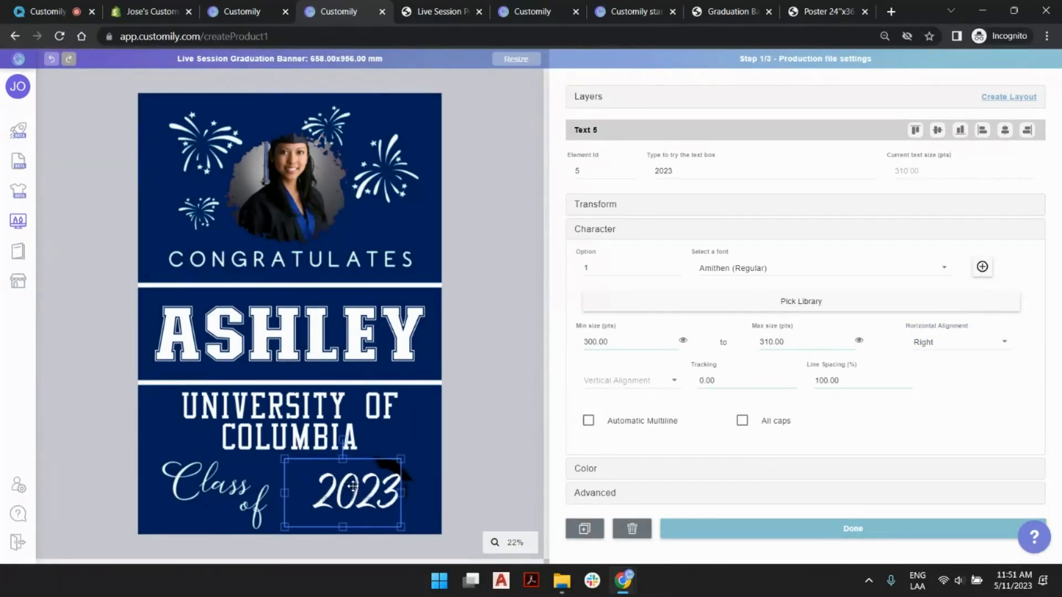
pyautogui.press('Left')
pyautogui.press('Left')
pyautogui.press('Left')
pyautogui.press('Left')
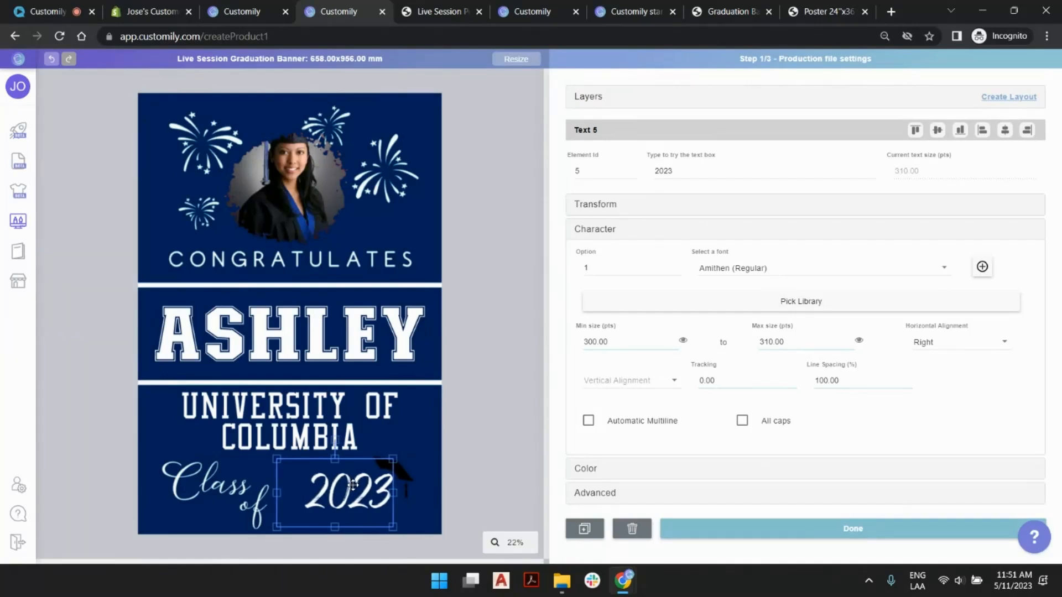
pyautogui.press('Right')
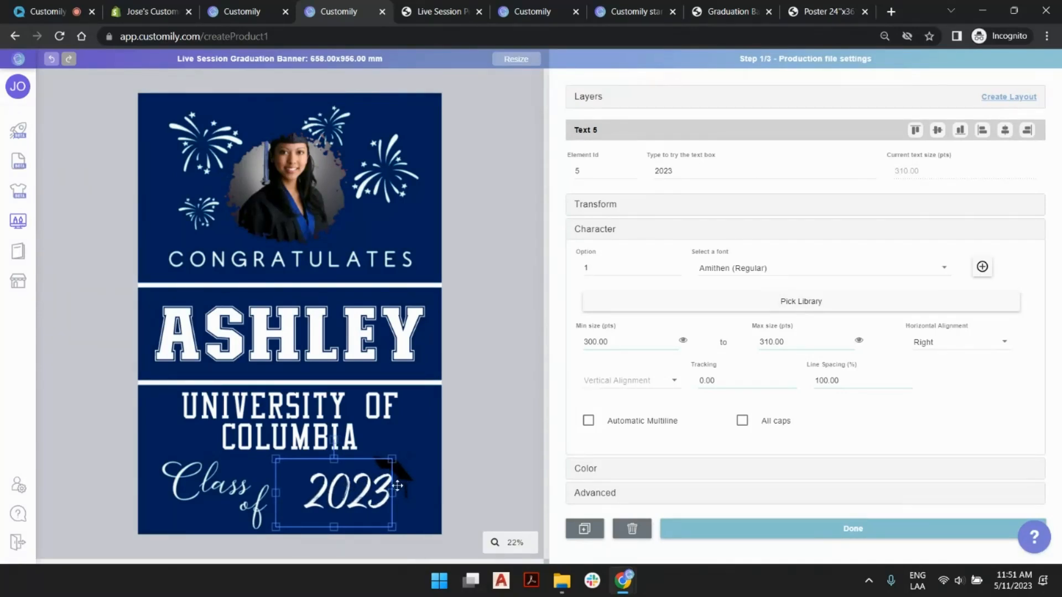
pyautogui.click(398, 468)
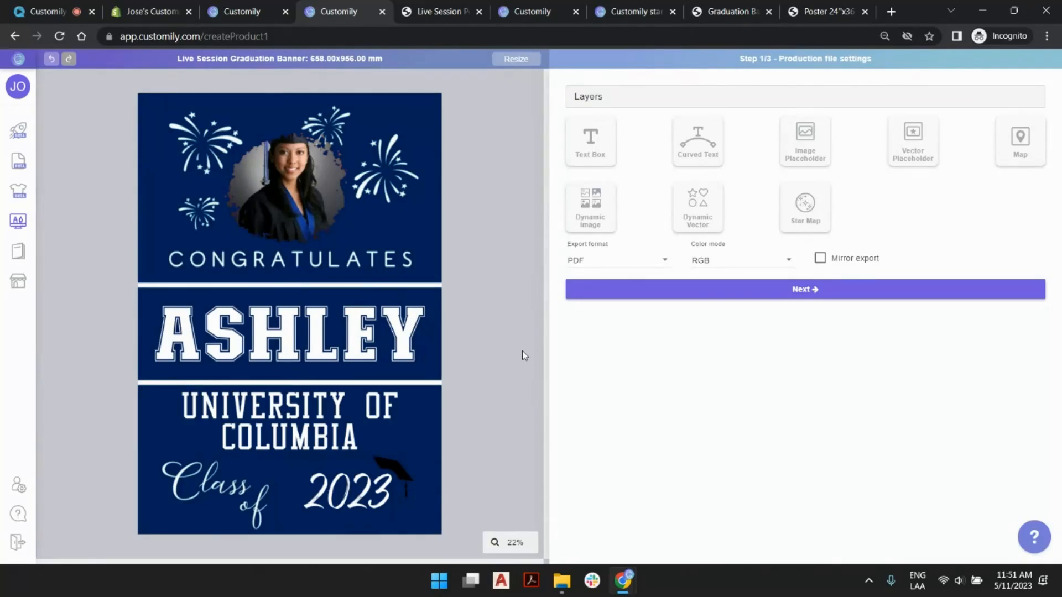
# - Rename the Text 3 layer to Name
pyautogui.click(599, 97)
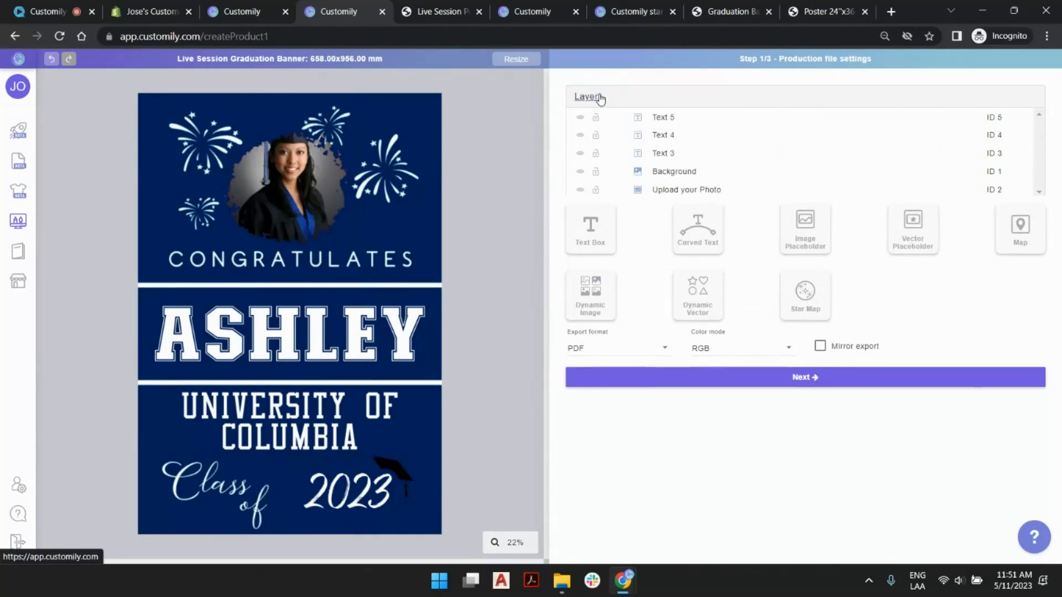
pyautogui.click(679, 153)
pyautogui.doubleClick(668, 153)
pyautogui.hotkey('ctrl', 'a')
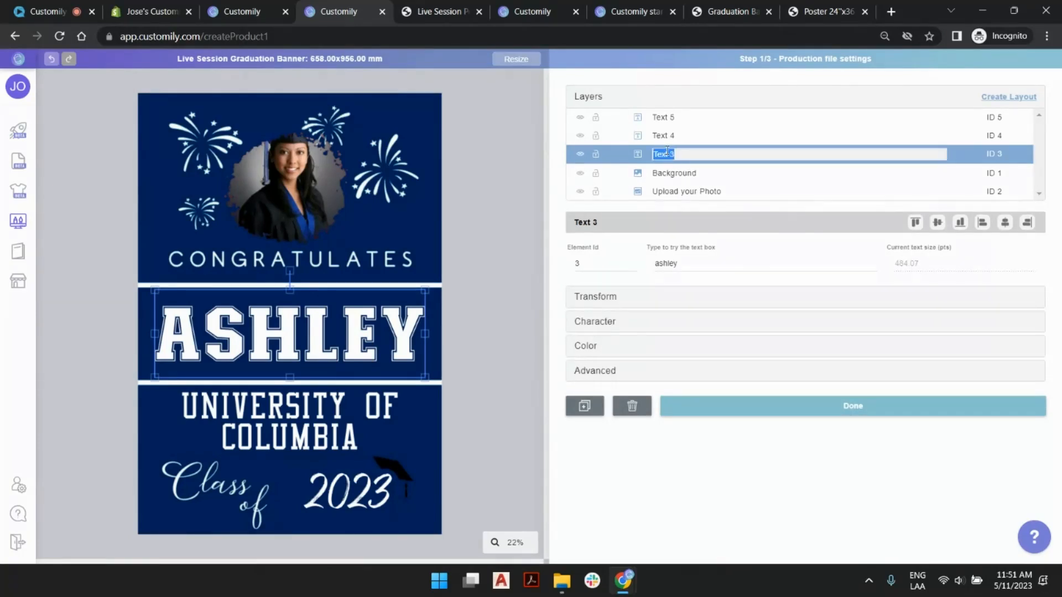
pyautogui.write('Game')
pyautogui.press('Return')
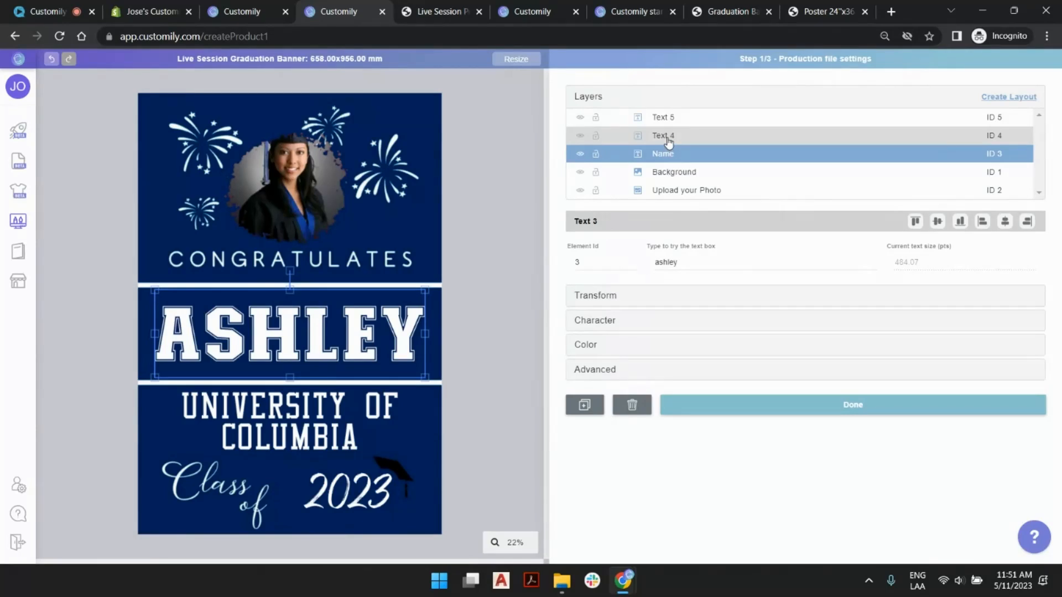
# - Rename the Text 4 layer to Institution and the Text 5 layer to Year
pyautogui.doubleClick(667, 136)
pyautogui.press('BackSpace')
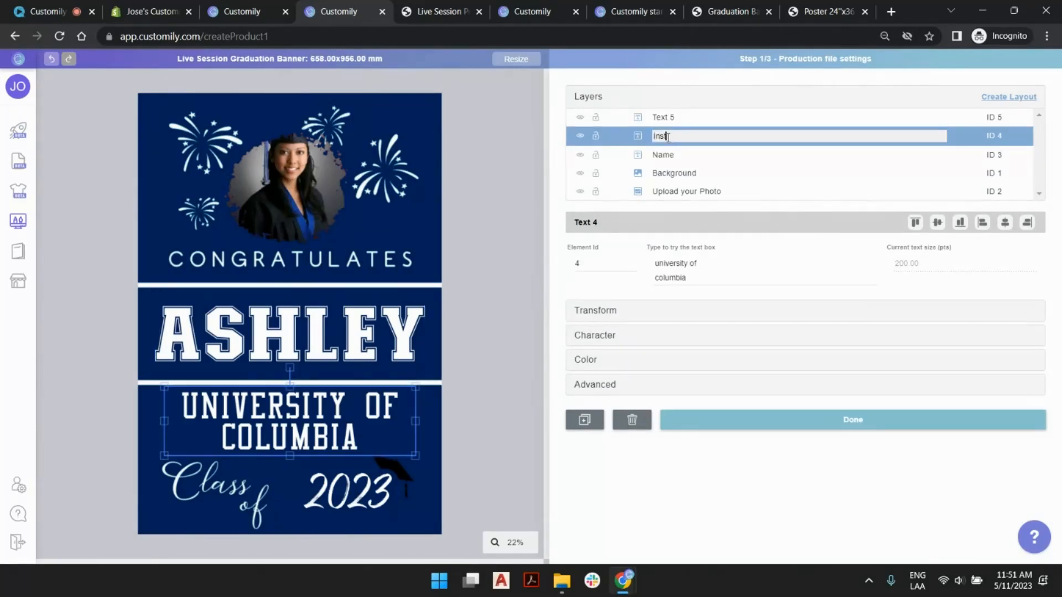
pyautogui.write('Institution')
pyautogui.press('Return')
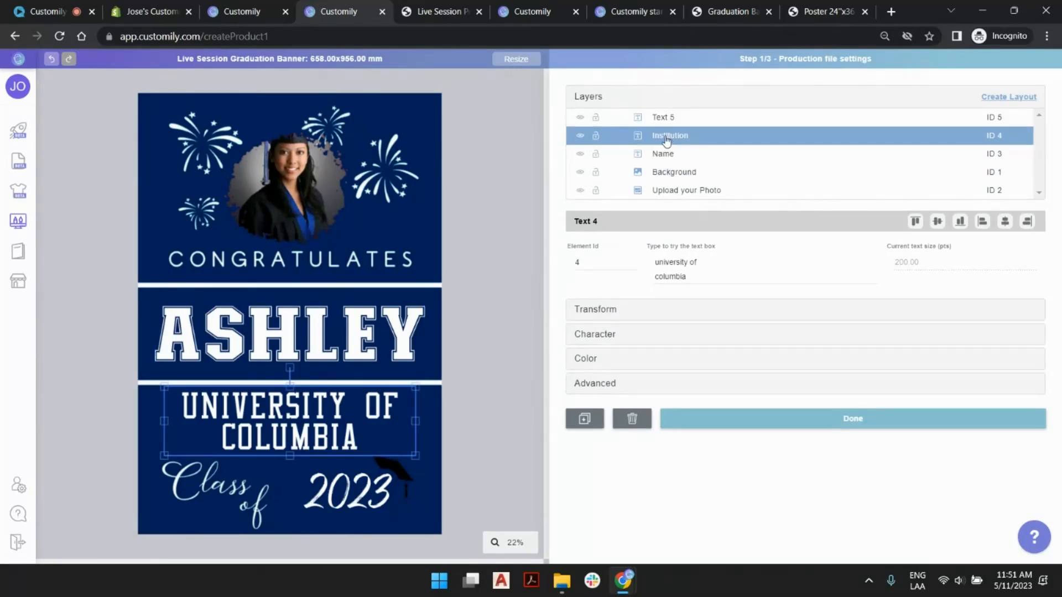
pyautogui.doubleClick(676, 118)
pyautogui.write('Year')
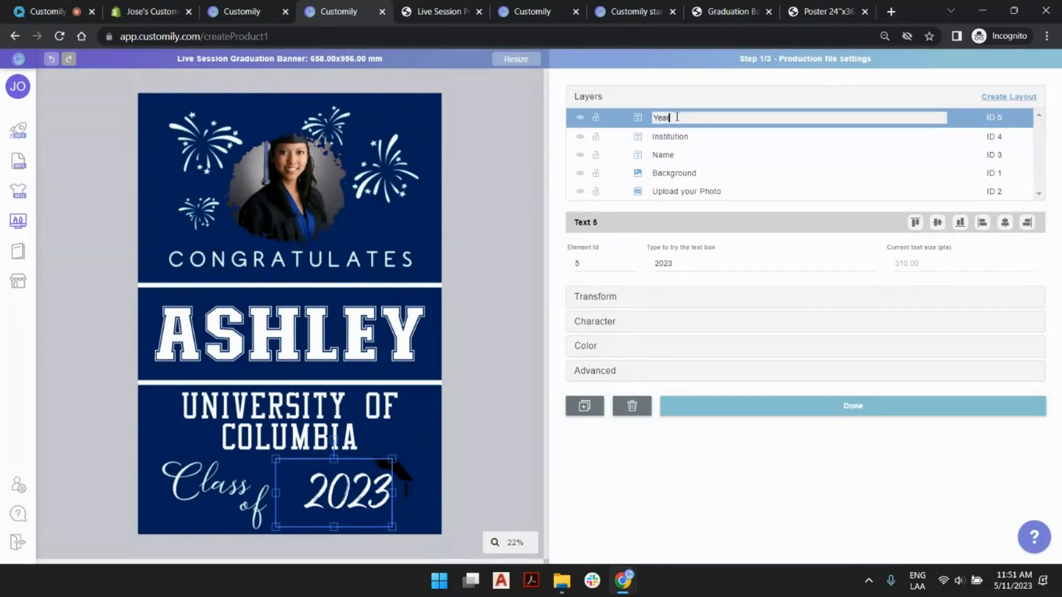
pyautogui.press('Return')
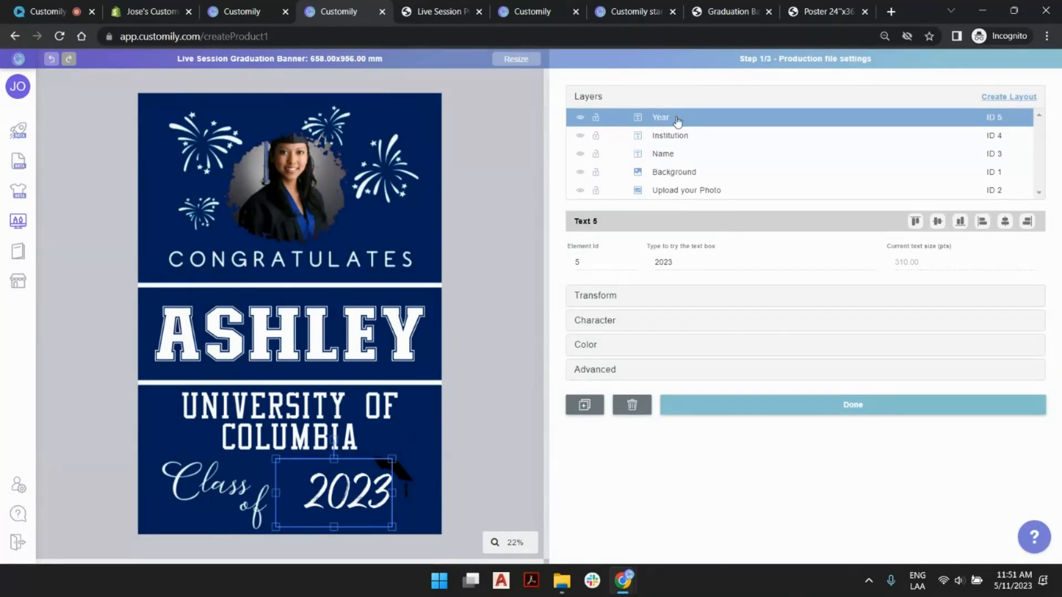
pyautogui.click(542, 141)
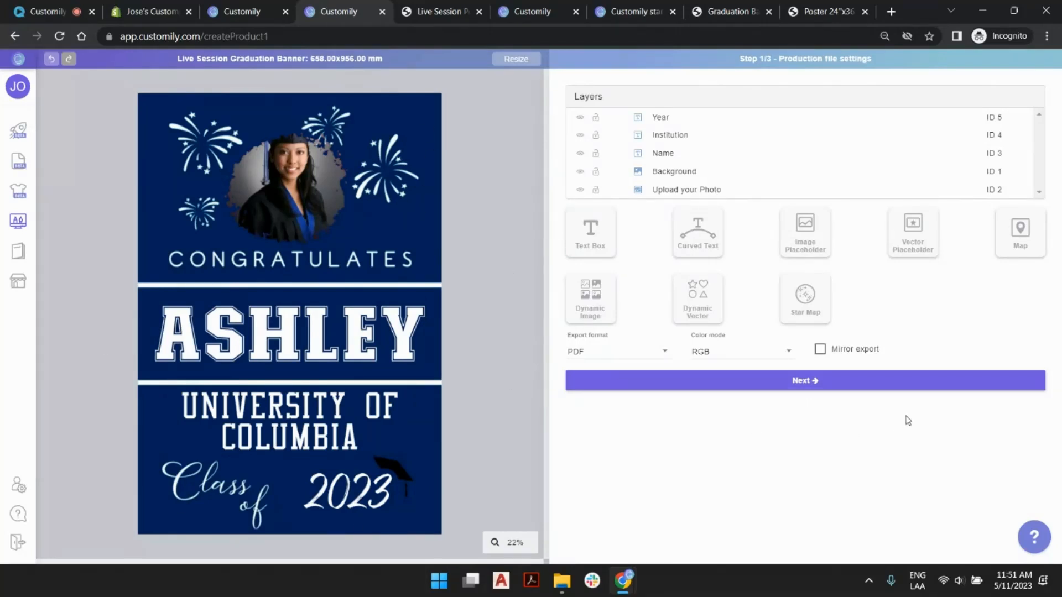
# - Proceed to the preview settings and upload base.png as the preview's background image, accepting the downscaling
pyautogui.click(828, 381)
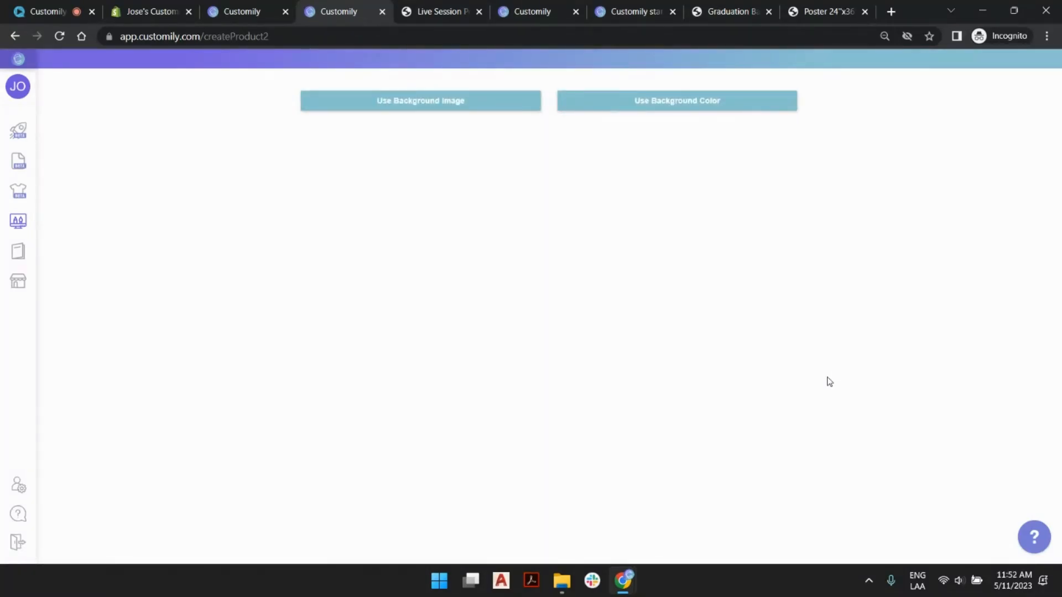
pyautogui.click(407, 100)
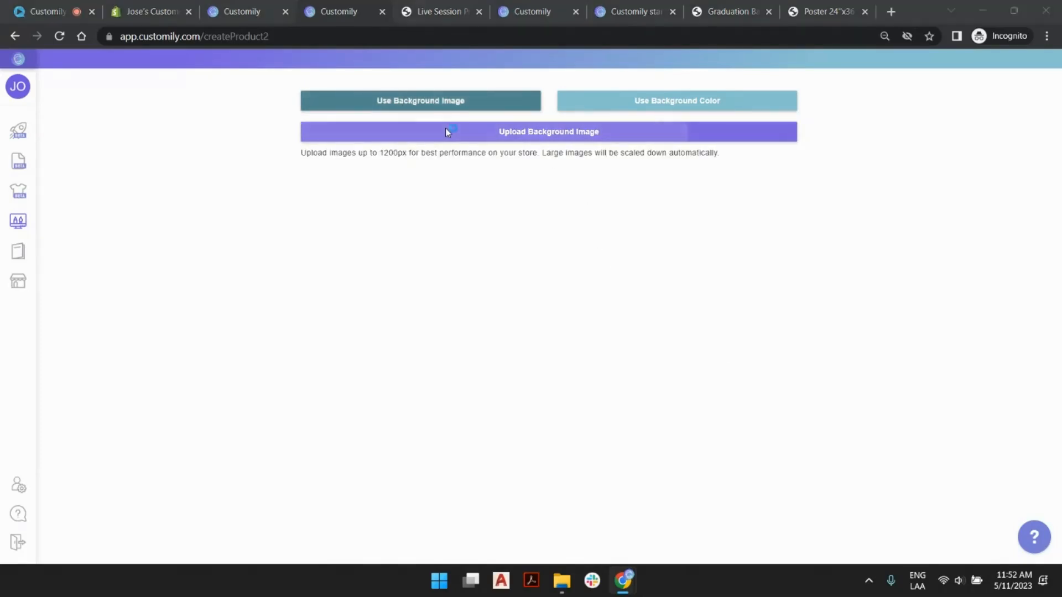
pyautogui.click(446, 130)
pyautogui.click(239, 119)
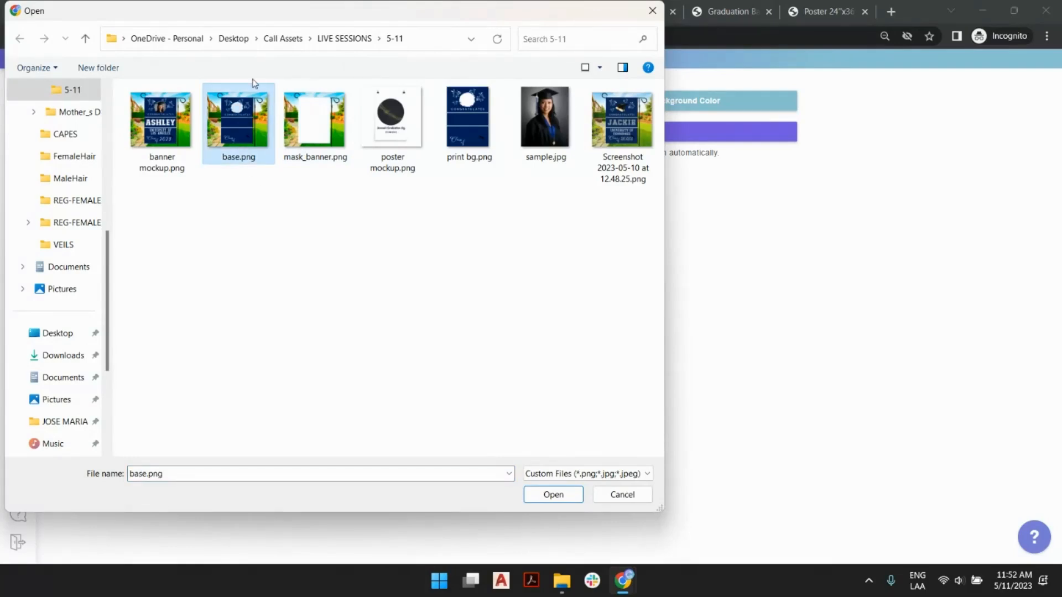
pyautogui.click(165, 121)
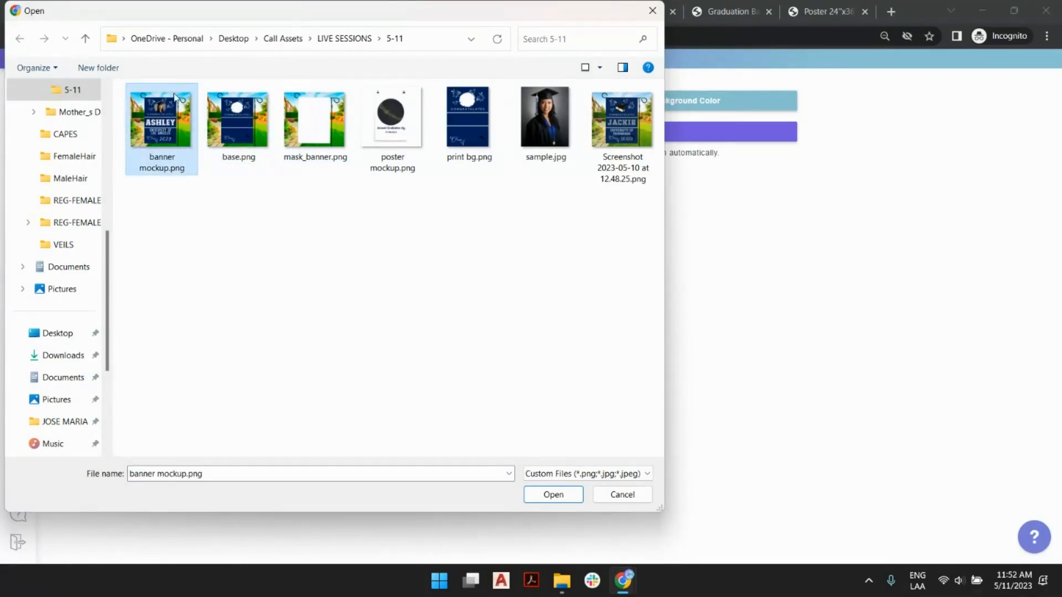
pyautogui.click(227, 128)
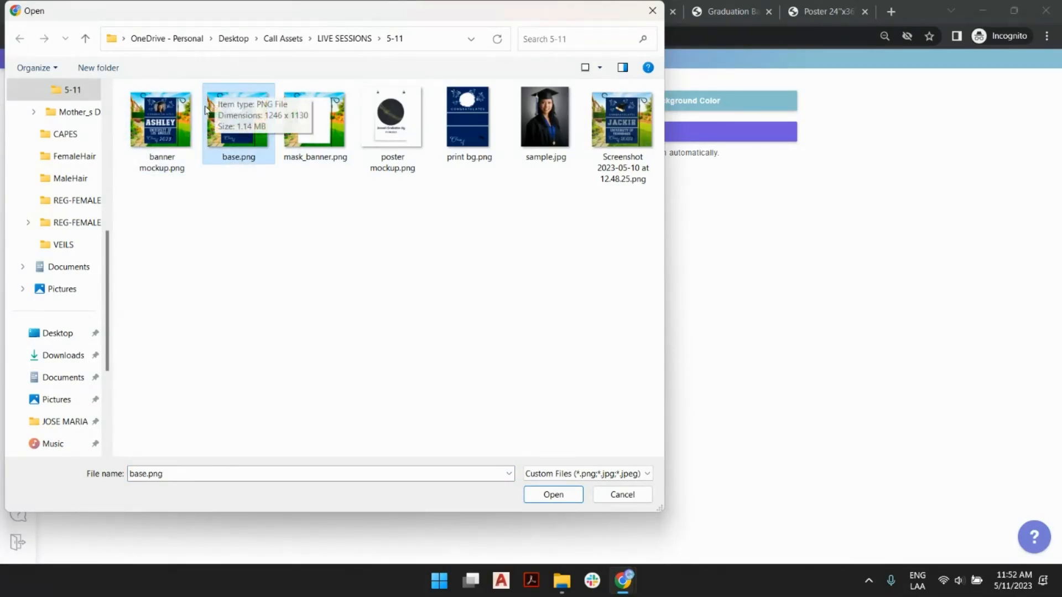
pyautogui.doubleClick(245, 126)
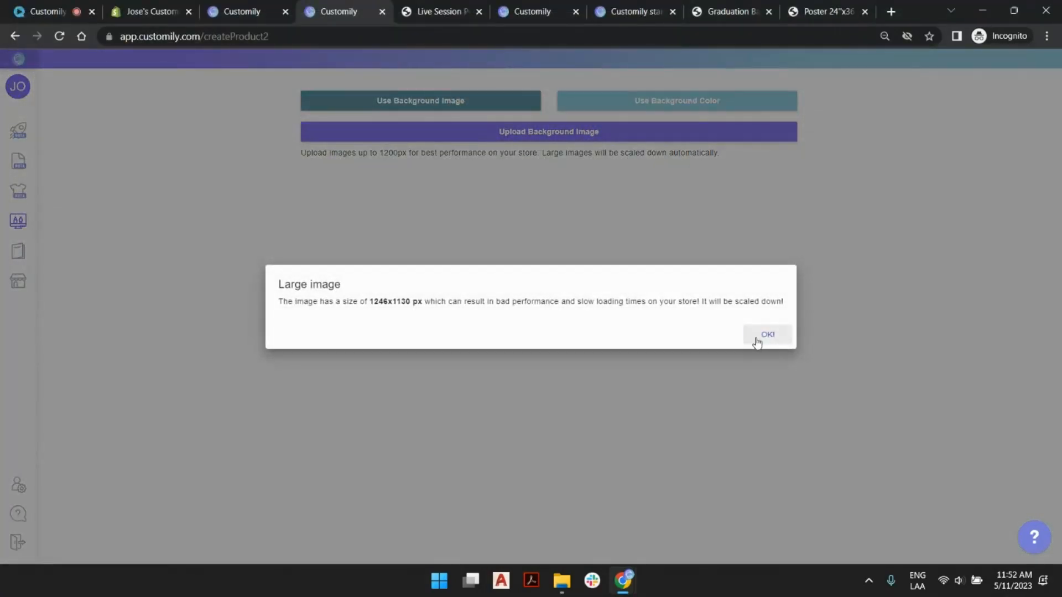
pyautogui.click(755, 336)
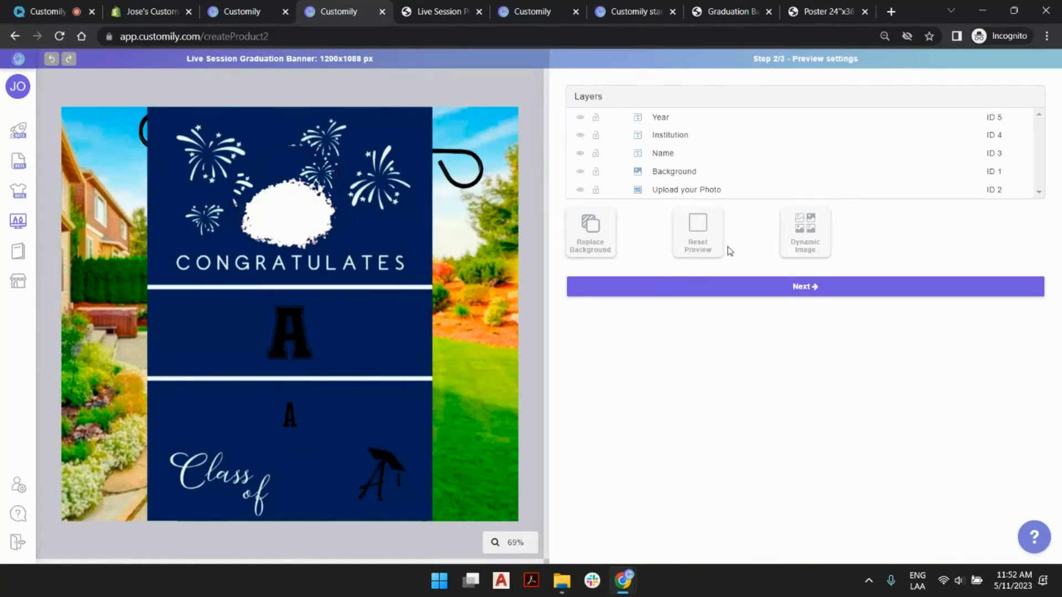
# - Add a dynamic image to the preview and upload mask_banner.png into it, accepting the downscaling
pyautogui.click(810, 242)
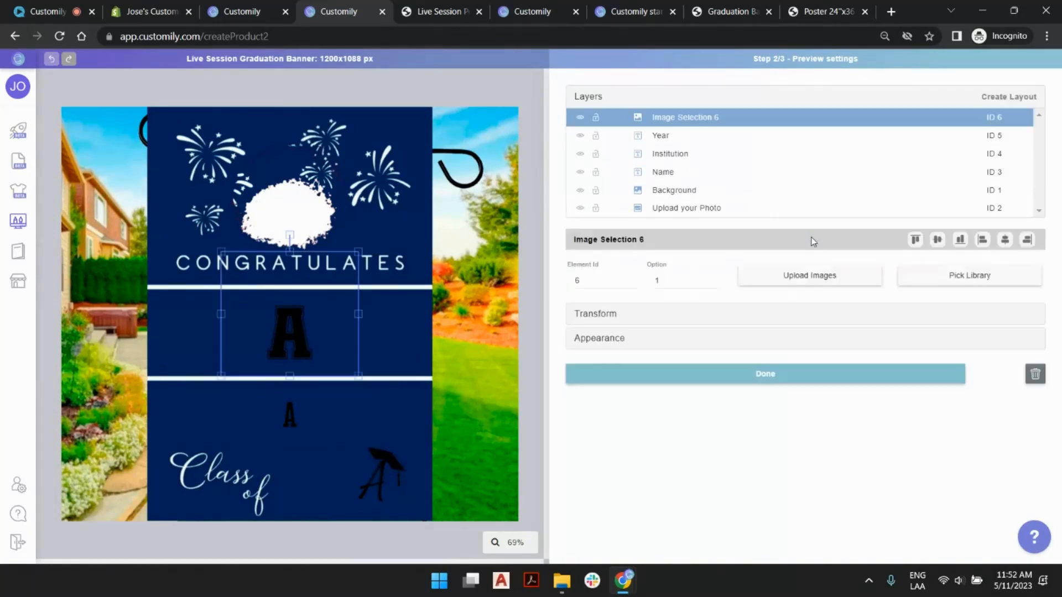
pyautogui.click(811, 275)
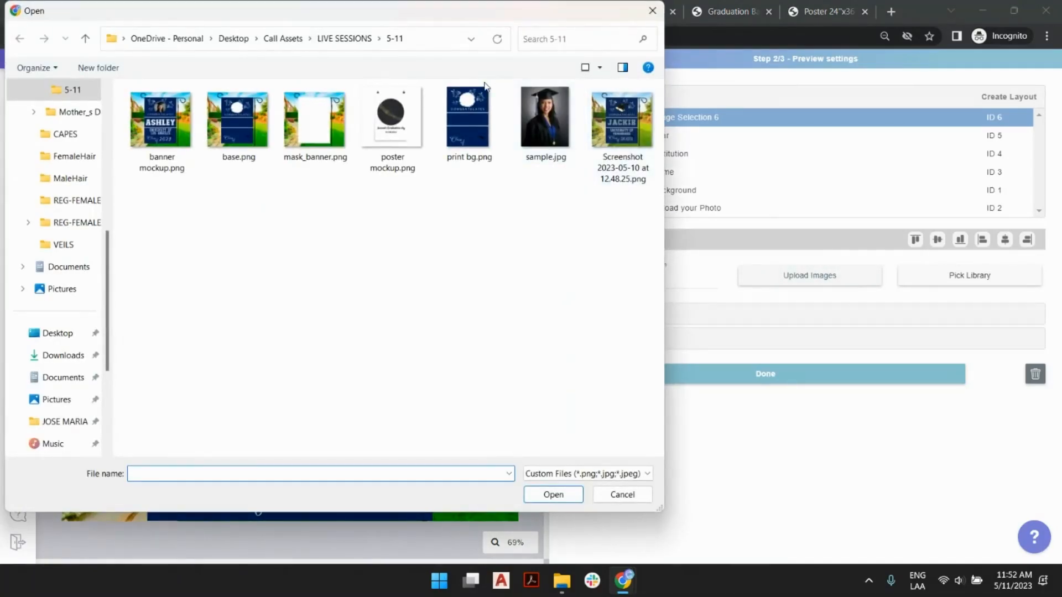
pyautogui.click(318, 114)
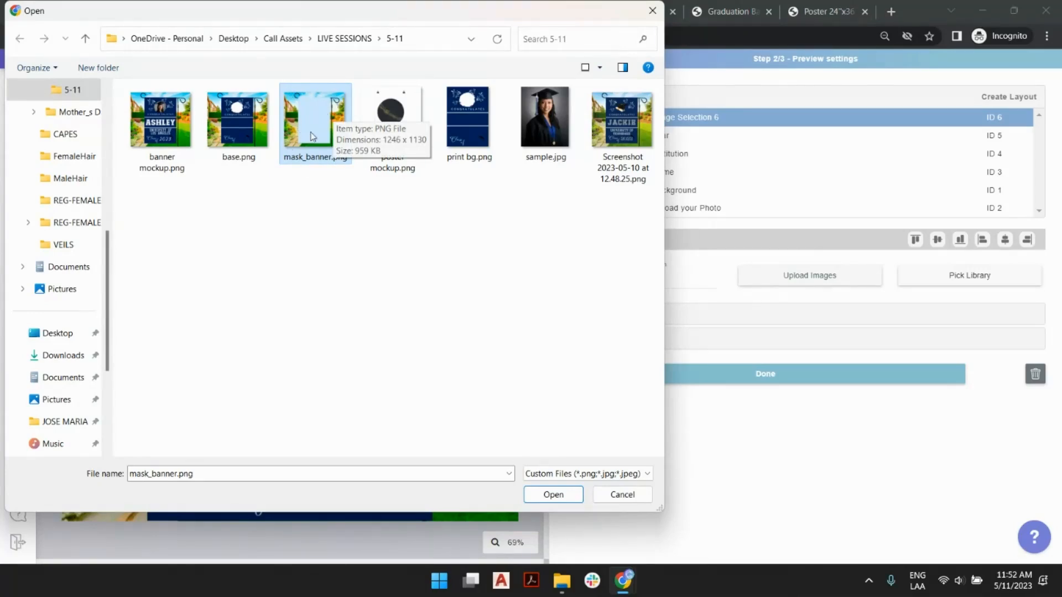
pyautogui.doubleClick(317, 117)
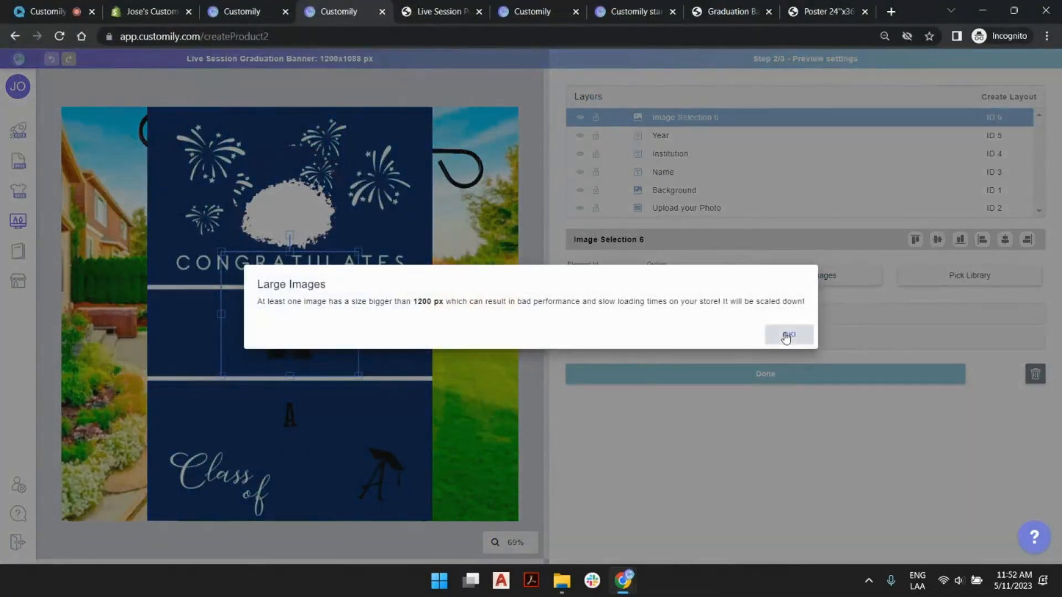
pyautogui.click(788, 336)
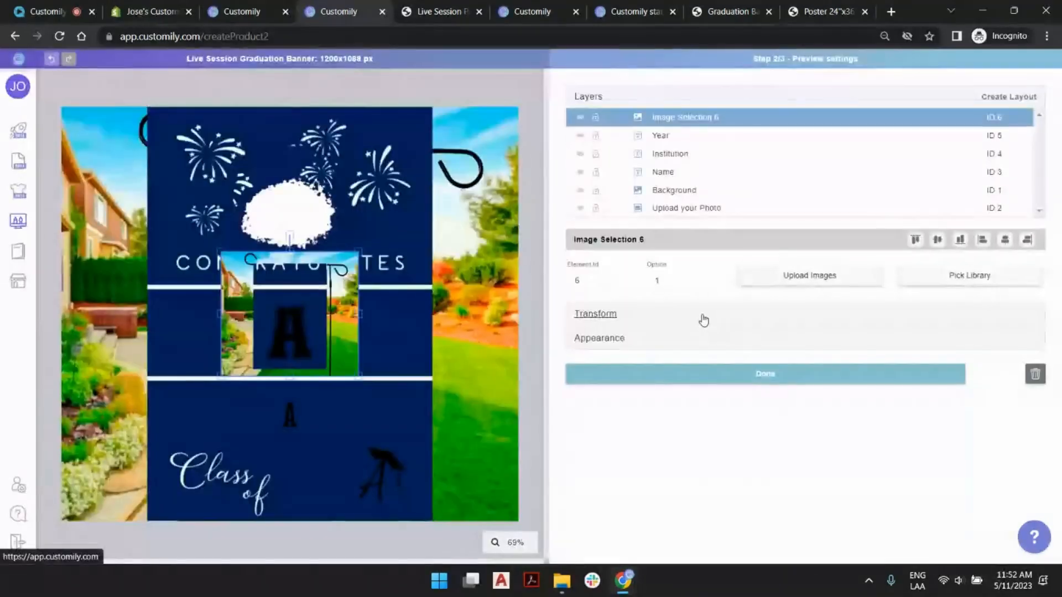
# - Set the mask image's width to 1200 px and height to 1088 px so it covers the whole preview
pyautogui.click(702, 313)
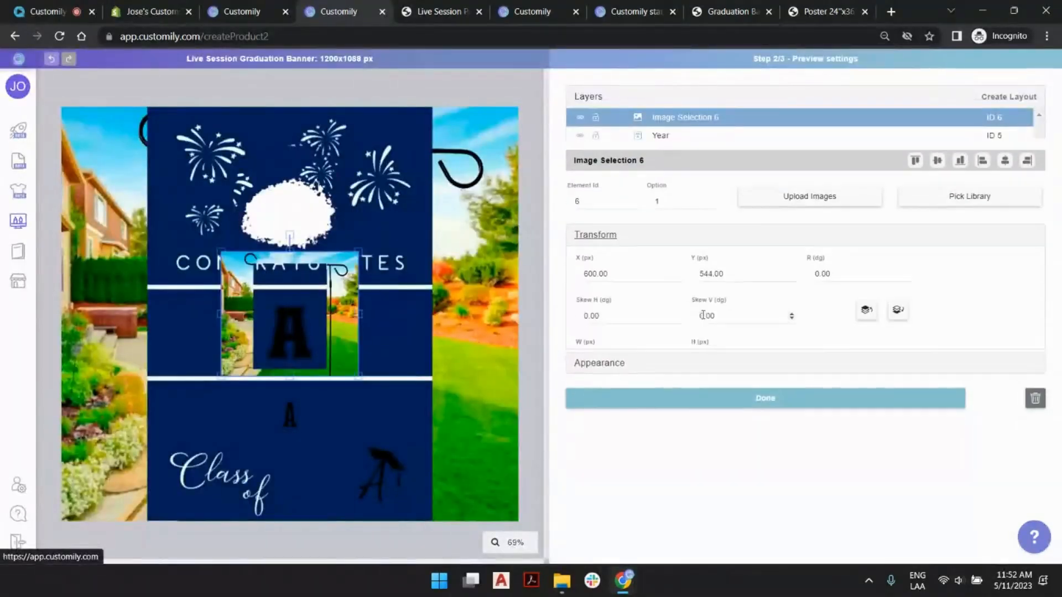
pyautogui.doubleClick(596, 328)
pyautogui.write('1200')
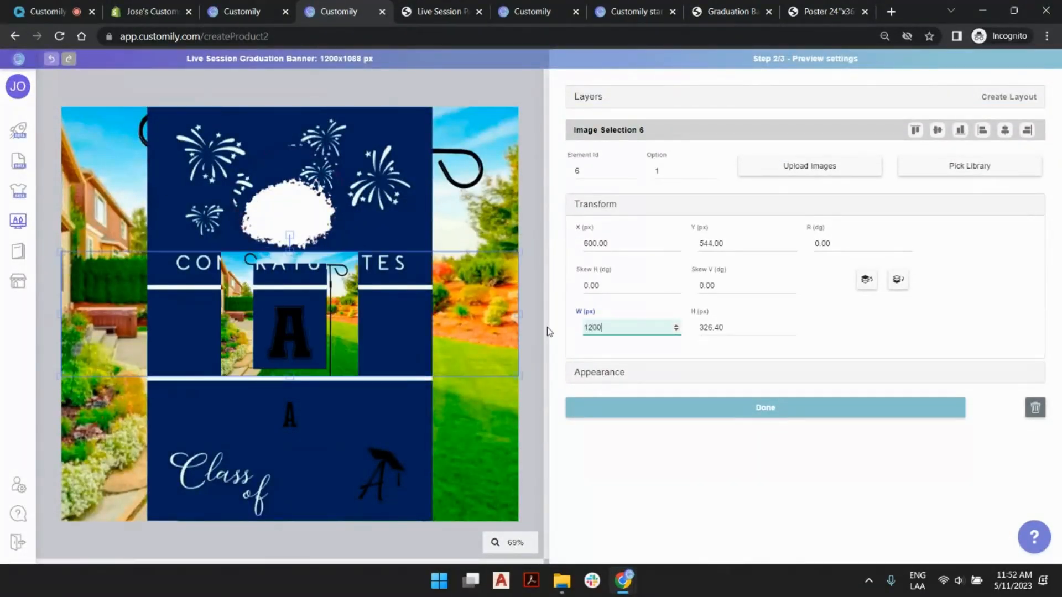
pyautogui.press('Tab')
pyautogui.write('1')
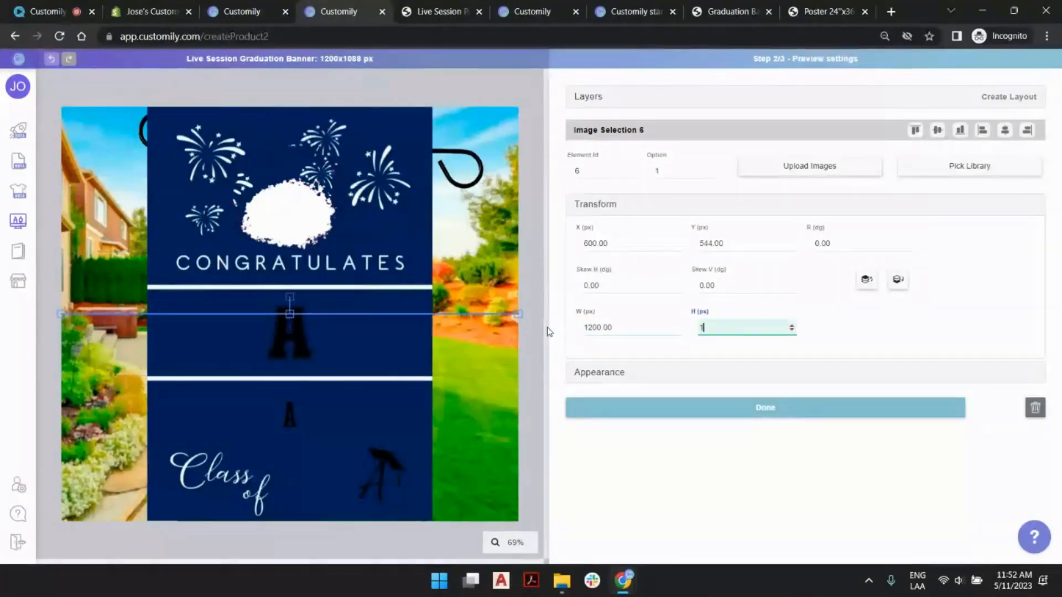
pyautogui.write('088')
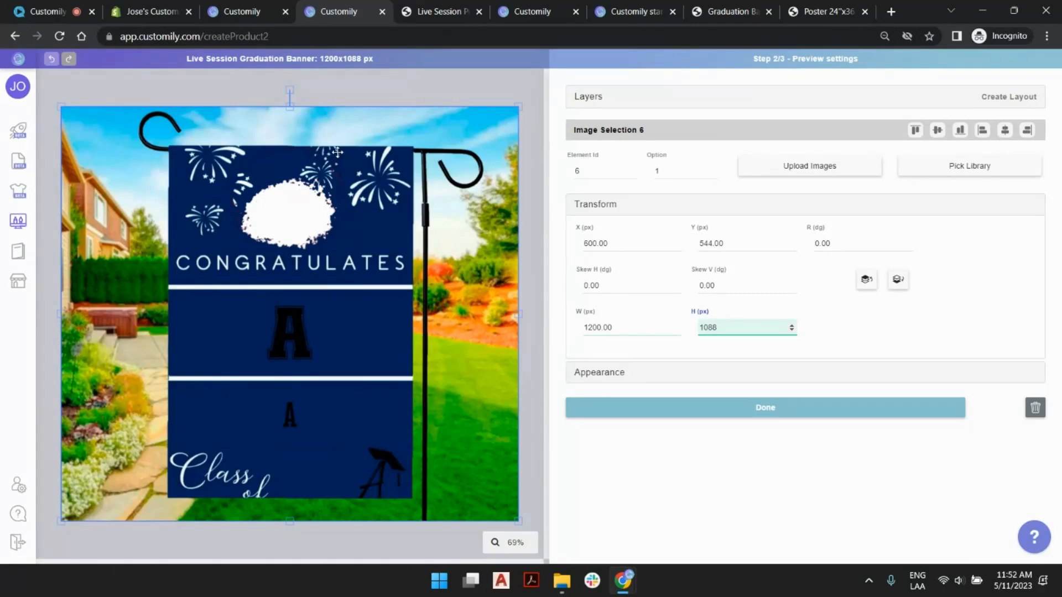
pyautogui.moveTo(510, 126); pyautogui.dragTo(487, 144)
pyautogui.hotkey('ctrl', 'z')
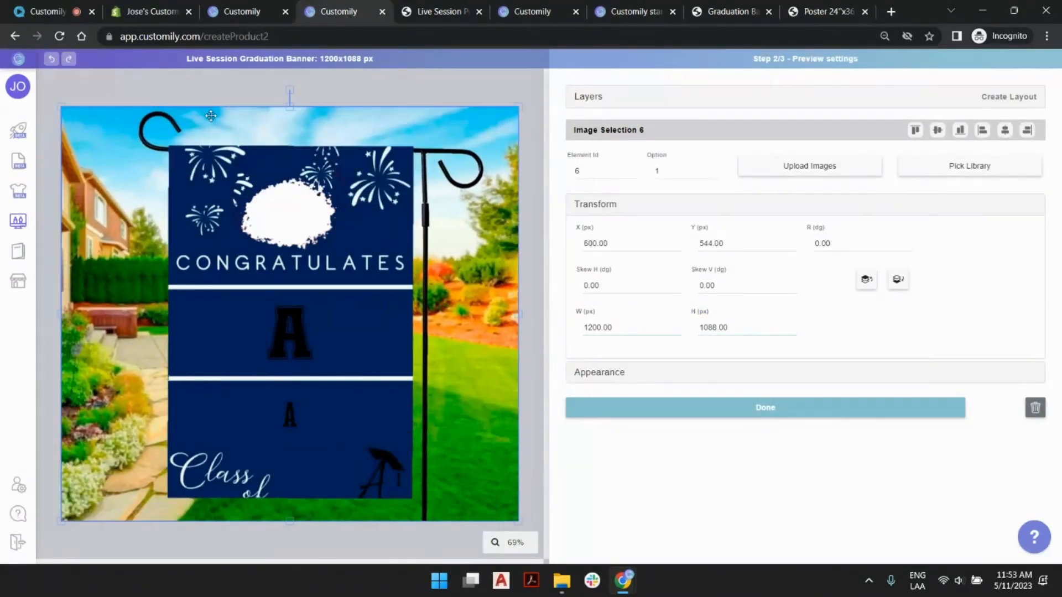
# - Rename the Image Selection 6 layer to Mask and lock it
pyautogui.click(603, 100)
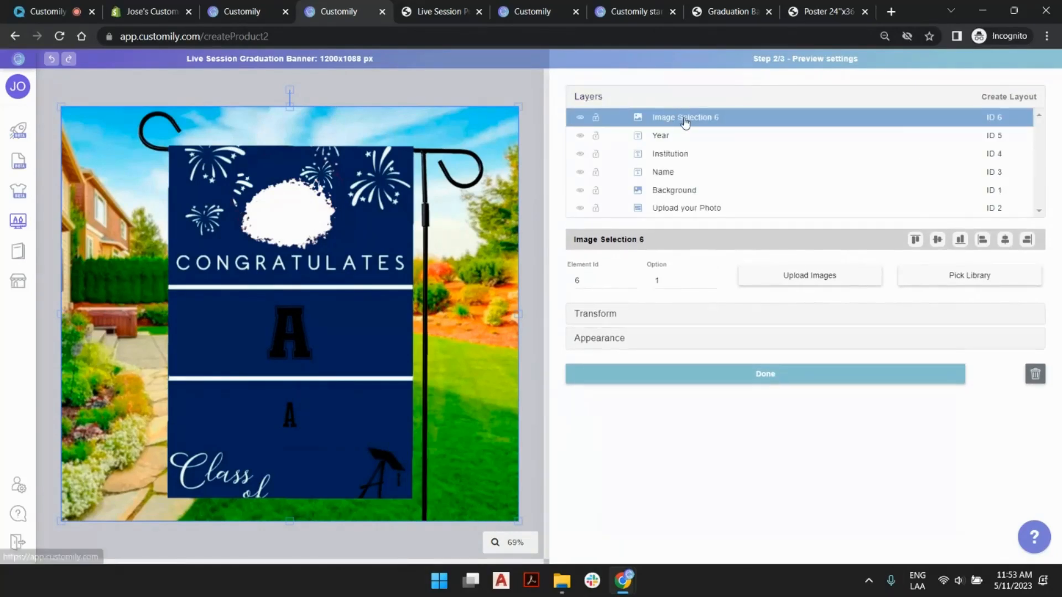
pyautogui.doubleClick(685, 118)
pyautogui.write('Mask')
pyautogui.press('Return')
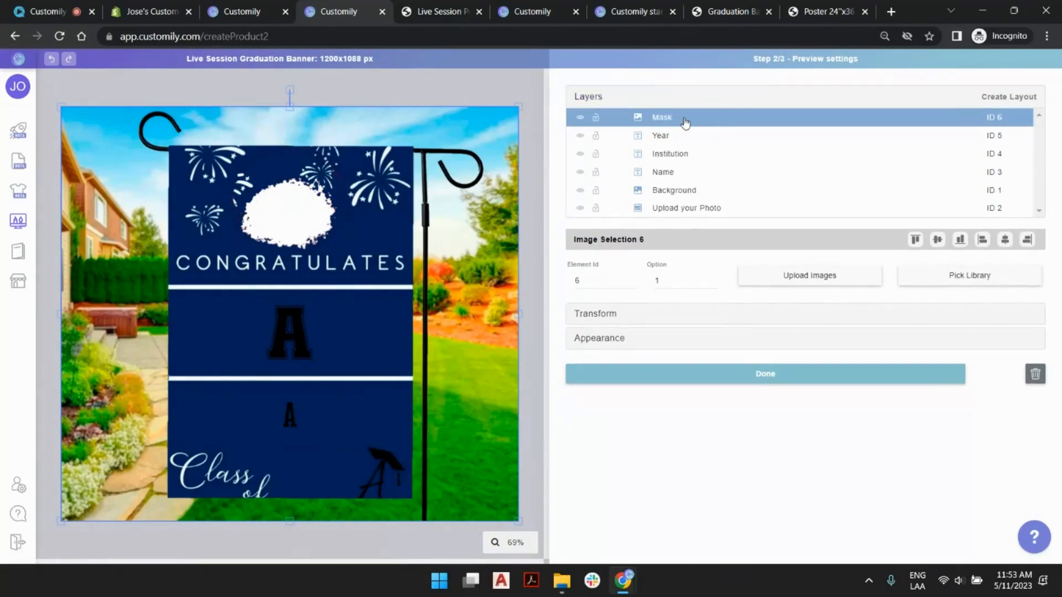
pyautogui.click(600, 117)
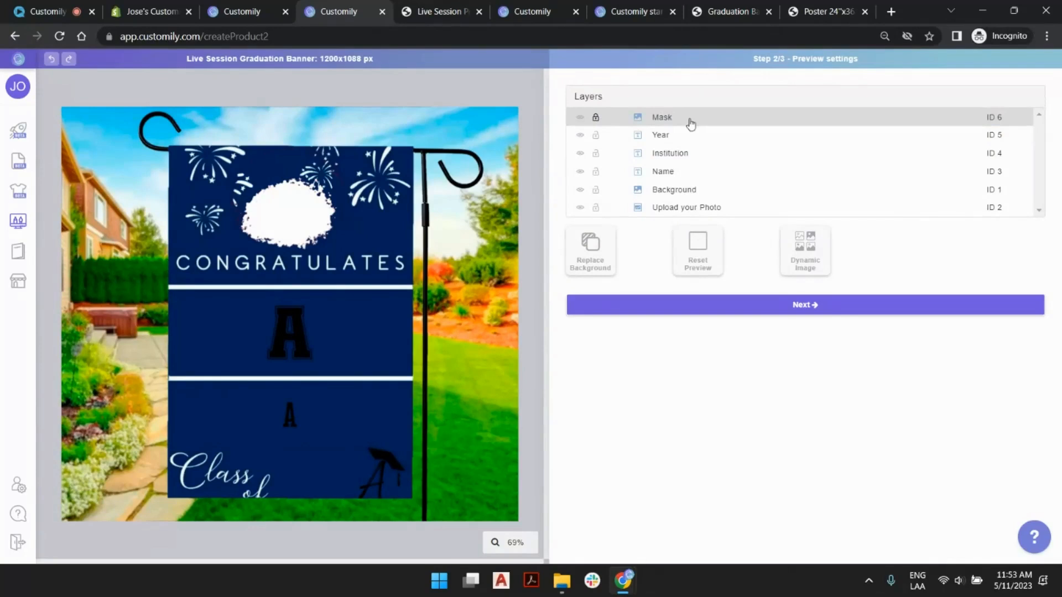
# - Select all layers from Year through Upload your Photo and scale them down together to fit the banner area of the mockup
pyautogui.click(700, 138)
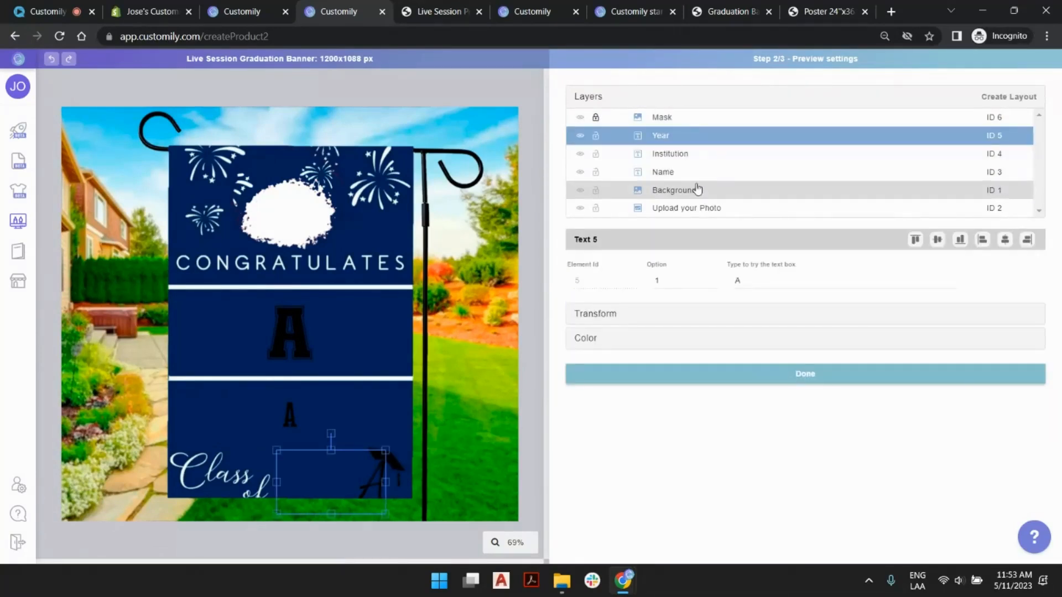
pyautogui.keyDown('shift'); pyautogui.click(695, 214); pyautogui.keyUp('shift')
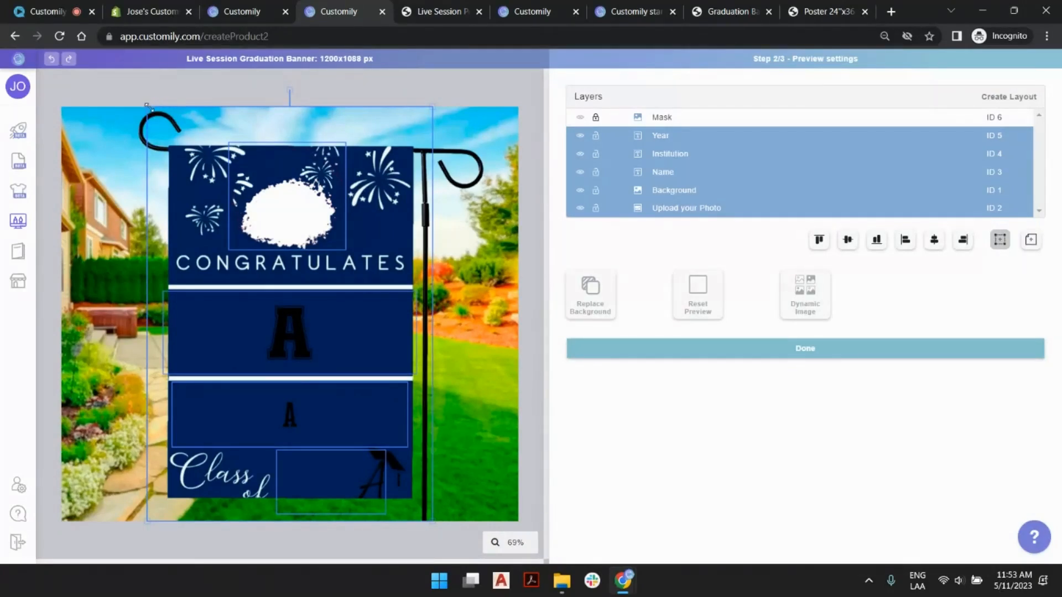
pyautogui.moveTo(147, 105); pyautogui.dragTo(166, 133)
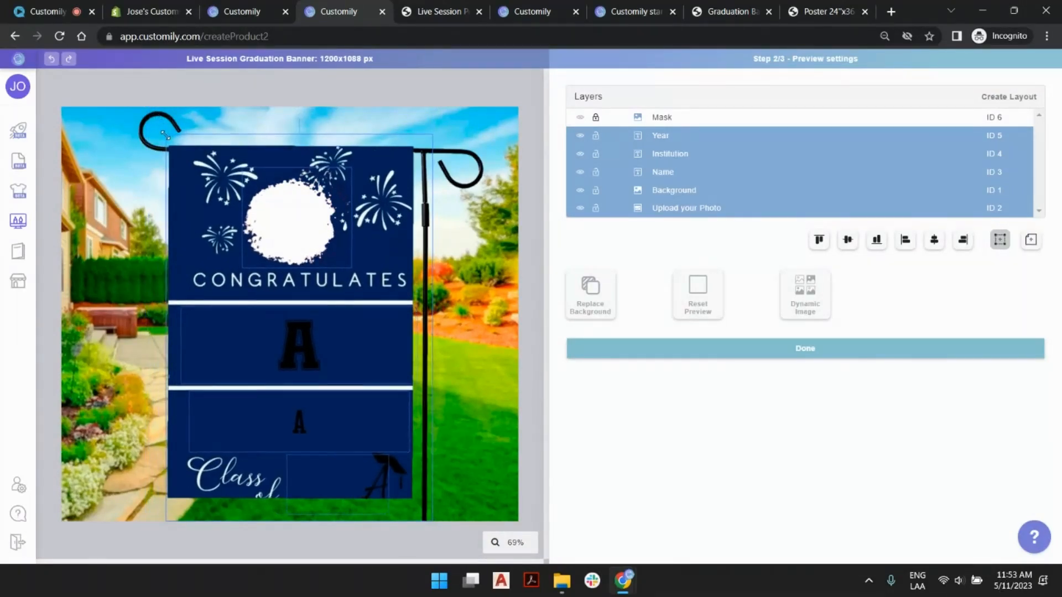
pyautogui.moveTo(433, 134); pyautogui.dragTo(426, 145)
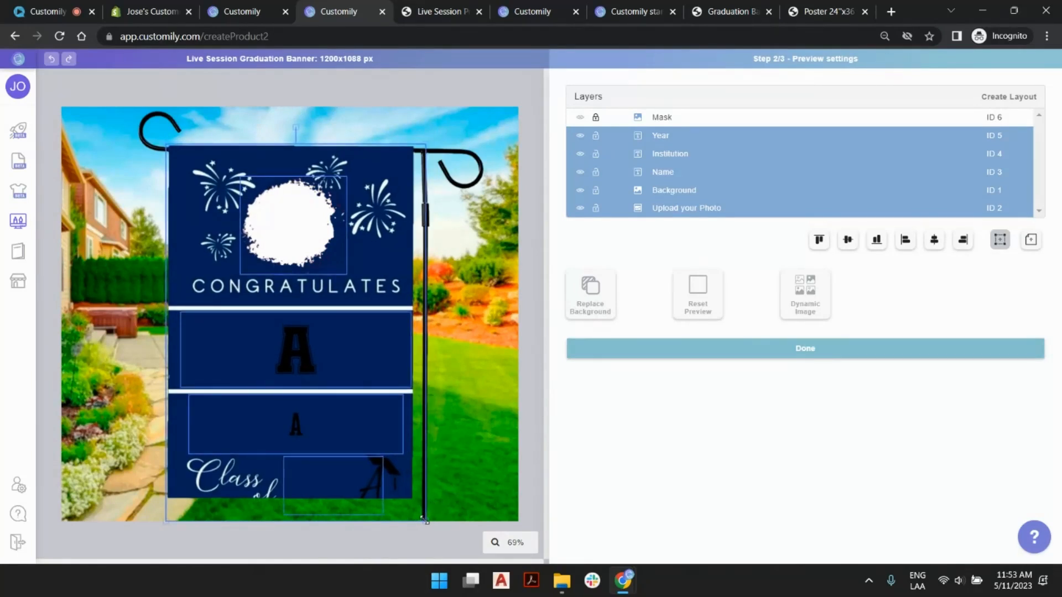
pyautogui.moveTo(423, 519); pyautogui.dragTo(418, 504)
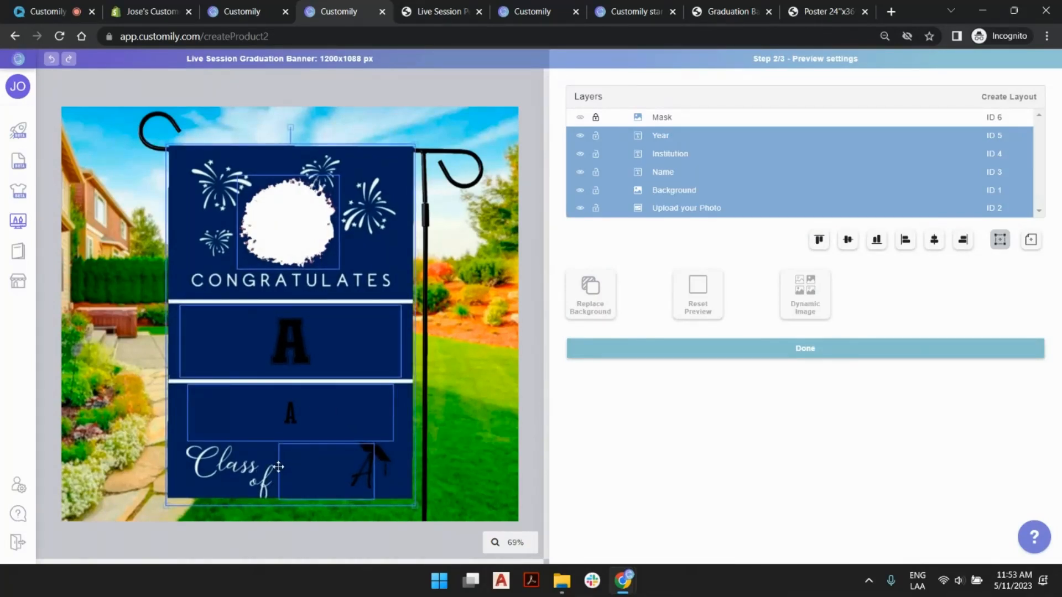
# - Nudge the selected design layers slightly upward within the banner area and deselect them
pyautogui.press('Up')
pyautogui.press('Up')
pyautogui.press('Up')
pyautogui.press('Up')
pyautogui.press('Up')
pyautogui.press('Up')
pyautogui.press('Up')
pyautogui.press('Up')
pyautogui.press('Up')
pyautogui.press('Up')
pyautogui.press('Up')
pyautogui.press('Up')
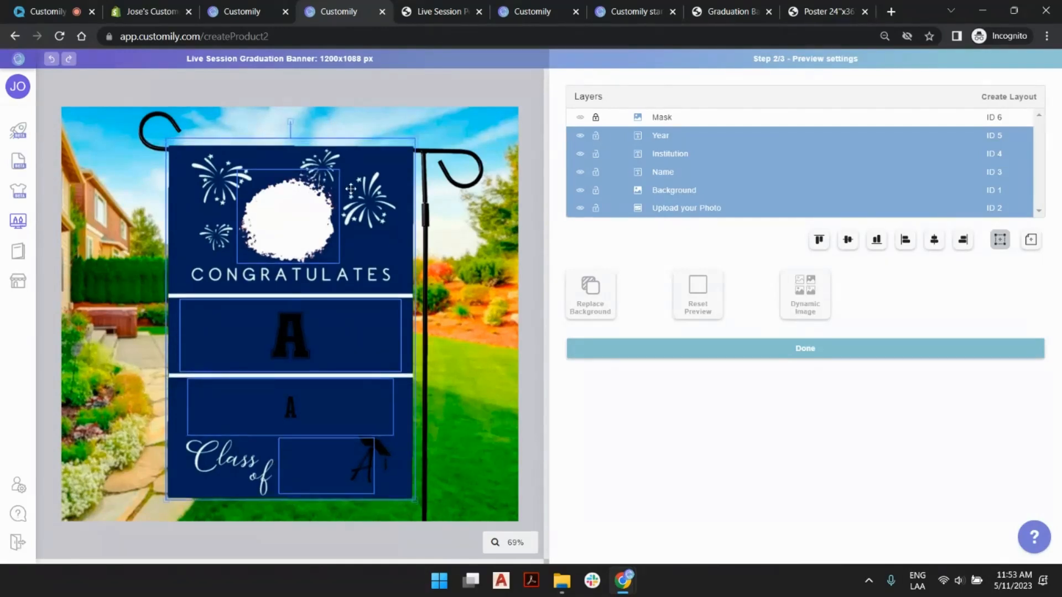
pyautogui.click(406, 88)
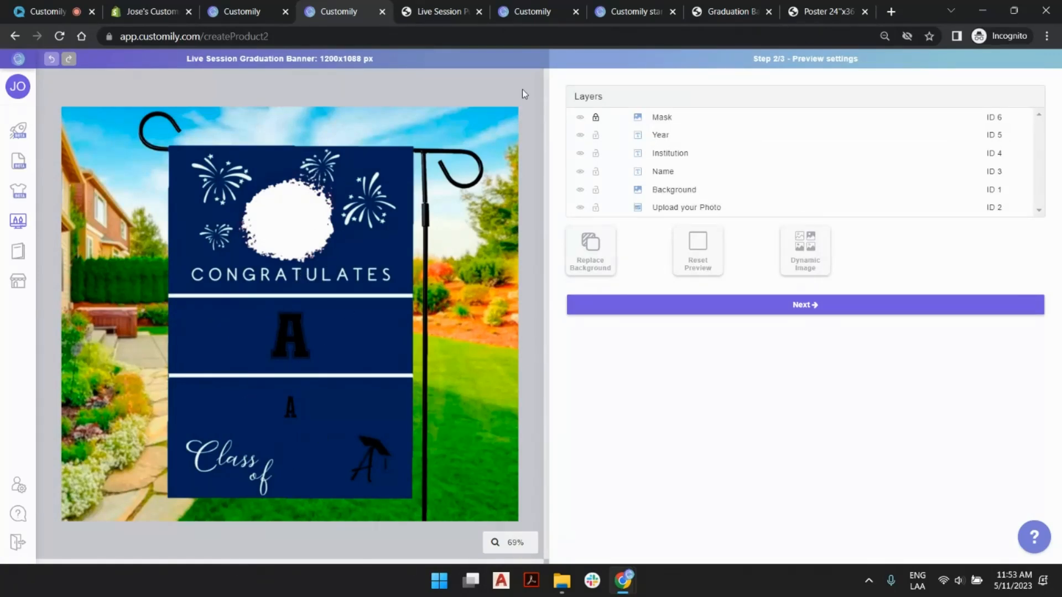
# - Proceed to the template review and test the Name layer with a sample first name
pyautogui.click(809, 306)
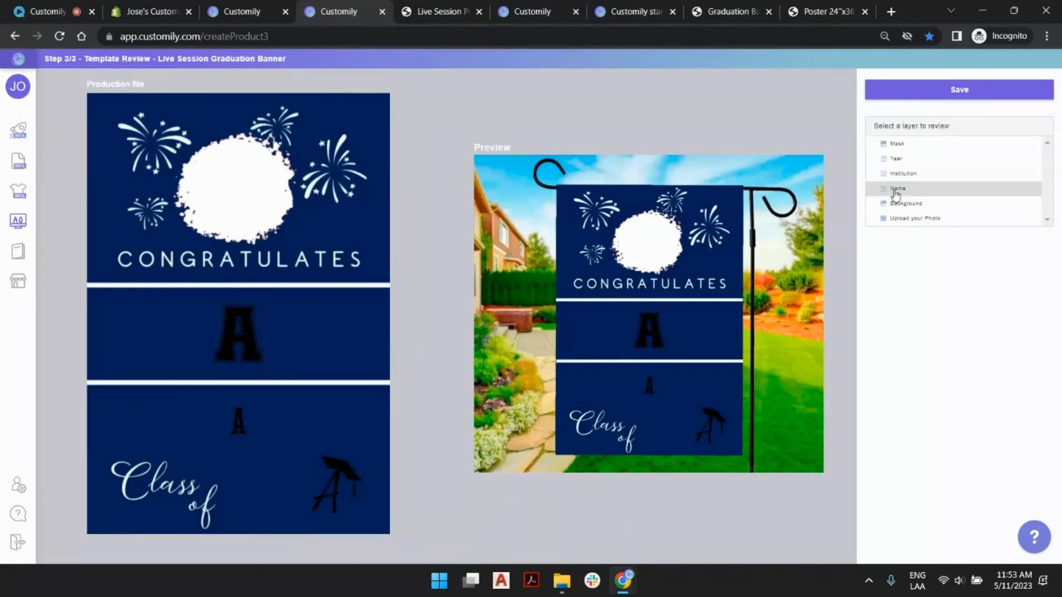
pyautogui.click(929, 191)
pyautogui.doubleClick(921, 259)
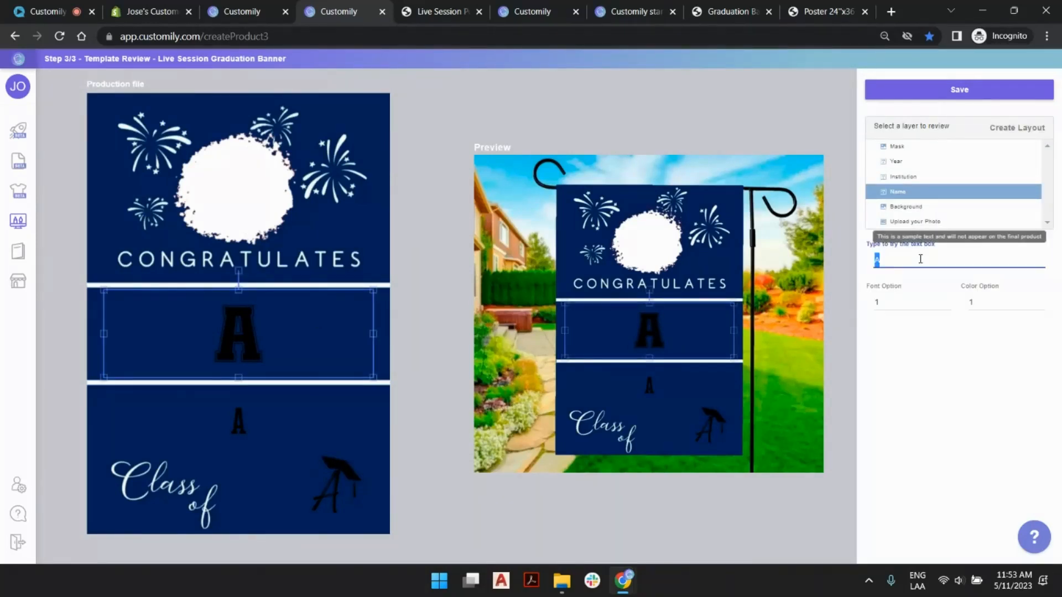
pyautogui.write('ashley')
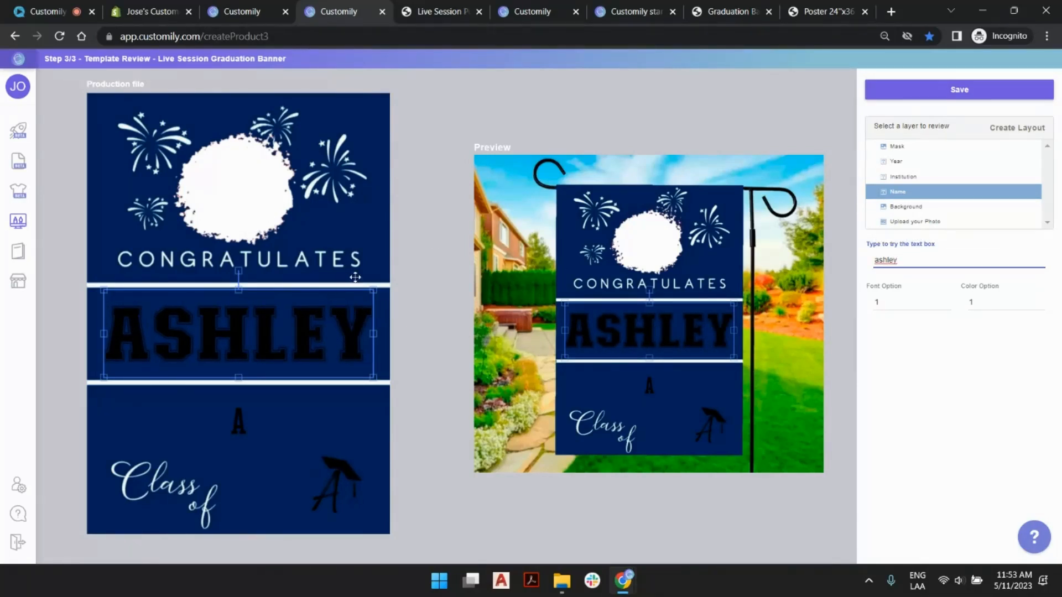
pyautogui.click(810, 86)
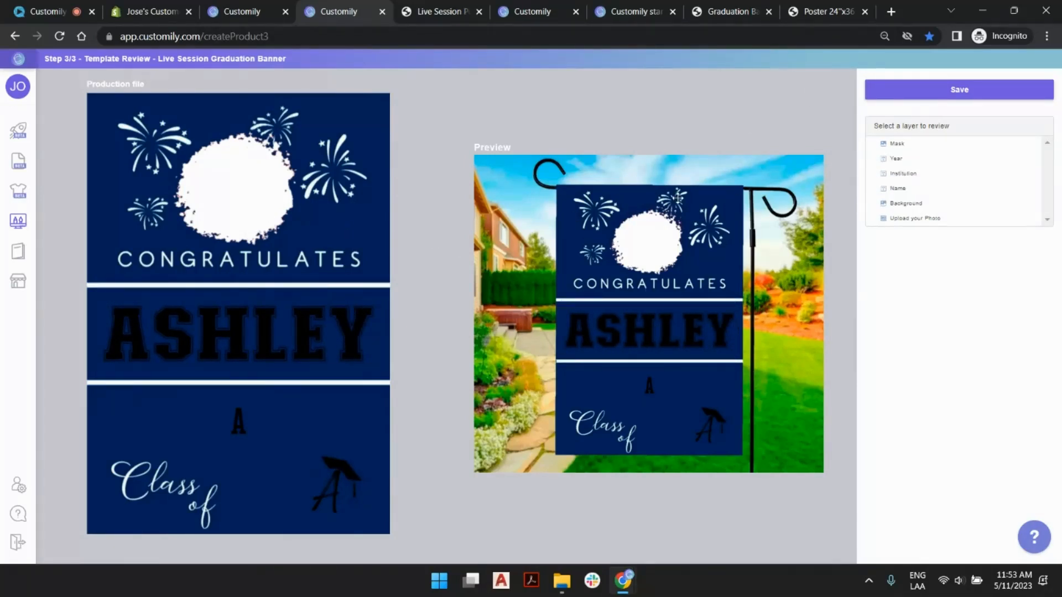
# - Save the template and go on to its Shopify connection, searching for banner and opening the Live Session Graduation Banner product
pyautogui.click(959, 91)
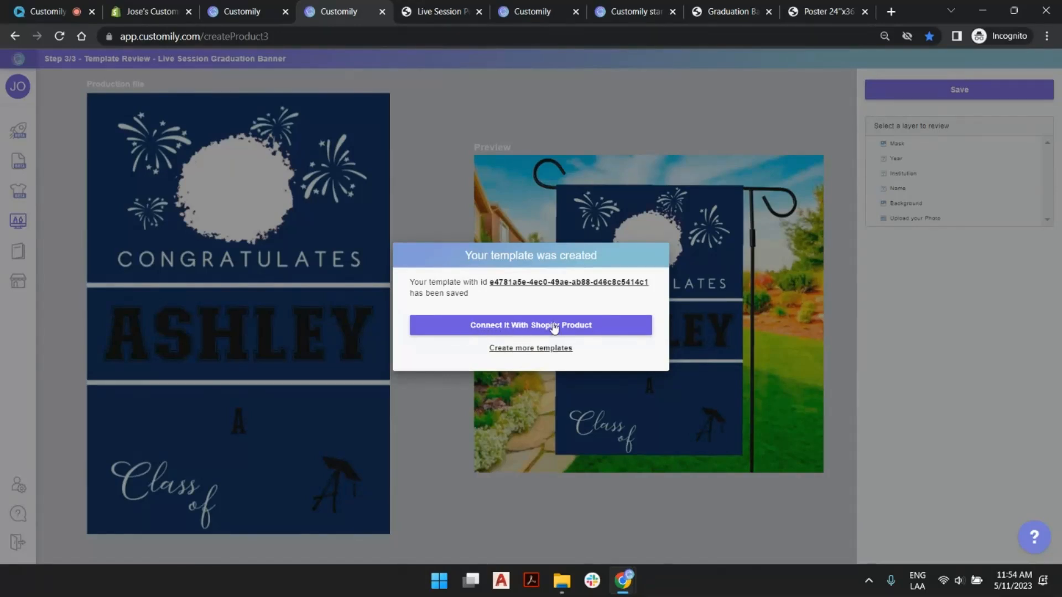
pyautogui.click(554, 328)
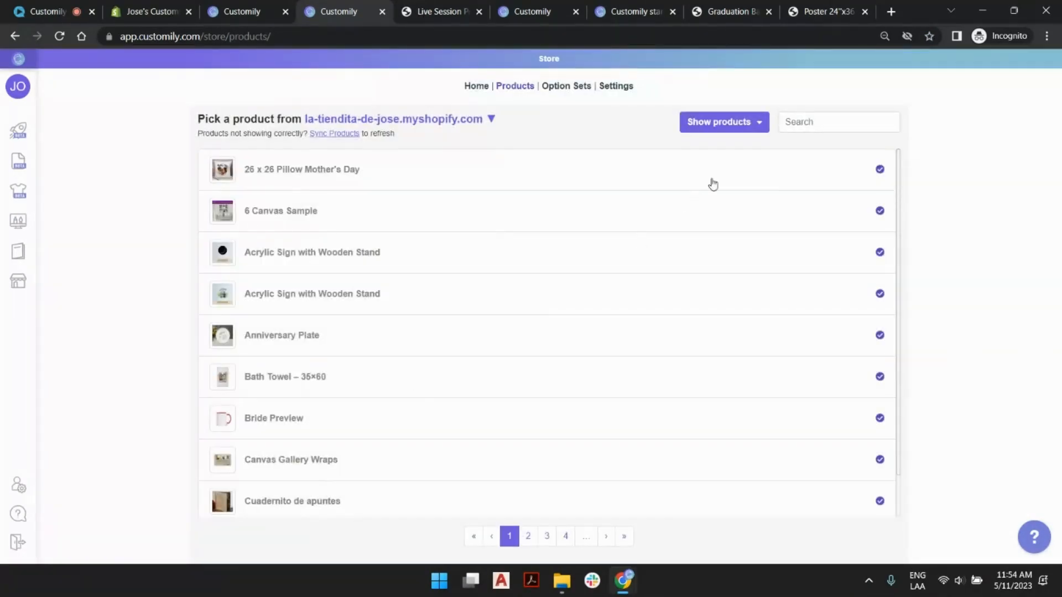
pyautogui.click(808, 121)
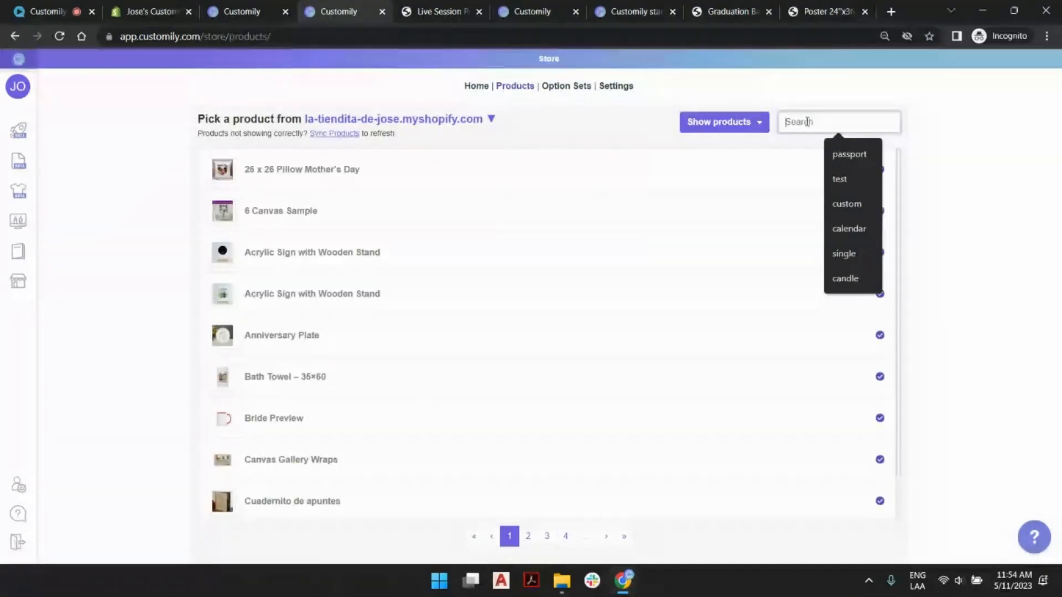
pyautogui.write('l')
pyautogui.press('BackSpace')
pyautogui.write('ban')
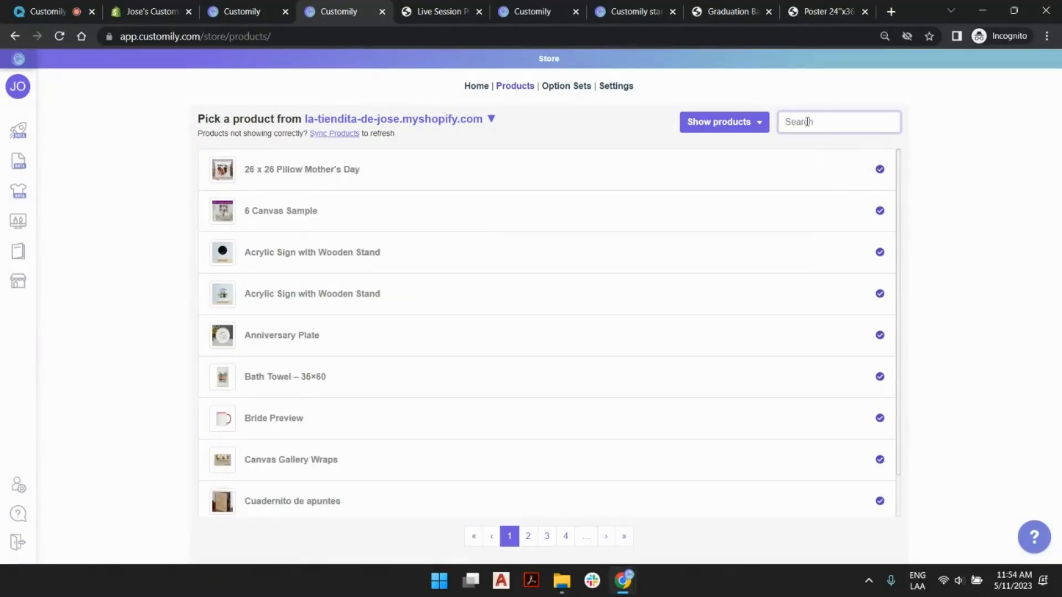
pyautogui.write('ner')
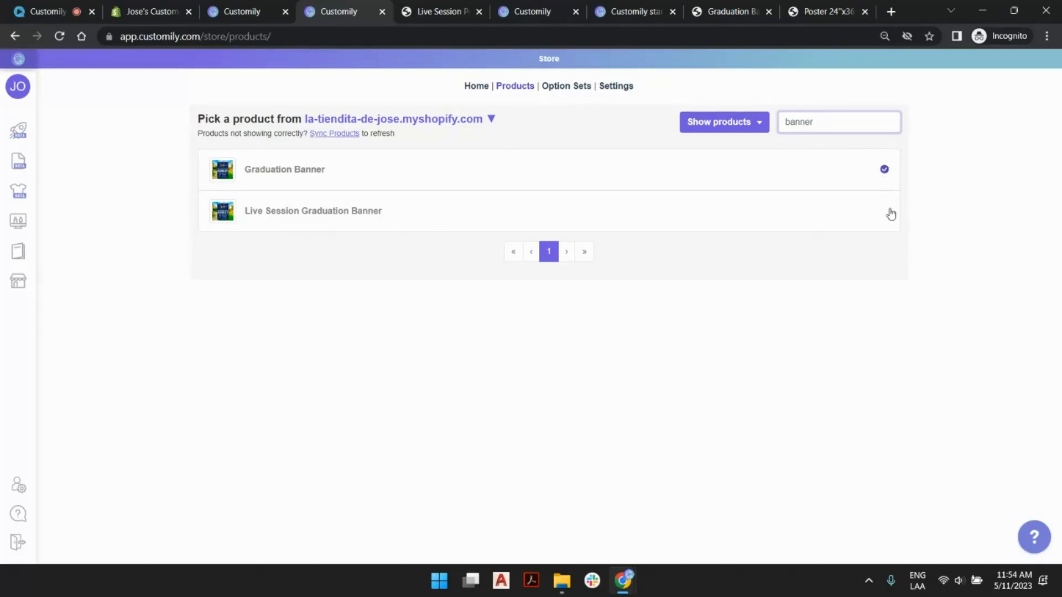
pyautogui.click(431, 216)
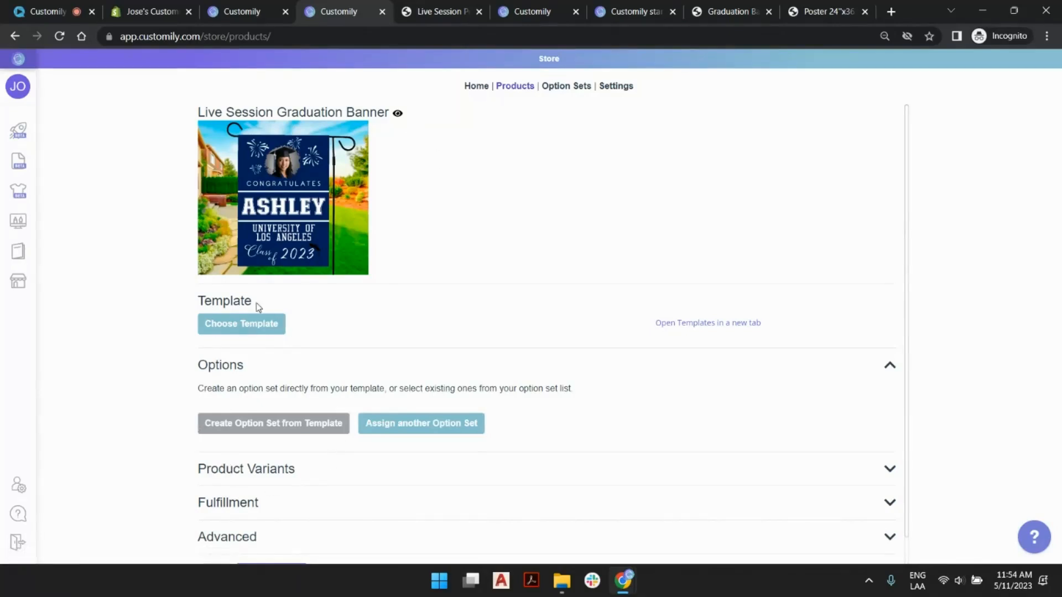
# - Assign the Live Session Graduation Banner template to the product, create its options set and save the product
pyautogui.click(242, 325)
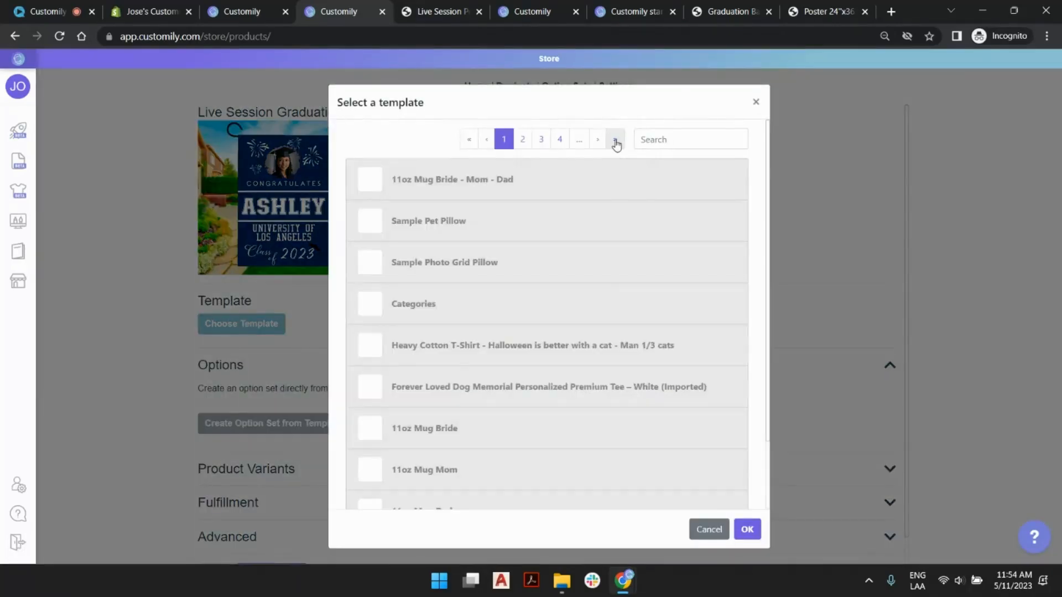
pyautogui.click(614, 141)
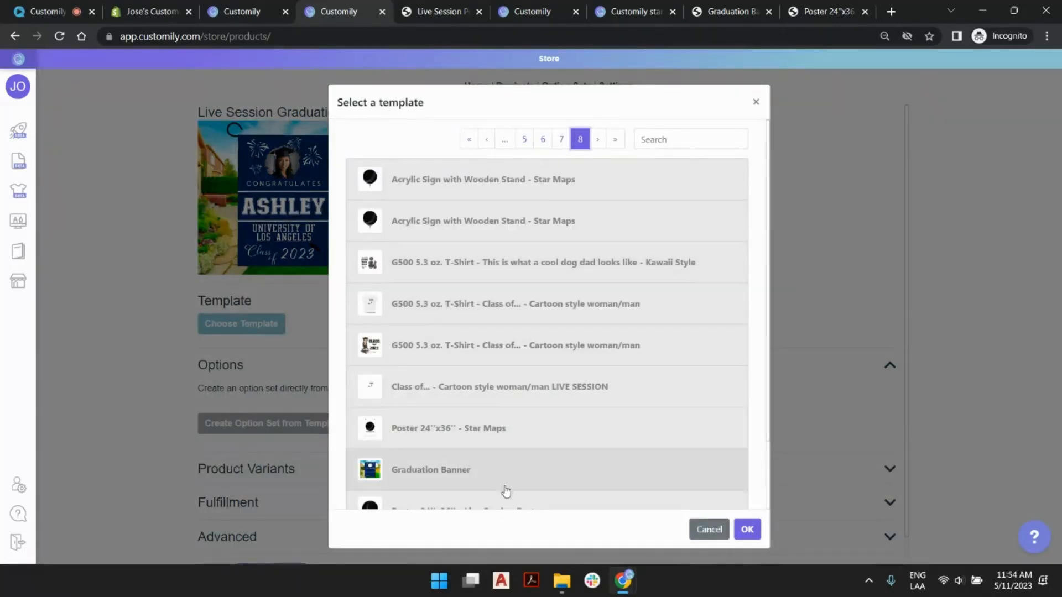
pyautogui.scroll(-2, 505, 491)
pyautogui.doubleClick(511, 475)
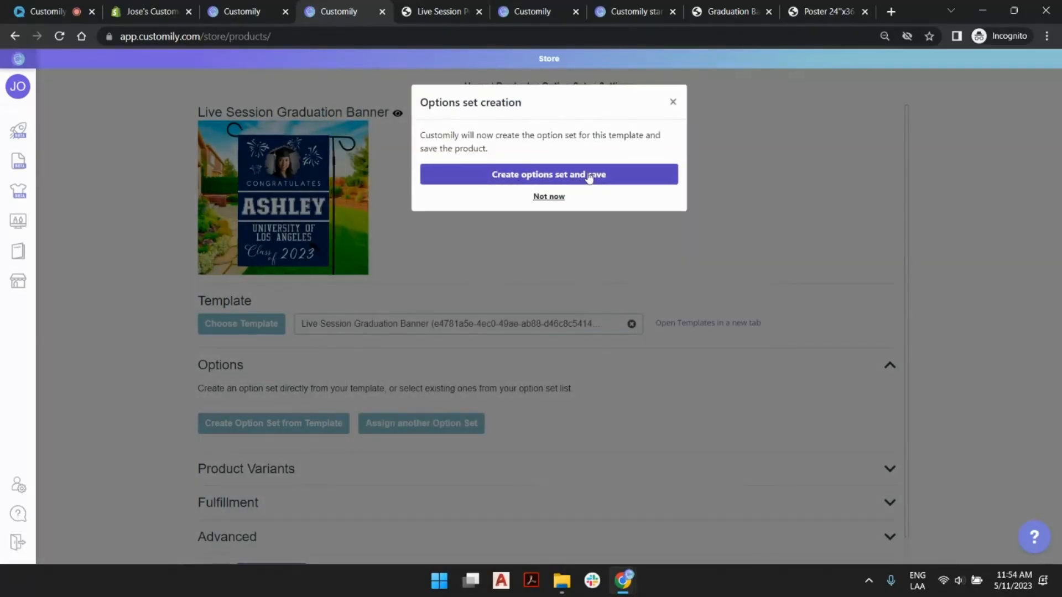
pyautogui.click(606, 176)
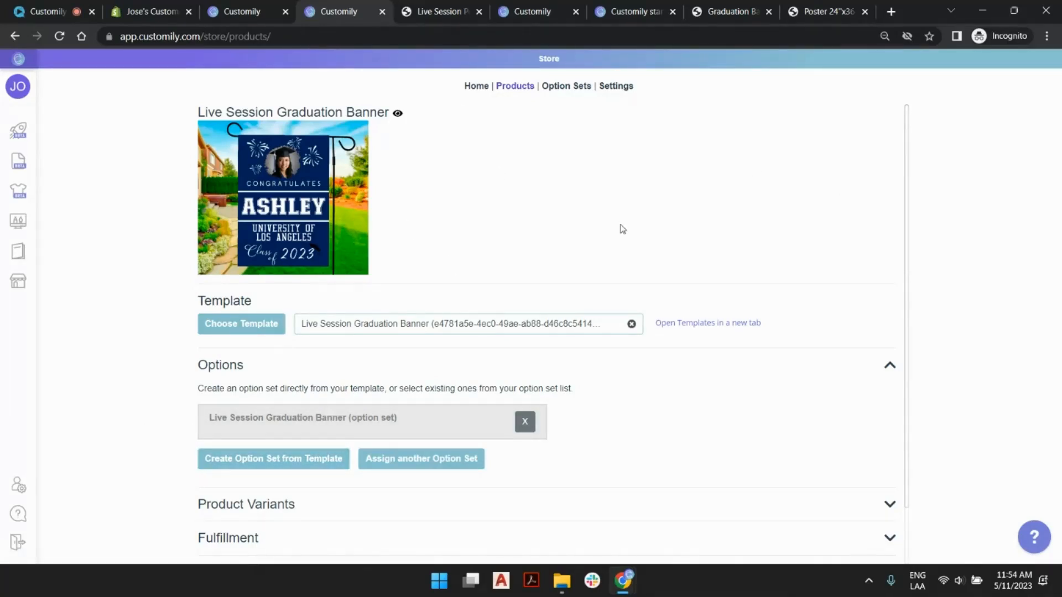
# - Examine the product's assigned option set and the settings offered for Product Variants
pyautogui.scroll(-1, 622, 230)
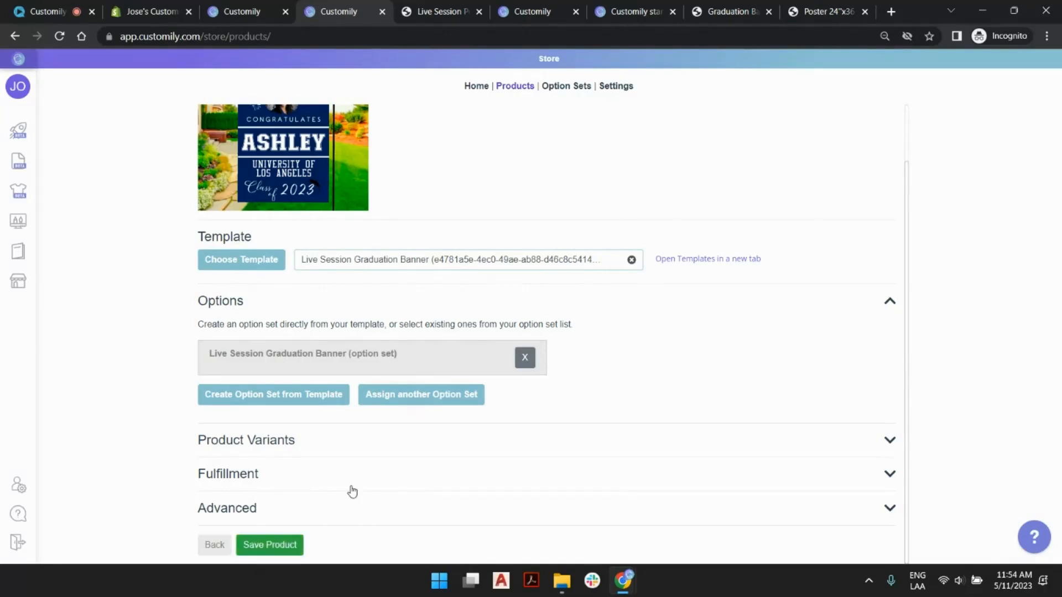
pyautogui.click(386, 400)
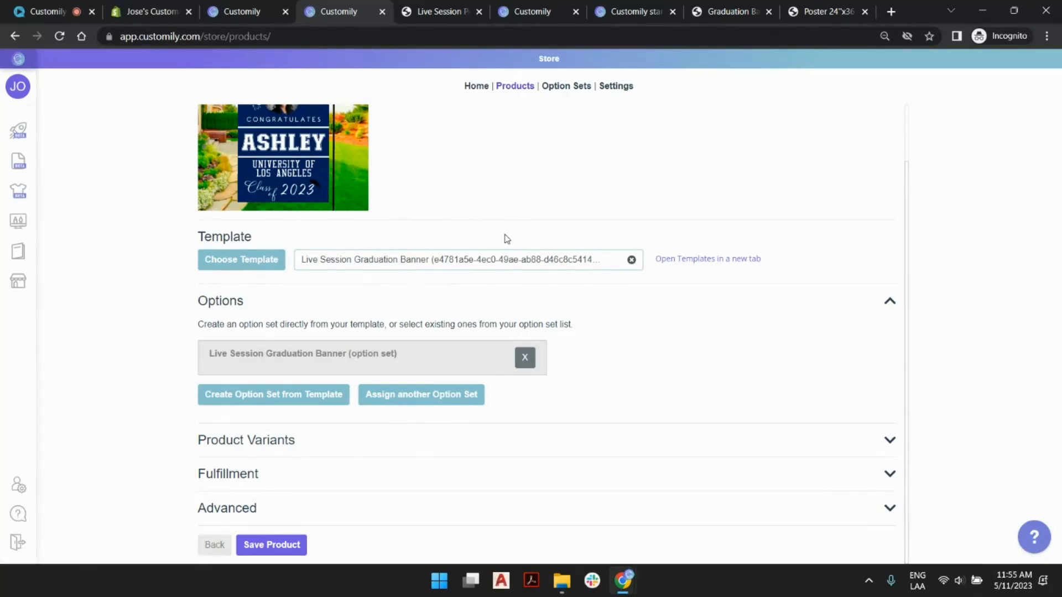
pyautogui.click(252, 441)
pyautogui.scroll(-3, 318, 450)
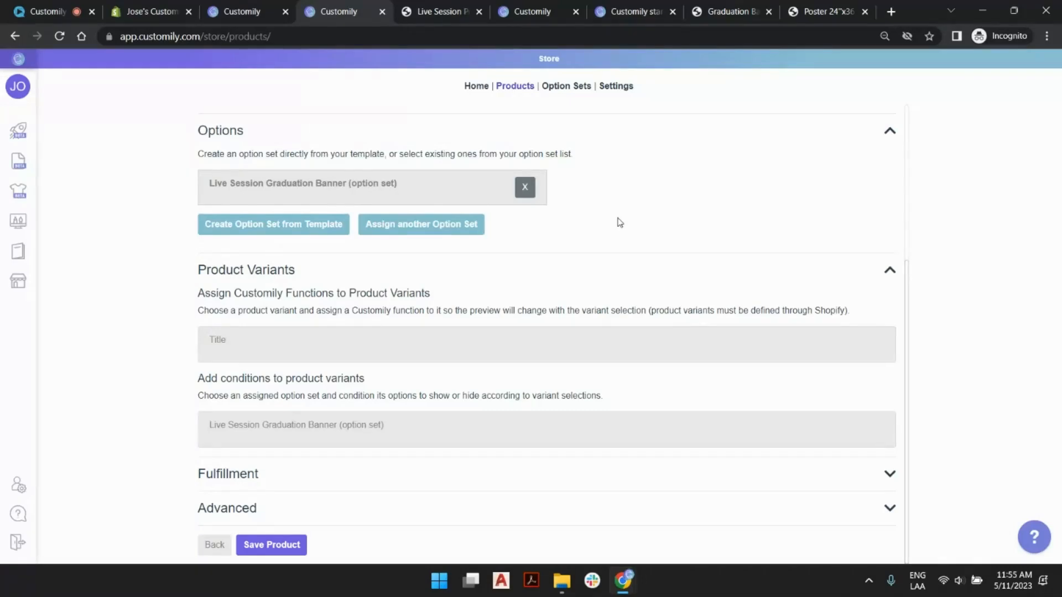
pyautogui.scroll(3, 293, 427)
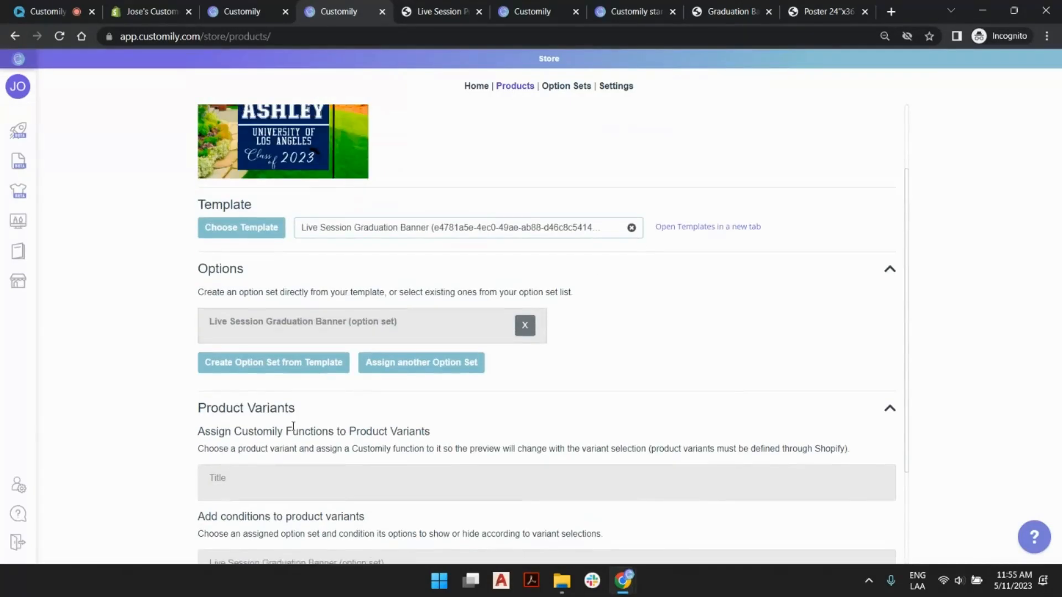
pyautogui.click(257, 416)
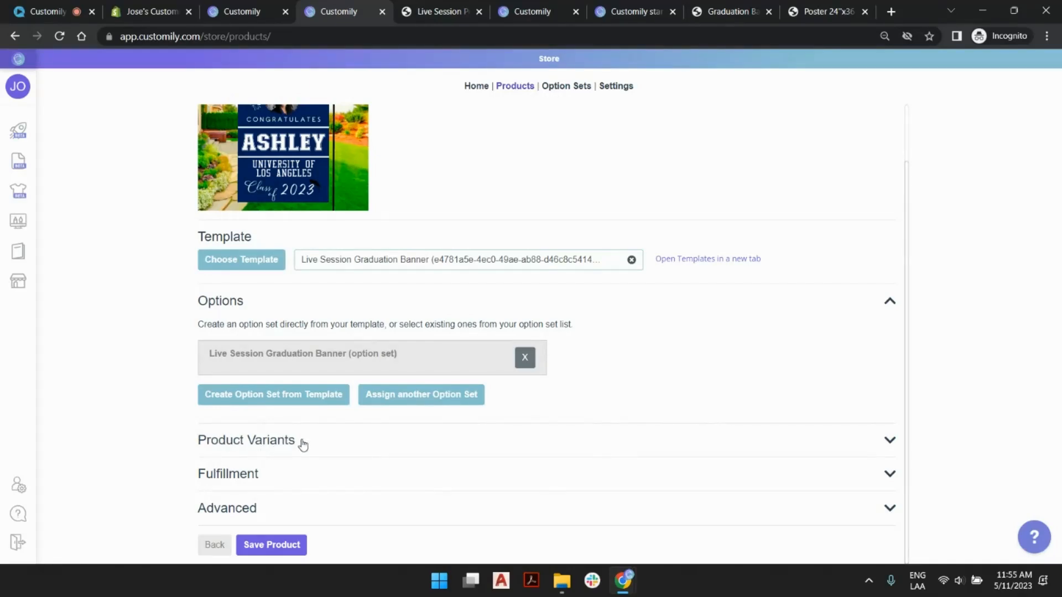
# - Open the Live Session Graduation Banner's storefront page and upload sample.jpg as the customer photo
pyautogui.scroll(1, 502, 219)
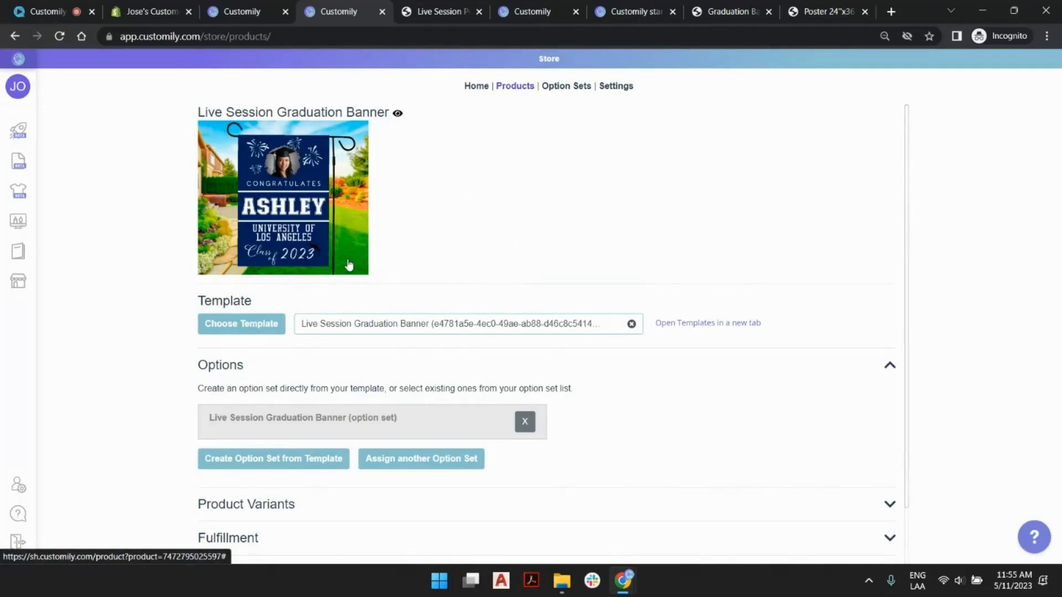
pyautogui.click(397, 114)
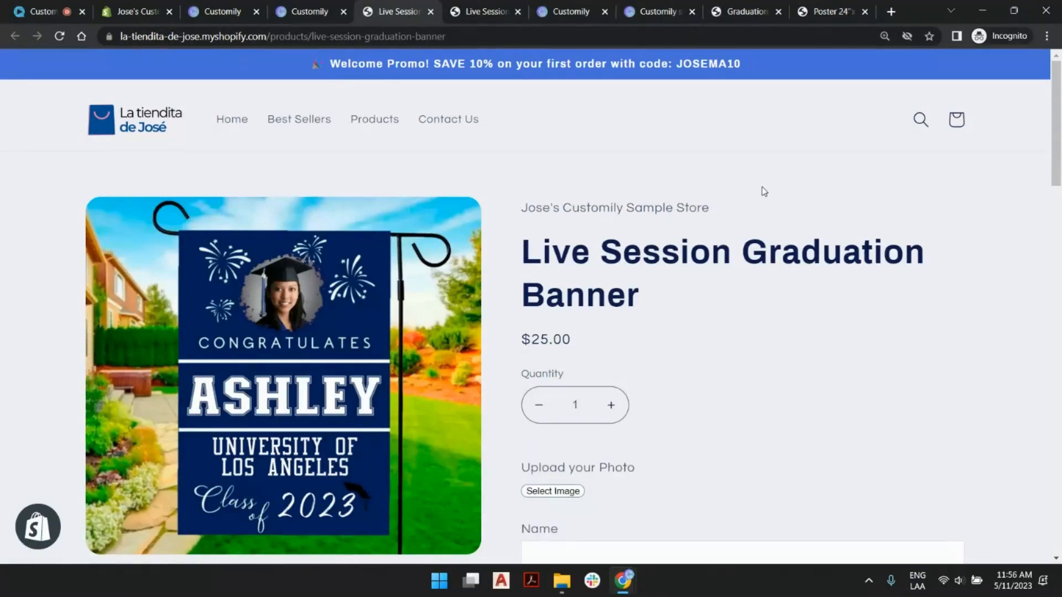
pyautogui.scroll(-3, 763, 190)
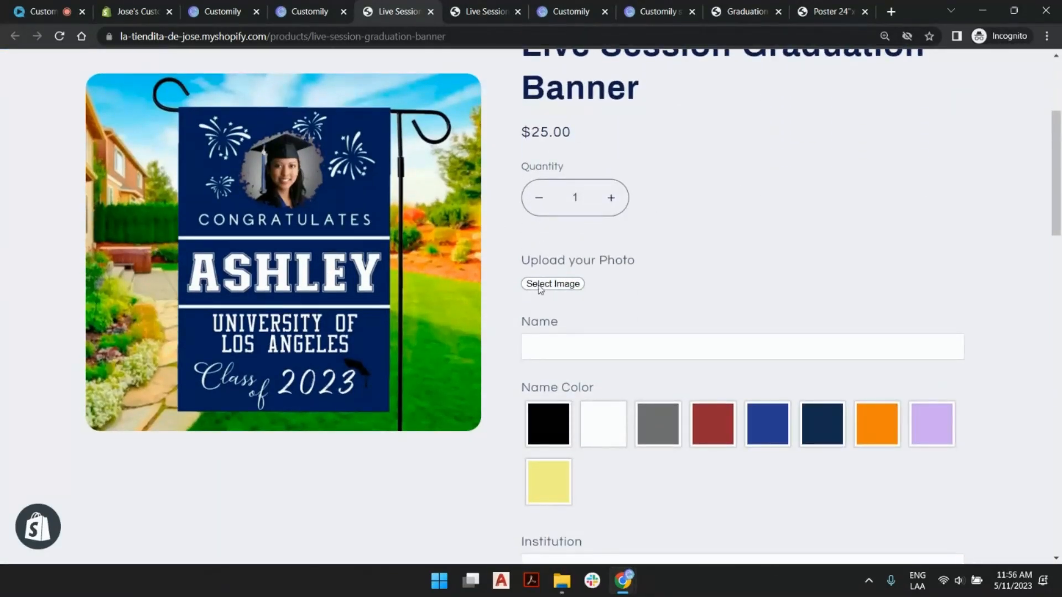
pyautogui.click(553, 283)
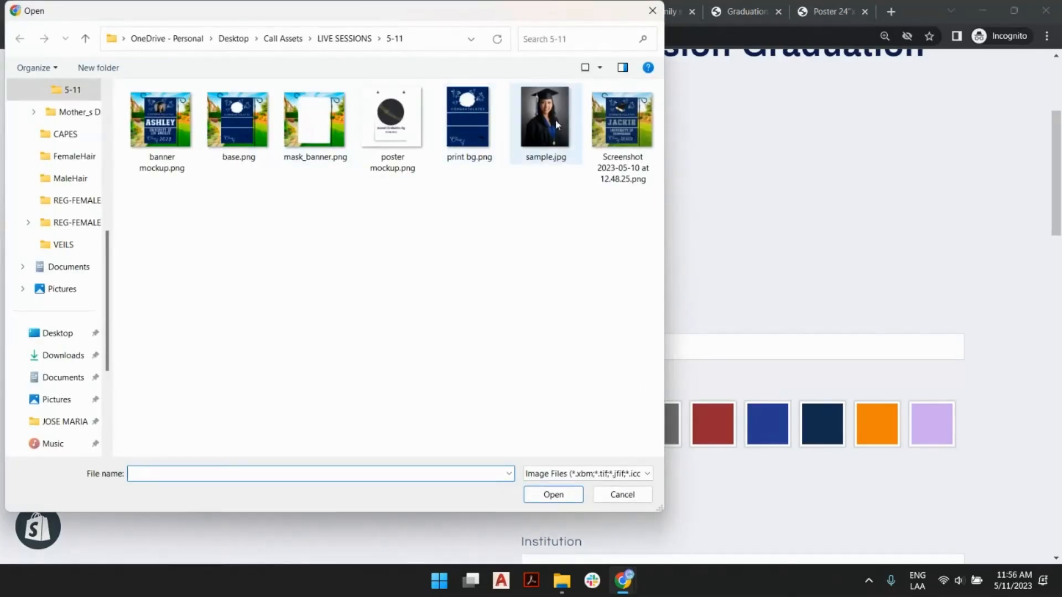
pyautogui.doubleClick(536, 107)
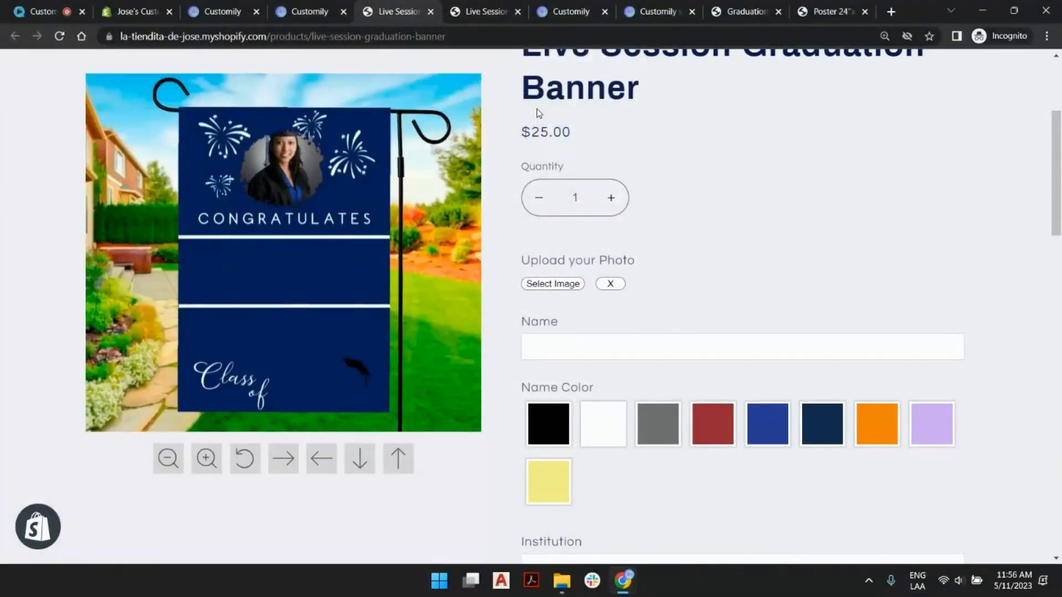
# - Enlarge the uploaded photo in the preview and move it down so the graduate's face fills the photo cutout
pyautogui.click(294, 159)
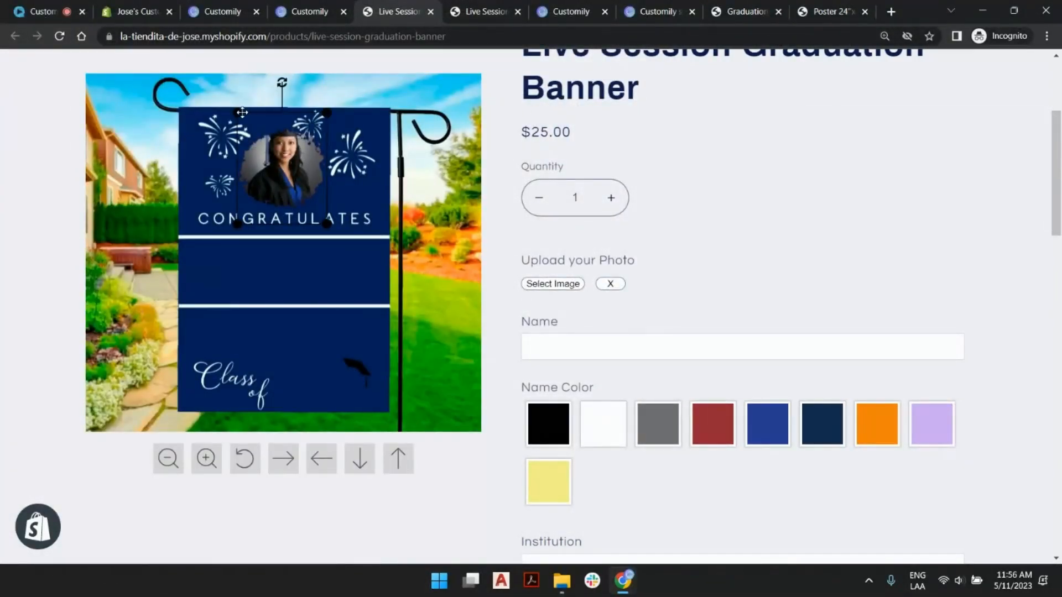
pyautogui.moveTo(299, 165); pyautogui.dragTo(301, 179)
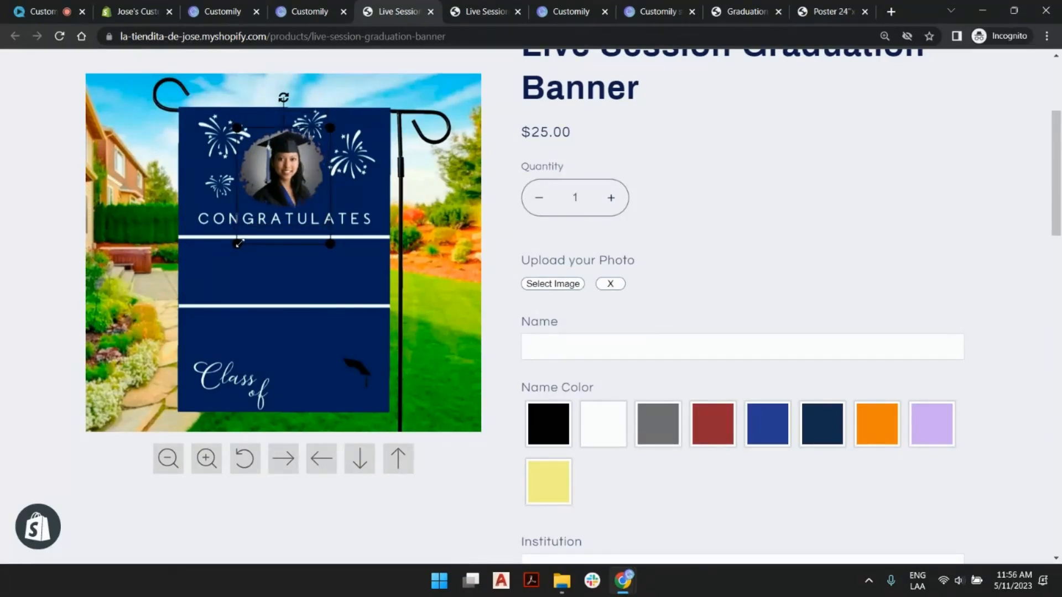
pyautogui.moveTo(238, 244); pyautogui.dragTo(230, 252)
pyautogui.moveTo(274, 170); pyautogui.dragTo(273, 181)
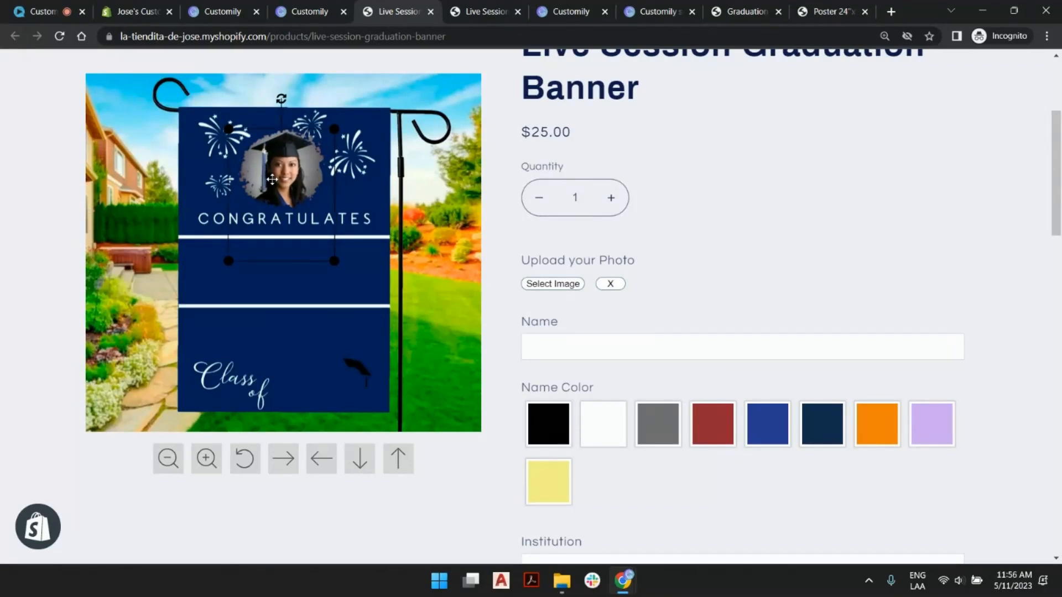
# - Enter the graduate's first name on the banner and set the Name Color to White after trying Burnt Umber
pyautogui.click(640, 339)
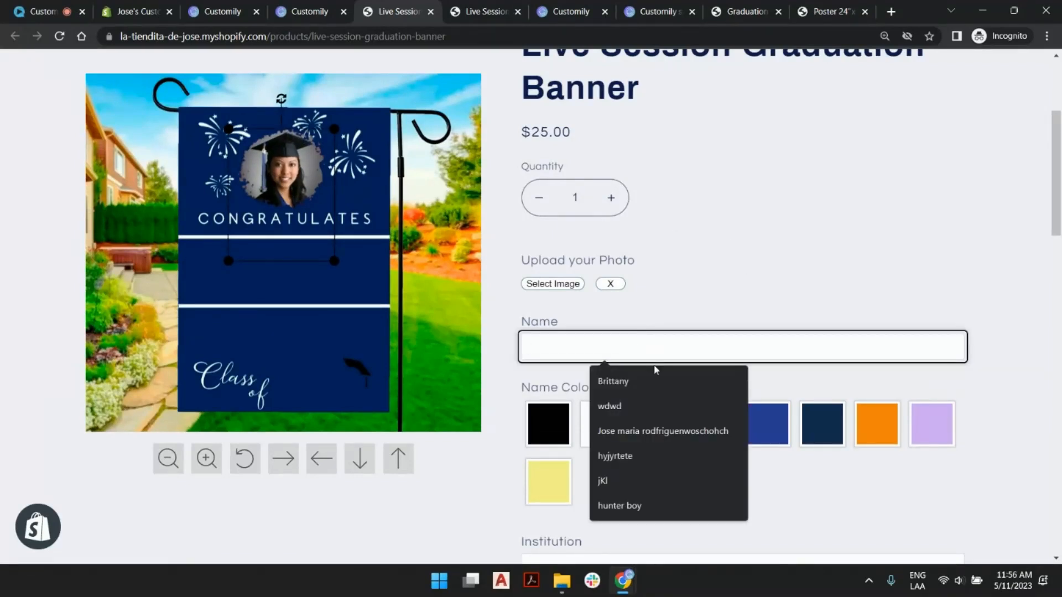
pyautogui.press('Down')
pyautogui.press('Return')
pyautogui.click(713, 423)
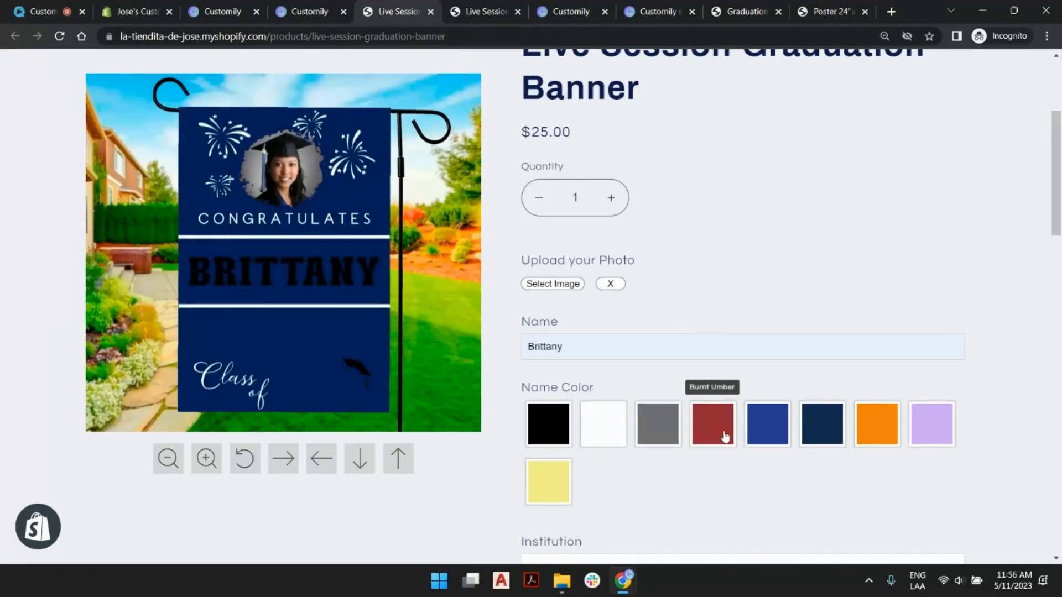
pyautogui.click(603, 423)
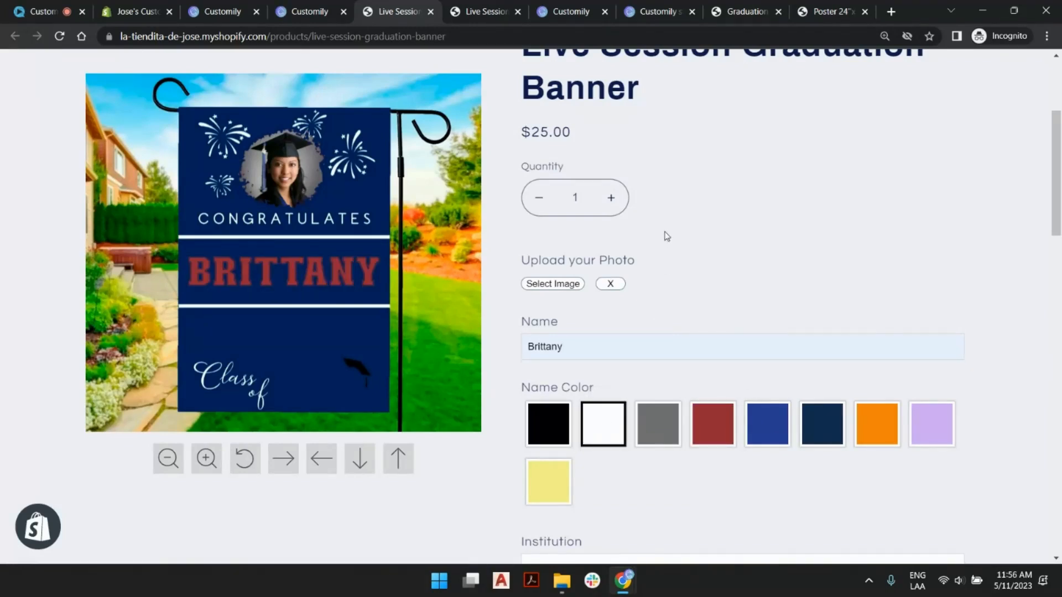
# - Enter ucla as the Institution and set the Institution Color to White
pyautogui.scroll(-5, 667, 237)
pyautogui.click(609, 294)
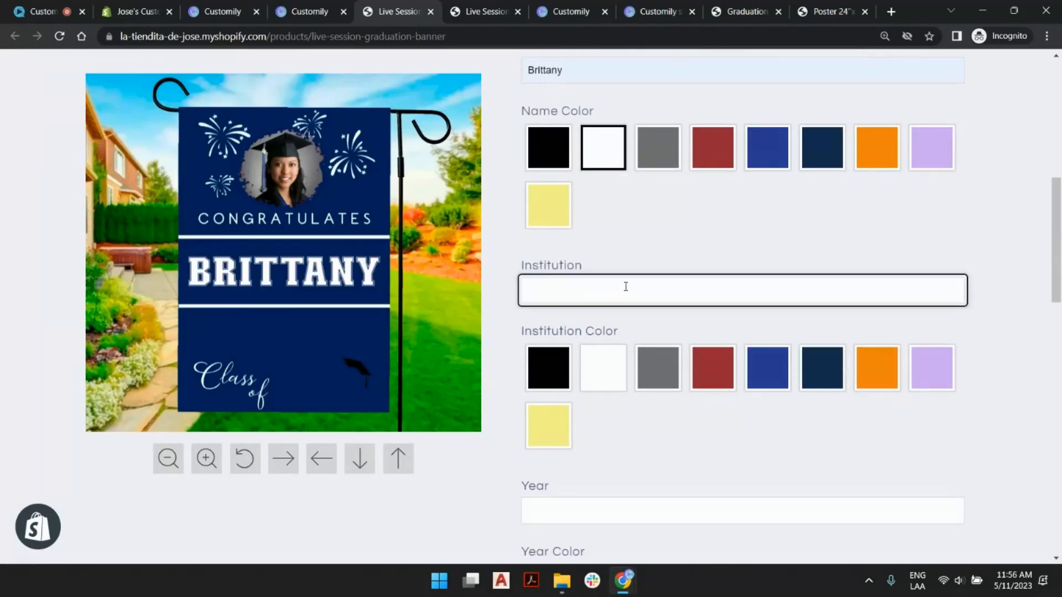
pyautogui.write('ucla')
pyautogui.doubleClick(655, 294)
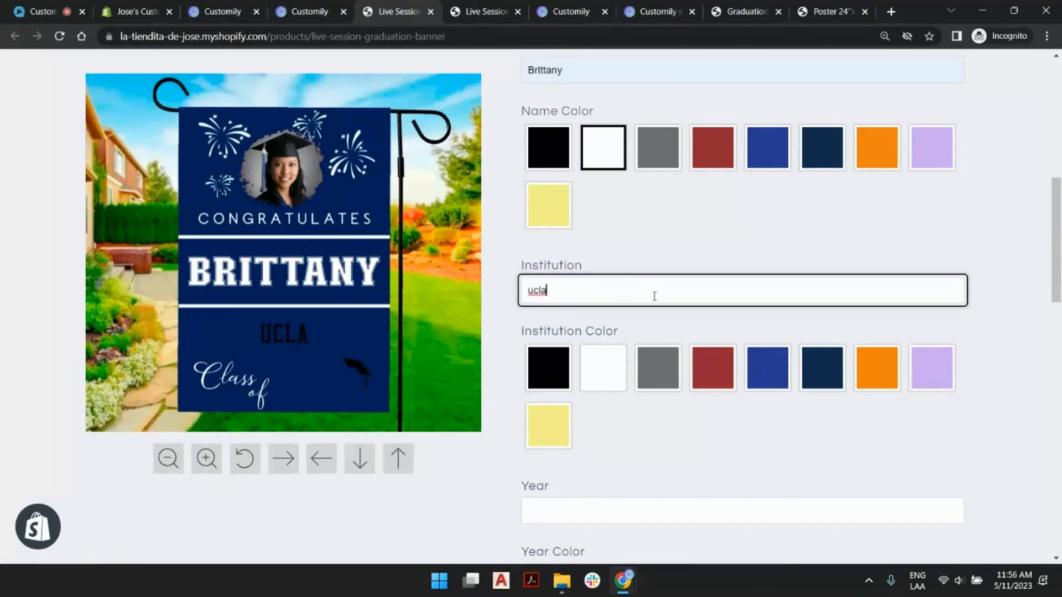
pyautogui.click(621, 372)
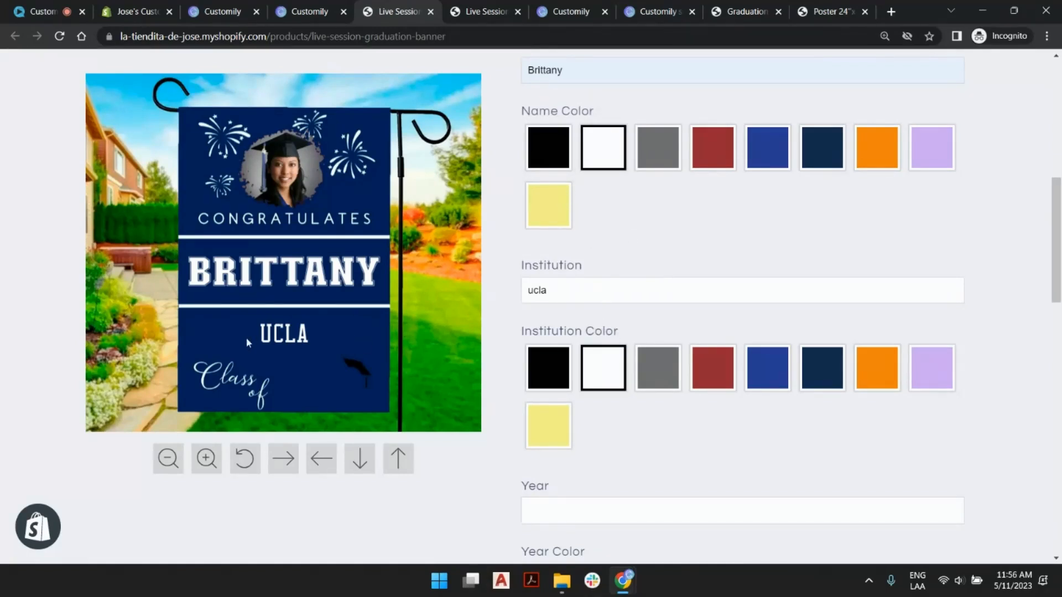
# - Set the banner's Year to 2023 and the Year Color to White
pyautogui.scroll(-5, 638, 248)
pyautogui.click(613, 163)
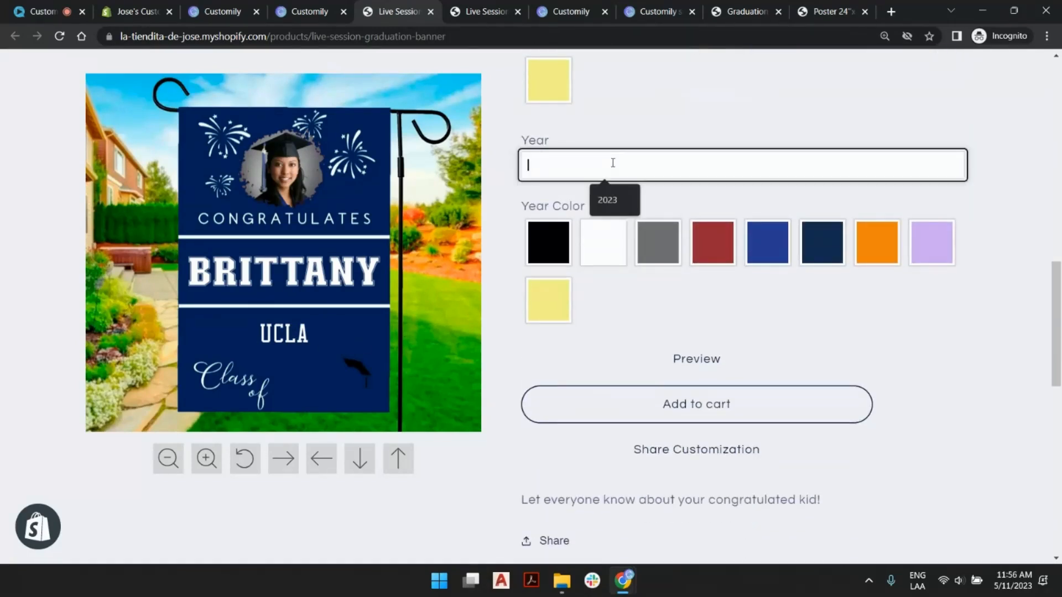
pyautogui.click(608, 200)
pyautogui.click(614, 239)
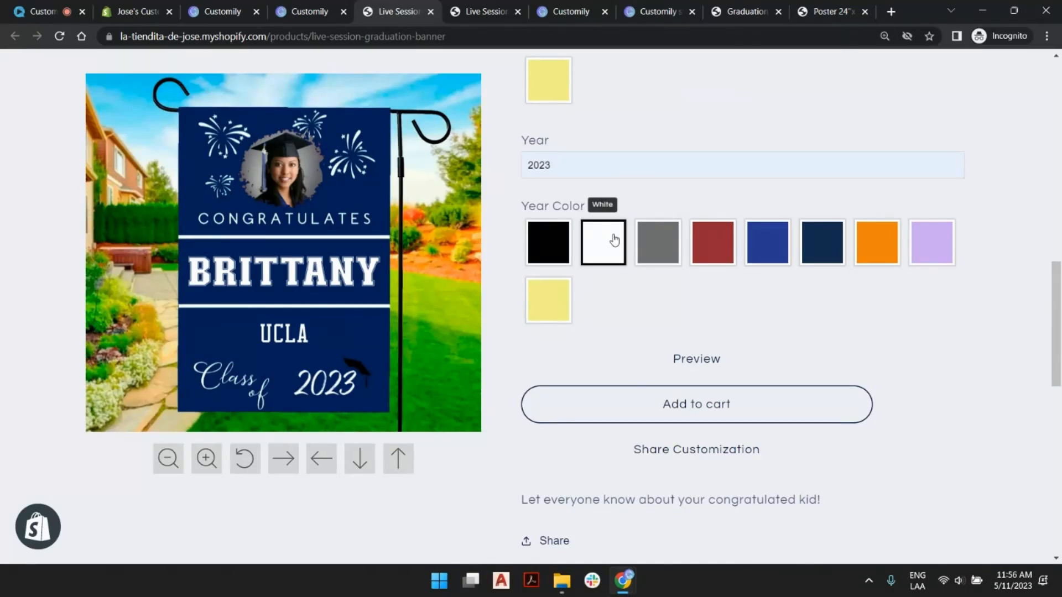
pyautogui.scroll(5, 684, 249)
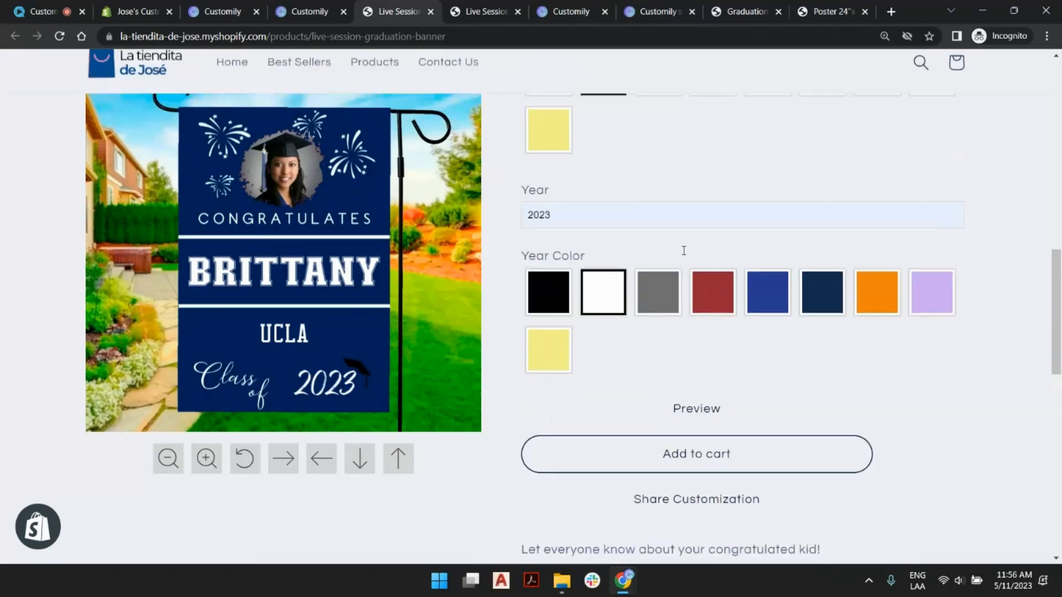
pyautogui.scroll(-4, 759, 176)
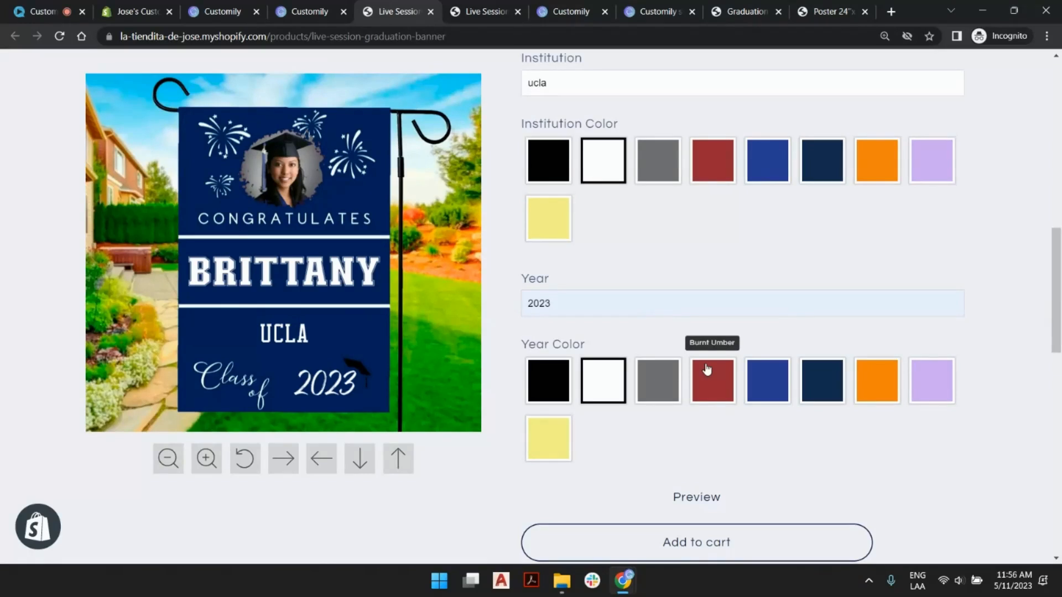
# - Switch to Customily, open the Live Session Graduation Banner option set and examine the photo upload's minimum image width and height settings
pyautogui.click(302, 7)
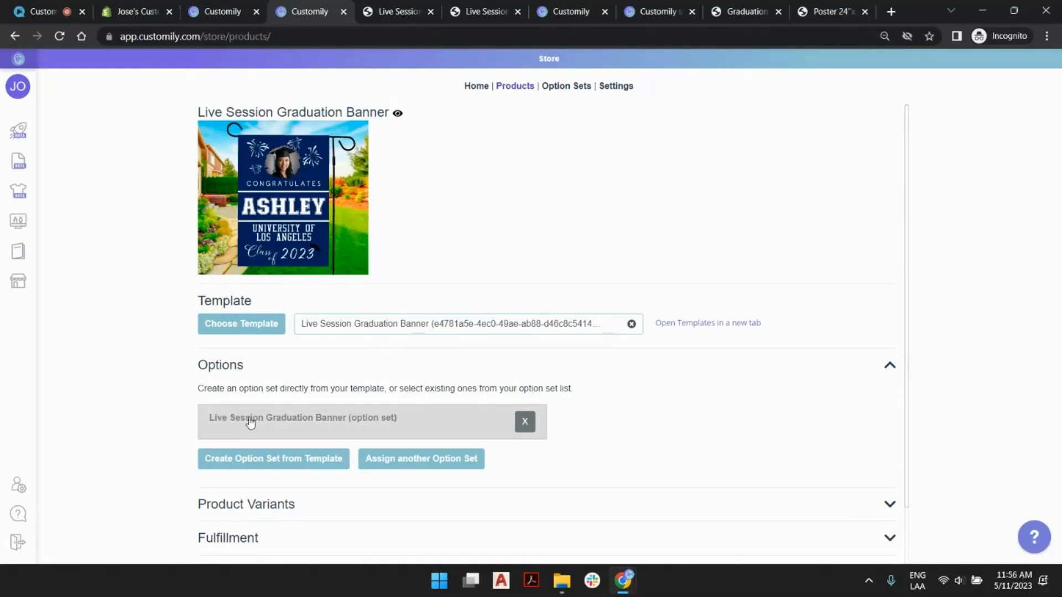
pyautogui.click(323, 423)
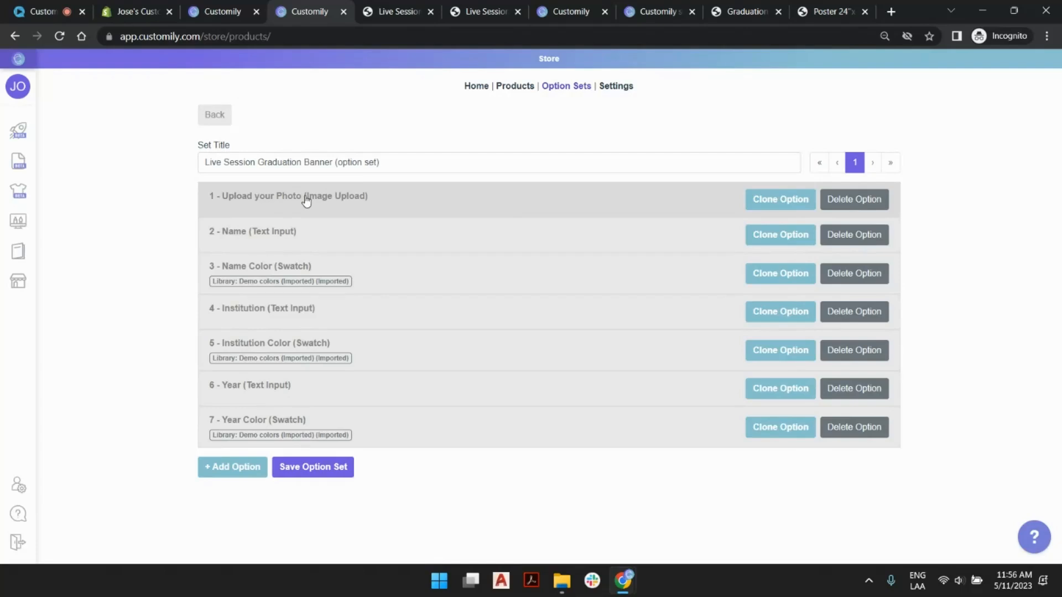
pyautogui.click(405, 208)
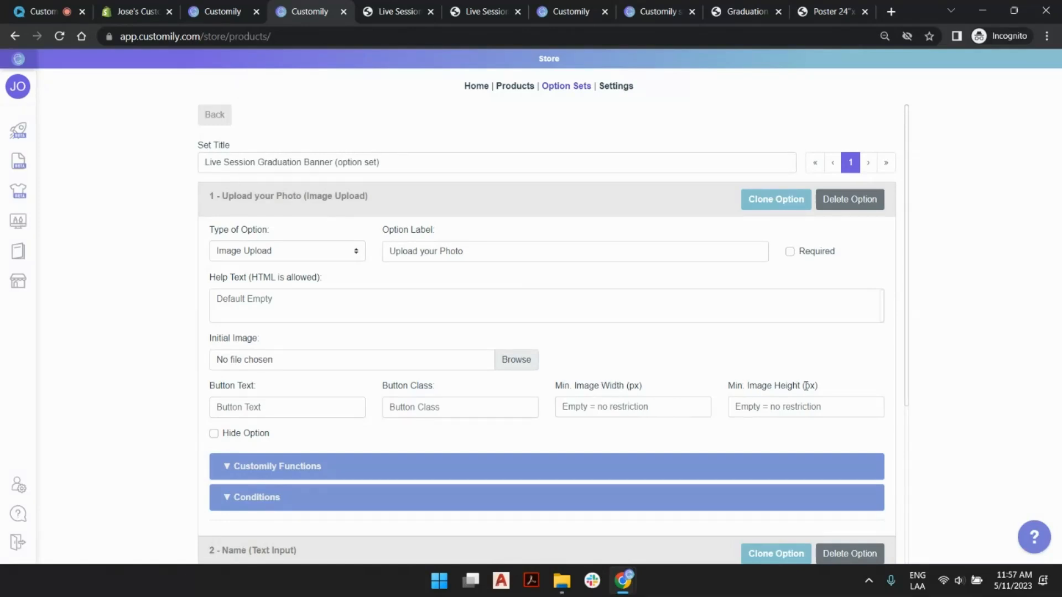
pyautogui.click(820, 410)
pyautogui.click(640, 407)
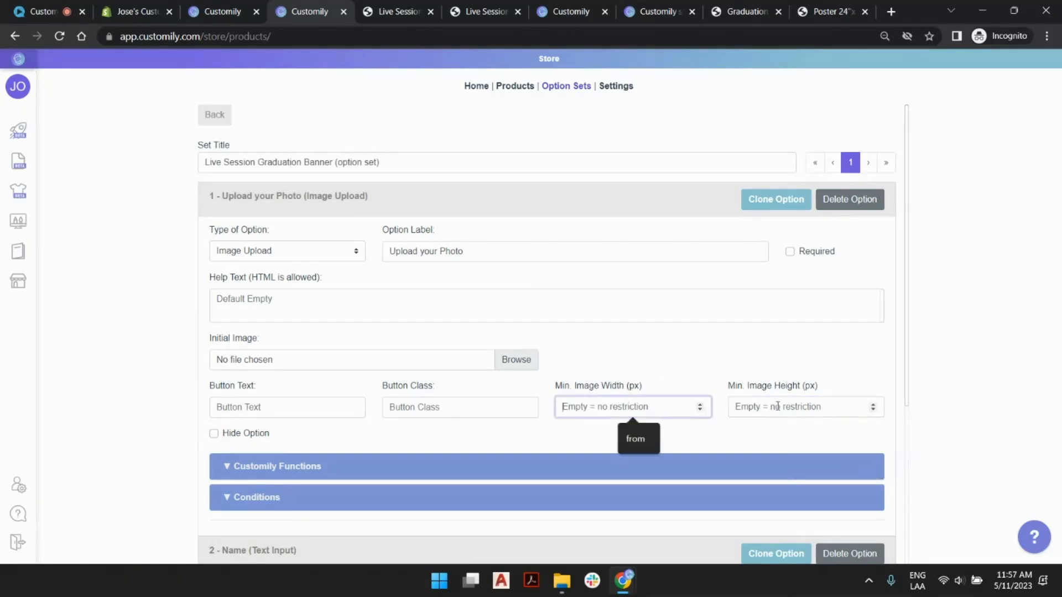
pyautogui.click(774, 408)
pyautogui.click(655, 406)
pyautogui.click(773, 407)
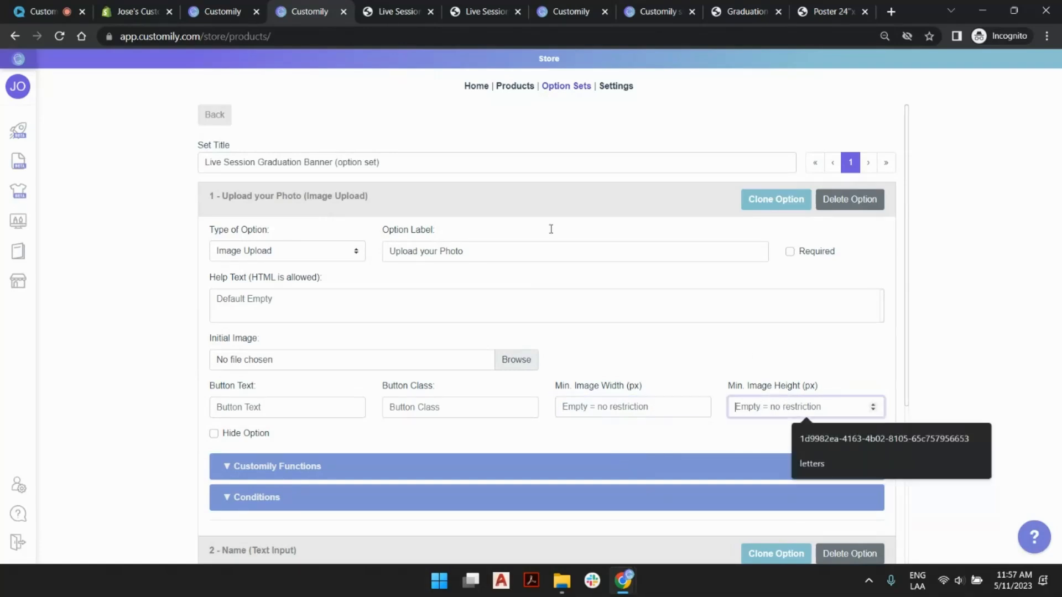
pyautogui.click(465, 214)
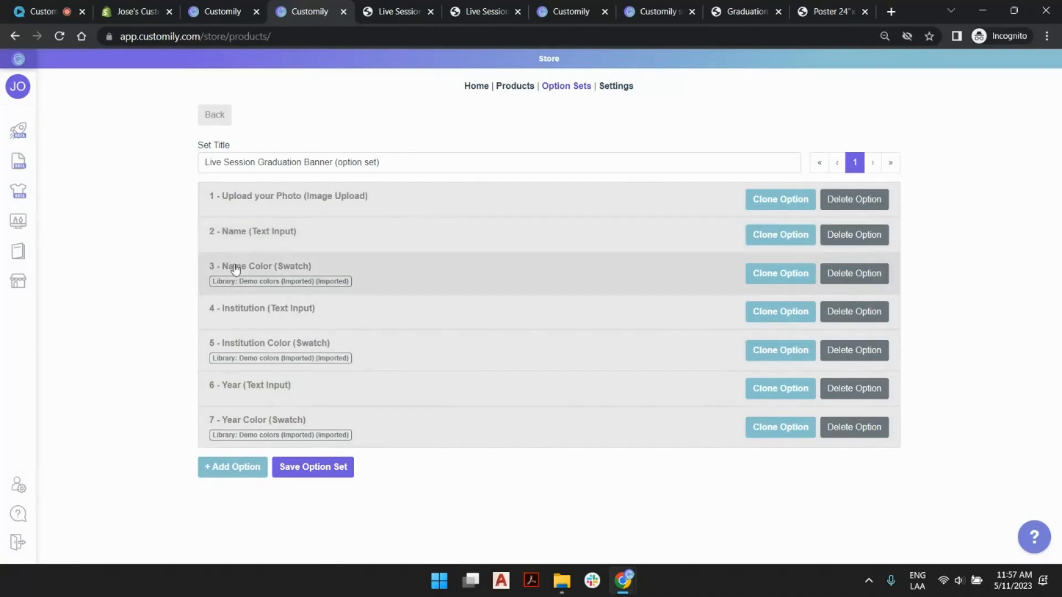
# - Examine the settings and Customily functions of the Name, Institution and Year text input options
pyautogui.click(423, 240)
pyautogui.scroll(-6, 423, 241)
pyautogui.click(417, 258)
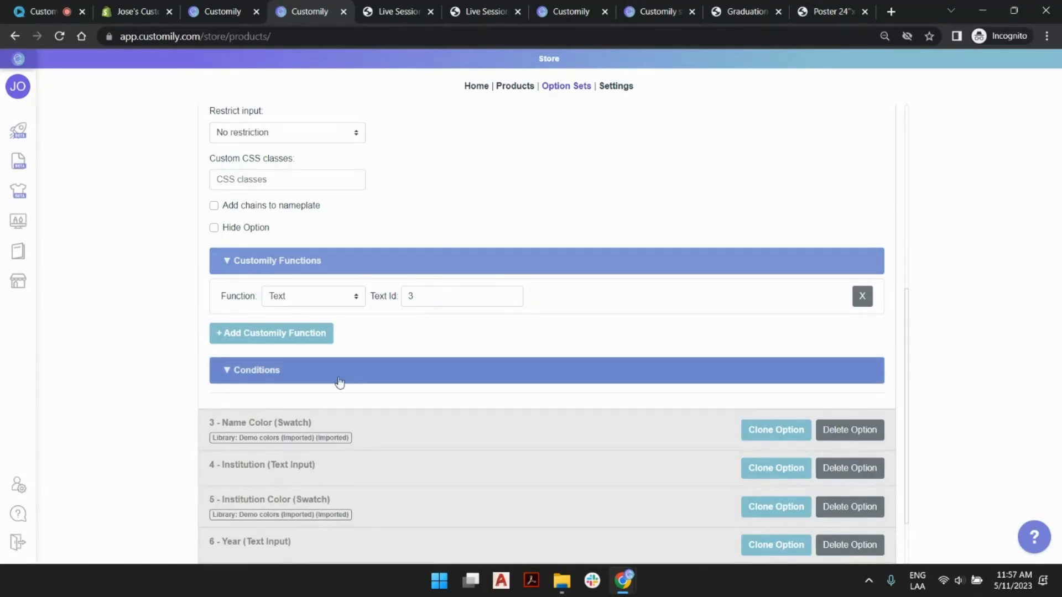
pyautogui.scroll(5, 421, 227)
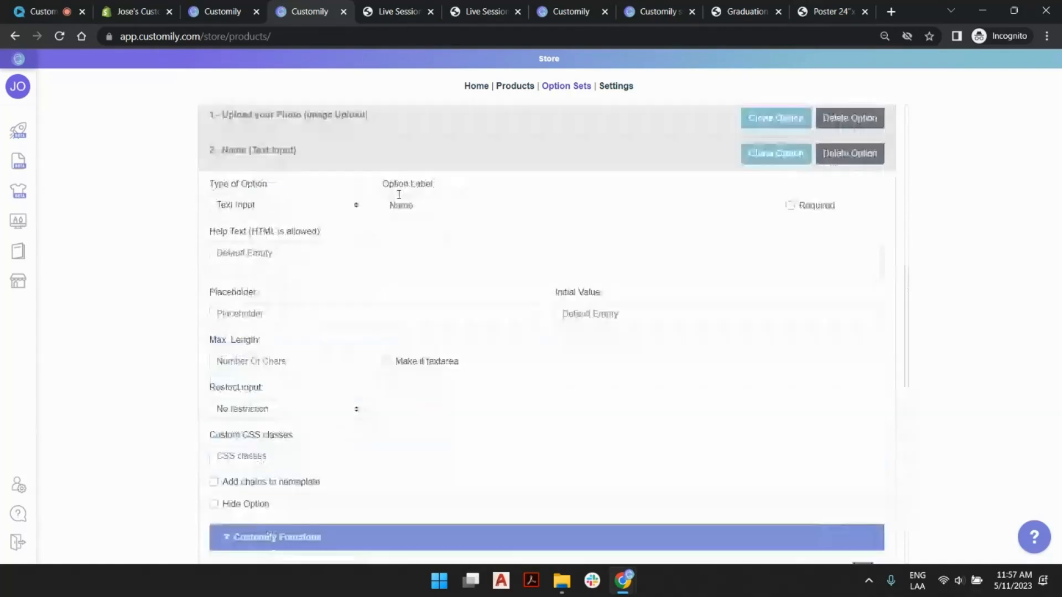
pyautogui.click(403, 156)
pyautogui.click(492, 309)
pyautogui.scroll(-5, 462, 301)
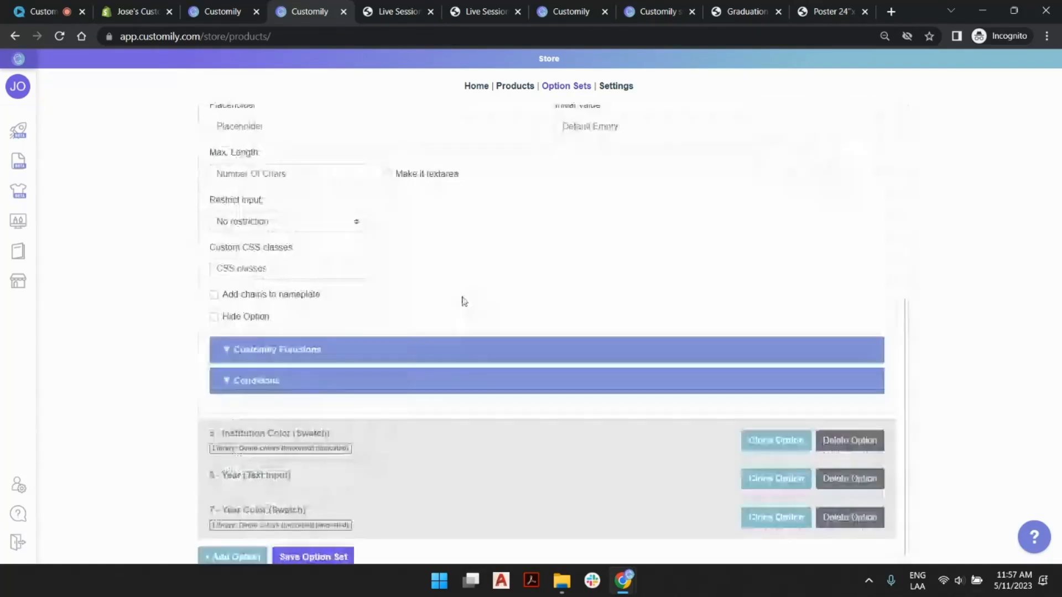
pyautogui.click(455, 348)
pyautogui.scroll(4, 435, 321)
pyautogui.click(426, 170)
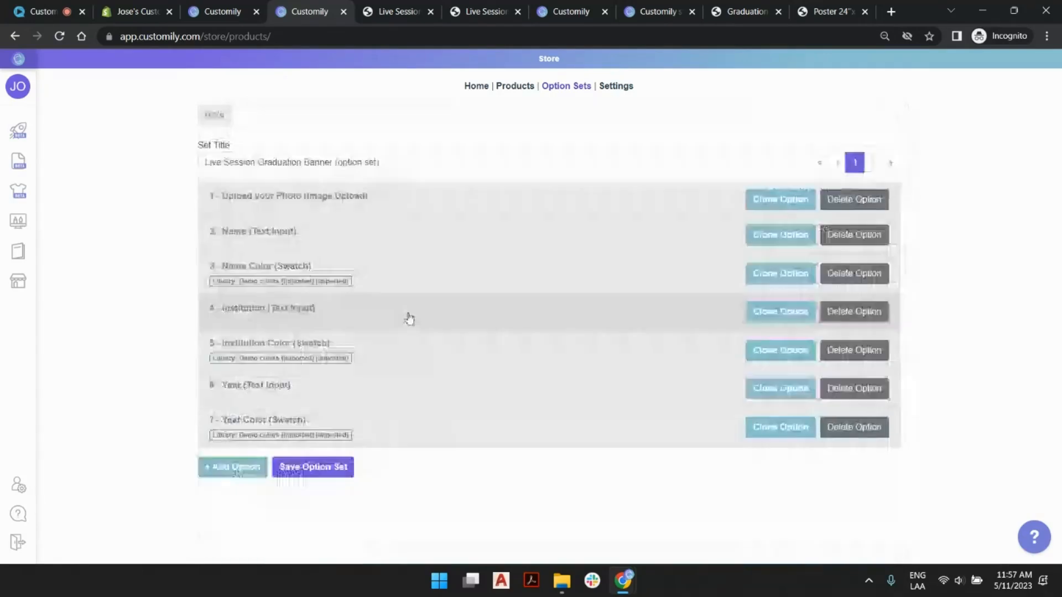
pyautogui.click(417, 382)
pyautogui.scroll(-6, 409, 382)
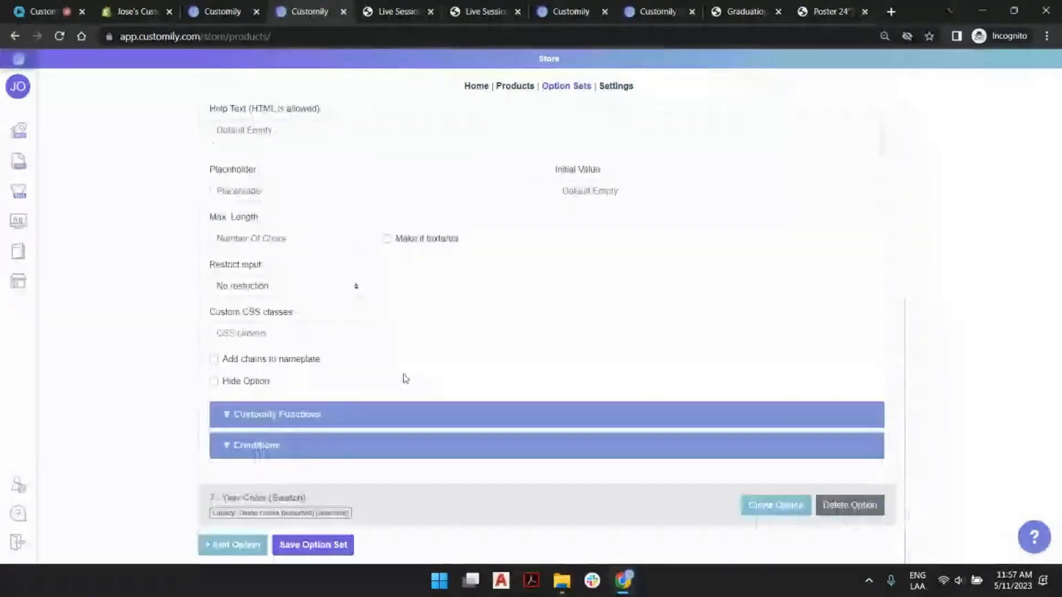
pyautogui.click(408, 415)
pyautogui.scroll(6, 433, 354)
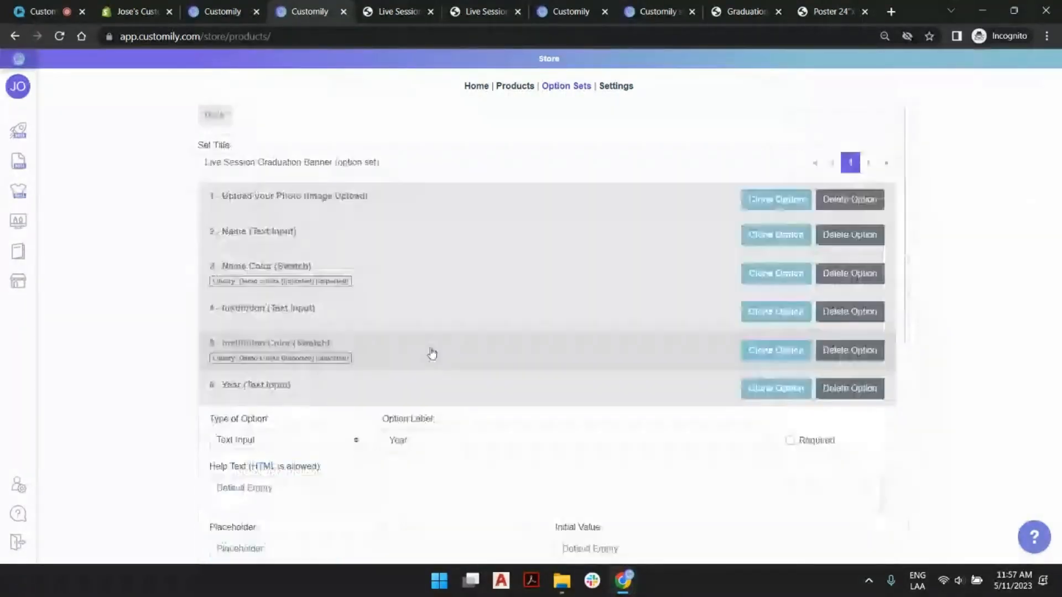
pyautogui.click(424, 385)
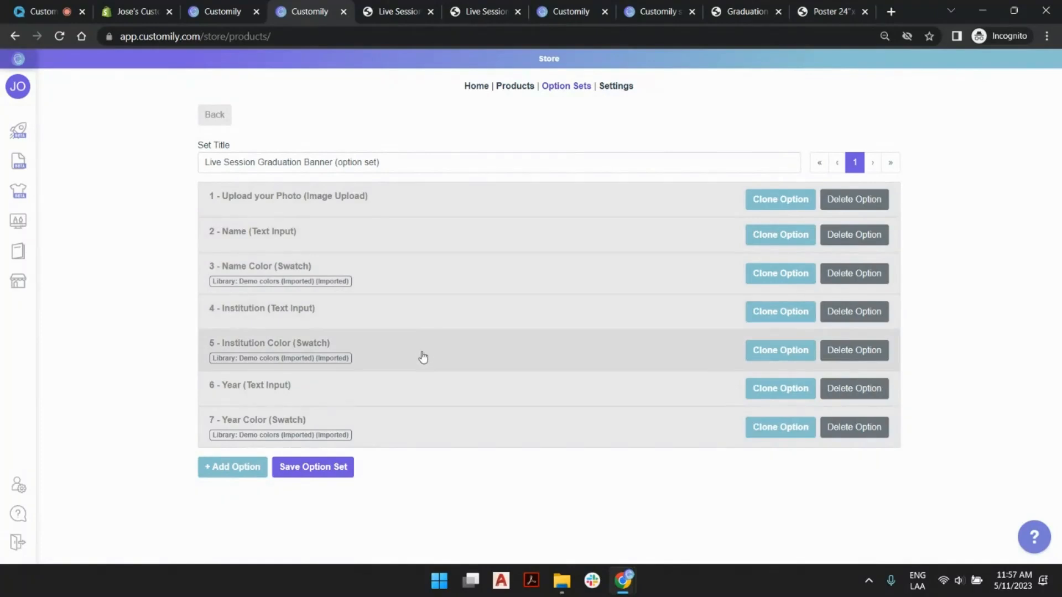
# - Add two Text Color functions to the Year Color swatch option, assigned to text IDs 4 and 3
pyautogui.click(422, 428)
pyautogui.scroll(-3, 440, 422)
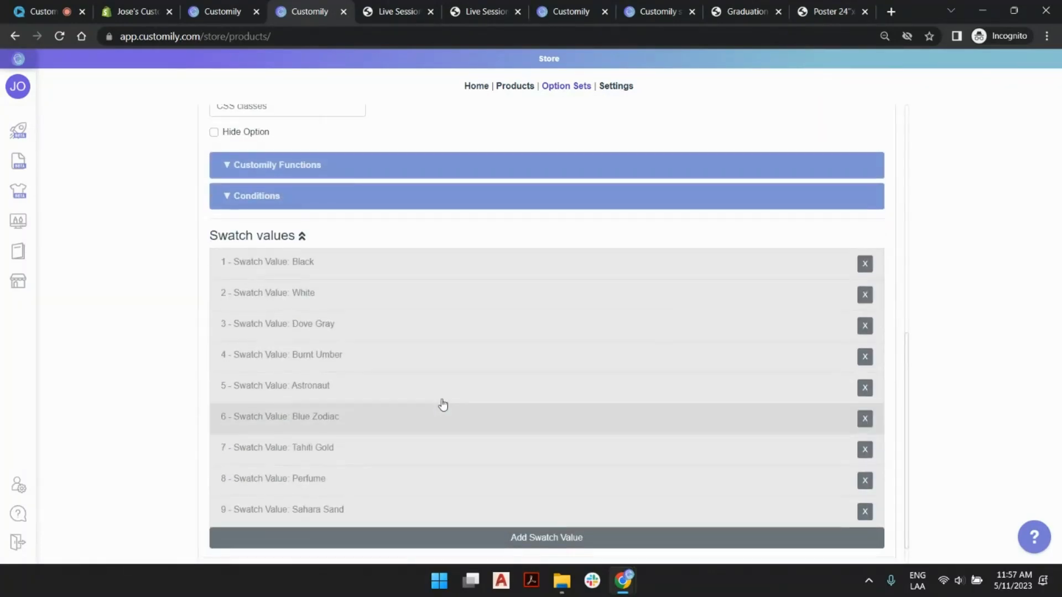
pyautogui.click(394, 168)
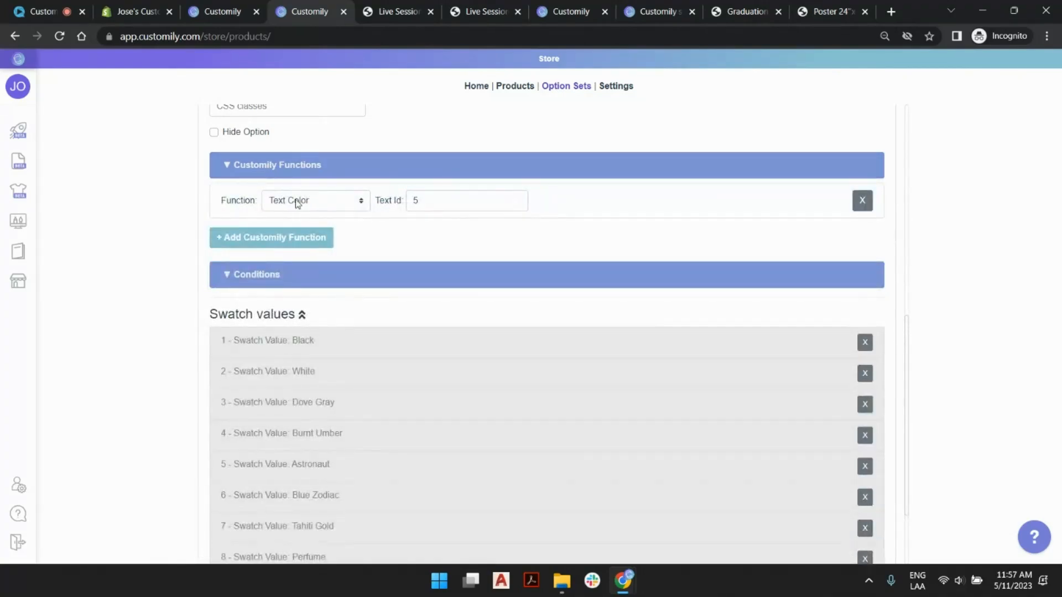
pyautogui.click(287, 238)
pyautogui.click(291, 274)
pyautogui.click(313, 235)
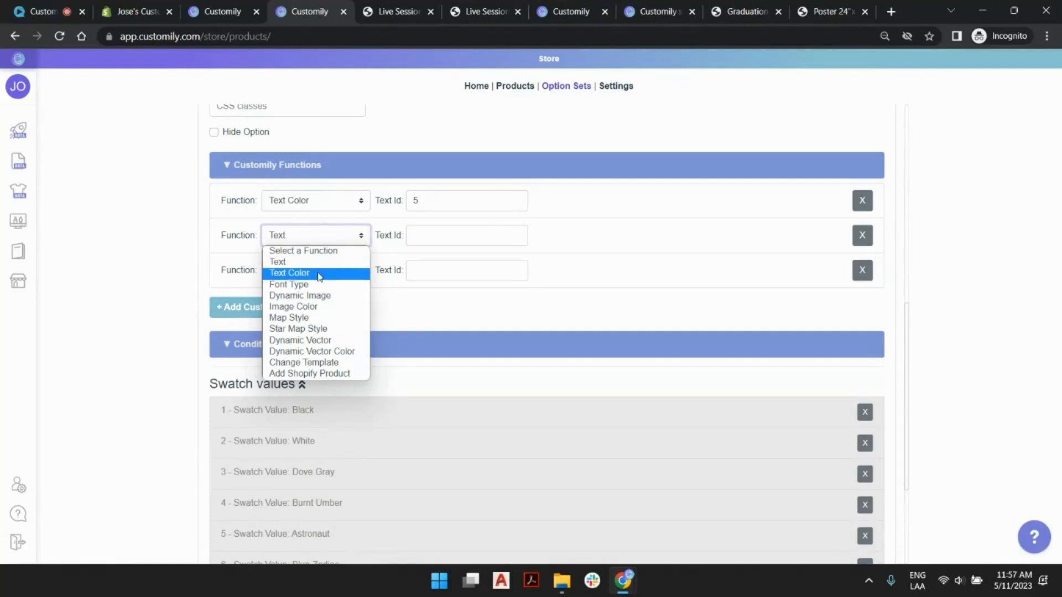
pyautogui.click(320, 274)
pyautogui.click(319, 274)
pyautogui.click(360, 309)
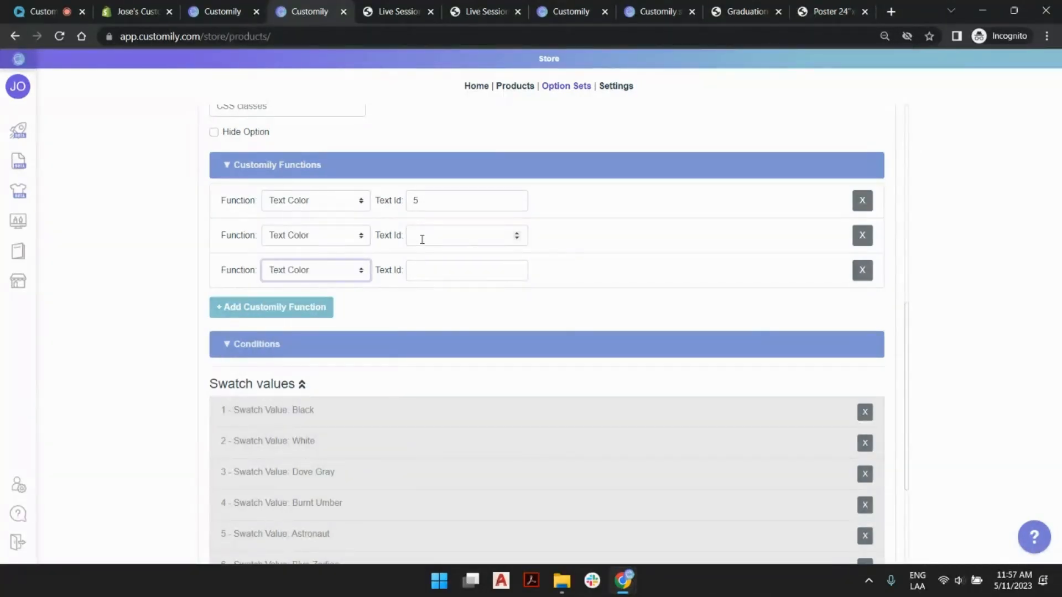
pyautogui.click(422, 237)
pyautogui.write('4')
pyautogui.click(434, 262)
pyautogui.write('3')
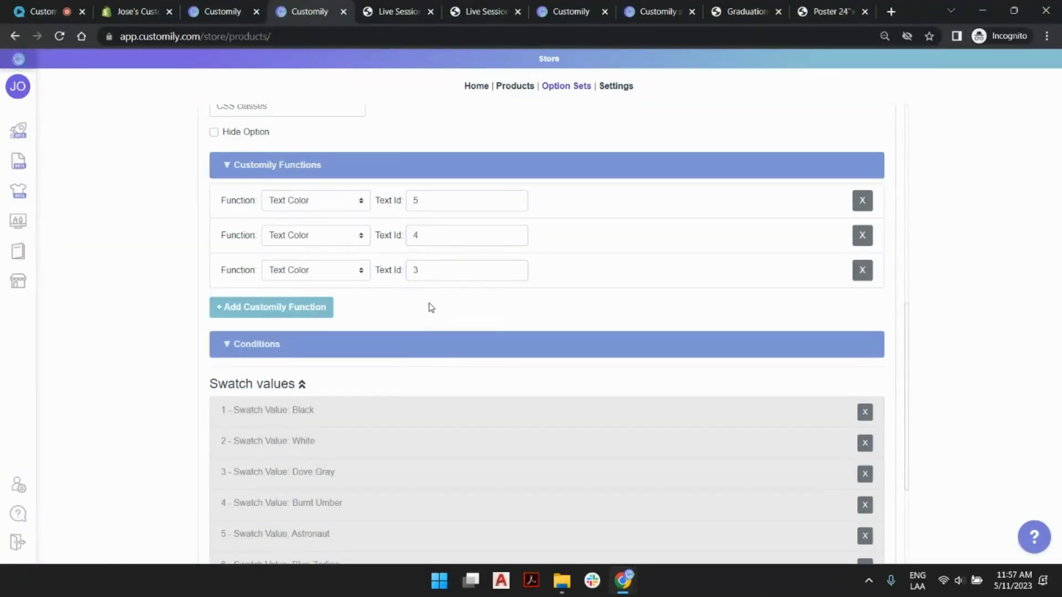
# - Rename the Year Color option's label to Texts Color
pyautogui.scroll(-3, 379, 262)
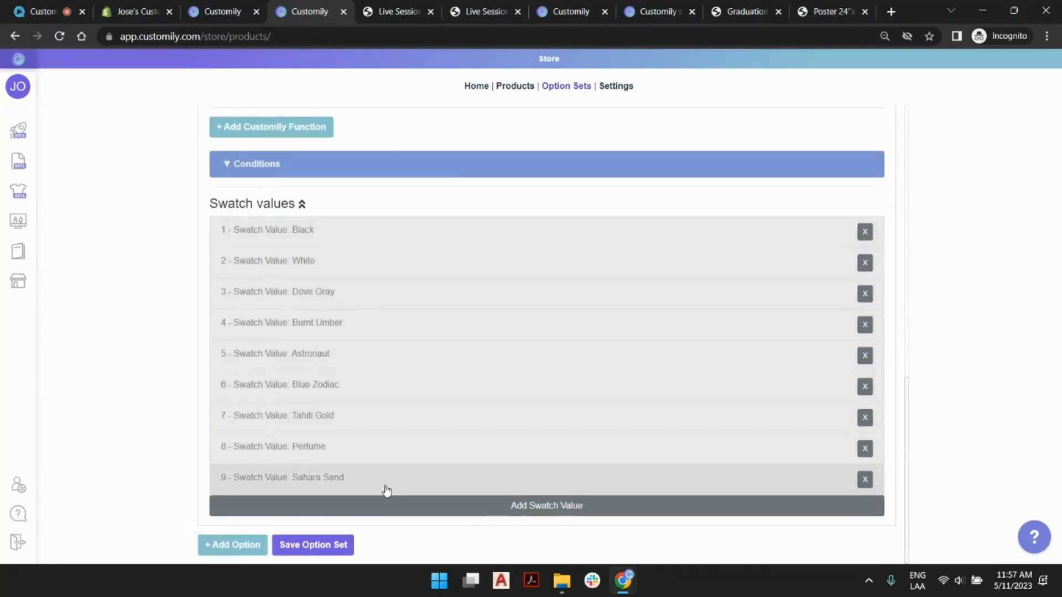
pyautogui.scroll(8, 383, 387)
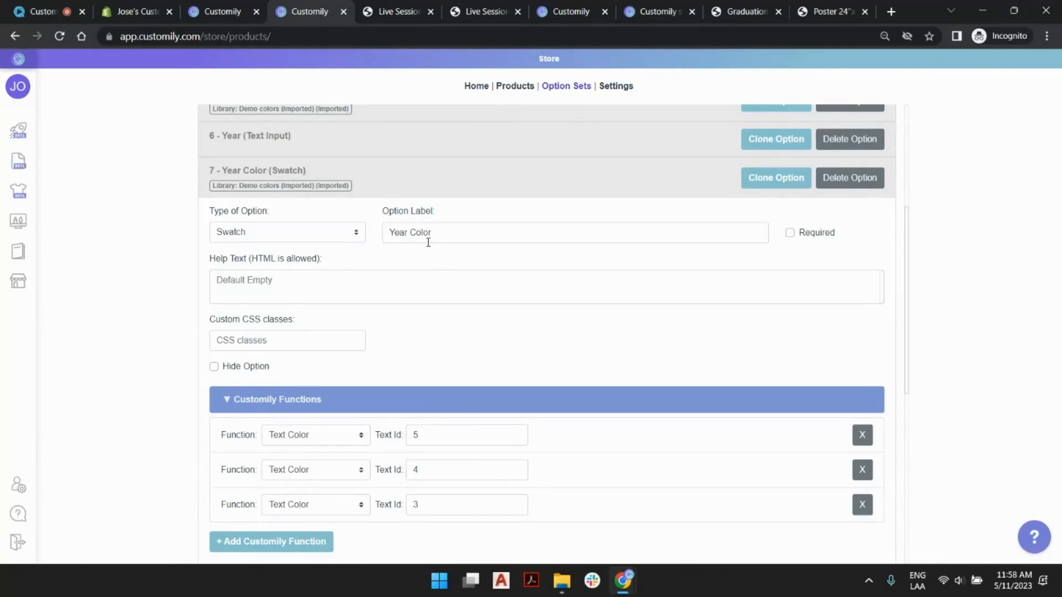
pyautogui.doubleClick(400, 233)
pyautogui.write('Texts')
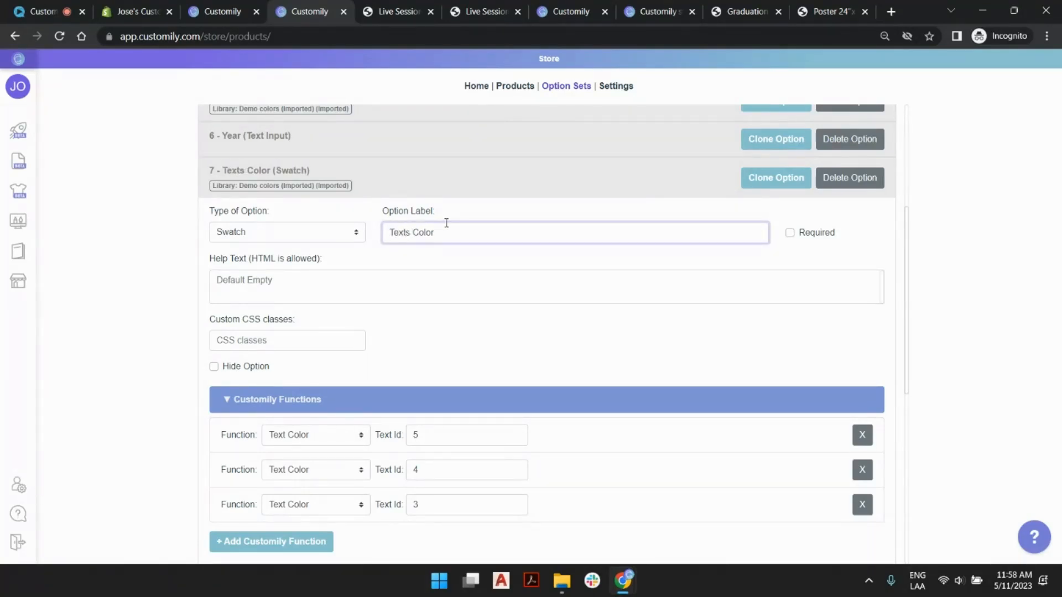
# - Delete the Institution Color and Name Color swatch options and save the option set
pyautogui.scroll(-7, 446, 224)
pyautogui.scroll(11, 437, 240)
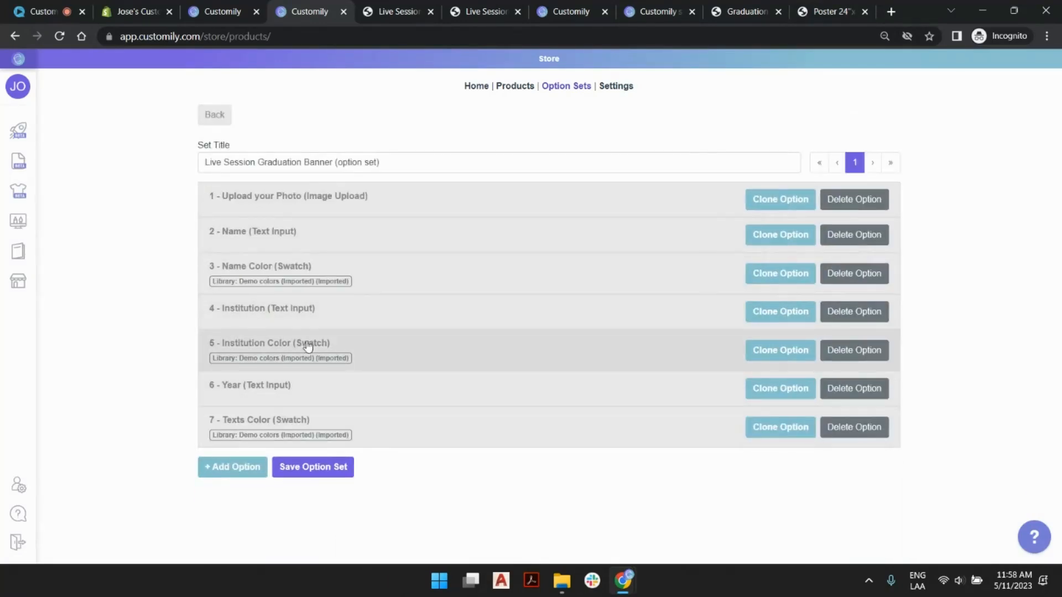
pyautogui.click(843, 353)
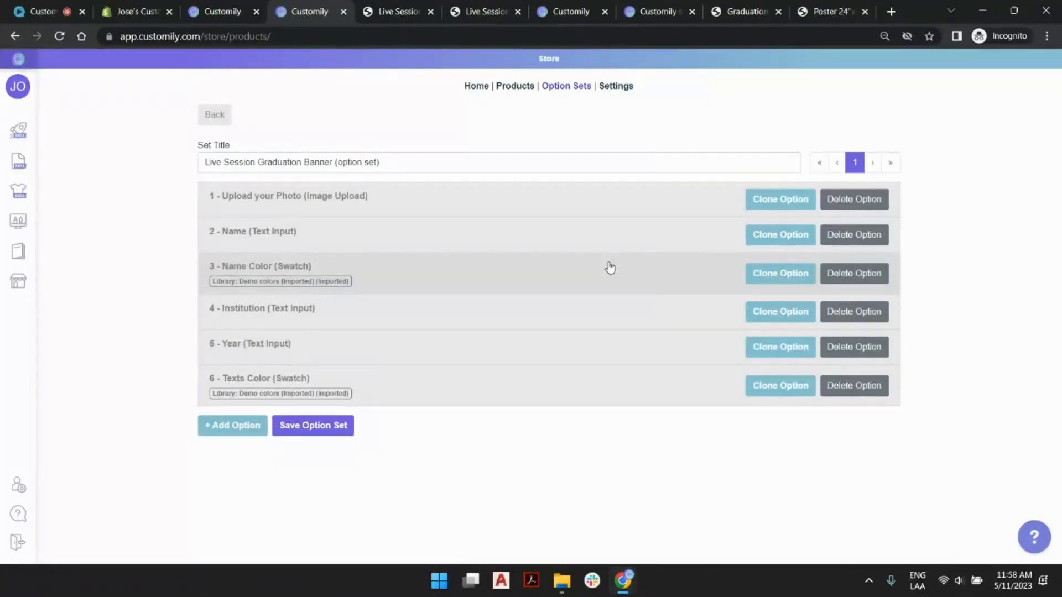
pyautogui.click(844, 275)
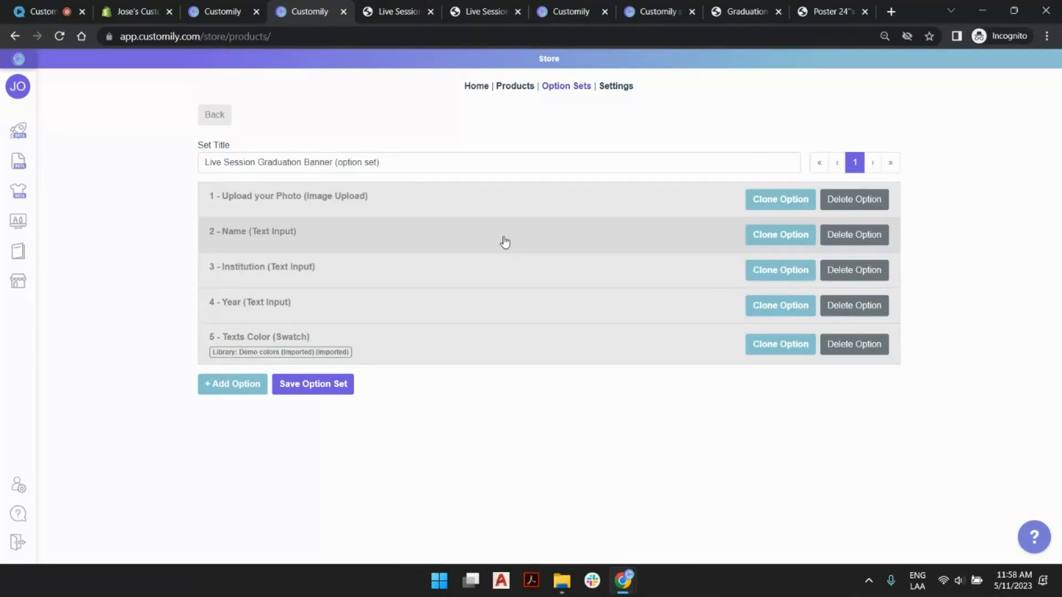
pyautogui.click(339, 390)
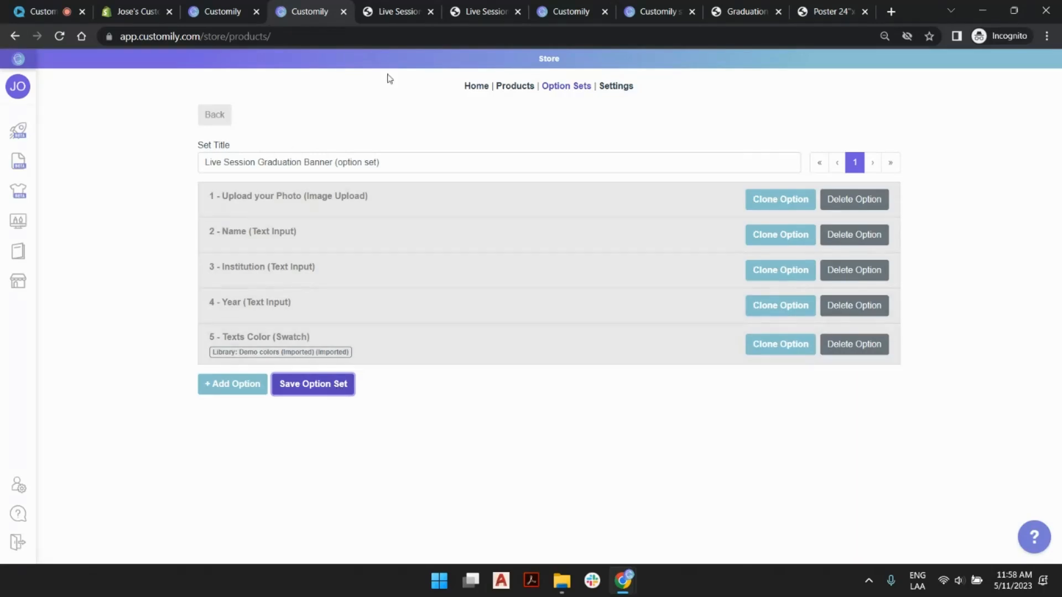
# - Reload the Live Session Graduation Banner storefront page and examine its personalization options
pyautogui.click(402, 10)
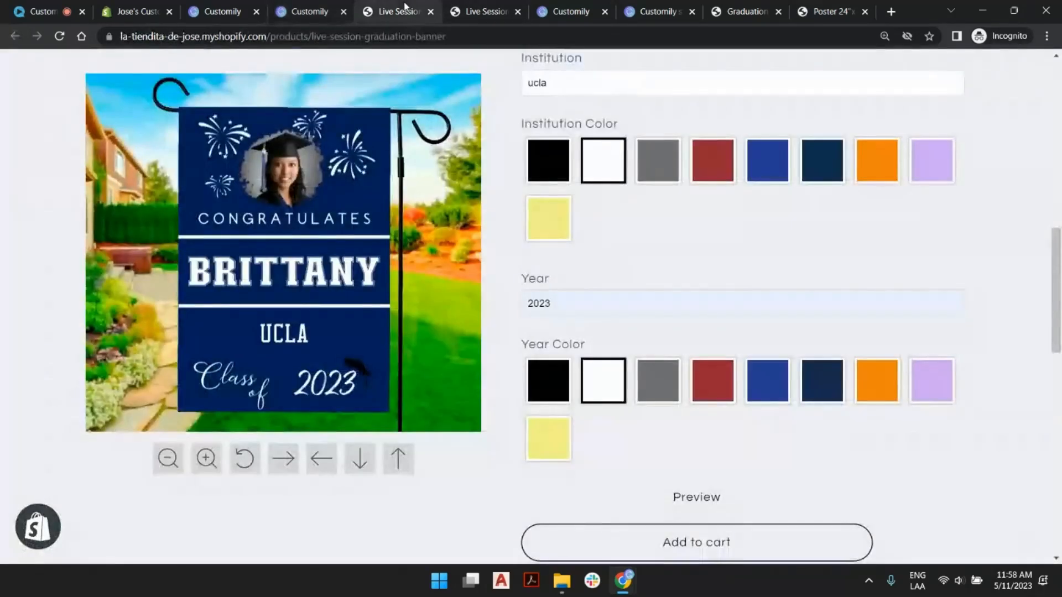
pyautogui.click(60, 36)
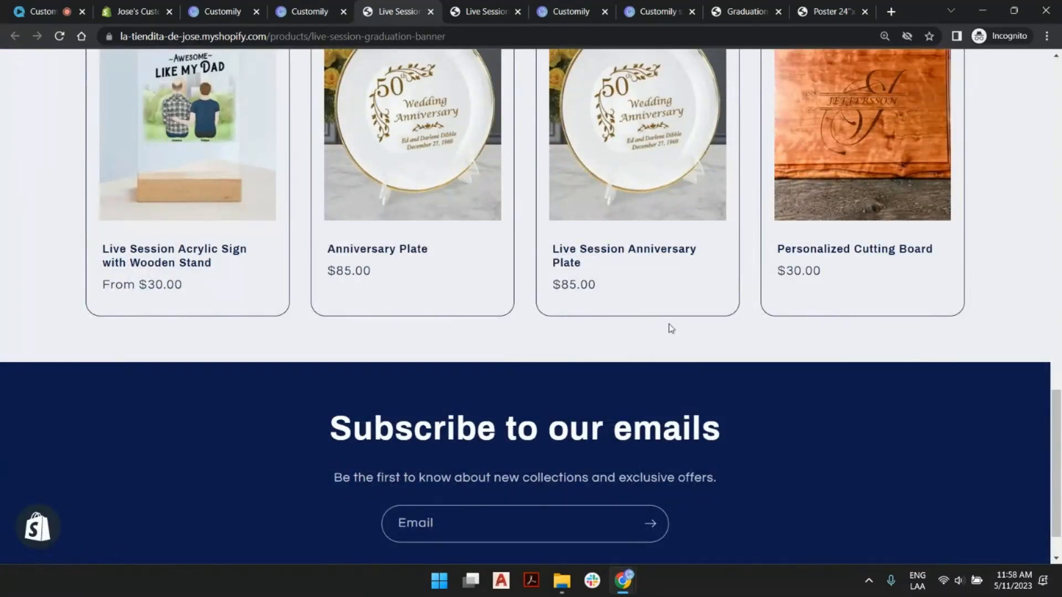
pyautogui.scroll(10, 669, 327)
pyautogui.scroll(3, 669, 325)
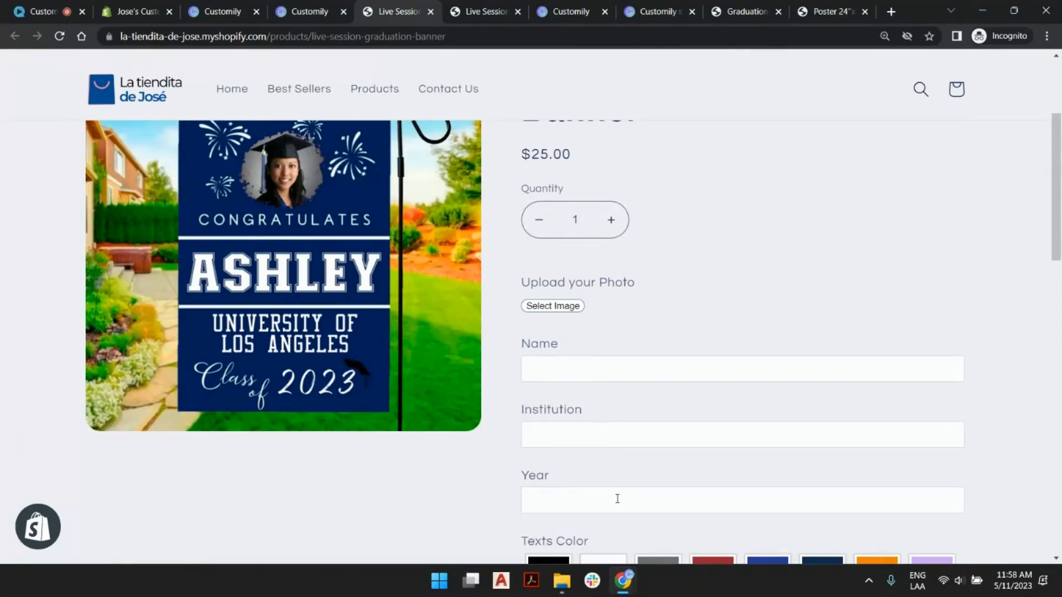
pyautogui.scroll(-5, 616, 498)
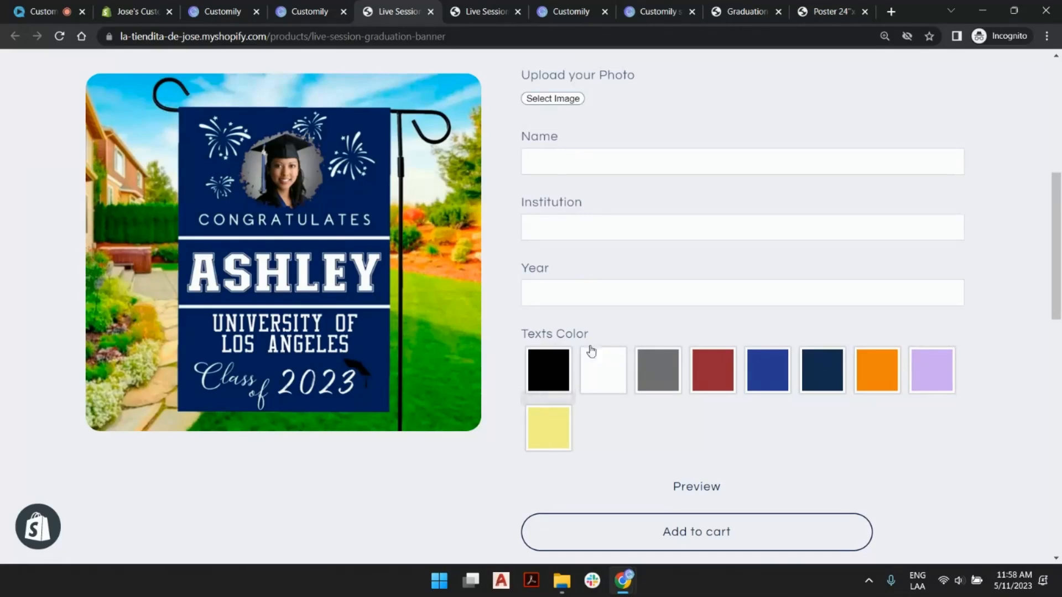
# - Fill in the banner's personalization fields with a sample name, the institution ucla and the year 2023
pyautogui.click(622, 160)
pyautogui.click(613, 197)
pyautogui.click(582, 233)
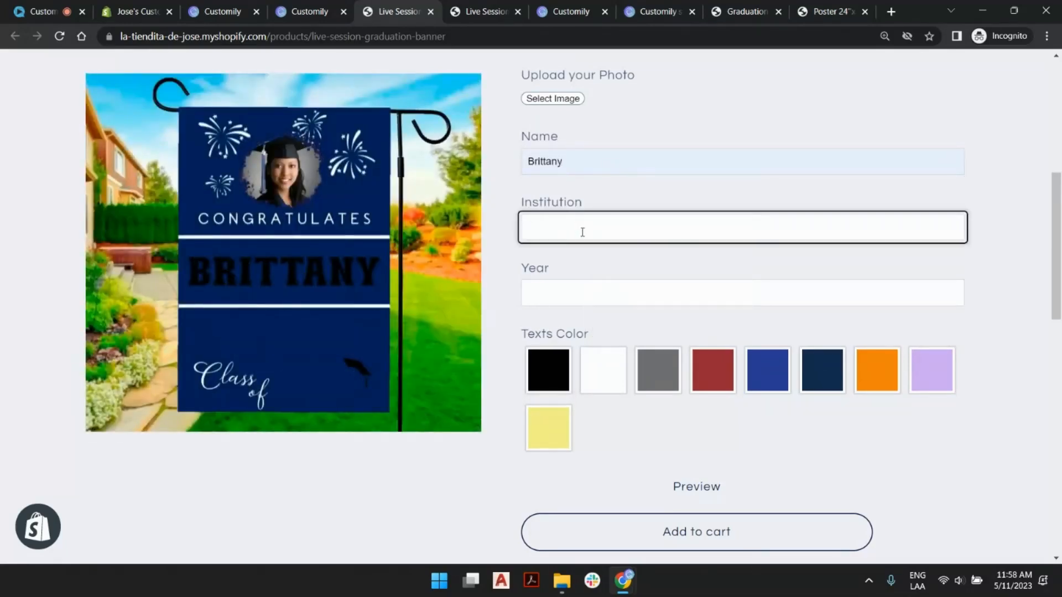
pyautogui.write('ucla')
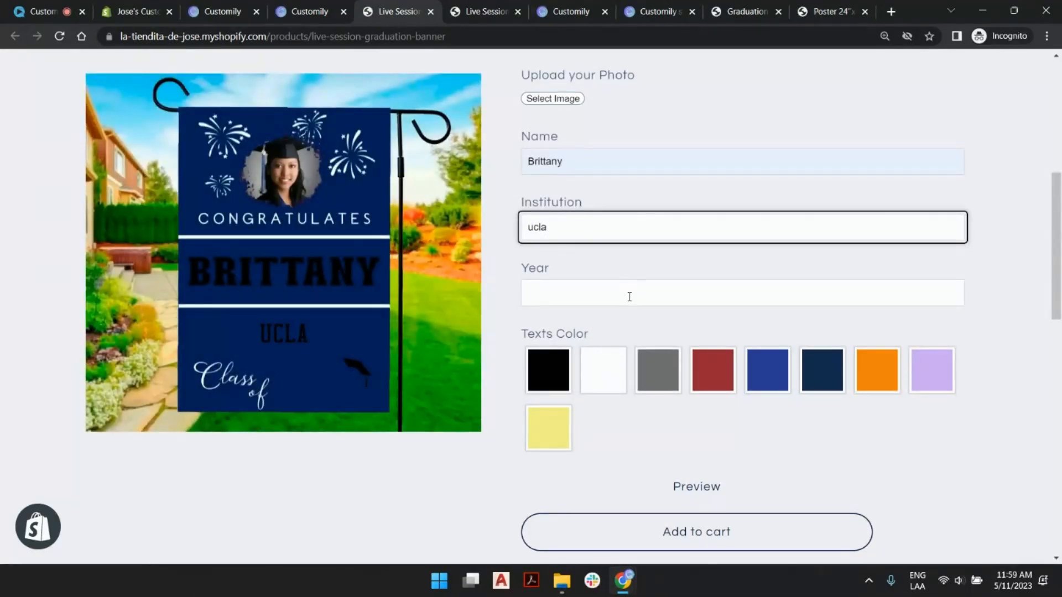
pyautogui.click(629, 293)
pyautogui.click(609, 328)
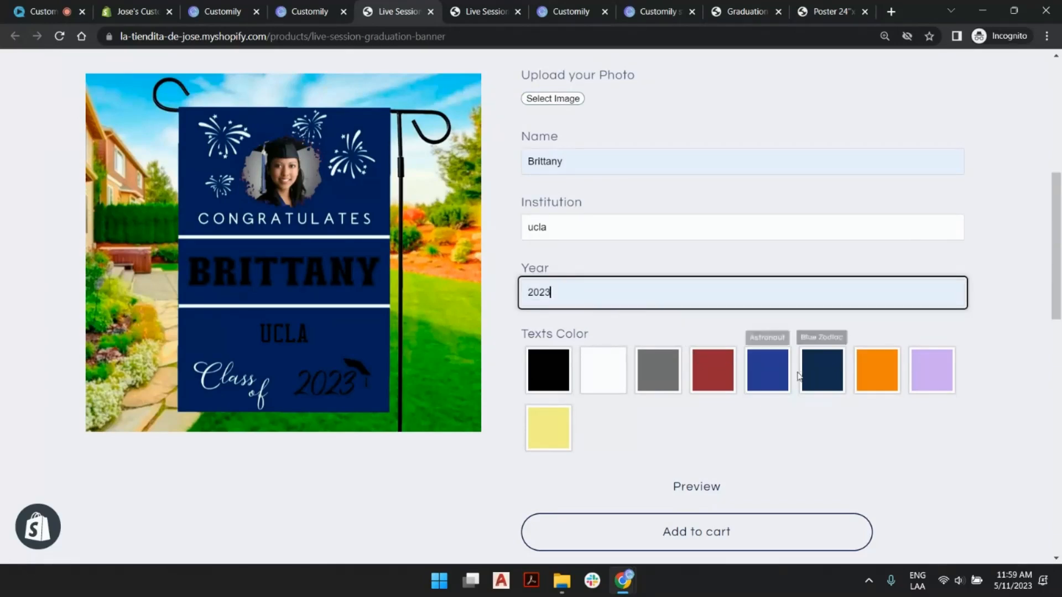
# - Set the banner's Texts Color to orange and check the preview
pyautogui.click(873, 379)
pyautogui.click(873, 379)
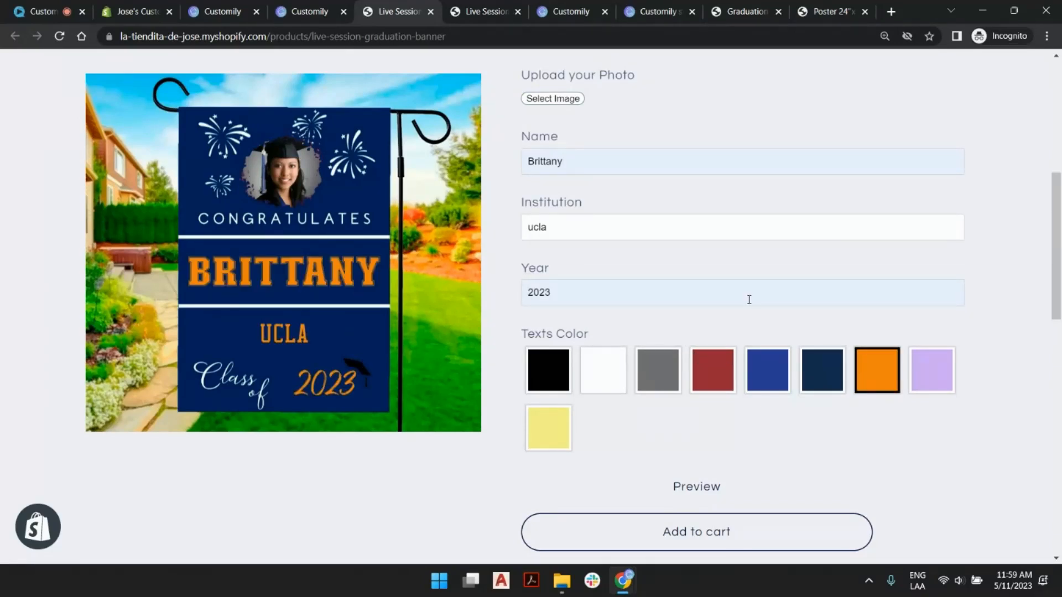
pyautogui.scroll(7, 758, 347)
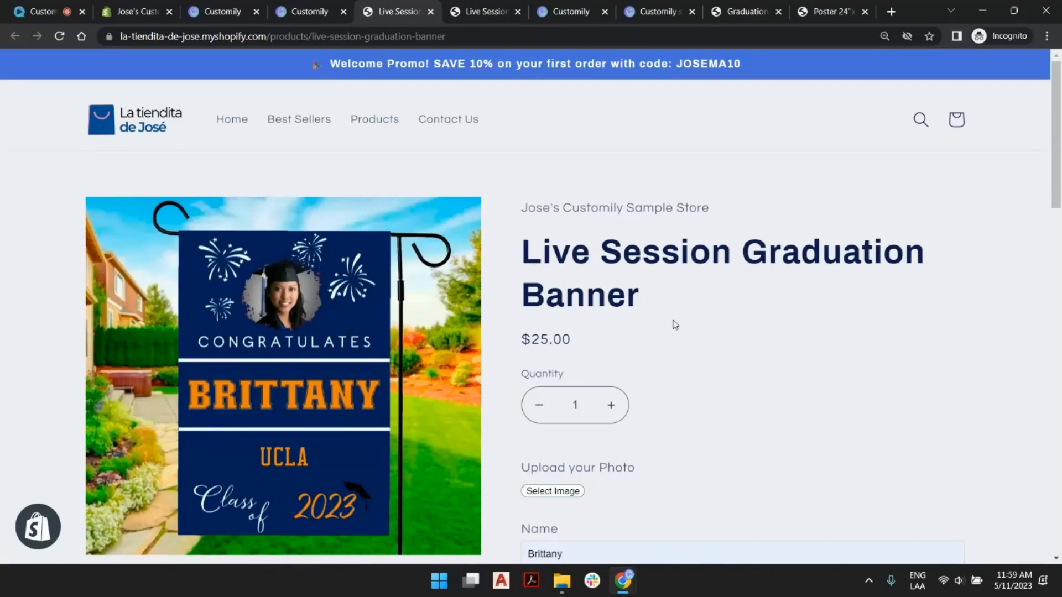
# - Switch to the Shopify admin, search for banner and open the Live Session Graduation Banner product
pyautogui.click(128, 9)
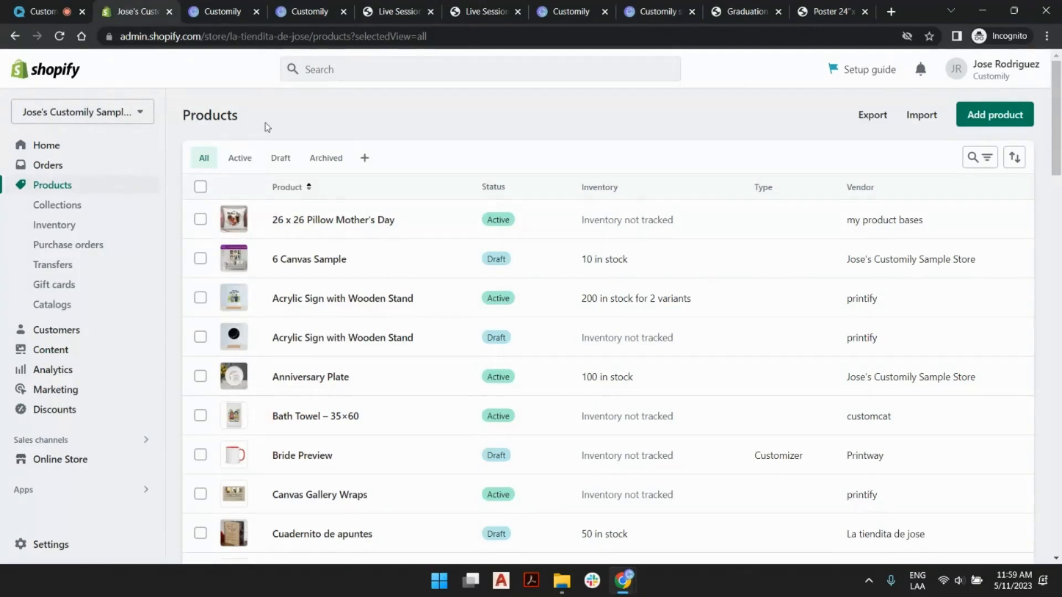
pyautogui.click(374, 69)
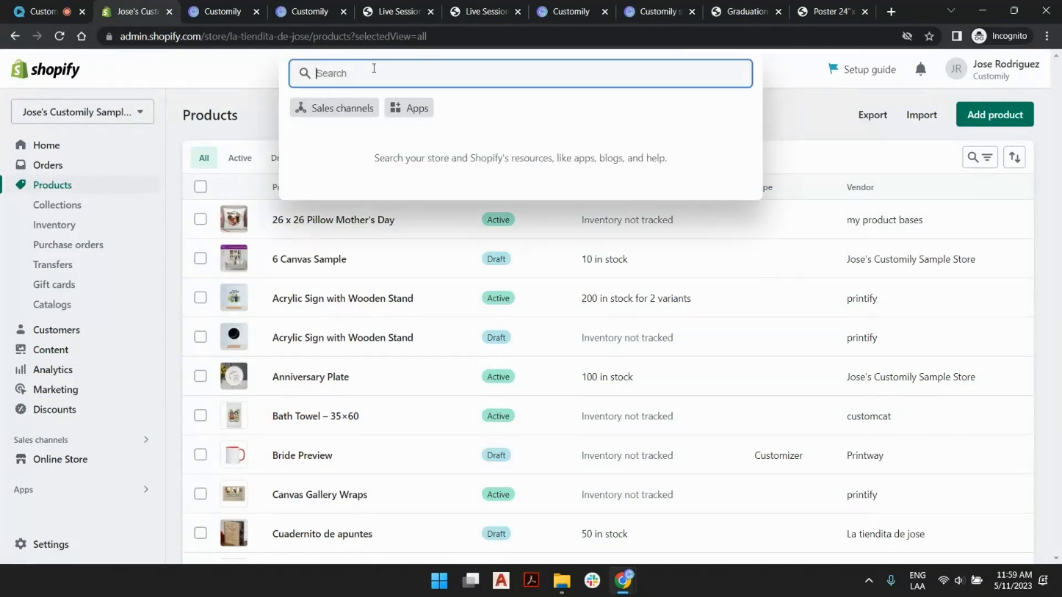
pyautogui.write('banner')
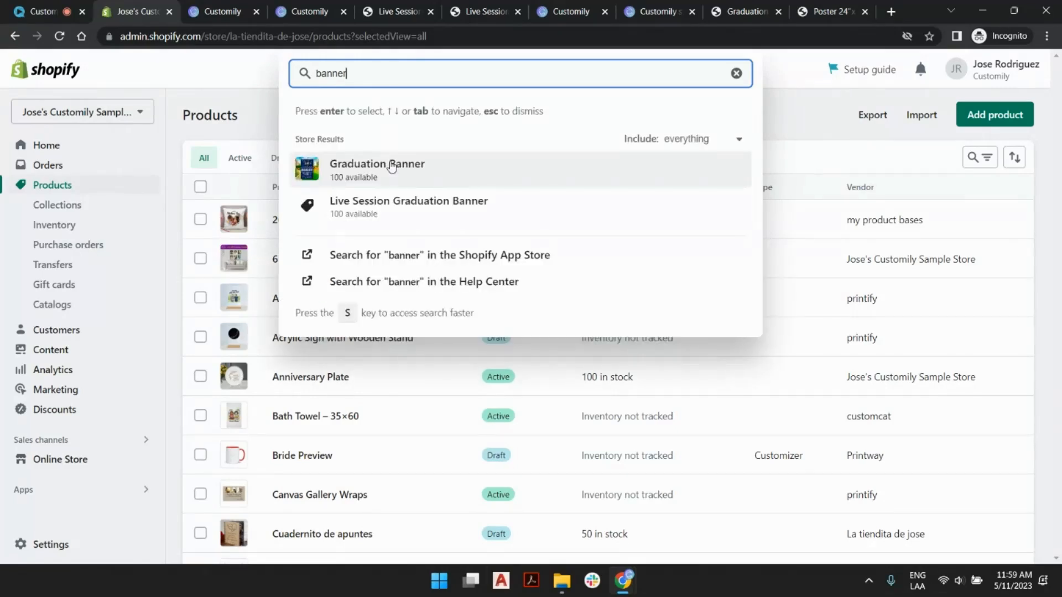
pyautogui.click(391, 206)
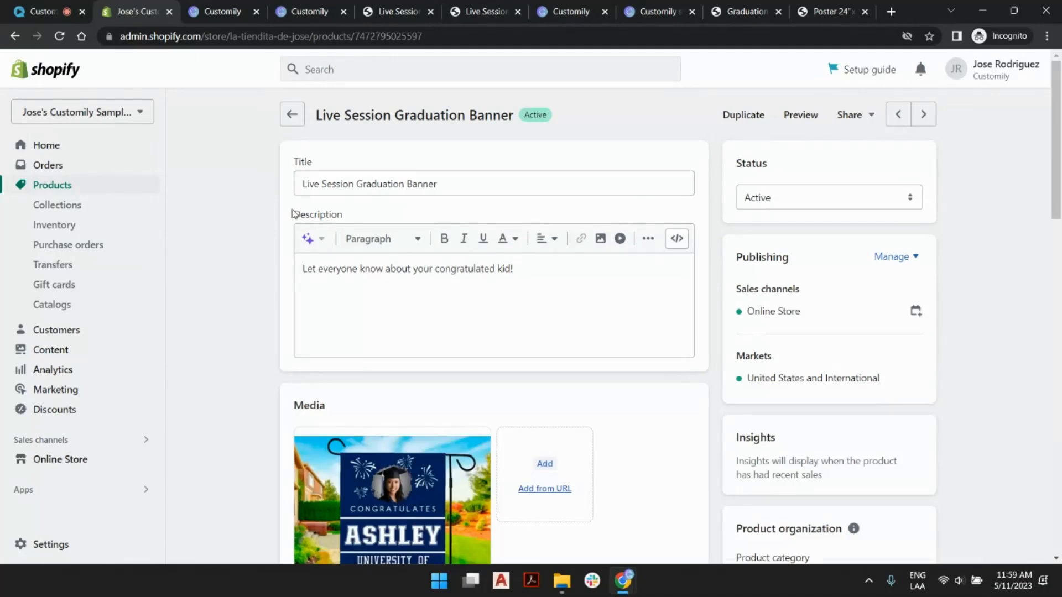
# - Add a Size variant option to the product with the first value 24"x36"
pyautogui.scroll(-8, 275, 210)
pyautogui.scroll(-9, 275, 213)
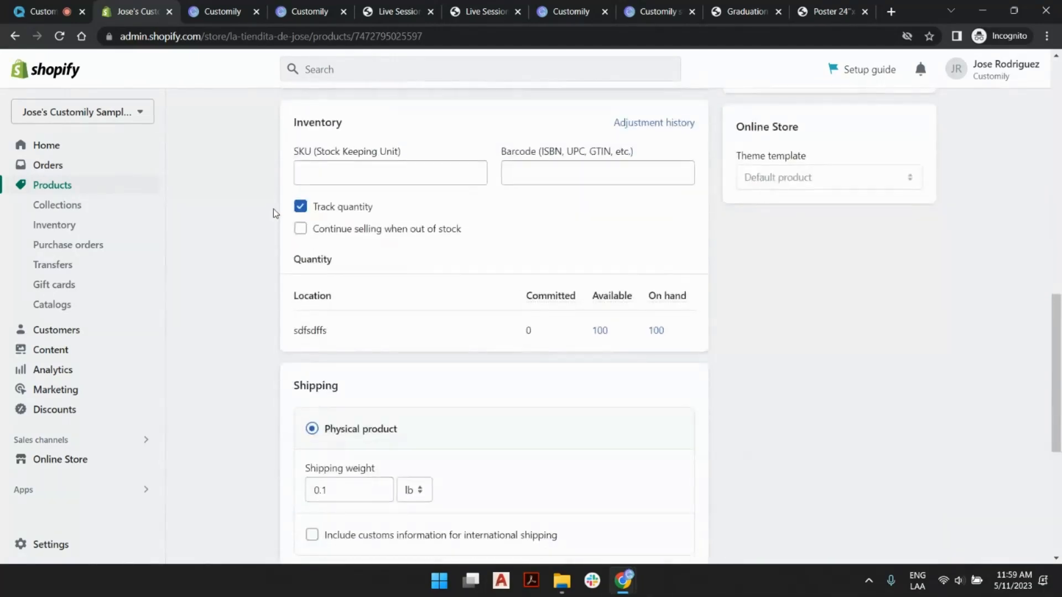
pyautogui.scroll(-3, 271, 243)
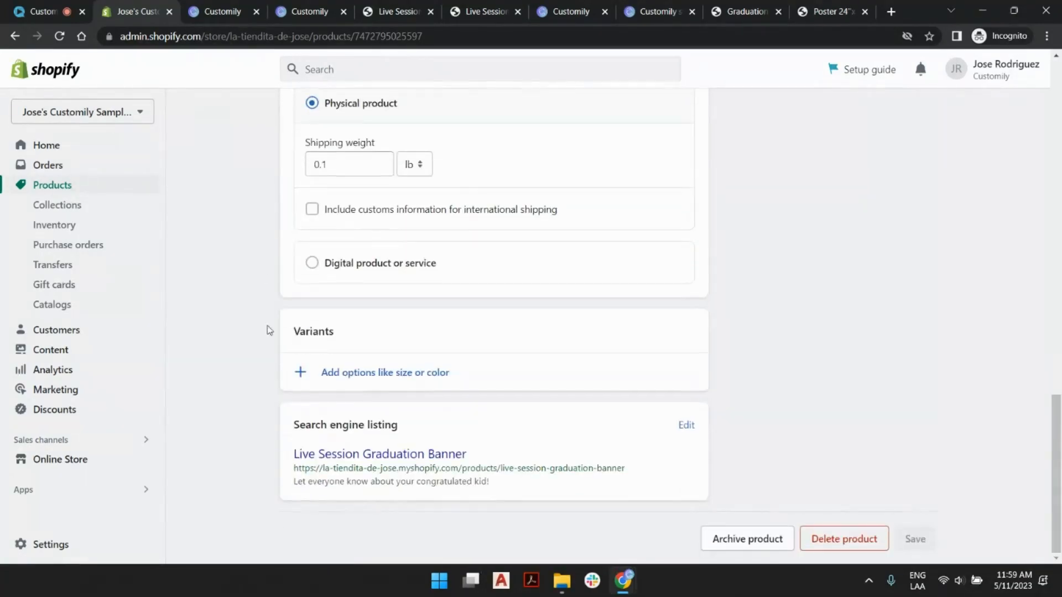
pyautogui.click(406, 377)
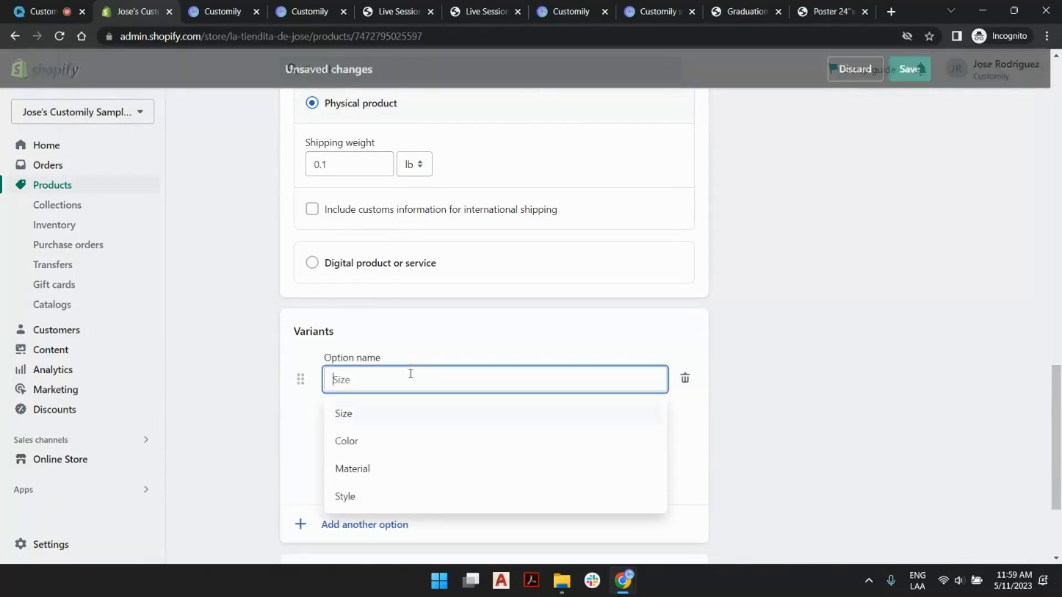
pyautogui.click(350, 413)
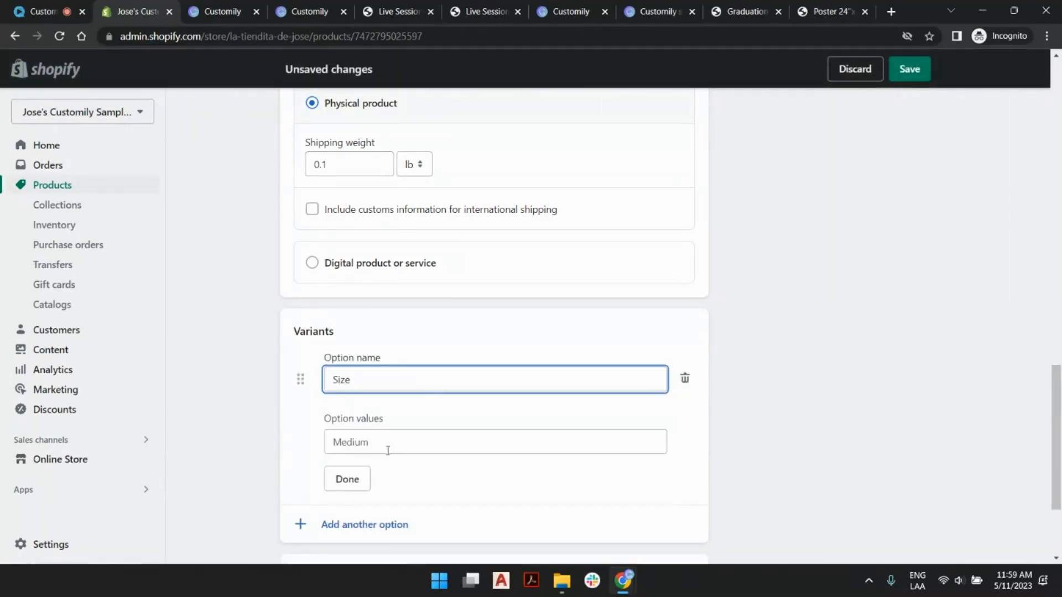
pyautogui.click(404, 440)
pyautogui.write('24"x36')
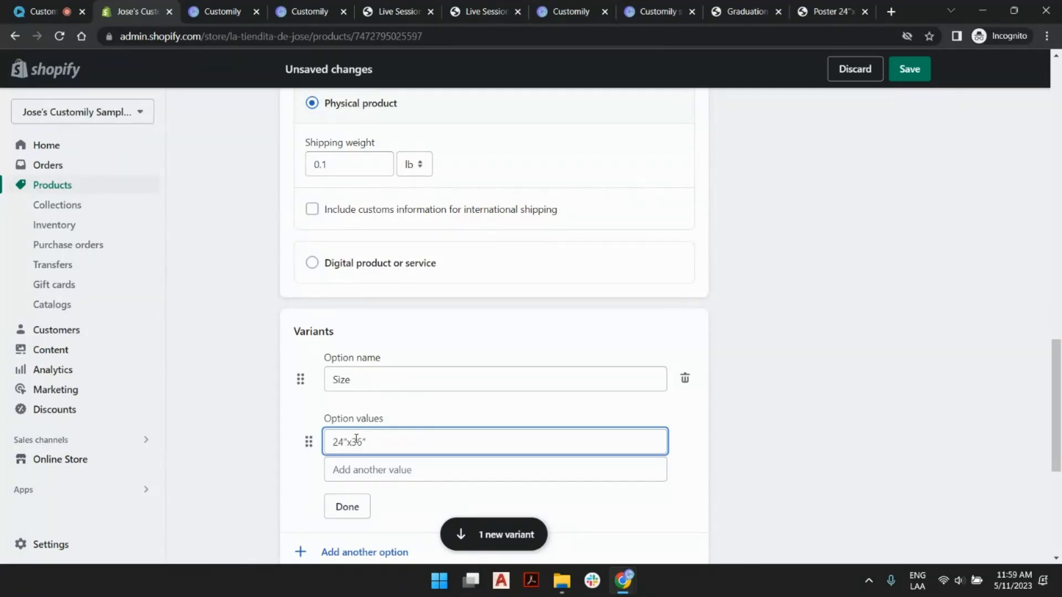
# - Add 12"x24" as a second Size value, finish the option and save the product
pyautogui.click(382, 471)
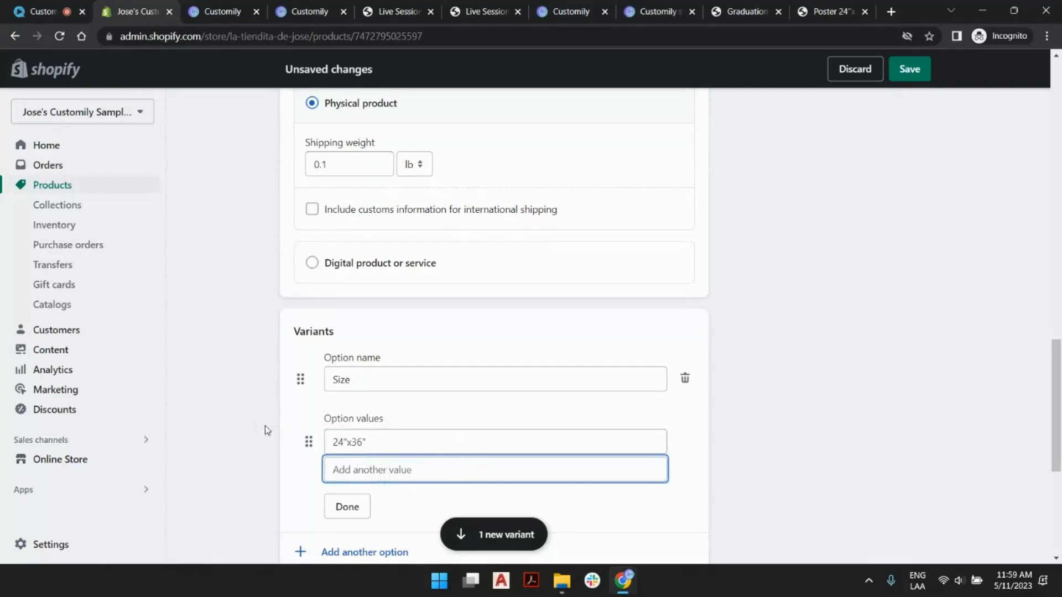
pyautogui.write('12')
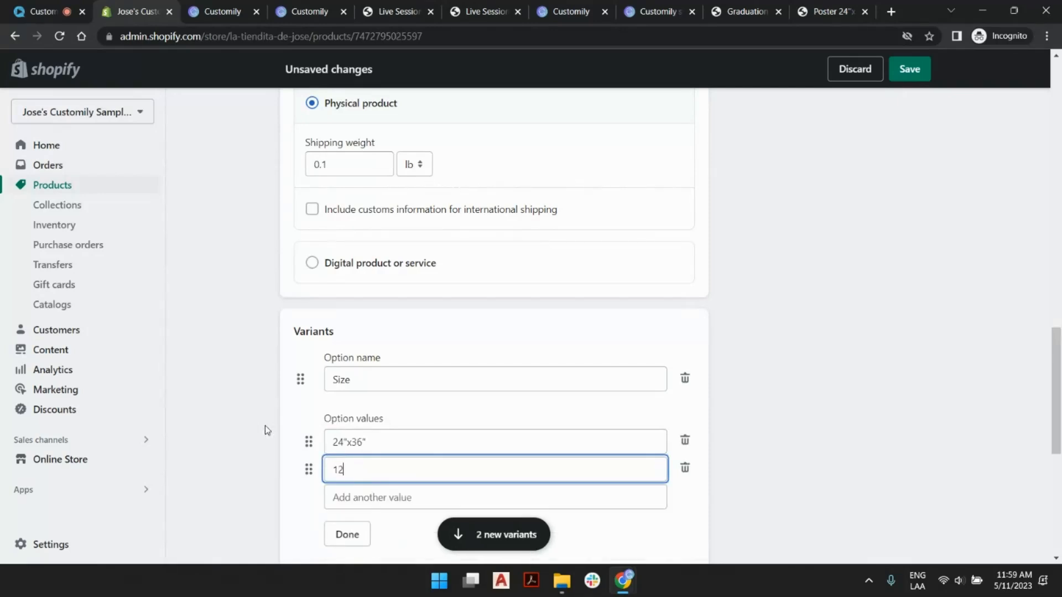
pyautogui.write('"x24"')
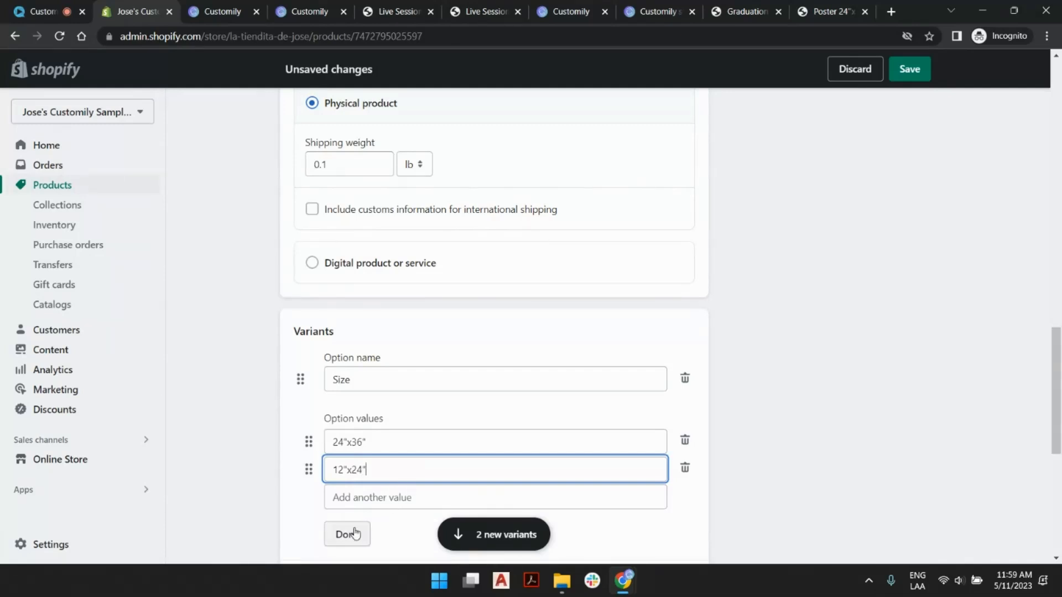
pyautogui.click(354, 532)
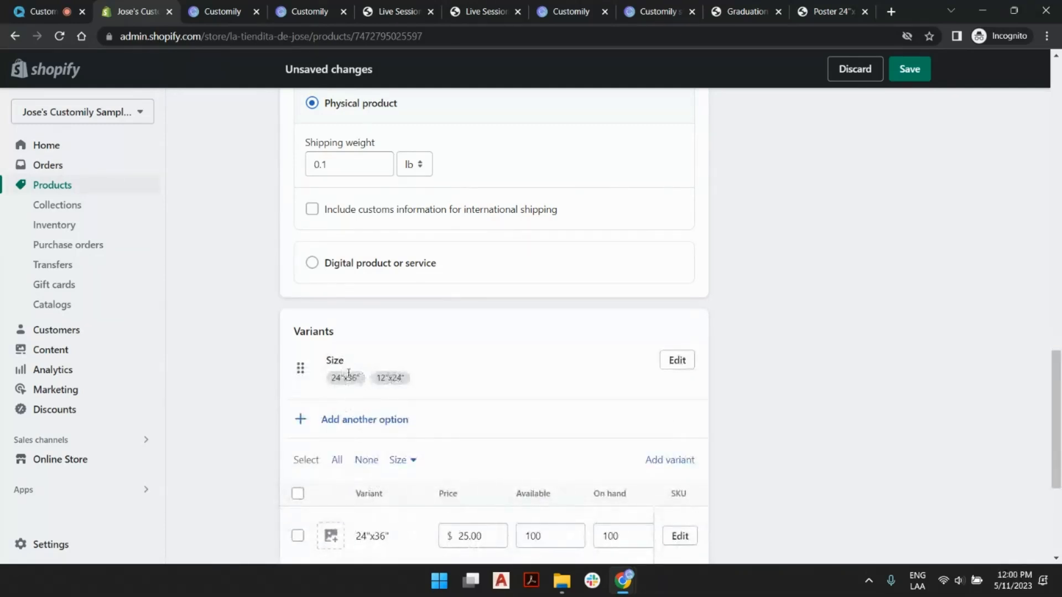
pyautogui.click(927, 68)
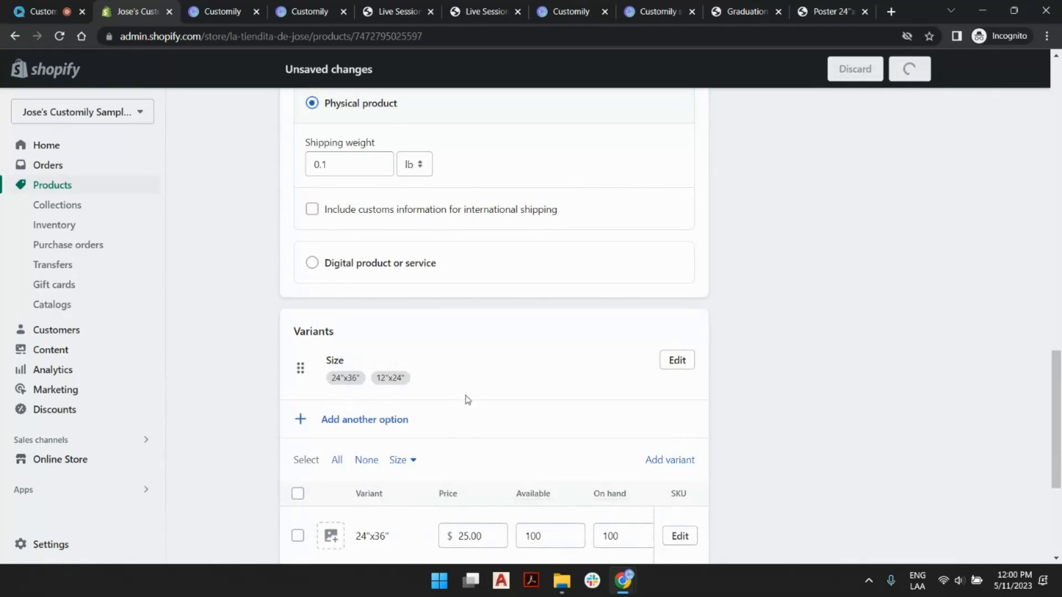
# - Set the price of the 12"x24" variant to $15.00 and save the product
pyautogui.scroll(6, 512, 353)
pyautogui.scroll(-4, 511, 340)
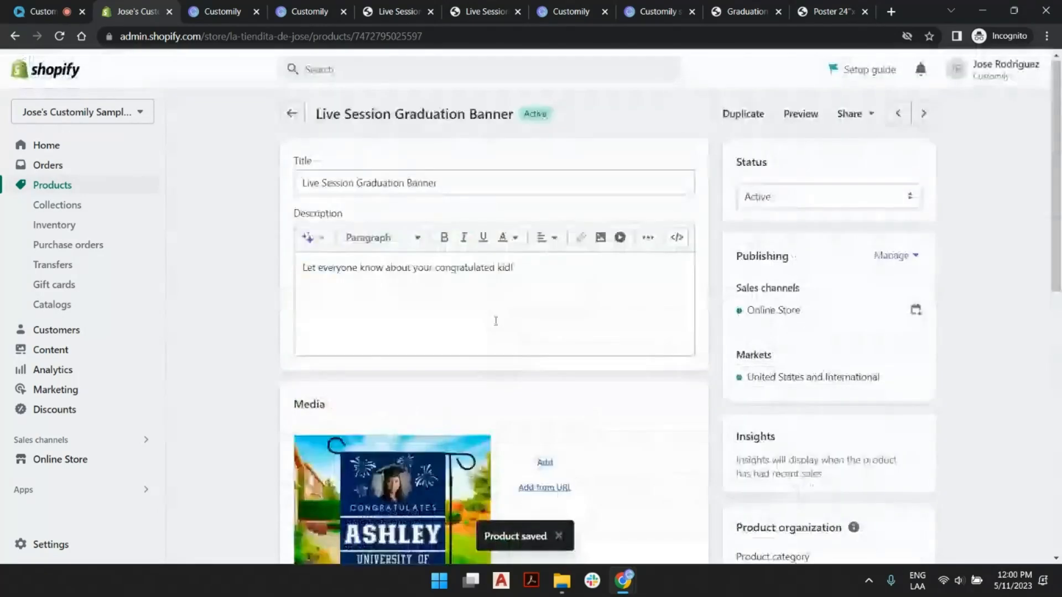
pyautogui.scroll(-10, 495, 321)
pyautogui.click(464, 353)
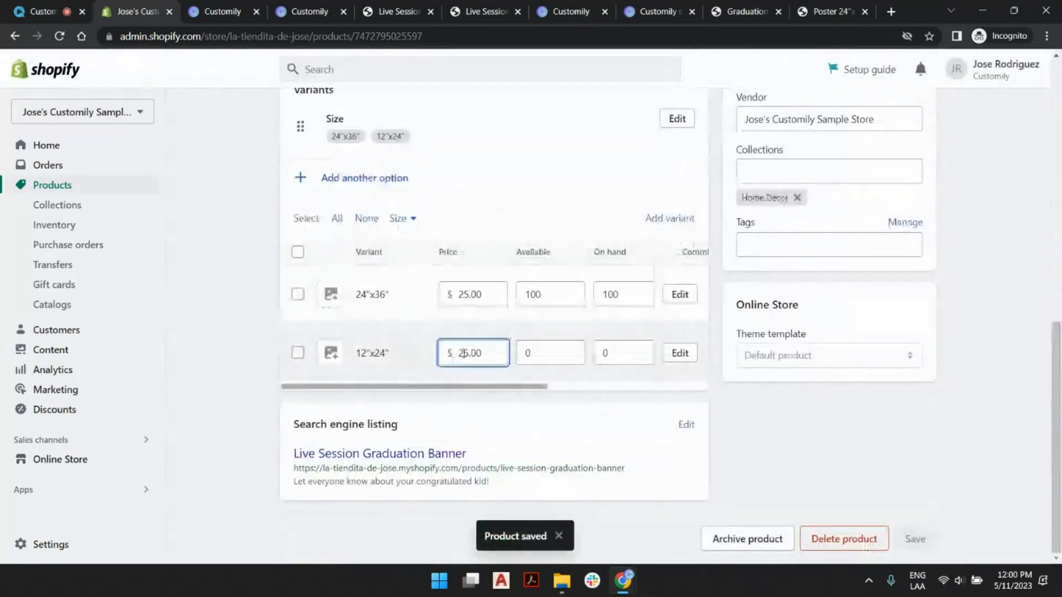
pyautogui.press('BackSpace')
pyautogui.write('1')
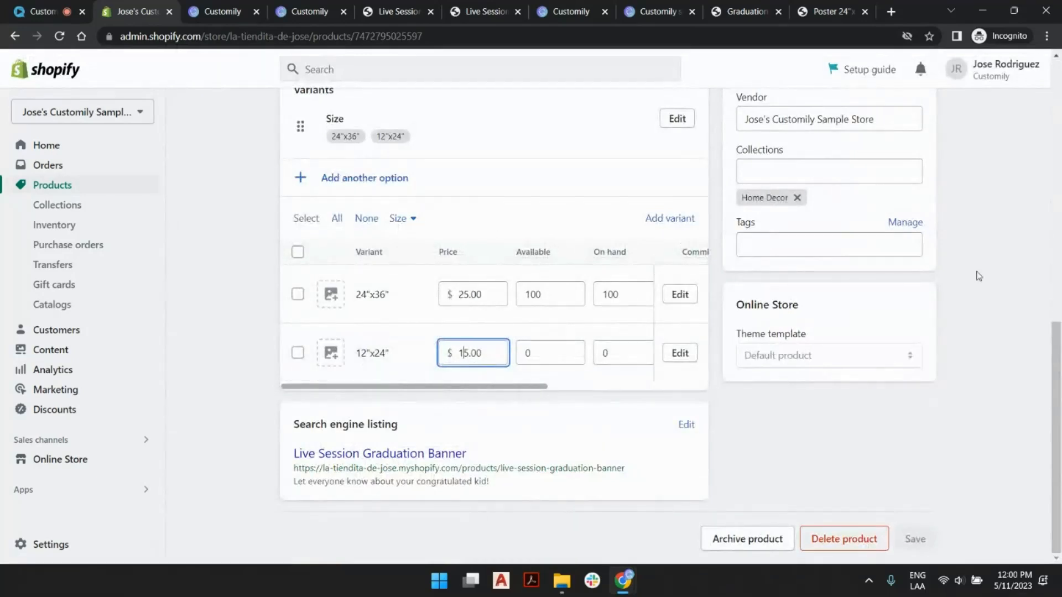
pyautogui.click(1030, 319)
pyautogui.click(928, 549)
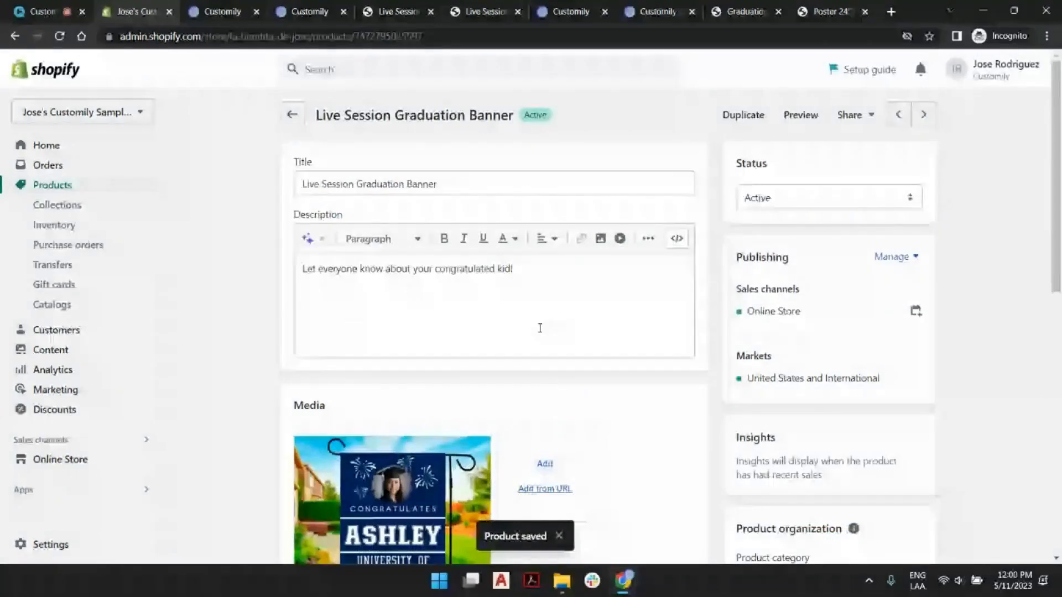
# - Set the available quantity of the 12"x24" variant to 100 and save the product
pyautogui.scroll(-10, 540, 330)
pyautogui.doubleClick(565, 350)
pyautogui.write('100')
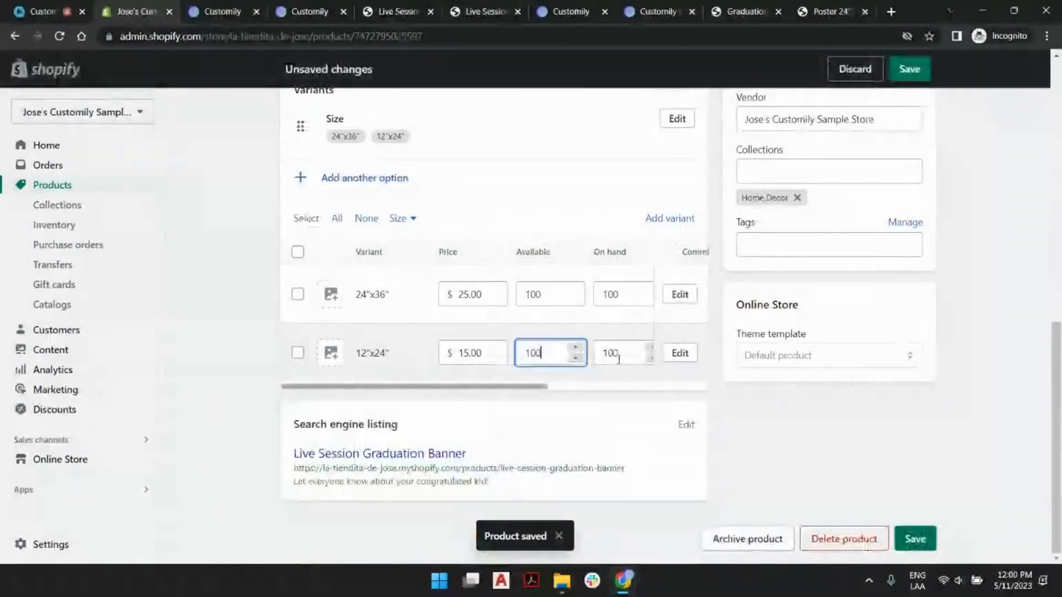
pyautogui.click(915, 539)
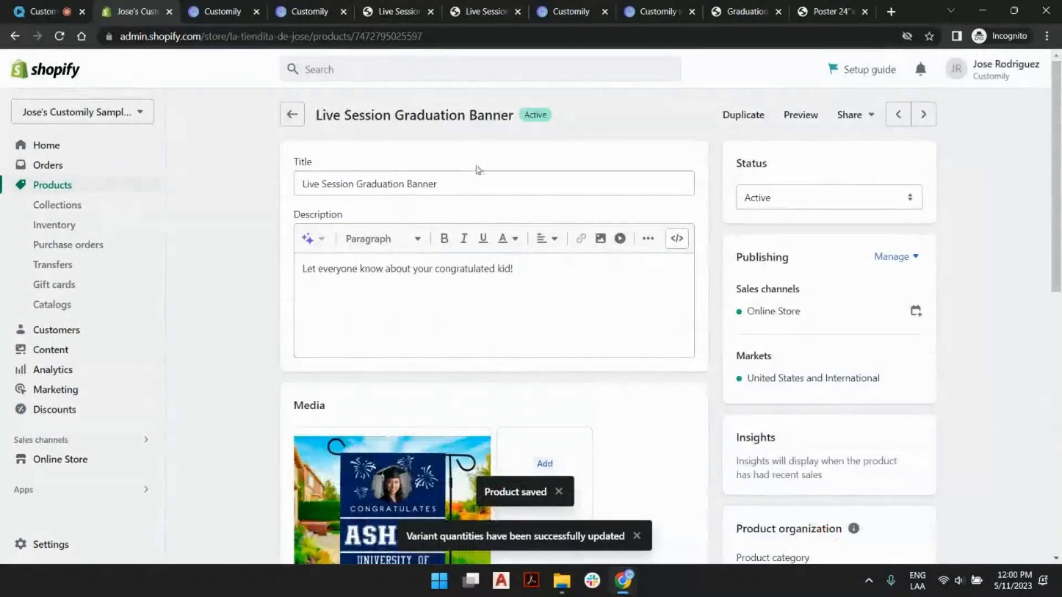
# - Switch to the Customily store's product list and sync the products from Shopify
pyautogui.click(324, 8)
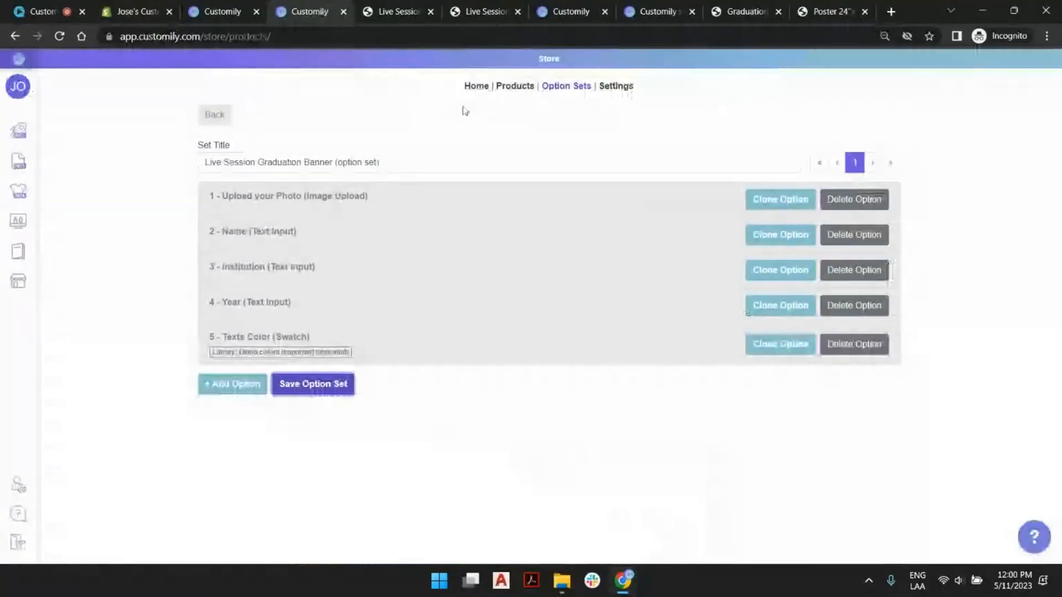
pyautogui.click(515, 86)
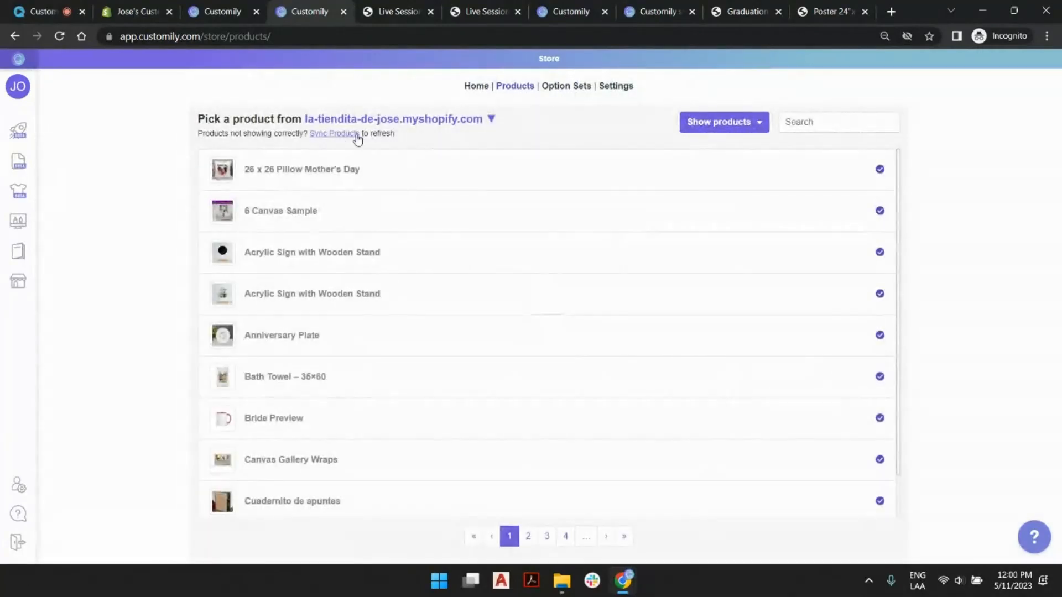
pyautogui.click(352, 134)
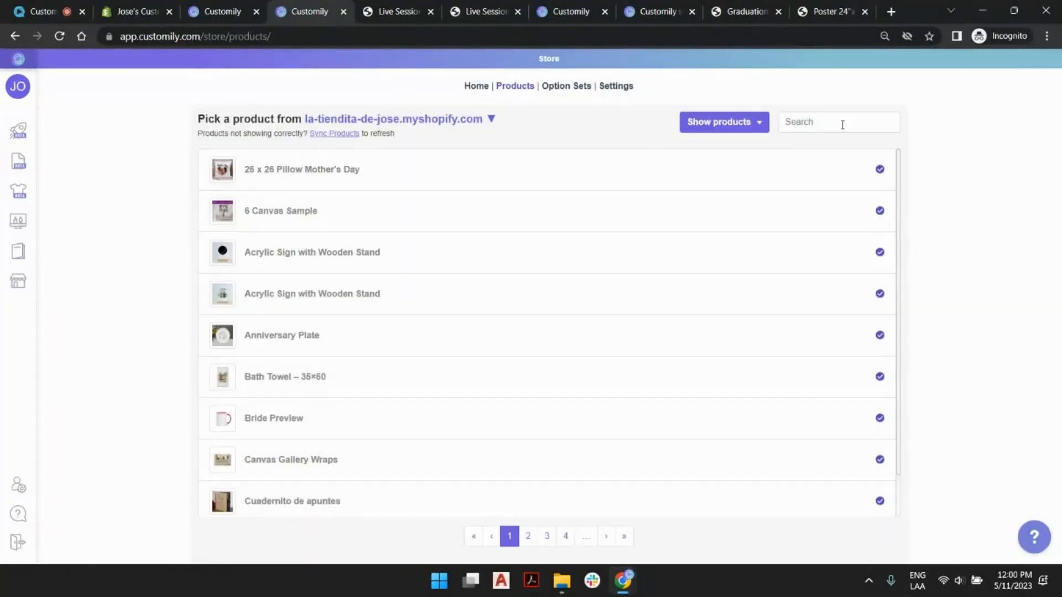
# - Search the Customily products for banner and open the Live Session Graduation Banner's configuration
pyautogui.click(842, 124)
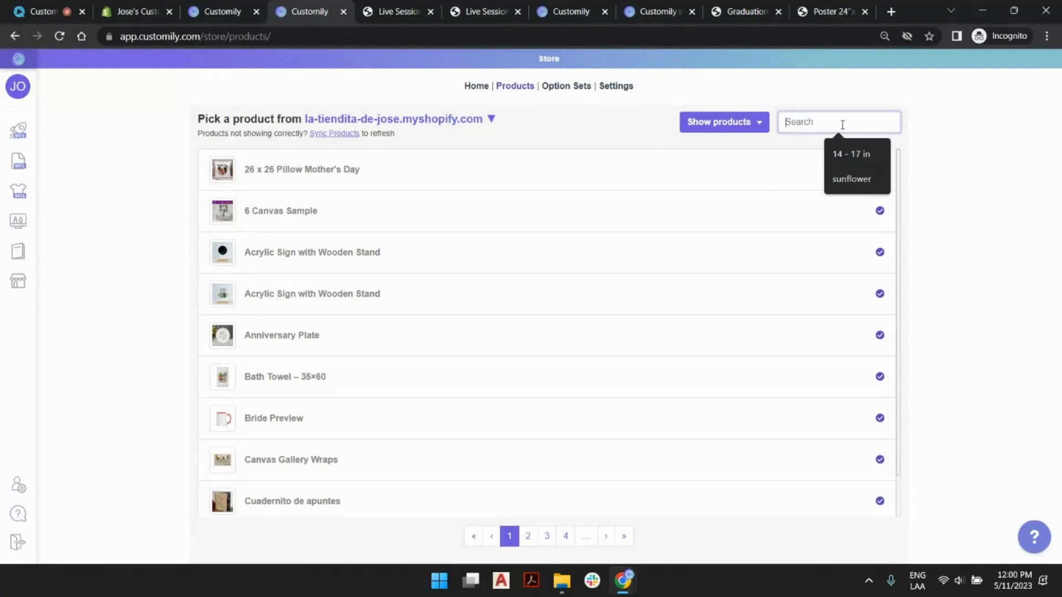
pyautogui.write('banner')
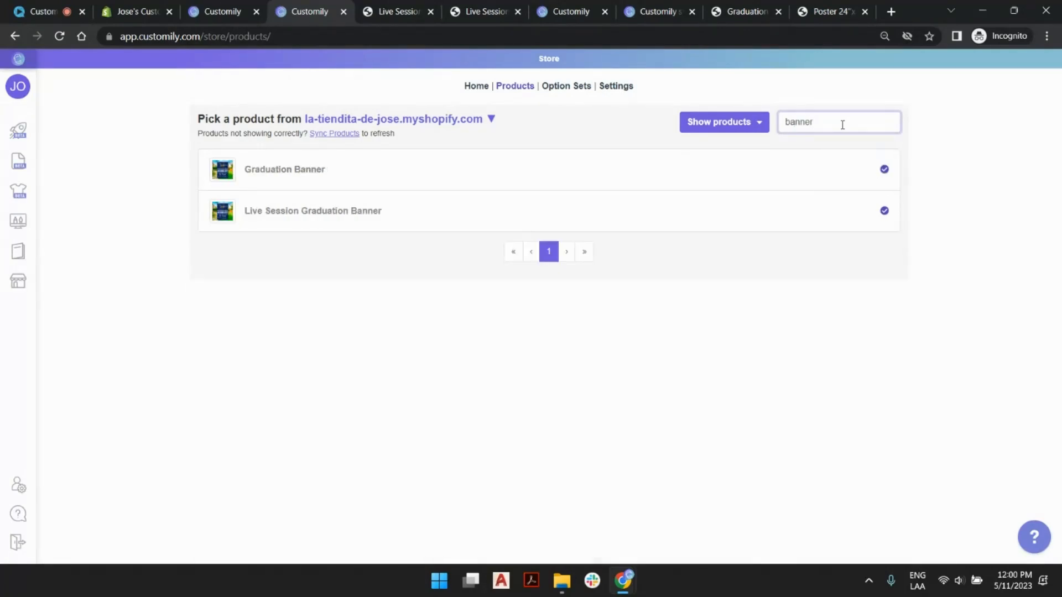
pyautogui.click(360, 218)
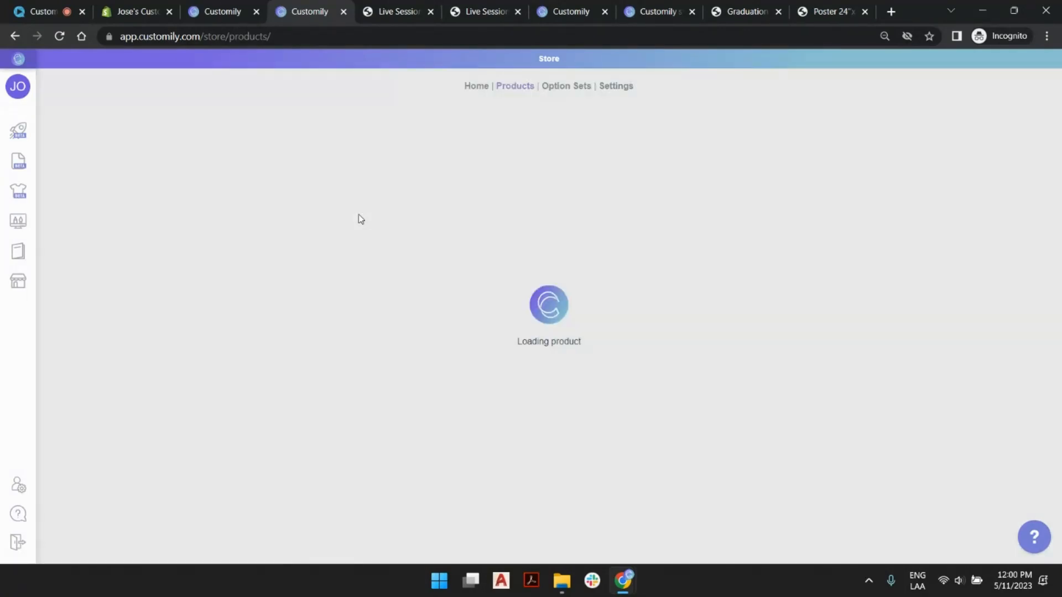
pyautogui.scroll(-1, 437, 177)
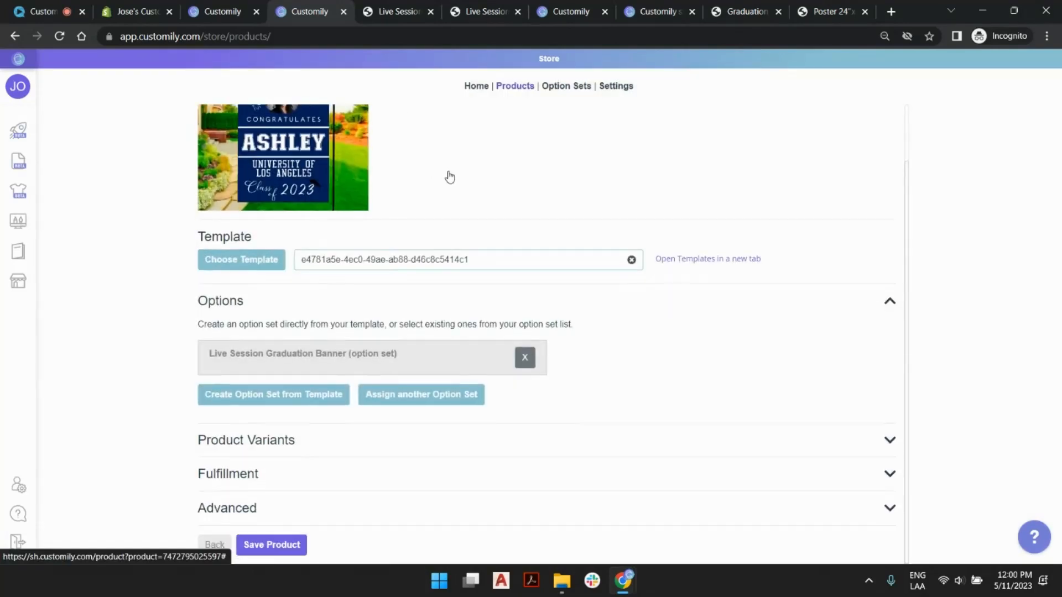
# - Add a Change Template Customily function to the product's Size variant
pyautogui.click(287, 443)
pyautogui.scroll(-3, 305, 413)
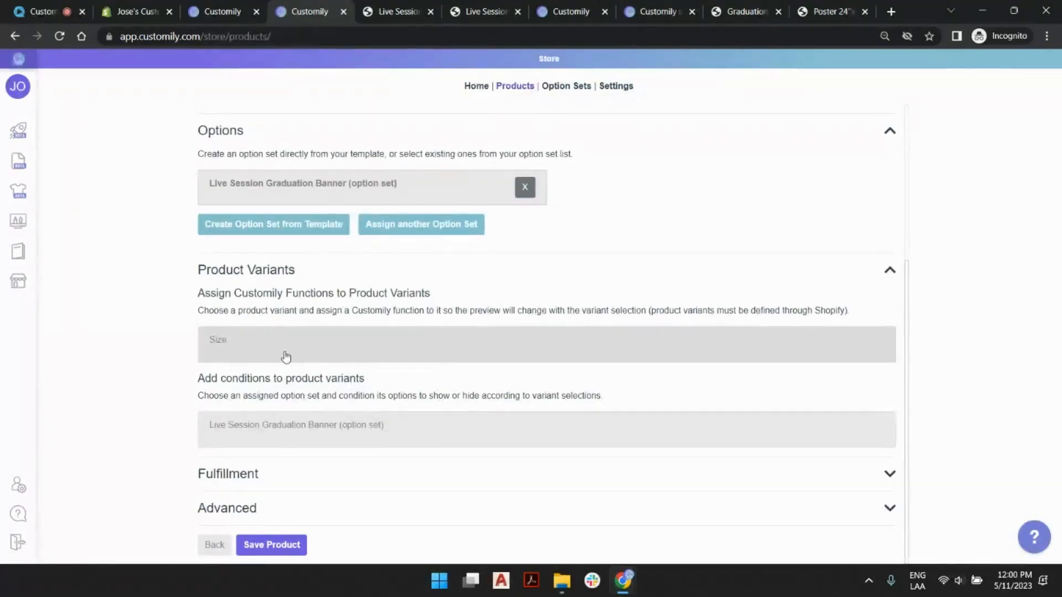
pyautogui.click(284, 356)
pyautogui.scroll(-2, 398, 311)
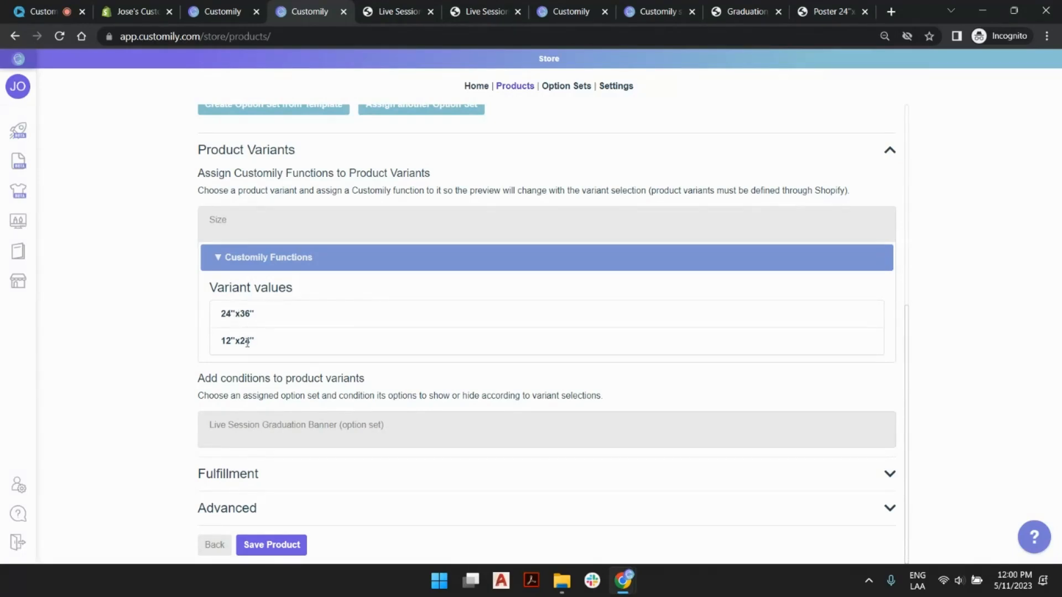
pyautogui.click(293, 269)
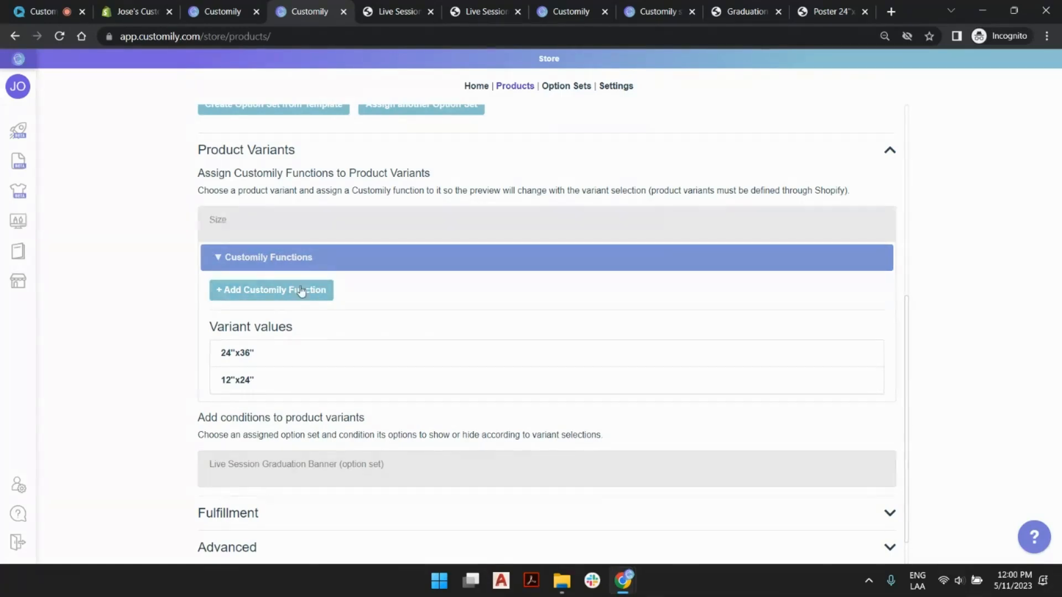
pyautogui.click(303, 290)
pyautogui.click(350, 286)
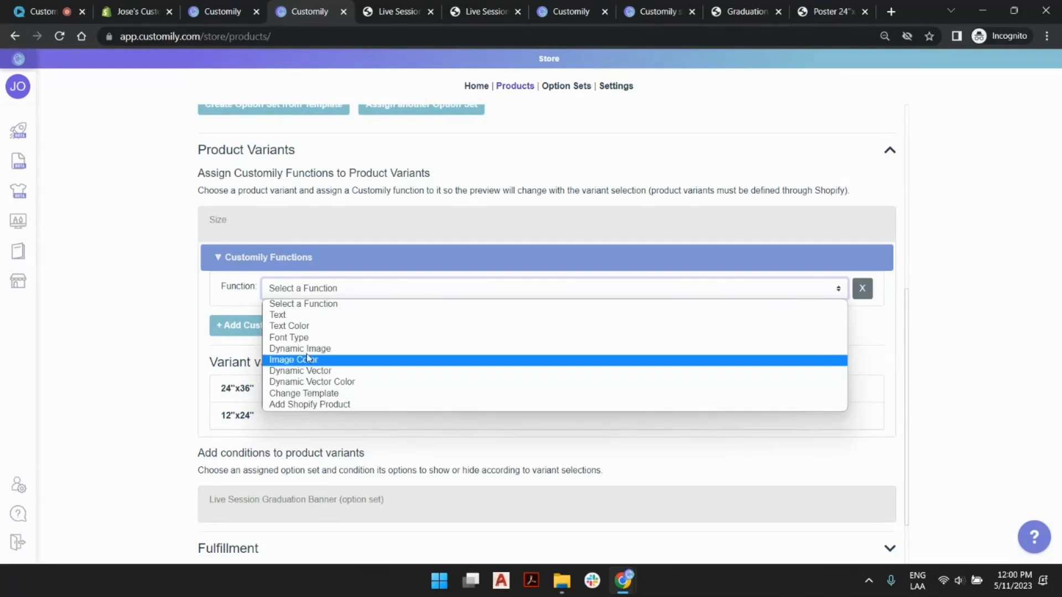
pyautogui.click(326, 394)
# - Assign the Live Session Graduation Banner template to the 24"x36" variant value
pyautogui.scroll(-3, 387, 324)
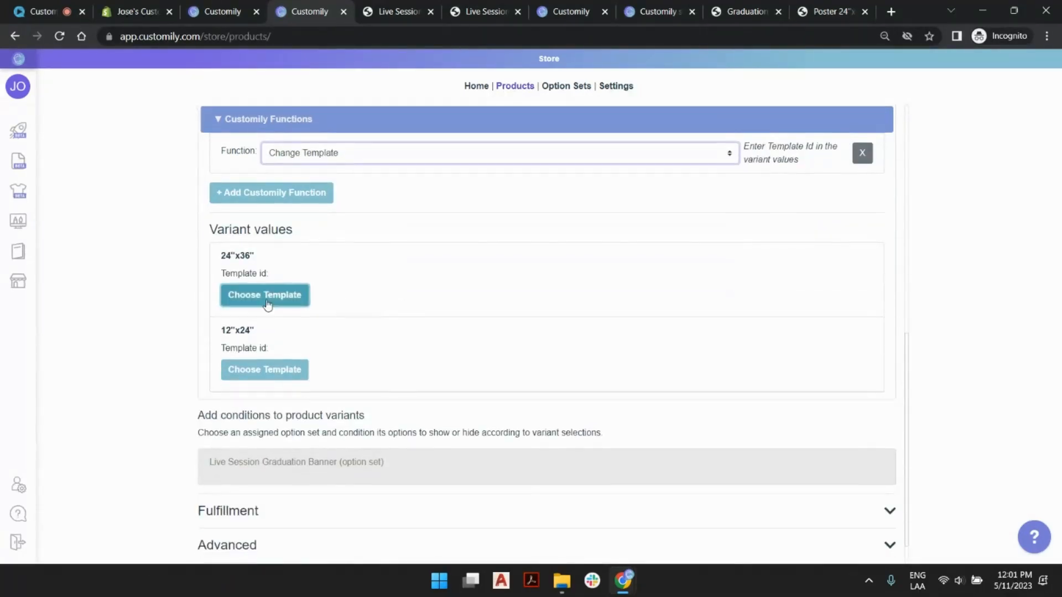
pyautogui.click(267, 298)
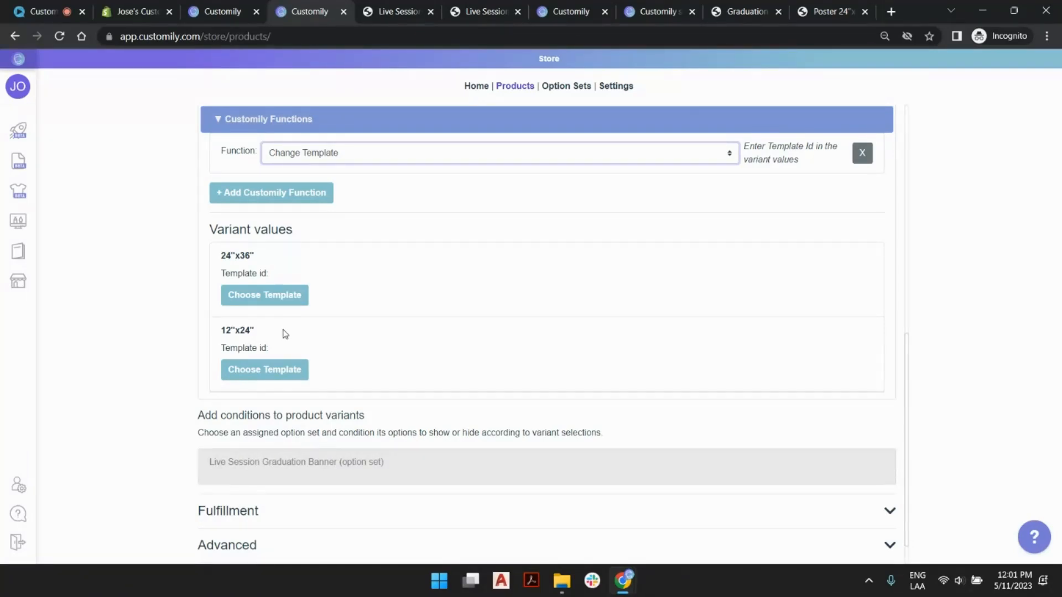
pyautogui.click(289, 296)
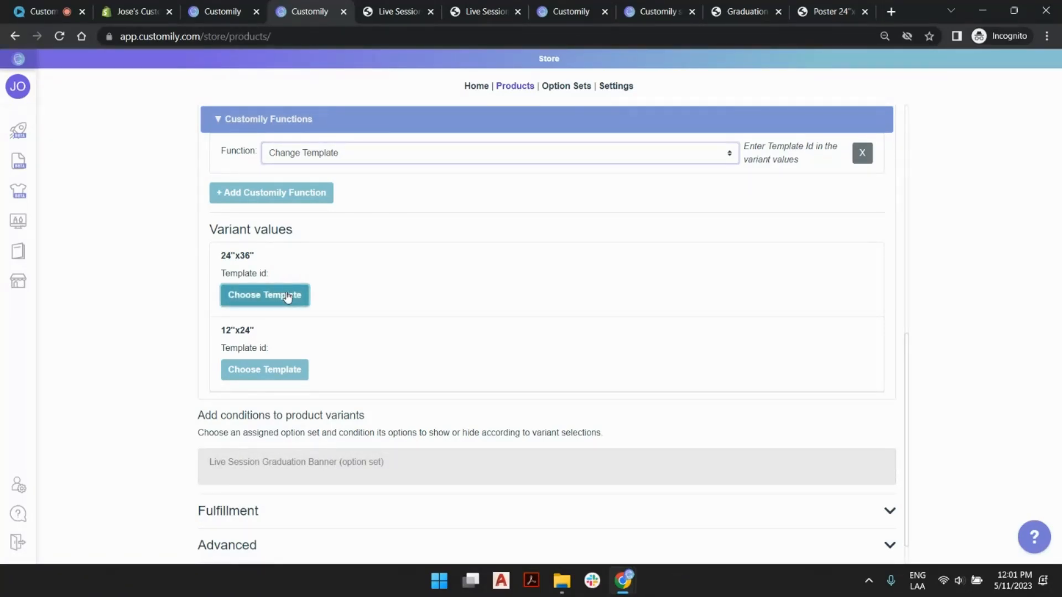
pyautogui.click(615, 139)
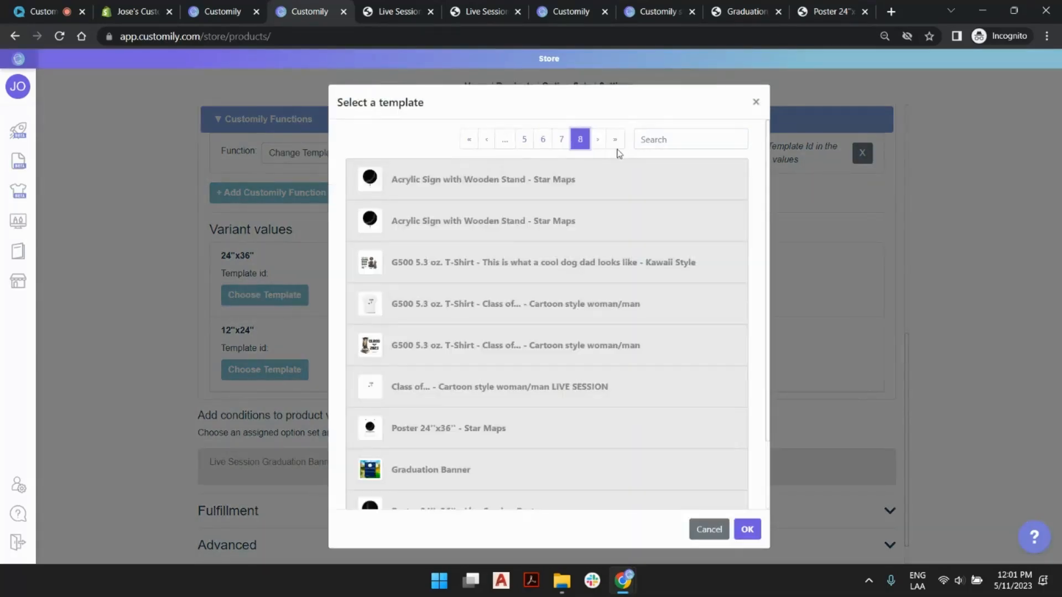
pyautogui.scroll(-3, 476, 306)
pyautogui.doubleClick(505, 475)
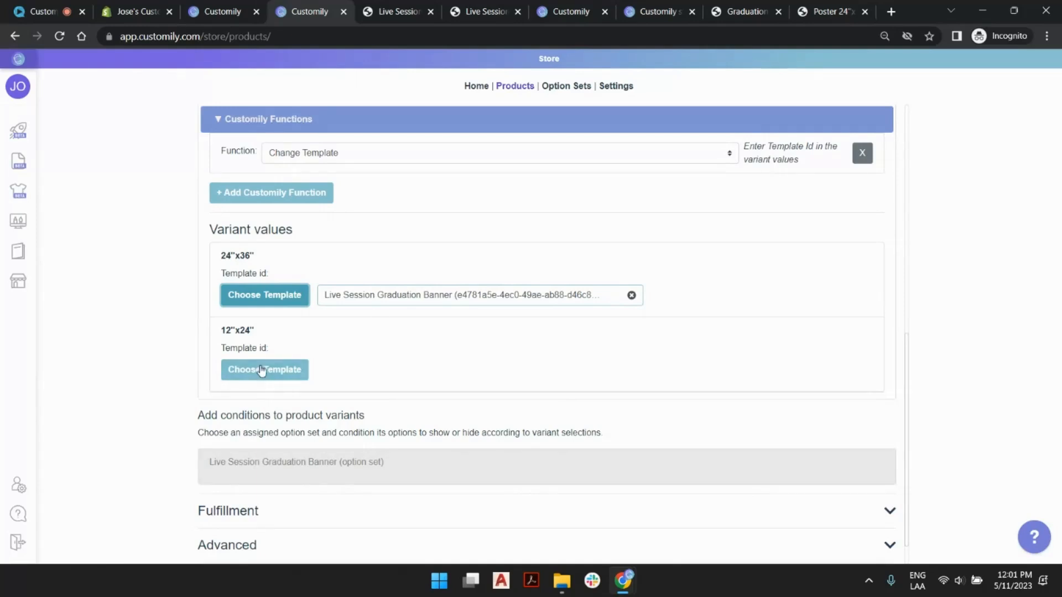
# - Go to the templates list, sort it by most recently modified, and clone the Live Session Graduation Banner template
pyautogui.click(289, 370)
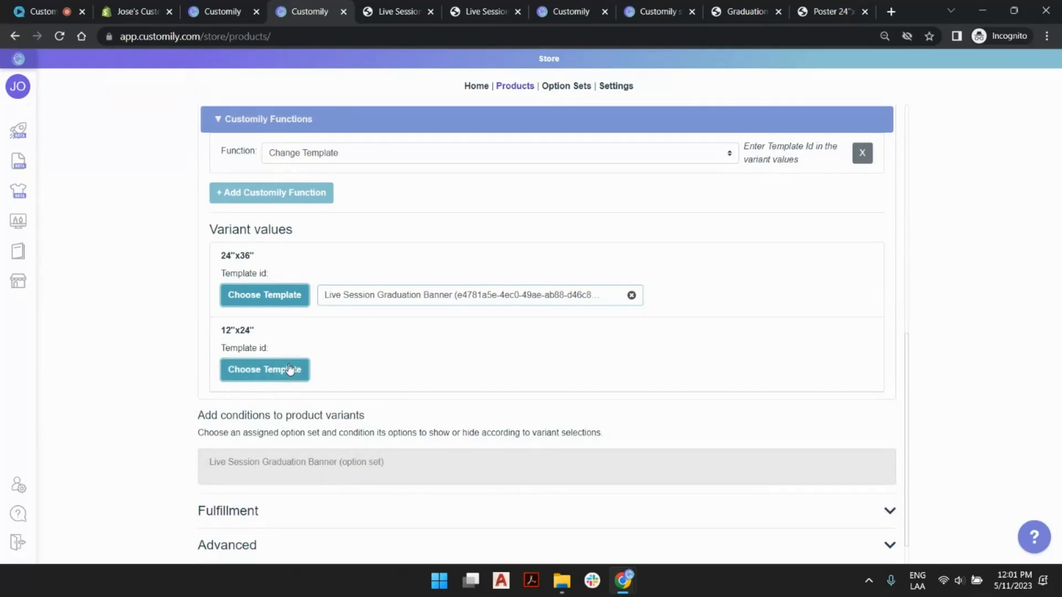
pyautogui.click(564, 11)
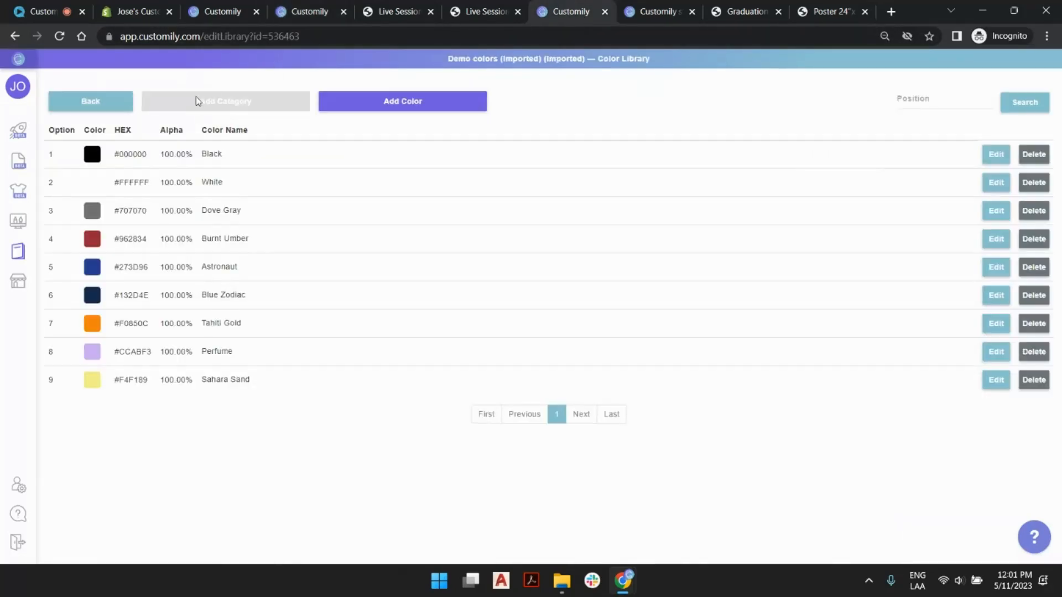
pyautogui.click(641, 11)
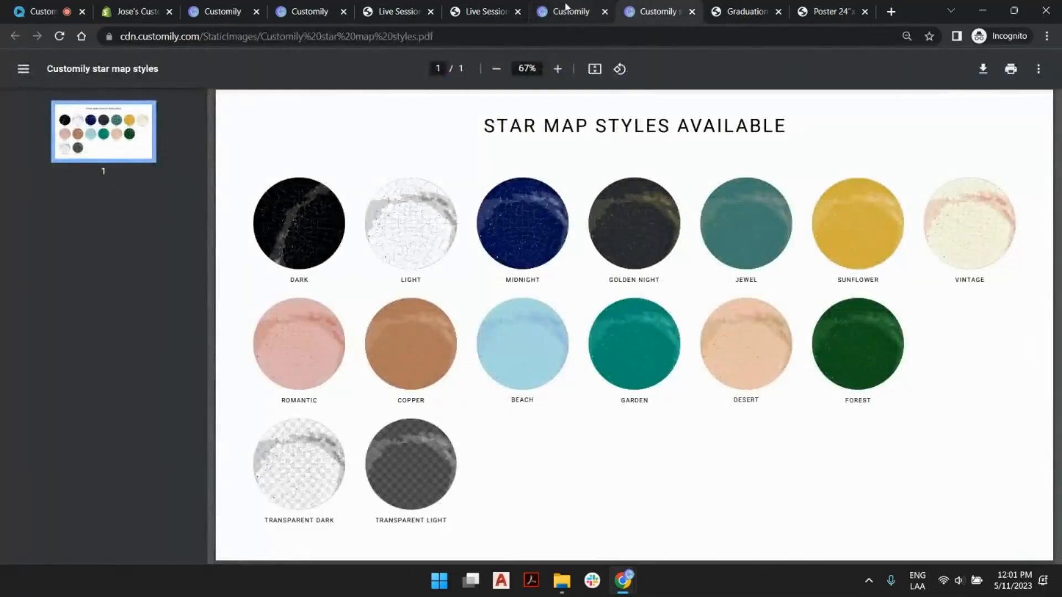
pyautogui.hotkey('ctrl', 'shift', 'Tab')
pyautogui.click(23, 220)
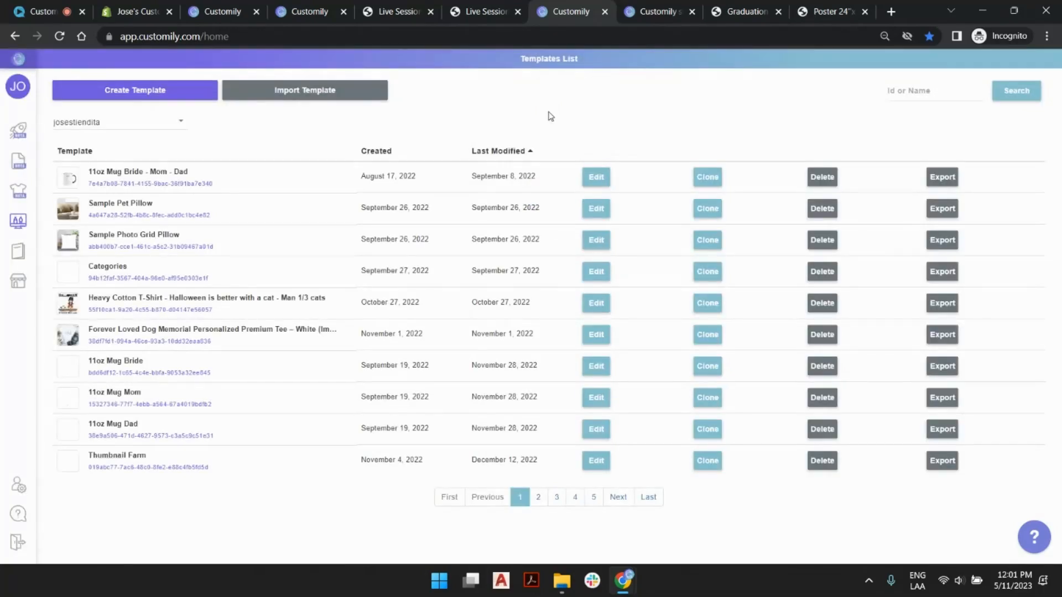
pyautogui.click(532, 151)
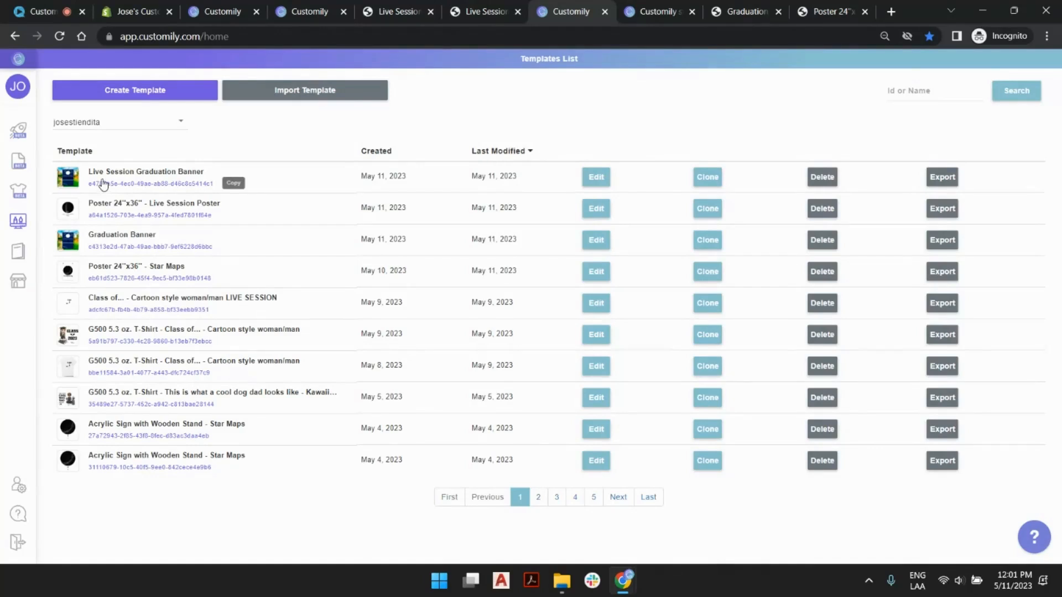
pyautogui.click(703, 180)
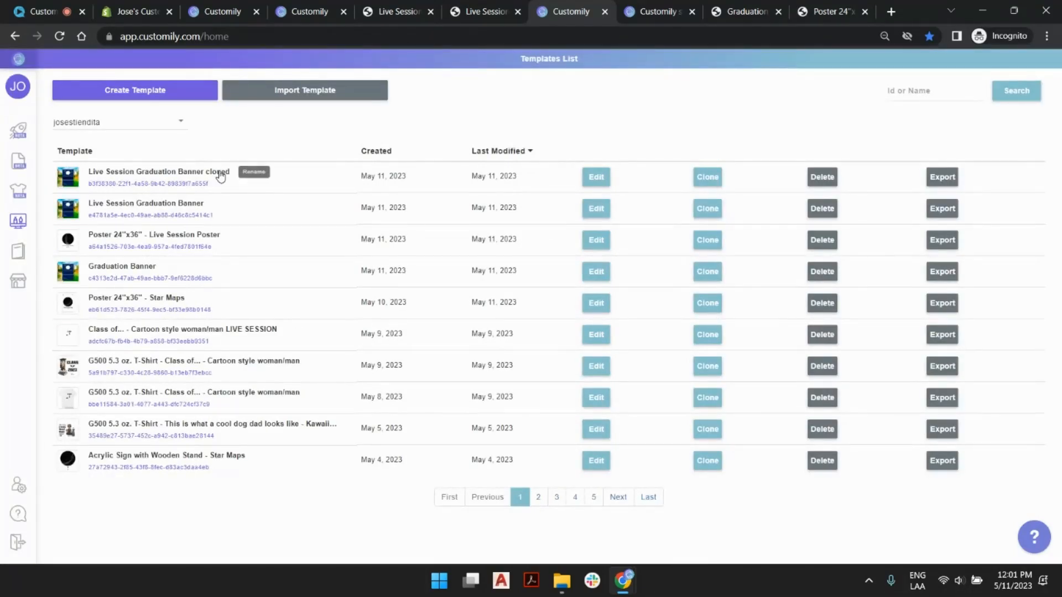
# - Rename the cloned template as Live Session Graduation Banner 12x24
pyautogui.click(221, 176)
pyautogui.moveTo(201, 176); pyautogui.dragTo(257, 174)
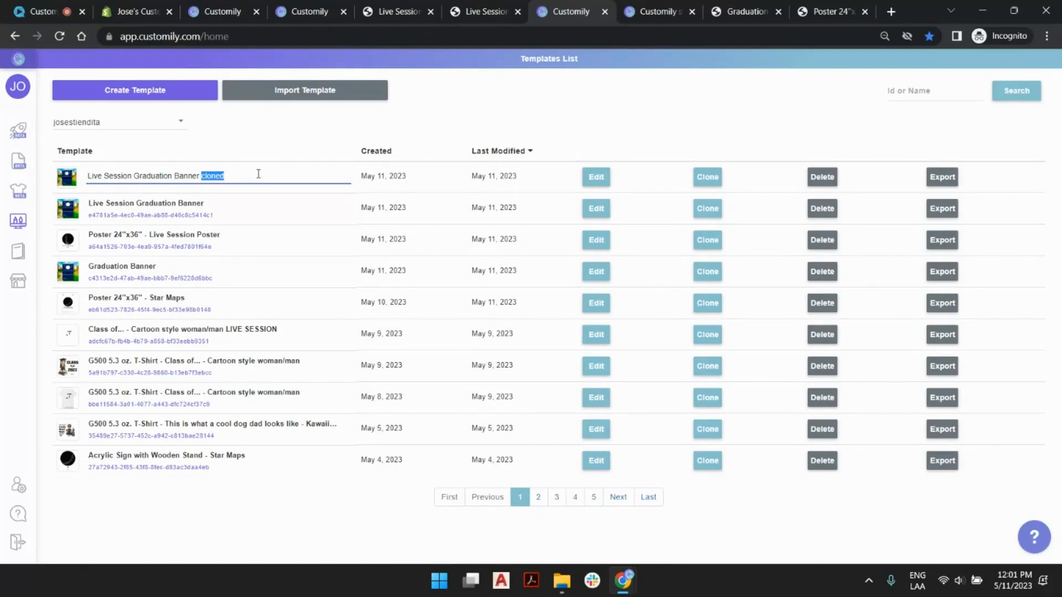
pyautogui.write('12x24')
pyautogui.press('Return')
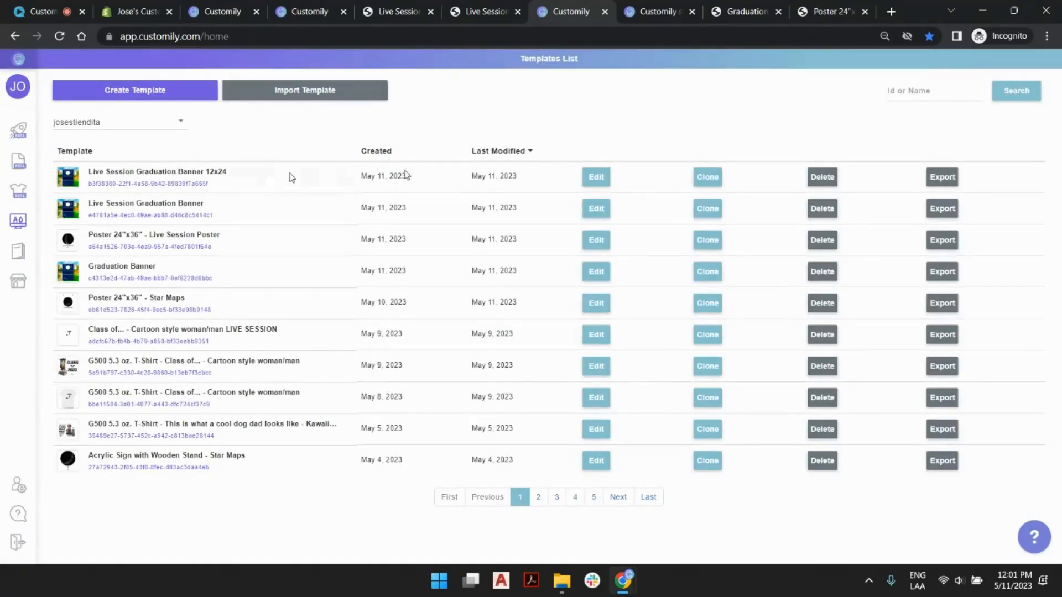
# - Open the Live Session Graduation Banner 12x24 template for editing and resize its page to 12 by 24 inches
pyautogui.click(596, 176)
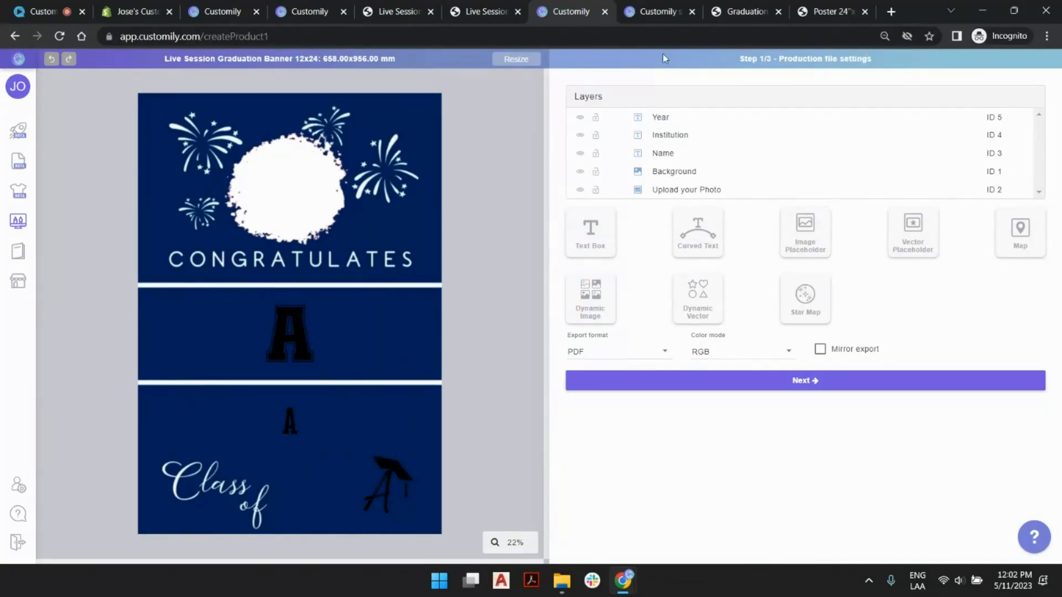
pyautogui.click(516, 58)
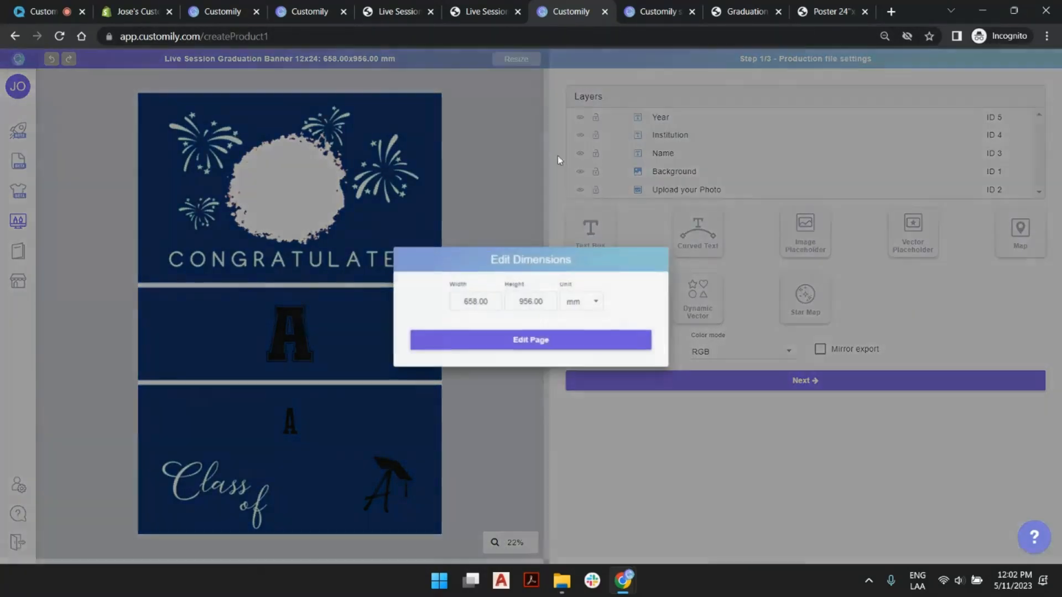
pyautogui.click(587, 302)
pyautogui.click(591, 328)
pyautogui.moveTo(489, 297); pyautogui.dragTo(425, 293)
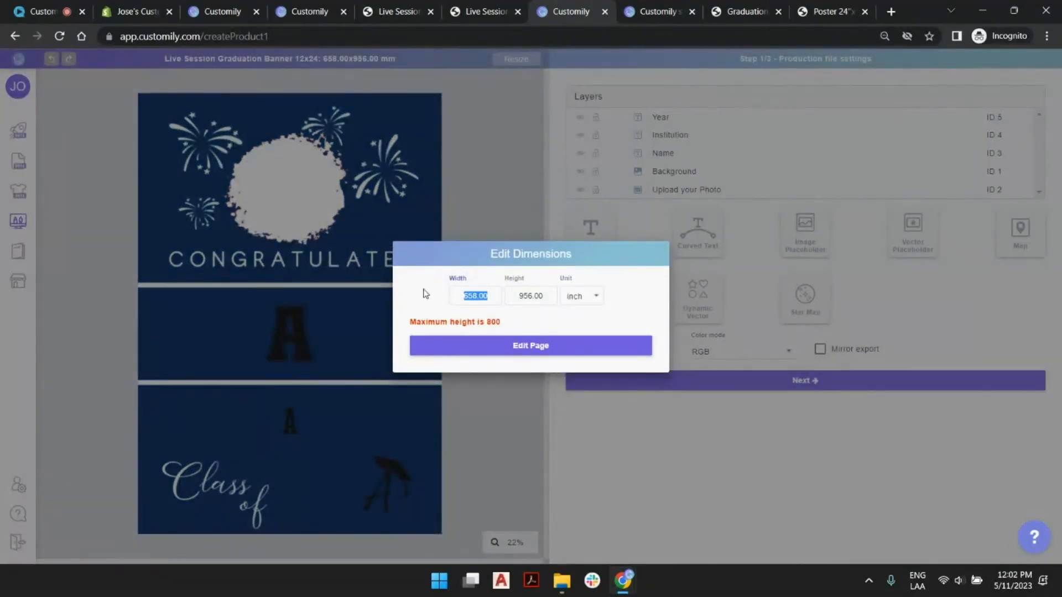
pyautogui.write('12')
pyautogui.press('Tab')
pyautogui.write('24')
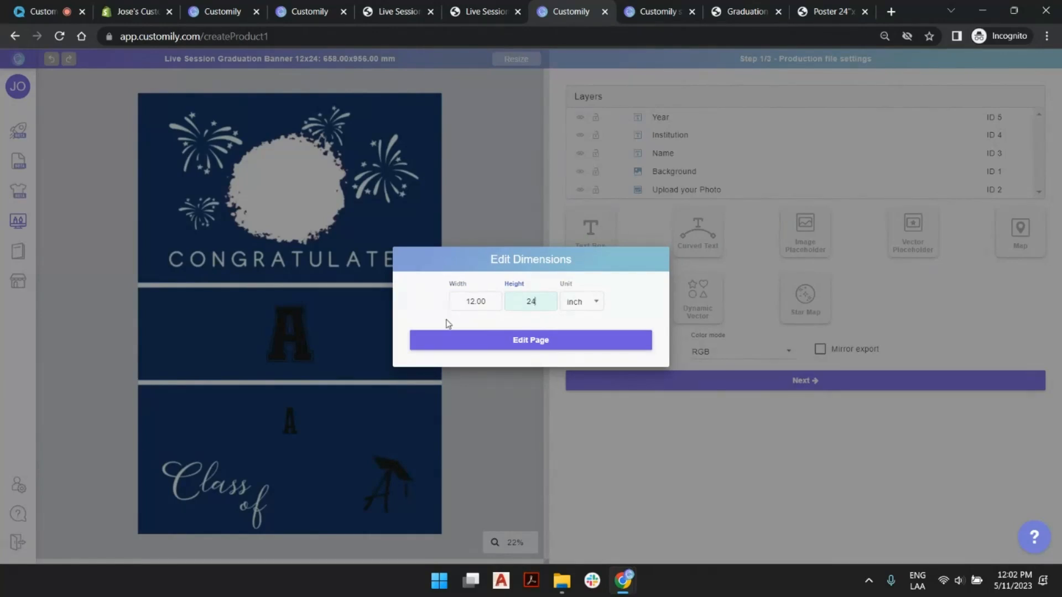
pyautogui.click(479, 341)
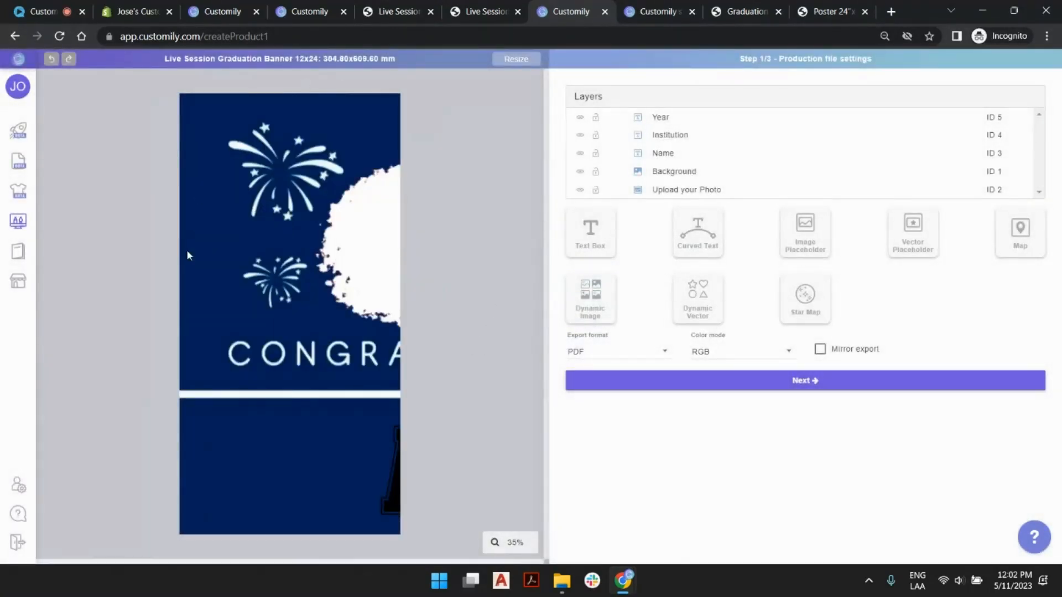
# - Select all layers from Year to Upload your Photo and scale them down together to match the page width
pyautogui.click(689, 191)
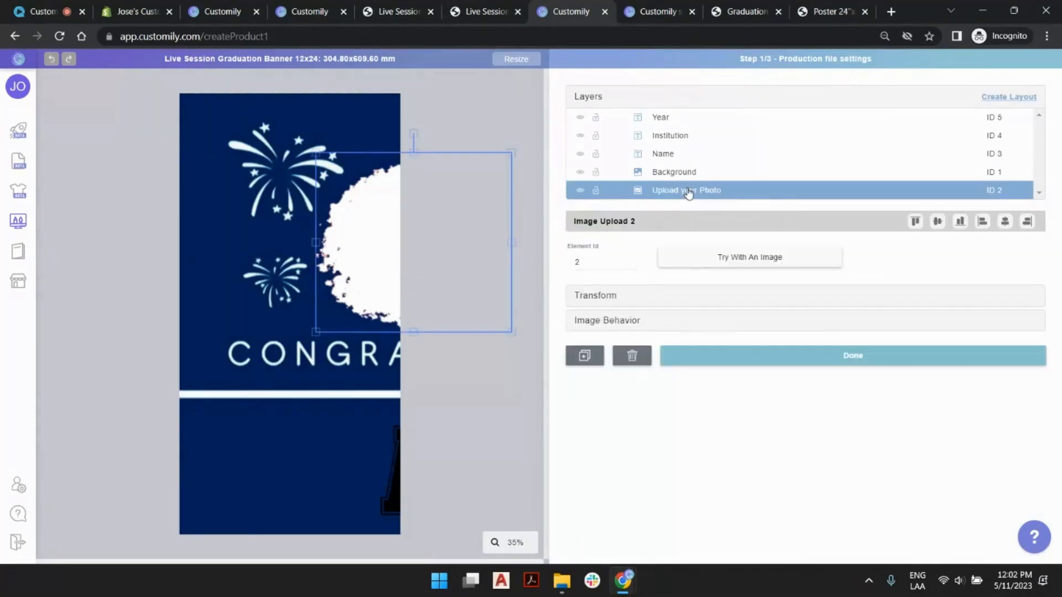
pyautogui.keyDown('shift'); pyautogui.click(661, 118); pyautogui.keyUp('shift')
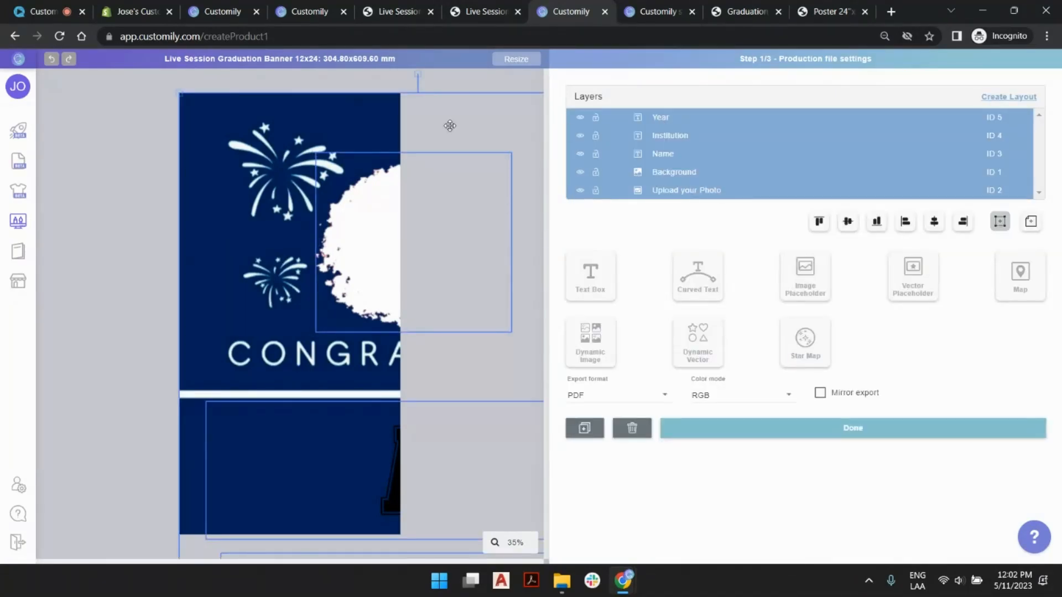
pyautogui.scroll(-5, 257, 213)
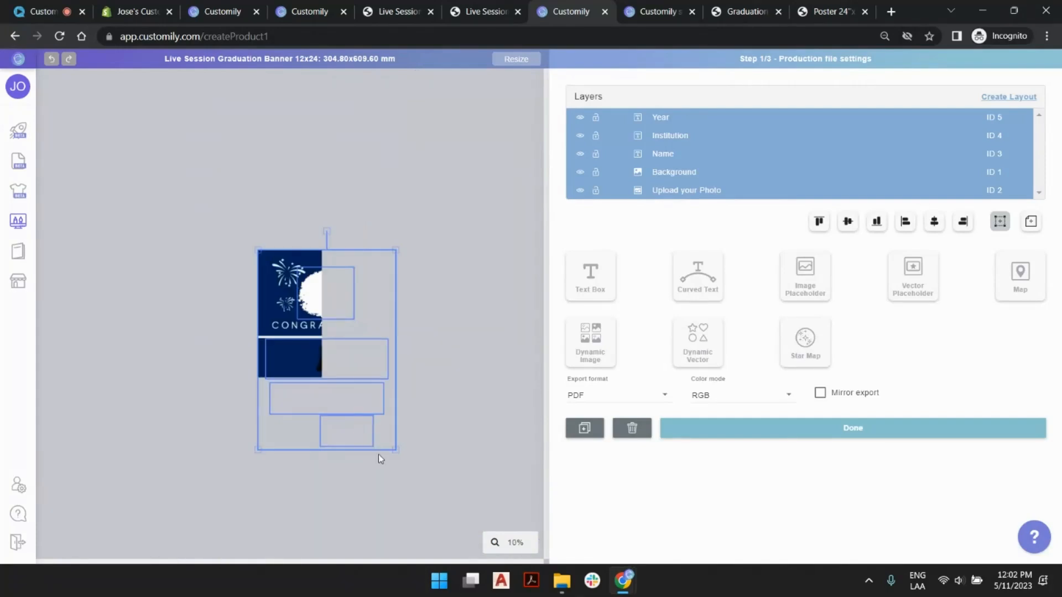
pyautogui.moveTo(394, 448); pyautogui.dragTo(297, 368)
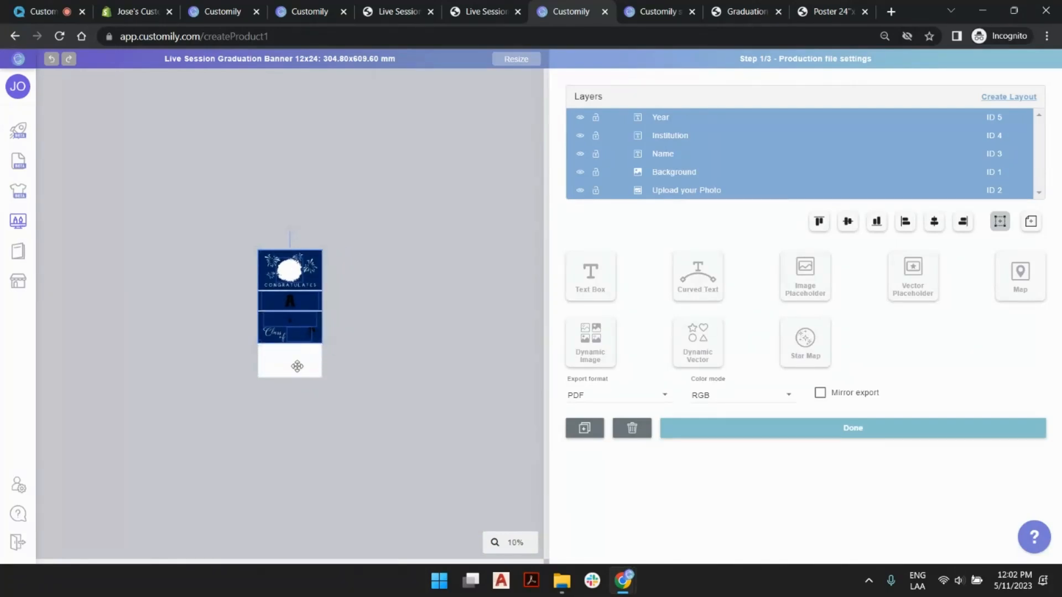
pyautogui.scroll(5, 297, 366)
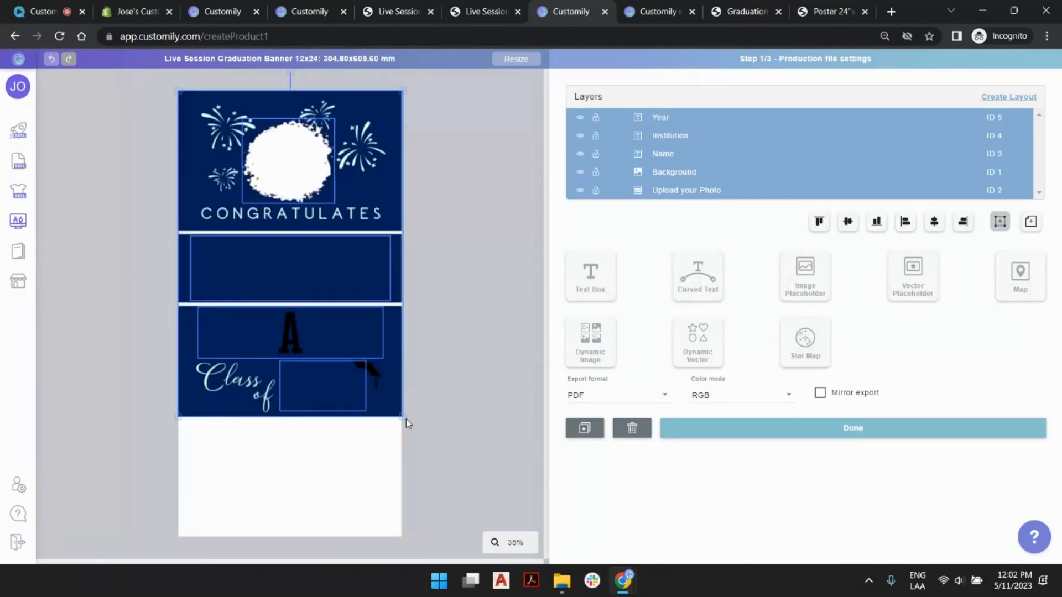
pyautogui.scroll(-2, 259, 325)
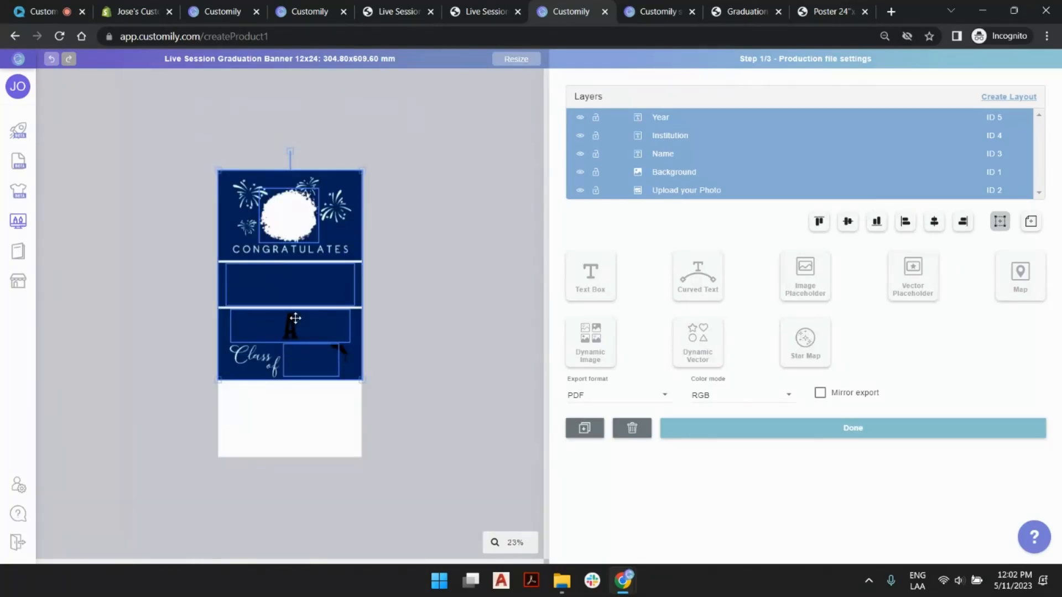
pyautogui.scroll(2, 296, 319)
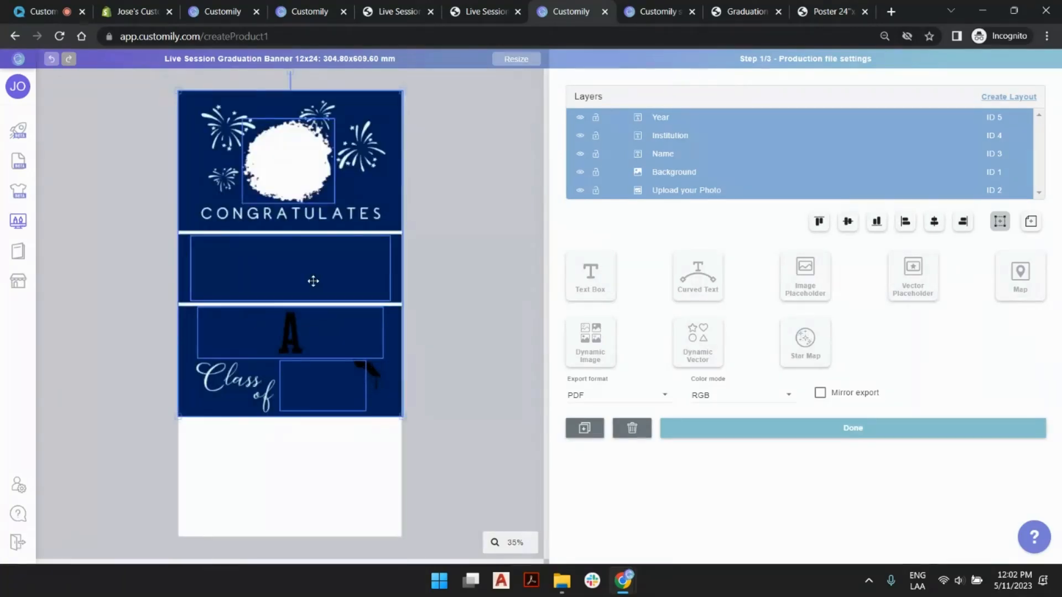
# - Resize the template page to 12 inches wide and 16 inches high
pyautogui.click(516, 60)
pyautogui.click(589, 303)
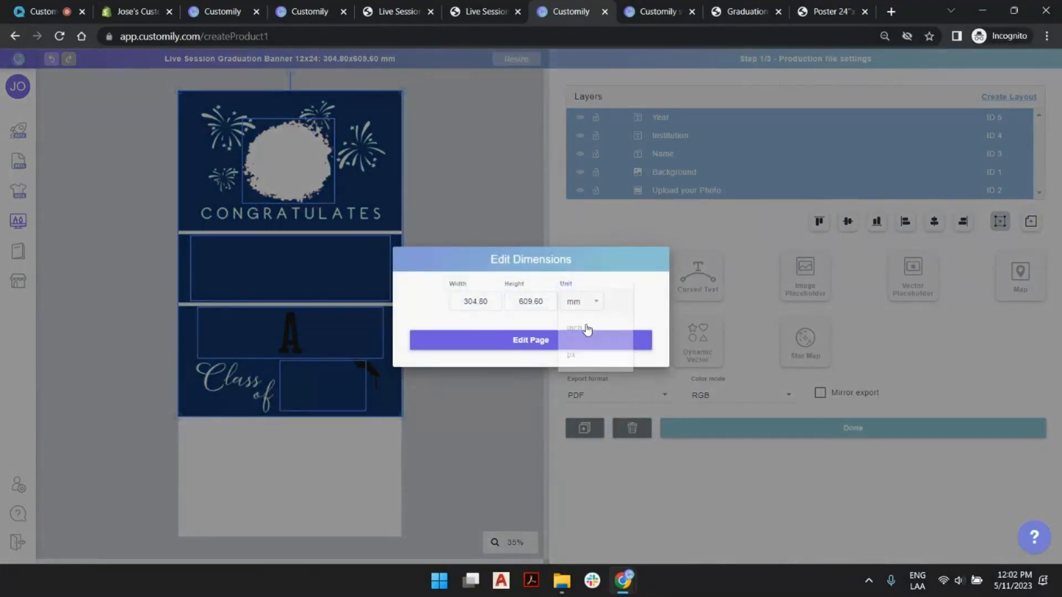
pyautogui.click(575, 327)
pyautogui.moveTo(491, 301); pyautogui.dragTo(408, 301)
pyautogui.write('12')
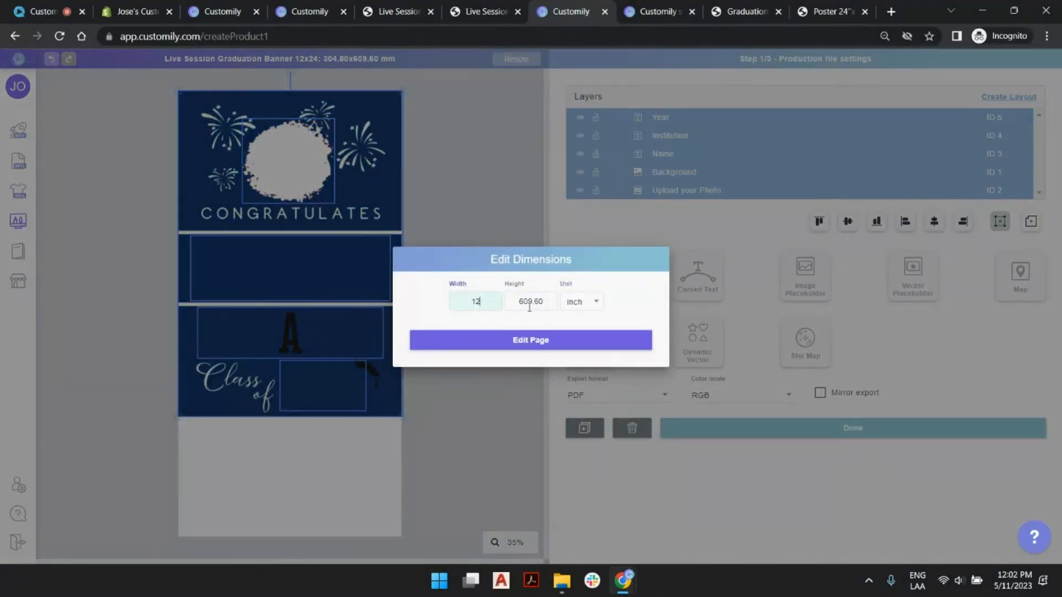
pyautogui.press('Tab')
pyautogui.write('16')
pyautogui.click(549, 341)
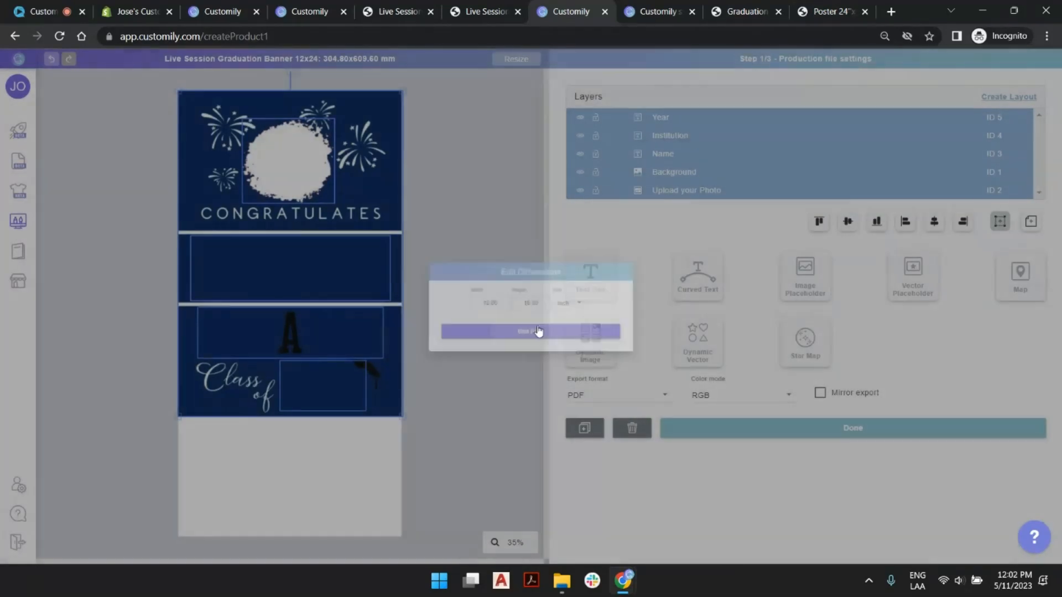
# - Try to scale all layers from Year to Upload your Photo down together to match the page height
pyautogui.scroll(-2, 387, 320)
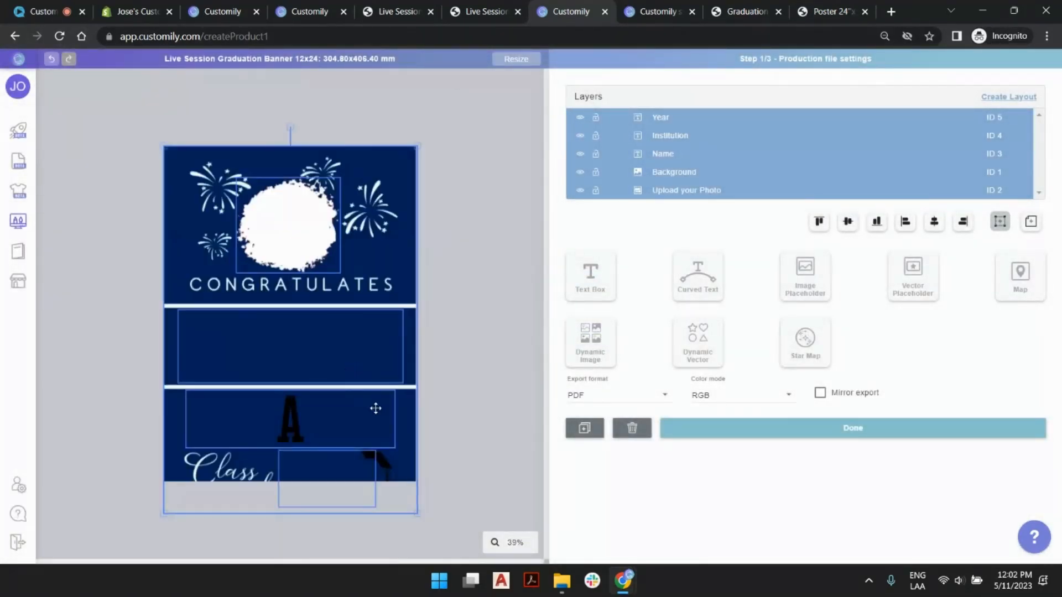
pyautogui.click(415, 510)
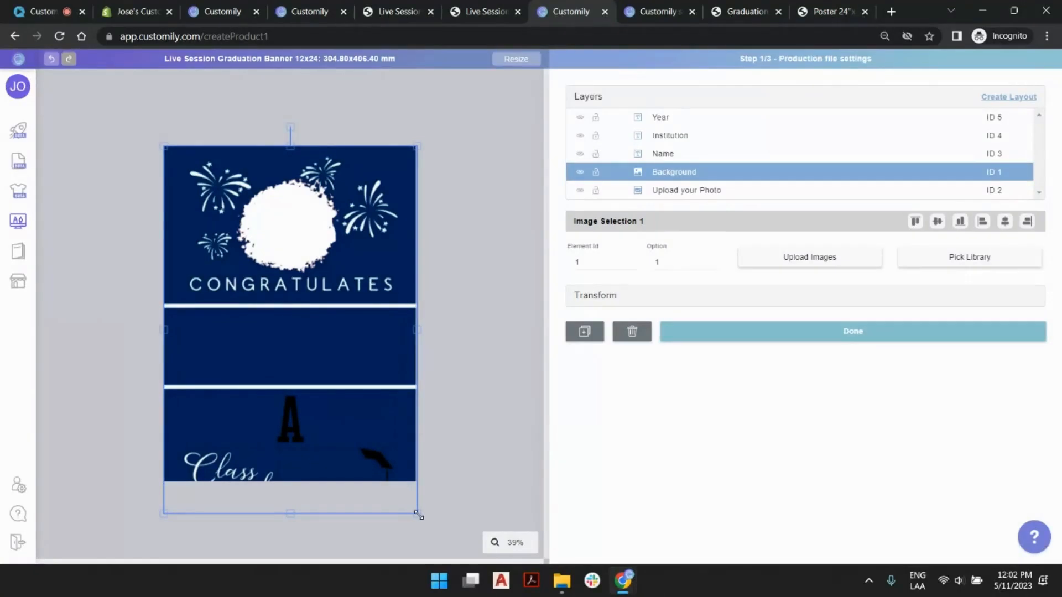
pyautogui.click(666, 118)
pyautogui.keyDown('shift'); pyautogui.click(671, 189); pyautogui.keyUp('shift')
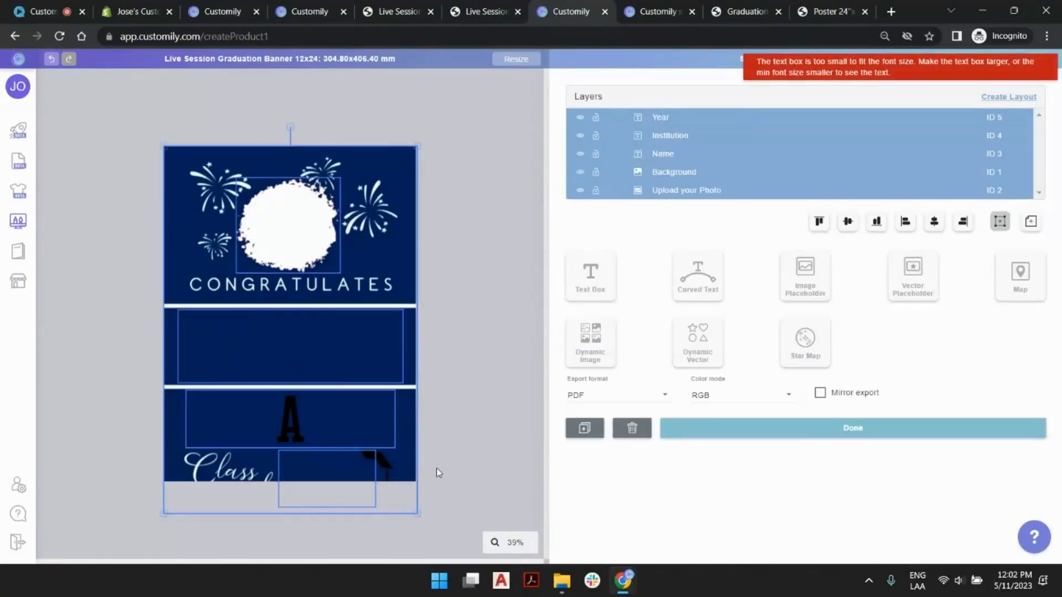
pyautogui.moveTo(417, 514); pyautogui.dragTo(399, 482)
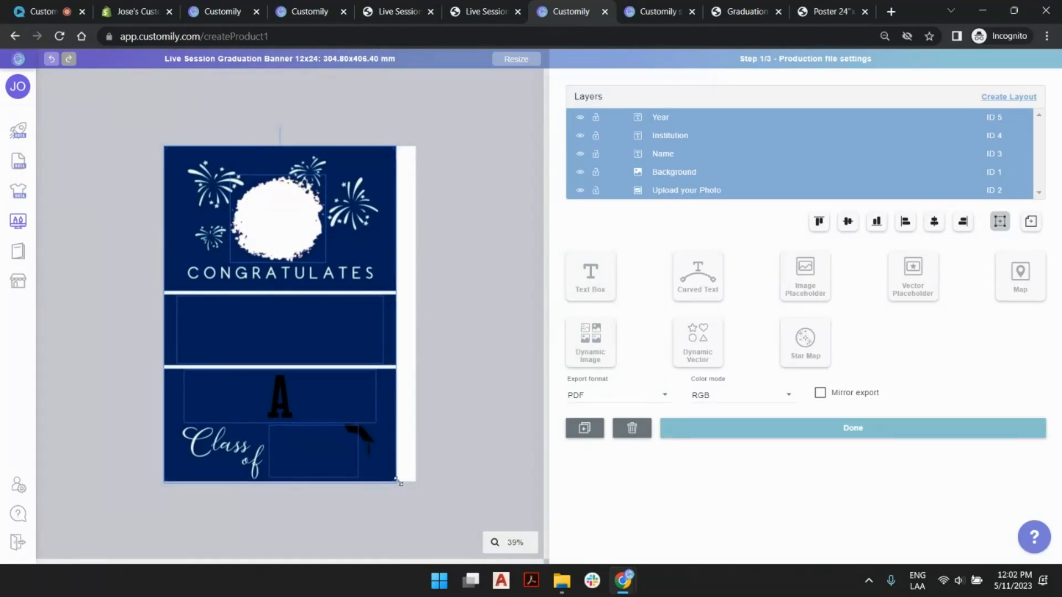
pyautogui.moveTo(399, 482); pyautogui.dragTo(424, 499)
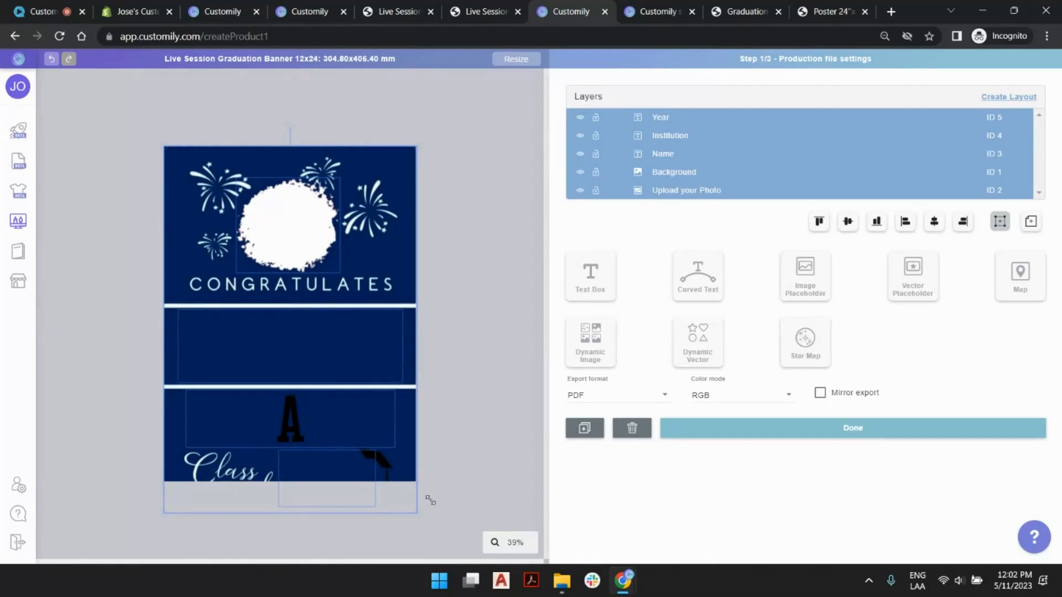
# - Set alignment relative to the page and align all selected layers to the page's bottom edge
pyautogui.click(1031, 221)
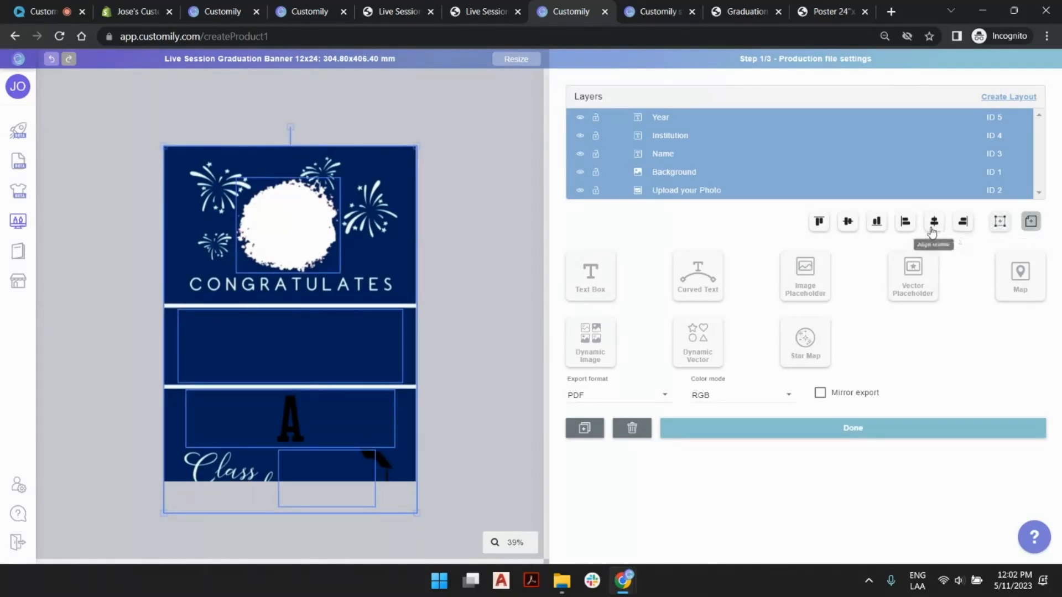
pyautogui.click(877, 222)
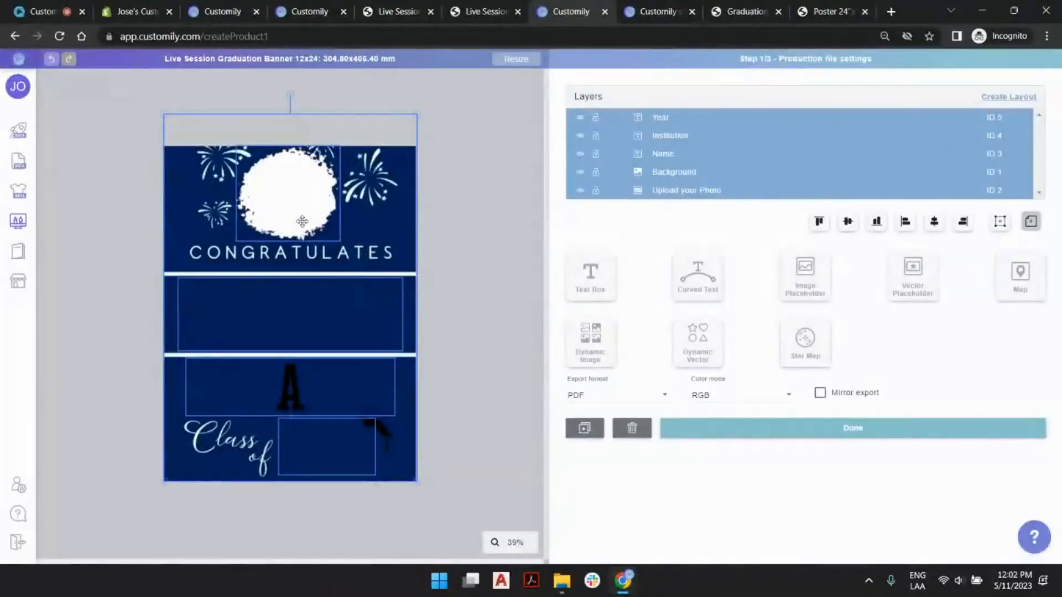
pyautogui.click(418, 150)
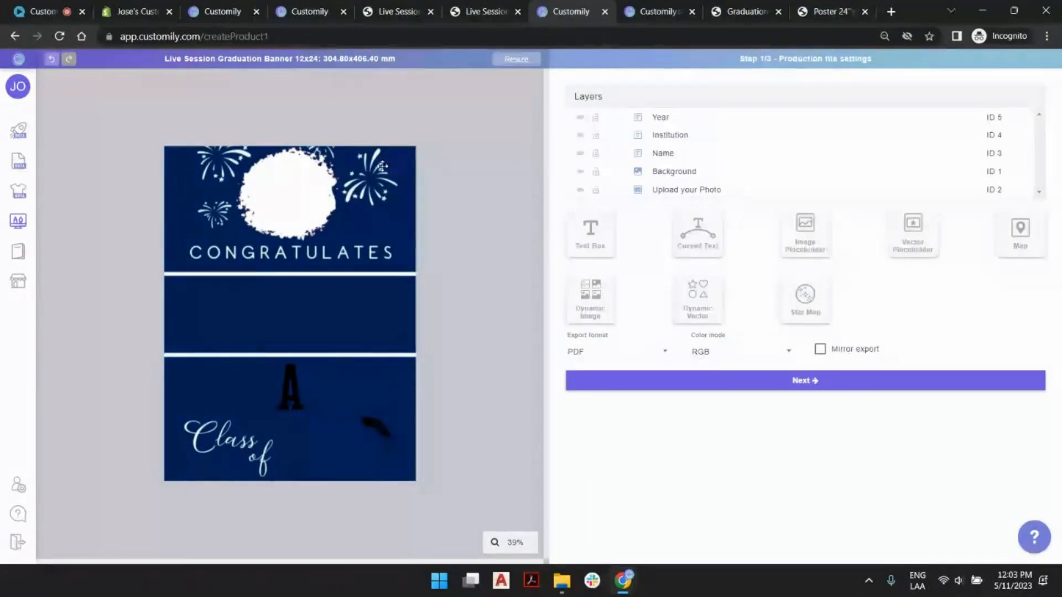
# - Resize the template page to 12 inches wide and 18 inches high
pyautogui.click(515, 59)
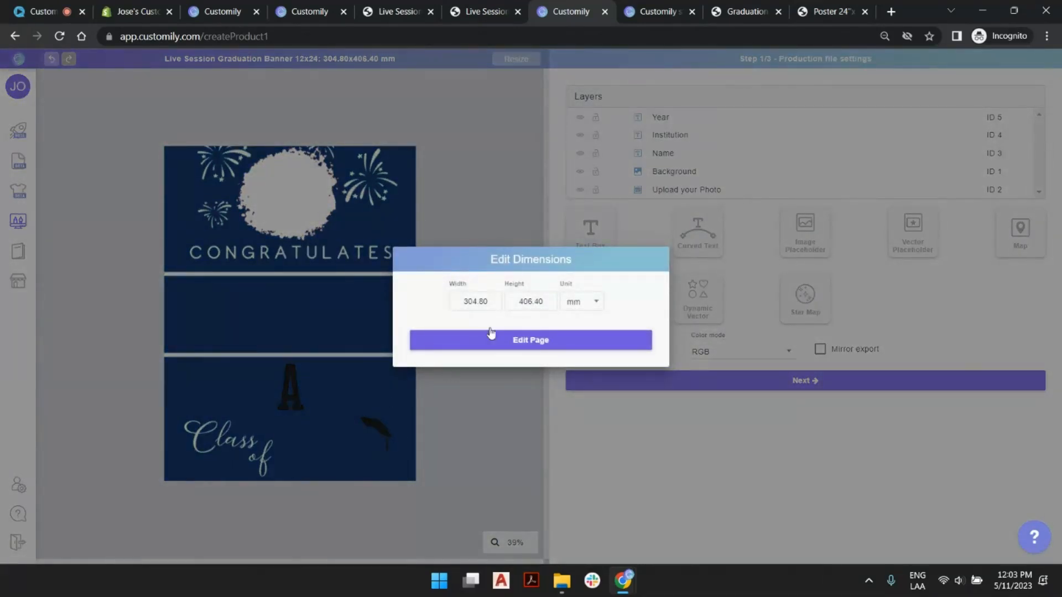
pyautogui.click(588, 315)
pyautogui.click(578, 302)
pyautogui.click(573, 306)
pyautogui.click(490, 314)
pyautogui.doubleClick(483, 306)
pyautogui.write('12')
pyautogui.press('Tab')
pyautogui.write('18')
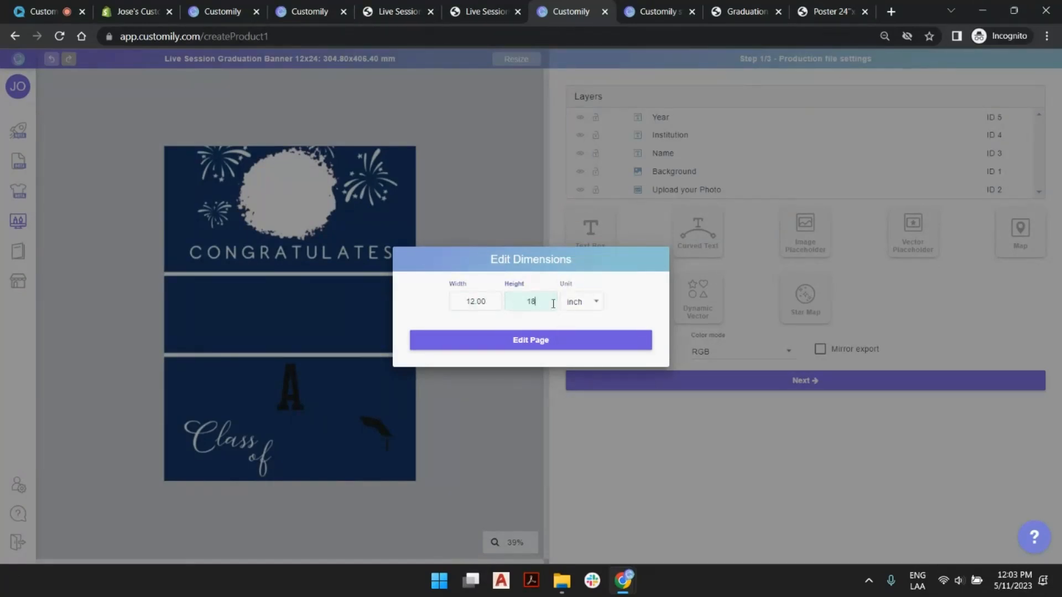
pyautogui.click(571, 342)
# - Center all layers from Year to Upload your Photo on the page and enlarge them together slightly so they cover it
pyautogui.click(661, 117)
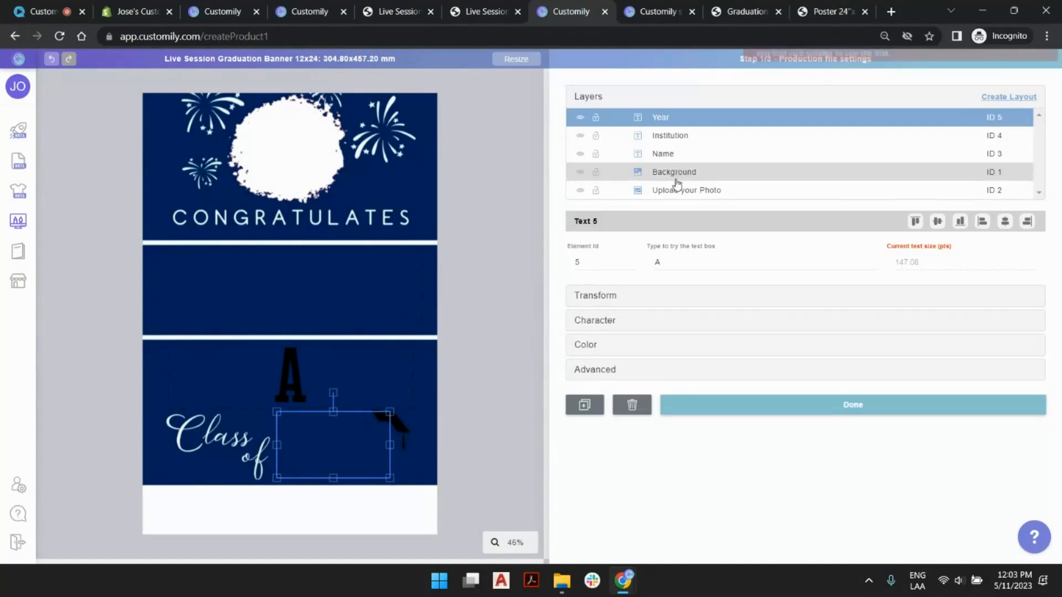
pyautogui.keyDown('shift'); pyautogui.click(670, 194); pyautogui.keyUp('shift')
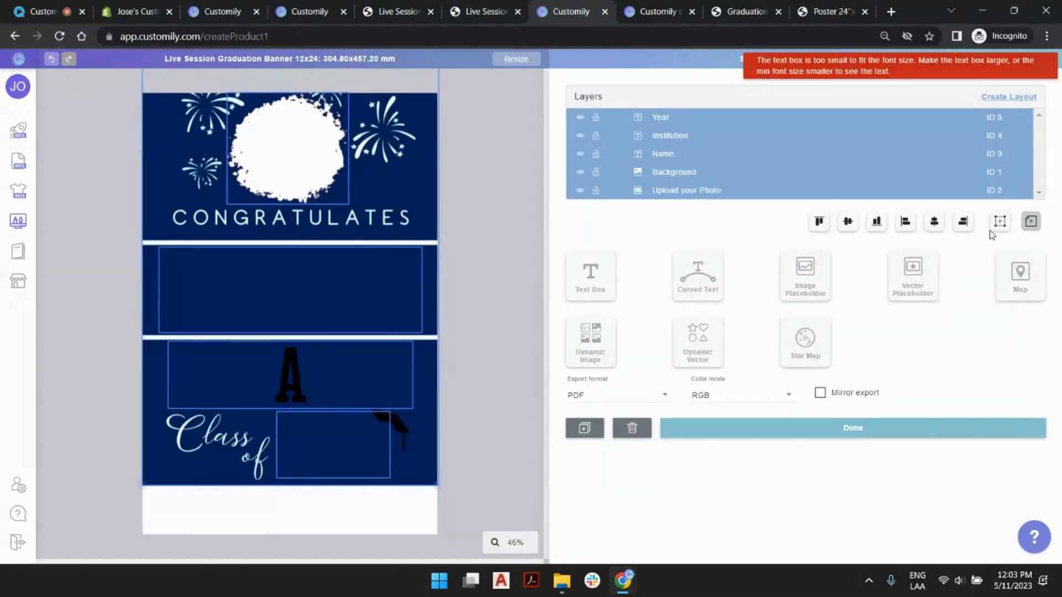
pyautogui.click(851, 226)
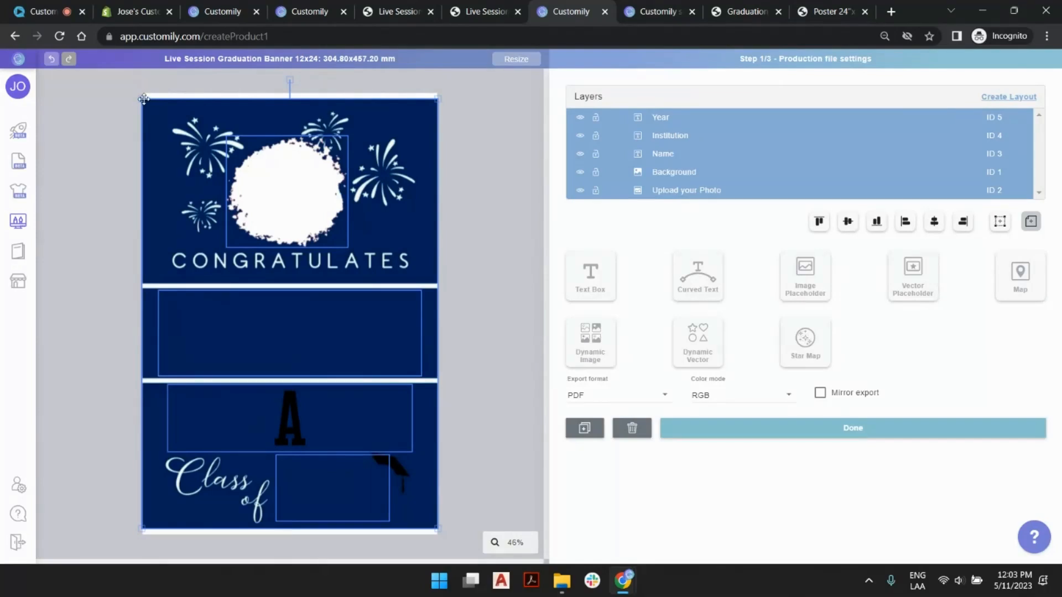
pyautogui.moveTo(138, 96); pyautogui.dragTo(134, 94)
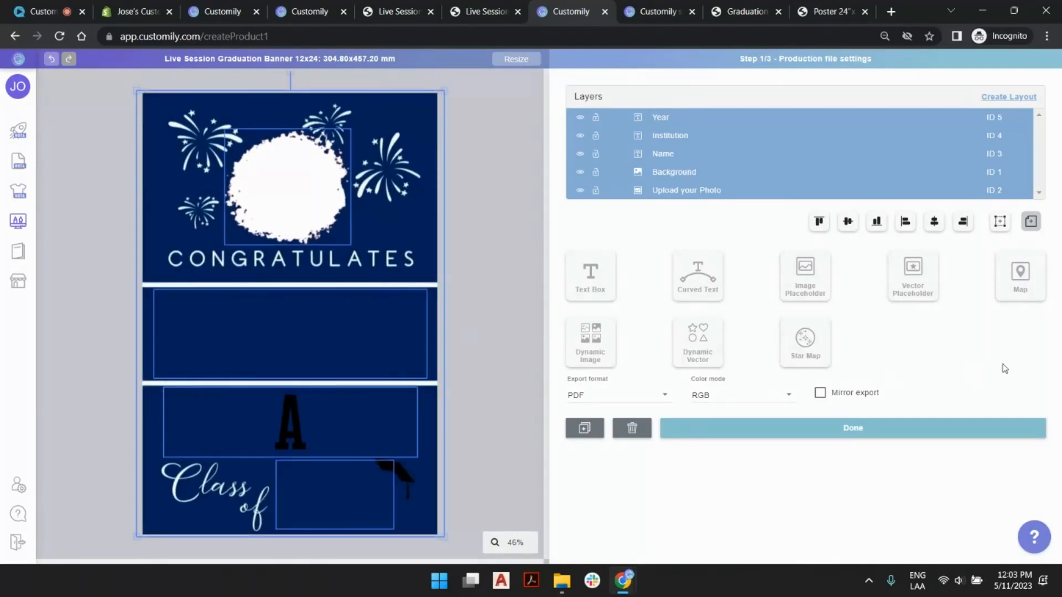
pyautogui.click(934, 221)
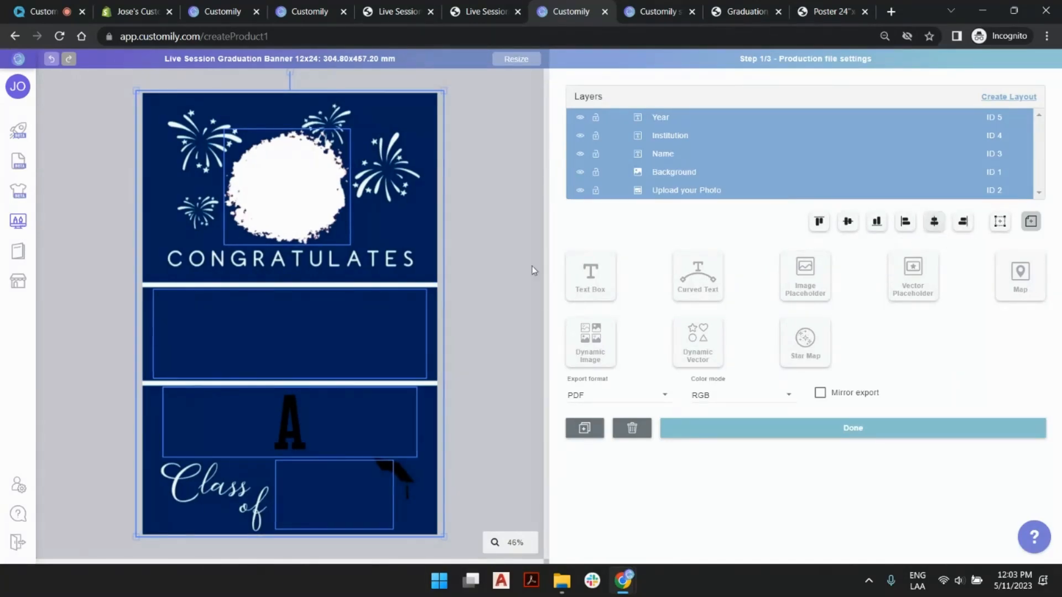
pyautogui.click(540, 266)
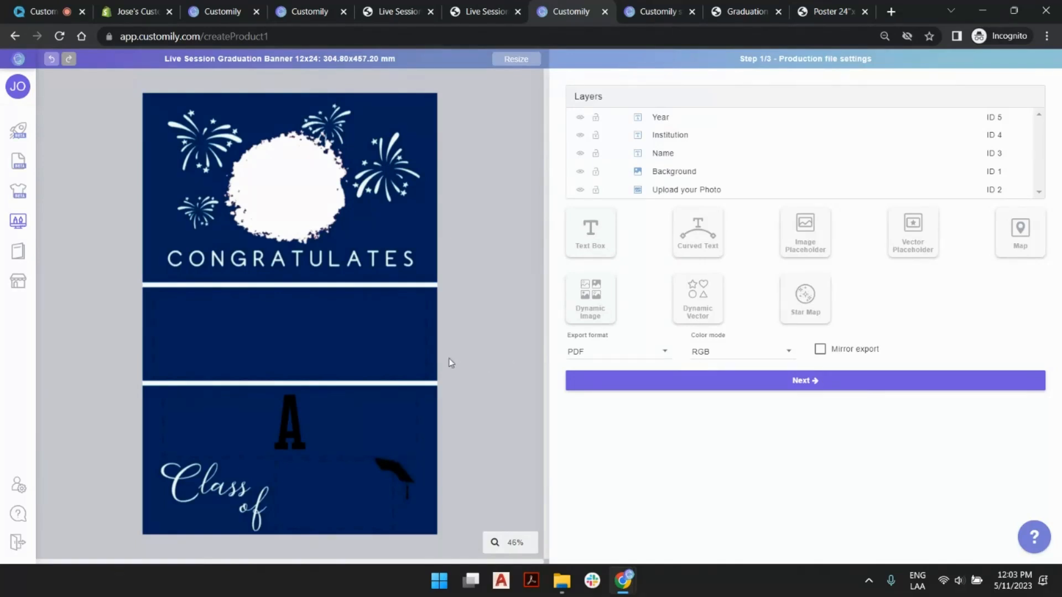
# - Accept the existing preview settings, save the banner template from its review, and close the confirmation
pyautogui.click(725, 387)
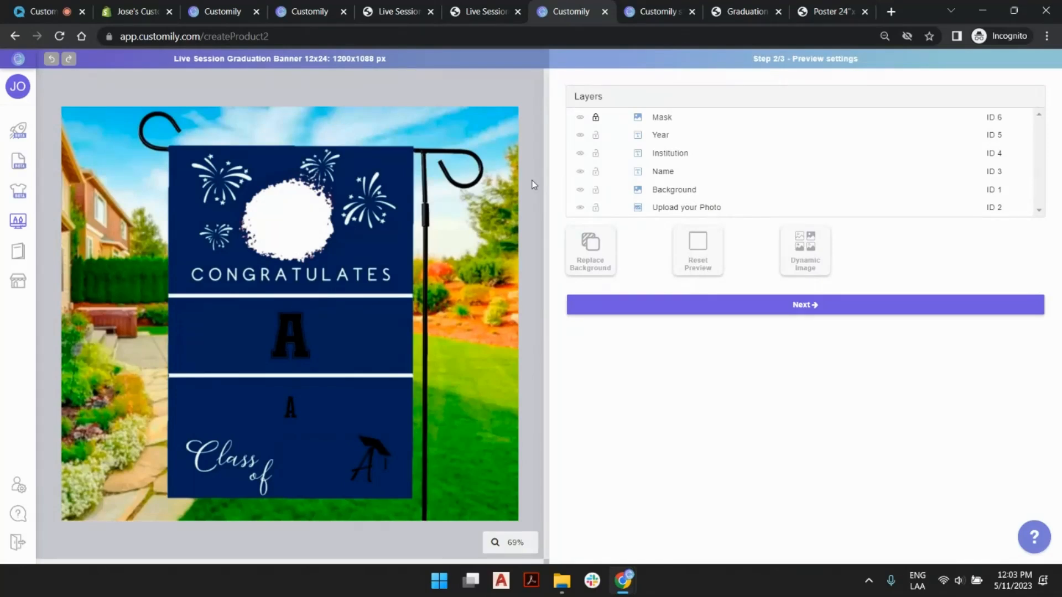
pyautogui.click(838, 306)
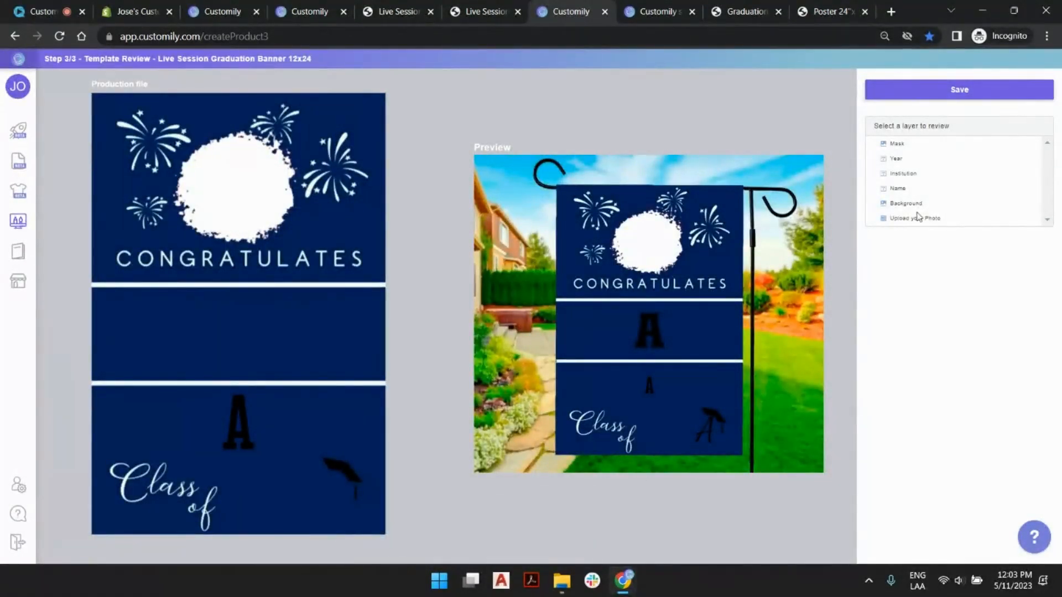
pyautogui.click(975, 90)
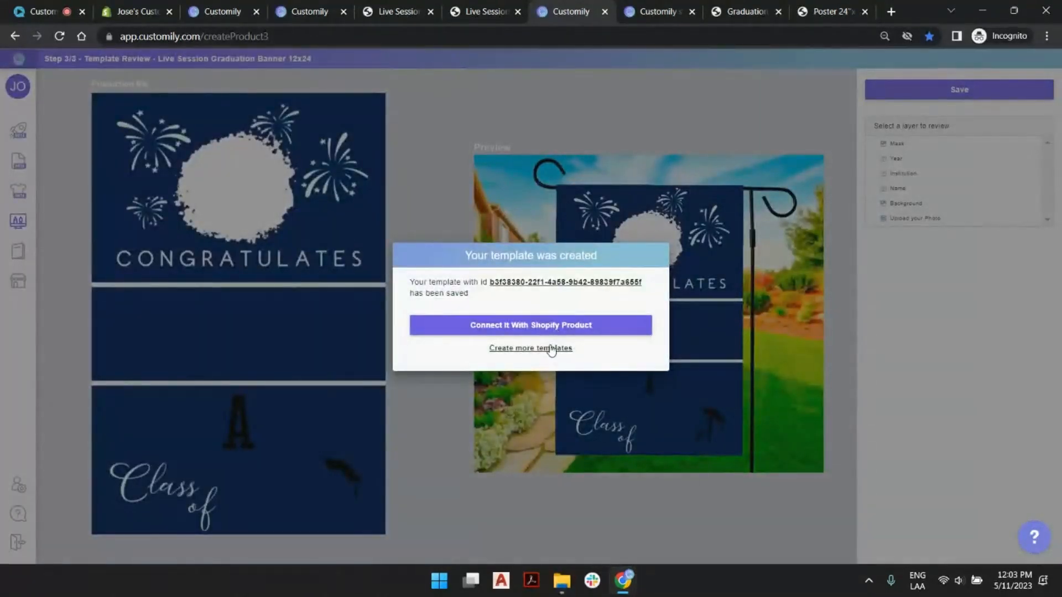
pyautogui.click(553, 347)
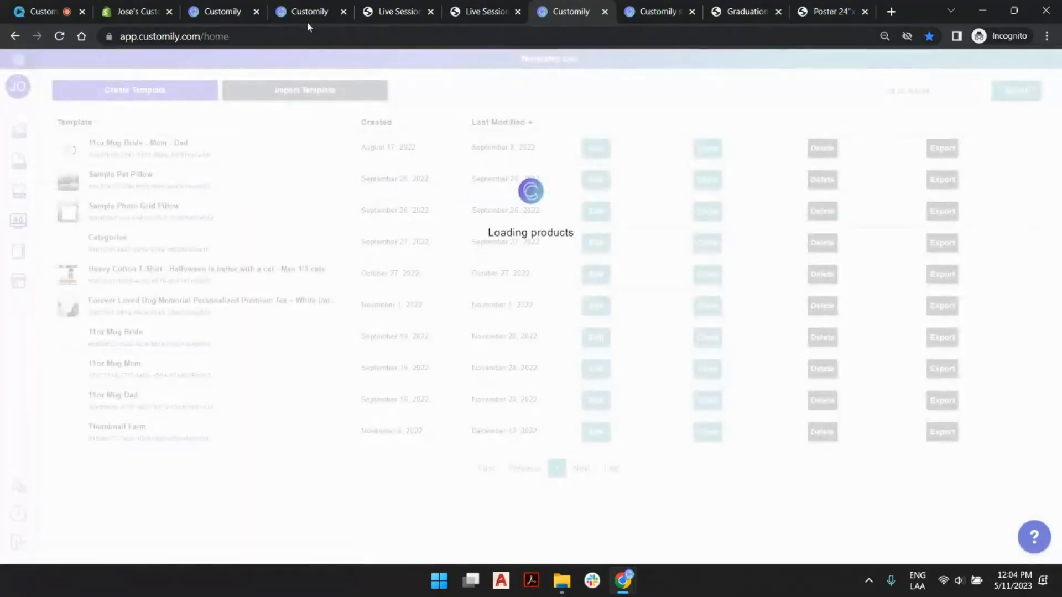
# - Assign the Live Session Graduation Banner 12x24 template to the product's 12"x24" variant and save the product
pyautogui.click(307, 12)
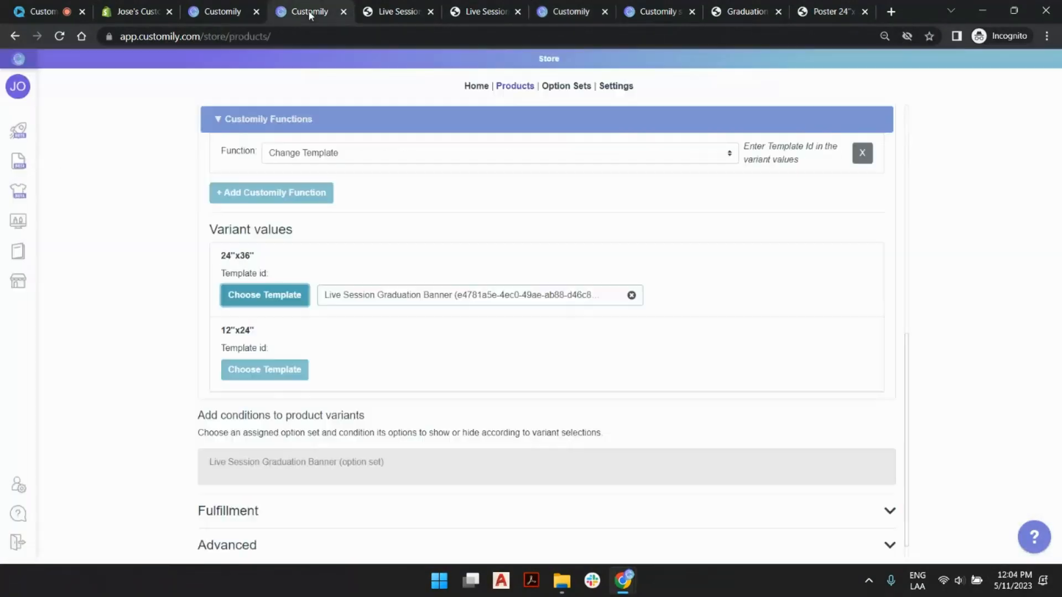
pyautogui.click(287, 374)
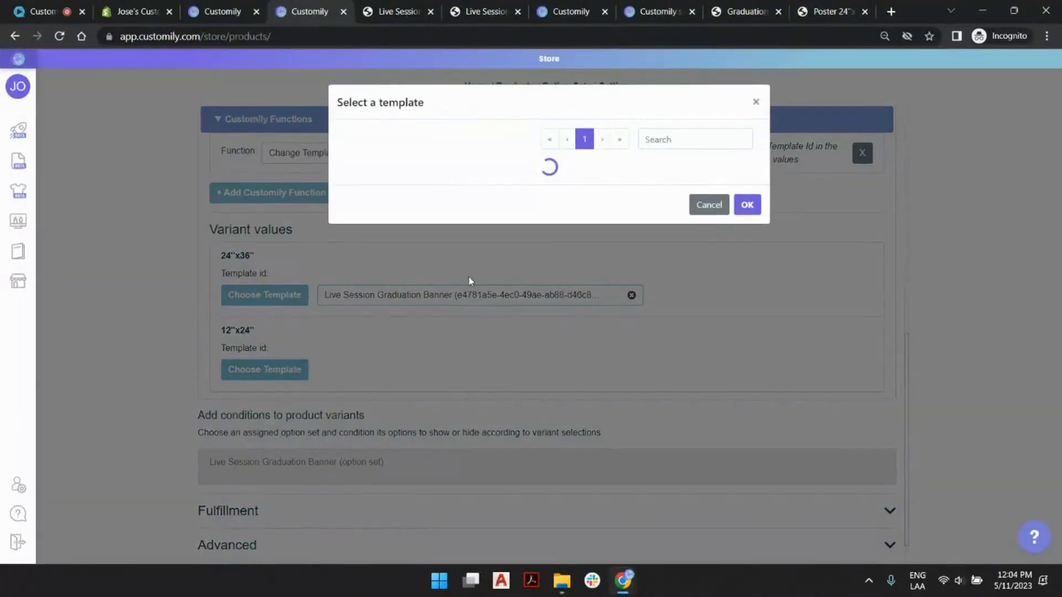
pyautogui.click(615, 140)
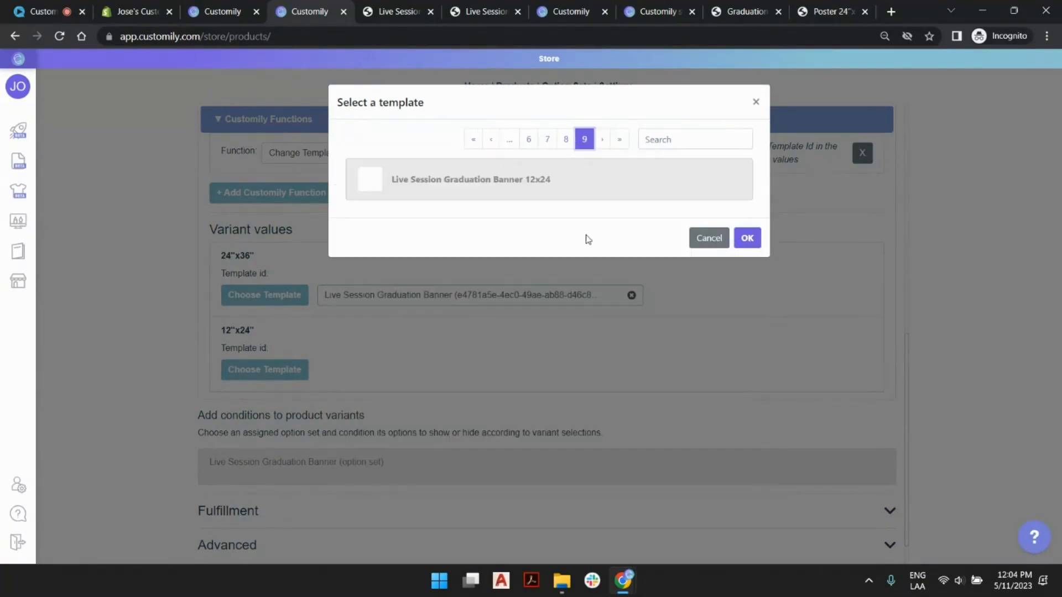
pyautogui.doubleClick(588, 183)
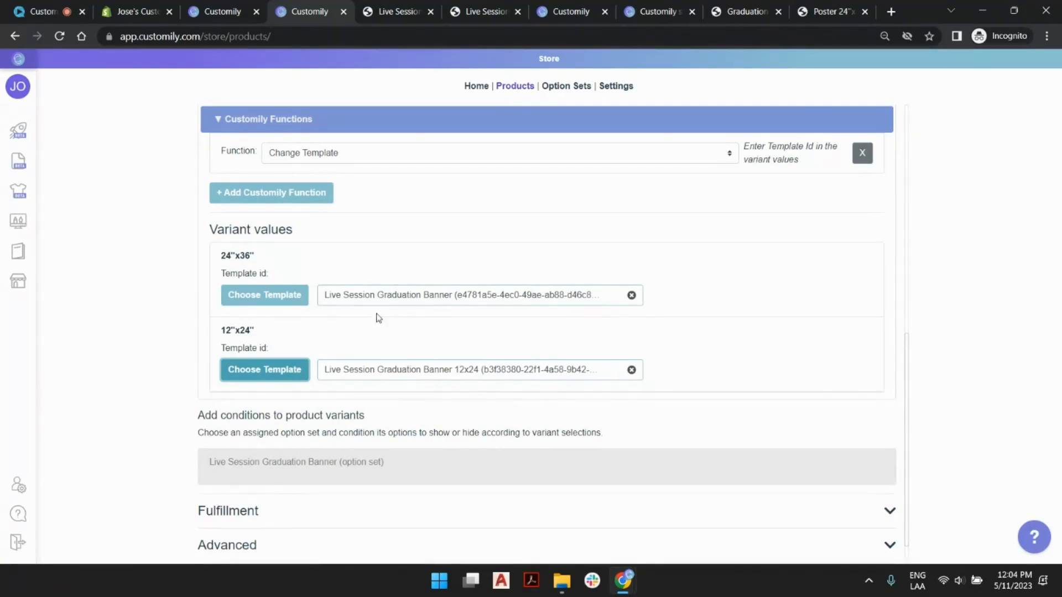
pyautogui.scroll(-1, 379, 319)
pyautogui.click(292, 552)
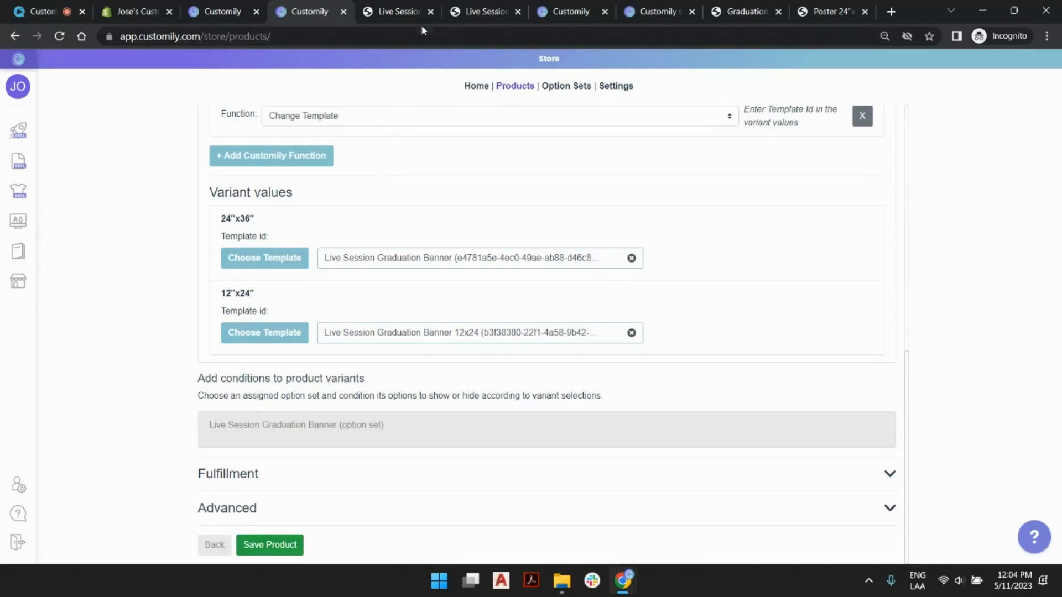
# - Reload the banner's storefront page, try both size variants, and leave 12"x24" selected
pyautogui.click(397, 15)
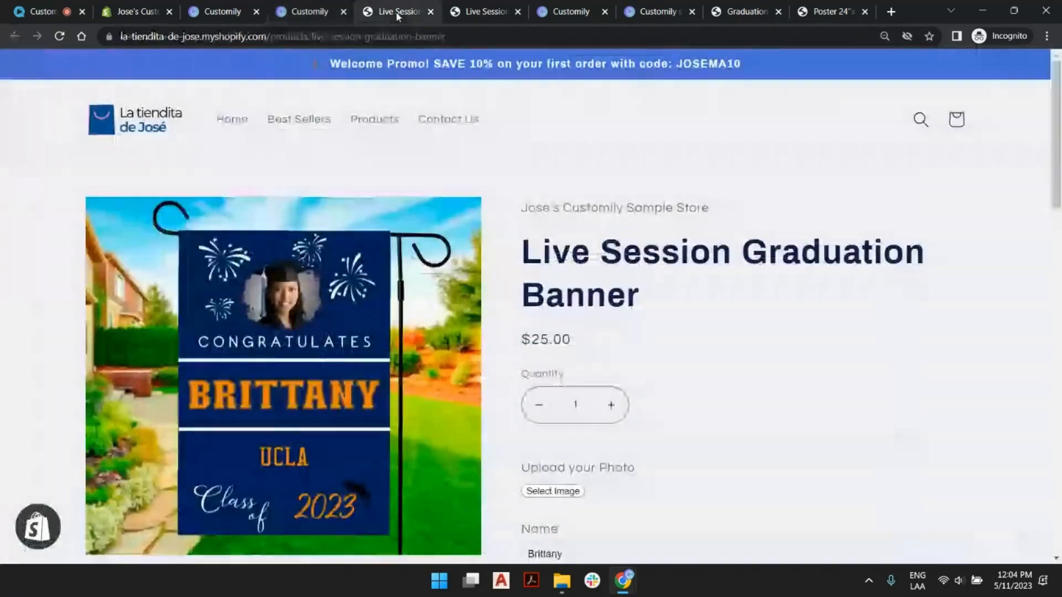
pyautogui.click(59, 36)
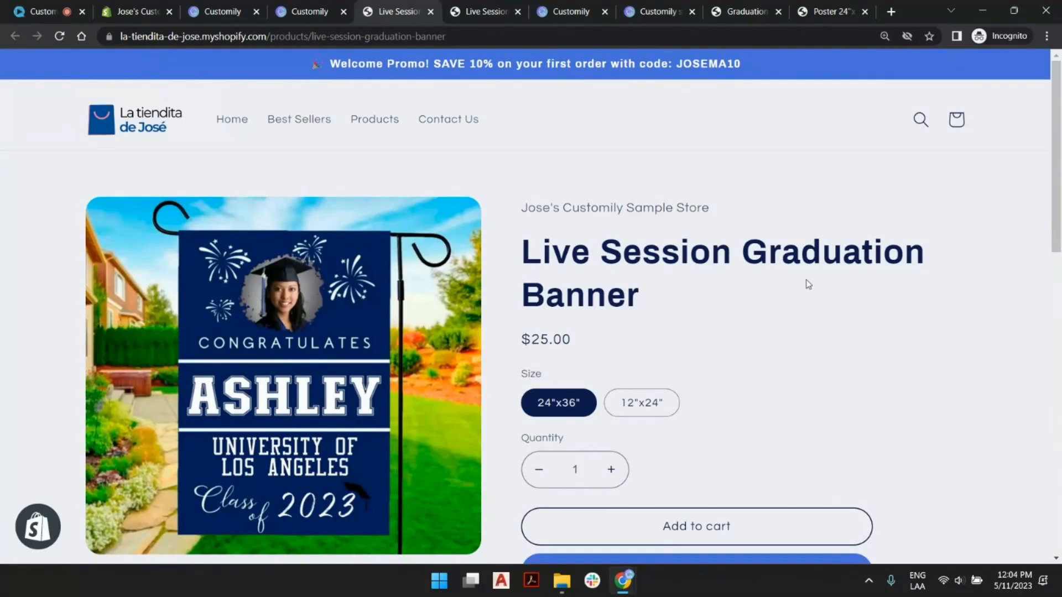
pyautogui.click(642, 406)
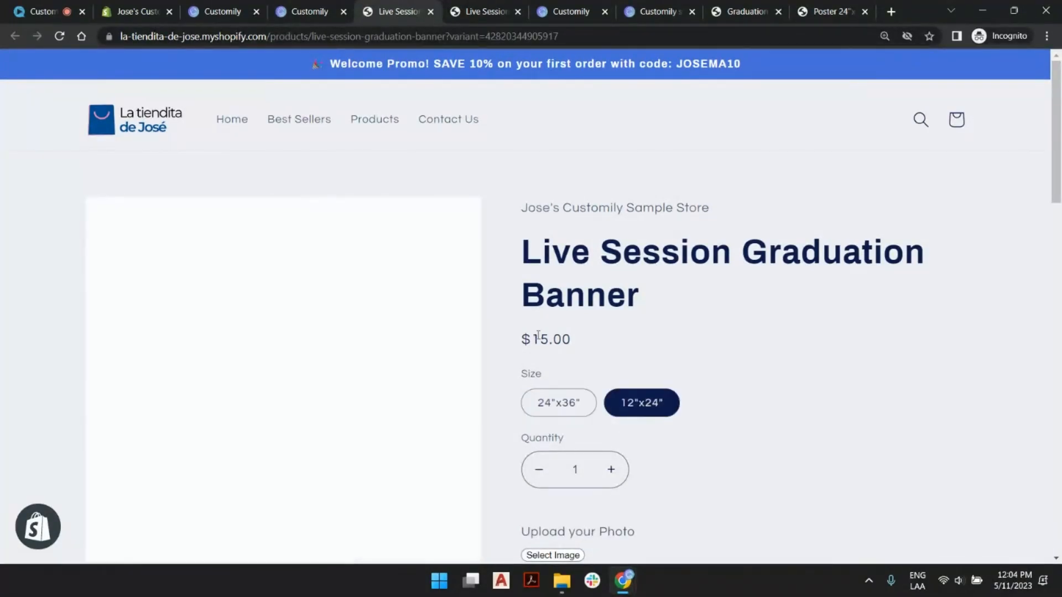
pyautogui.scroll(-4, 716, 365)
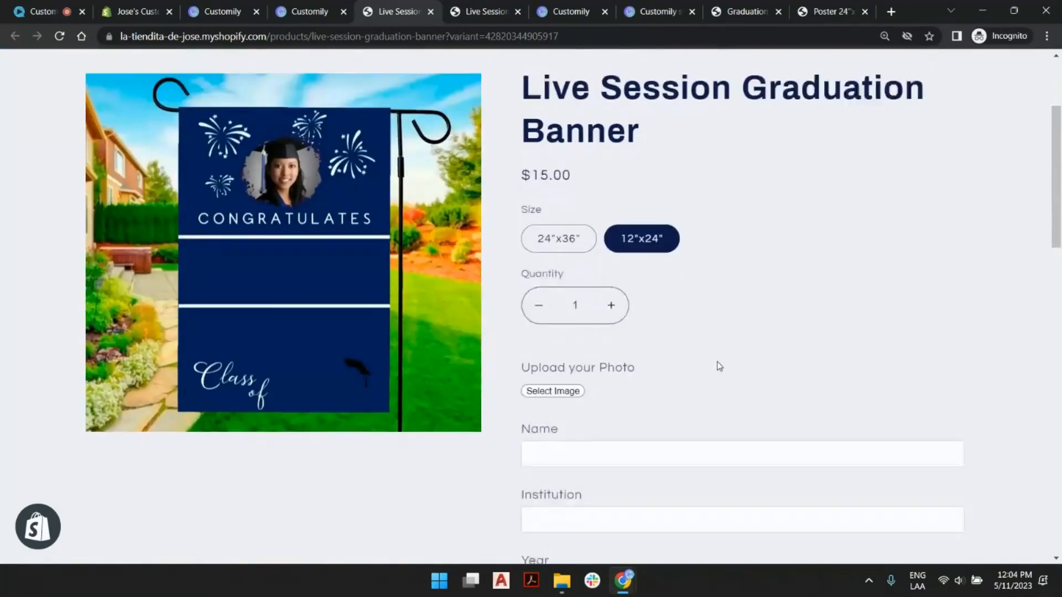
pyautogui.click(588, 202)
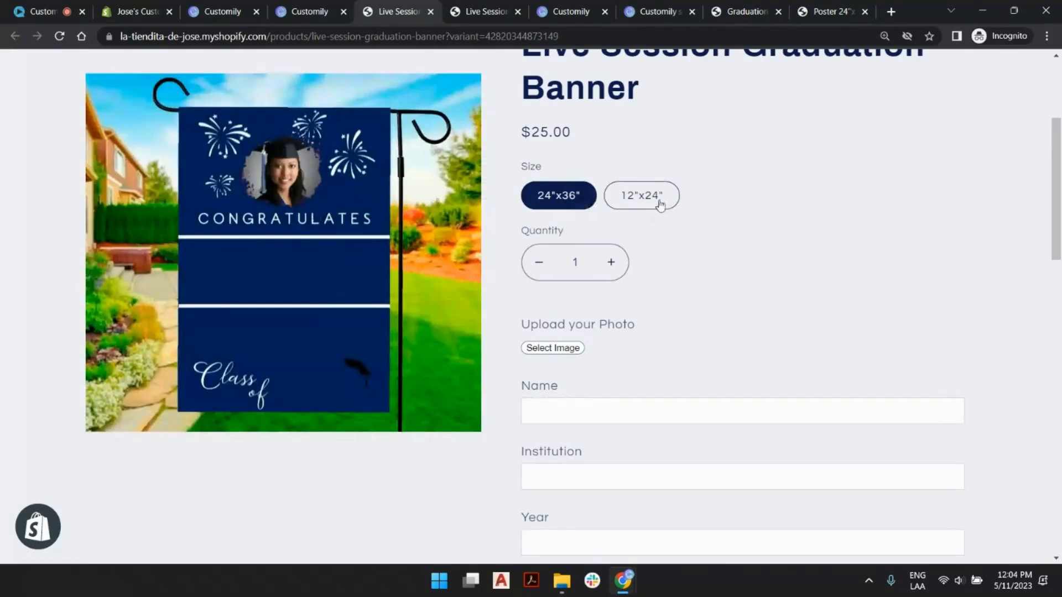
pyautogui.click(661, 201)
# - Personalize the banner with the graduate's name, institution ucla, year 2023 and the pale yellow text color
pyautogui.click(632, 422)
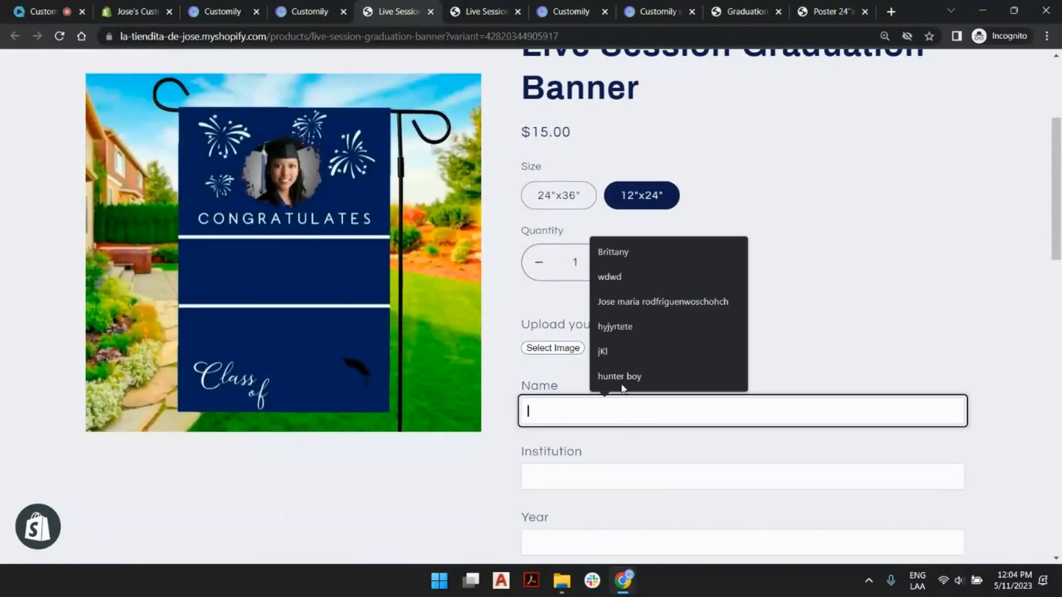
pyautogui.click(636, 261)
pyautogui.click(598, 479)
pyautogui.write('ucla')
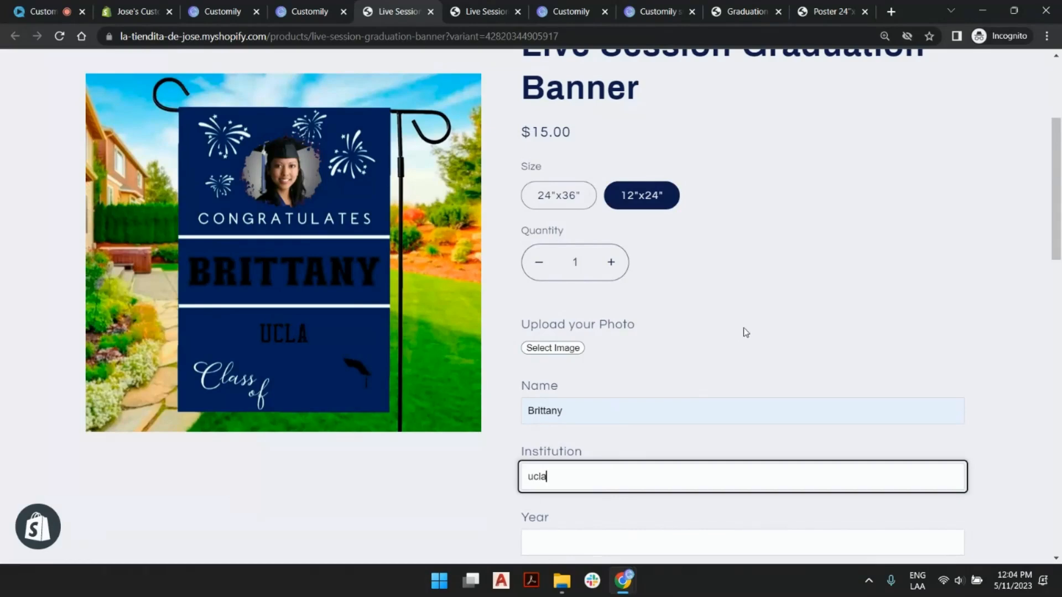
pyautogui.scroll(-5, 743, 332)
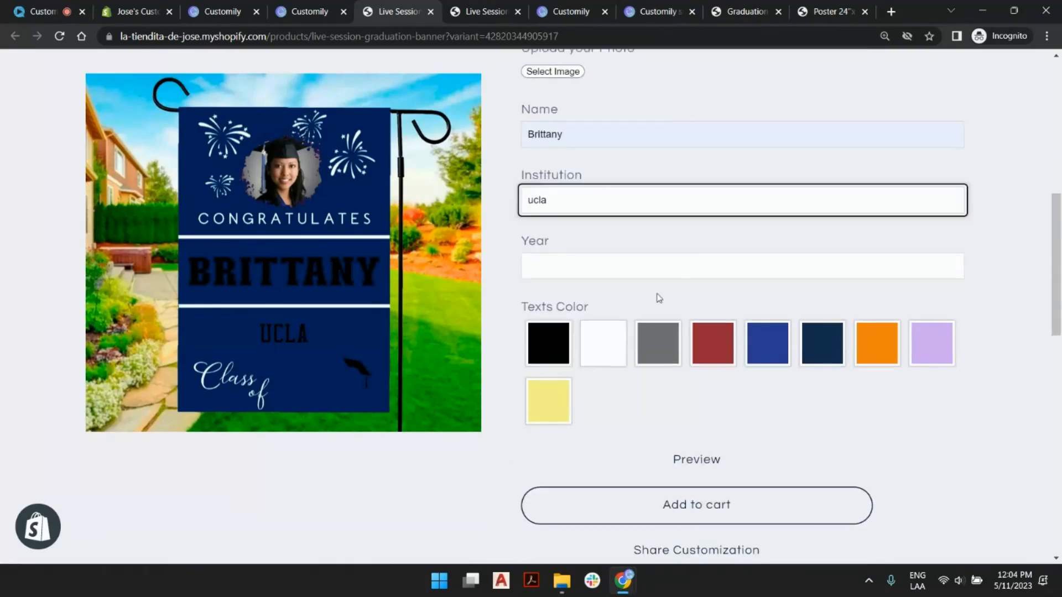
pyautogui.press('Tab')
pyautogui.write('2023')
pyautogui.click(702, 348)
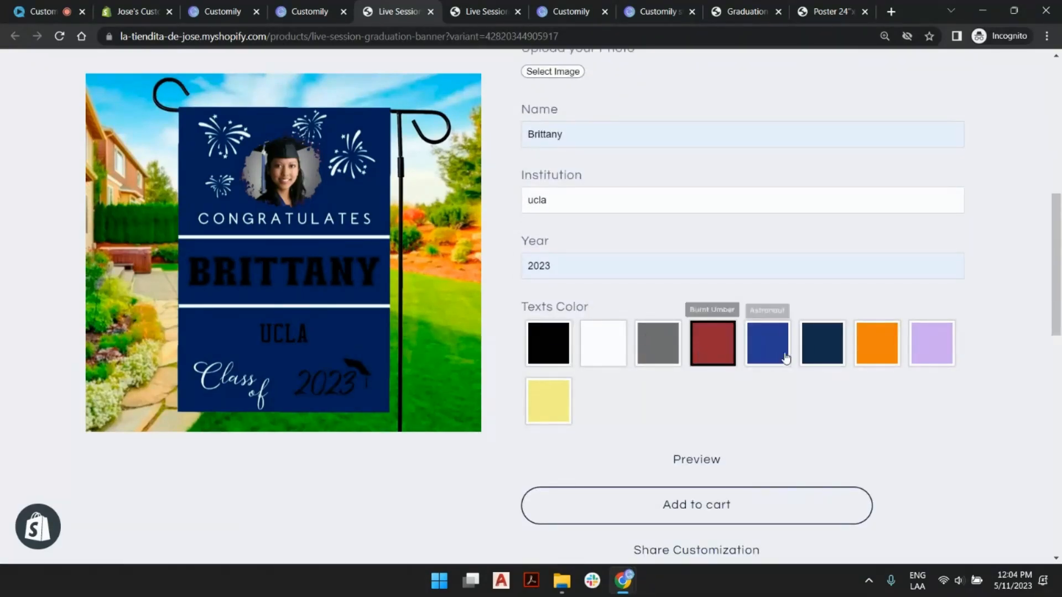
pyautogui.click(564, 402)
# - Switch the personalized banner from the 12"x24" size to 24"x36" to compare the two previews
pyautogui.scroll(5, 611, 271)
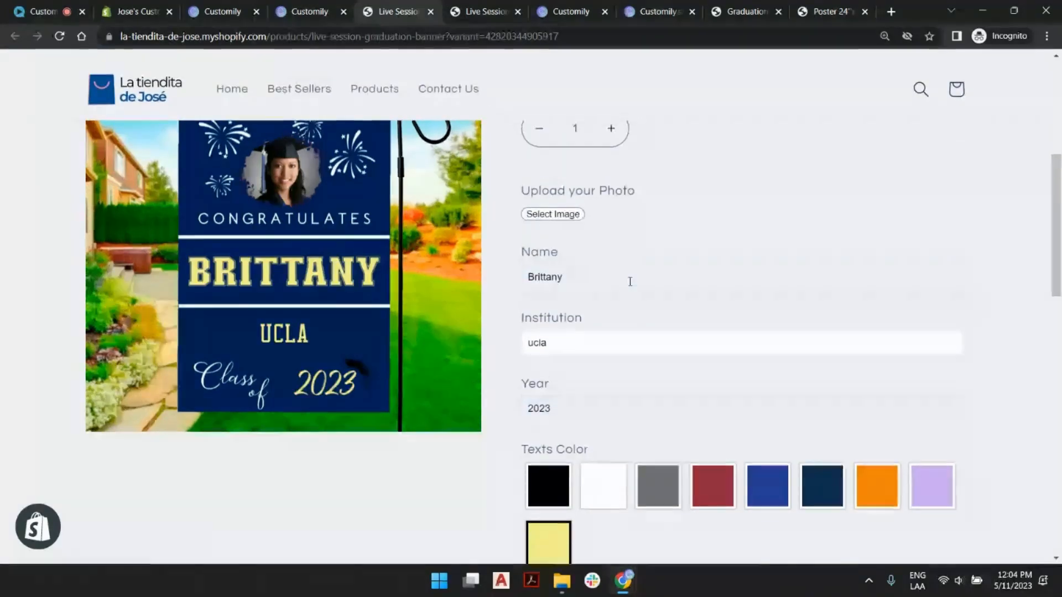
pyautogui.click(642, 196)
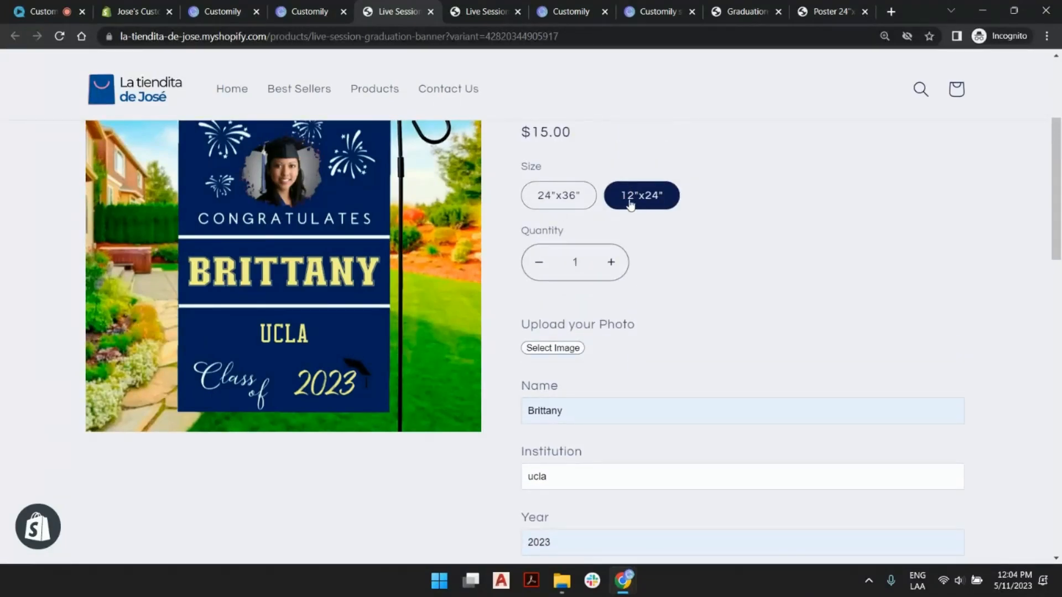
pyautogui.click(556, 197)
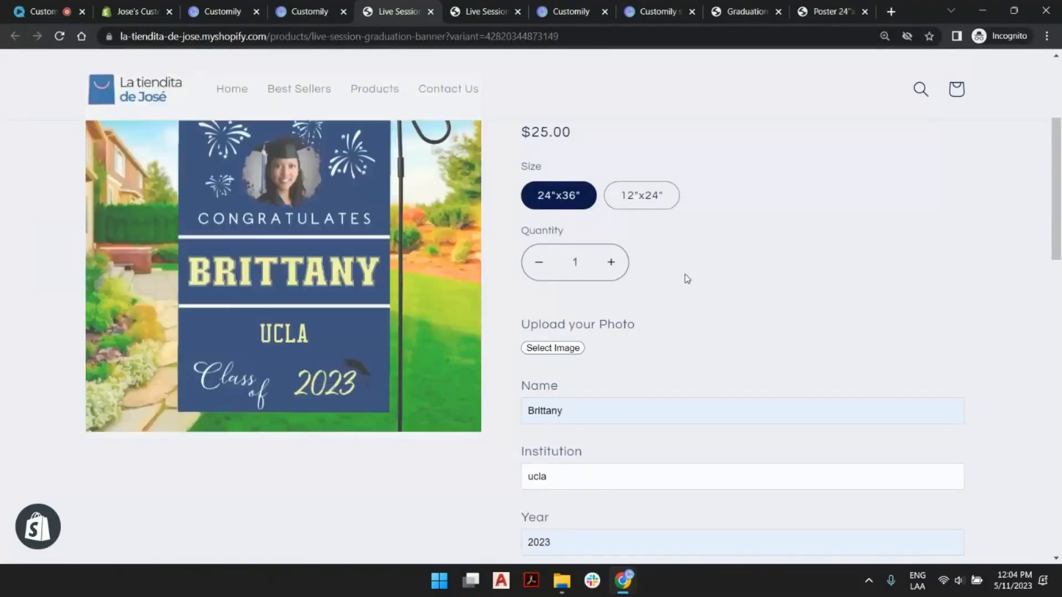